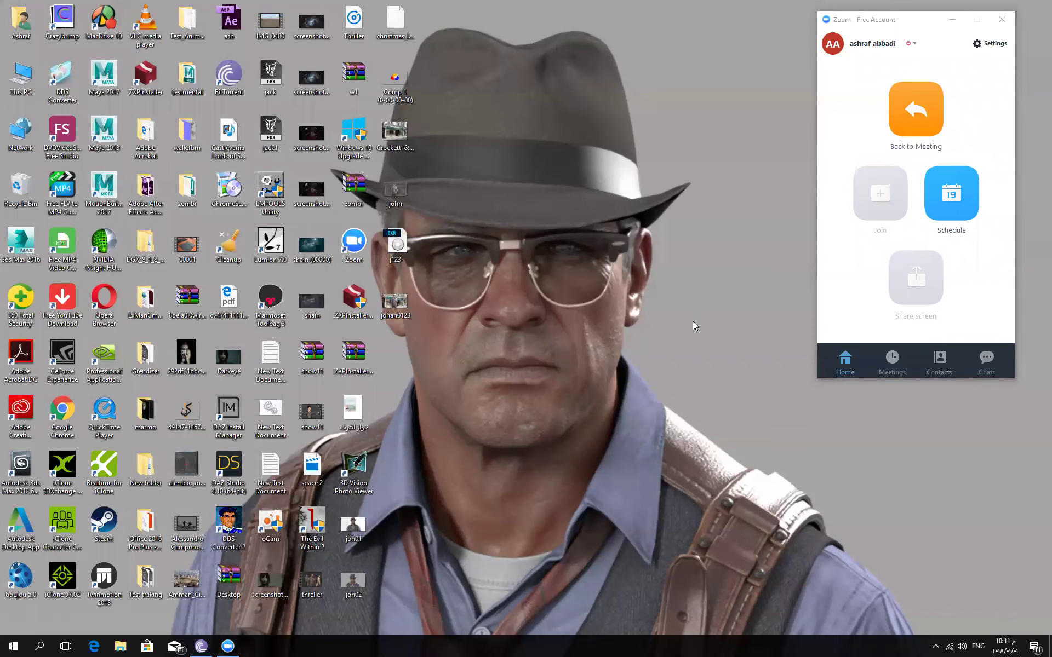
Step: Hide the Zoom window and open the "Daz3D 47879 - DazToMaya V1.2" folder inside daz3dmodels on Local Disk (E:)
left_click(983, 96)
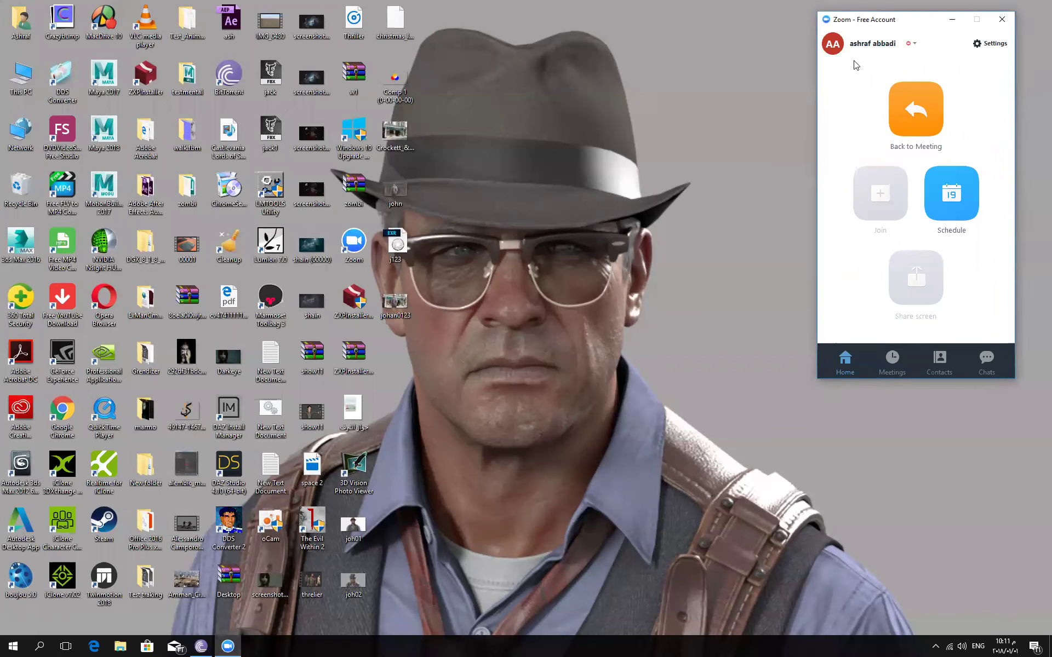
left_click(904, 42)
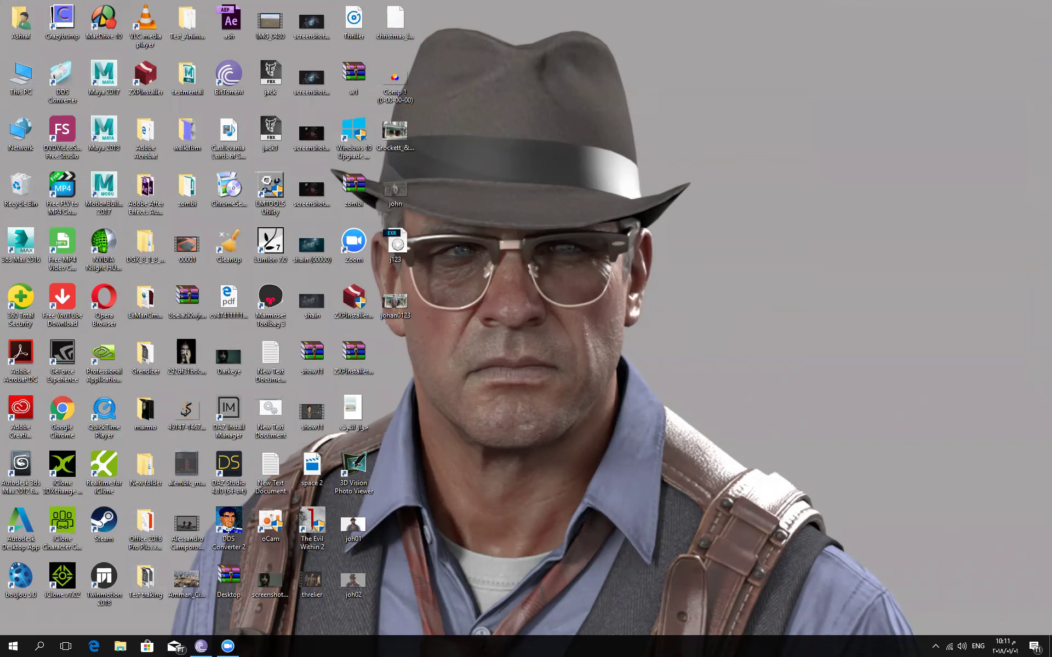
left_click(120, 647)
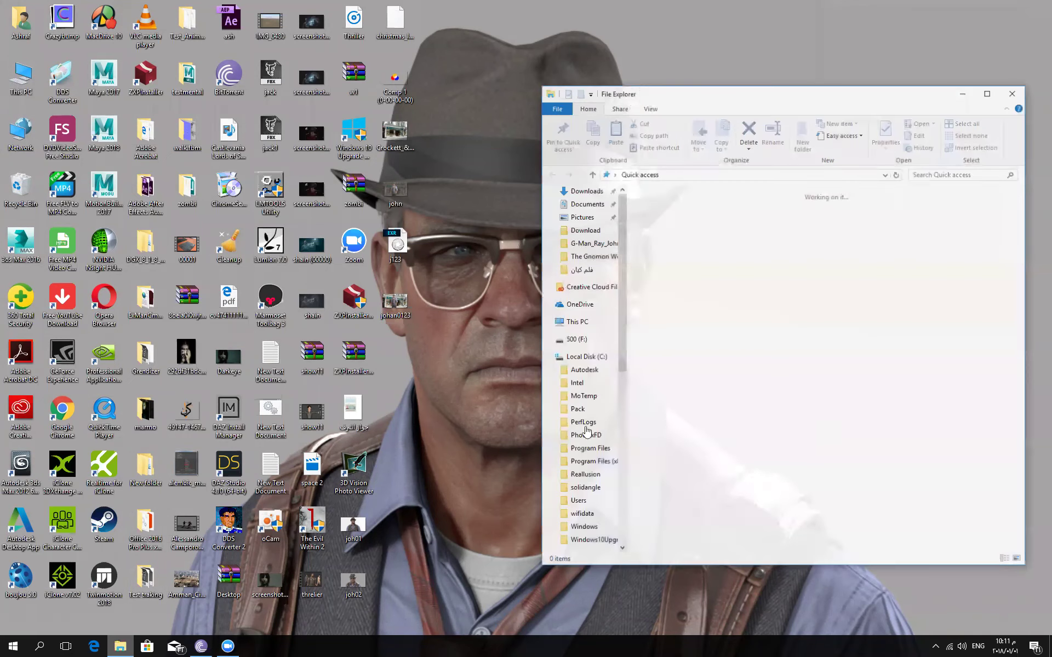
left_click(588, 476)
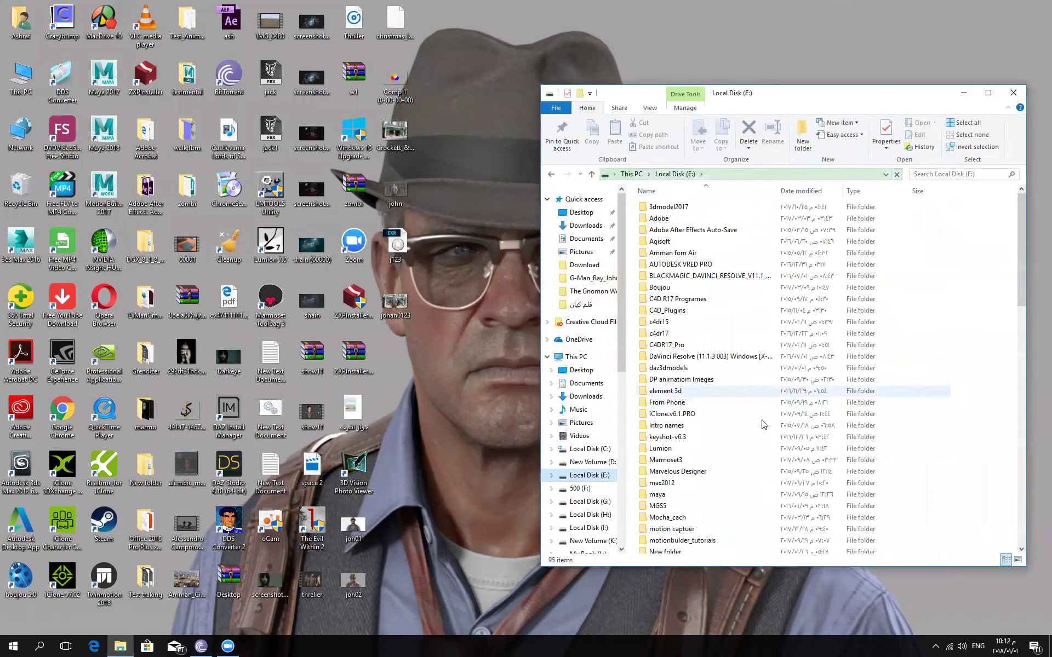
left_click(670, 349)
left_click(677, 358)
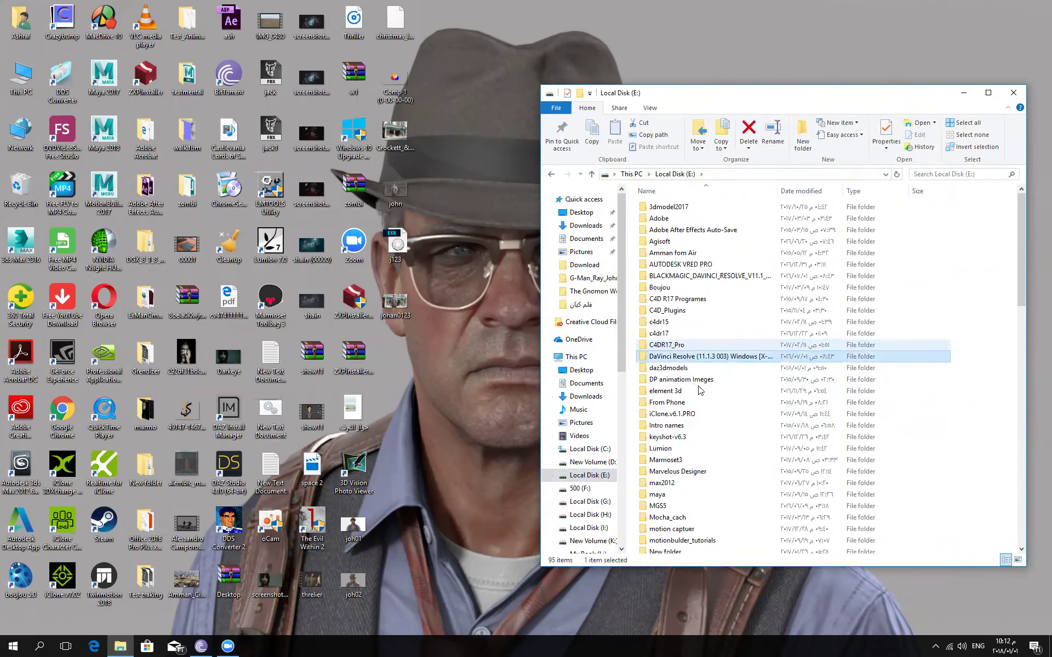
double_click(670, 368)
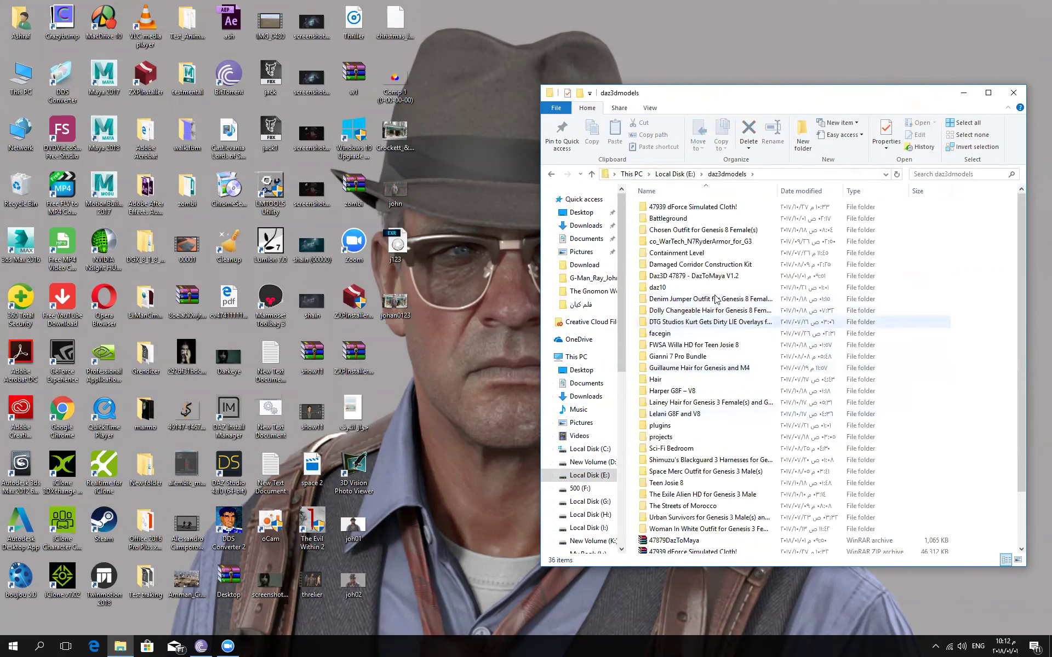
double_click(700, 281)
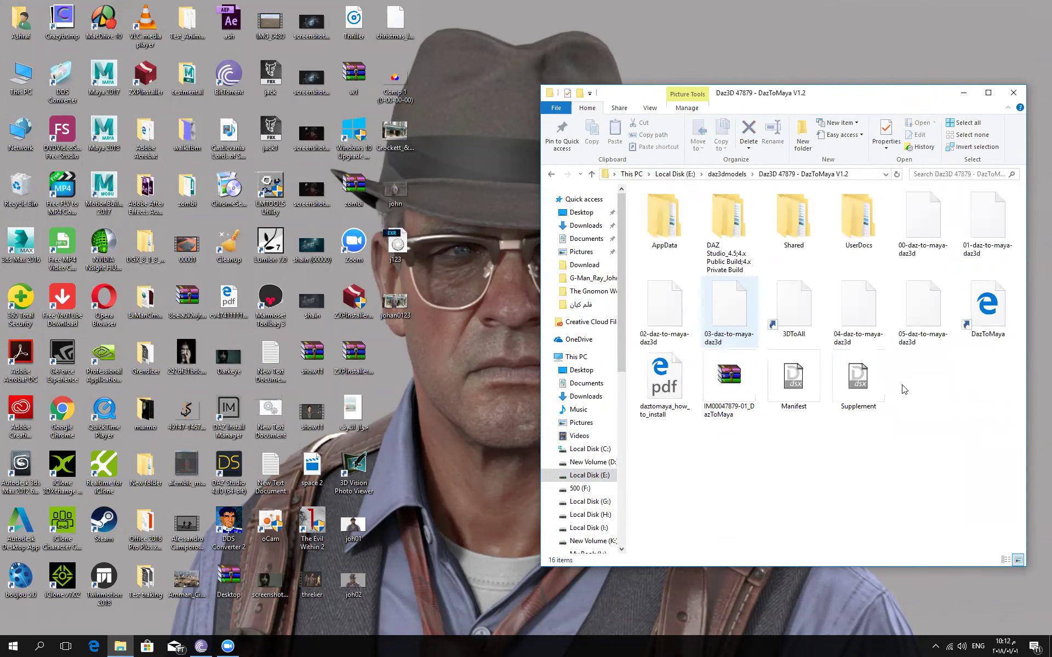
Step: Open a second File Explorer window at Users\Public\Public Documents on Local Disk (C:)
left_click(13, 77)
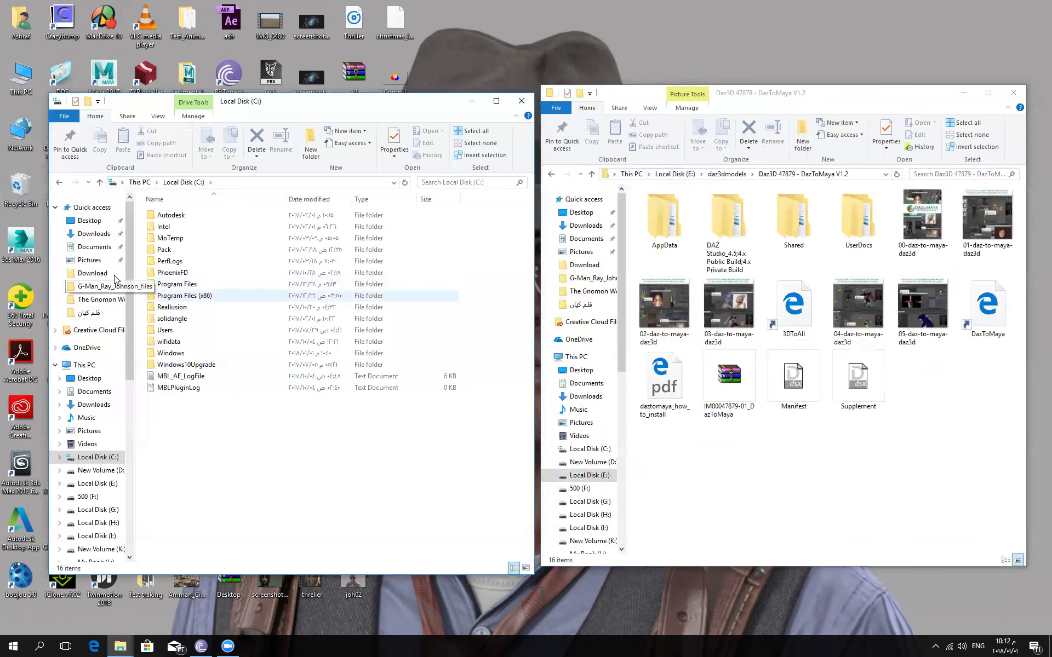
left_click(60, 459)
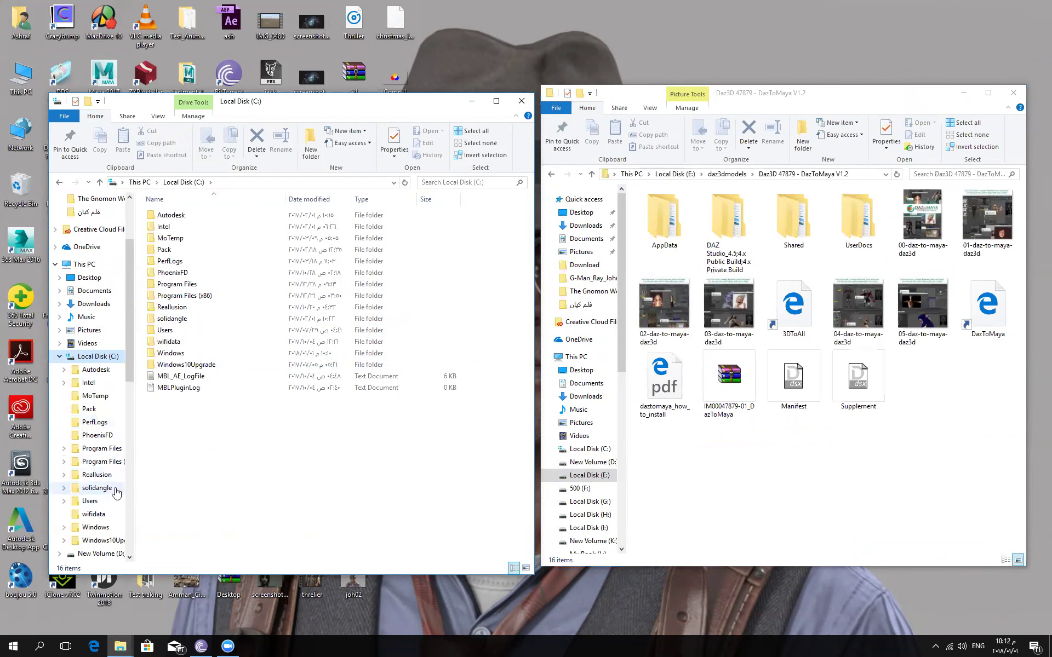
scroll(116, 493, "down", 2)
left_click(86, 441)
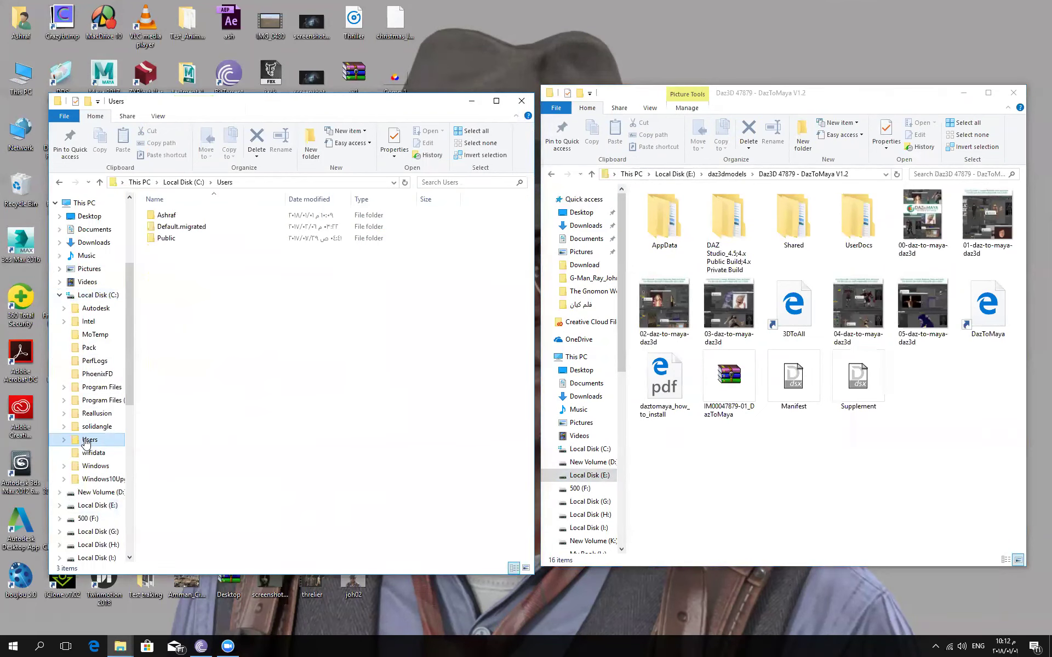
double_click(167, 239)
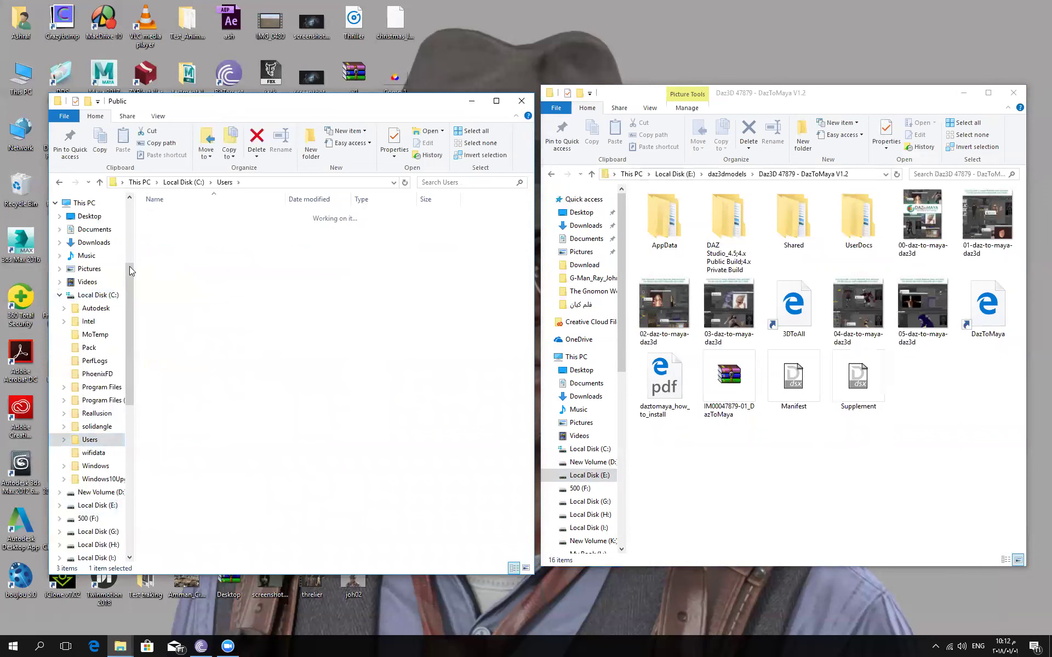
double_click(186, 227)
Step: Look inside the nested DAZ 3D folders and return to Public Documents
left_click(170, 225)
double_click(170, 225)
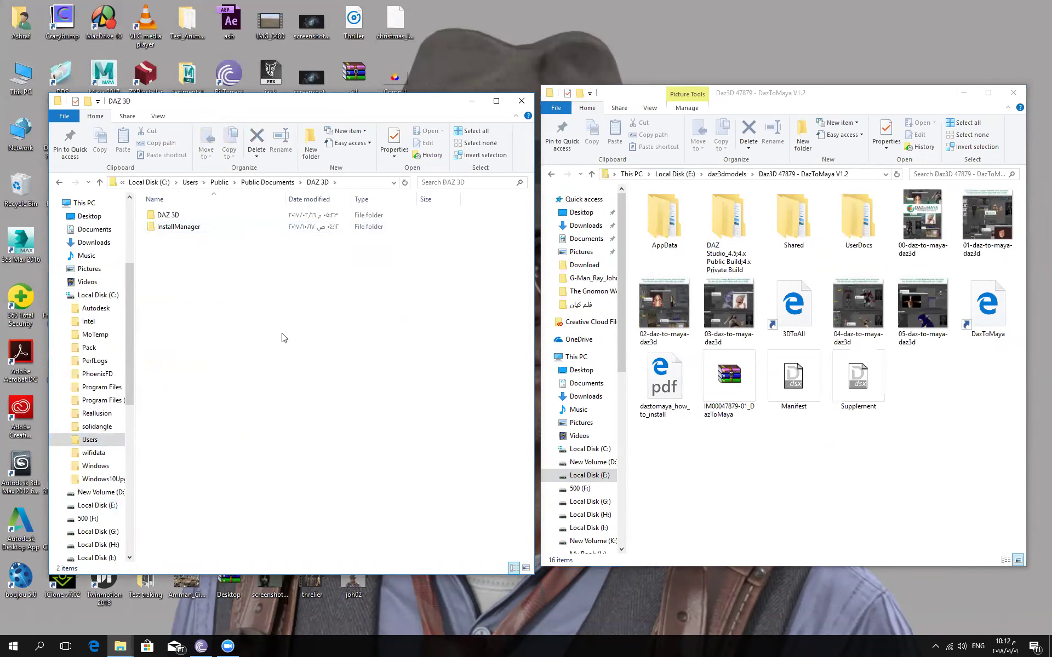
double_click(173, 216)
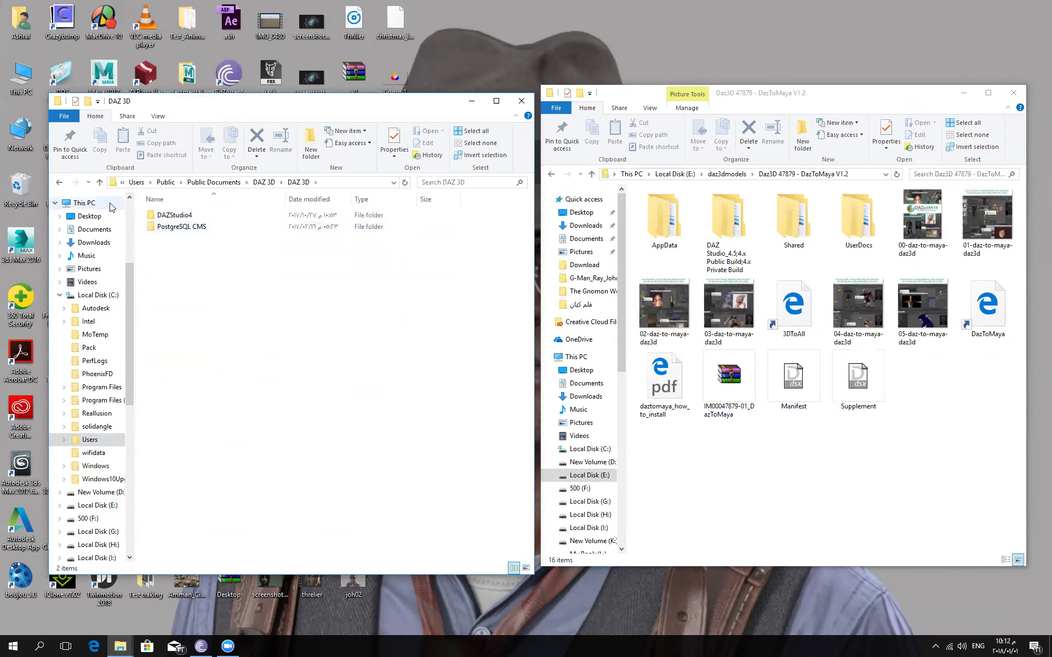
left_click(101, 182)
left_click(100, 183)
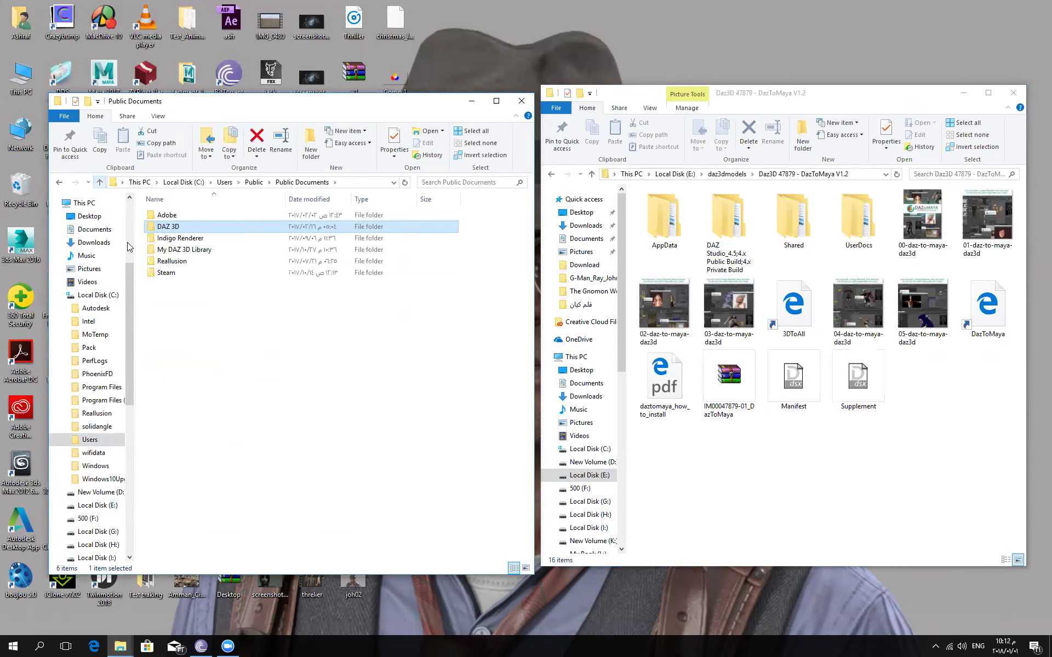
Step: Open the My DAZ 3D Library folder in Public Documents
left_click(197, 250)
key("Return")
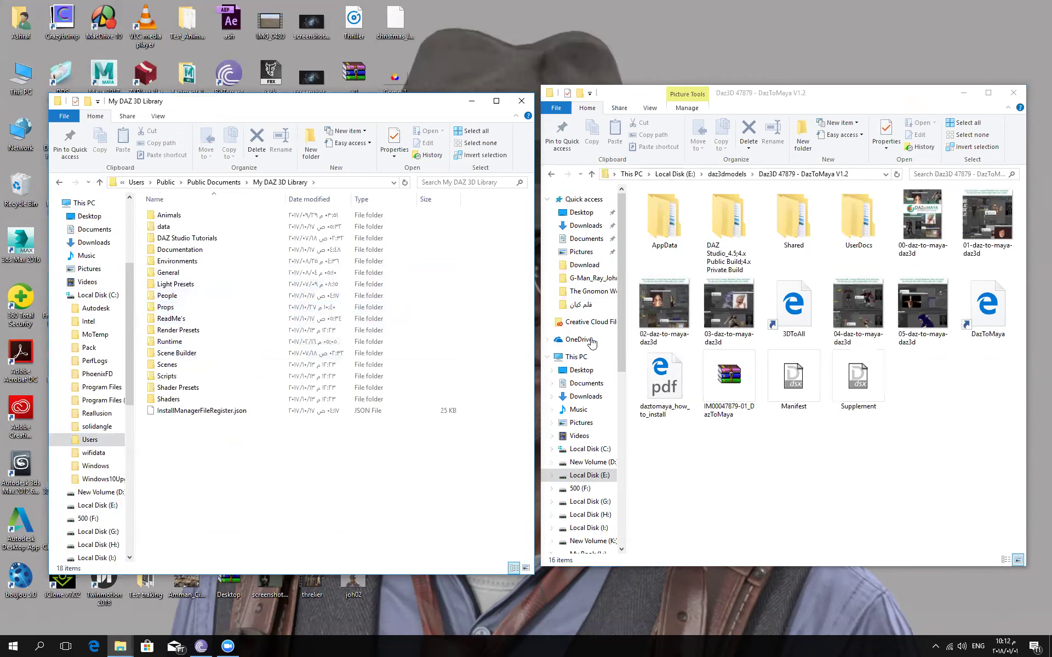
left_click(250, 415)
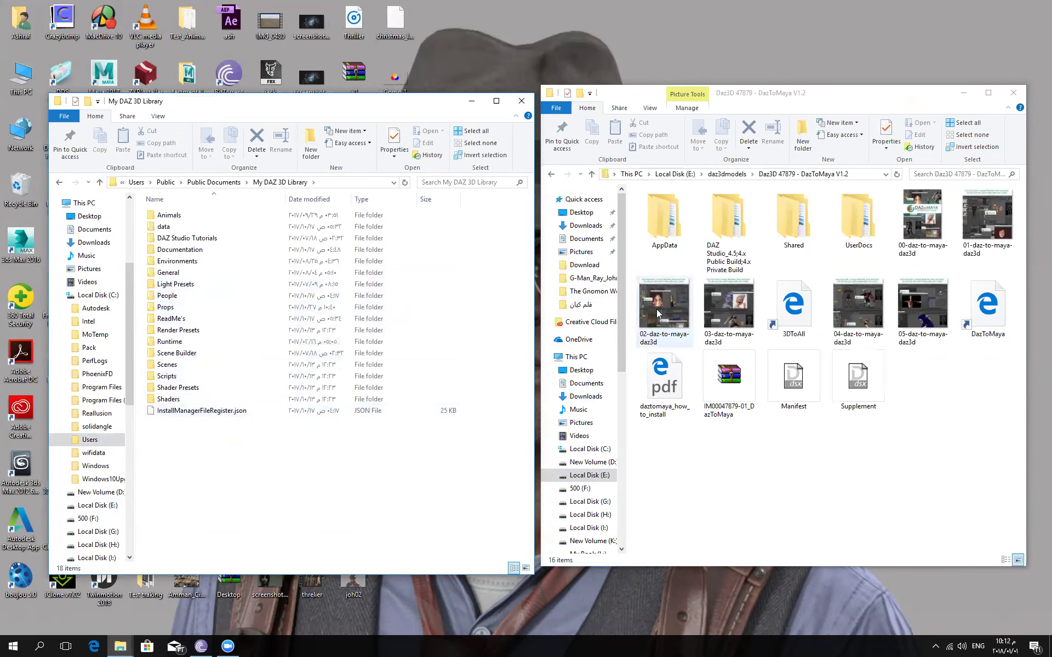
Step: Open the package's DAZ Studio build folder, inspect its docs\Plugins subfolder, and return to the build folder
double_click(727, 230)
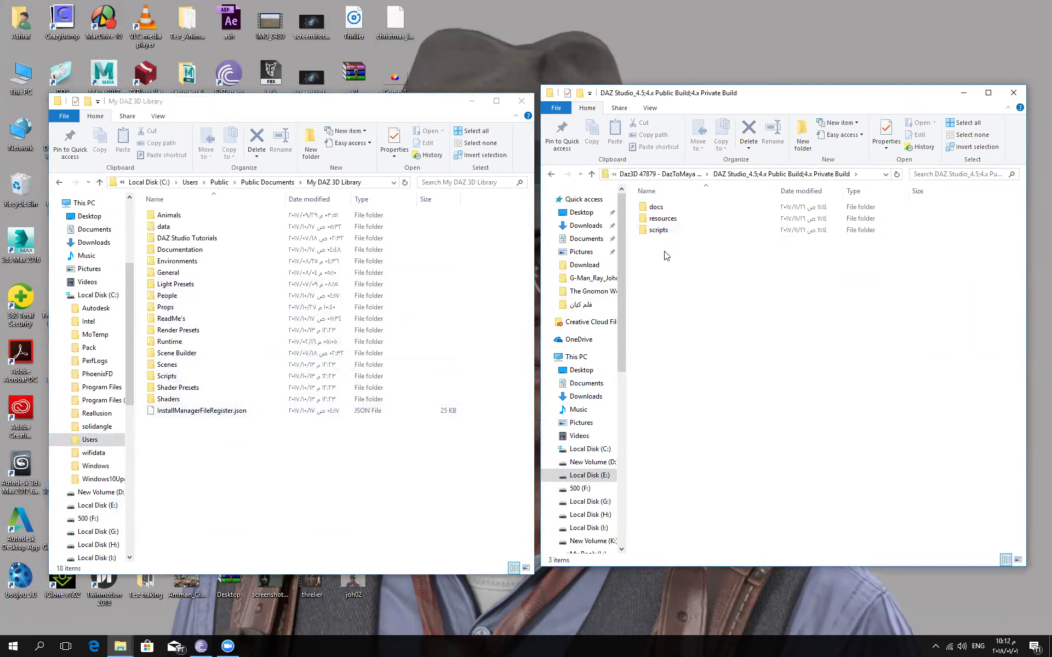
double_click(663, 218)
double_click(664, 209)
double_click(664, 208)
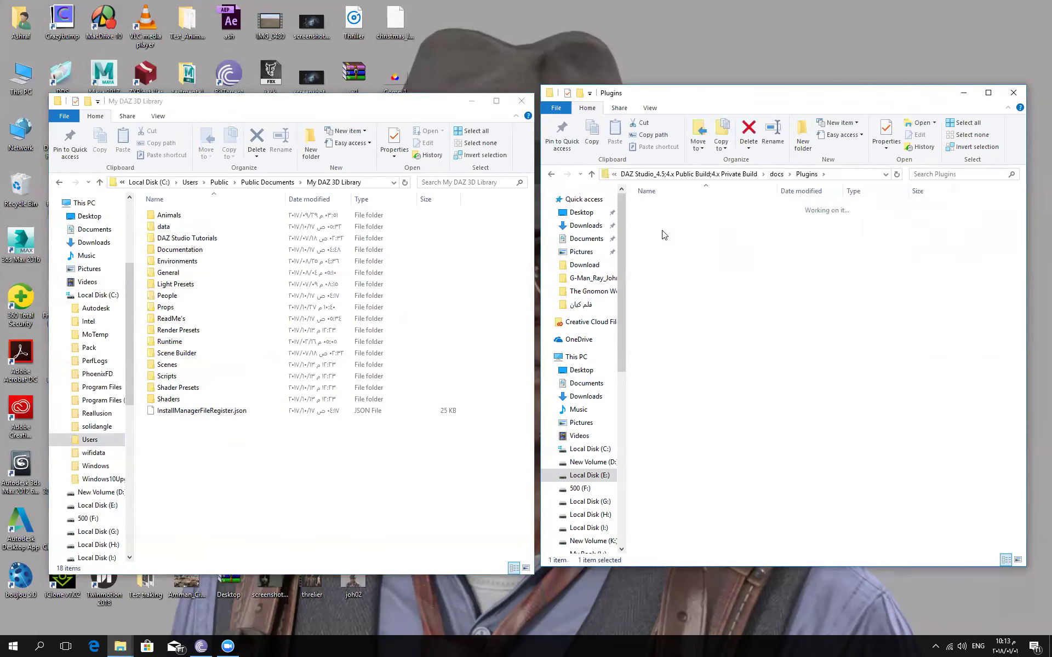
left_click(592, 174)
left_click(592, 174)
left_click(591, 174)
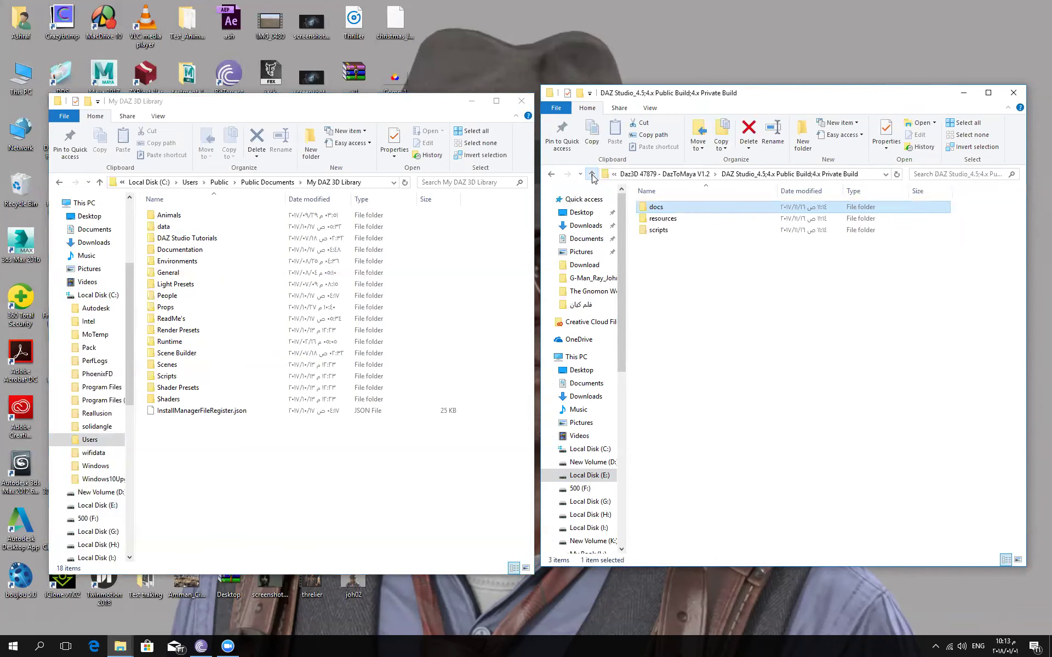
Step: Inspect the resources\images\icons subfolders of the DAZ Studio build folder and return to it
double_click(663, 219)
double_click(655, 208)
double_click(646, 211)
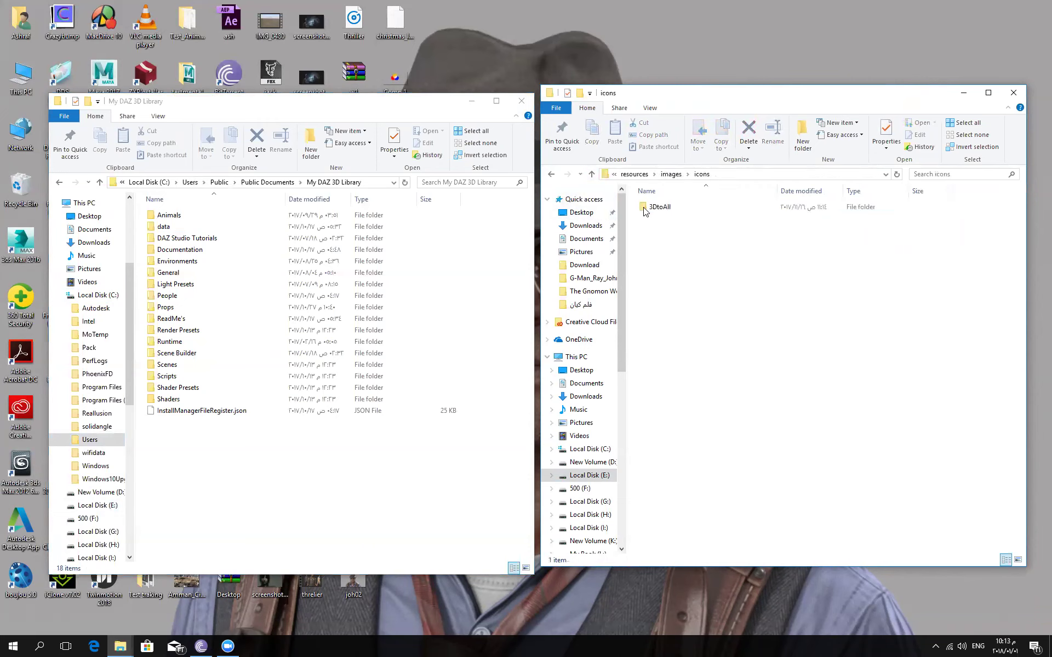
double_click(591, 174)
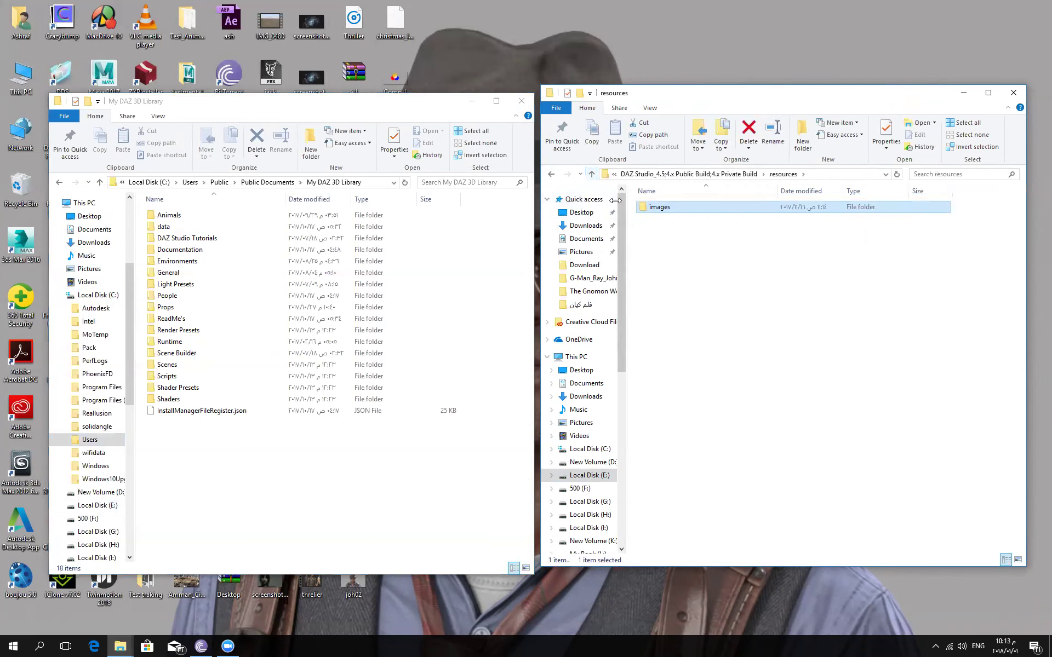
left_click(592, 175)
Step: Compare the contents of the package's scripts folder with the Scripts folder in My DAZ 3D Library
double_click(663, 230)
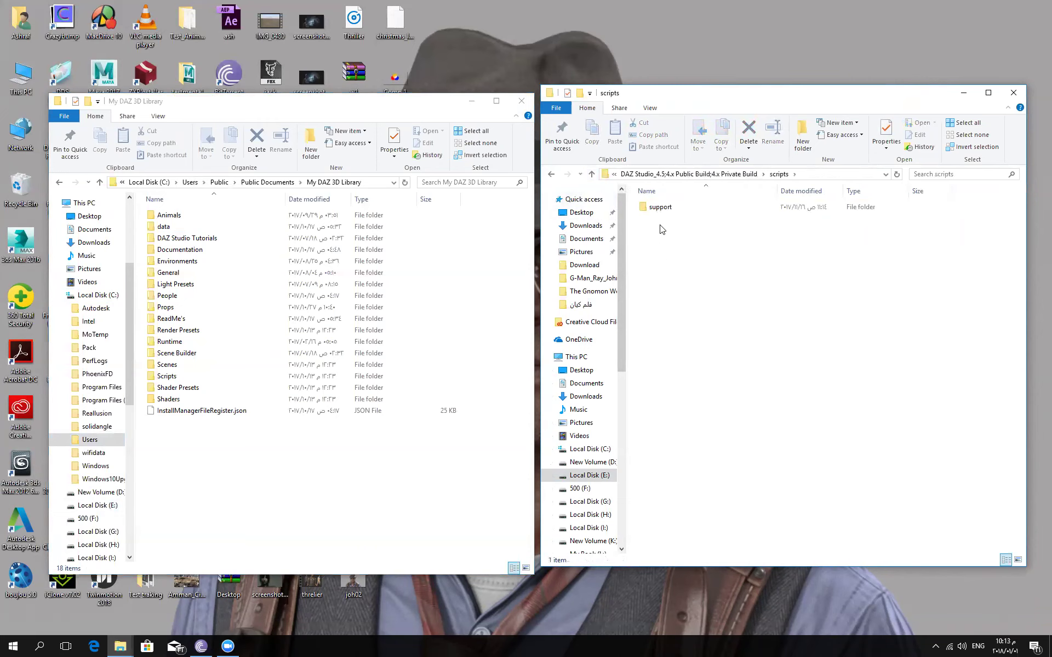
double_click(660, 207)
left_click(592, 175)
left_click(592, 175)
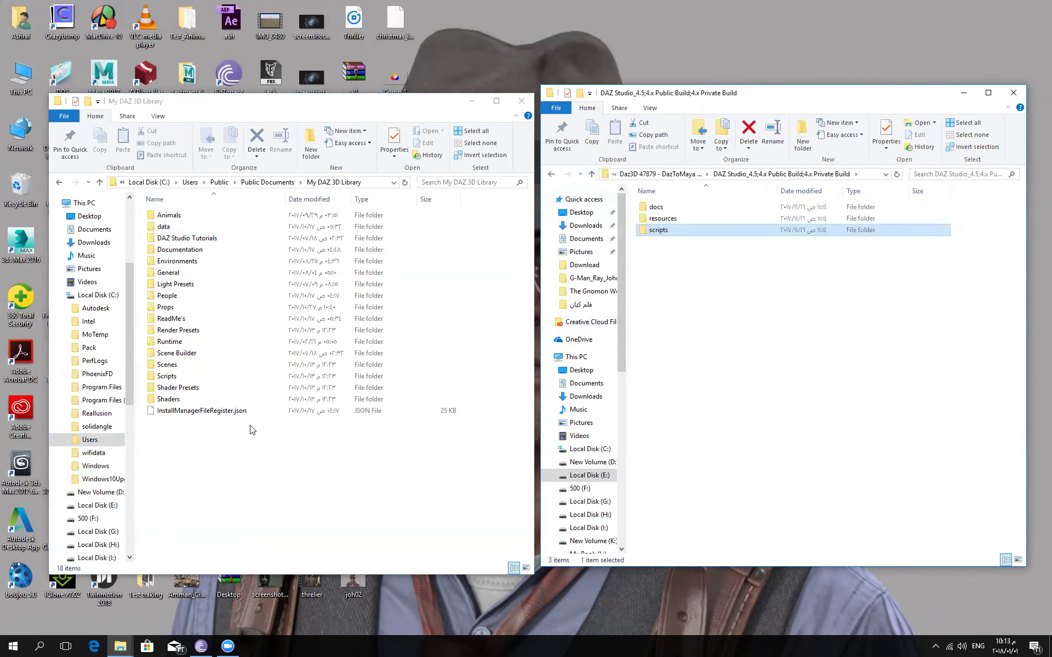
double_click(164, 377)
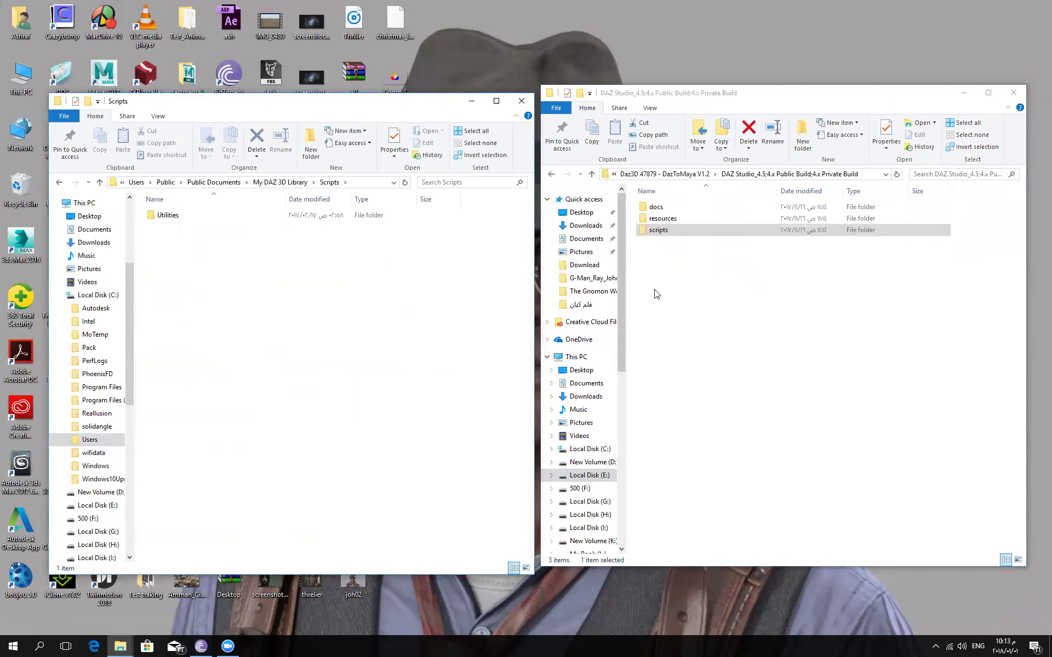
left_click(99, 182)
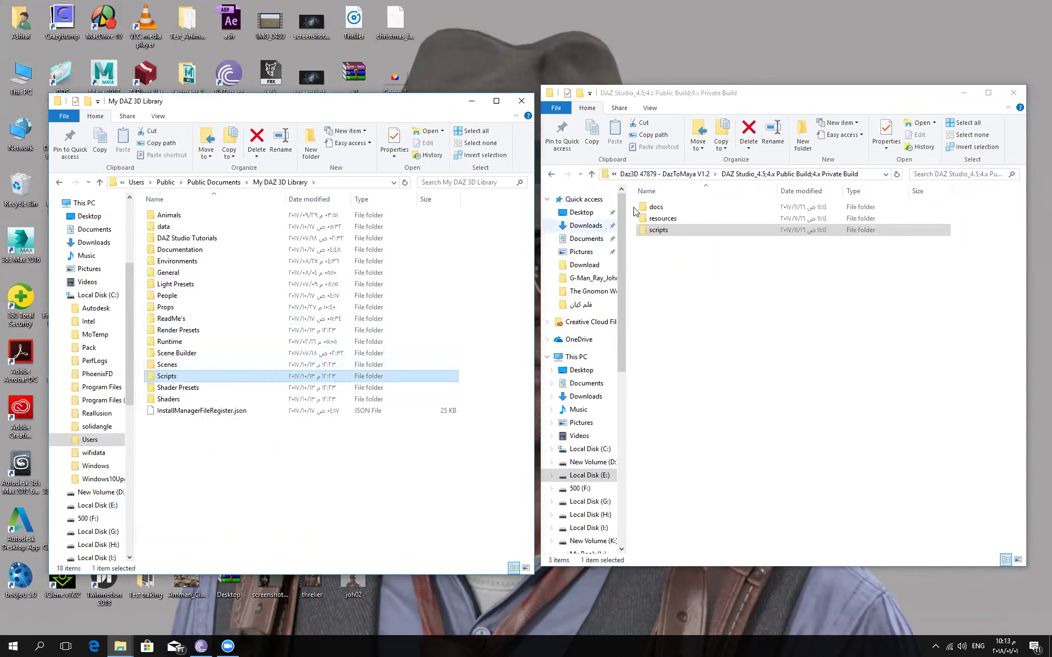
Step: Compare the package's docs\Plugins folder with the library's Documentation folder, including its Anagord subfolder
double_click(655, 206)
double_click(657, 208)
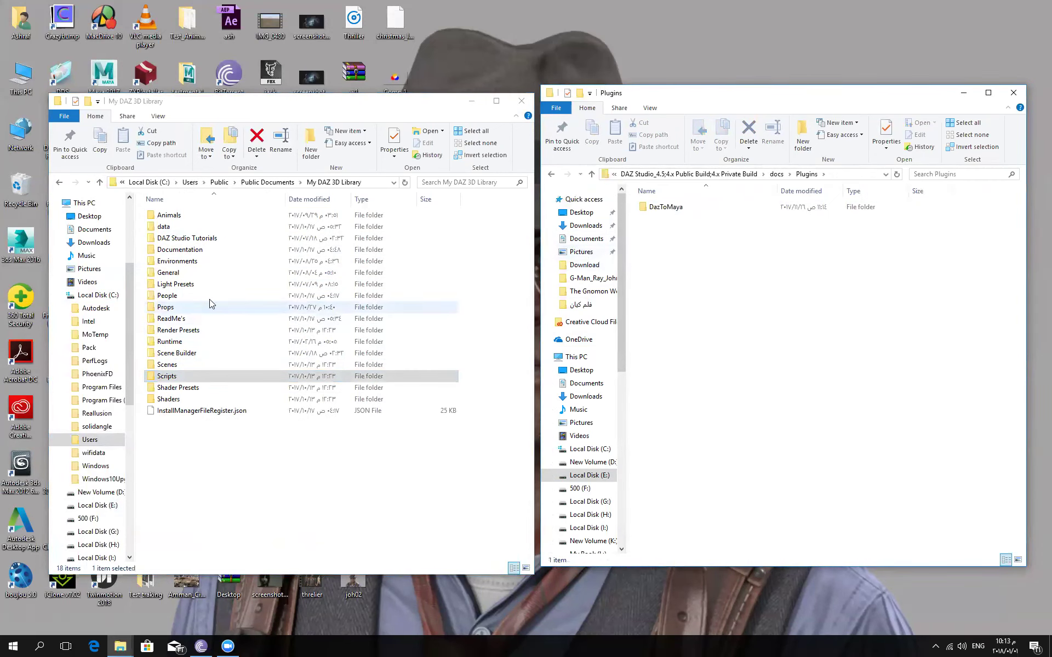
double_click(199, 255)
left_click(591, 174)
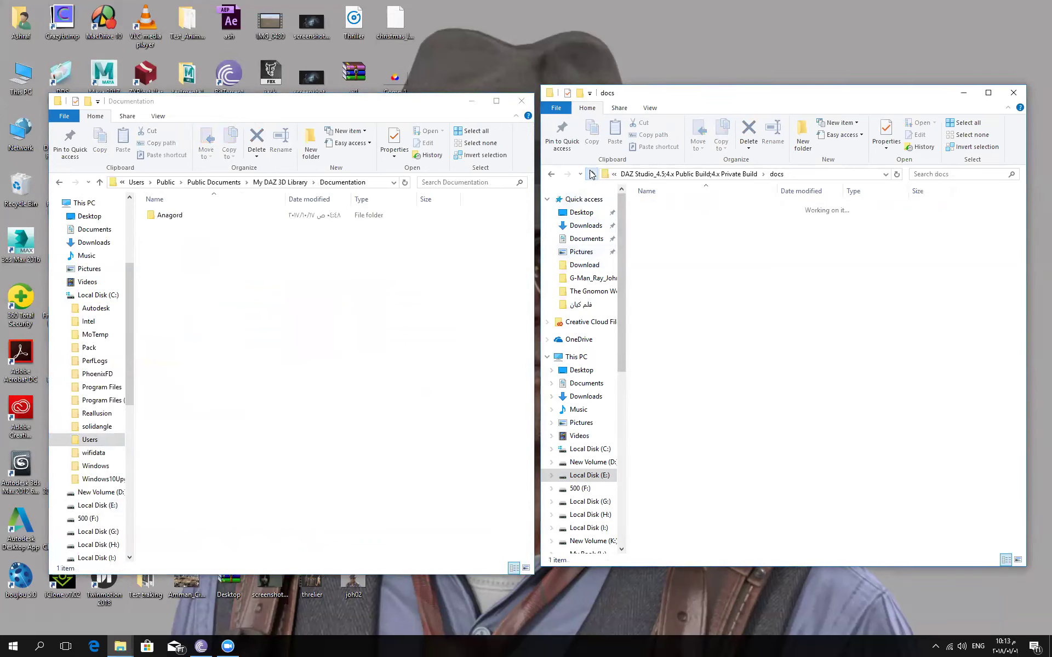
left_click(592, 174)
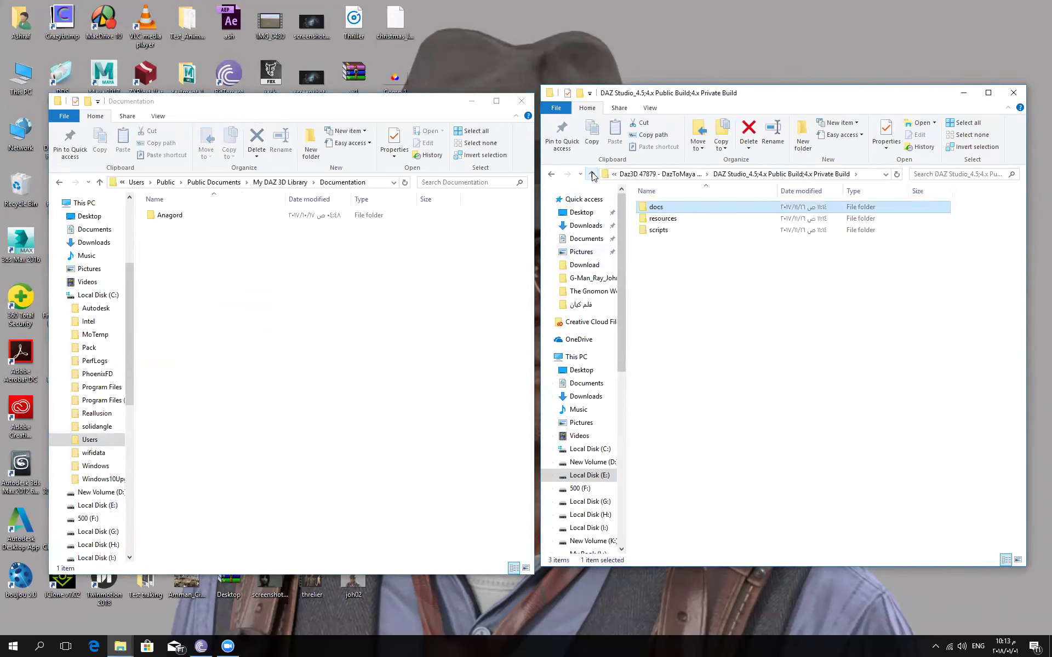
double_click(189, 216)
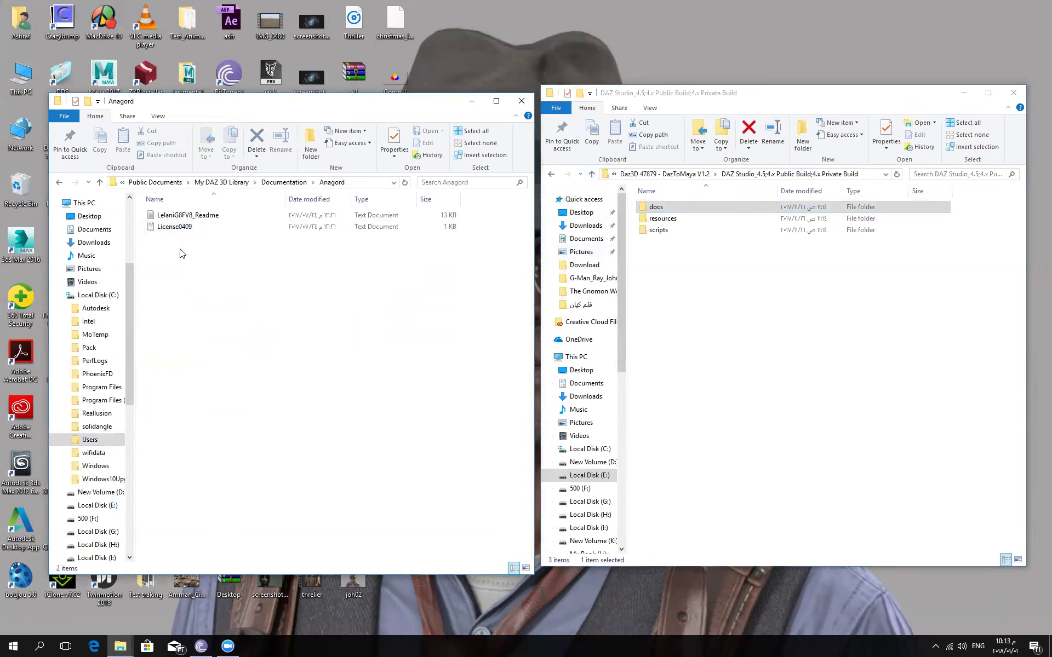
left_click(99, 187)
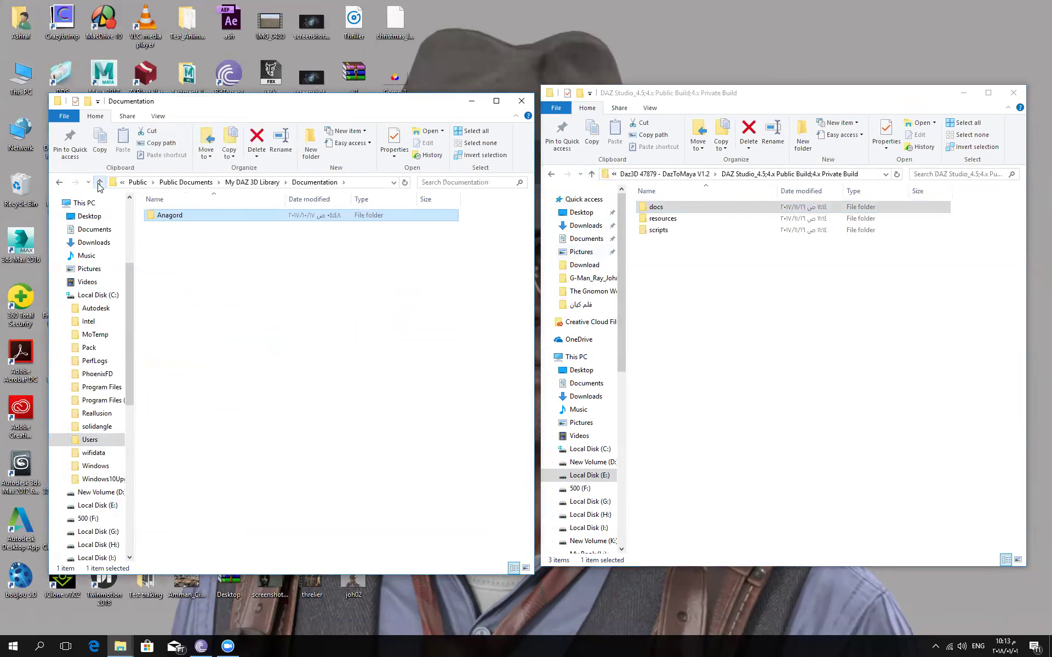
Step: Inspect the nested subfolders of UserDocs in the DazToMaya V1.2 package and return to the package folder
left_click(591, 175)
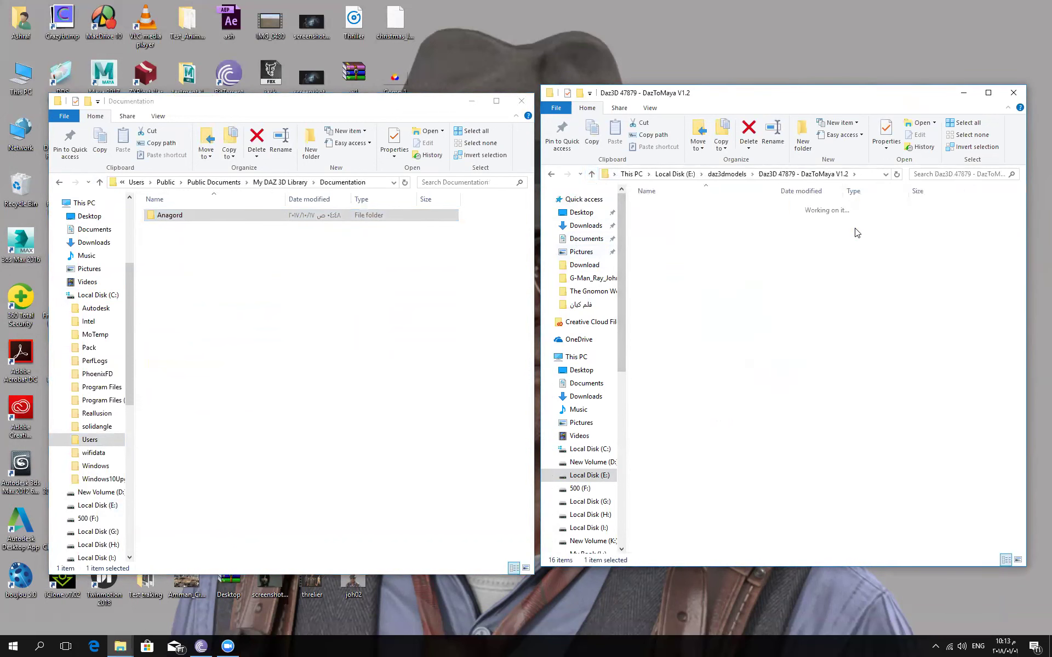
double_click(654, 212)
double_click(657, 208)
left_click(591, 174)
left_click(592, 174)
left_click(592, 174)
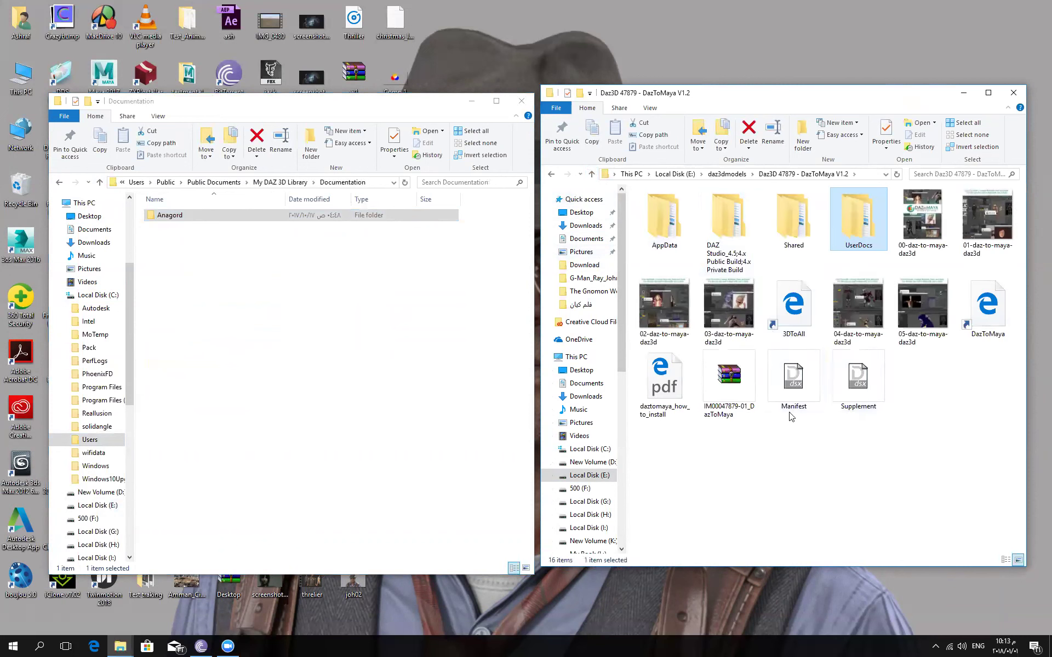
Step: Open the daztomaya_how_to_install PDF and read its installation and usage pages
left_click(669, 384)
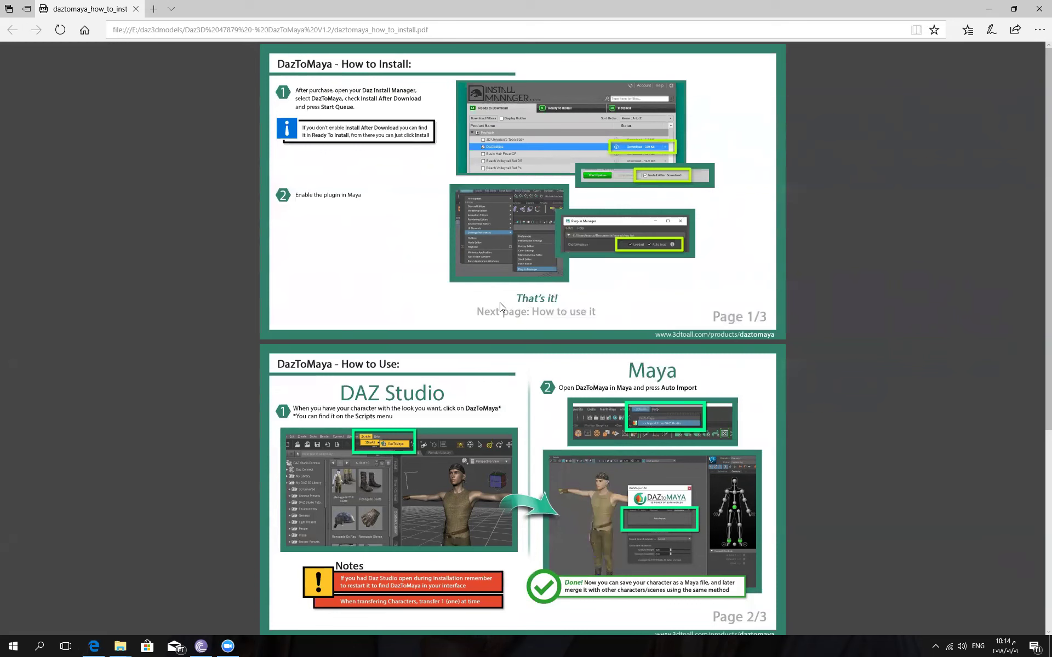
scroll(293, 338, "down", 1)
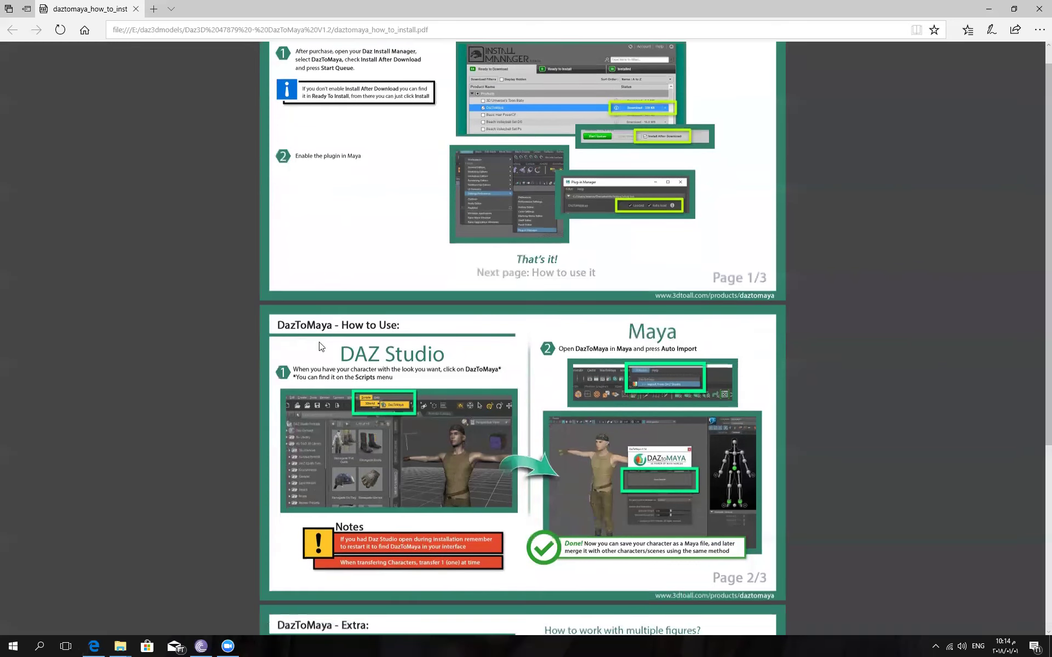
scroll(322, 347, "down", 1)
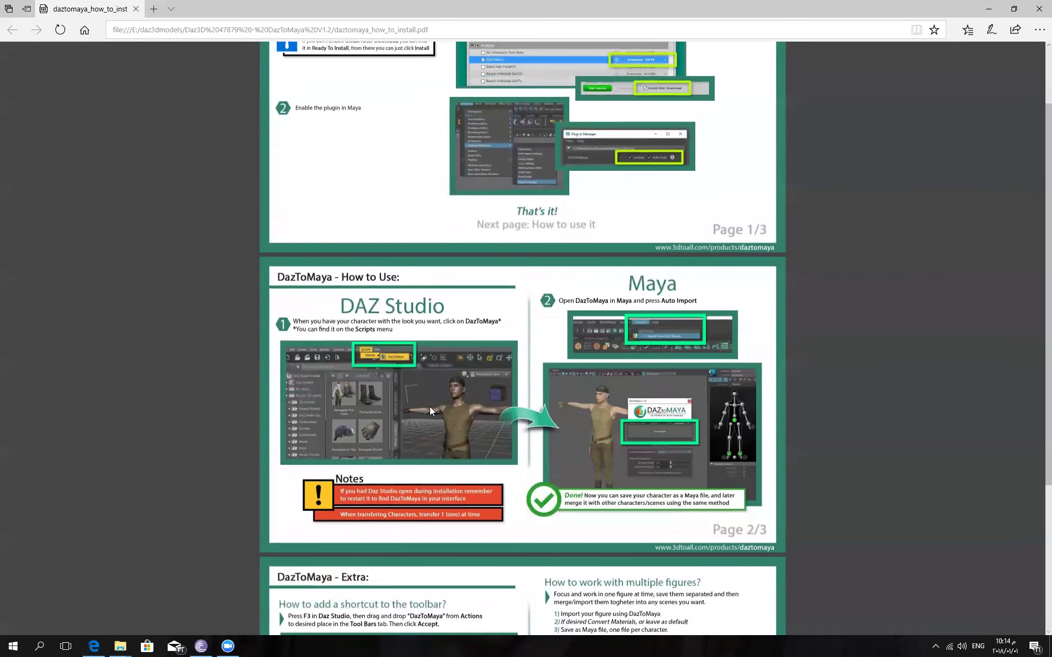
Step: Read the How to Use and Extra pages of the install guide, return to its first page and minimise the browser
scroll(529, 460, "down", 4)
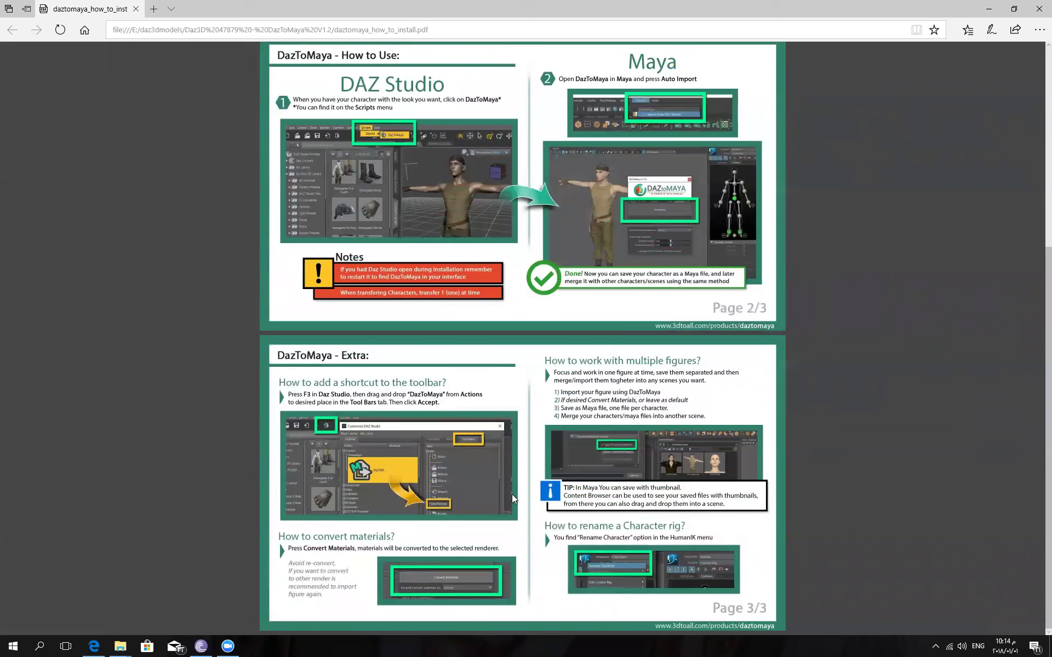
scroll(465, 473, "up", 1)
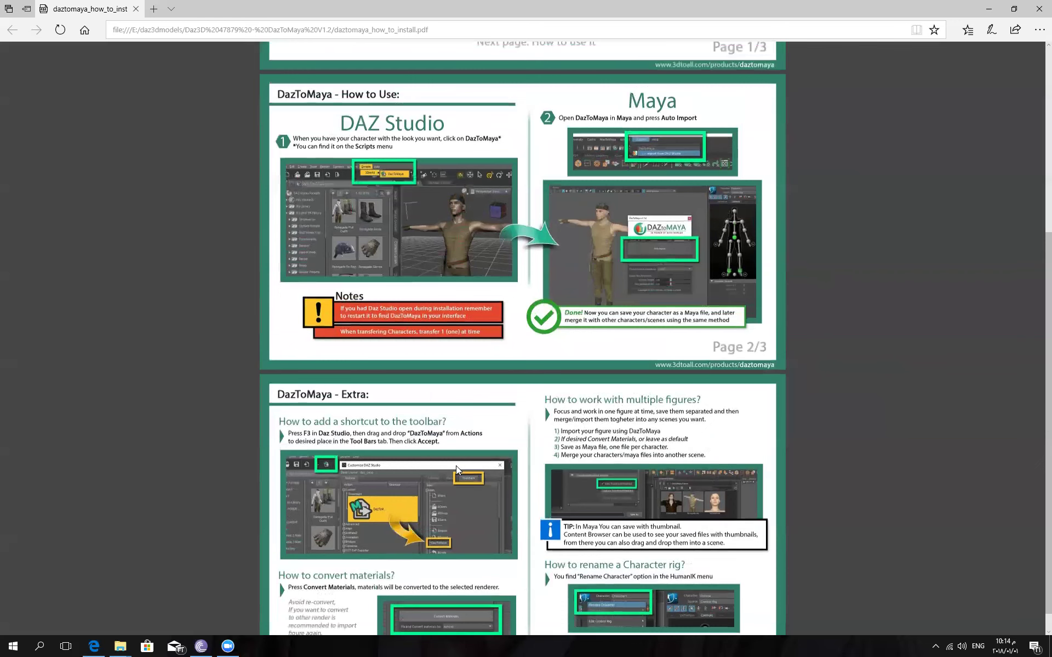
scroll(456, 466, "up", 2)
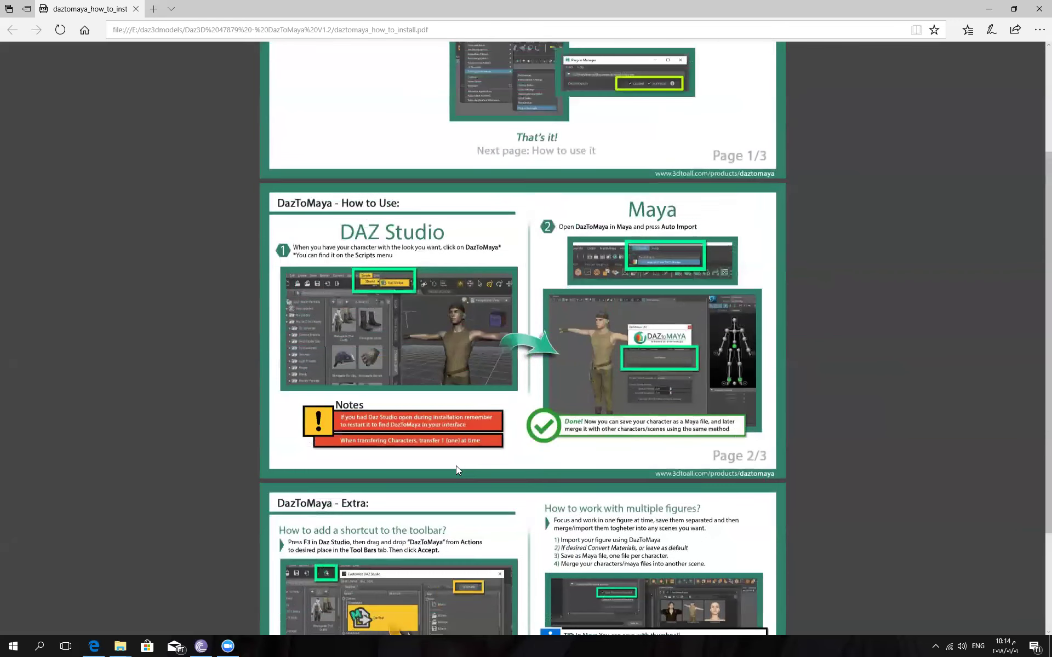
scroll(456, 465, "up", 2)
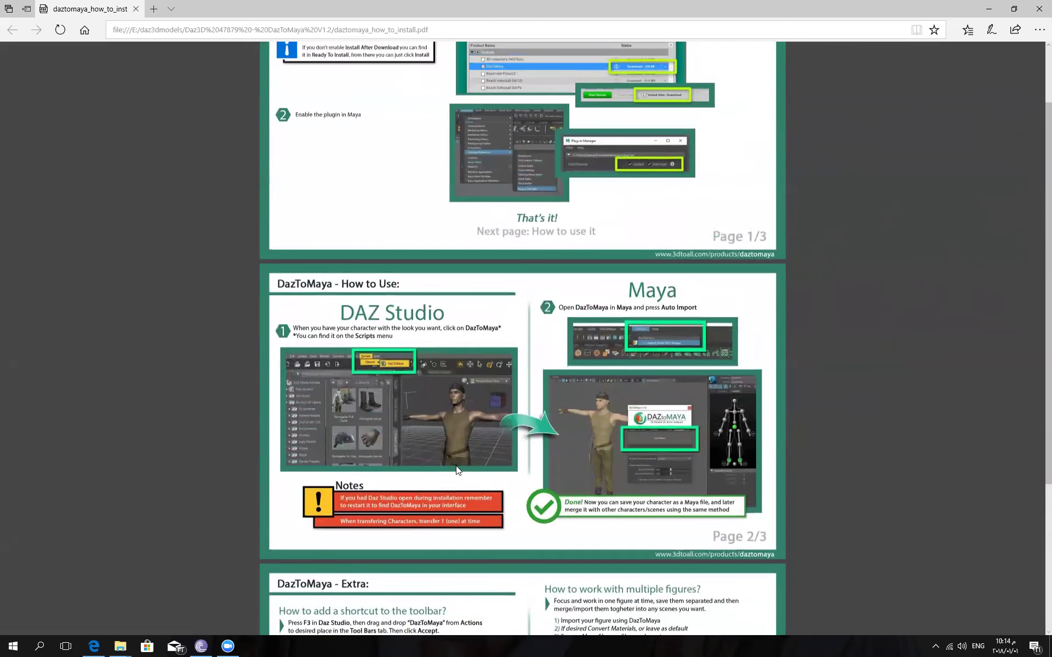
scroll(457, 470, "up", 2)
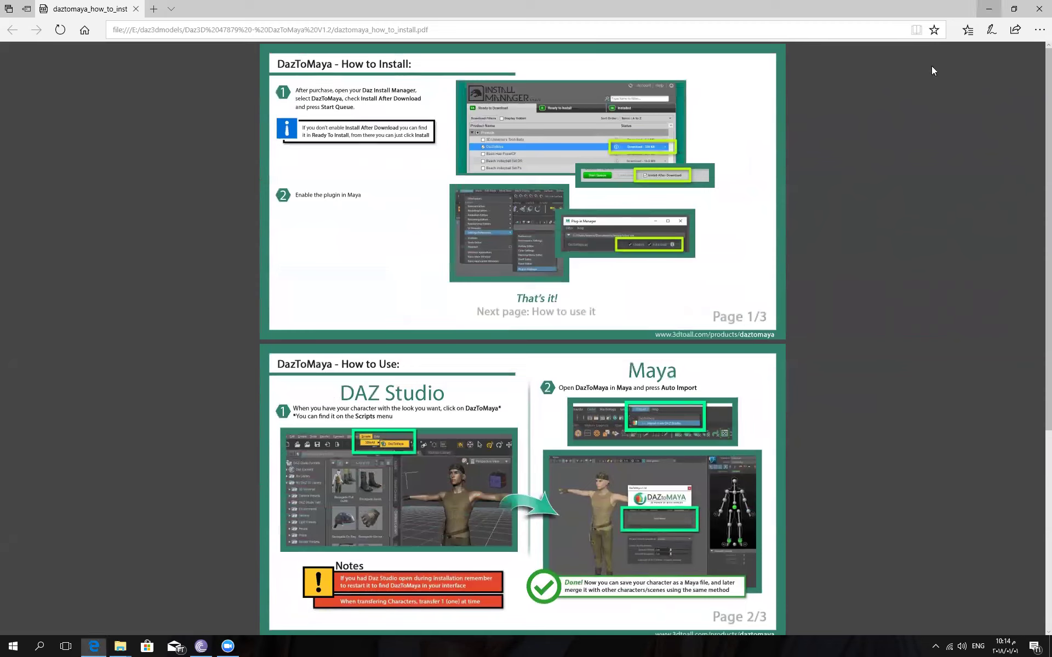
key("super+Down")
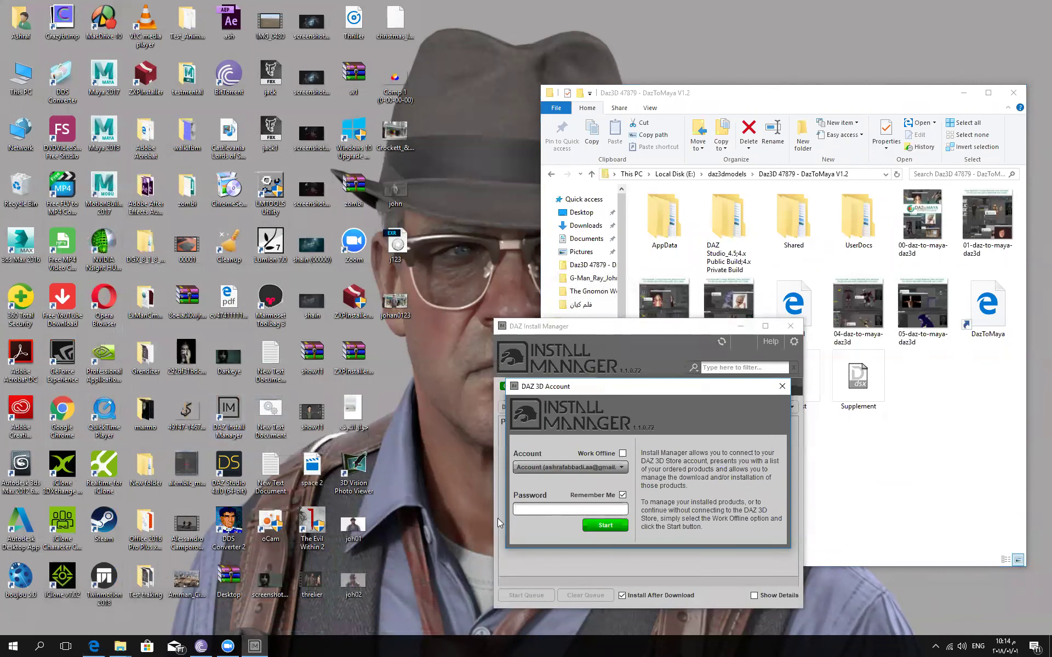
Step: Sign in to the DAZ 3D account in Install Manager with Remember Me turned off, entering the account password
left_click(622, 496)
left_click(596, 524)
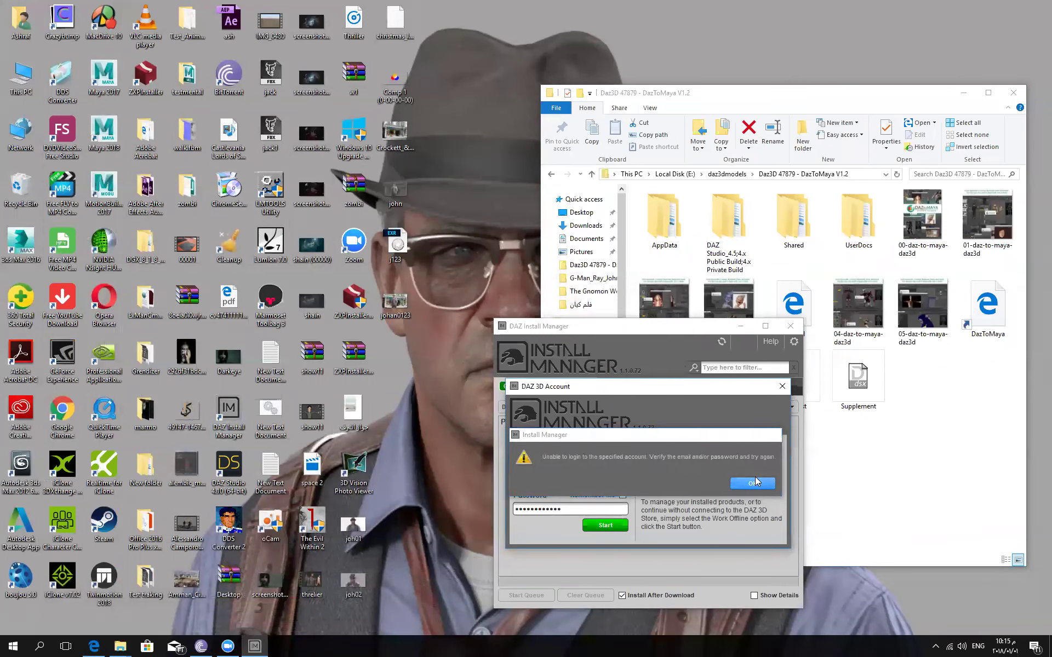
left_click(753, 483)
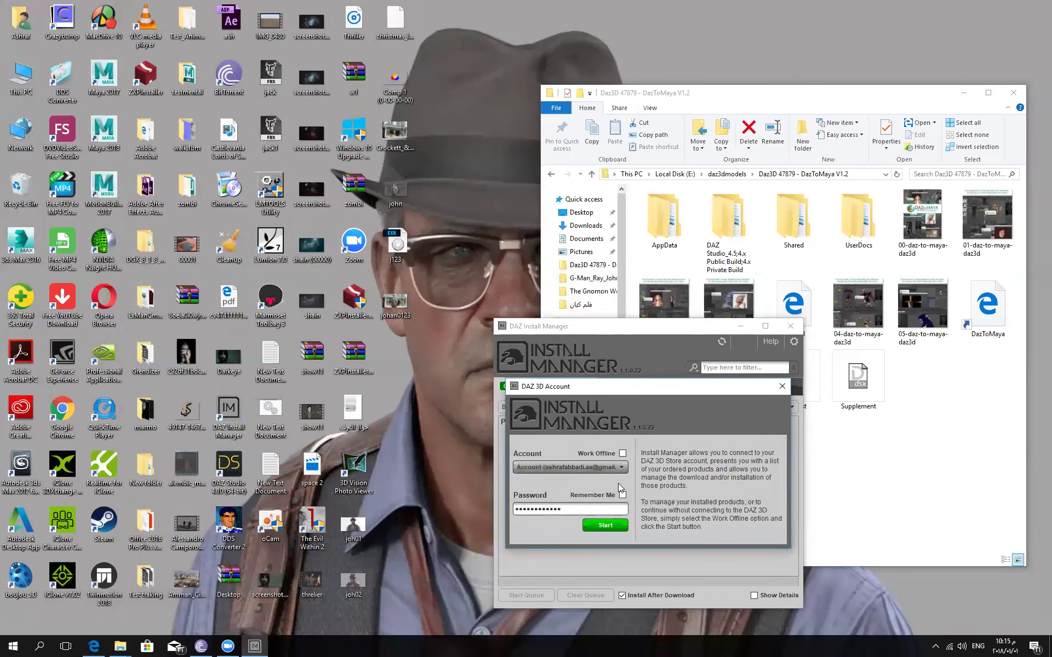
key("ctrl+a")
type("••••••••••••••")
key("Return")
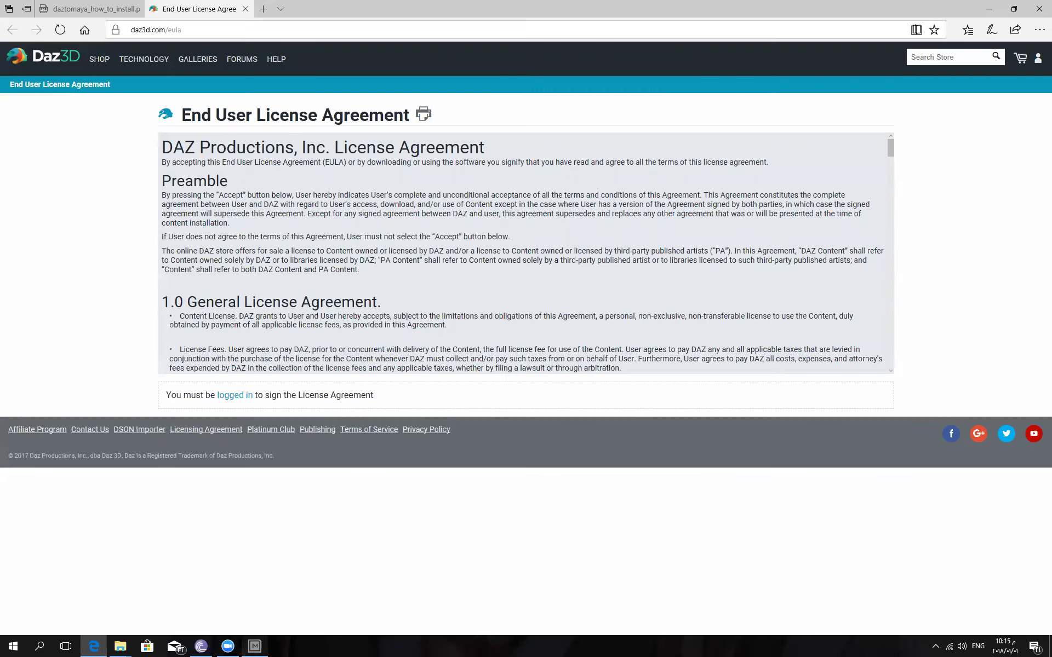
Step: Return to Install Manager, close the extra license agreement page and choose to work offline
left_click(255, 647)
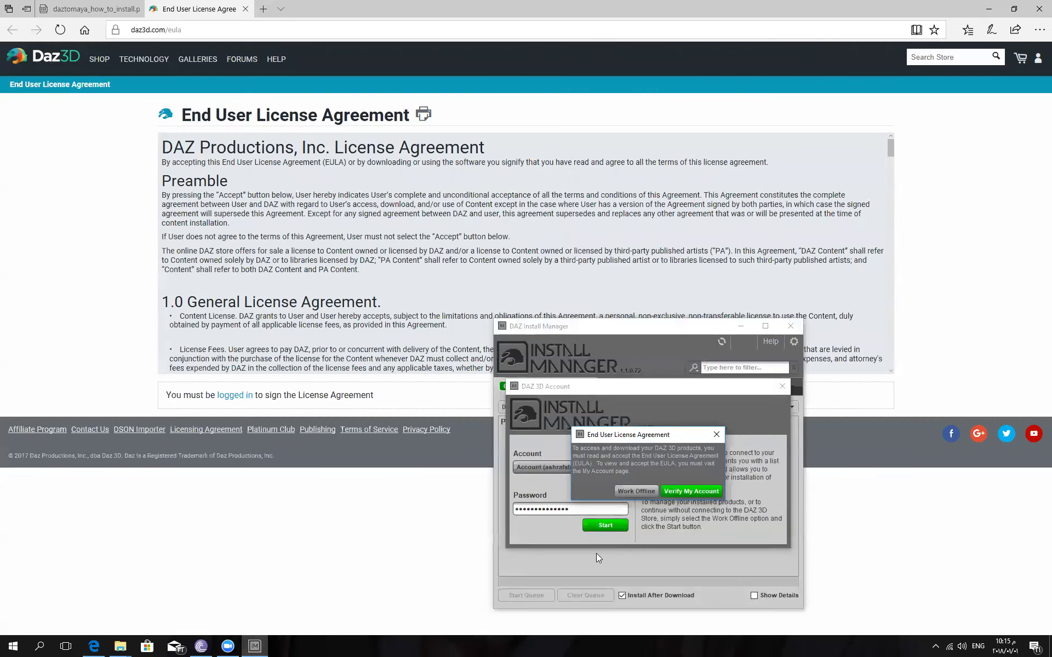
left_click(717, 435)
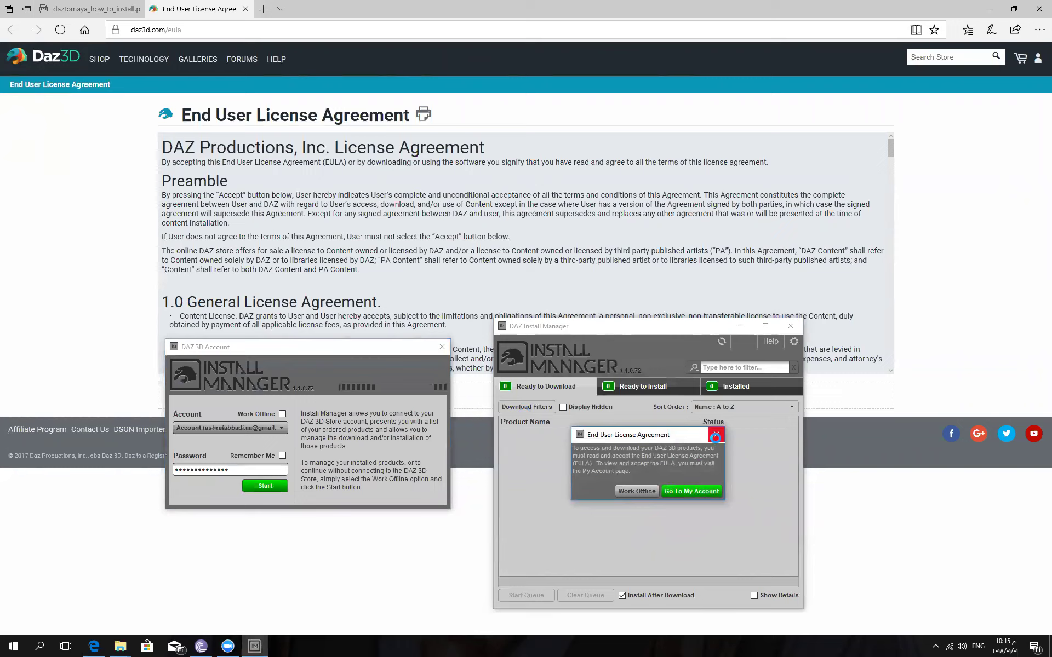
left_click(691, 491)
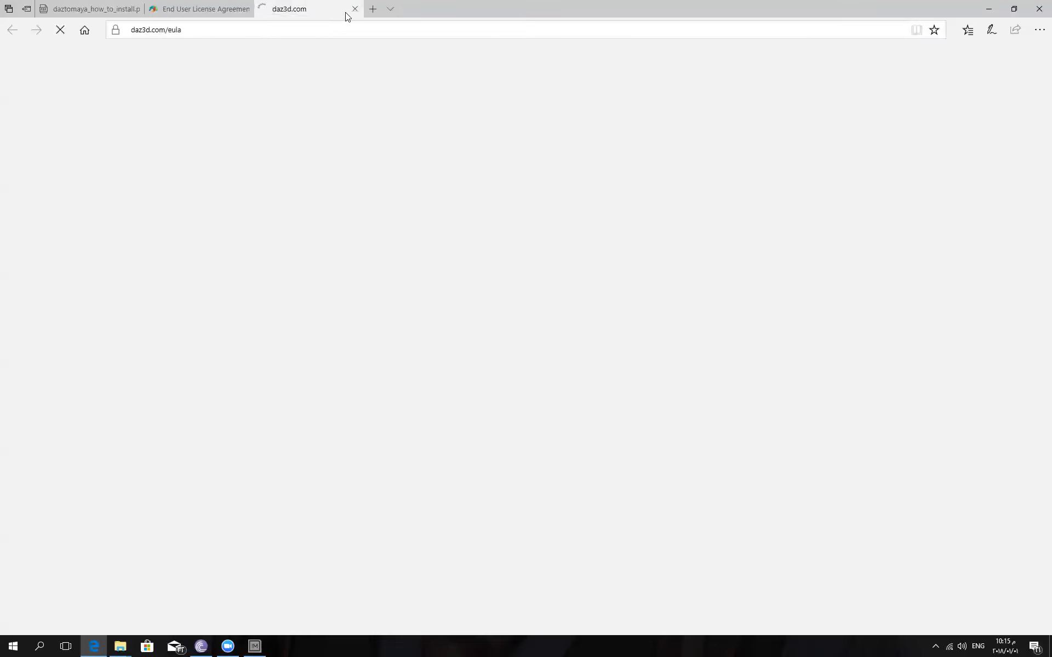
left_click(354, 9)
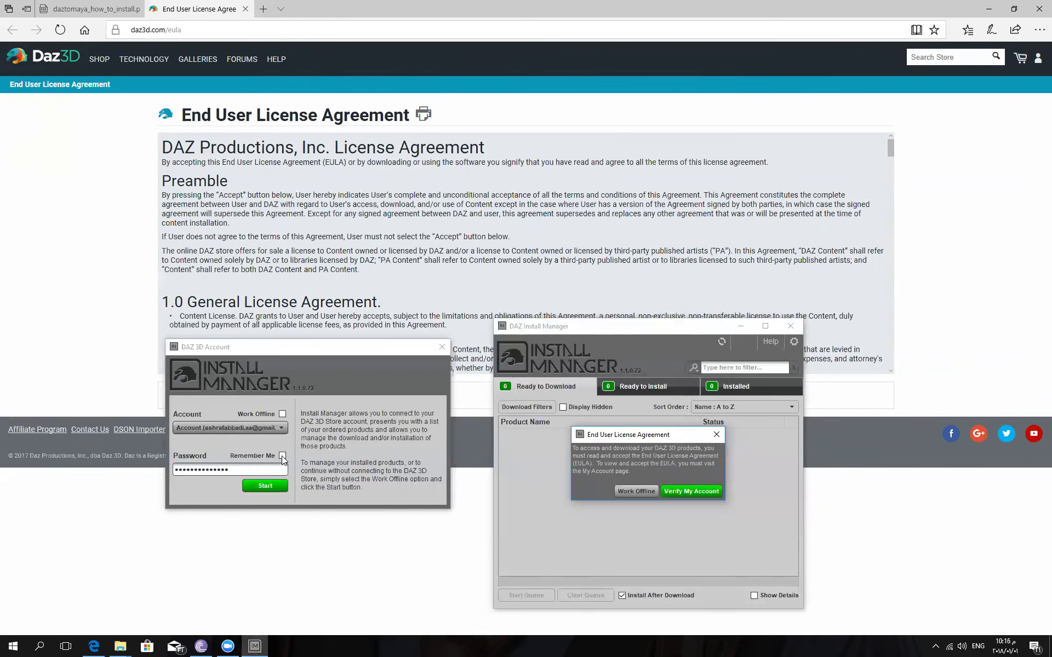
left_click(631, 492)
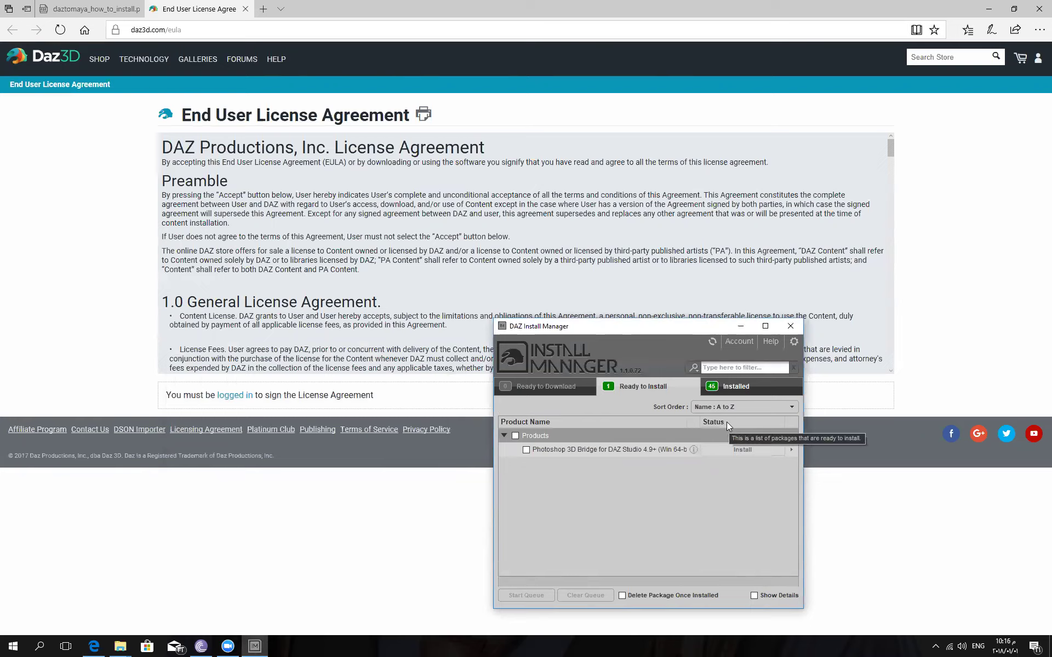
Step: Review the Installed and Ready to Install packages, then close Install Manager and return to the install guide PDF
left_click(726, 386)
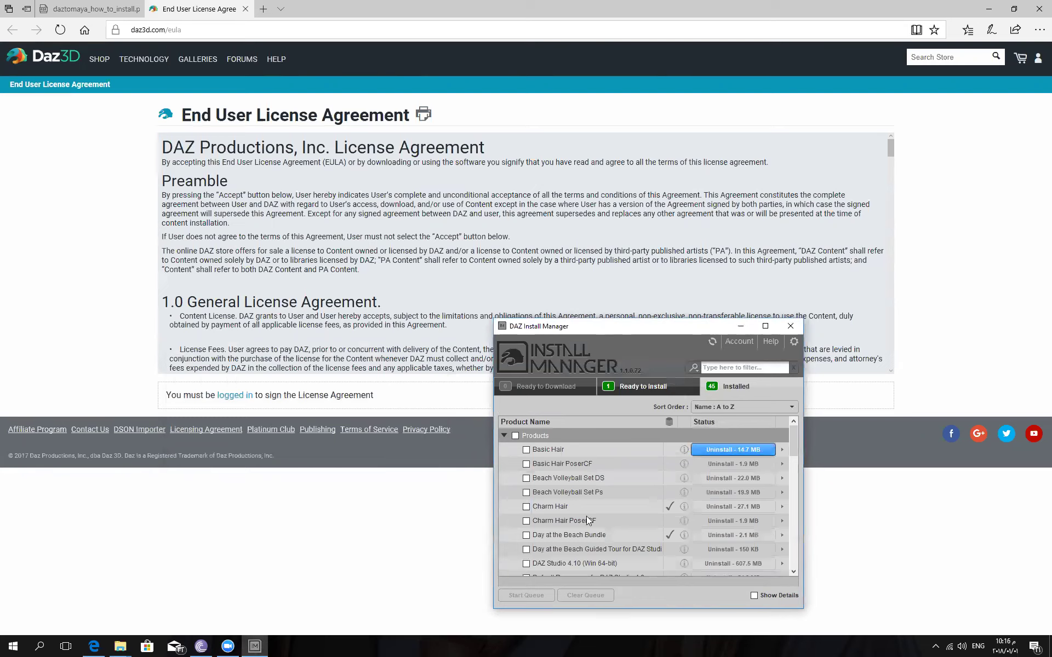
scroll(516, 490, "down", 2)
scroll(514, 527, "down", 12)
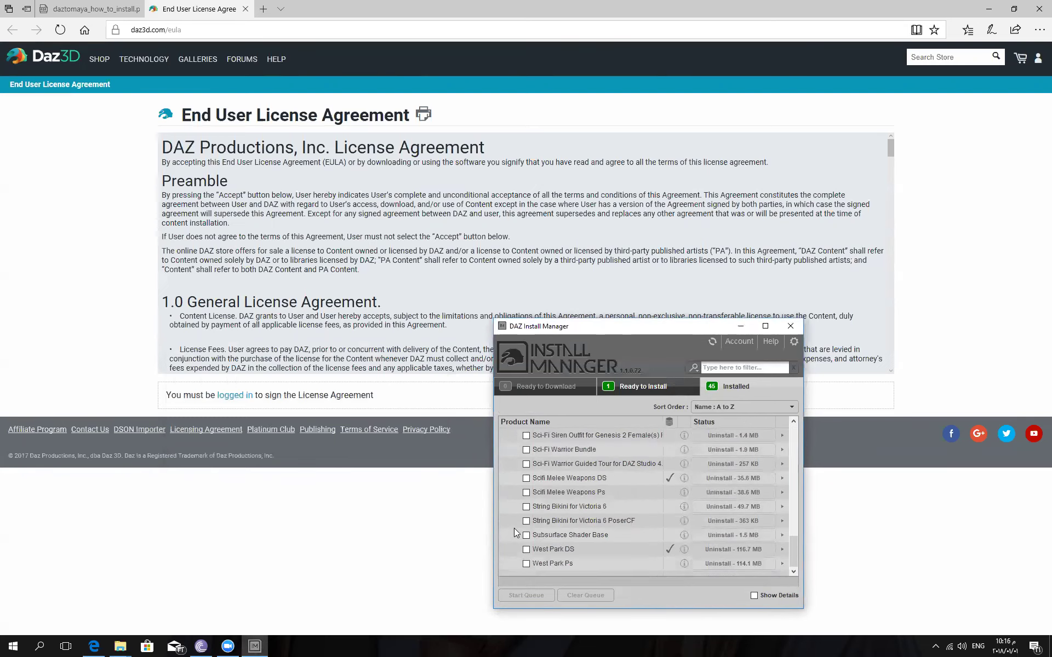
left_click(643, 387)
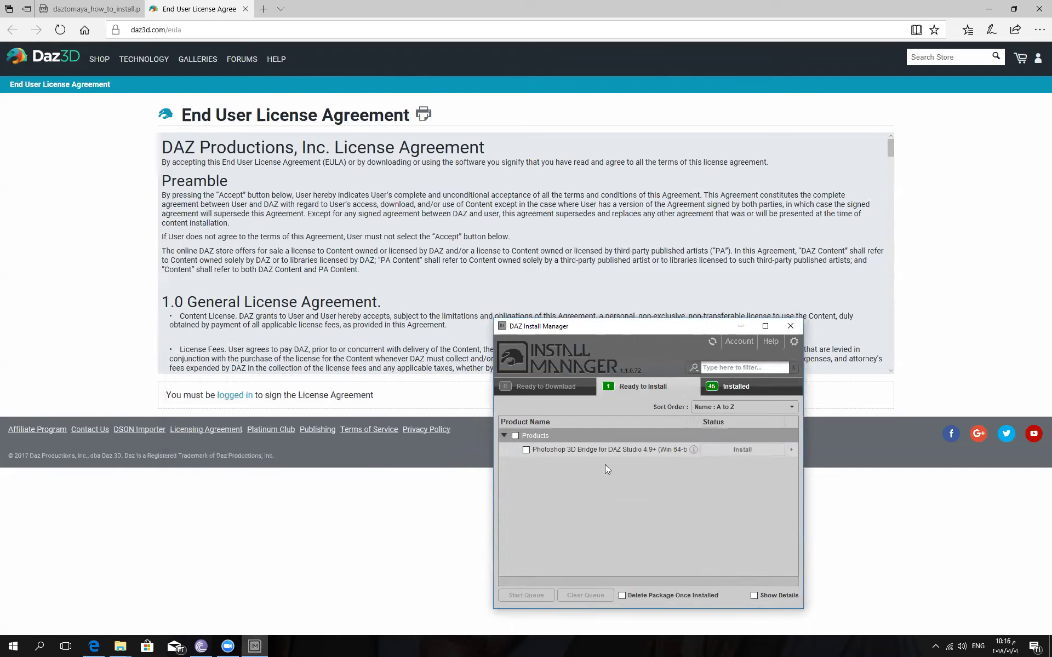
left_click(790, 327)
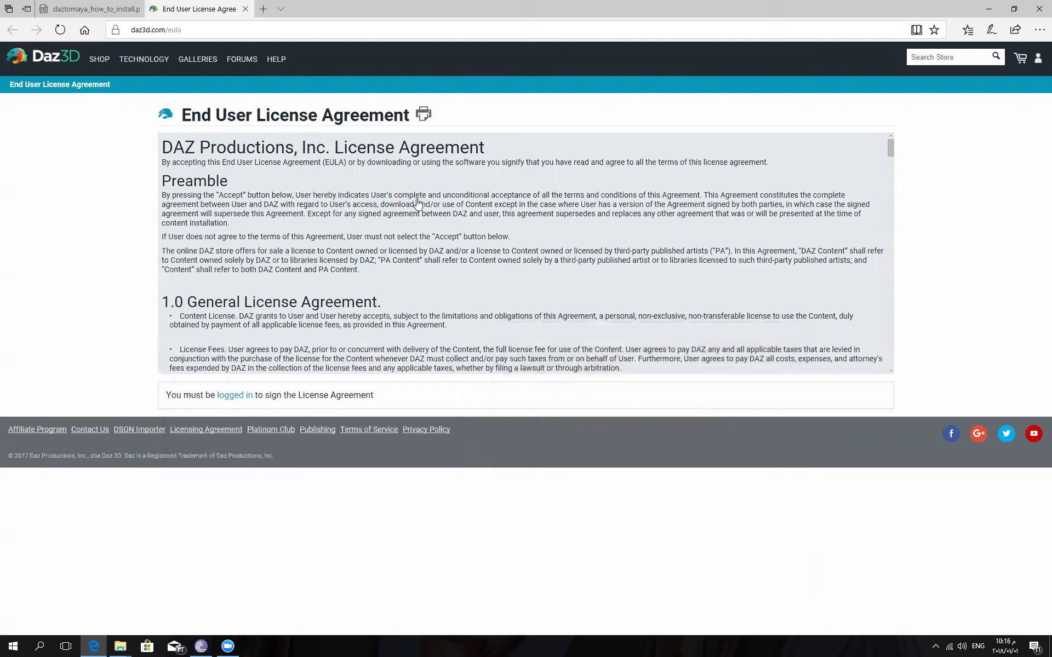
left_click(90, 8)
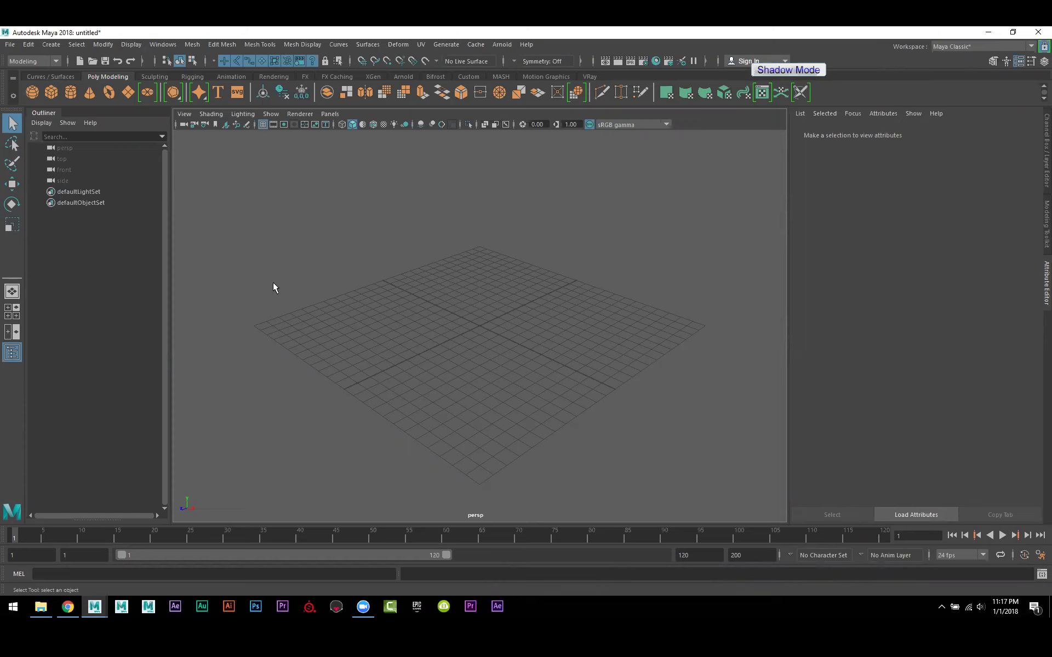
left_click_drag(451, 312, 538, 331, "alt")
middle_click_drag(538, 331, 536, 330, "alt")
scroll(536, 330, "up", 5)
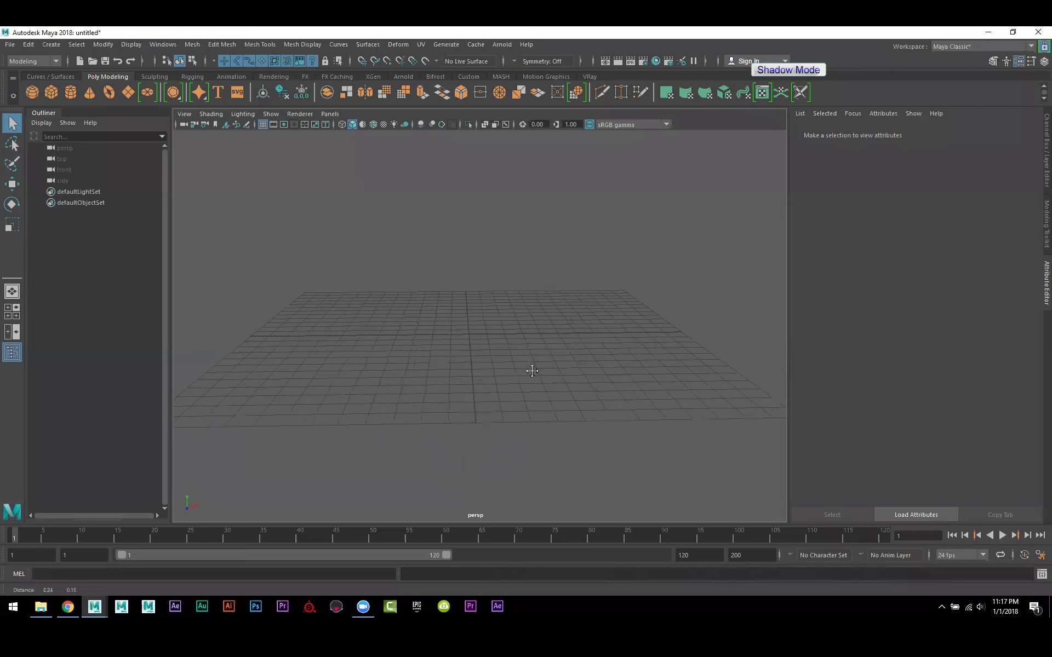
middle_click_drag(535, 375, 519, 333, "alt")
left_click_drag(521, 338, 530, 345, "alt")
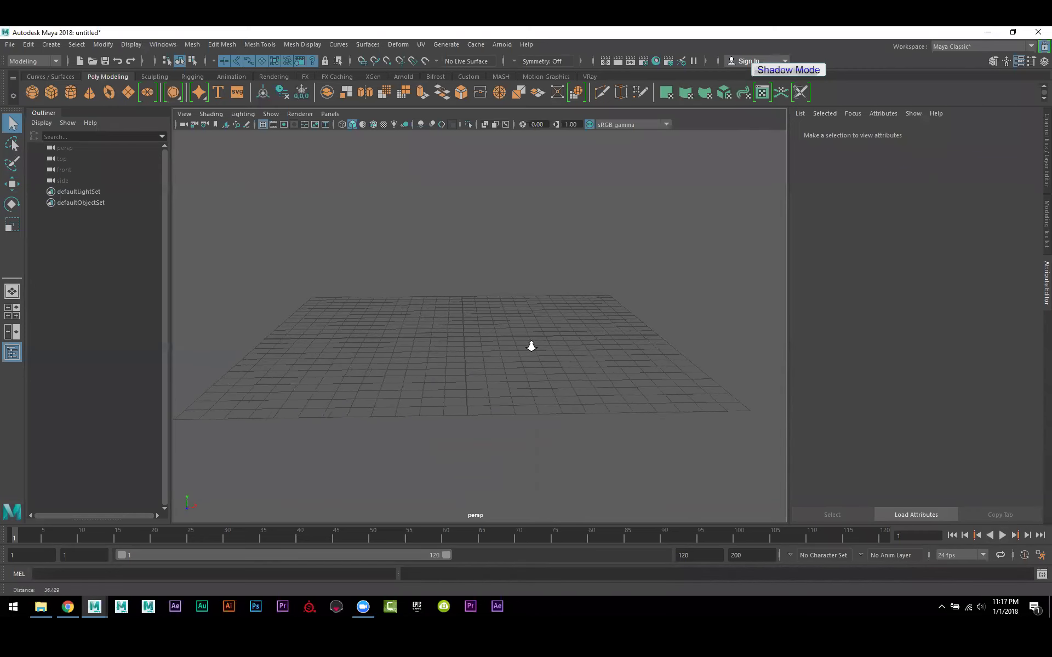
middle_click_drag(528, 350, 532, 350, "alt")
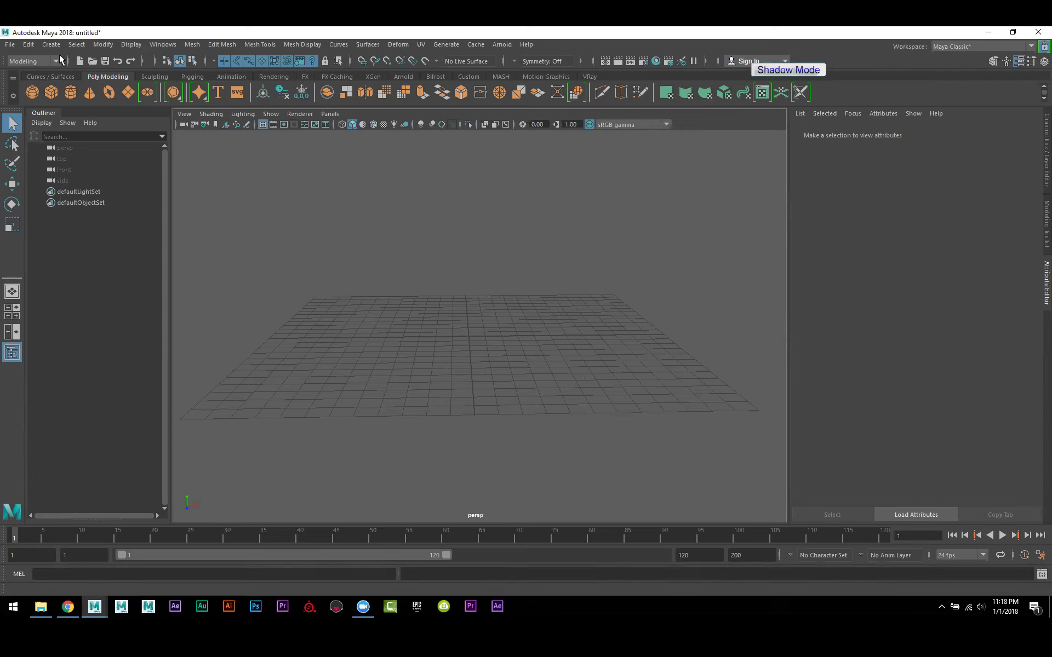
Step: Open the scene Vray.mb from the F: drive without saving the untitled scene
left_click(10, 45)
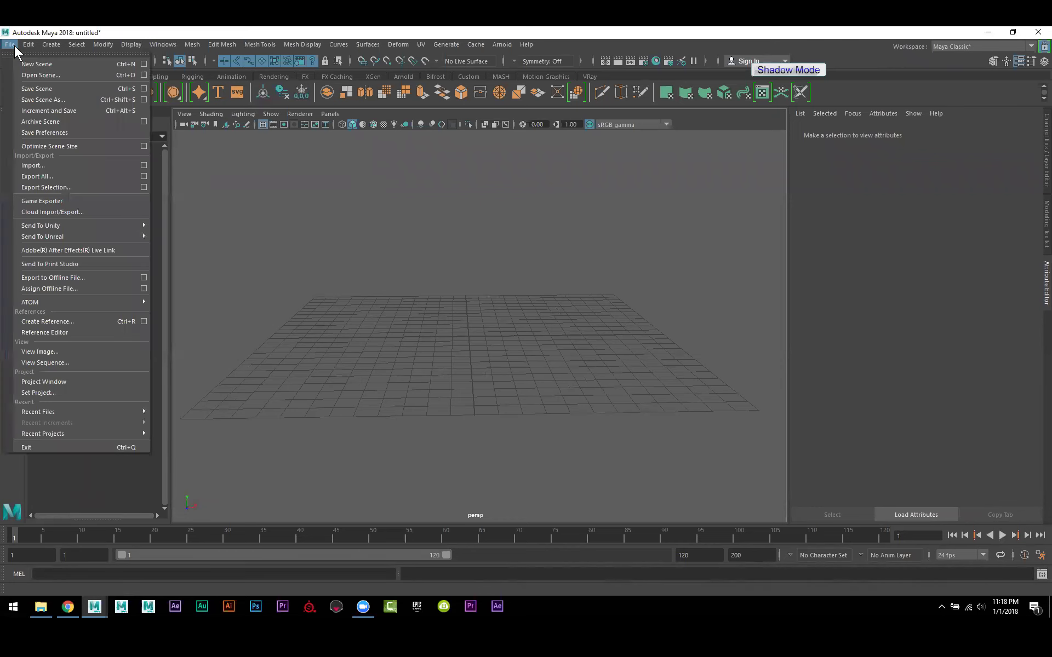
mouse_move(92, 416)
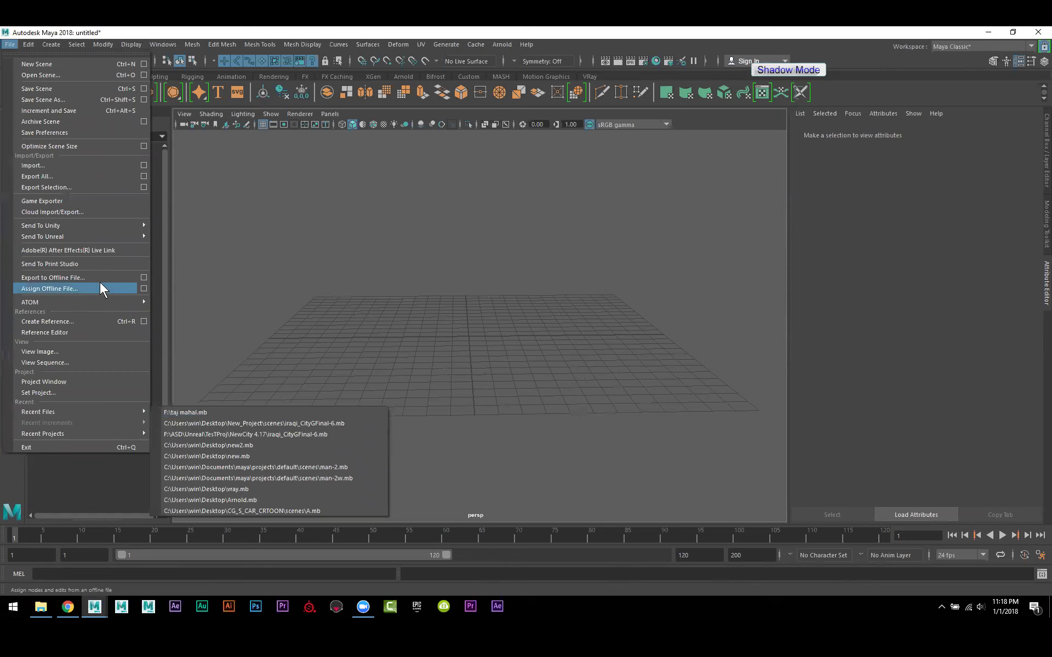
left_click(54, 75)
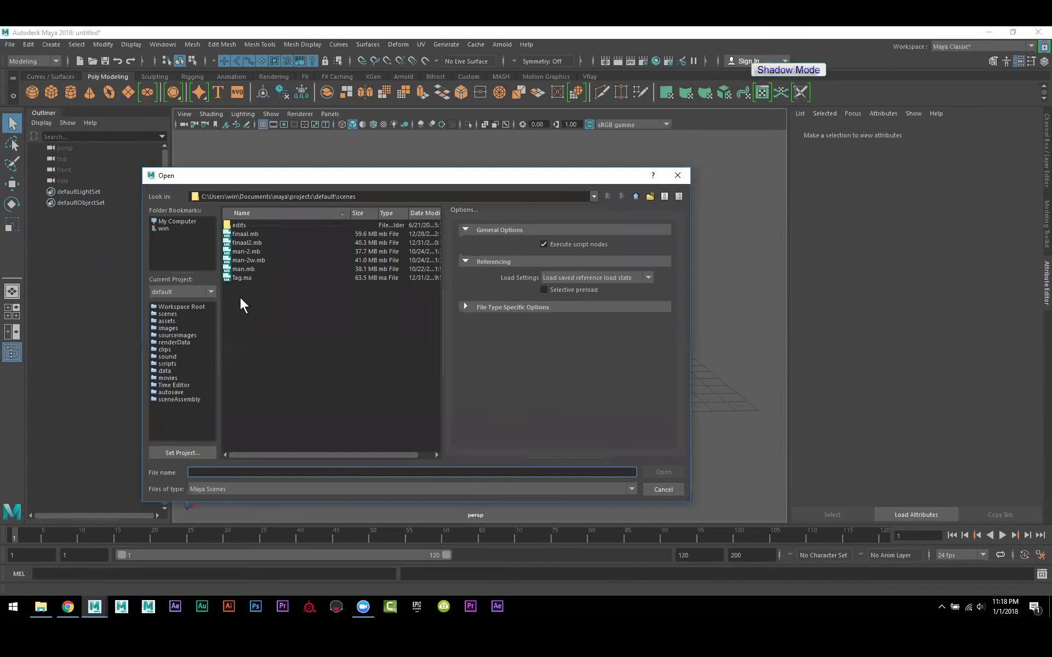
left_click(176, 222)
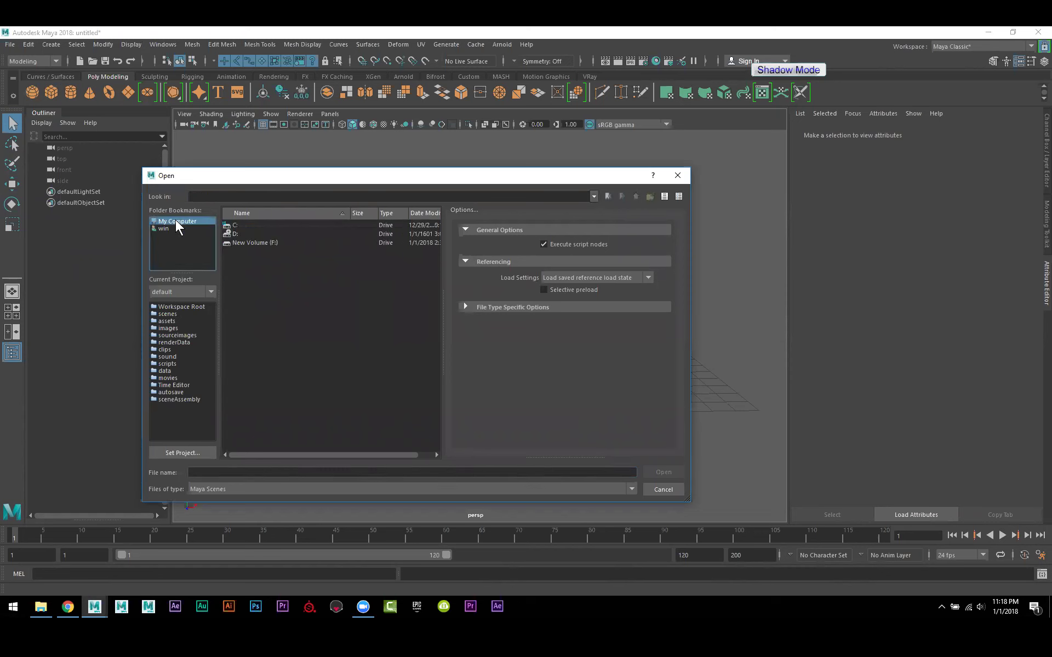
double_click(257, 245)
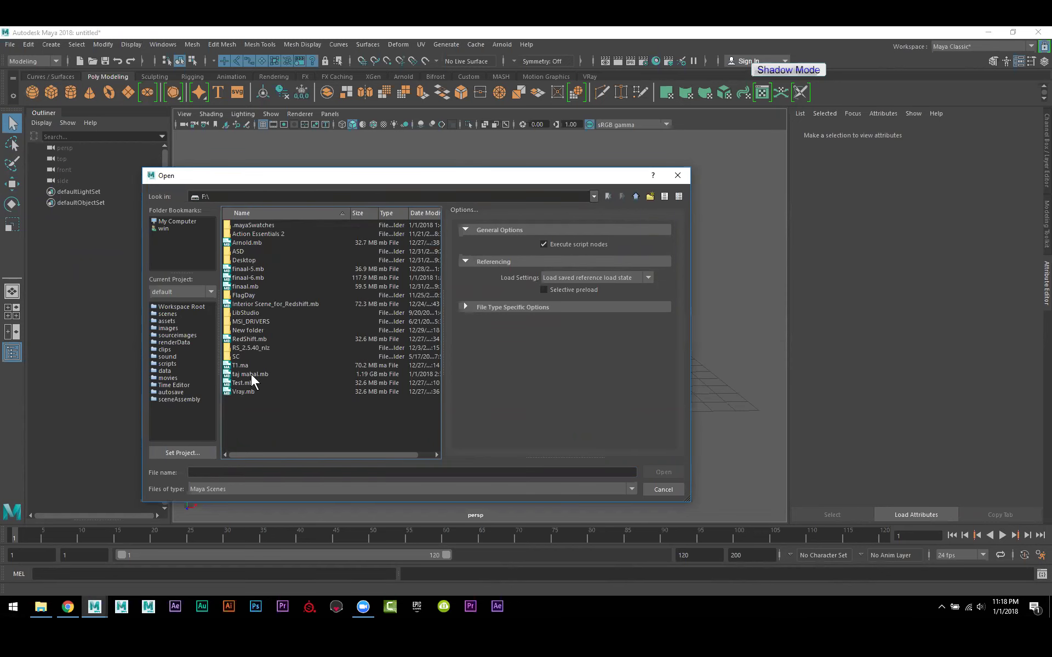
double_click(245, 391)
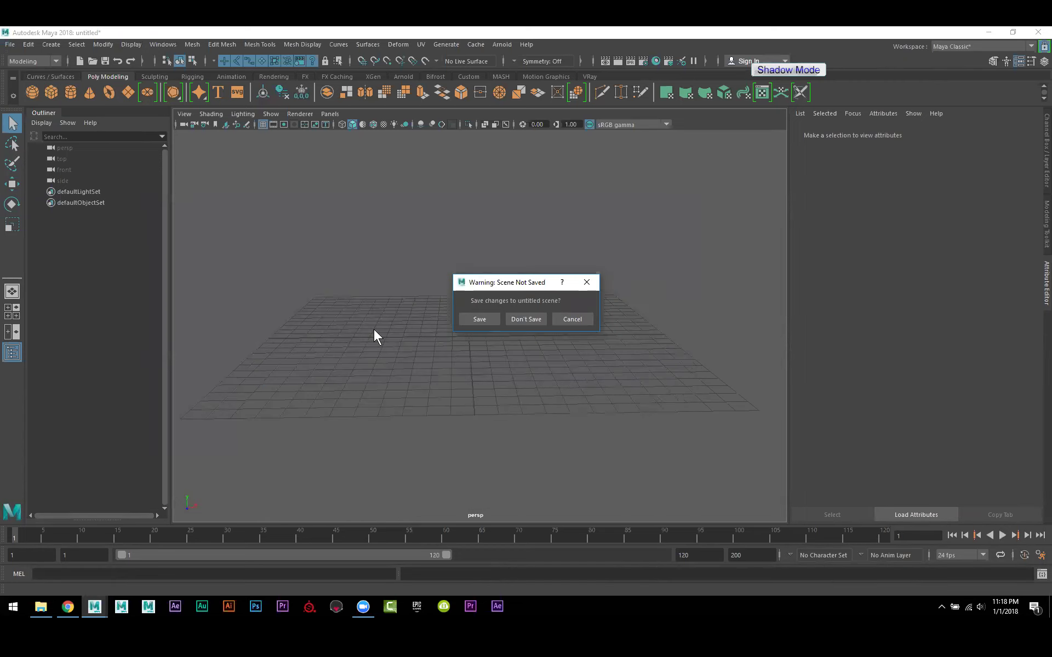
left_click(527, 316)
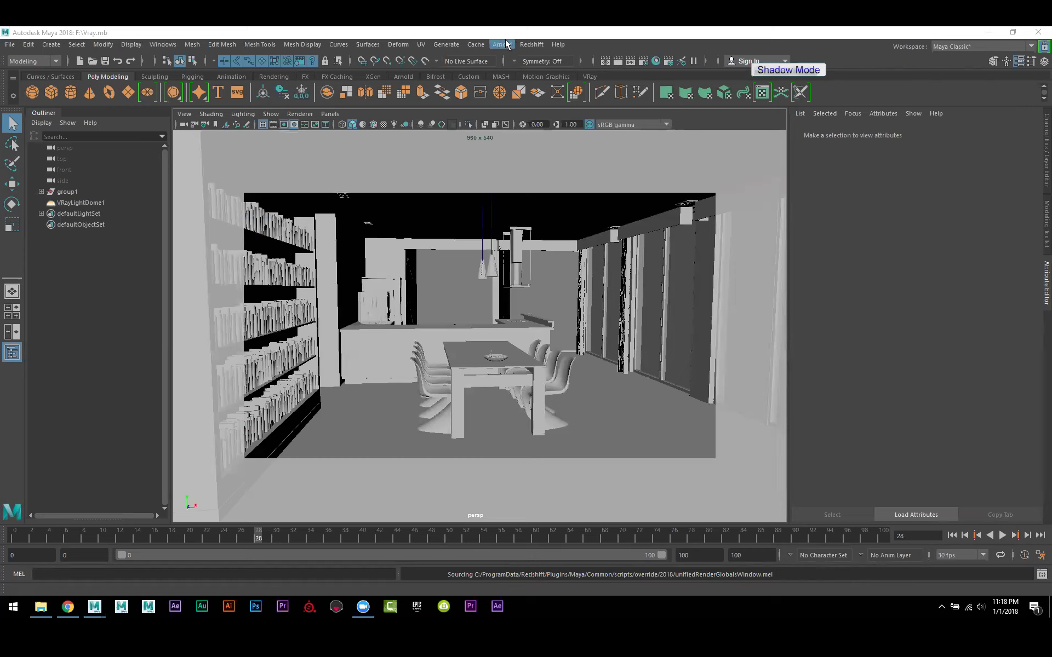
Step: Open the Render View, set its renderer to V-Ray and render the interior scene
left_click(613, 66)
left_click(611, 62)
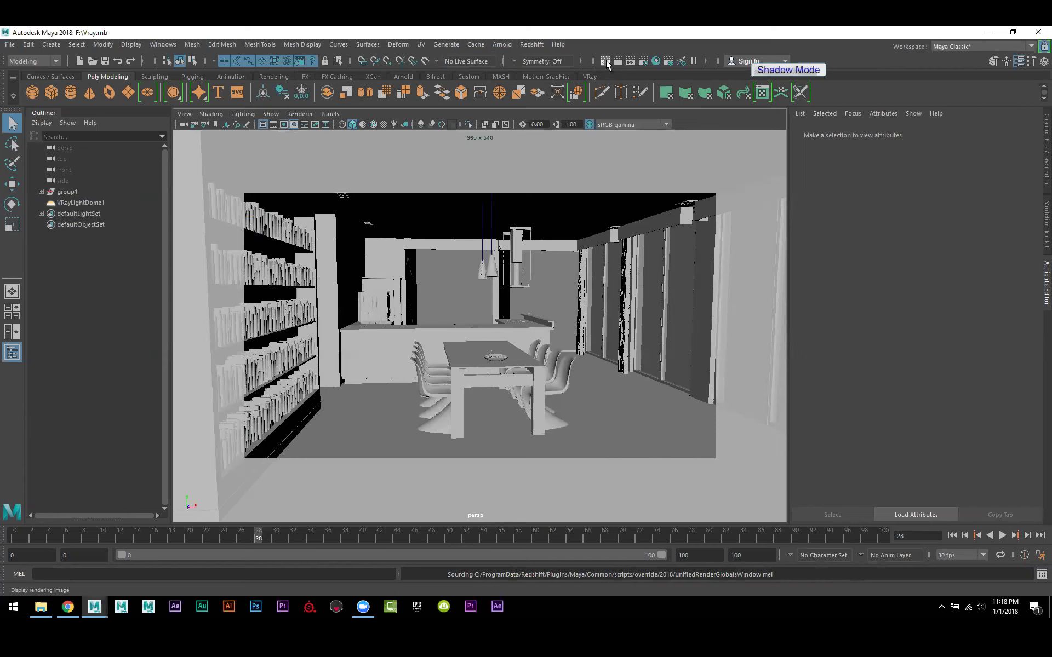
left_click(265, 133)
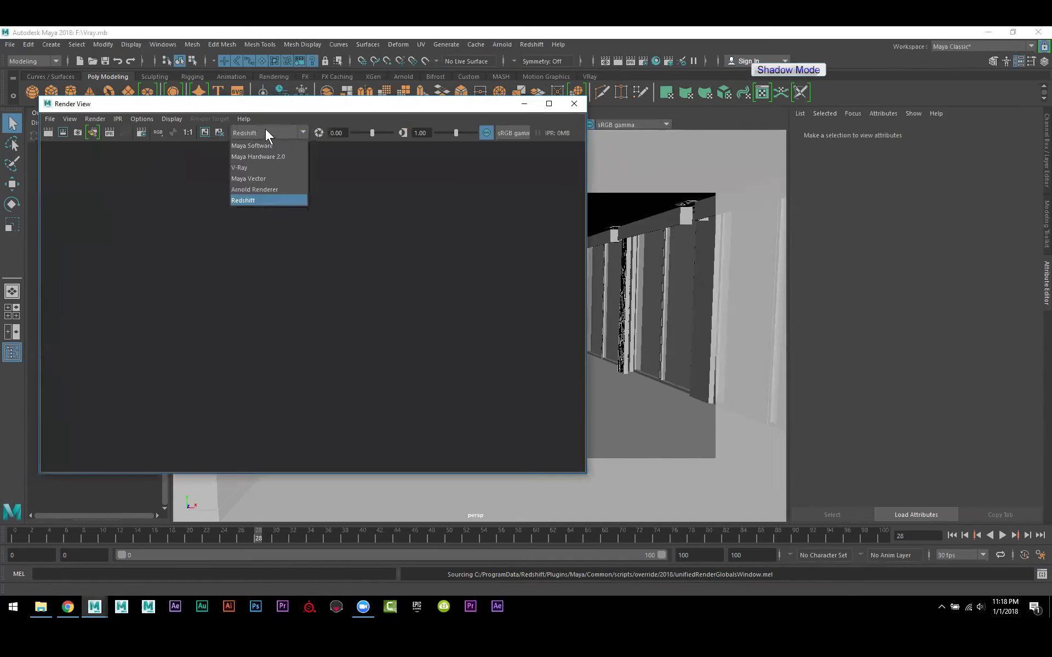
left_click(260, 170)
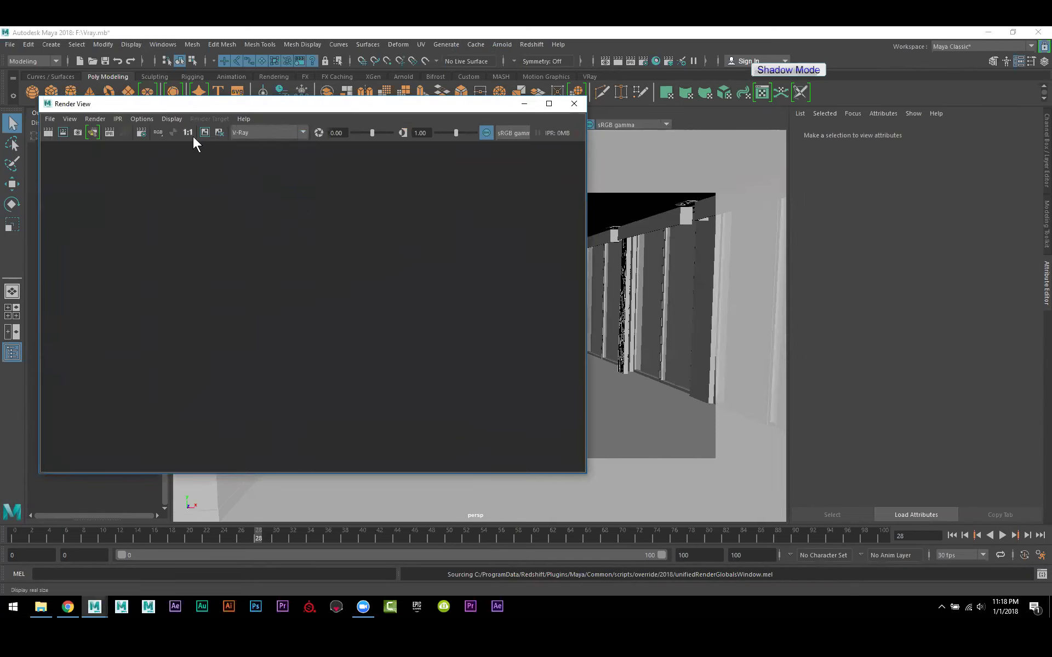
left_click(46, 135)
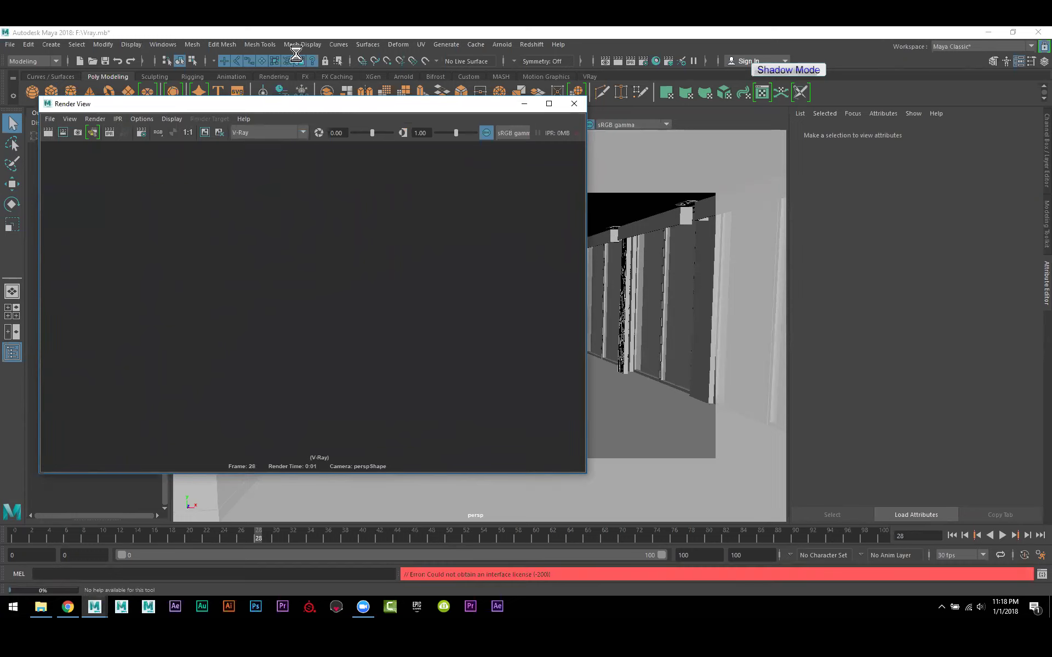
Step: Check the load states of the V-Ray plug-ins in the Plug-in Manager, then close the manager
left_click(164, 45)
mouse_move(202, 138)
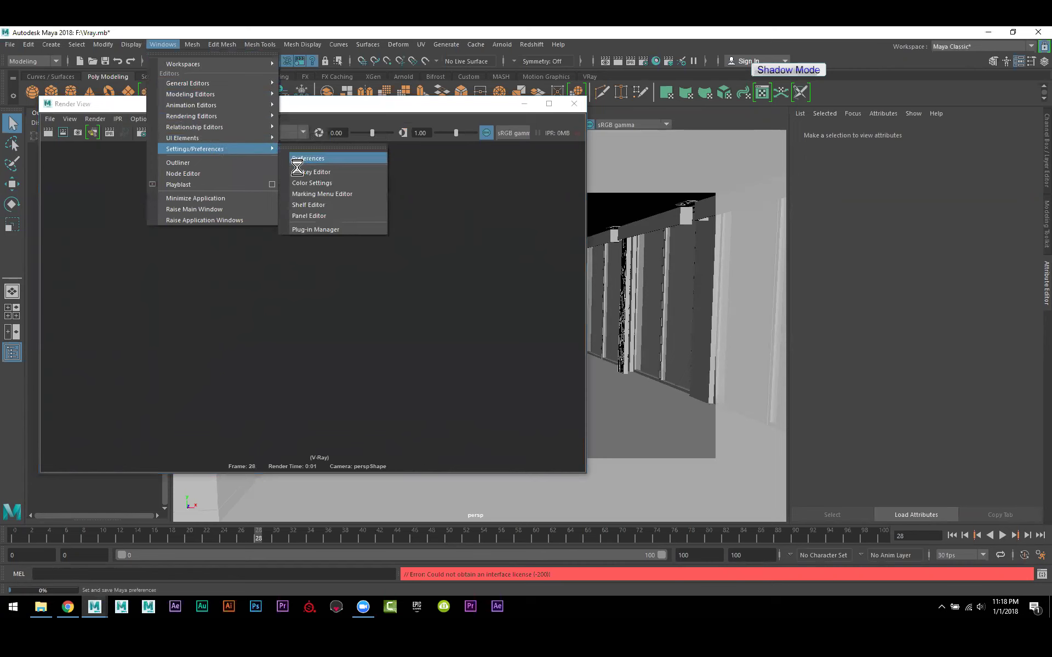
left_click(320, 229)
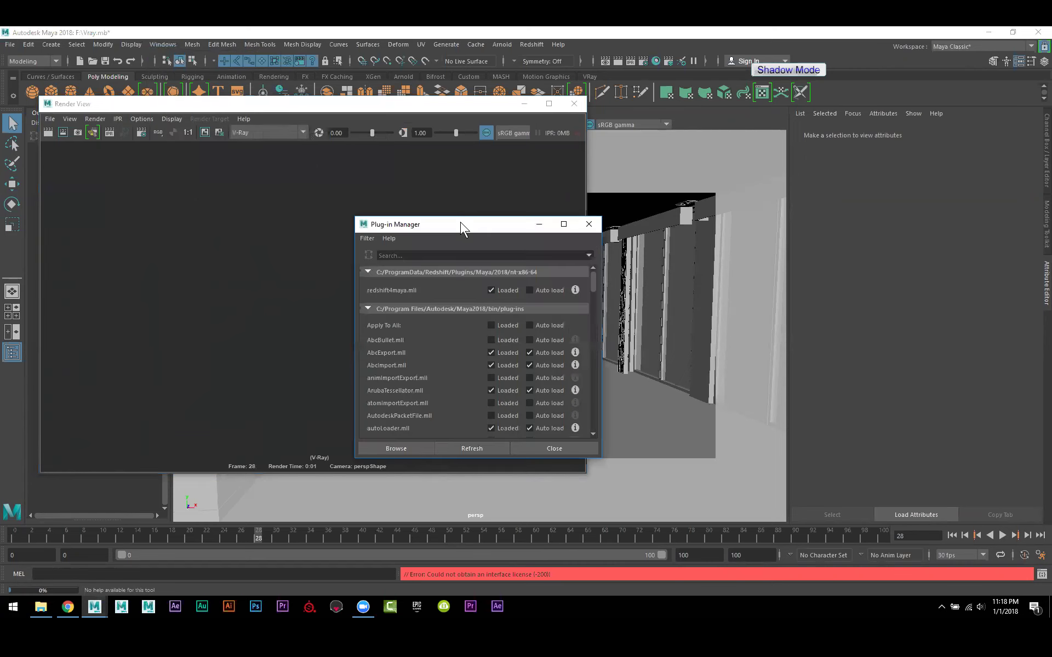
scroll(501, 342, "down", 5)
scroll(501, 349, "down", 6)
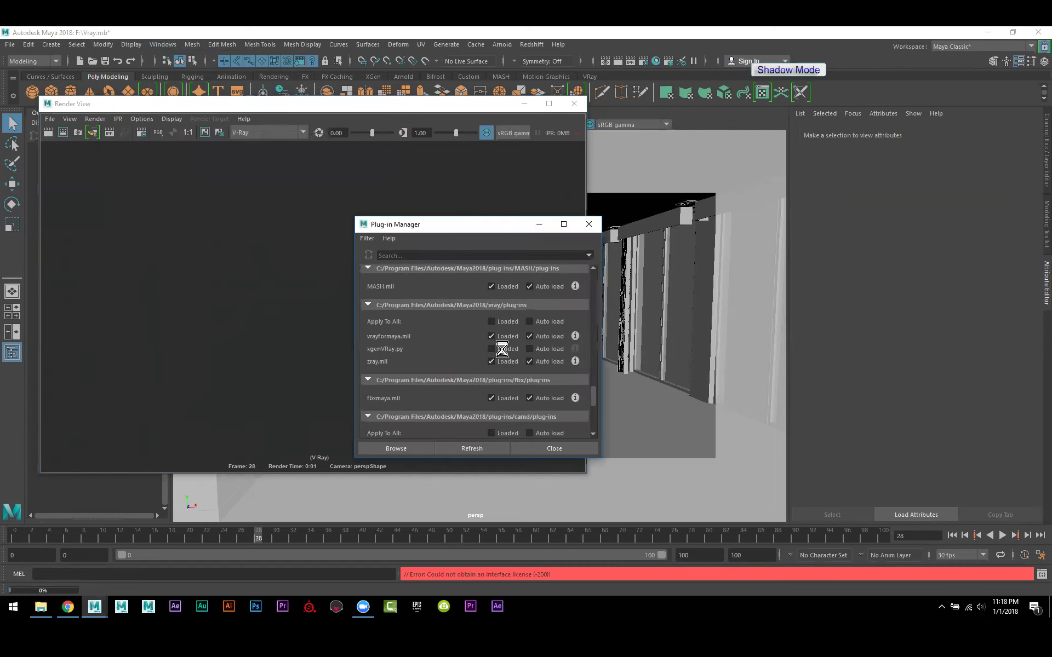
left_click(501, 361)
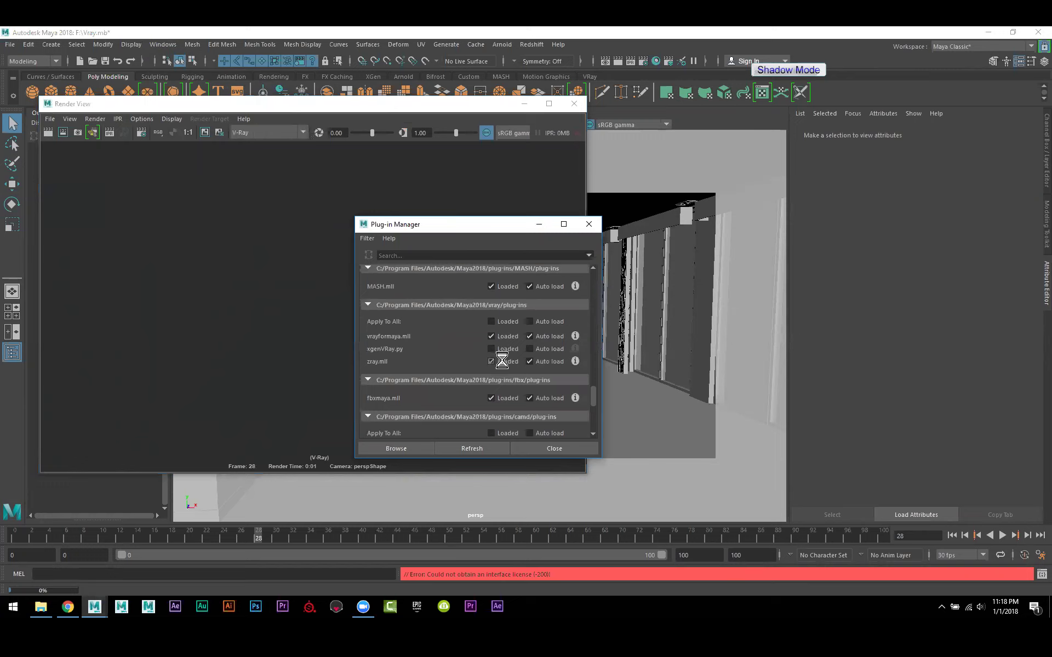
left_click(589, 224)
Step: Render the interior again from the Render View and select VRayLightDome1 to inspect its light attributes
left_click(49, 132)
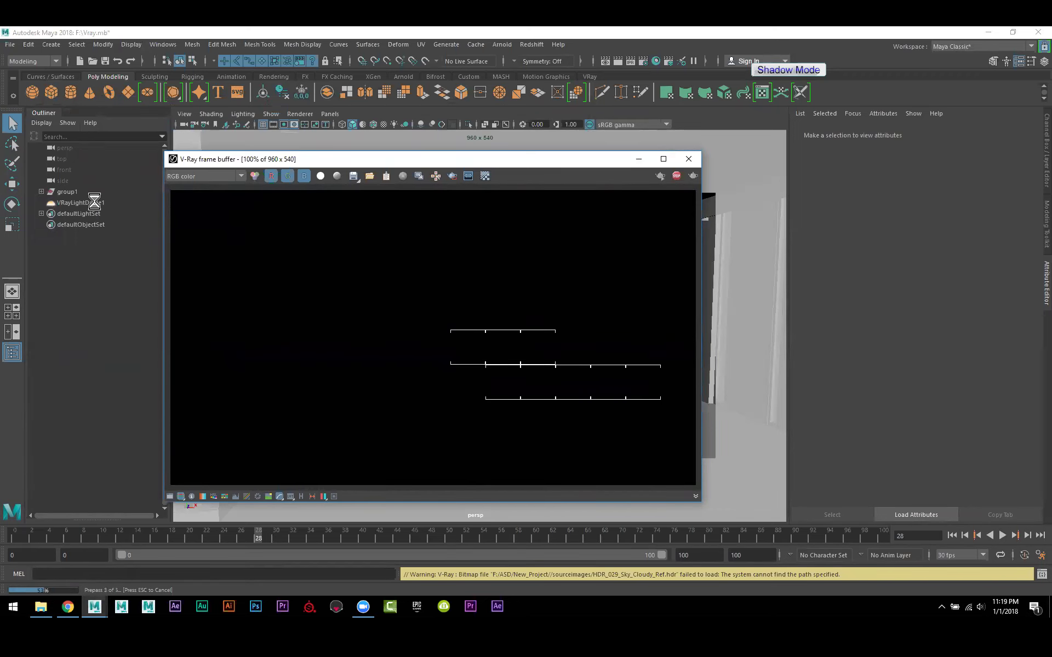
left_click(154, 204)
left_click(394, 159)
left_click_drag(393, 159, 459, 153)
left_click(80, 203)
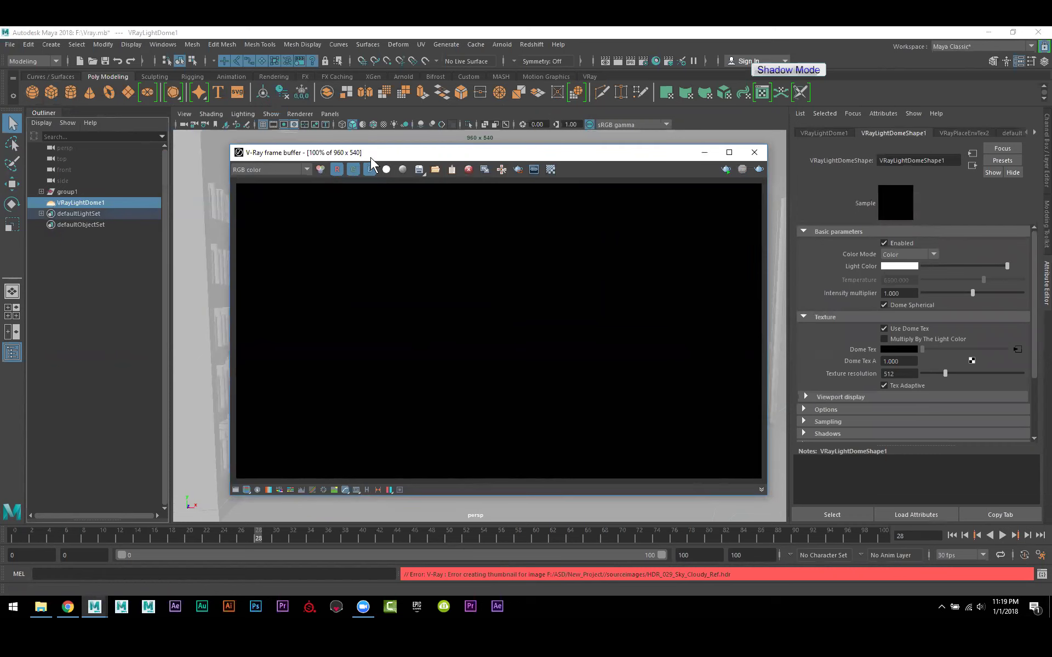
Step: Move the V-Ray frame buffer aside, examine the building from outside, then close the frame buffer
left_click_drag(371, 159, 797, 151)
right_click_drag(385, 208, 500, 291, "alt")
left_click_drag(500, 291, 615, 206, "alt")
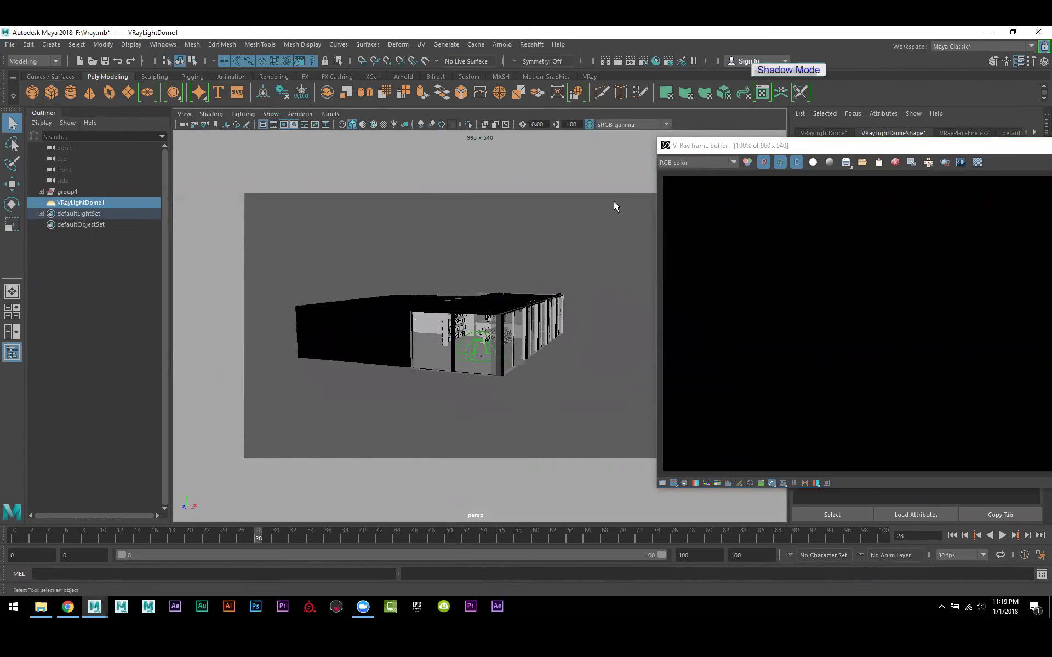
left_click(745, 147)
double_click(745, 147)
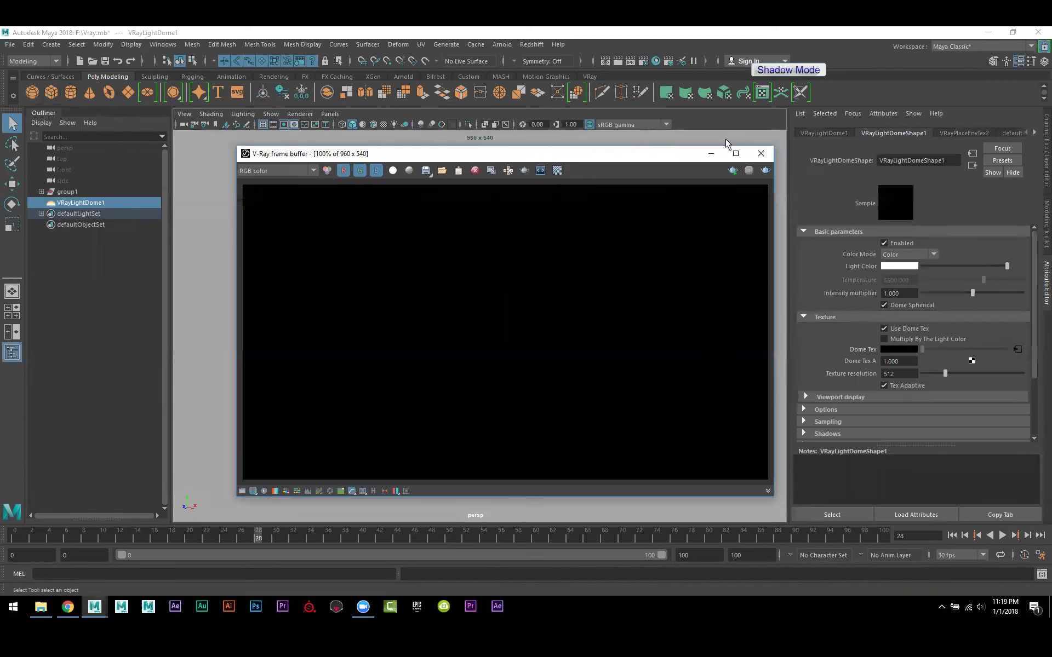
left_click(761, 153)
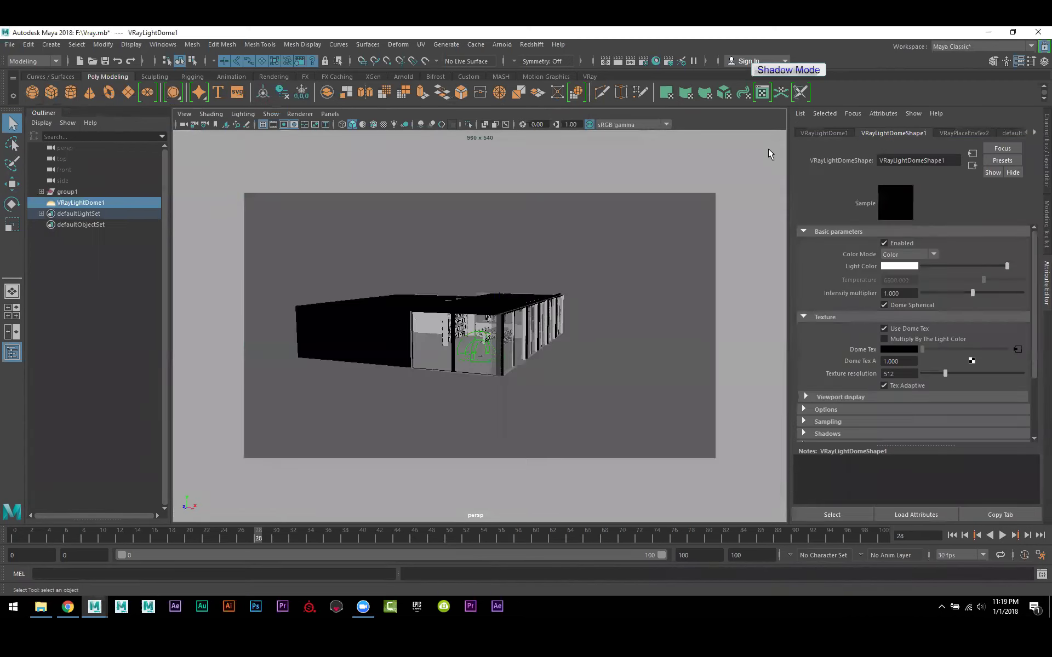
Step: Delete the existing dome light VRayLightDome1 from the scene
left_click(60, 192)
left_click(71, 203)
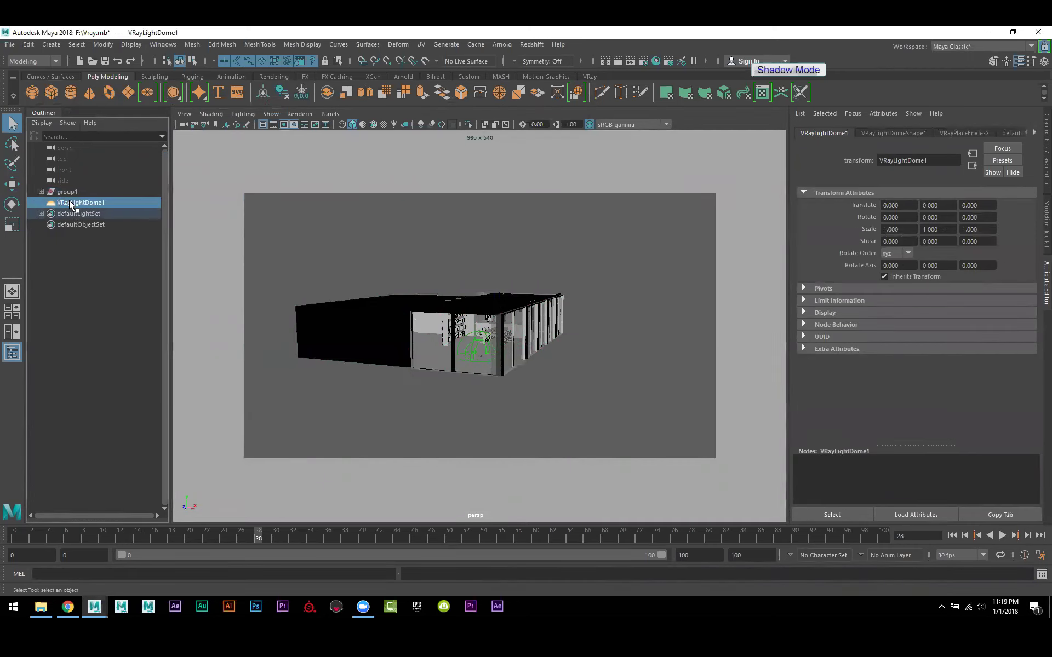
key("Delete")
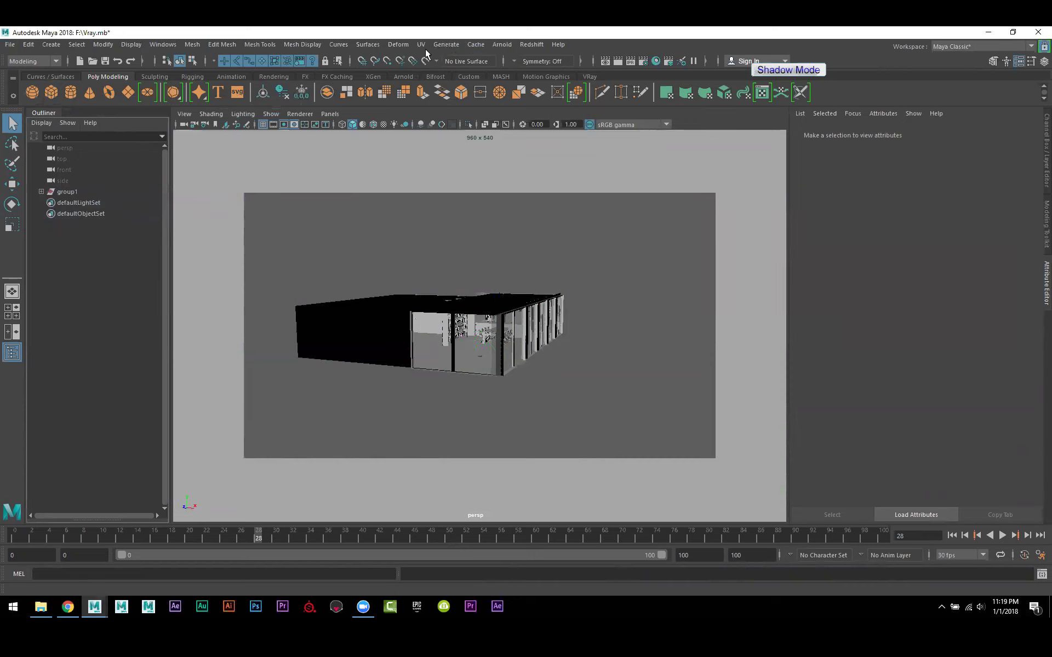
Step: Create a new V-Ray Dome Light in the building scene
left_click_drag(467, 251, 486, 292, "alt")
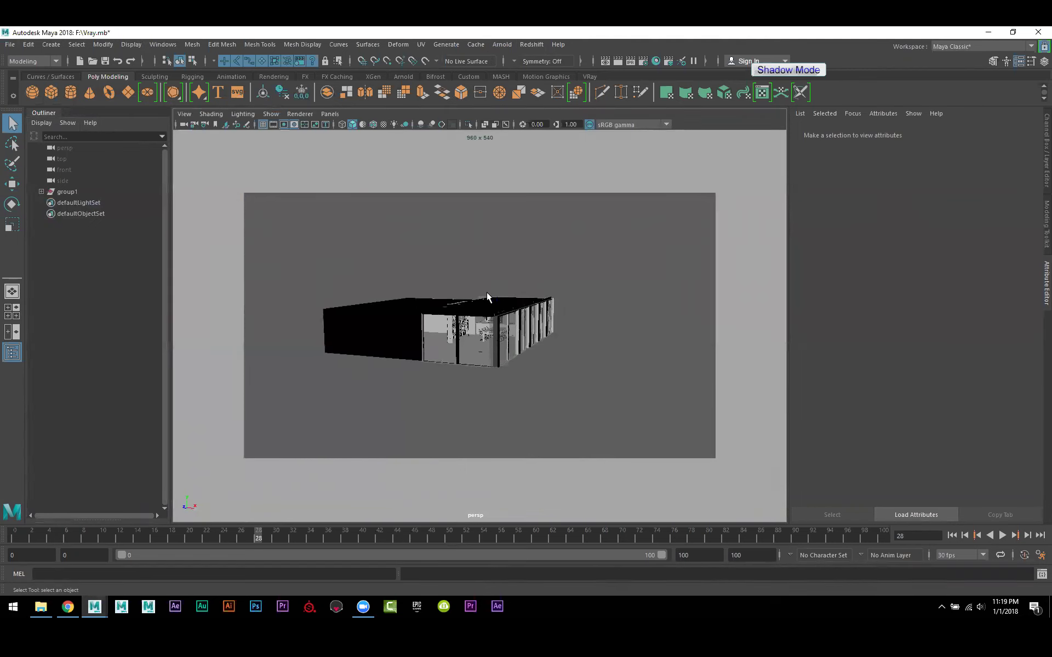
key("space")
left_click(389, 311)
mouse_move(442, 375)
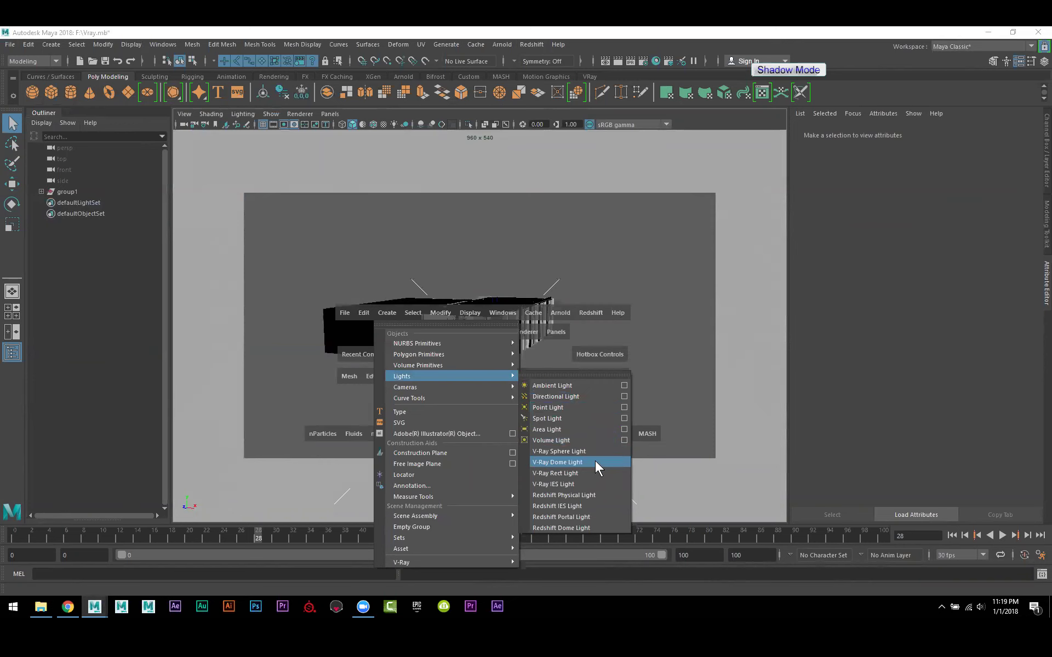
left_click(595, 461)
right_click_drag(558, 342, 704, 413, "alt")
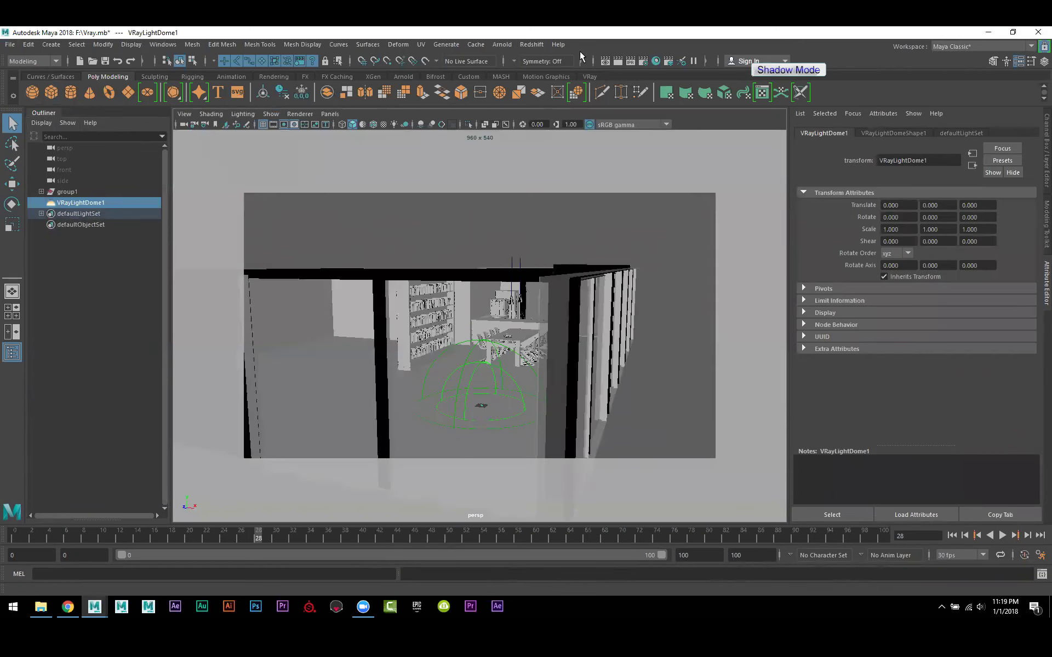
Step: Render the building's exterior with the new dome light, inspect the image and close the frame buffer
left_click(616, 62)
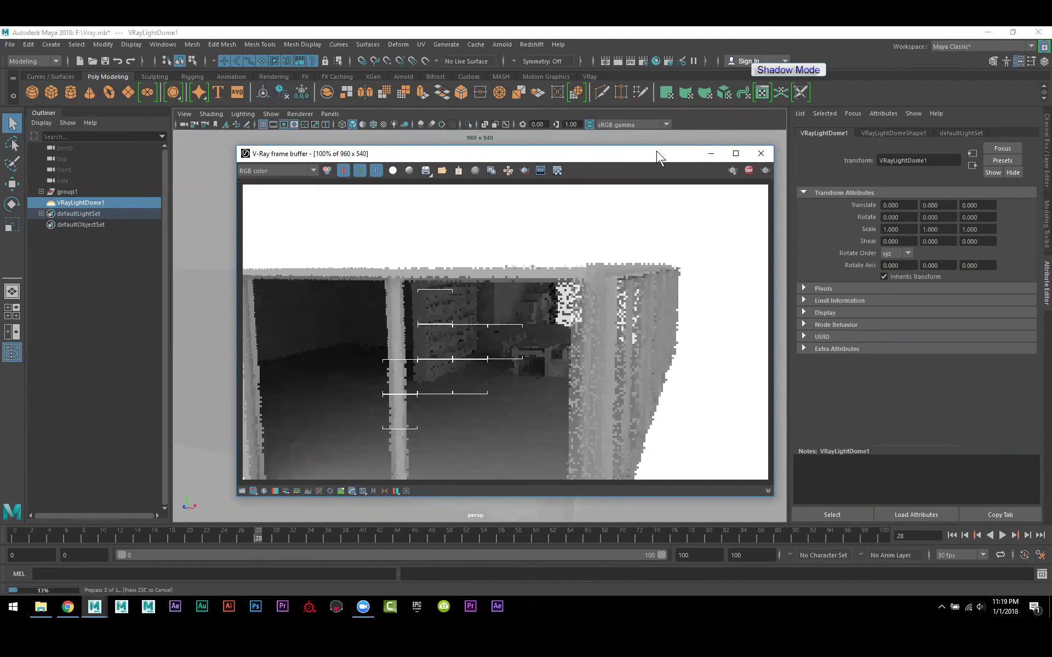
left_click_drag(657, 156, 921, 134)
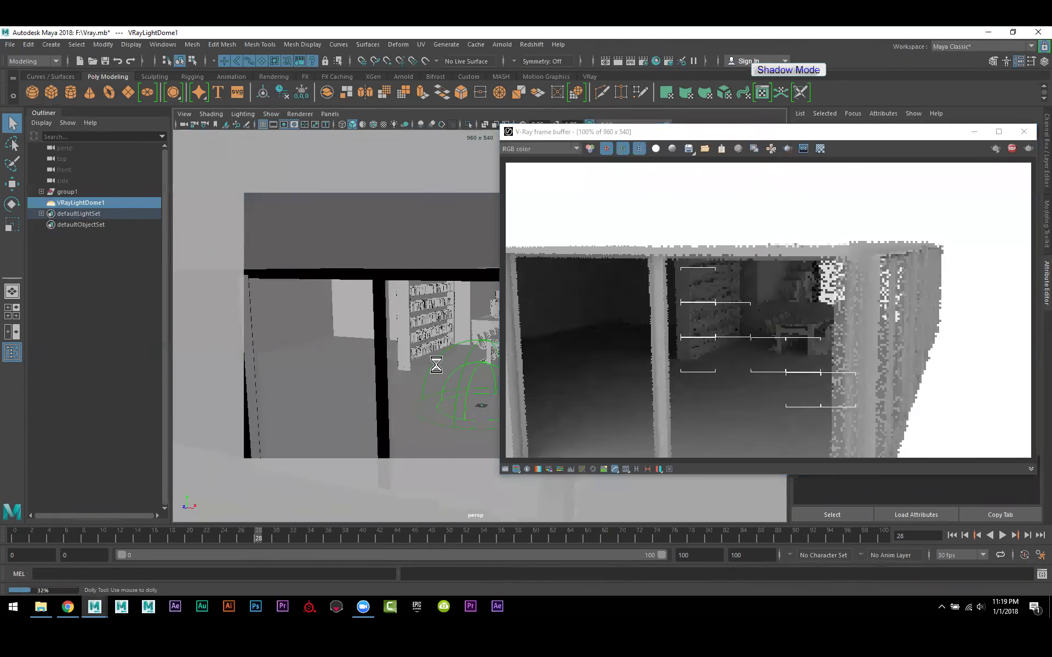
scroll(476, 333, "up", 5)
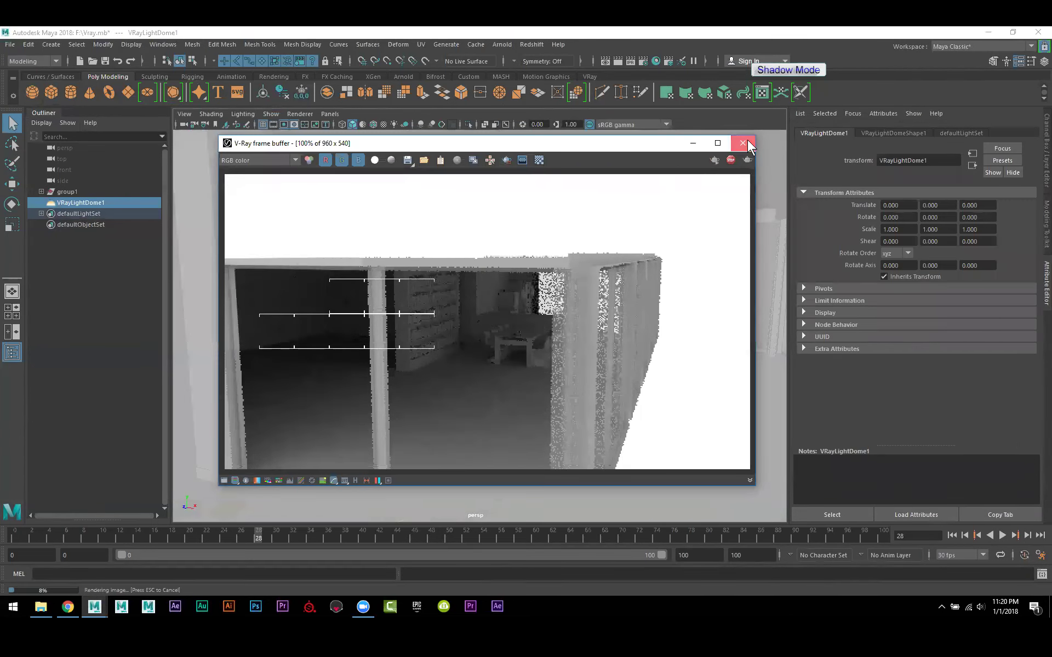
left_click(743, 143)
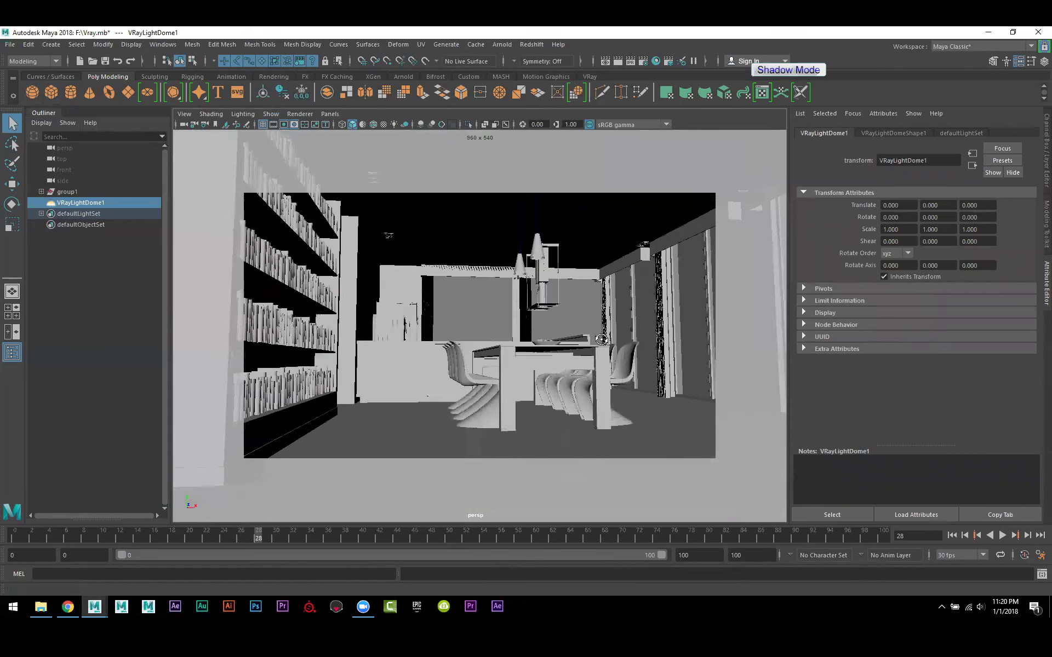
Step: Frame the dining table and bookshelves inside the building and render the interior with V-Ray
middle_click_drag(599, 340, 576, 351, "alt")
left_click(619, 61)
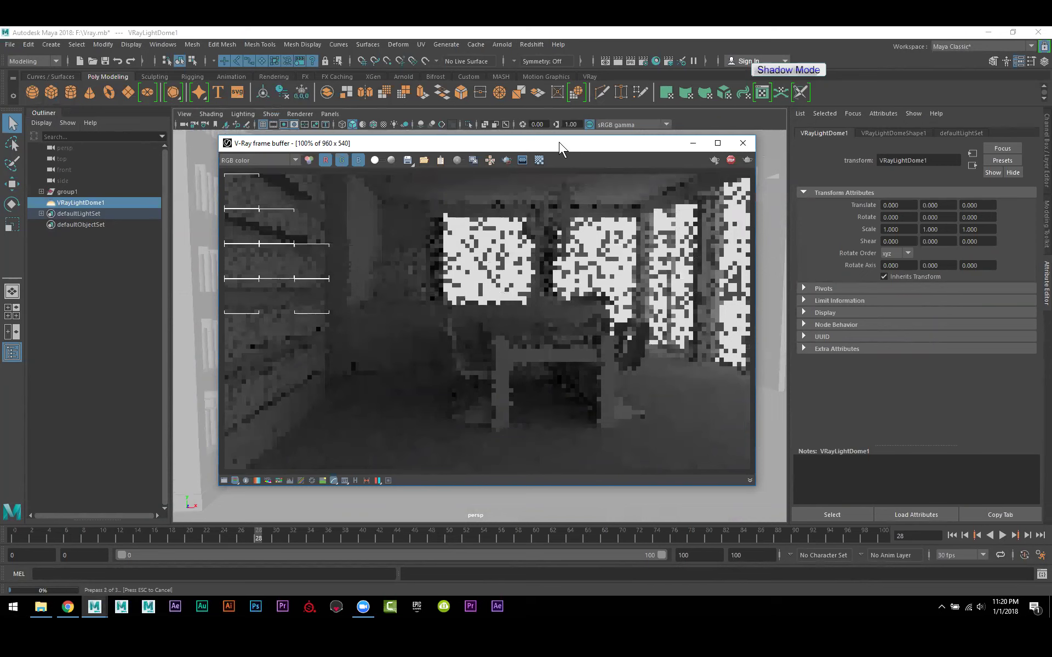
left_click_drag(558, 143, 464, 203)
Step: In the V-Ray render settings, set the GI irradiance map preset to Low and its subdivs to 25
left_click(642, 59)
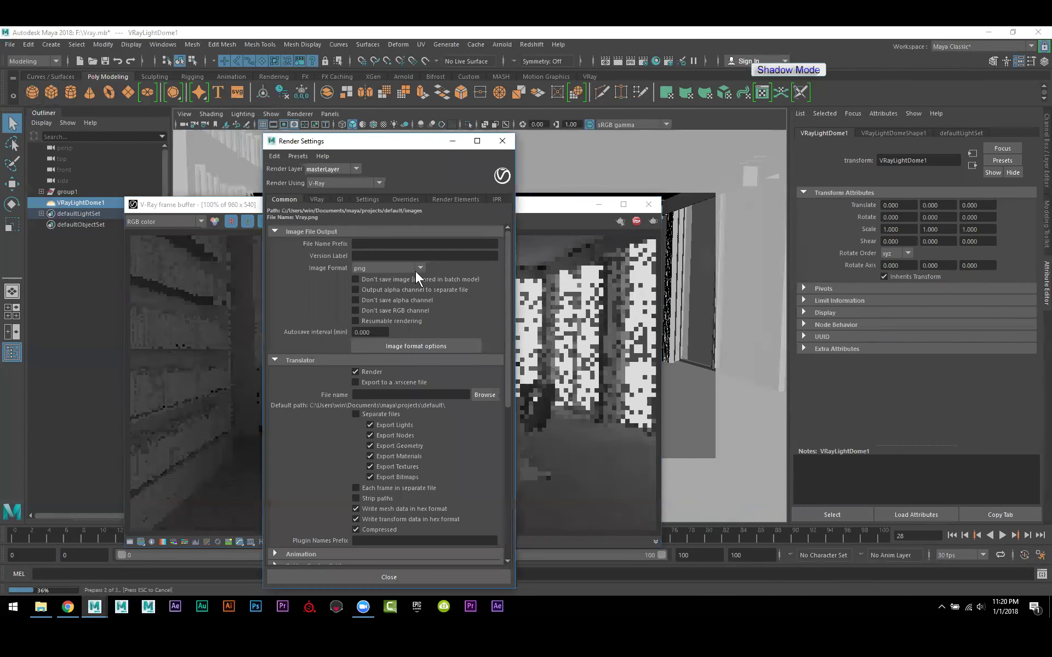
left_click(315, 200)
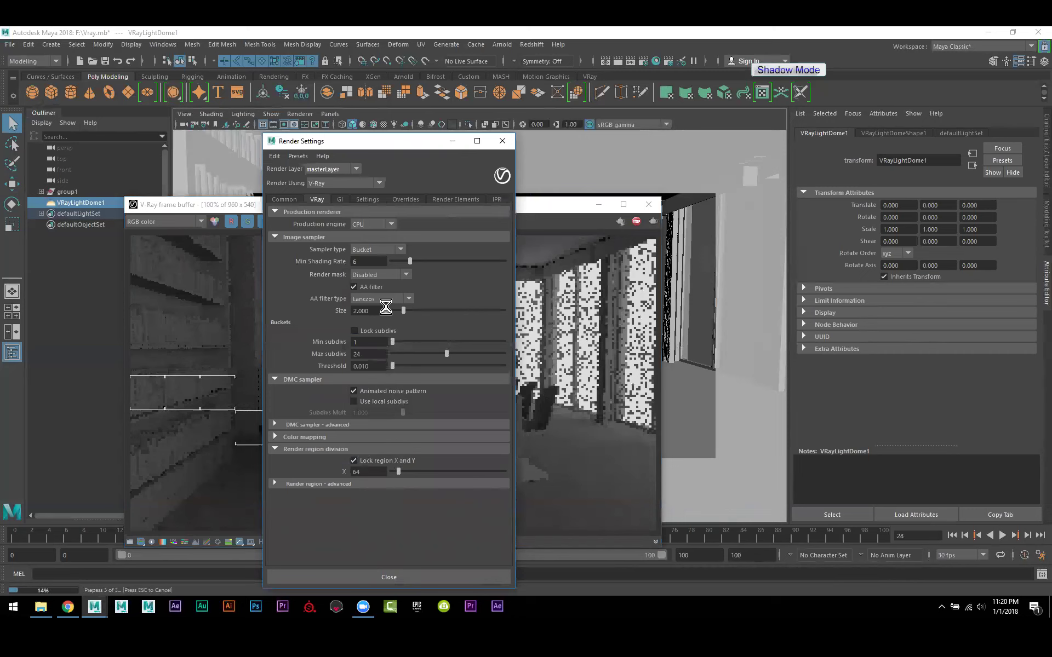
left_click(340, 200)
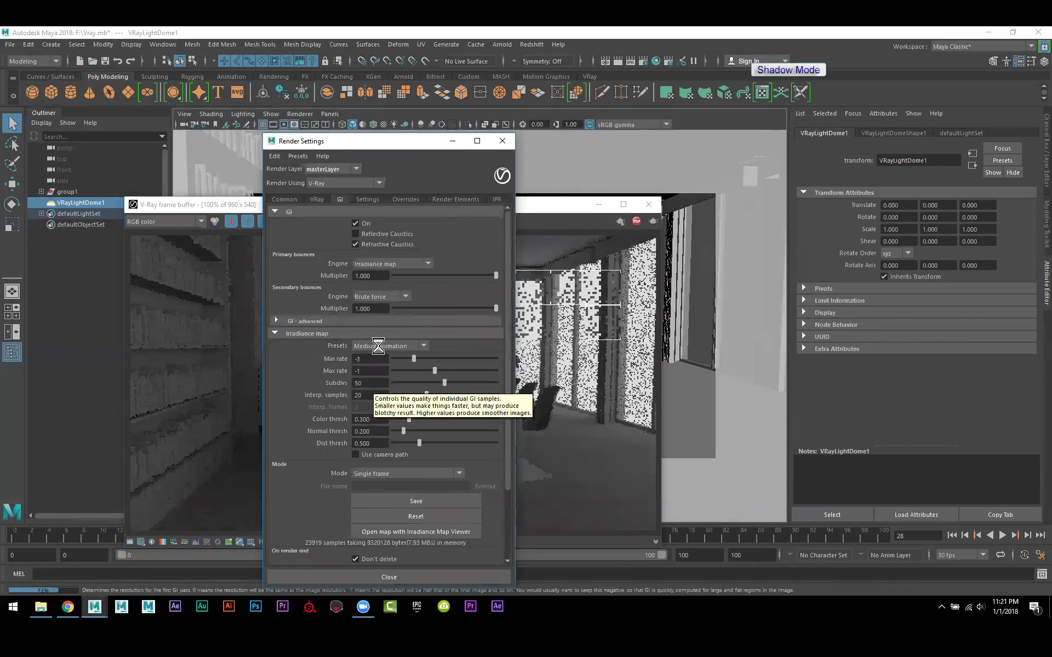
left_click(378, 346)
left_click(378, 380)
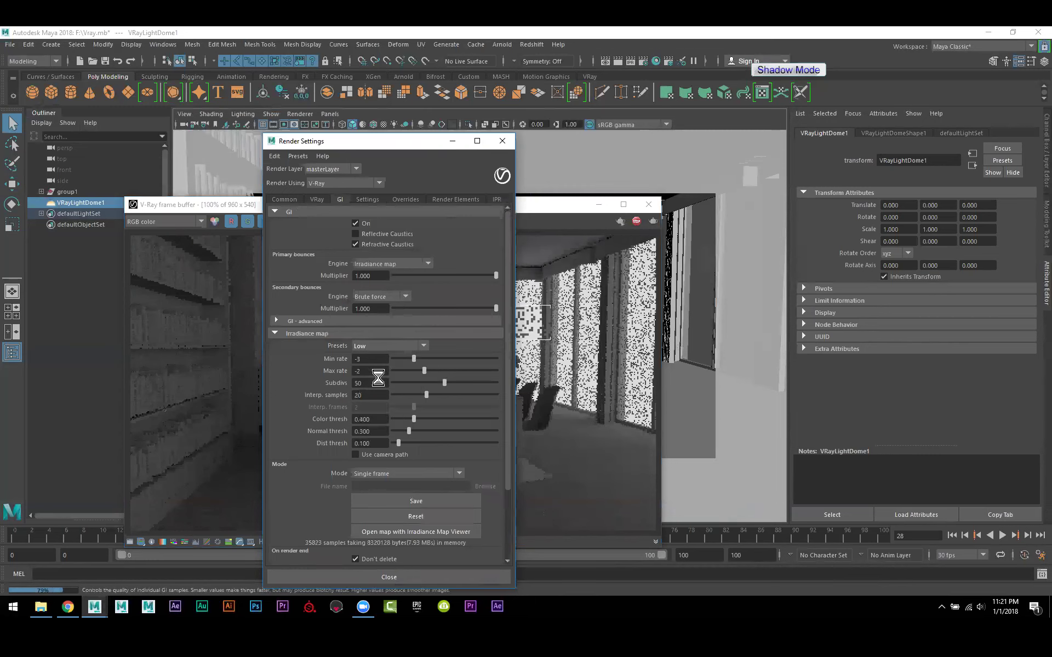
left_click(357, 383)
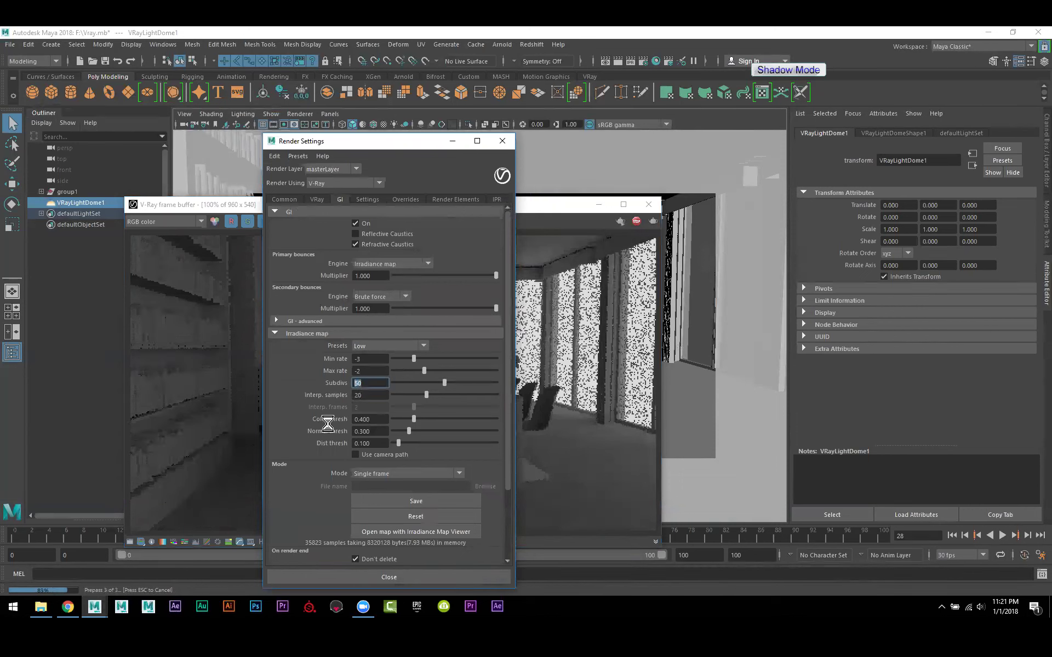
type("3")
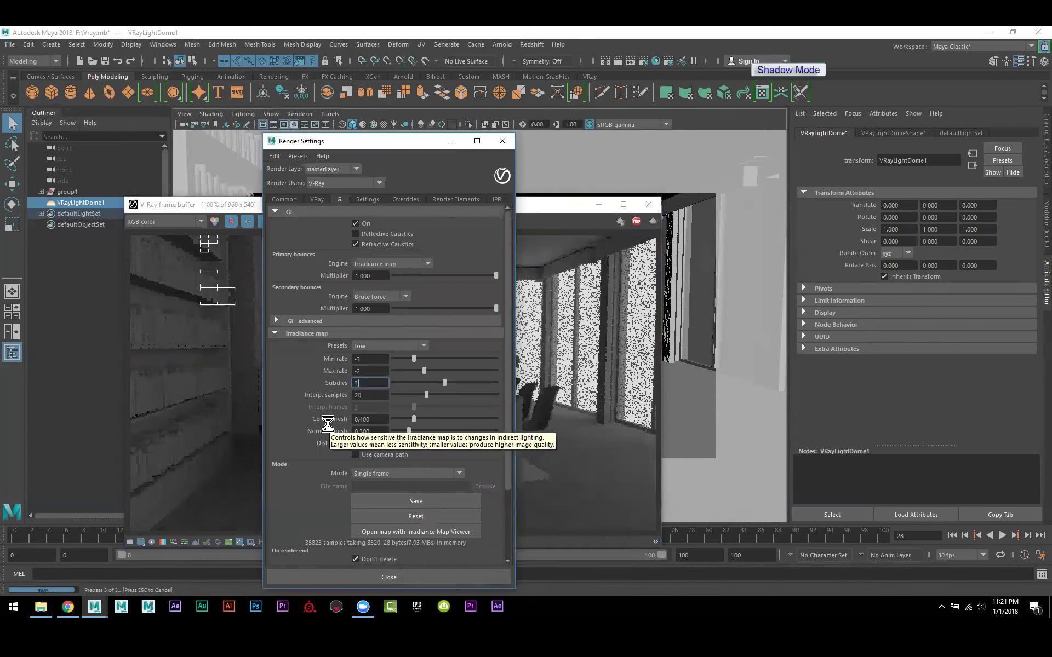
key("BackSpace")
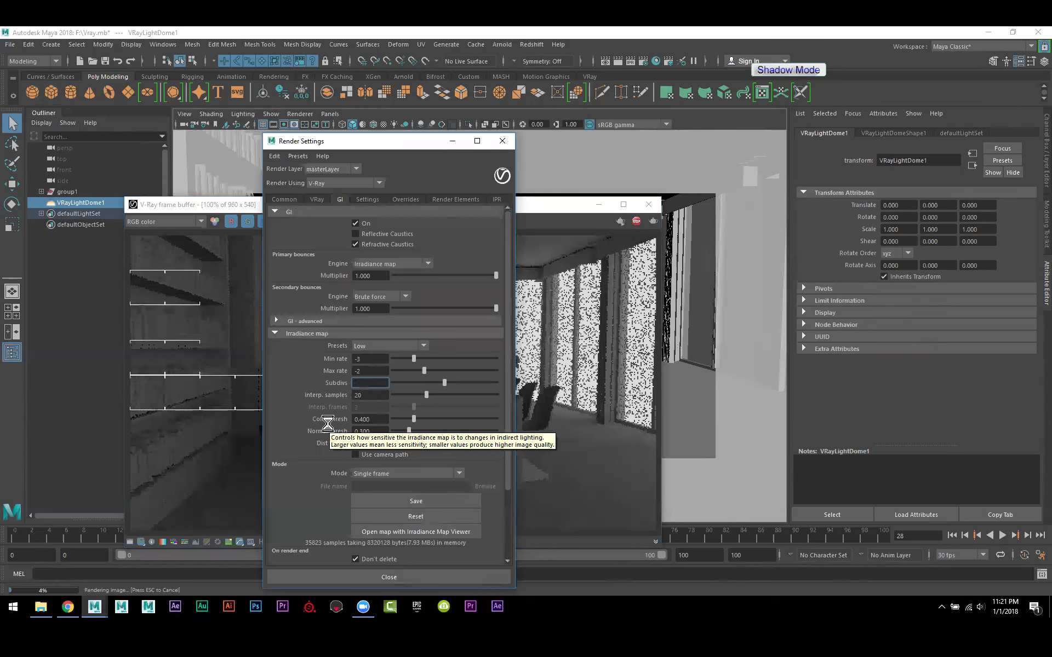
type("25")
key("Return")
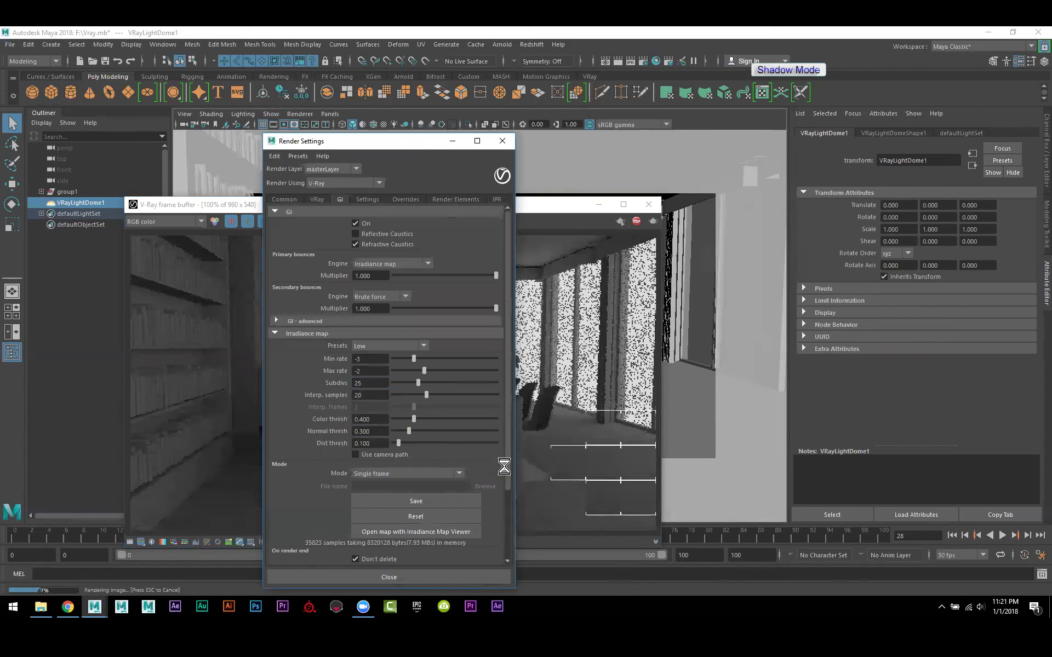
Step: Review the V-Ray system settings and overrides, then add a Denoiser render element
left_click(367, 199)
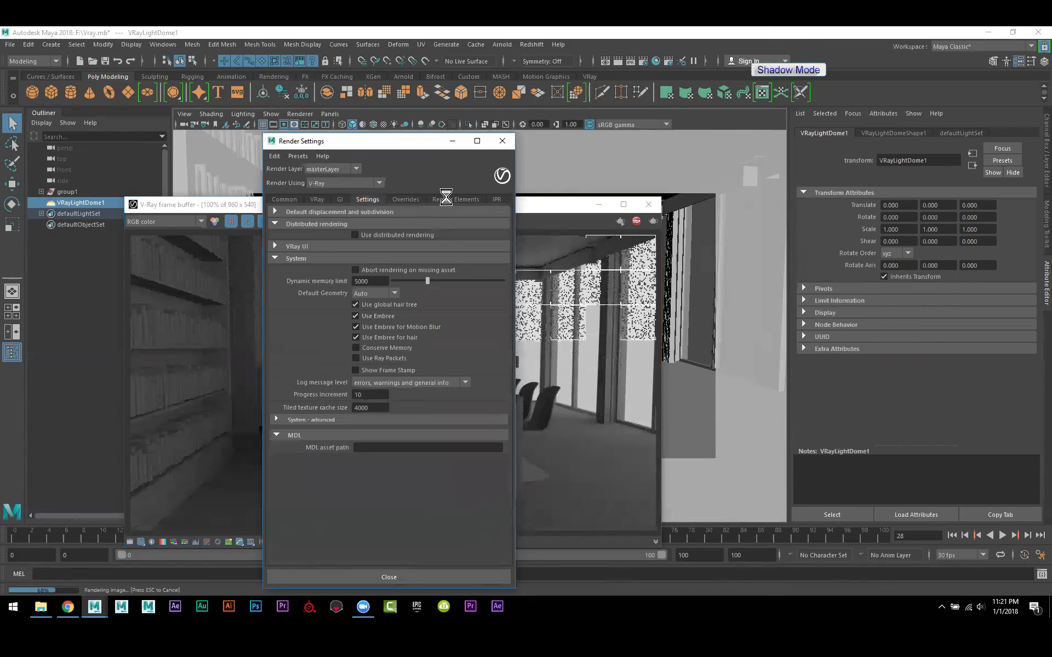
left_click(446, 198)
left_click(401, 199)
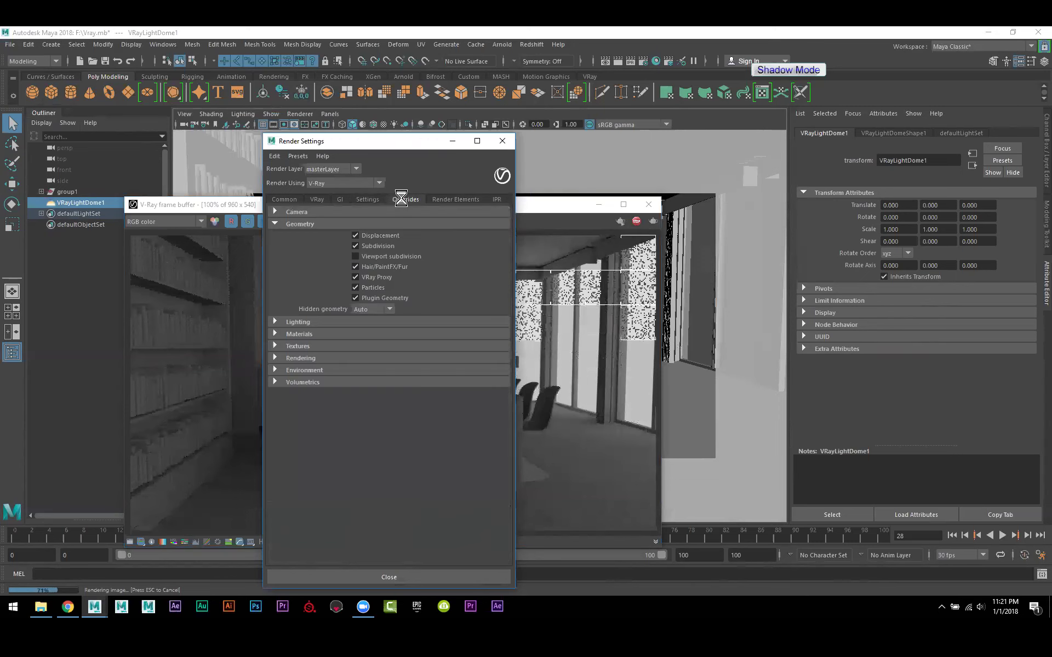
left_click(450, 199)
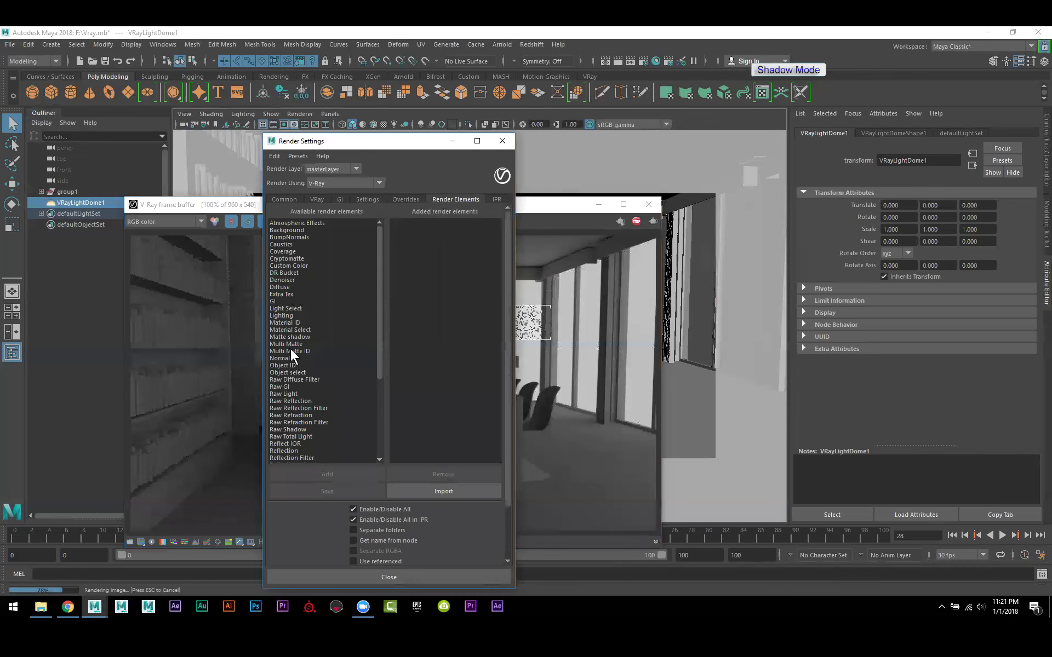
double_click(287, 281)
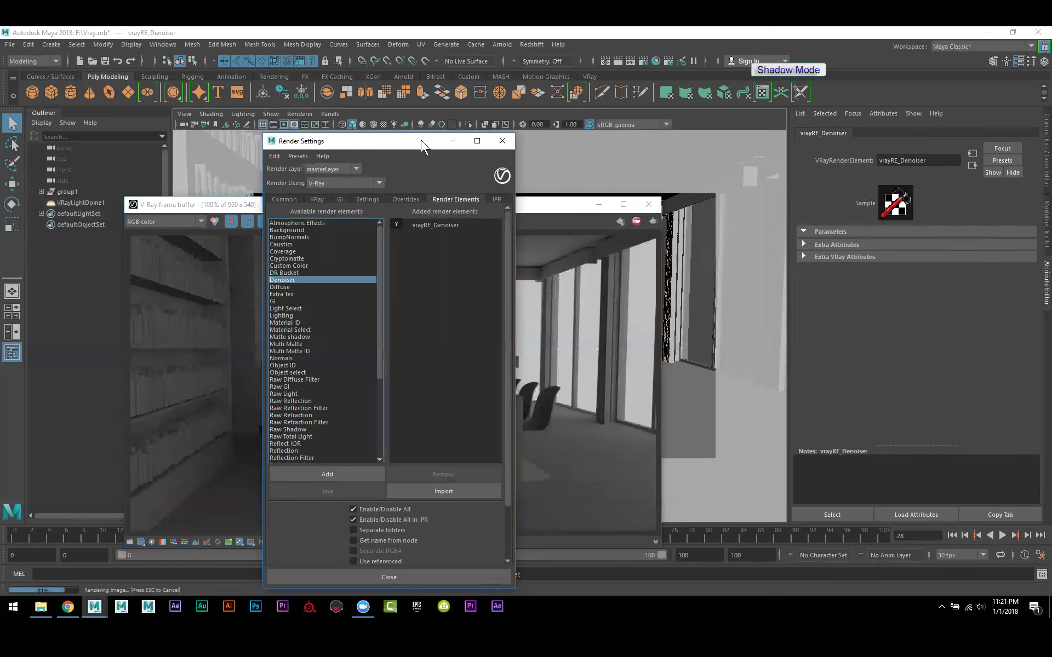
Step: Move the render settings away from the frame buffer, show the render history and toggle its enabled state
left_click_drag(421, 140, 375, 515)
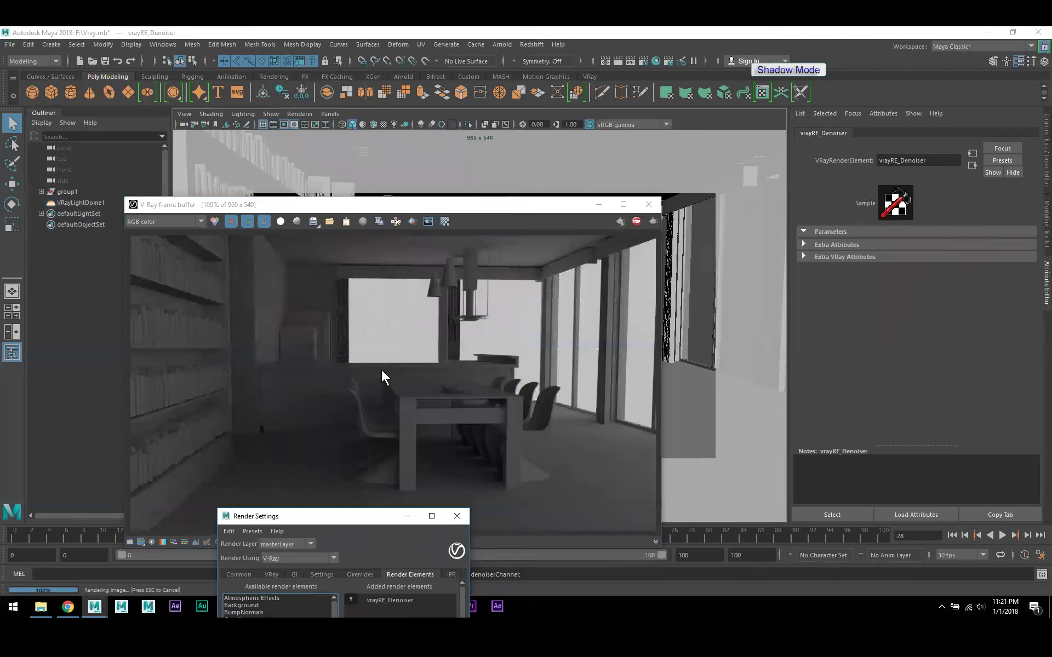
left_click(403, 209)
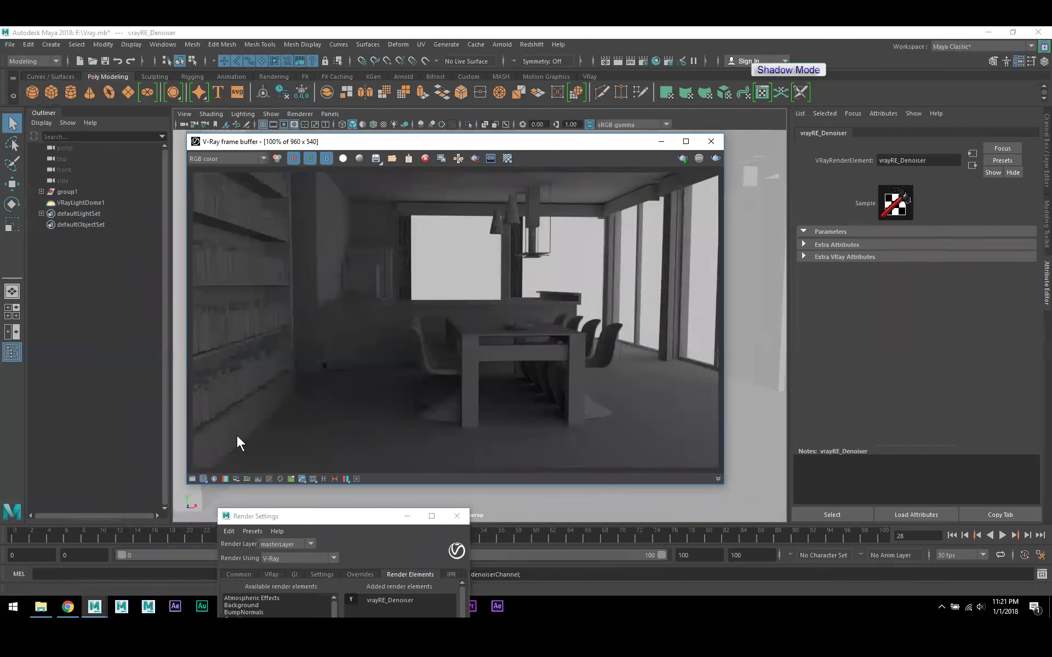
left_click(324, 479)
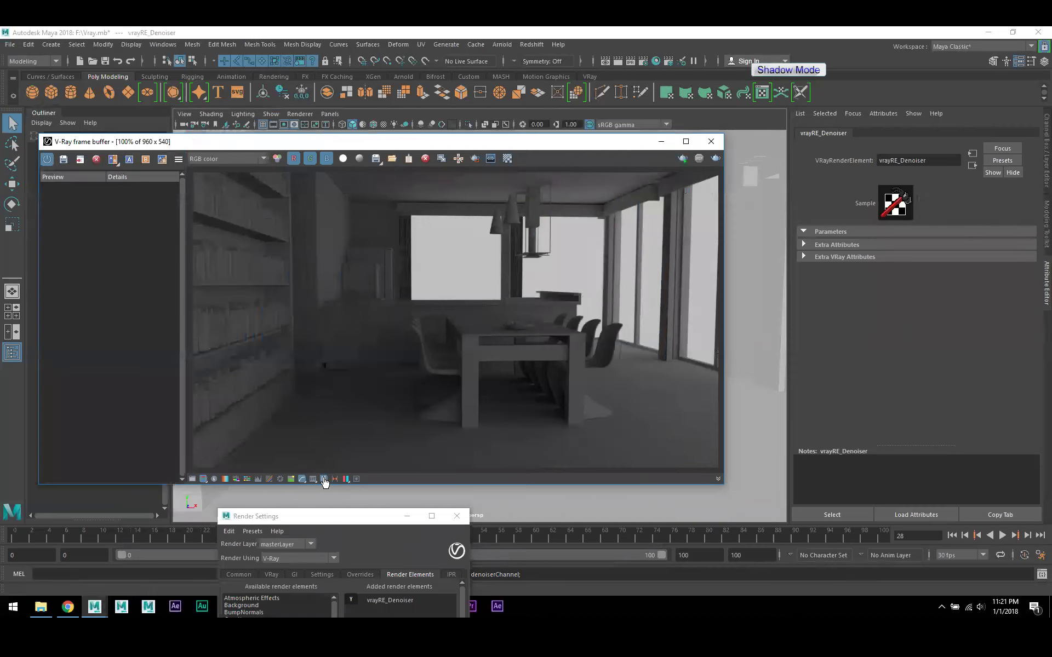
left_click(48, 160)
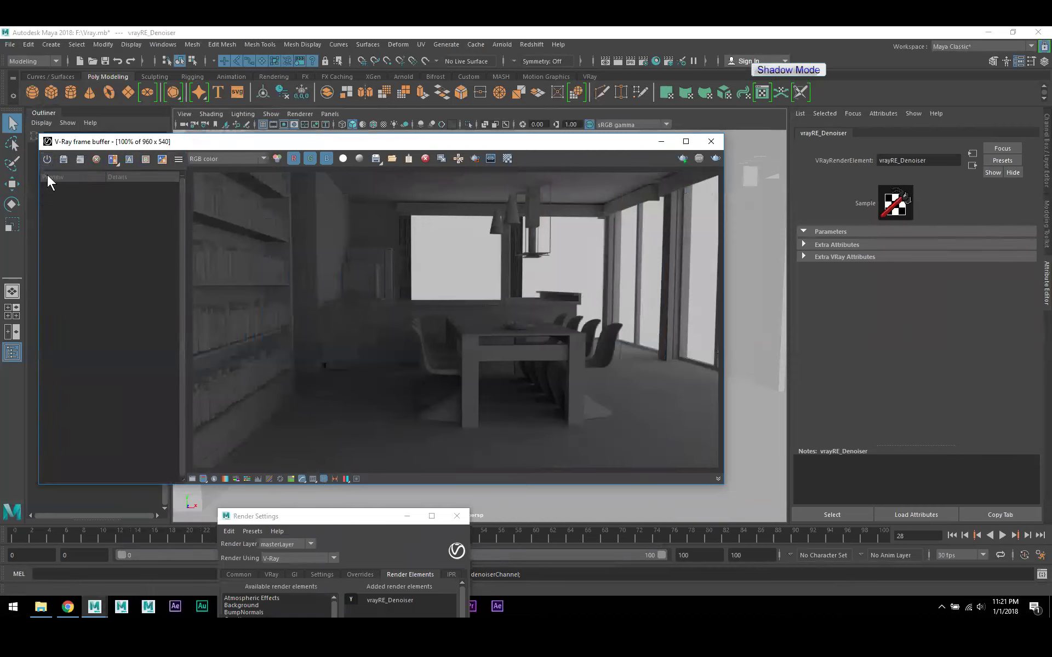
Step: Enable the V-Ray frame buffer's render history, try its remove command and toggle the history off and on again
left_click(45, 160)
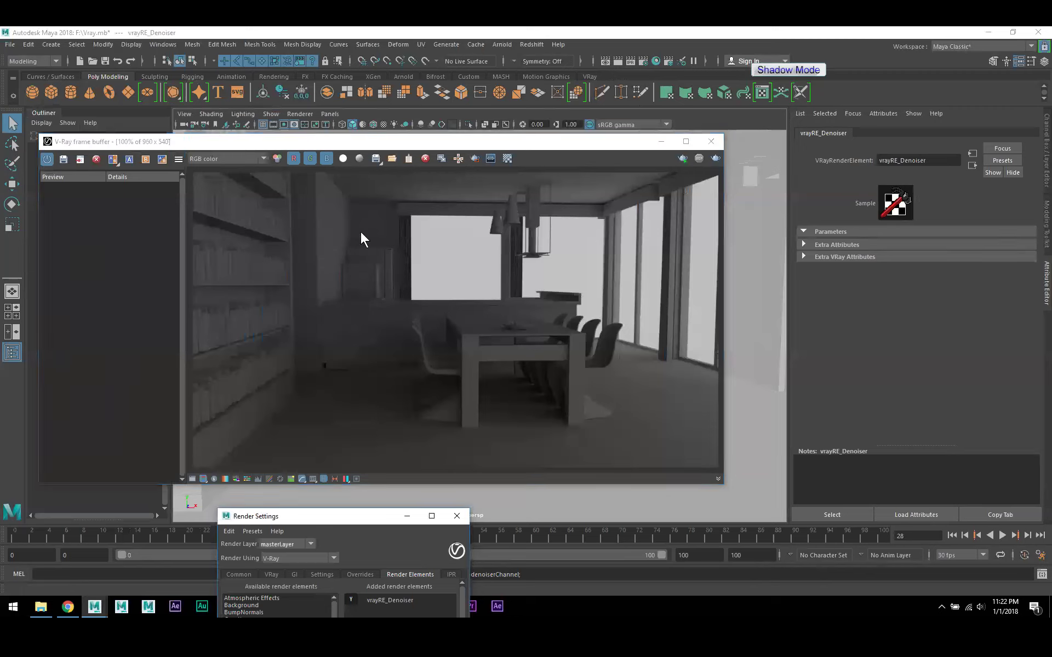
left_click(96, 160)
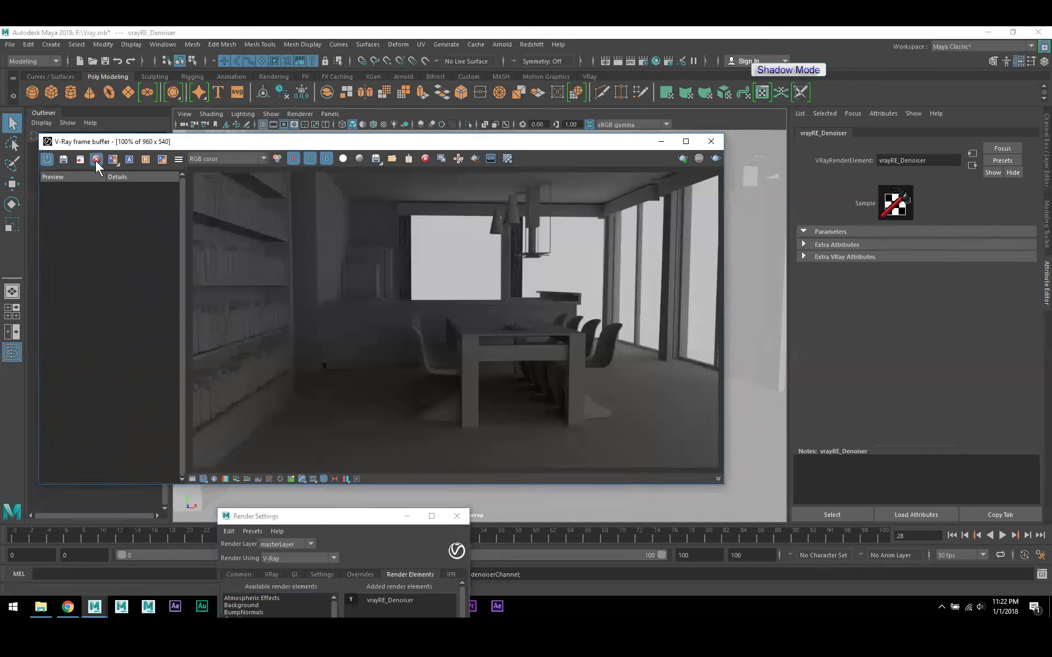
left_click(46, 160)
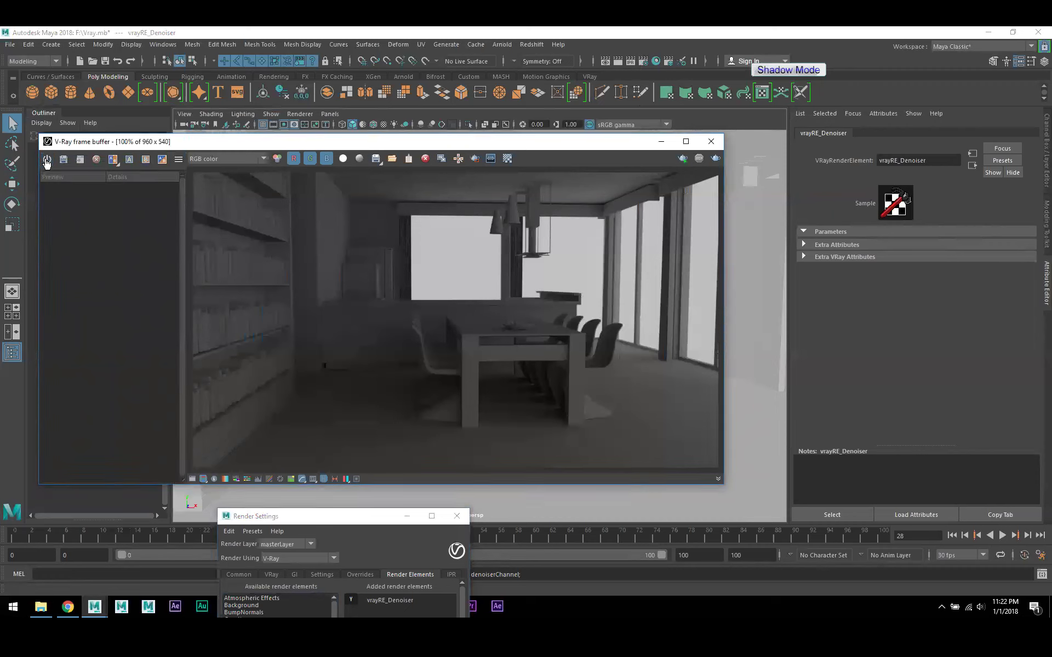
left_click(47, 160)
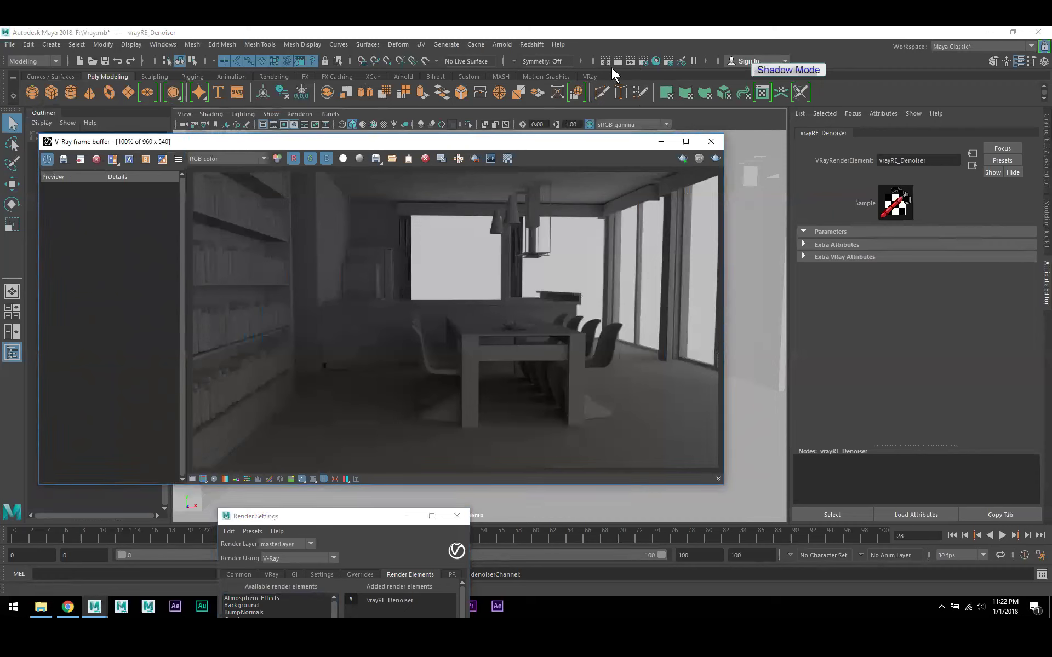
Step: Turn off Use V-Ray VFB in the common render settings and close the settings window
left_click(644, 60)
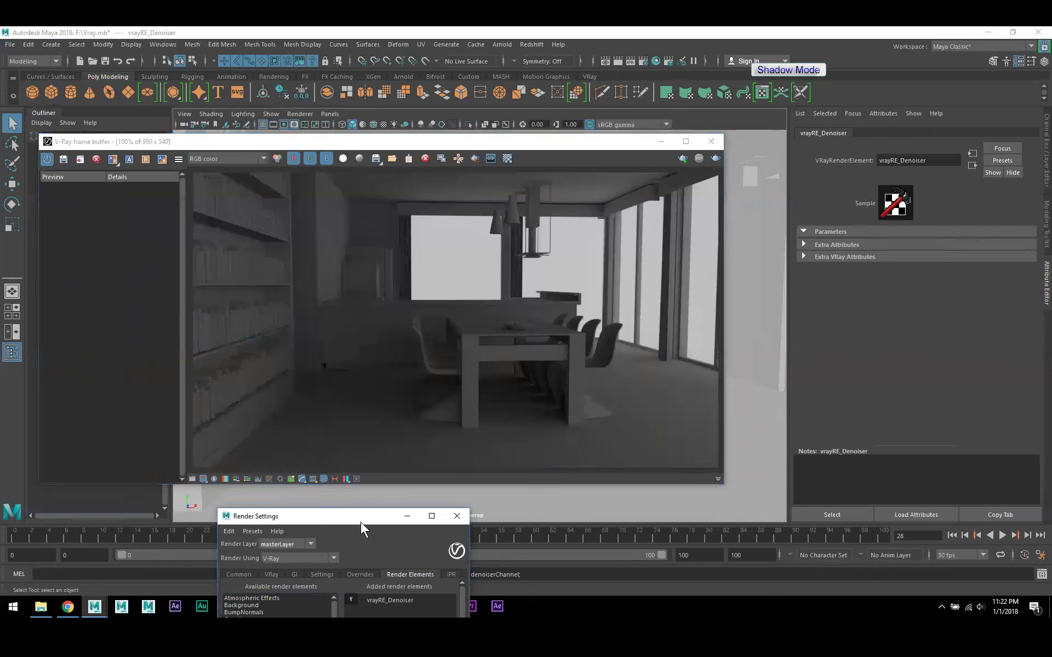
left_click_drag(360, 519, 401, 145)
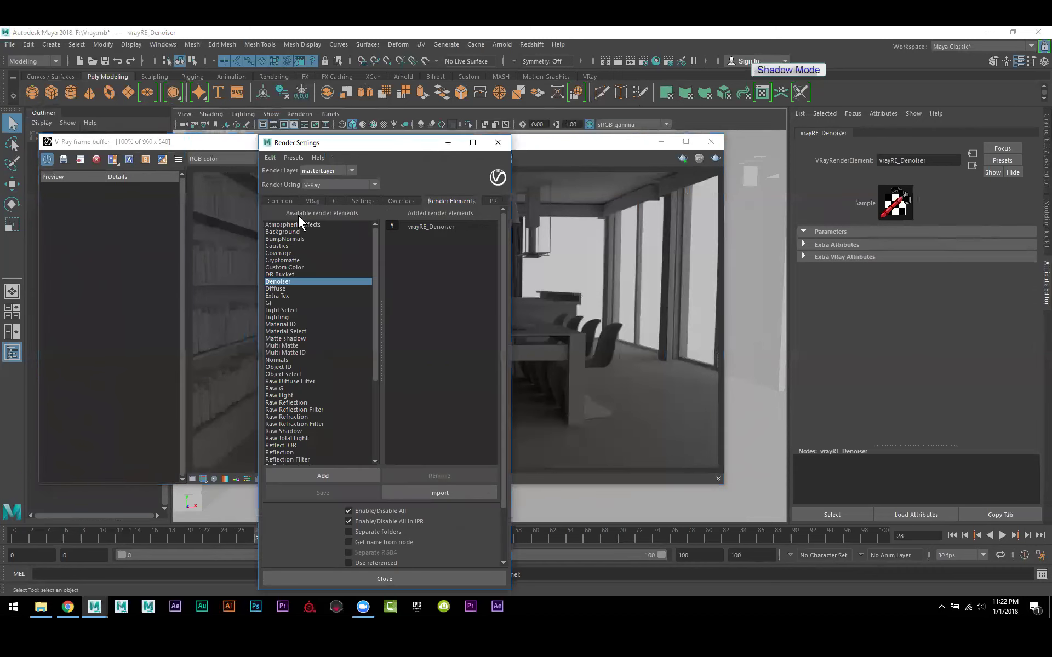
left_click(279, 200)
scroll(337, 329, "down", 3)
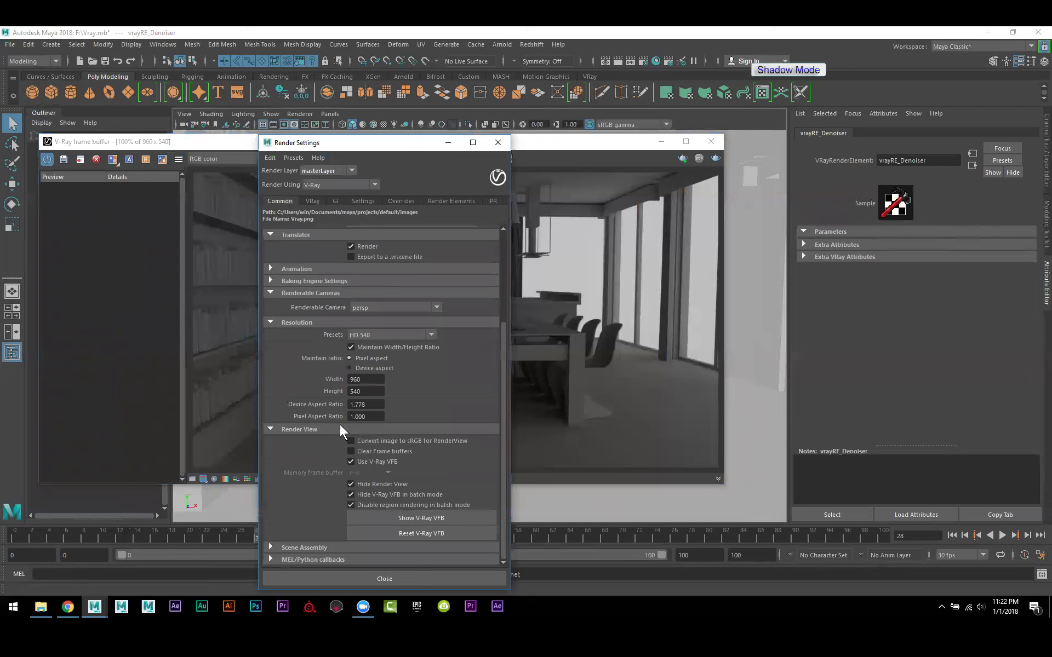
left_click(364, 463)
left_click(497, 143)
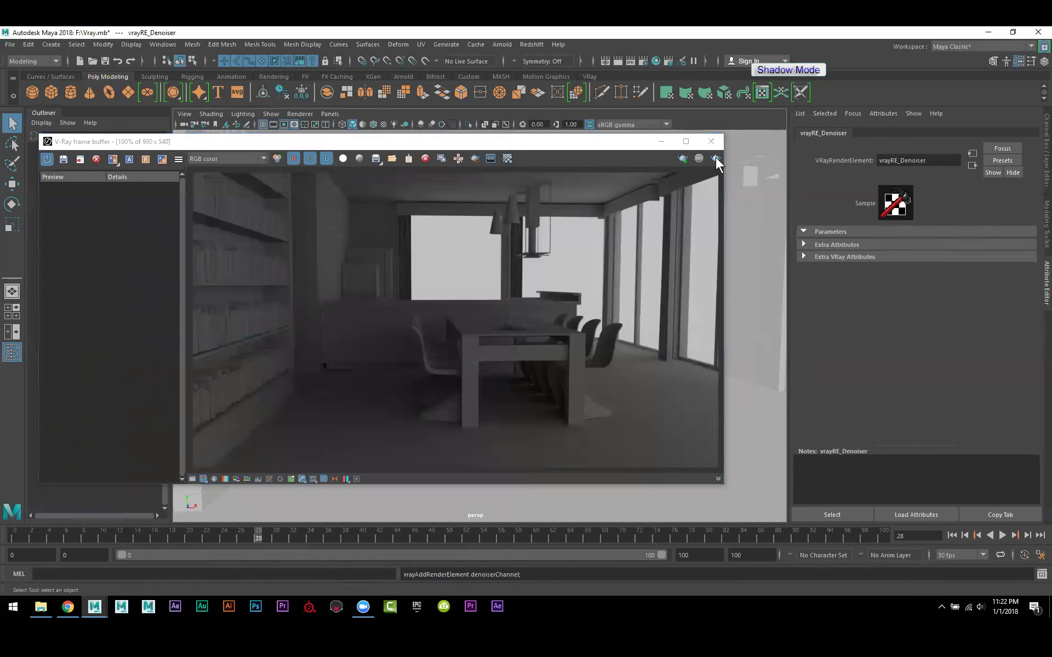
Step: Close the V-Ray frame buffer, render the interior in the Maya Render View, and reposition and enlarge that window
left_click(711, 141)
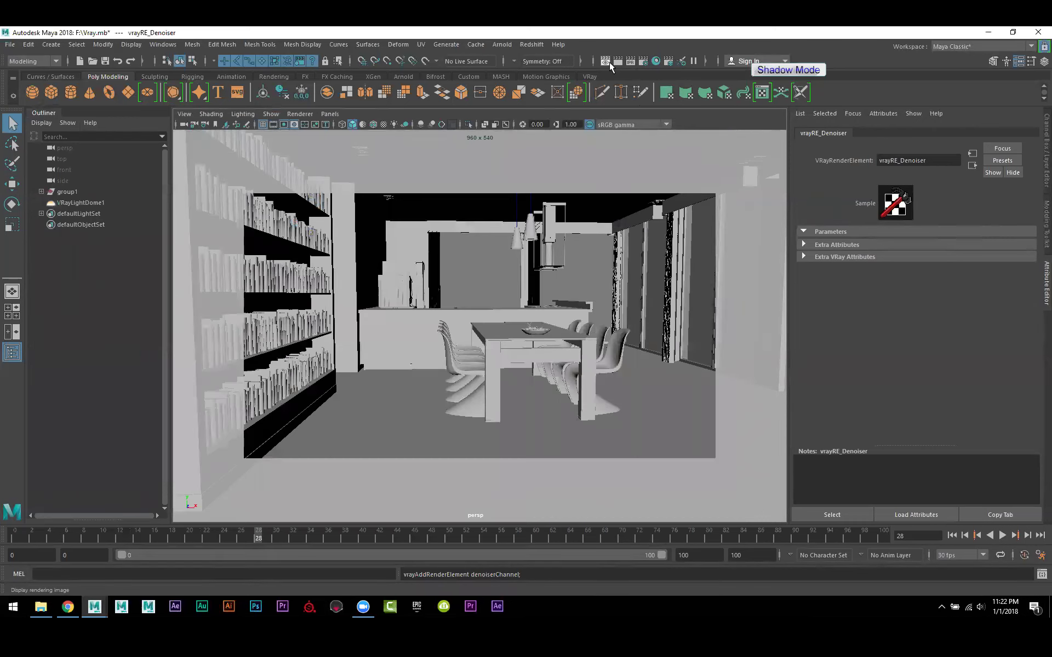
left_click(617, 62)
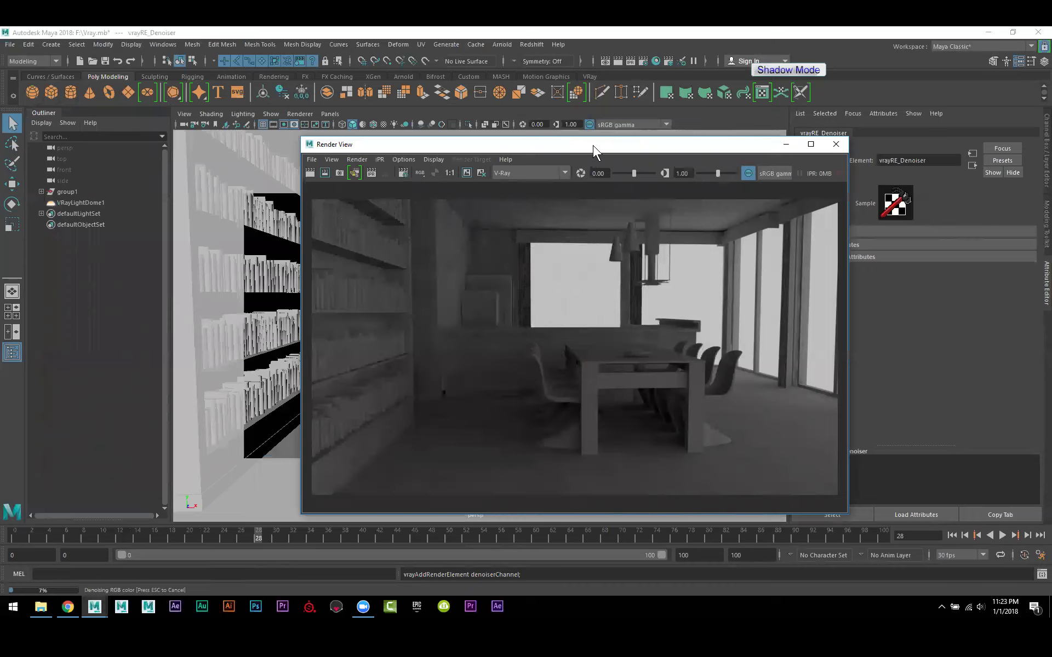
left_click_drag(592, 146, 504, 121)
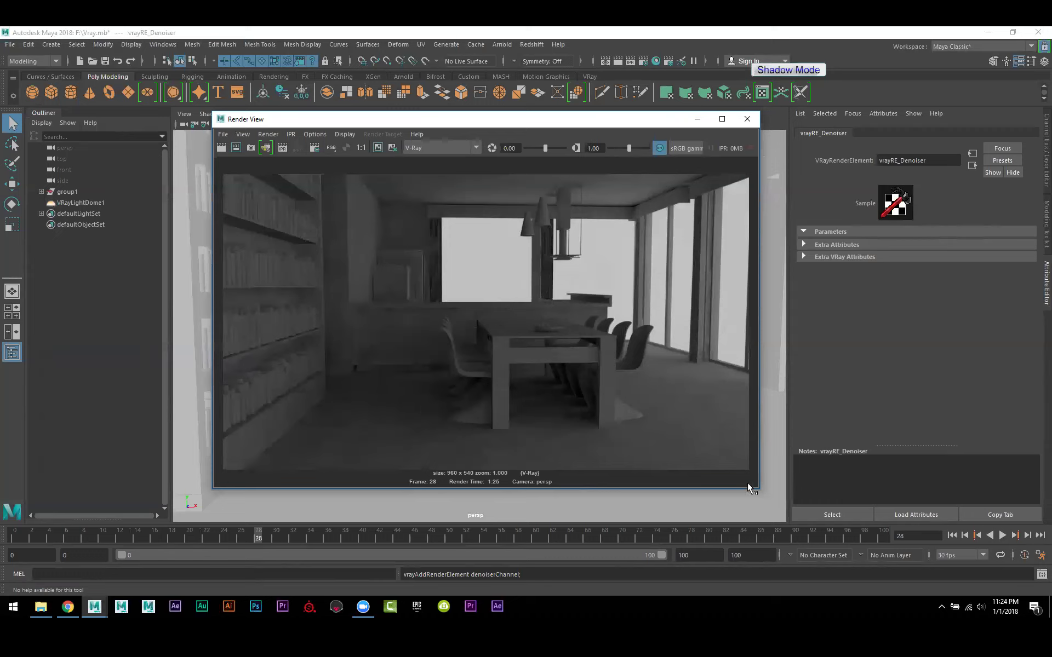
left_click_drag(757, 490, 821, 507)
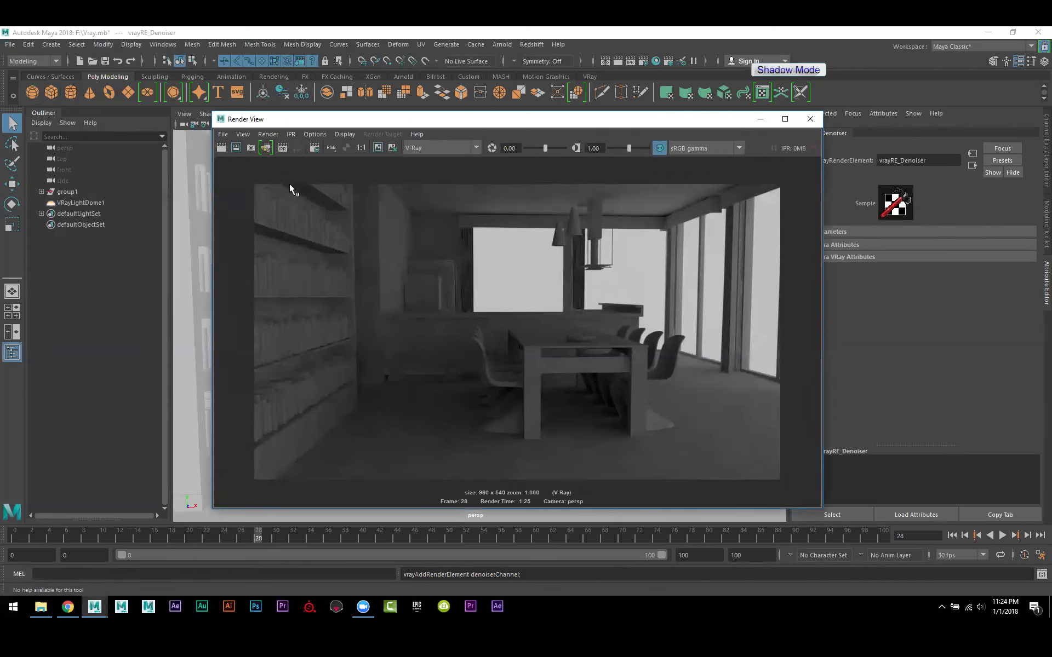
Step: Review the V-Ray sampler, GI, system, override and render element settings
left_click(310, 145)
left_click(311, 202)
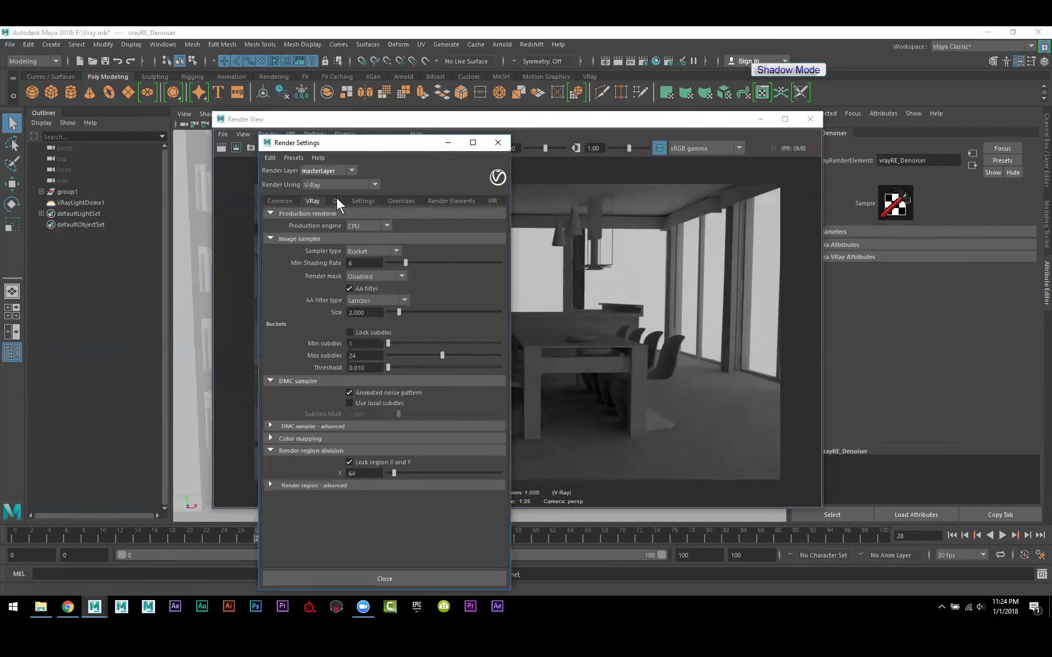
left_click(337, 202)
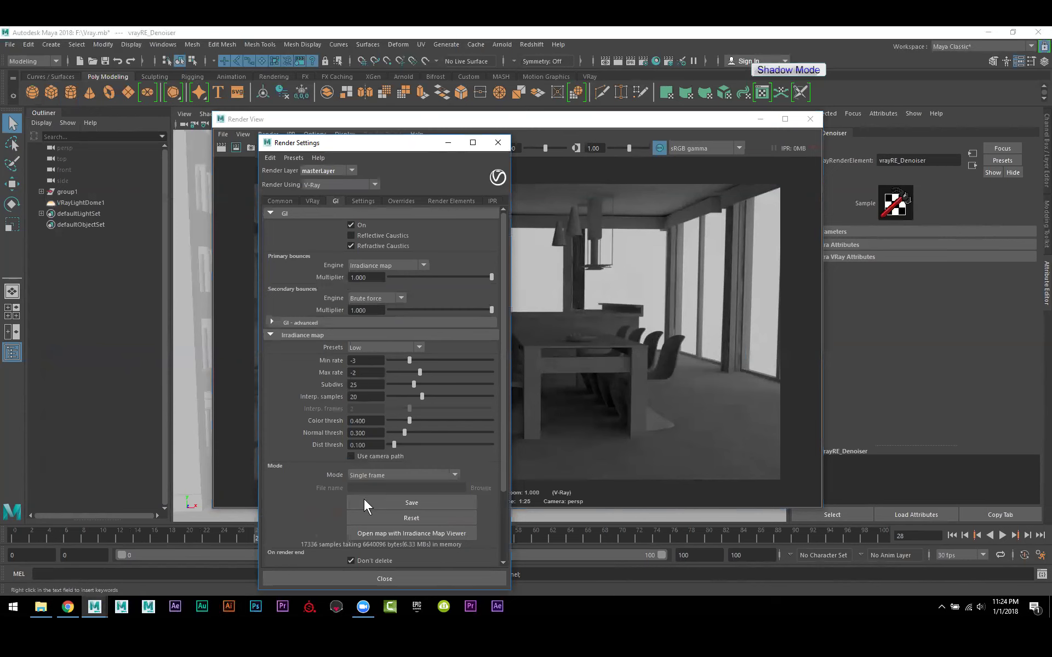
left_click(366, 203)
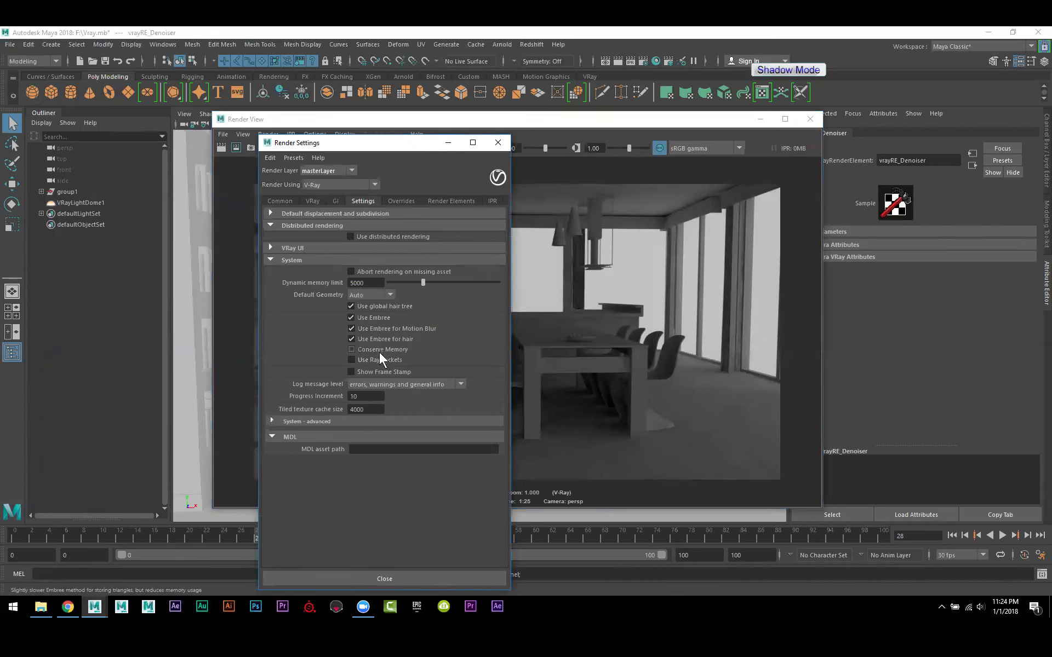
left_click(400, 202)
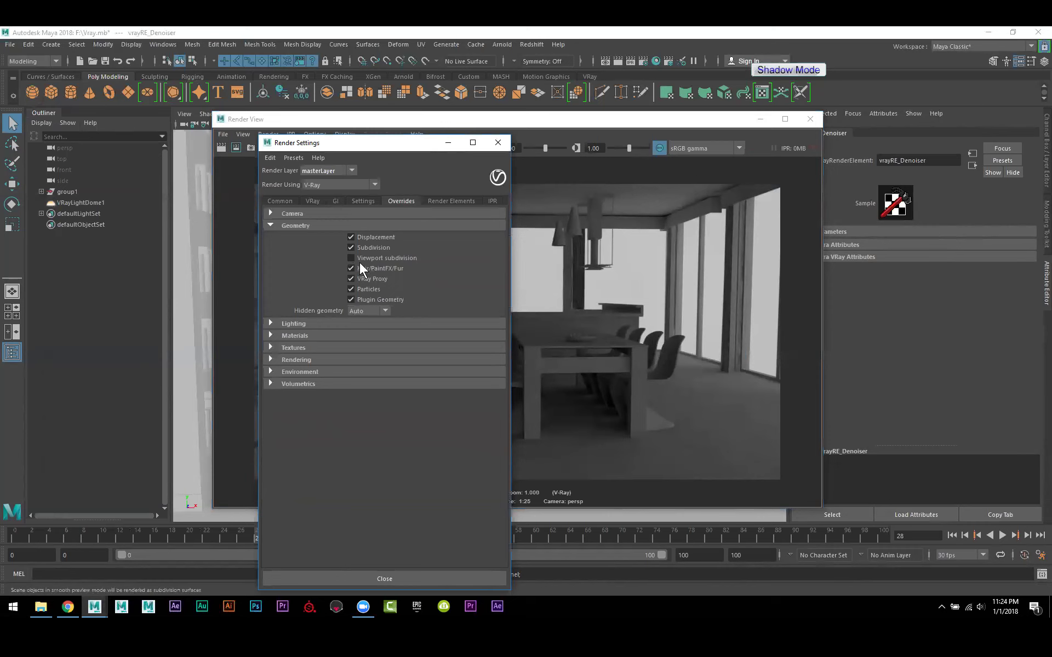
left_click(451, 200)
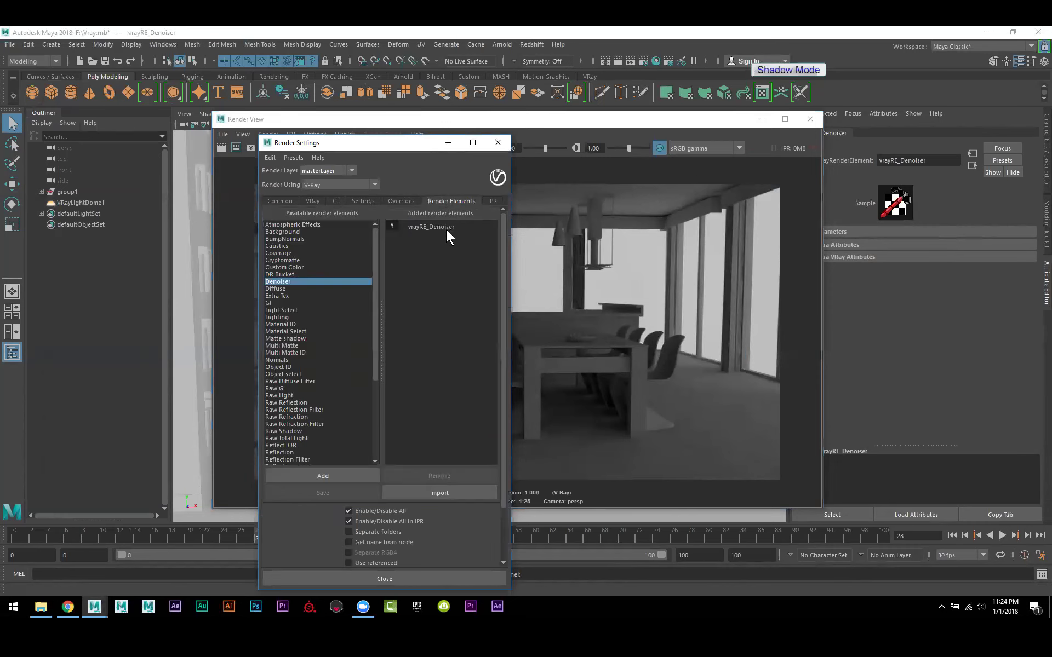
left_click(404, 202)
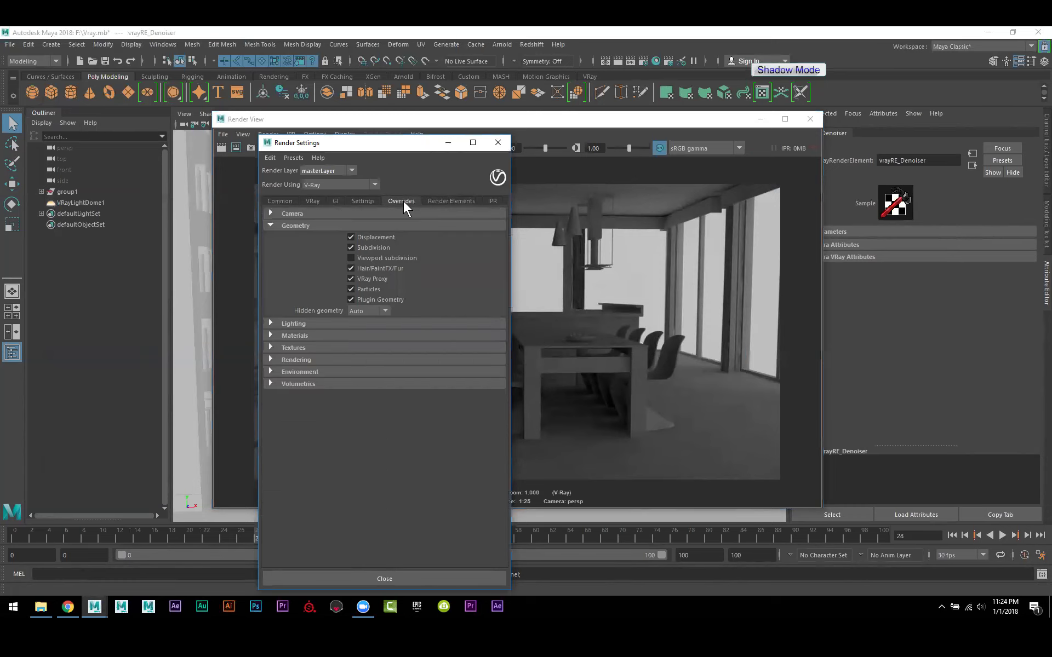
Step: Select VRayLightDome1 and move the Render View down, clear of the render settings
left_click(82, 203)
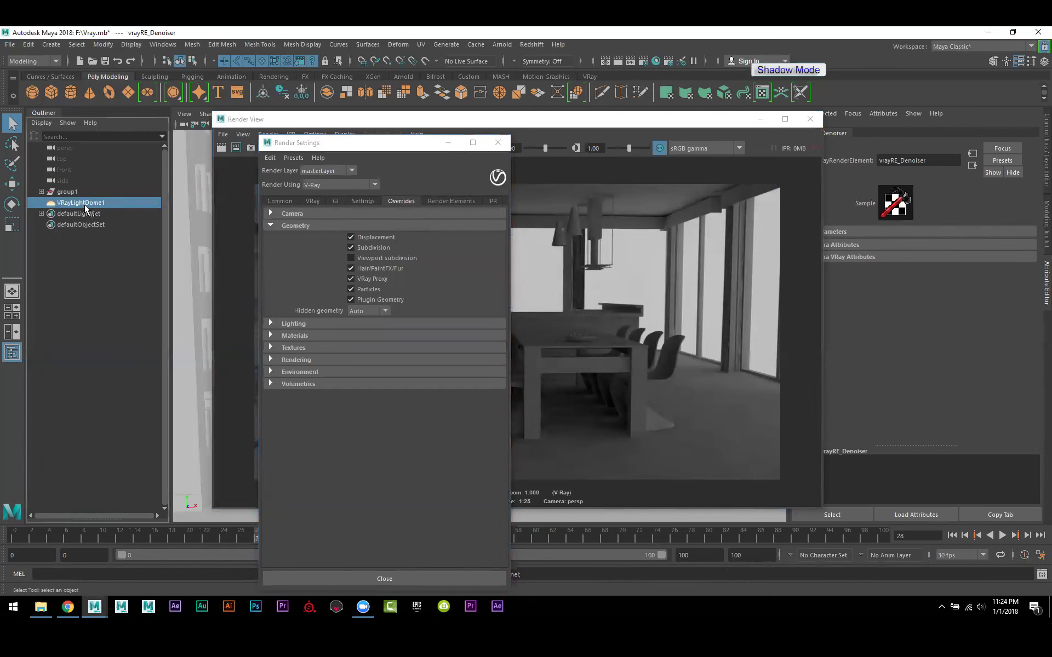
left_click(648, 120)
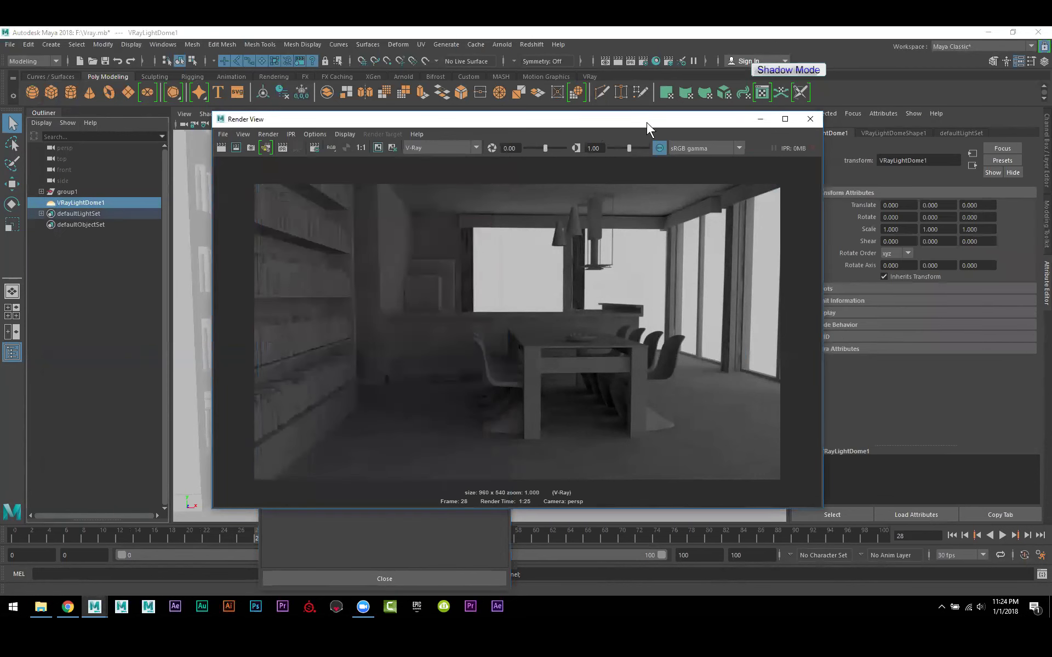
left_click_drag(647, 122, 454, 514)
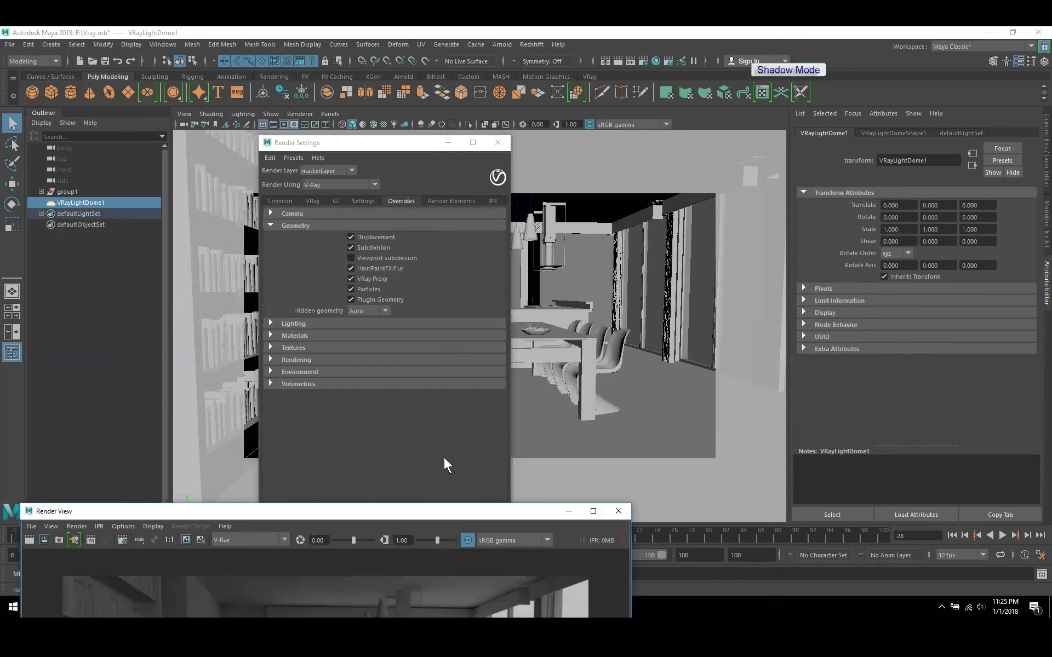
left_click_drag(435, 511, 570, 157)
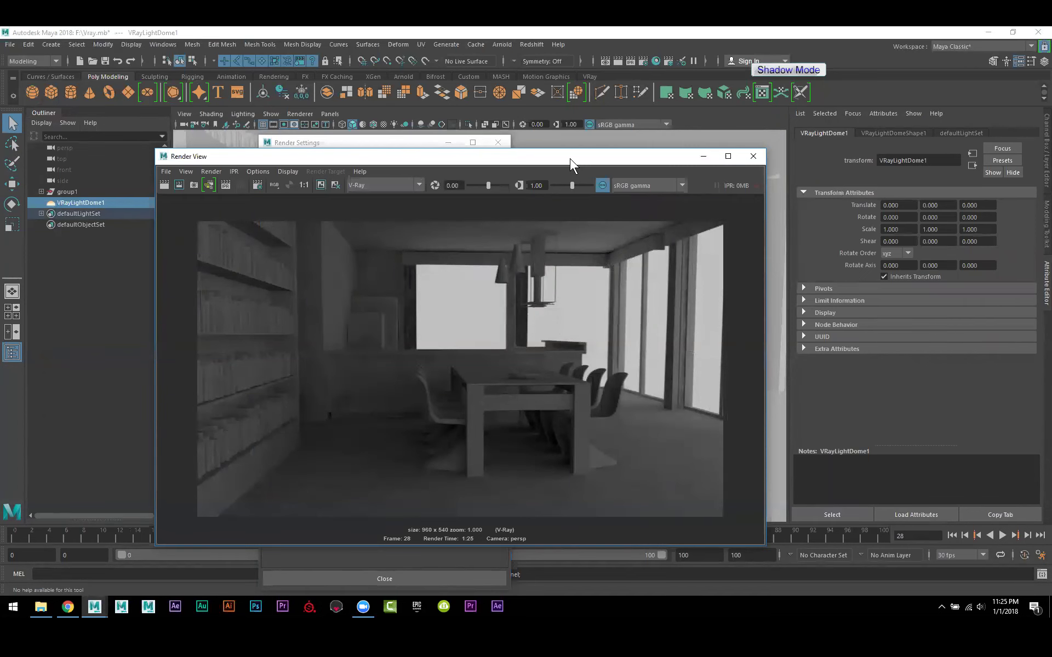
left_click_drag(570, 158, 449, 463)
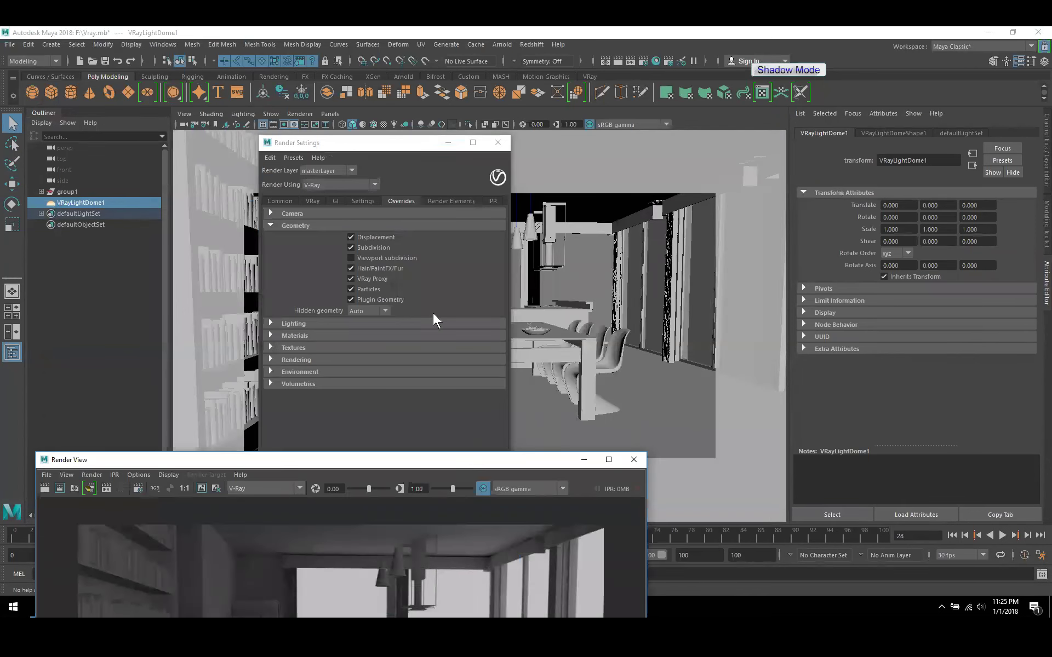
Step: Check the added render elements, then bring the Render View back up to examine the render, its renderer choices and file options
left_click(451, 201)
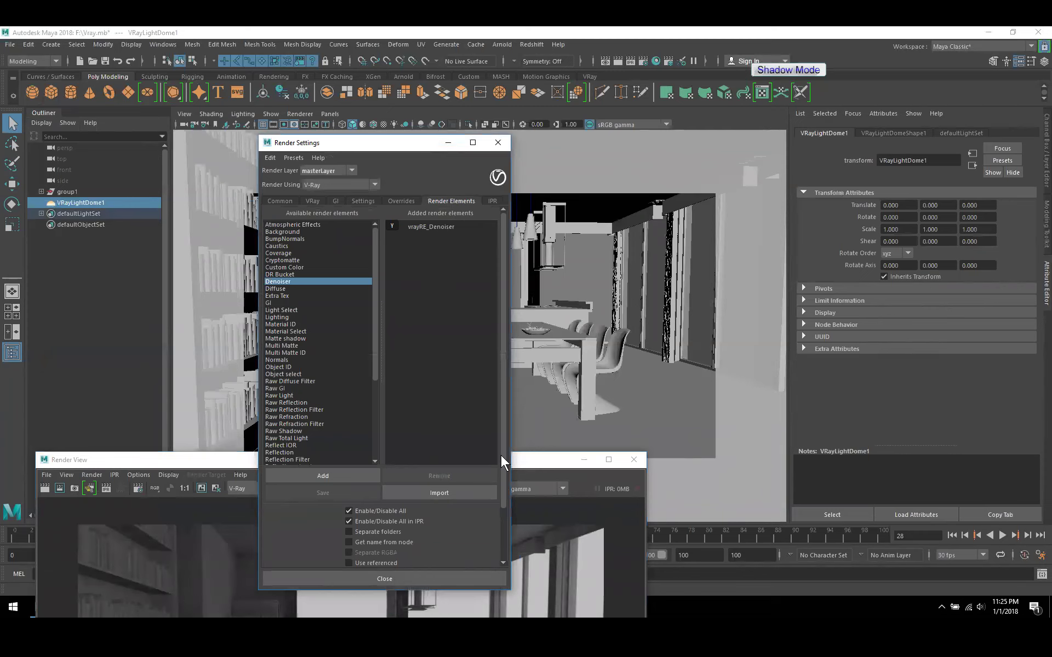
left_click(545, 463)
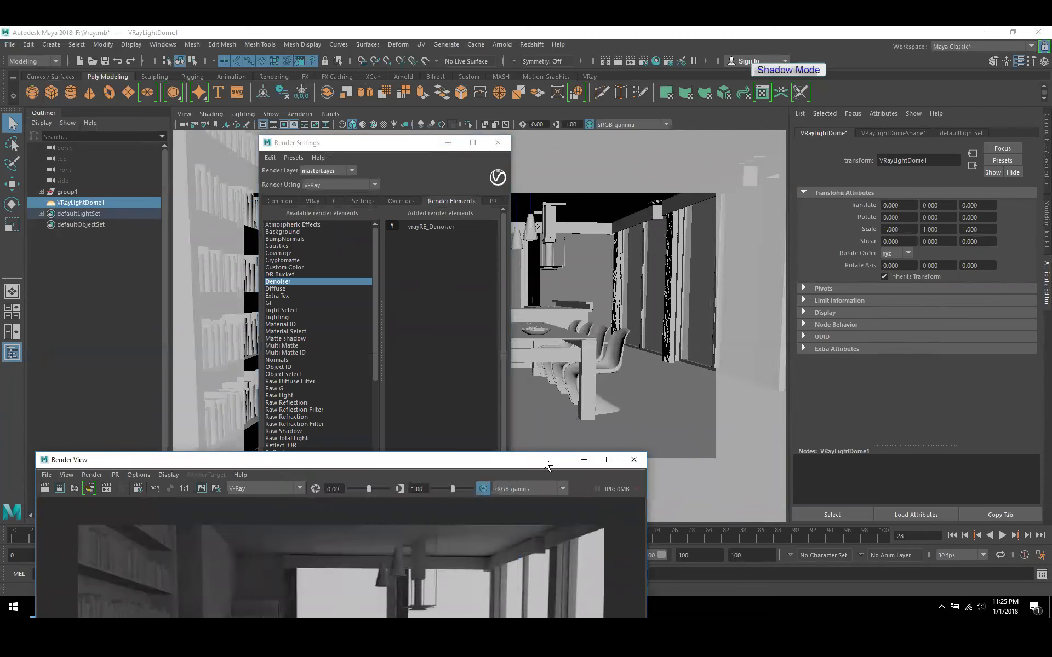
left_click_drag(545, 463, 641, 172)
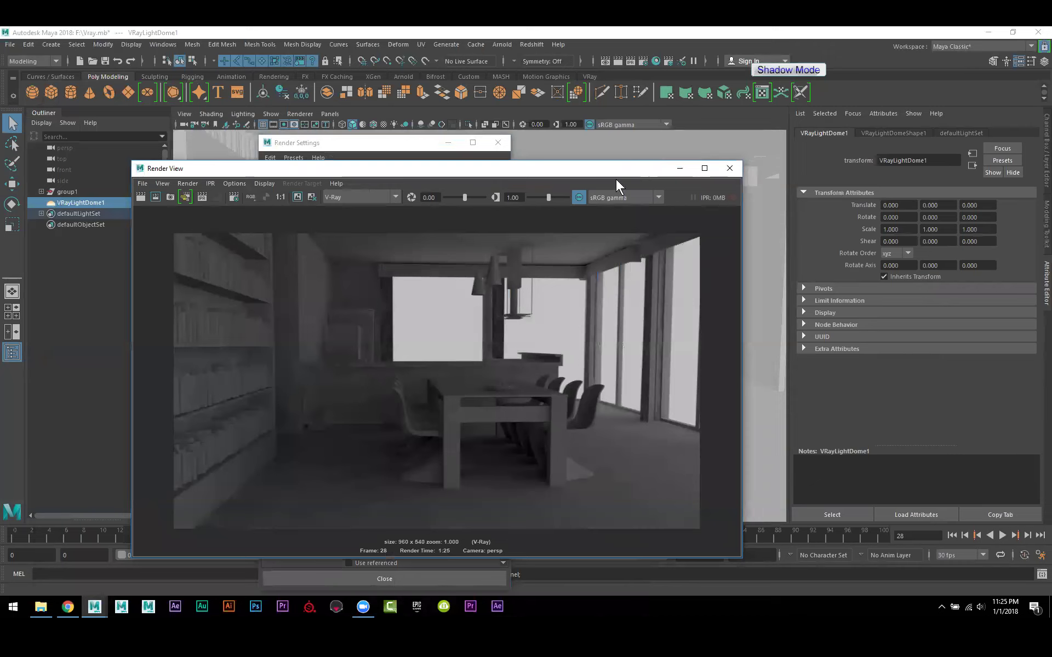
left_click(384, 196)
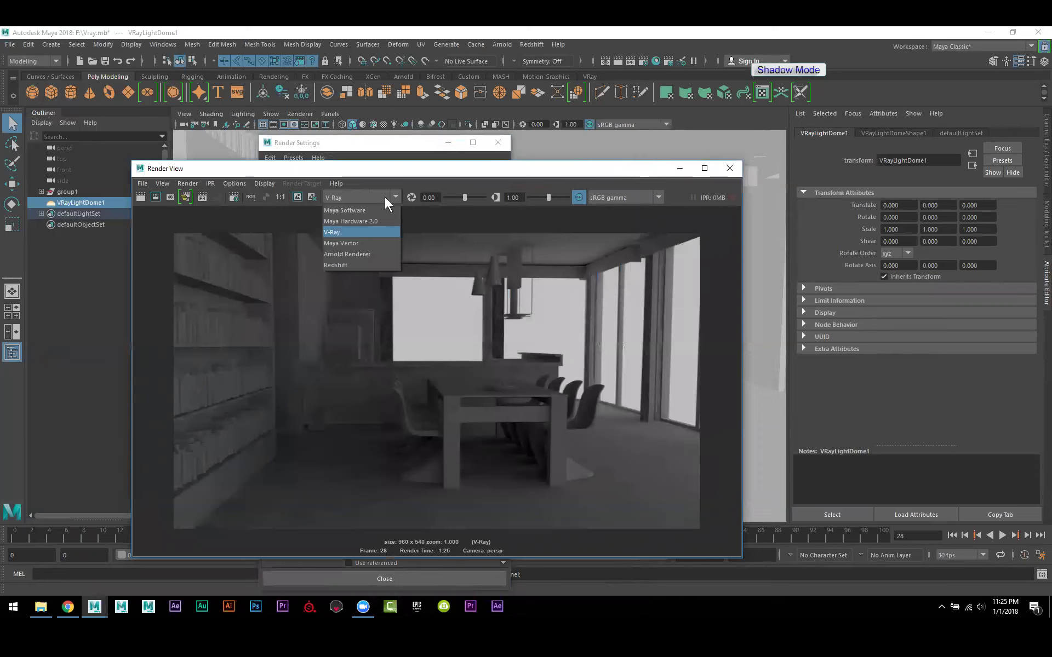
left_click(385, 196)
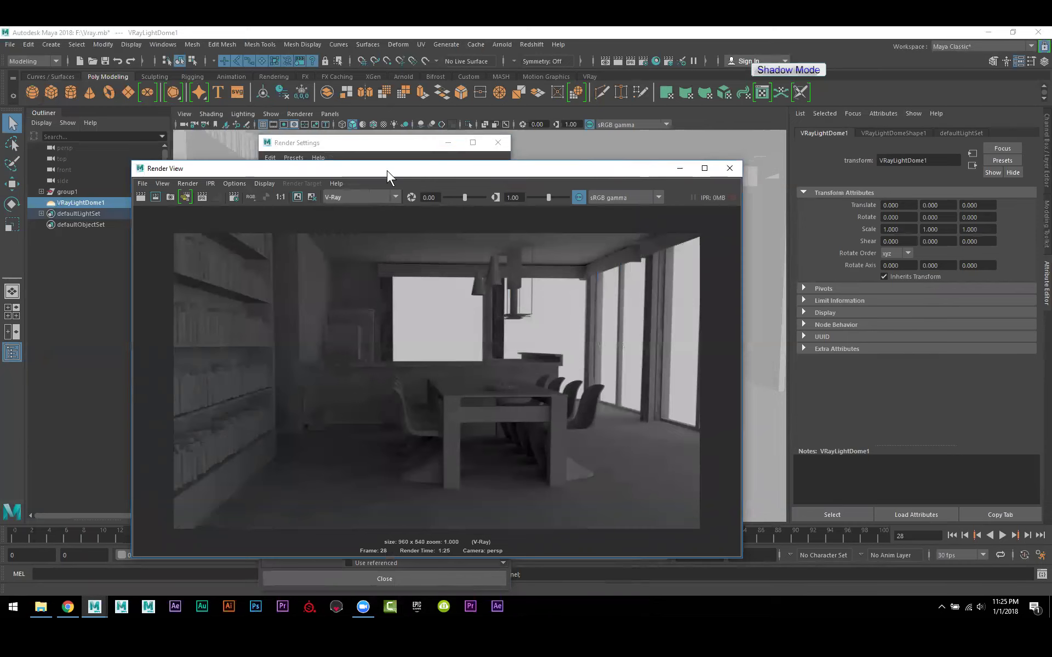
left_click_drag(386, 170, 427, 141)
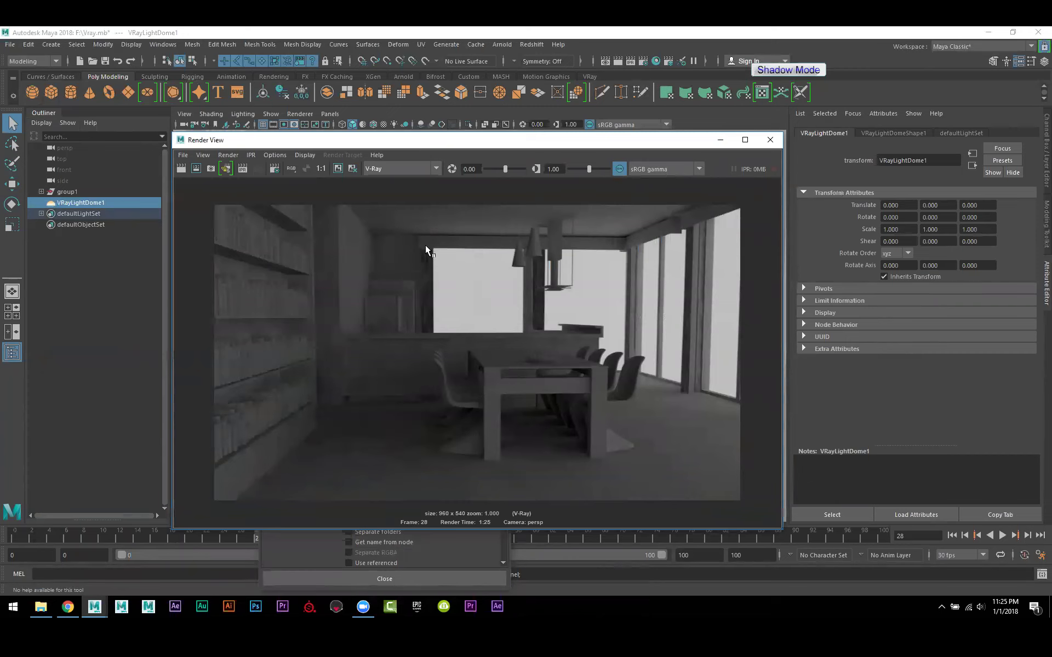
left_click(183, 155)
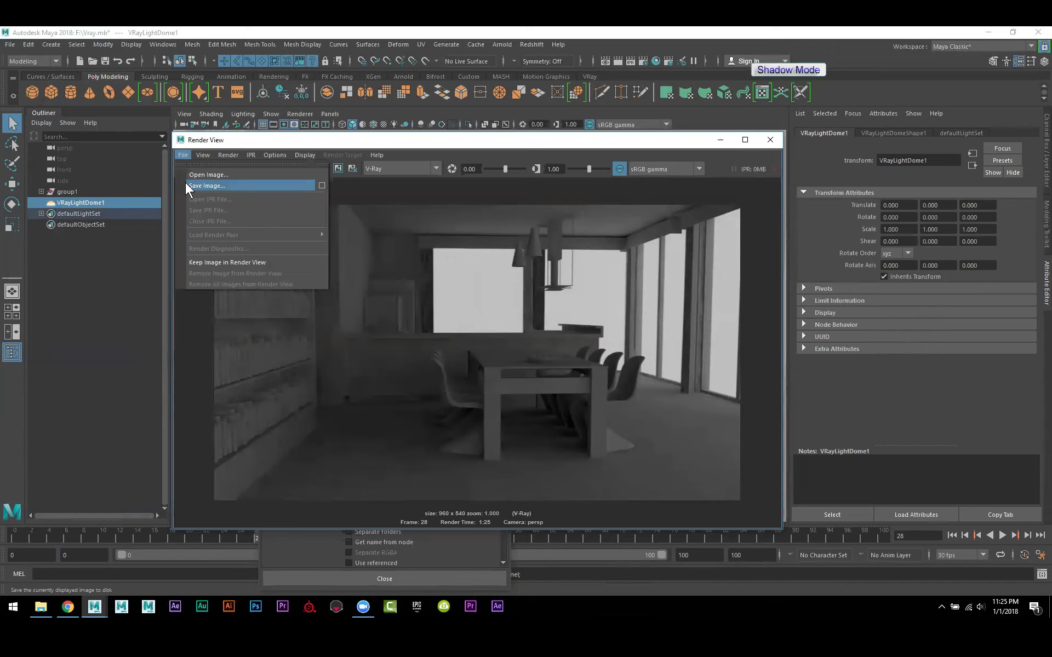
left_click(191, 154)
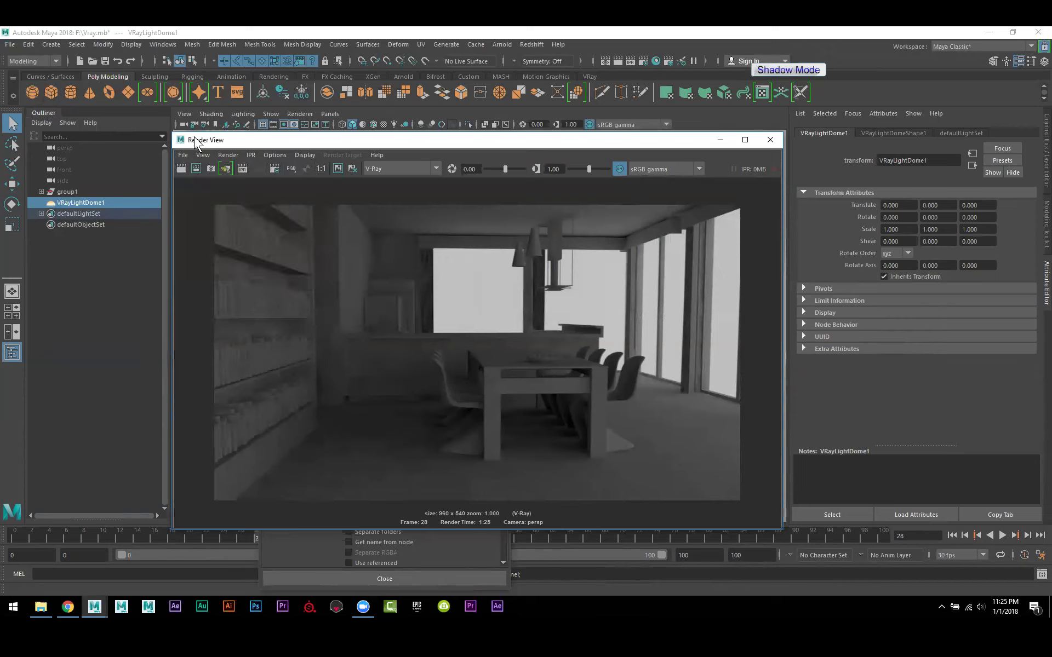
Step: Switch to File Explorer and open the render output folder Documents > maya > projects > default > images > tmp
left_click(94, 607)
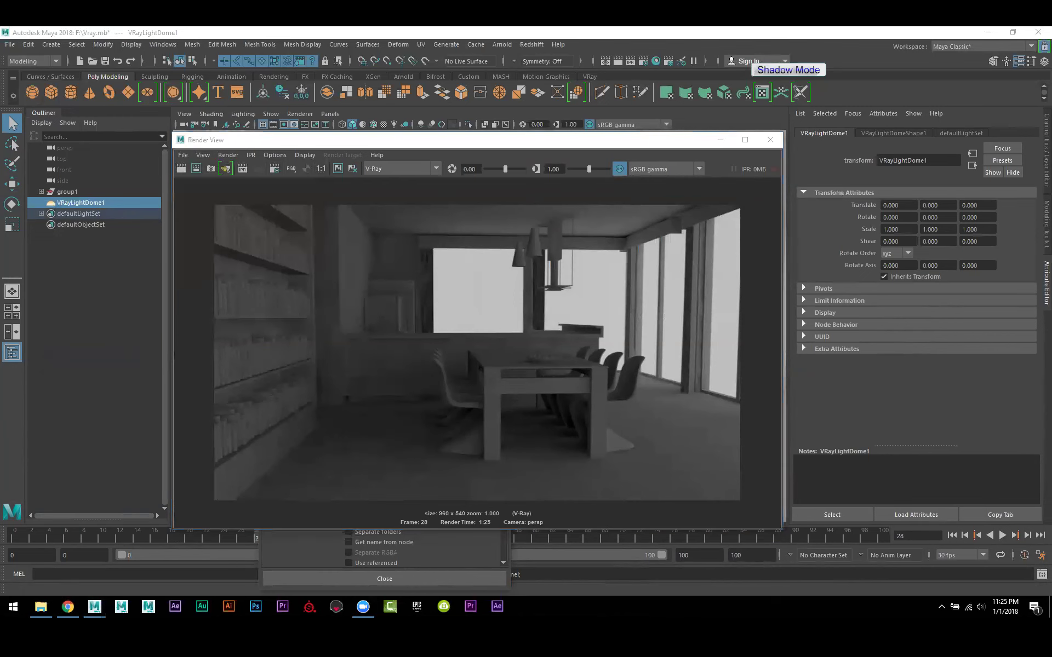
left_click(41, 607)
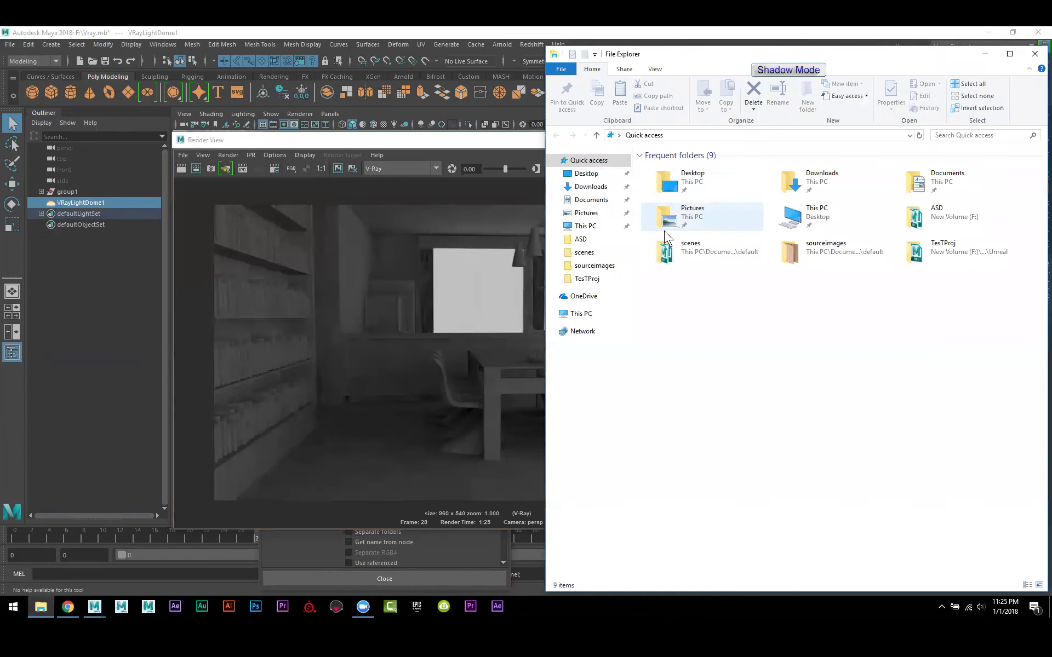
left_click(595, 202)
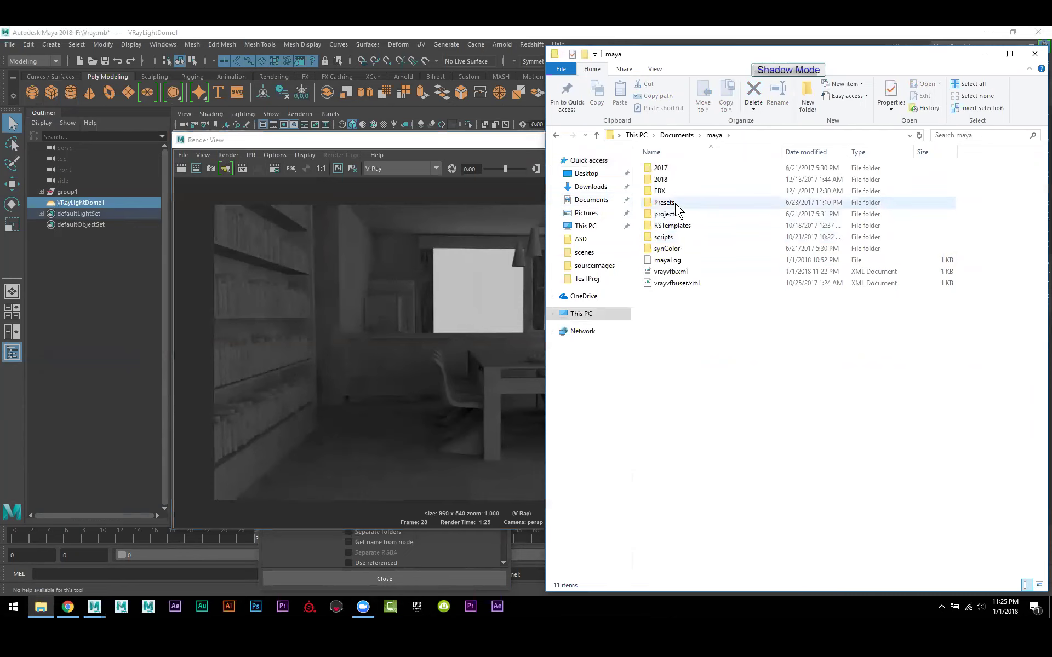
double_click(675, 217)
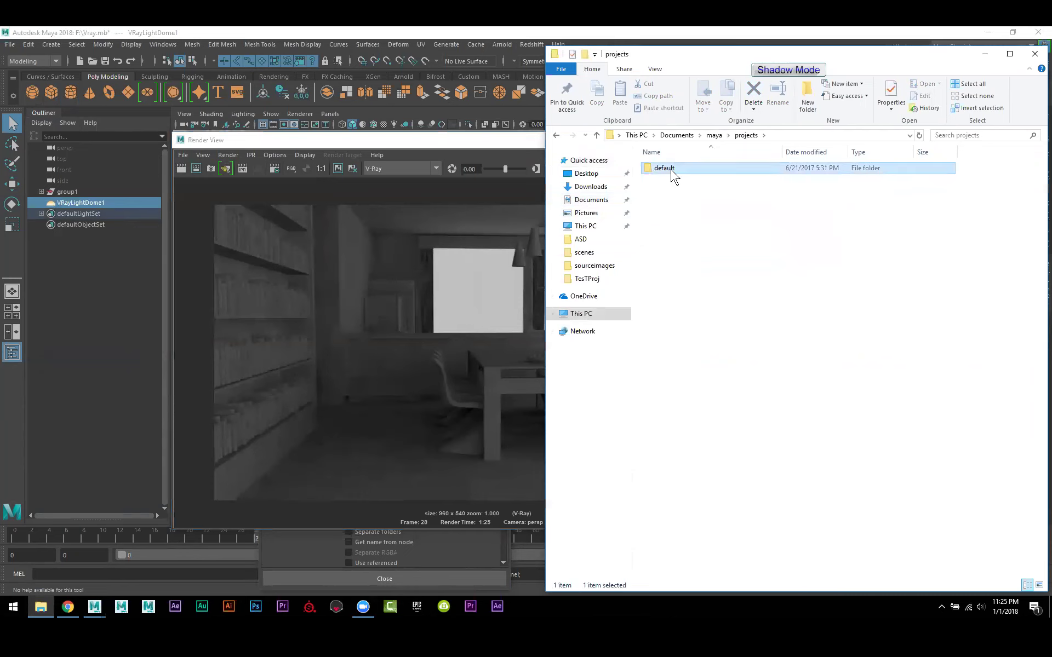
double_click(671, 169)
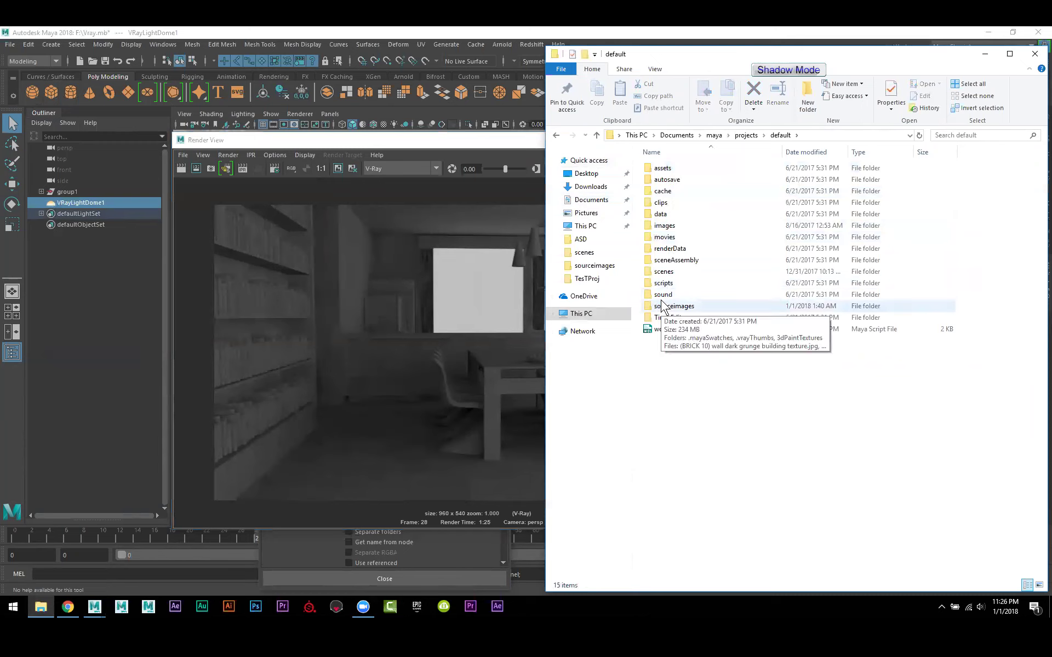
mouse_move(701, 277)
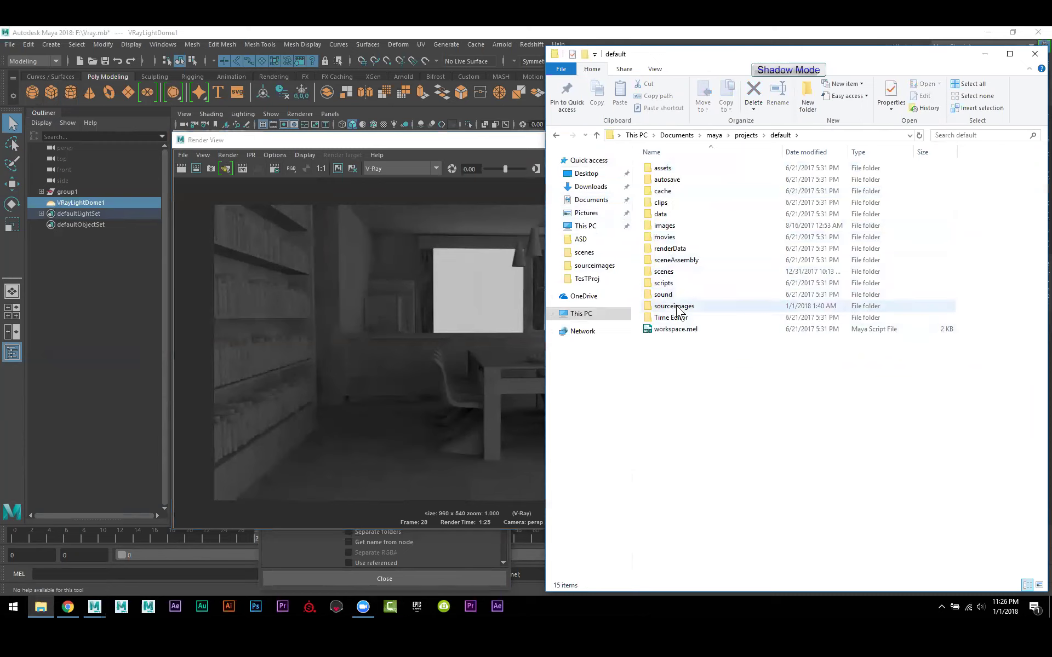
double_click(664, 225)
double_click(662, 170)
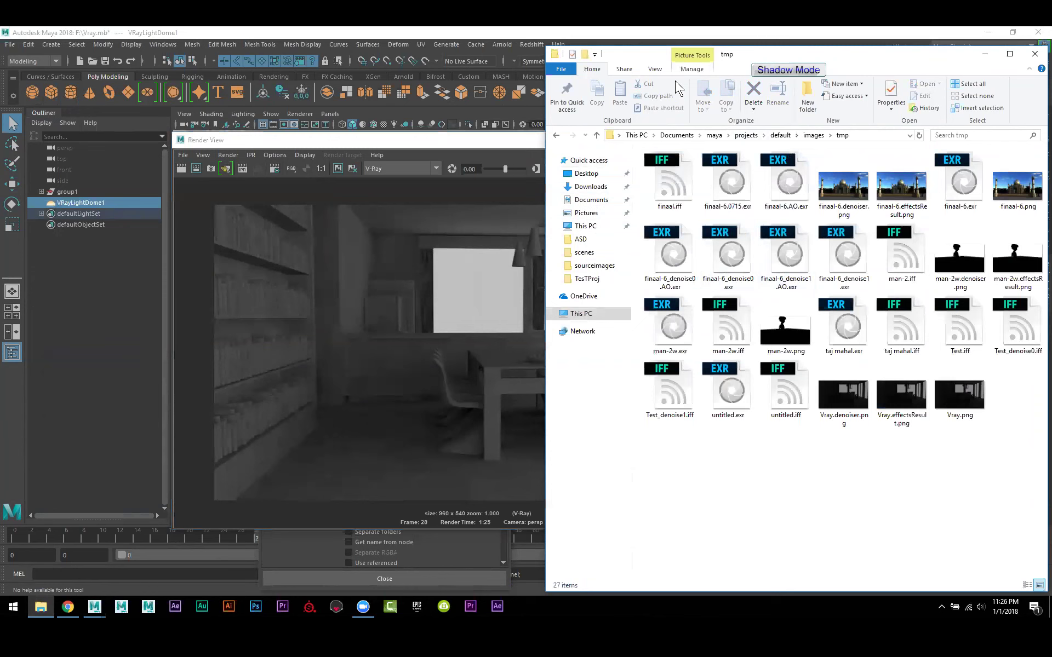
Step: Delete all the old render files in the tmp folder and move the File Explorer window aside
left_click_drag(638, 54, 377, 121)
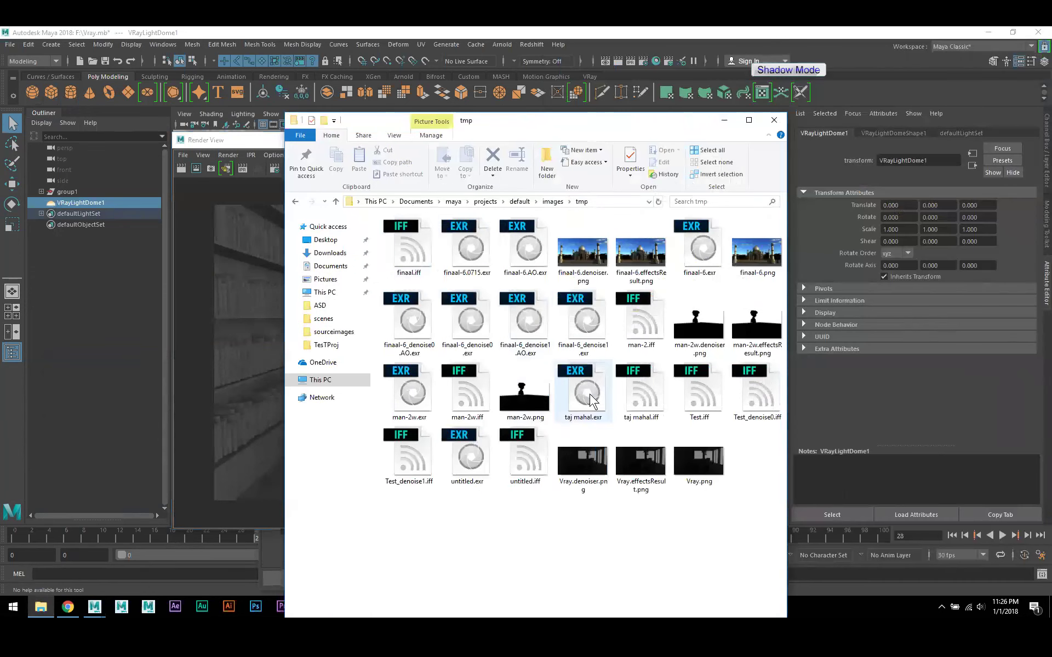
left_click_drag(758, 543, 395, 239)
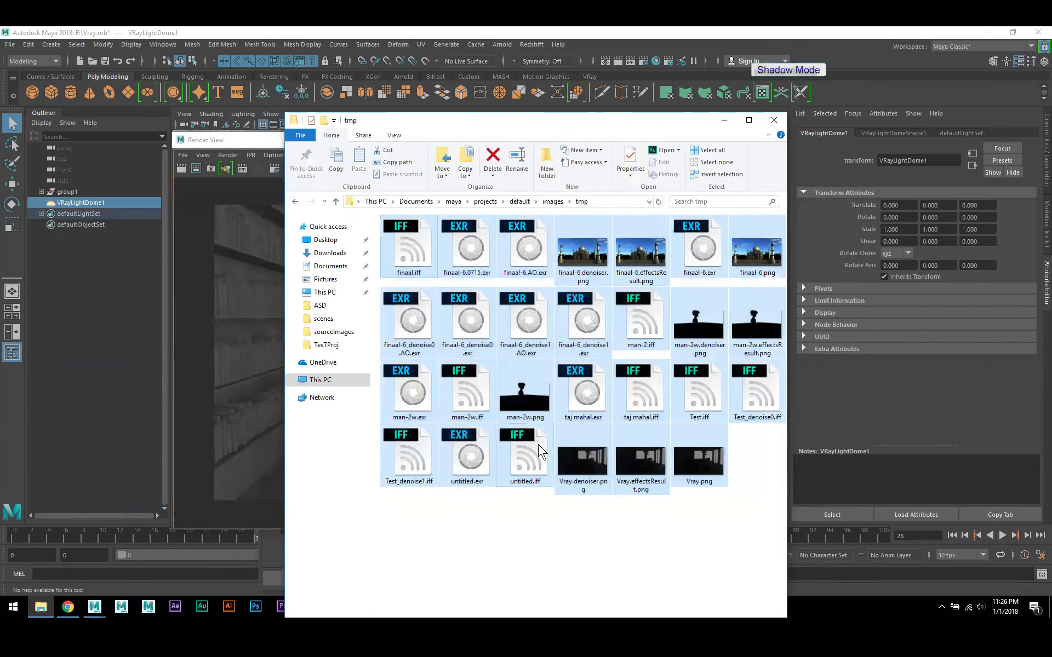
key("Delete")
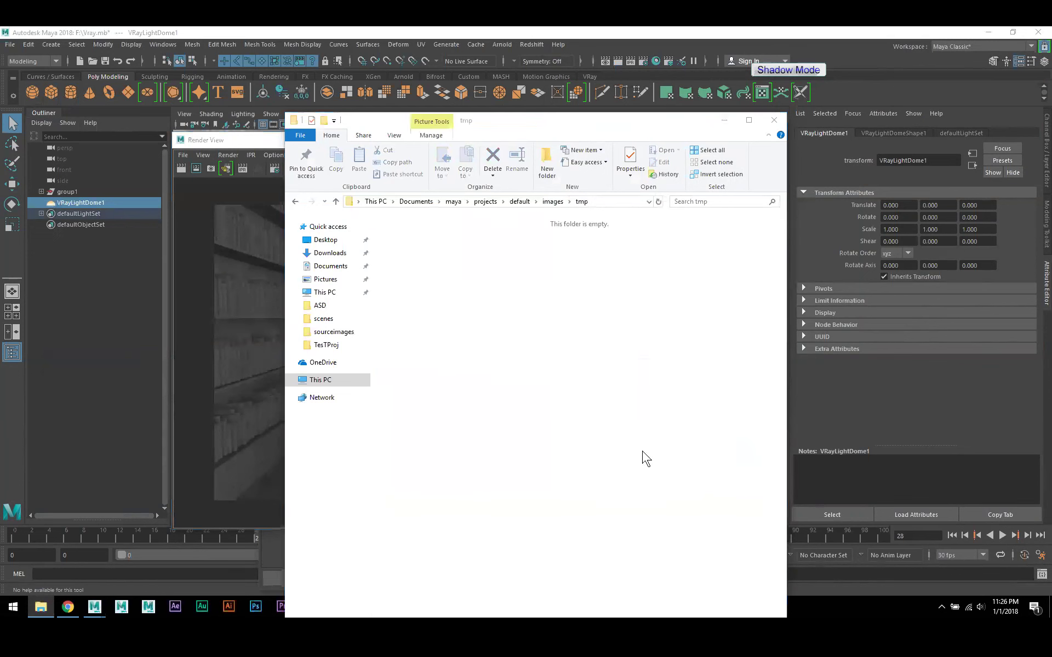
left_click_drag(515, 125, 685, 160)
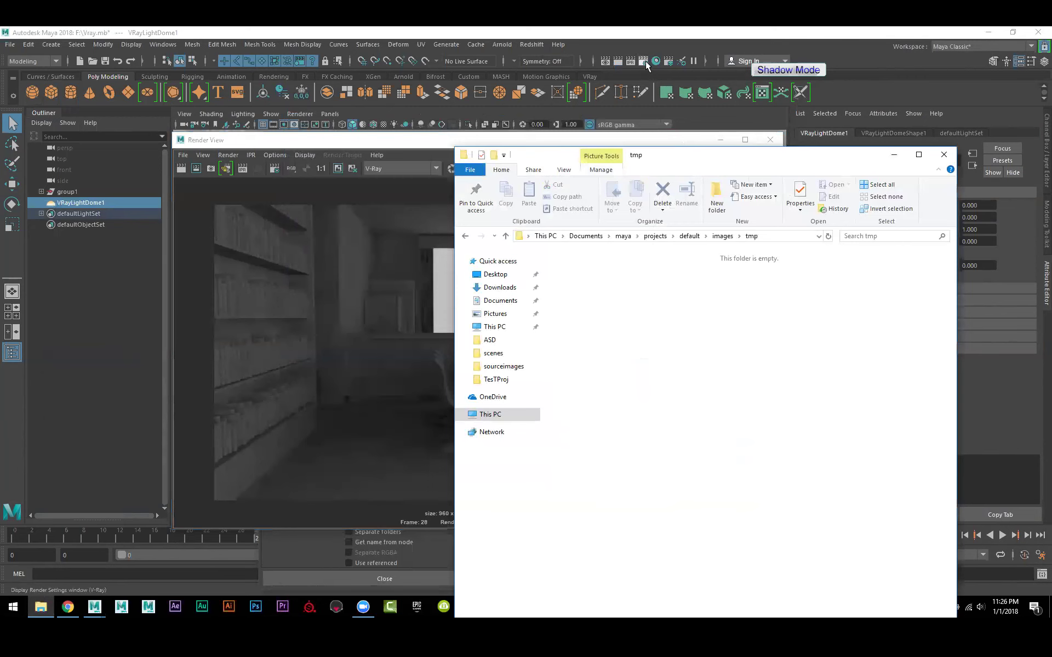
Step: Return to Maya and enable Use V-Ray VFB in the common render settings
left_click(618, 62)
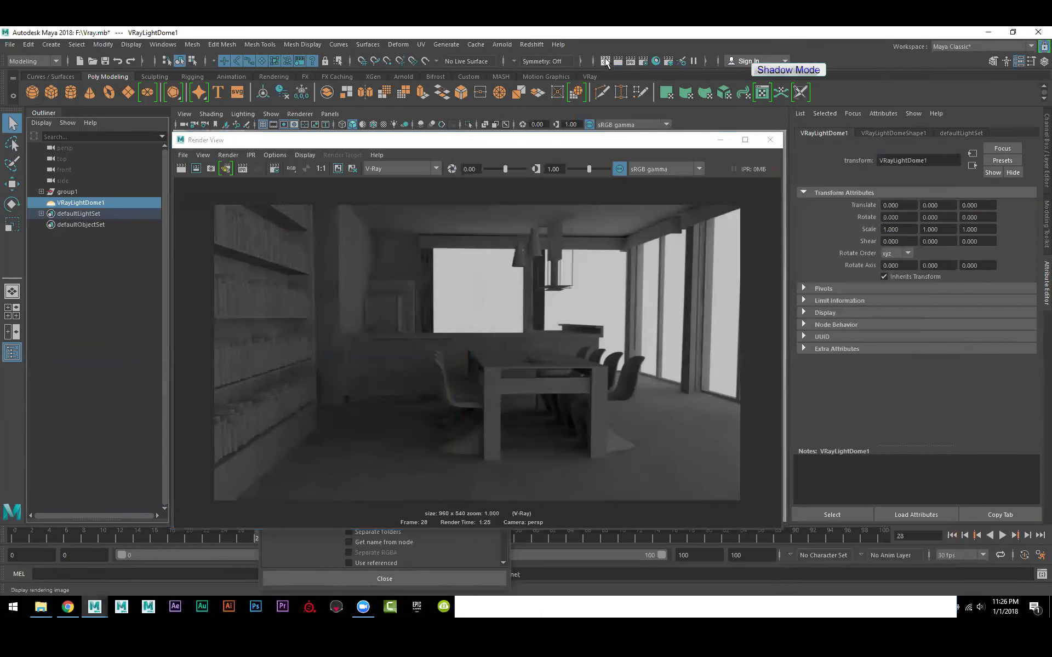
left_click(643, 61)
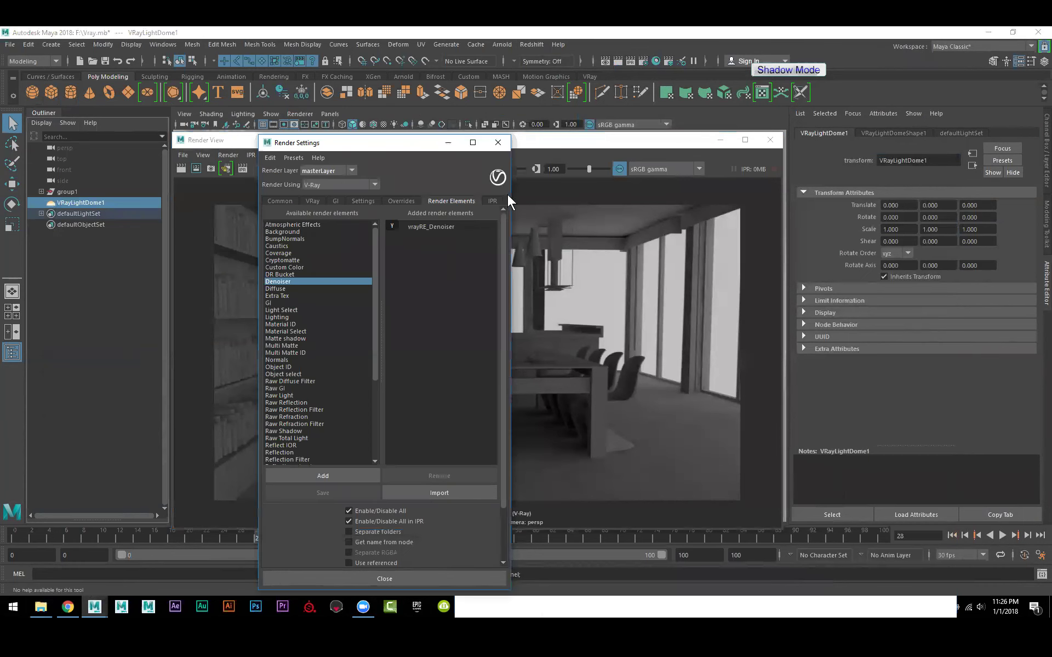
left_click(279, 201)
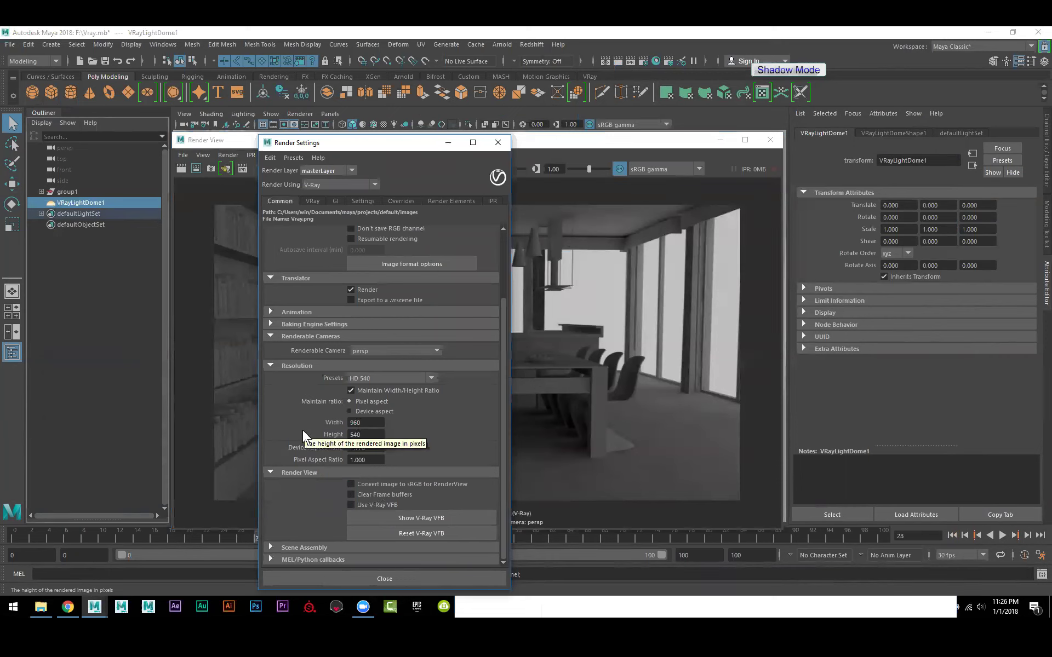
left_click(371, 505)
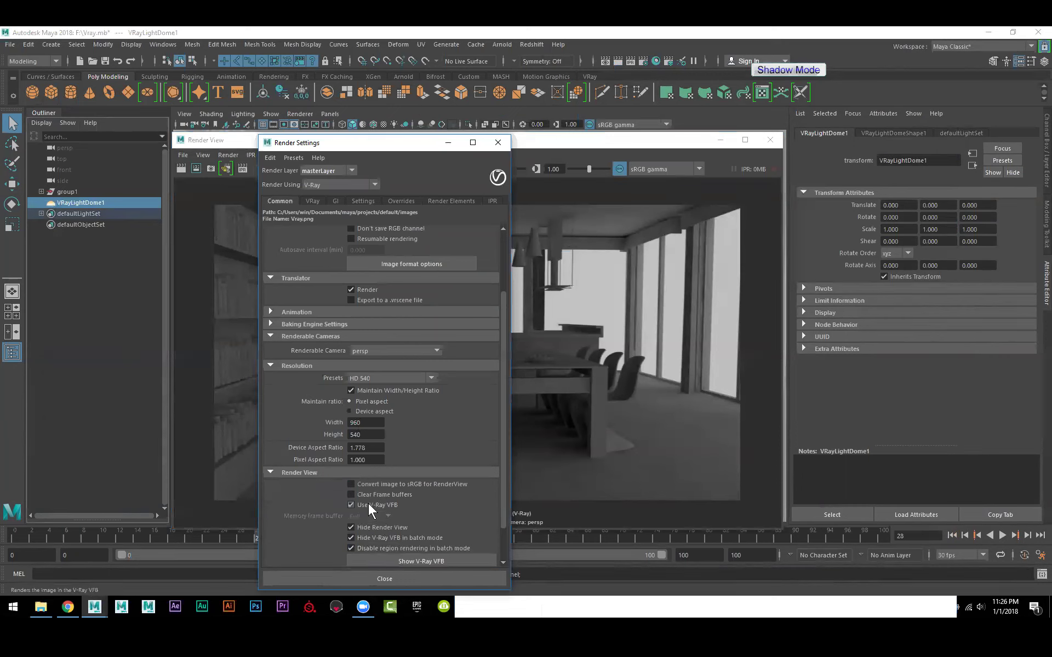
Step: Render the interior again into the V-Ray frame buffer and look over its list of channels
left_click(548, 148)
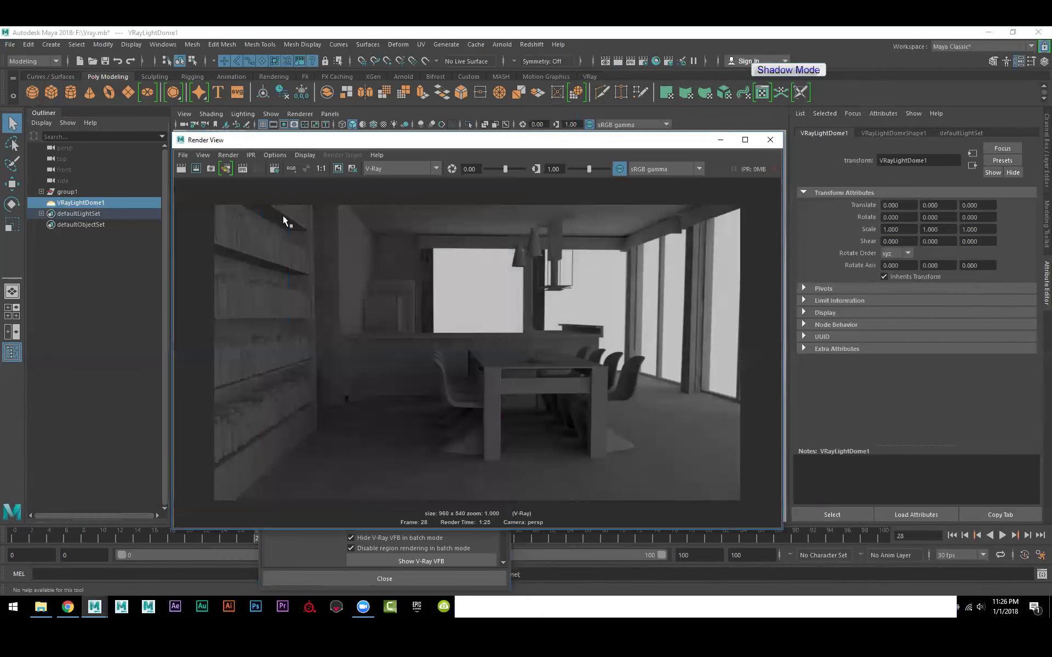
left_click(181, 169)
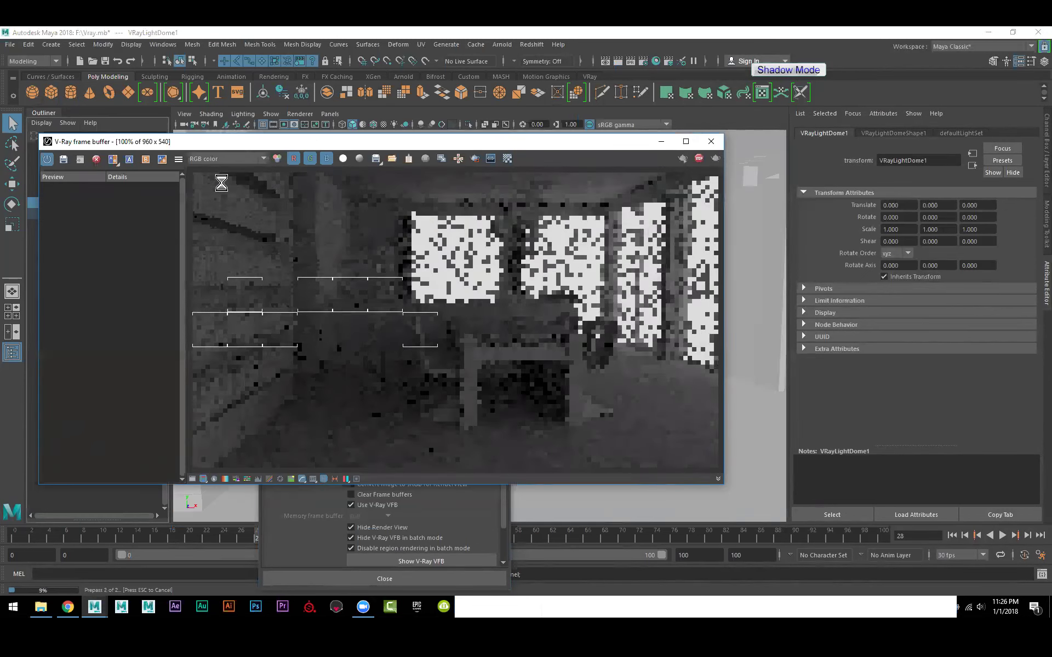
left_click(222, 158)
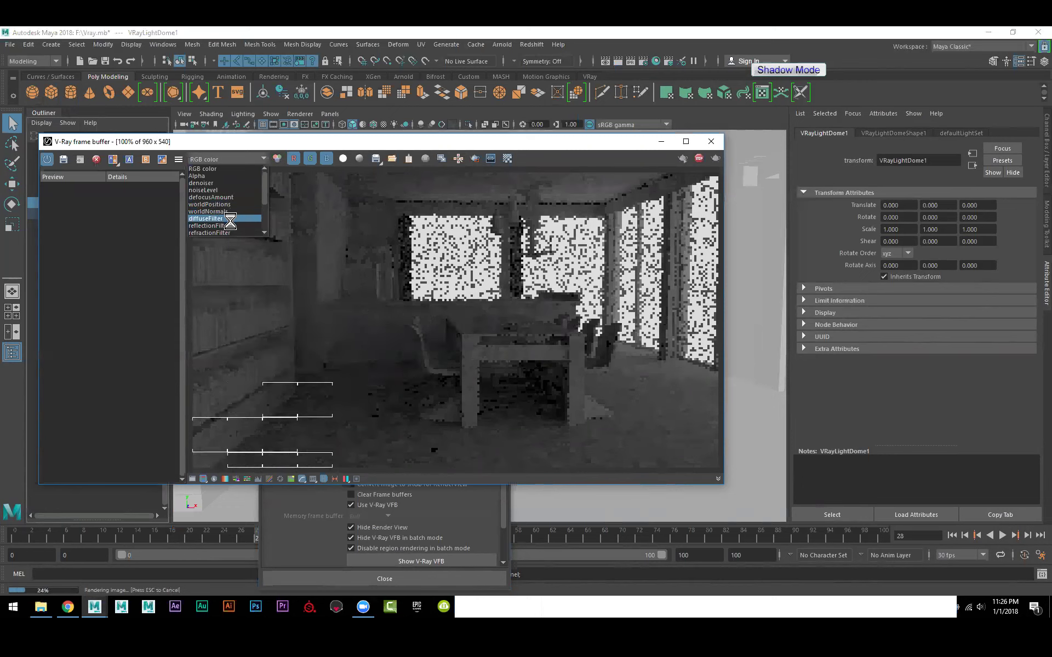
left_click(226, 146)
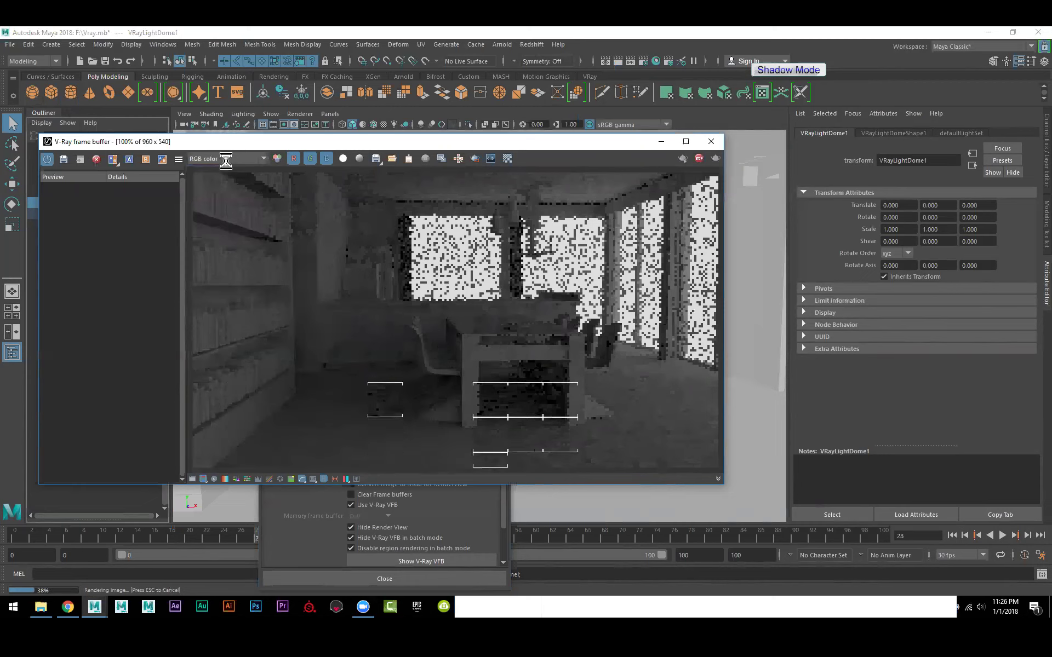
left_click(226, 158)
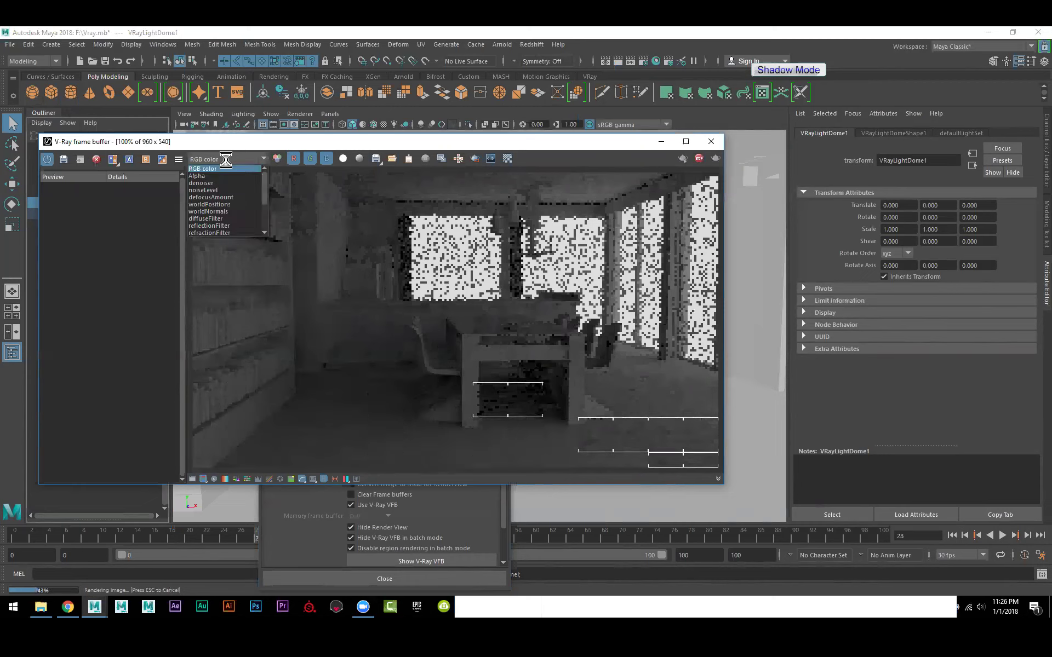
Step: Review the added render elements, move the Render Settings window beside the frame buffer, and check the channel list again
left_click(644, 60)
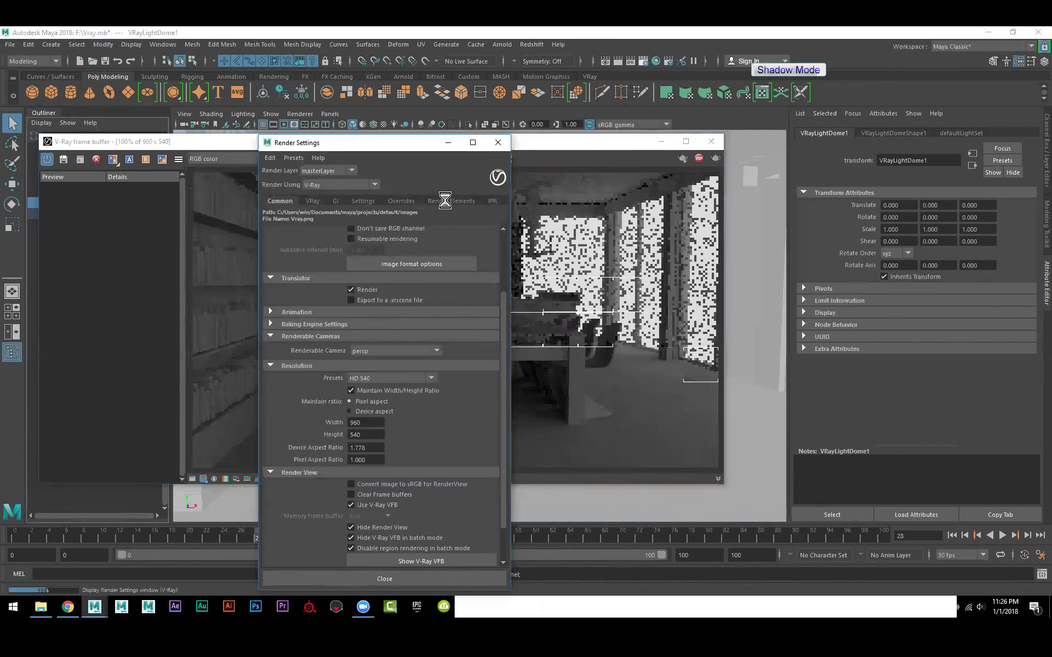
left_click(472, 202)
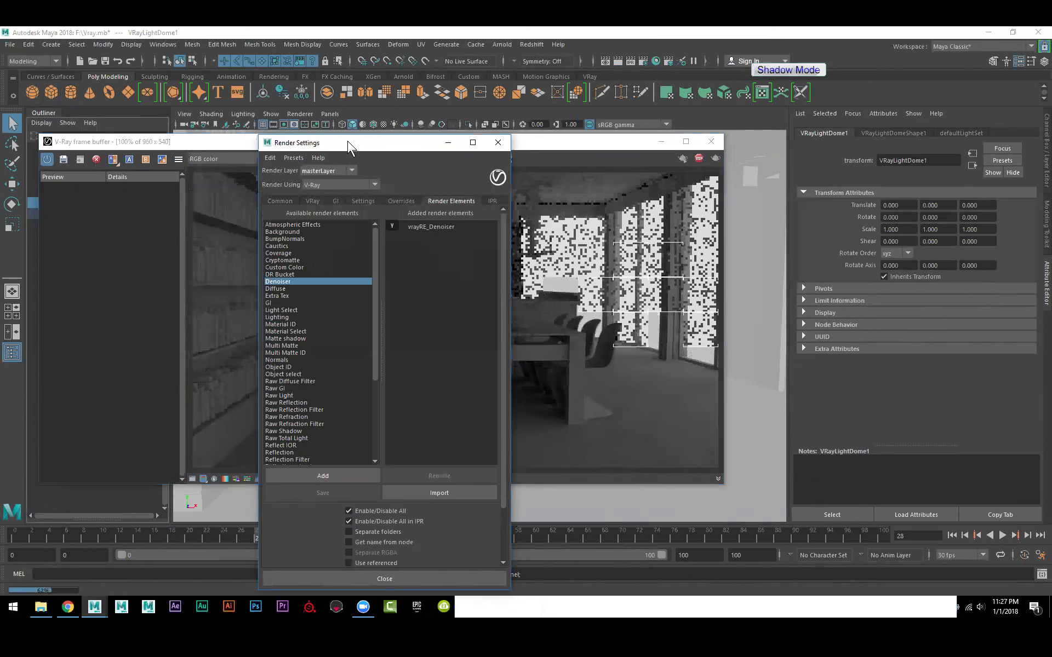
left_click_drag(348, 143, 803, 186)
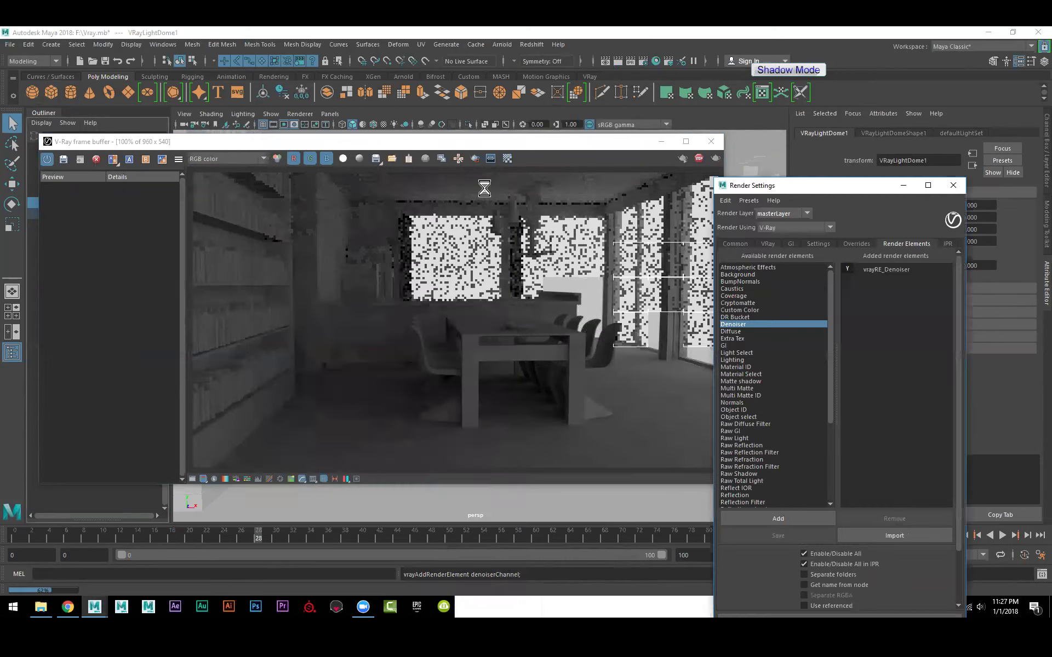
left_click(220, 158)
left_click(219, 159)
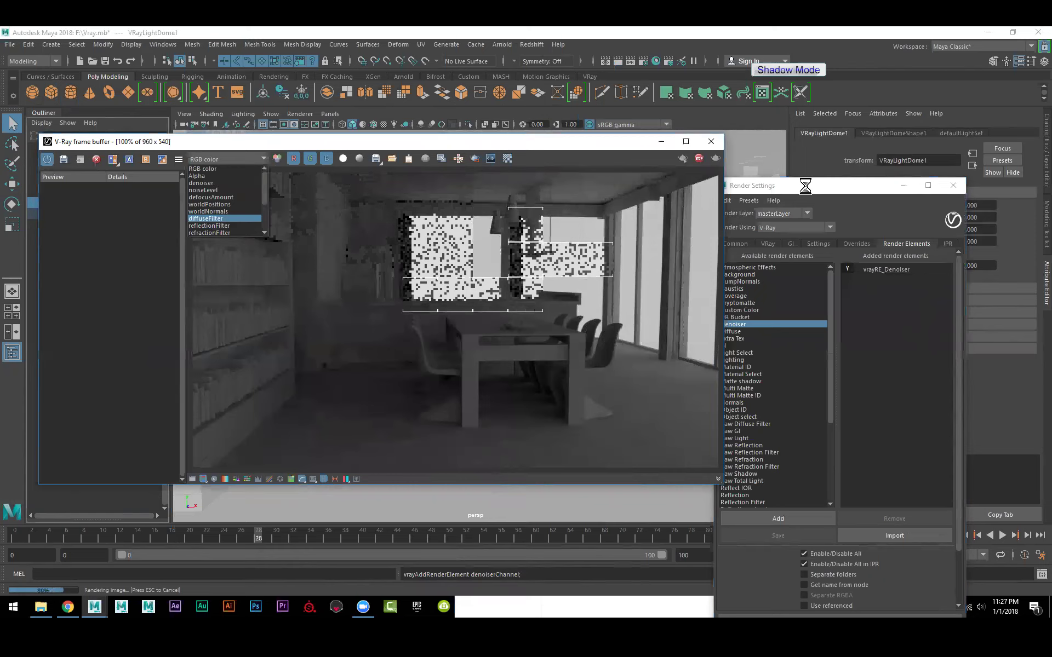
left_click(368, 141)
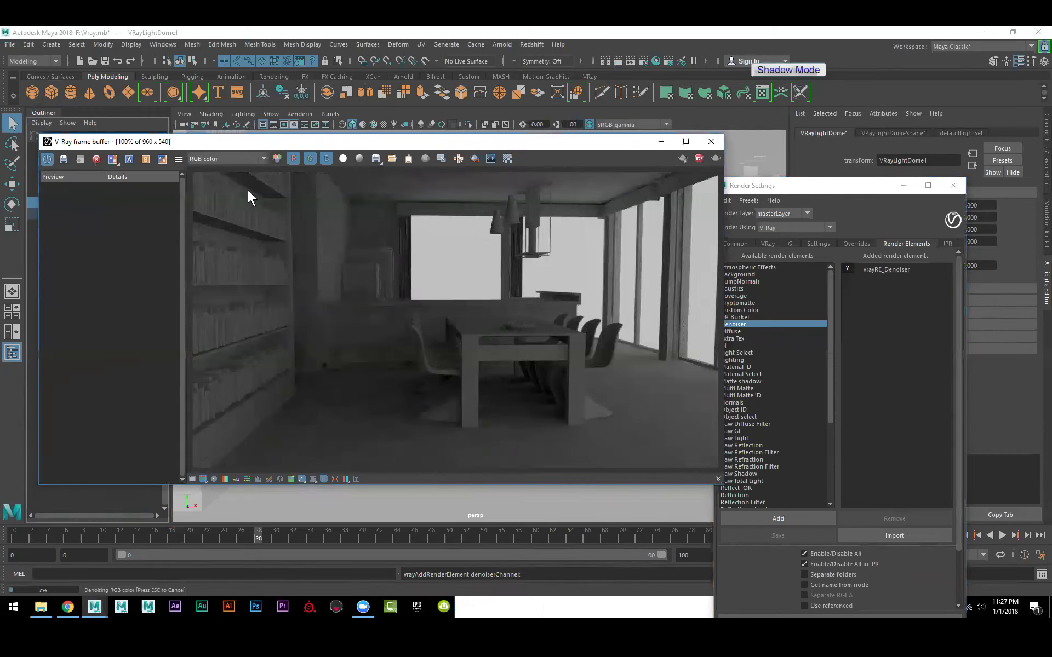
Step: Compare the denoiser, RGB color and effectsResult channels in the frame buffer, finishing on the denoiser channel
left_click(207, 159)
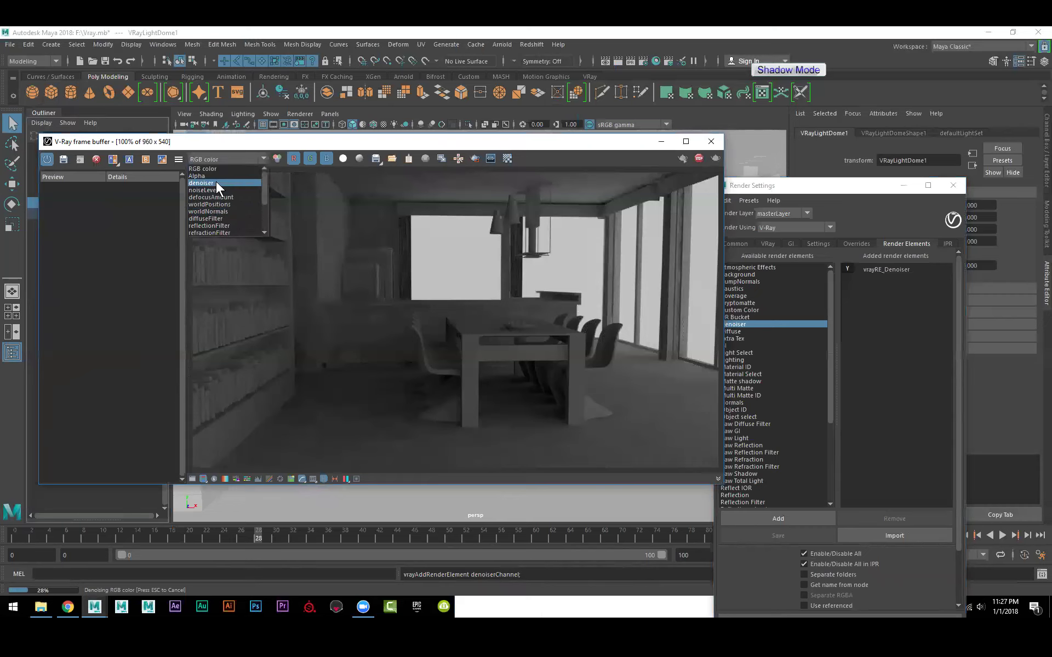
left_click(216, 182)
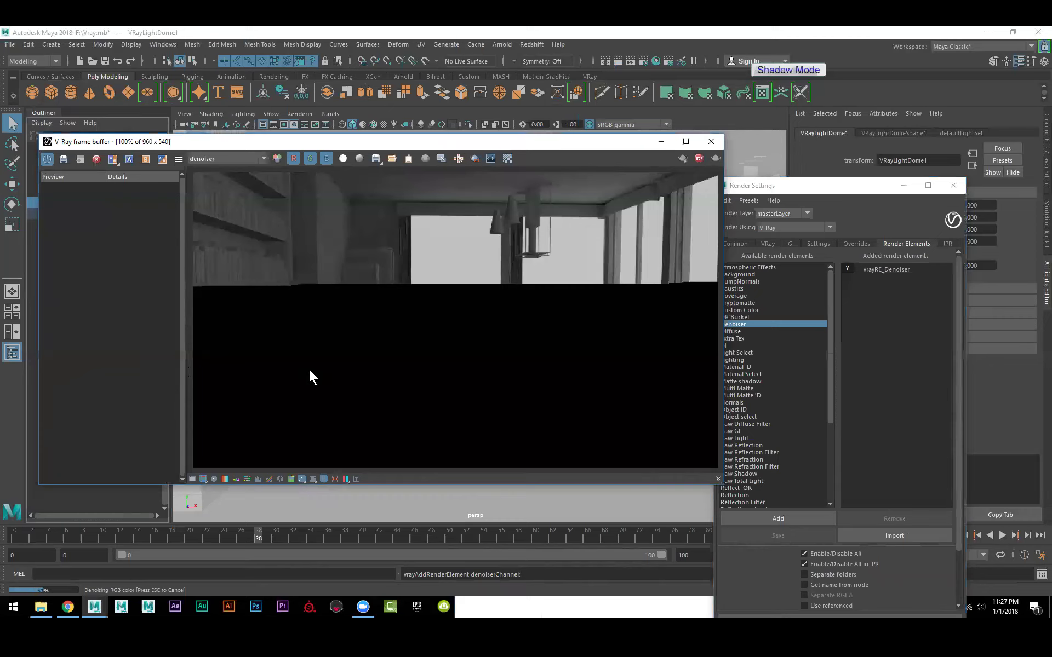
left_click(230, 160)
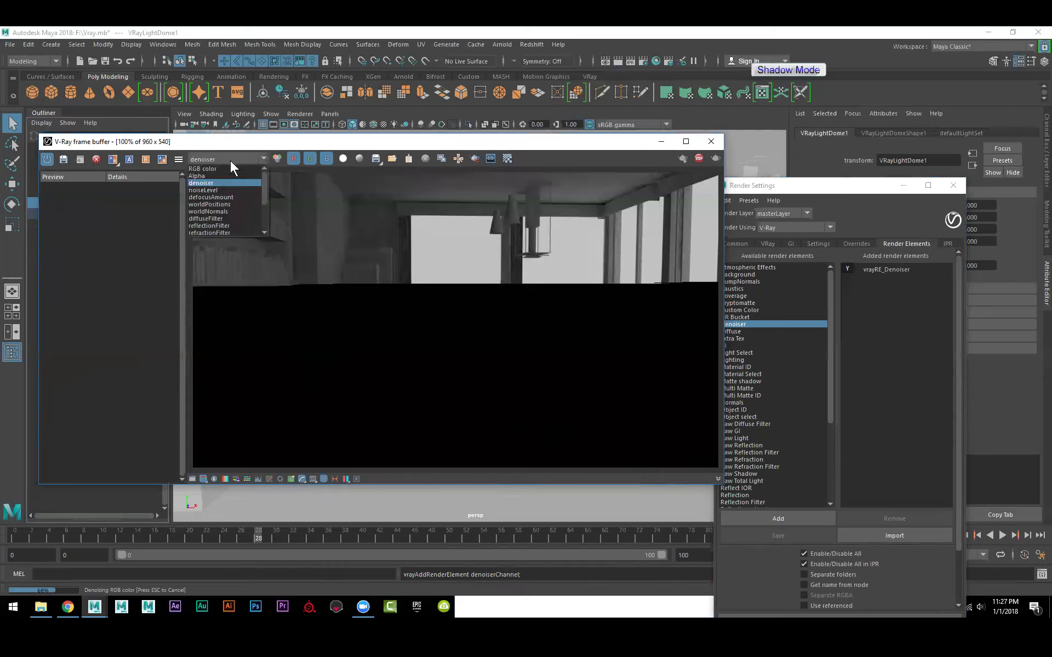
left_click(230, 167)
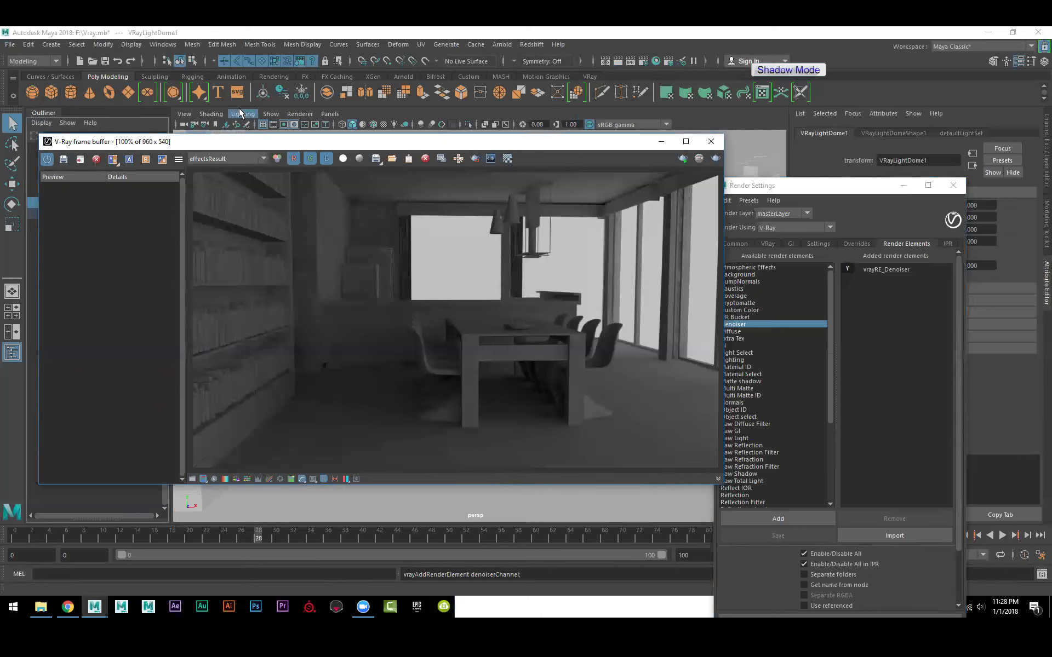
left_click(235, 159)
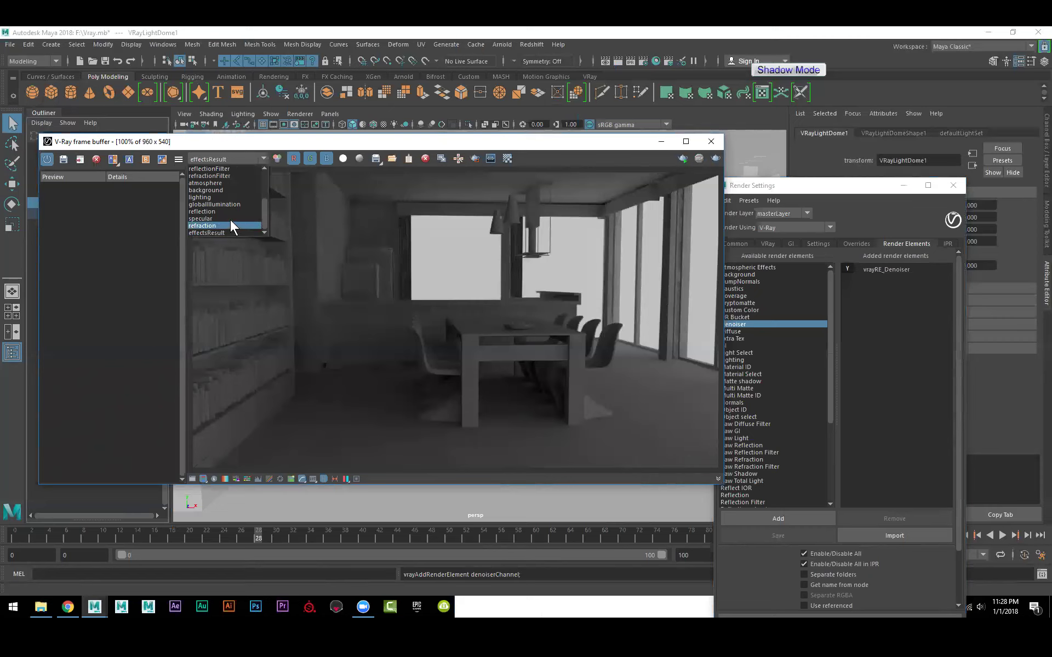
scroll(230, 202, "up", 3)
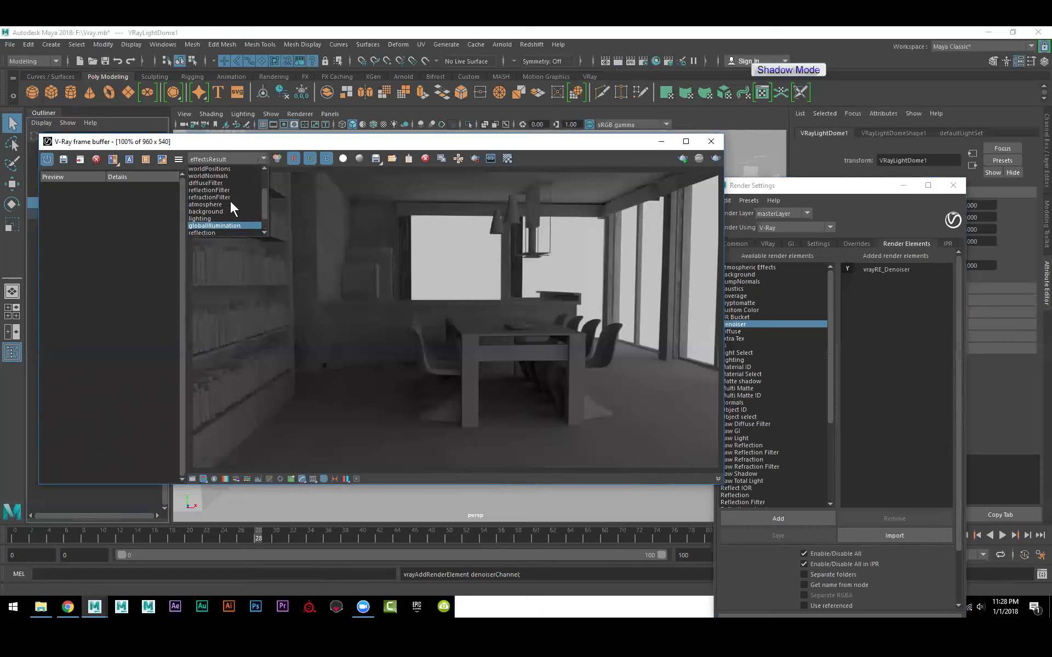
left_click(231, 183)
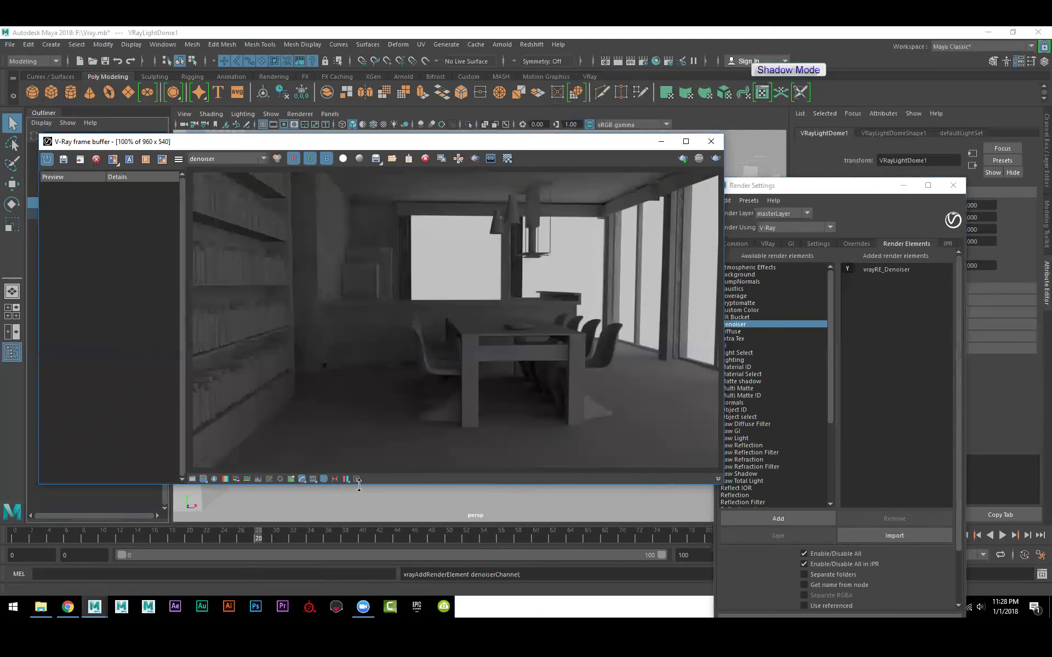
Step: Open the Script Editor to examine its command history, alternating with the rendered image in the frame buffer
left_click(1042, 574)
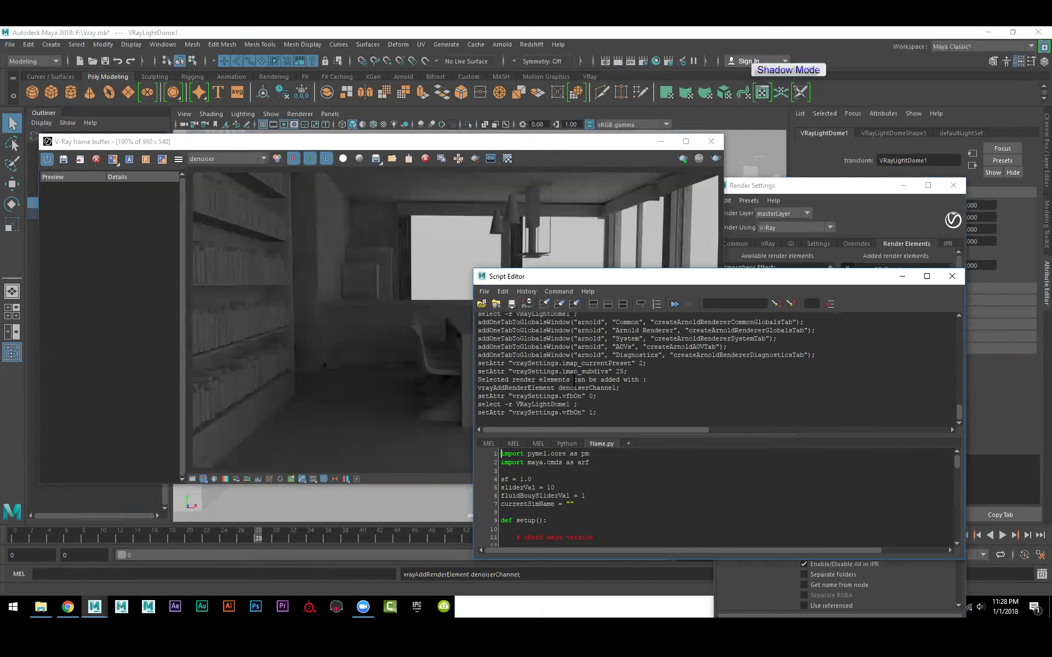
left_click(555, 143)
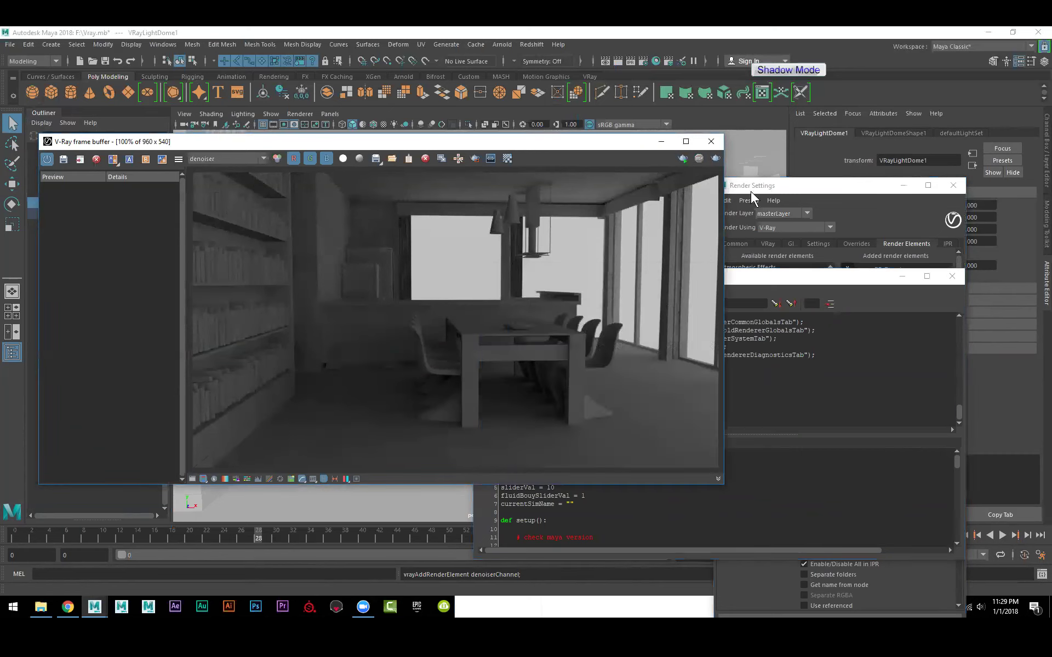
left_click(756, 277)
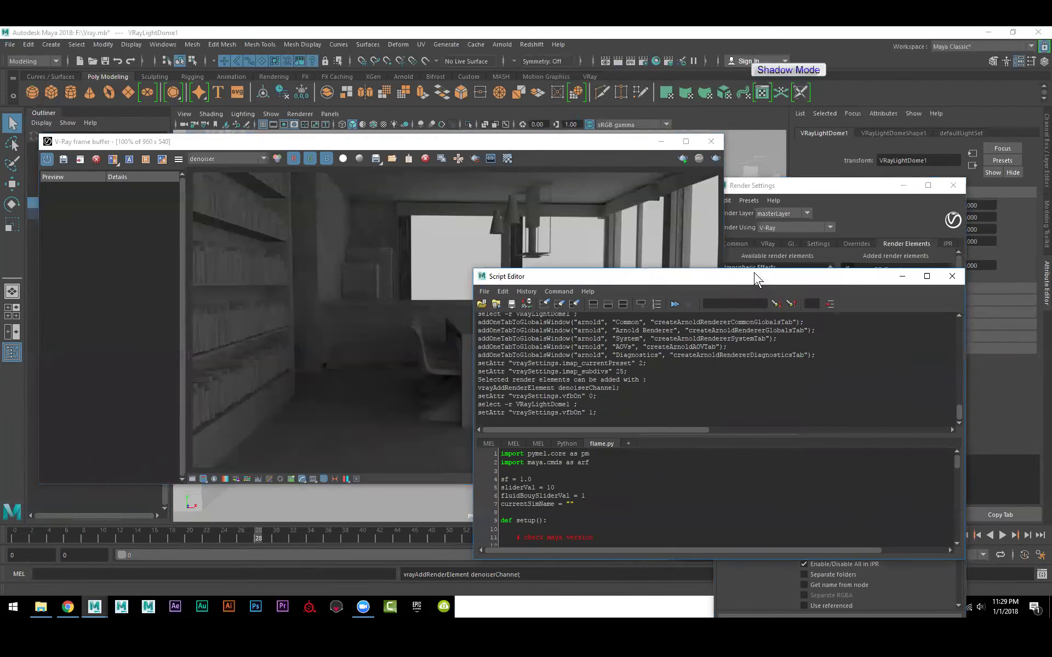
Step: Close the Script Editor and review the V-Ray GI, Settings and Overrides options in Render Settings against the rendered image
left_click_drag(756, 276, 744, 255)
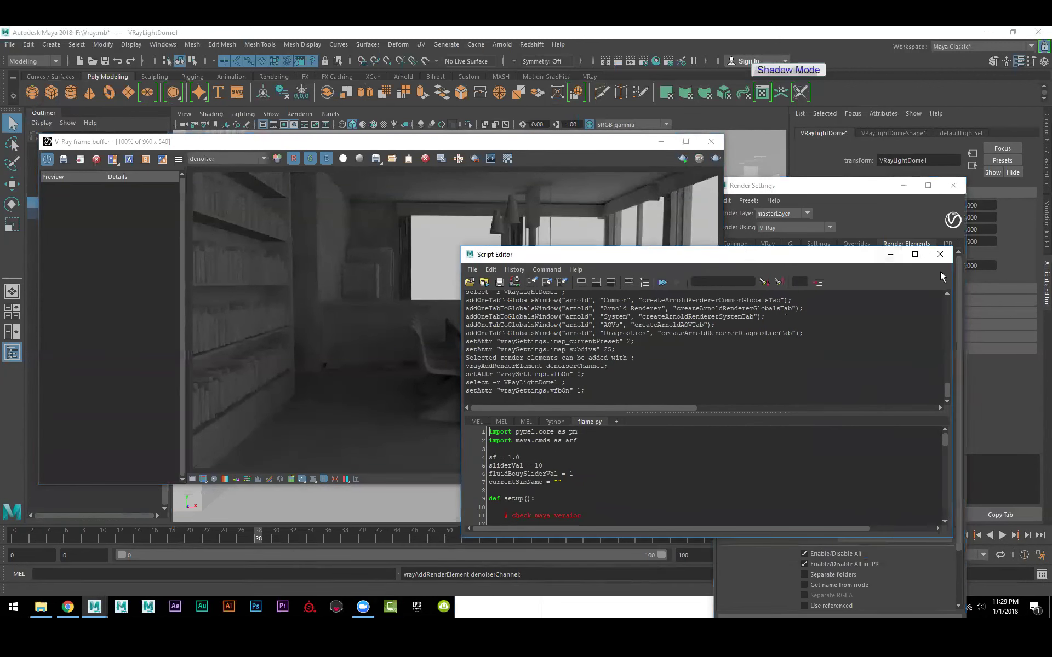
left_click(943, 254)
left_click(846, 186)
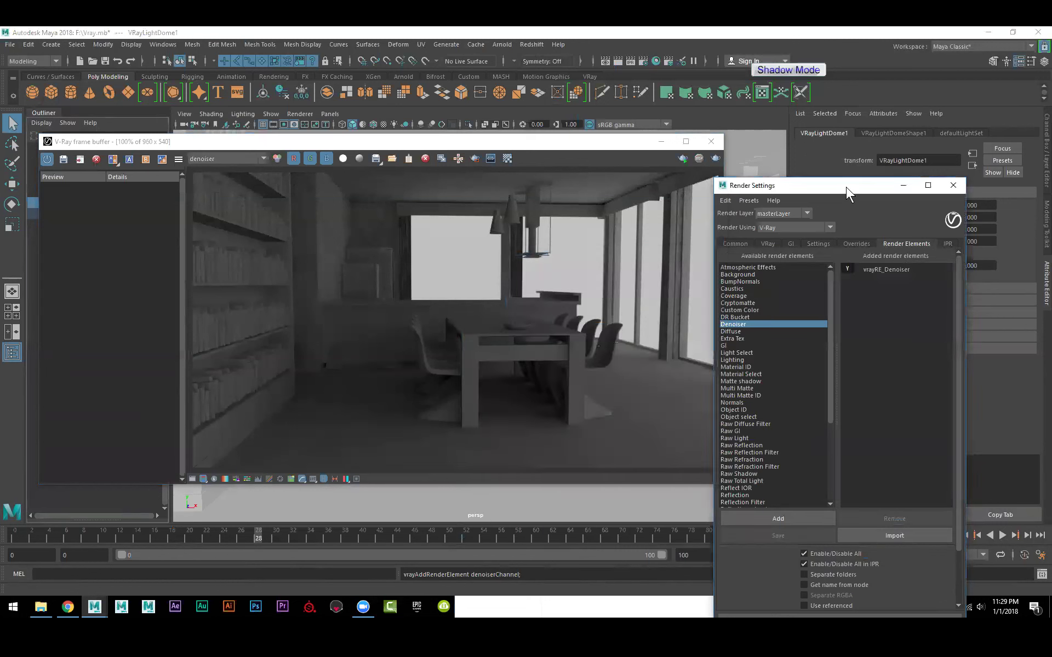
left_click(790, 244)
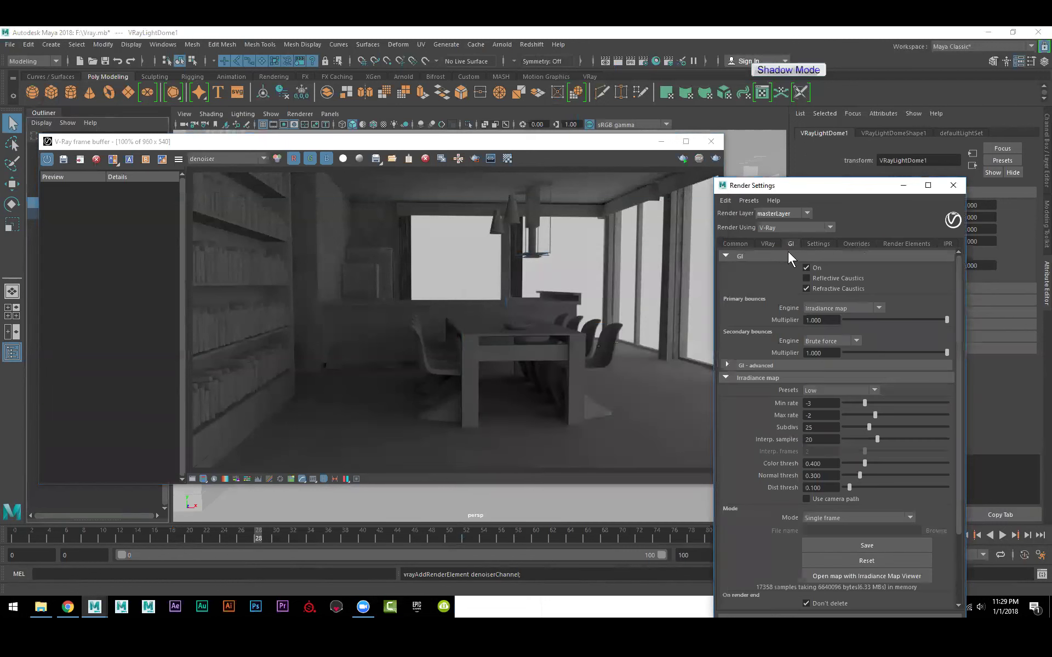
left_click(819, 244)
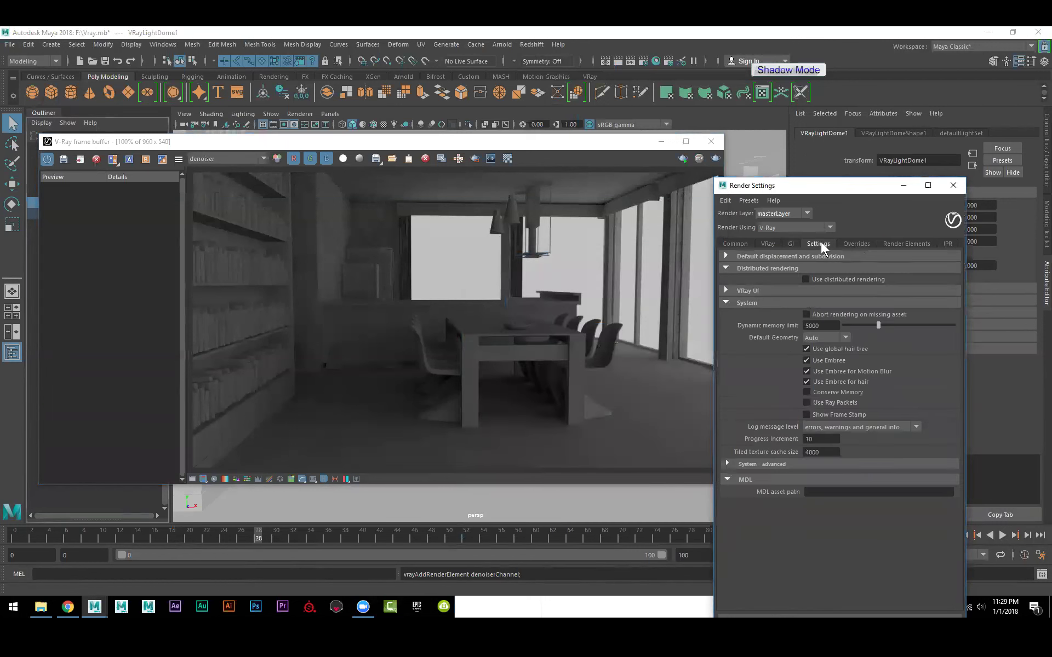
left_click(852, 245)
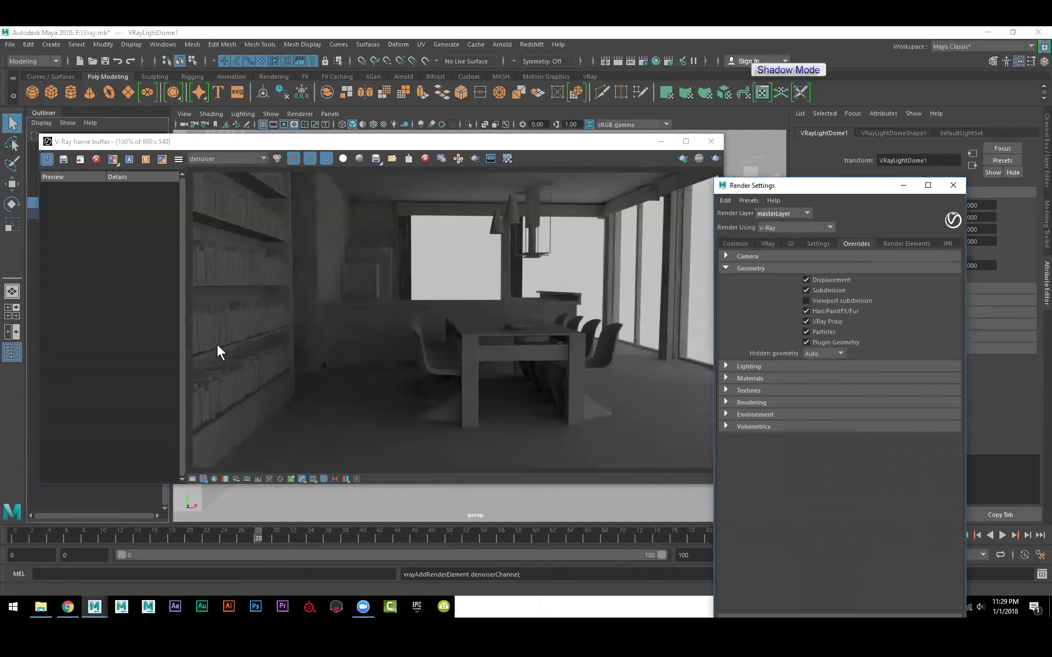
left_click(304, 145)
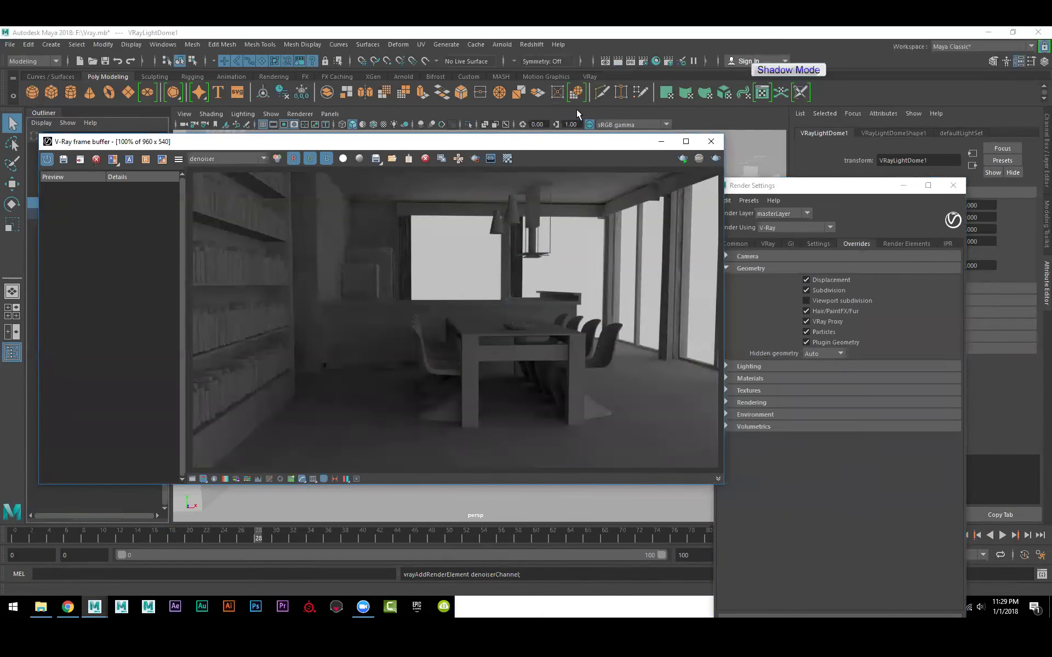
Step: Open the Render View, switch its renderer to Redshift and render the interior
left_click(606, 61)
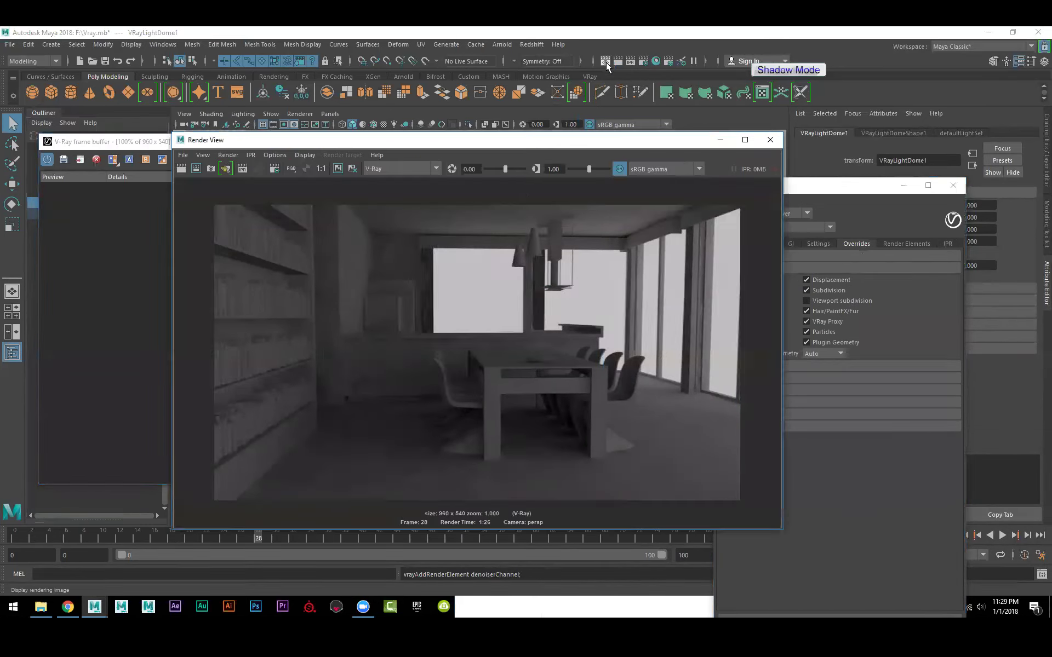
left_click(392, 168)
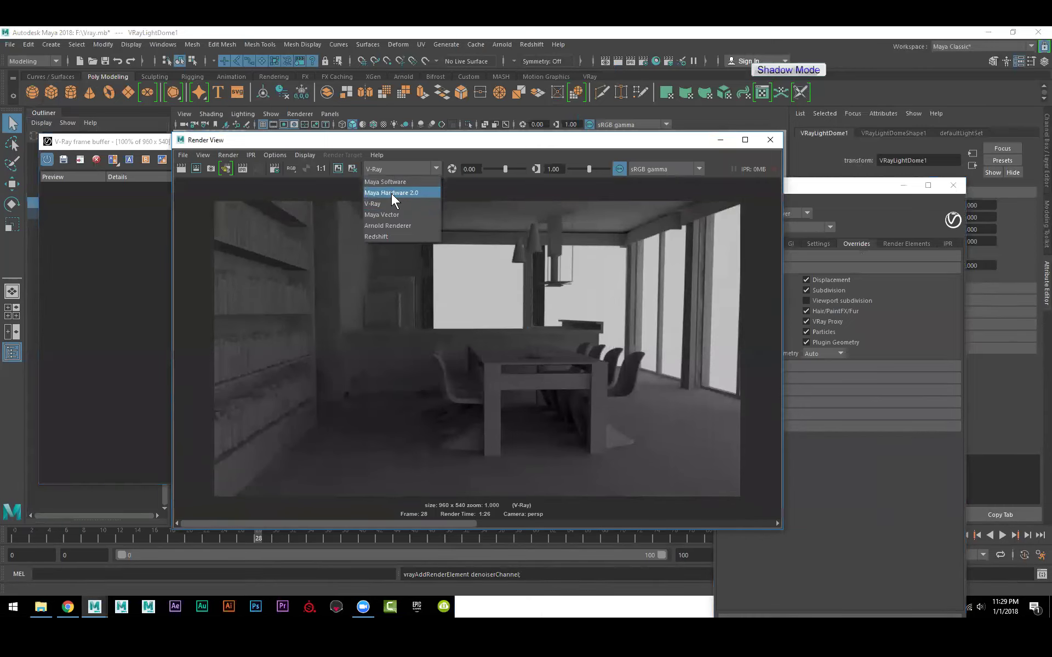
left_click(389, 235)
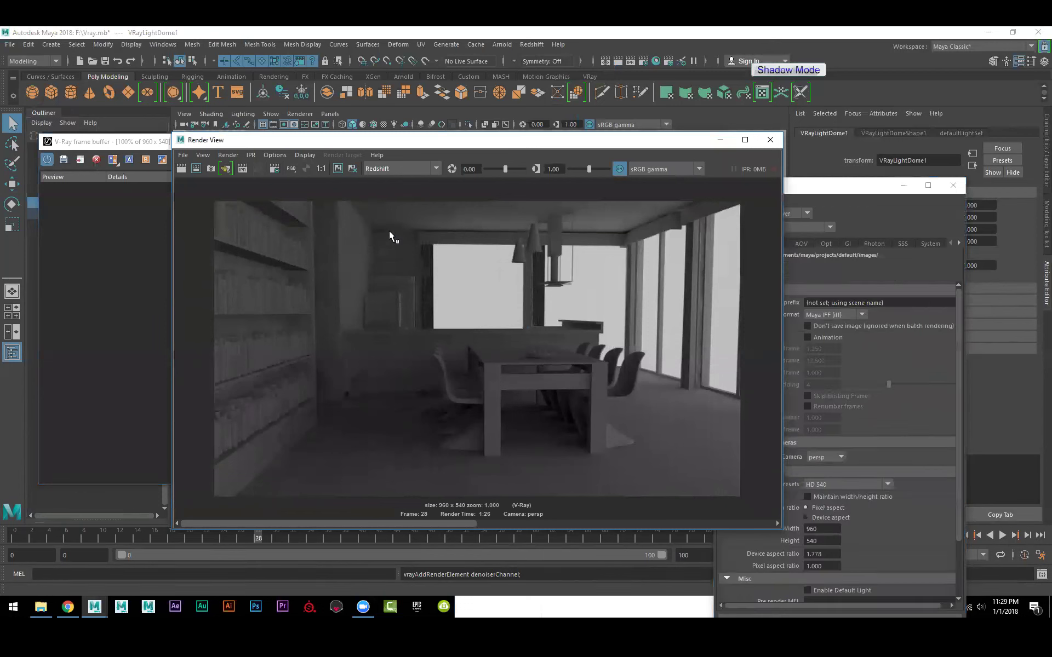
left_click(181, 168)
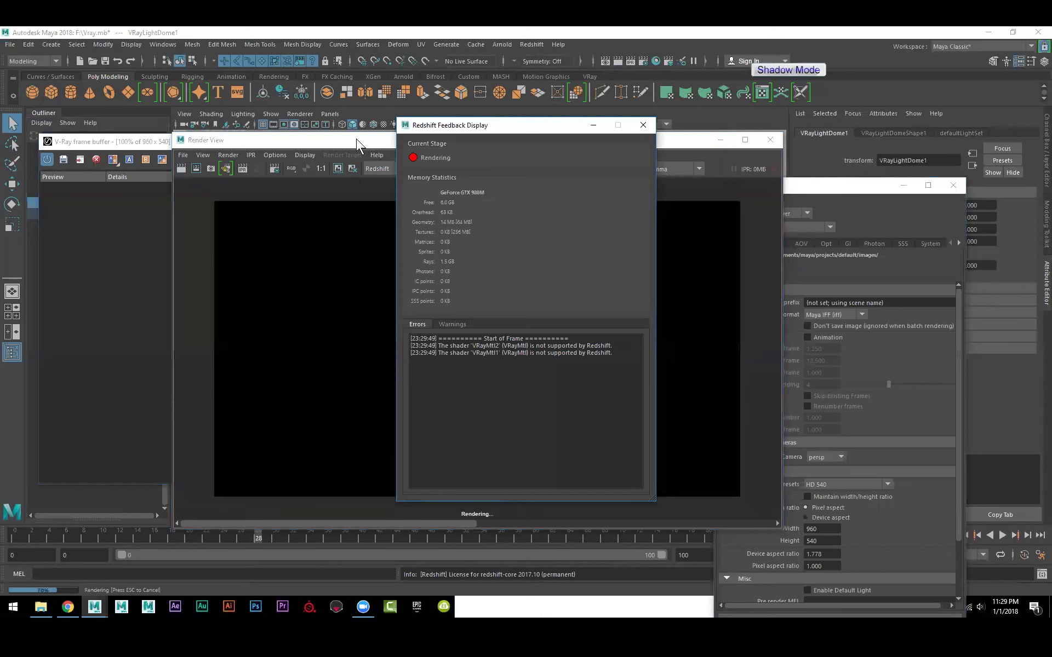
left_click(356, 139)
Step: Add a Redshift Dome Light to the scene and render the interior again
left_click(531, 44)
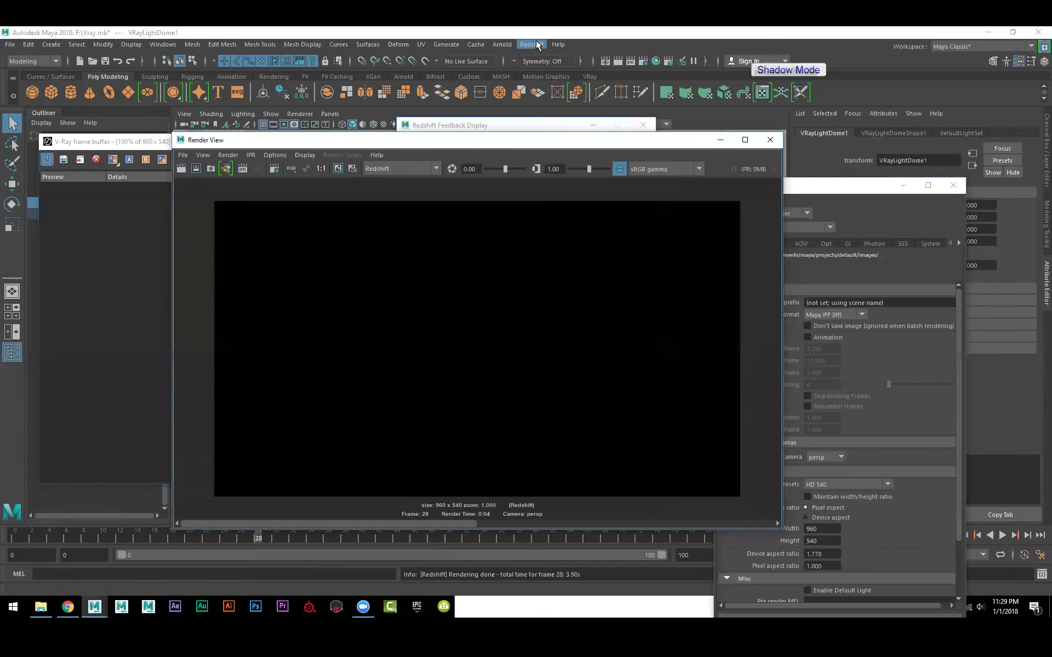
mouse_move(547, 119)
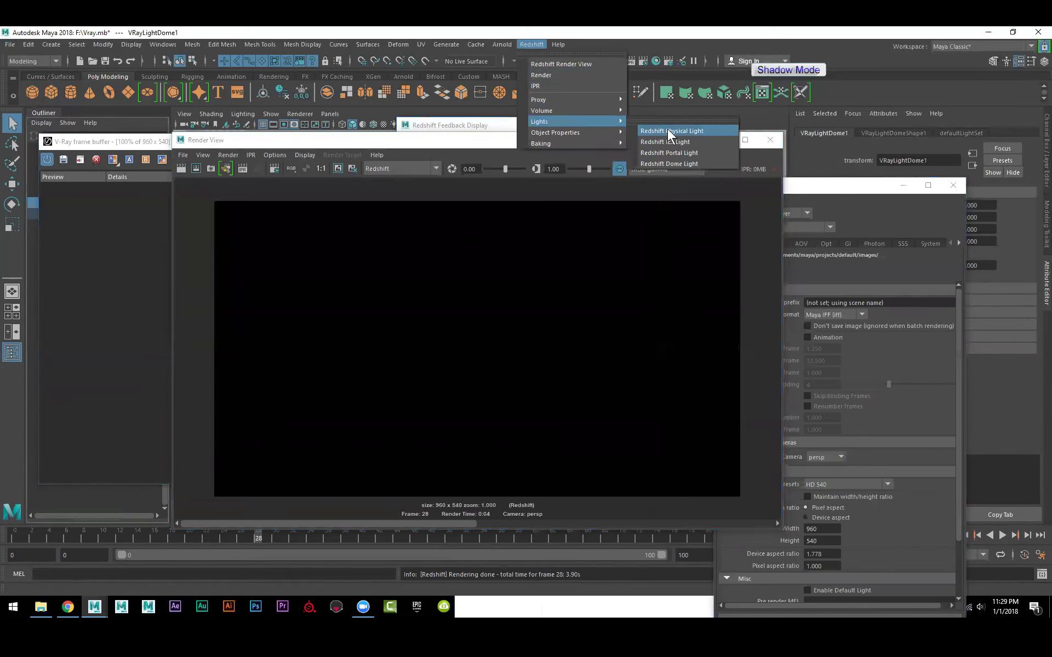
left_click(687, 163)
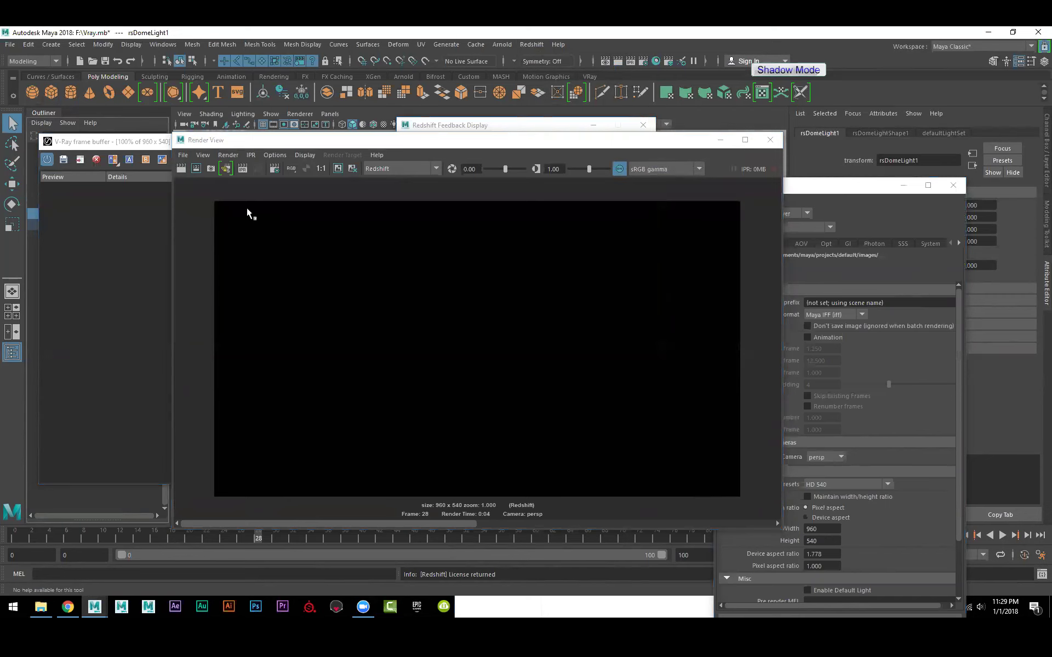
left_click(179, 167)
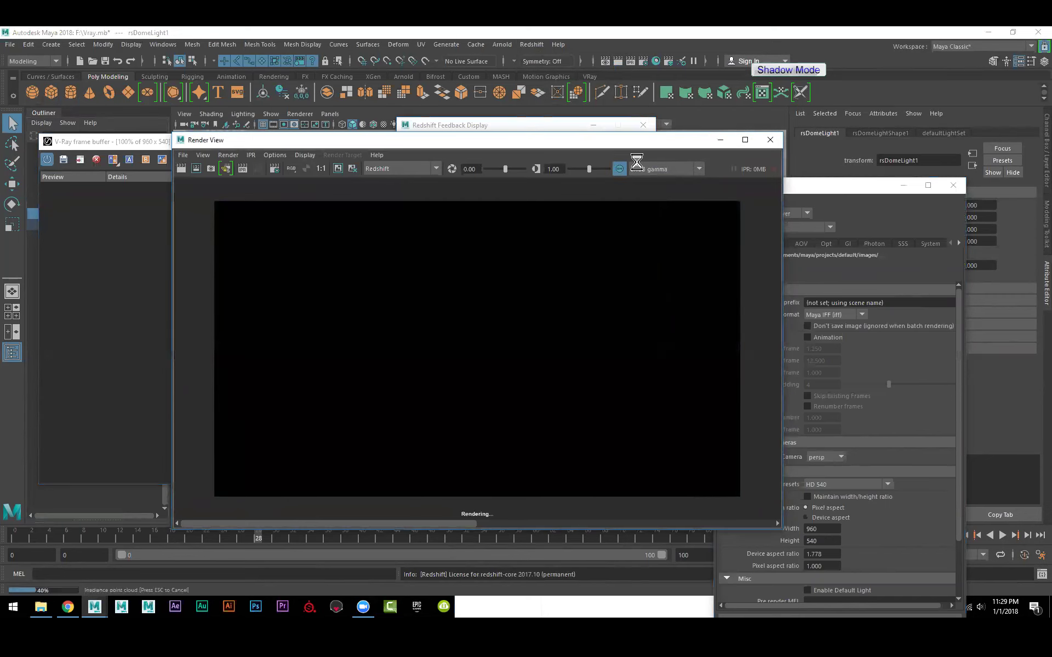
Step: Display the Redshift dome light's shape attributes and uncover the viewport, closing Render Settings and the V-Ray frame buffer and moving the other windows aside
left_click(962, 186)
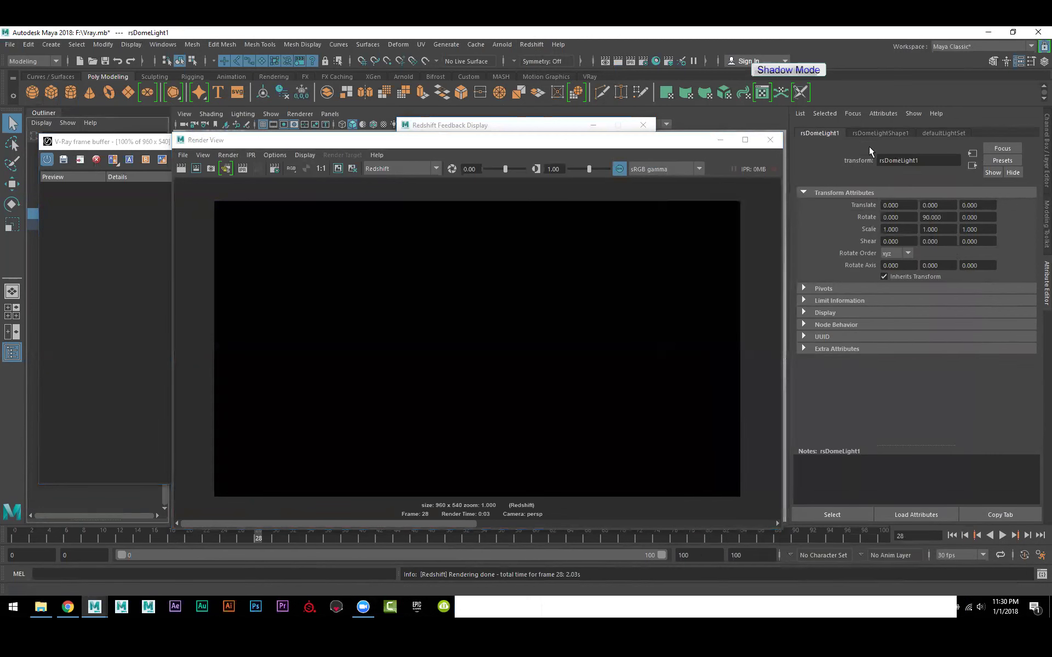
left_click(861, 132)
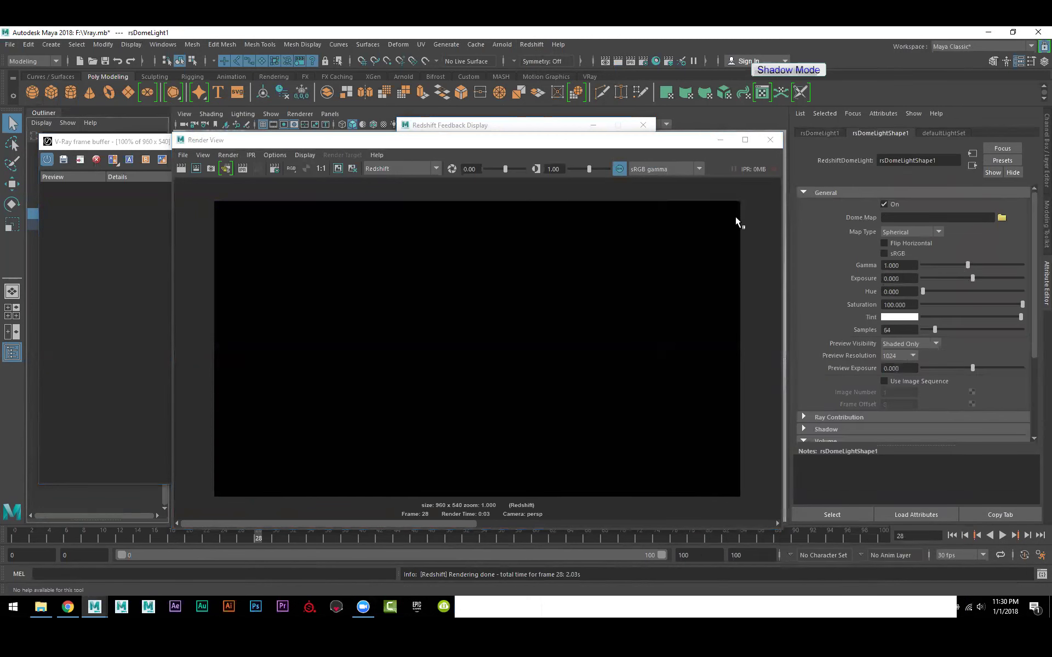
left_click_drag(691, 141, 427, 314)
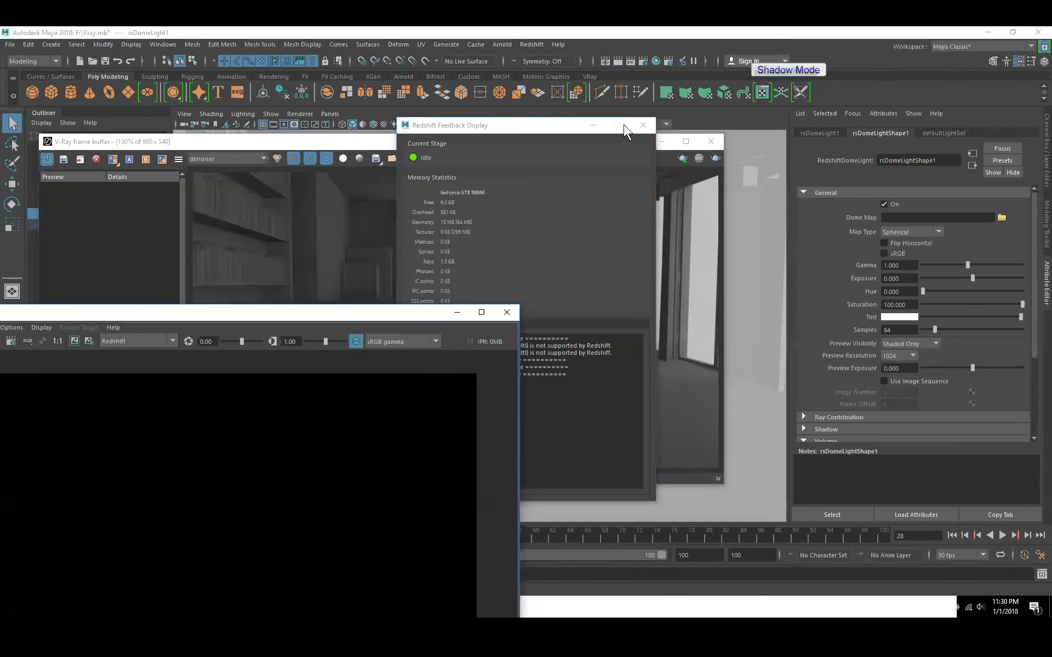
left_click(545, 134)
left_click_drag(545, 134, 640, 429)
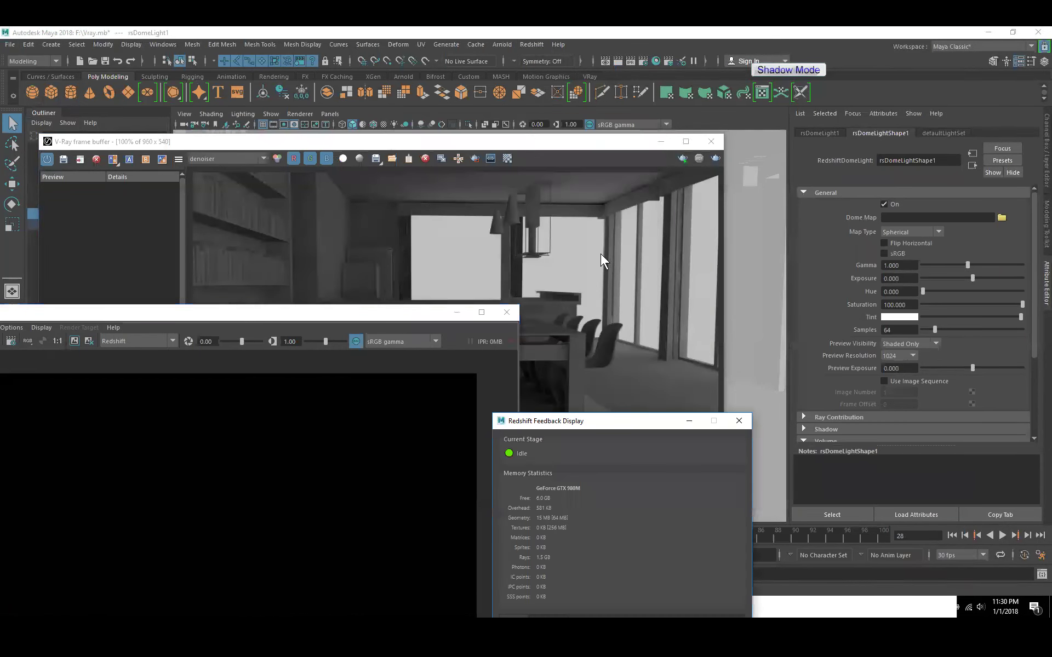
left_click(575, 235)
left_click(716, 143)
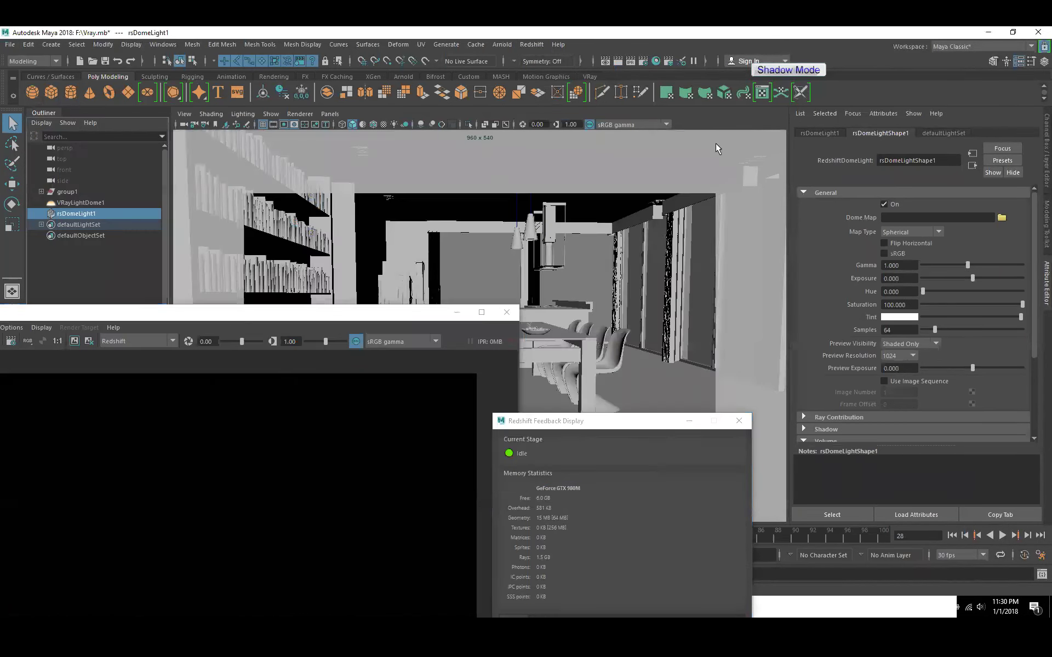
Step: Select all objects in the scene and assign a new Blinn material to replace the V-Ray materials
left_click(591, 265)
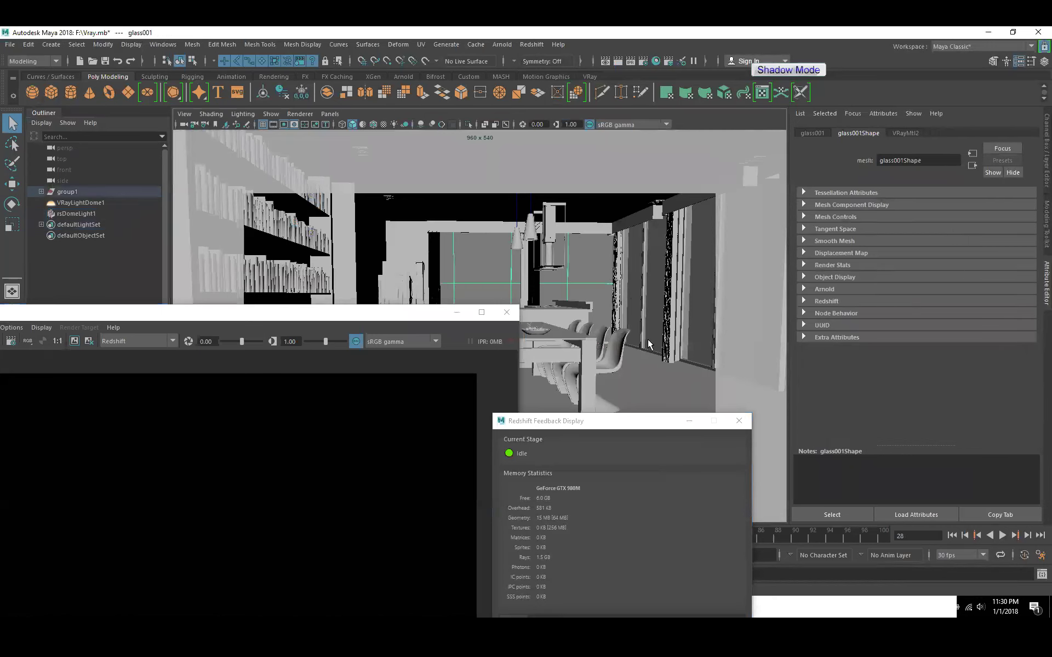
left_click(707, 228)
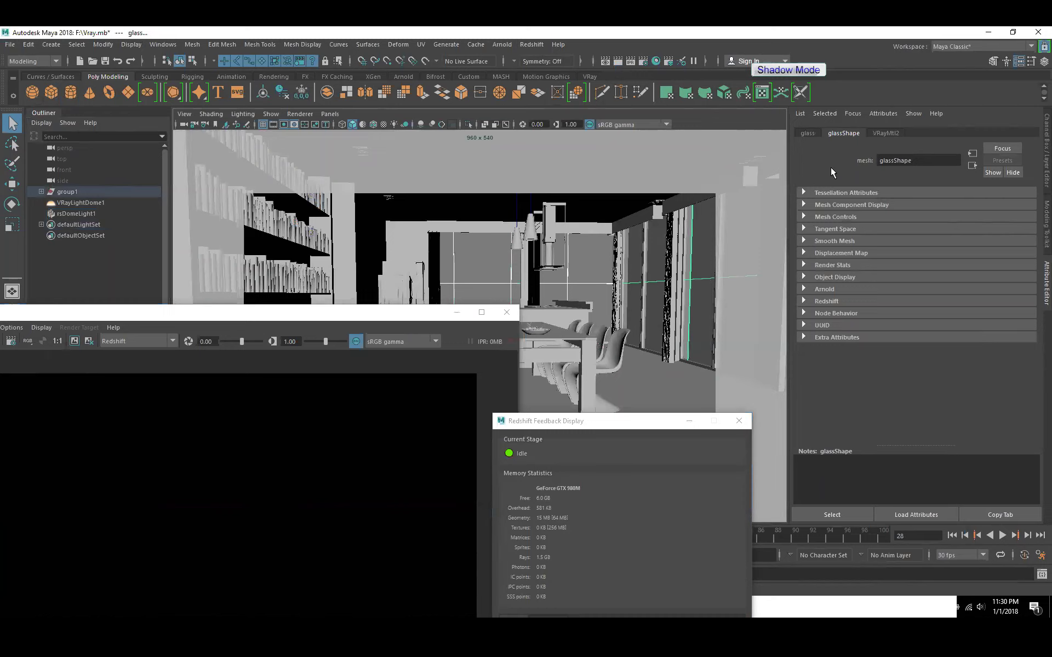
right_click(632, 251)
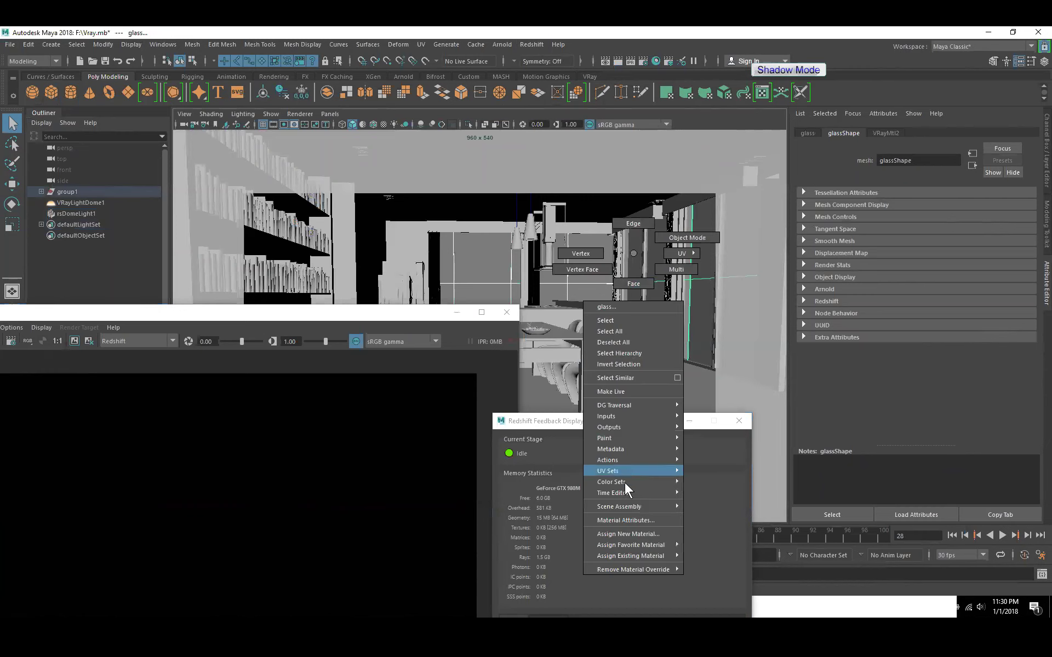
mouse_move(637, 545)
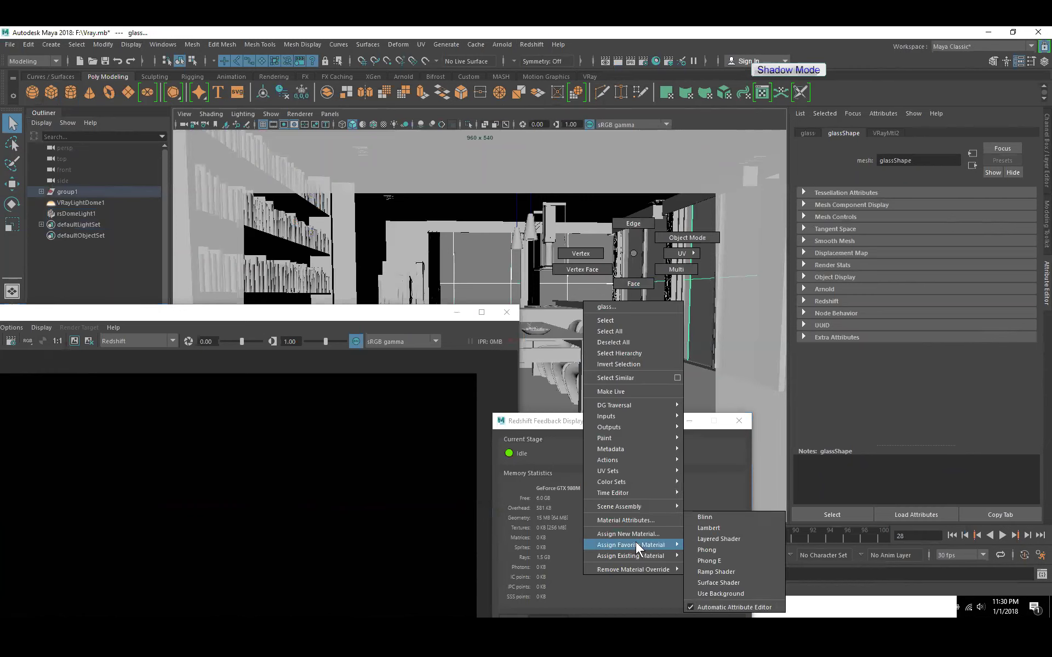
left_click(619, 332)
right_click(652, 258)
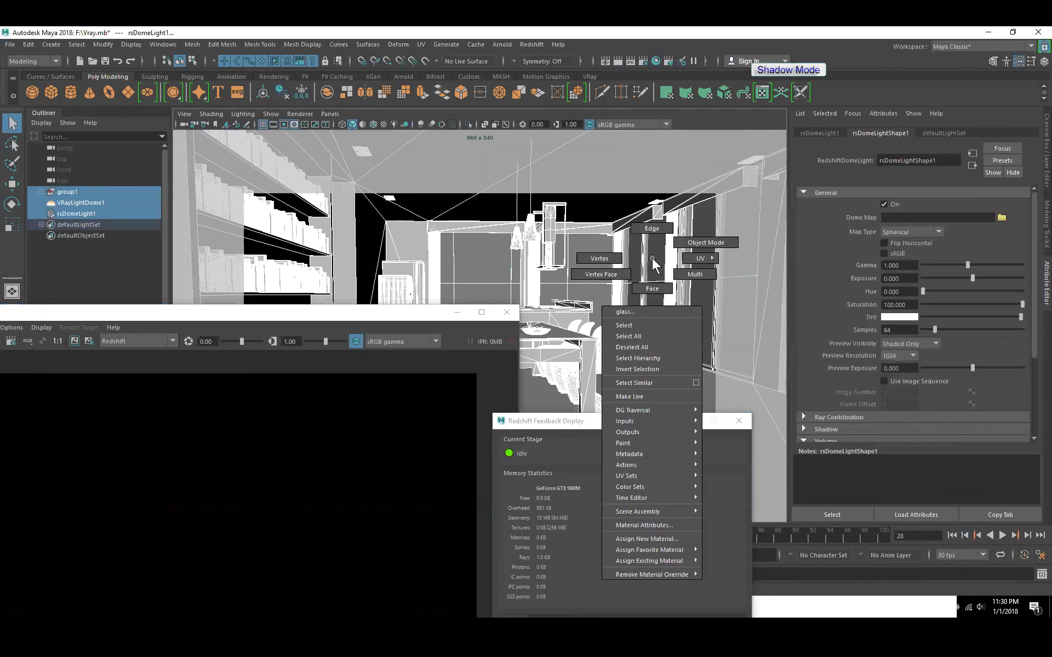
mouse_move(663, 549)
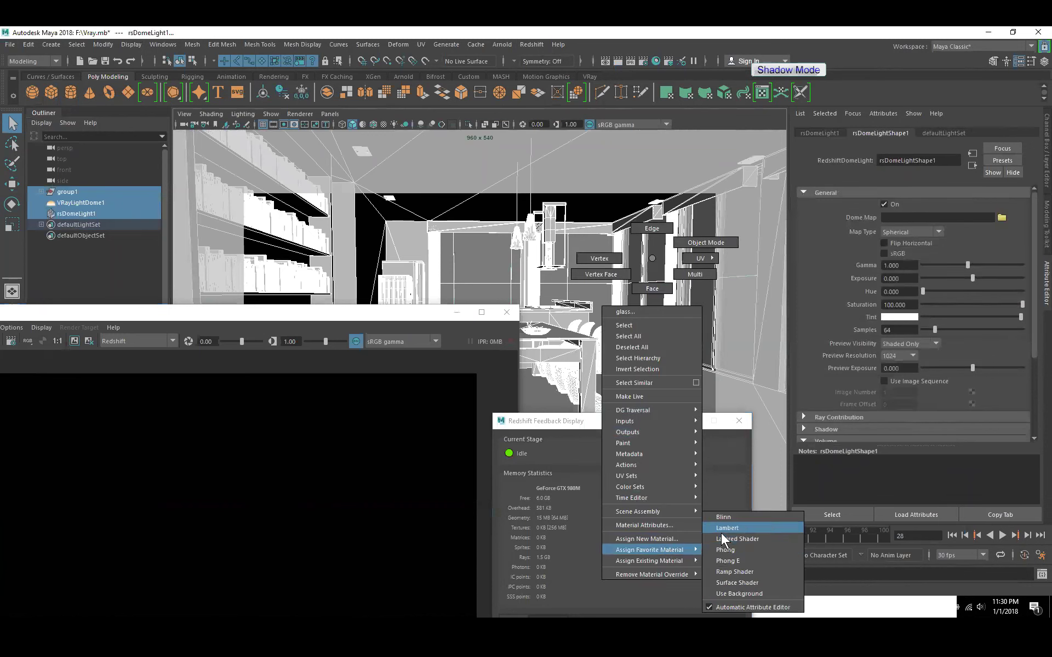
left_click(737, 516)
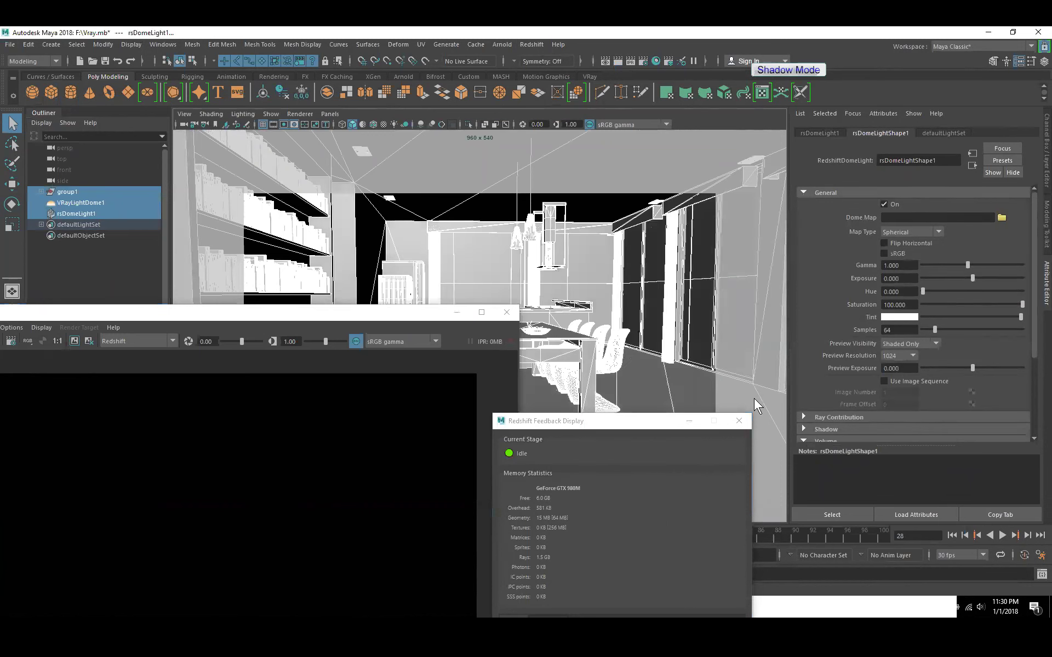
Step: Assign a separate Blinn material to the window glass panes and raise its transparency to about the middle of the range
left_click(698, 248)
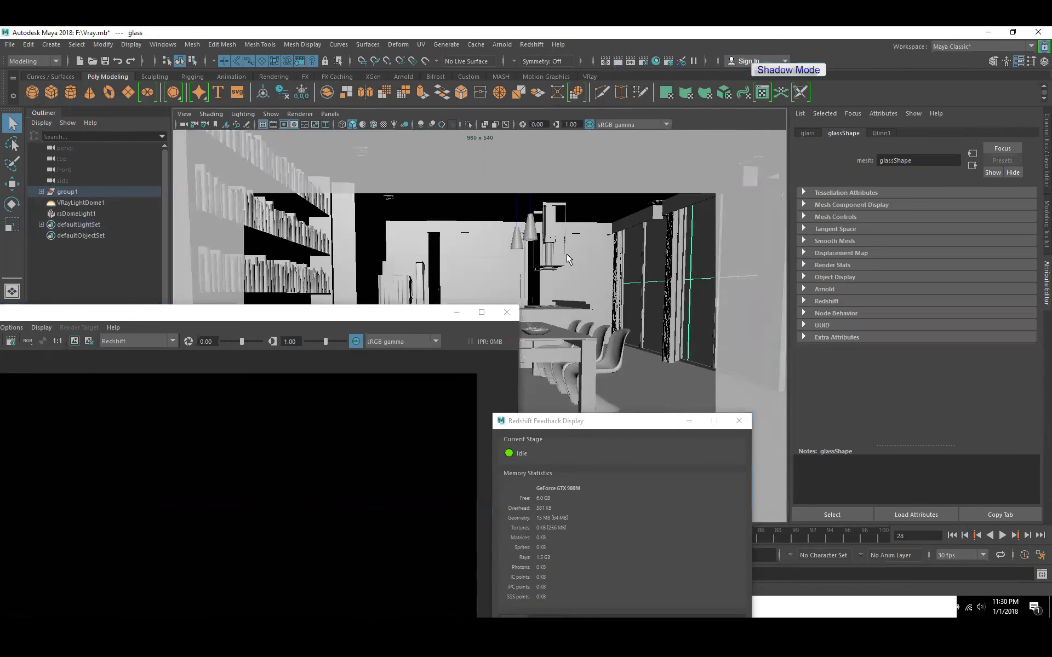
left_click(589, 254)
right_click_drag(588, 255, 672, 520)
left_click_drag(922, 268, 965, 268)
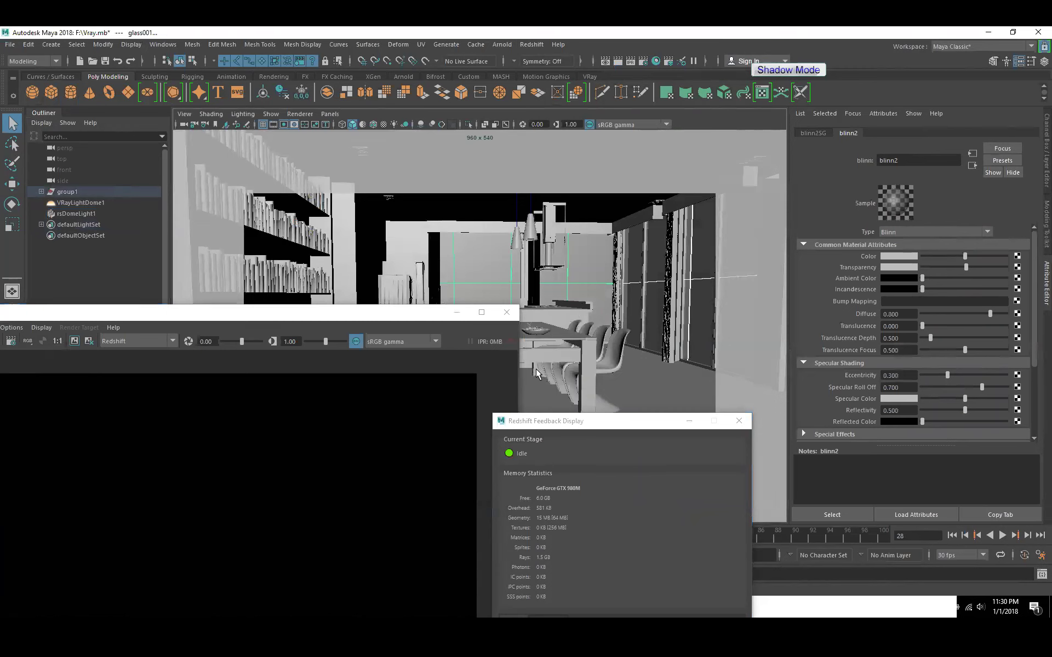
Step: Render the interior again with Redshift in the Render View and delete VRayLightDome1 from the scene
left_click_drag(399, 317, 583, 179)
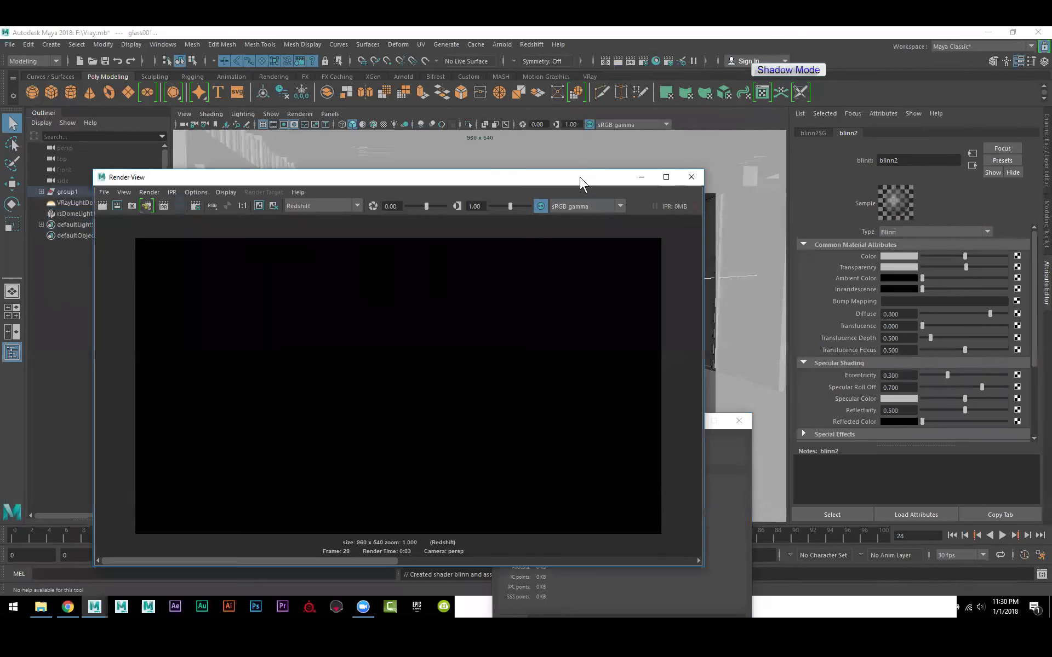
left_click(104, 207)
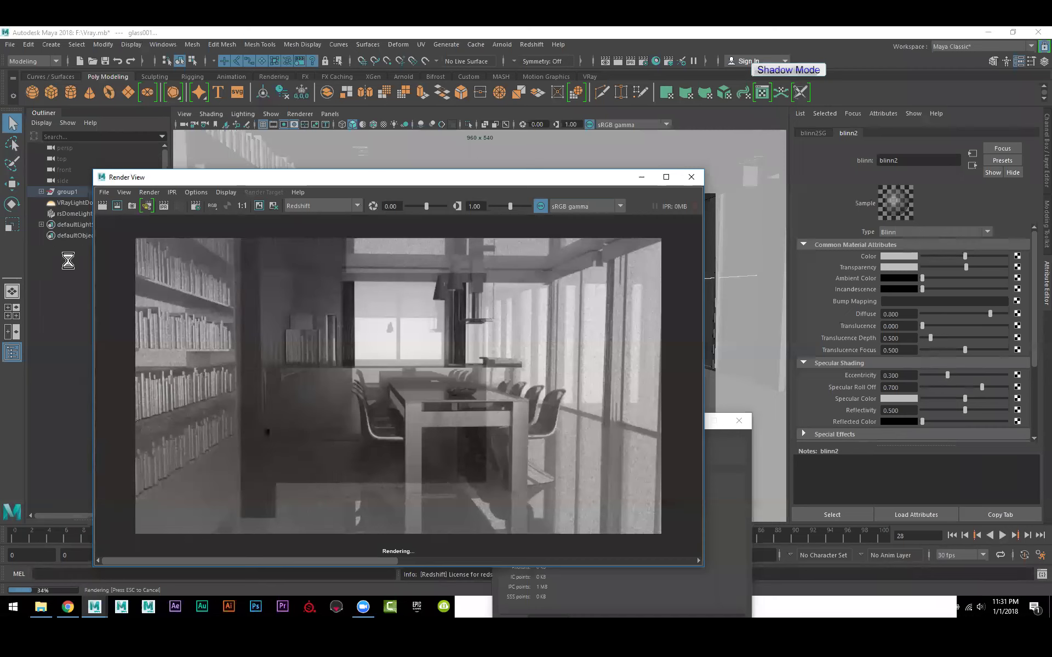
left_click(72, 203)
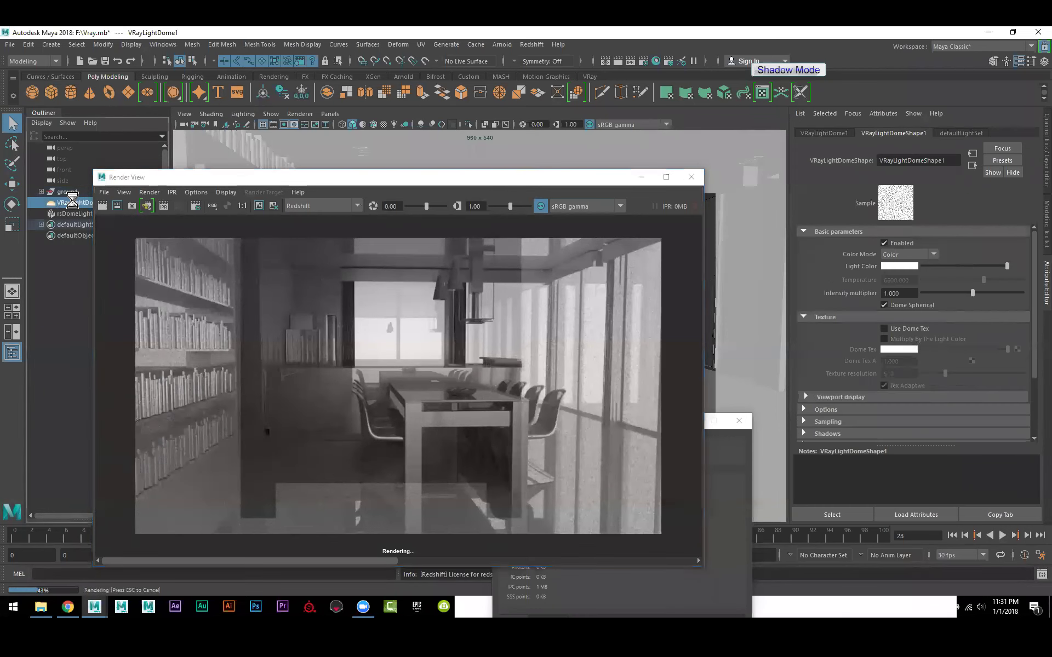
key("Delete")
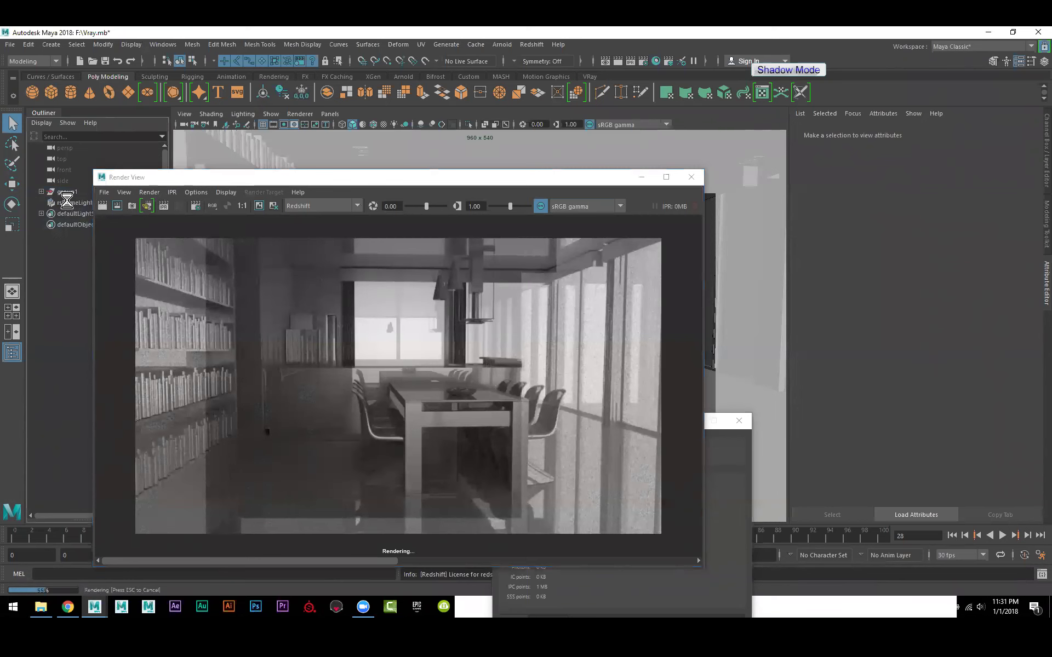
Step: Select the Redshift dome light and set the primary GI engine to Irradiance Cache in the render settings
left_click(68, 202)
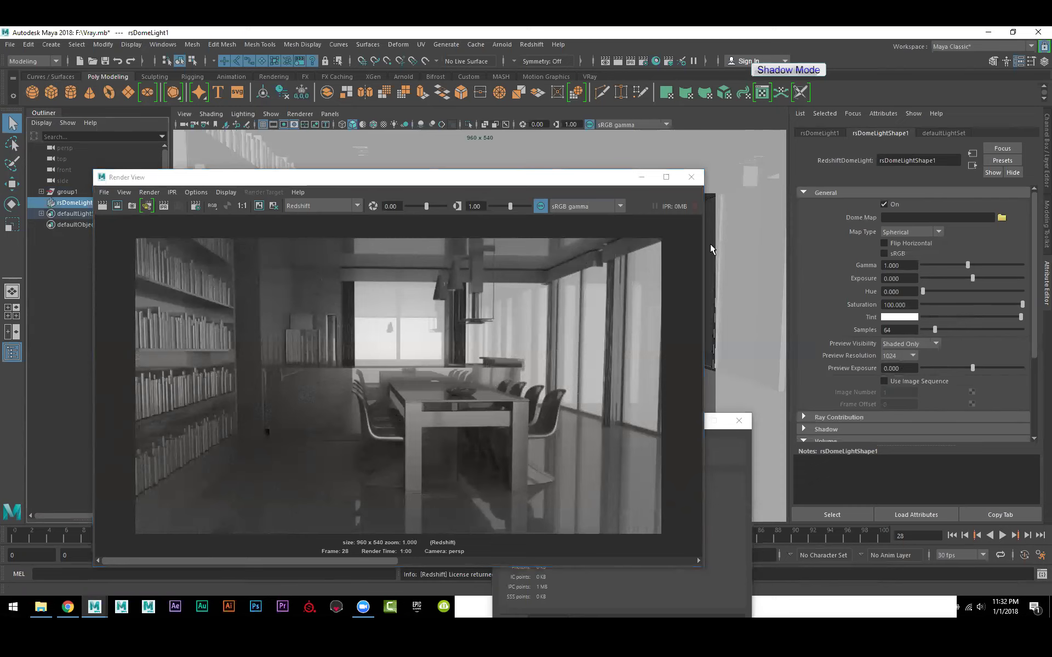
left_click(645, 62)
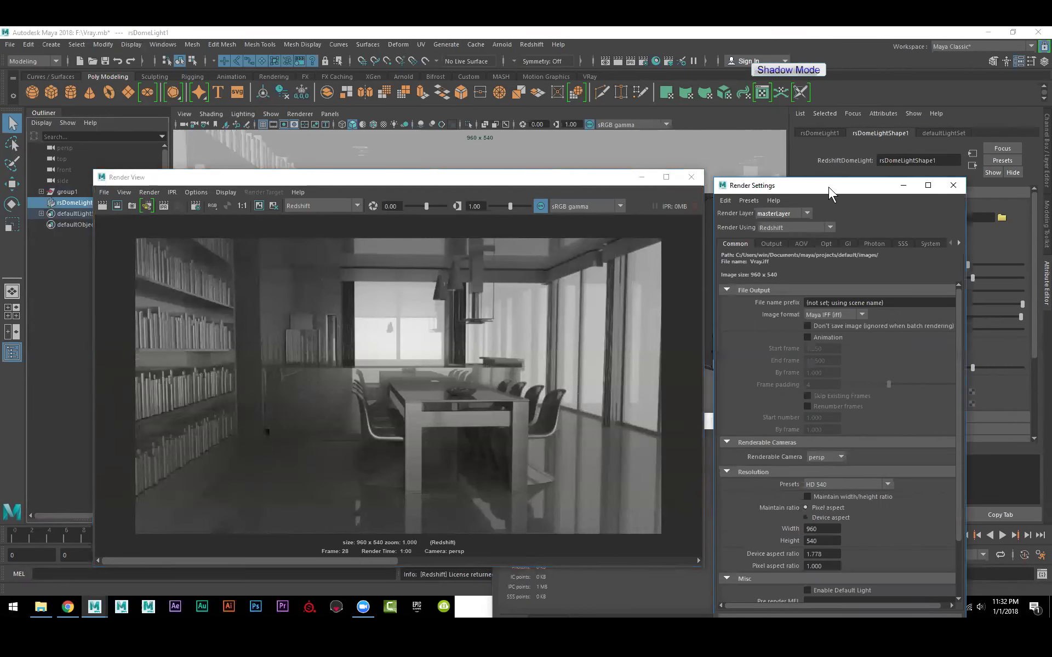
left_click_drag(828, 186, 593, 147)
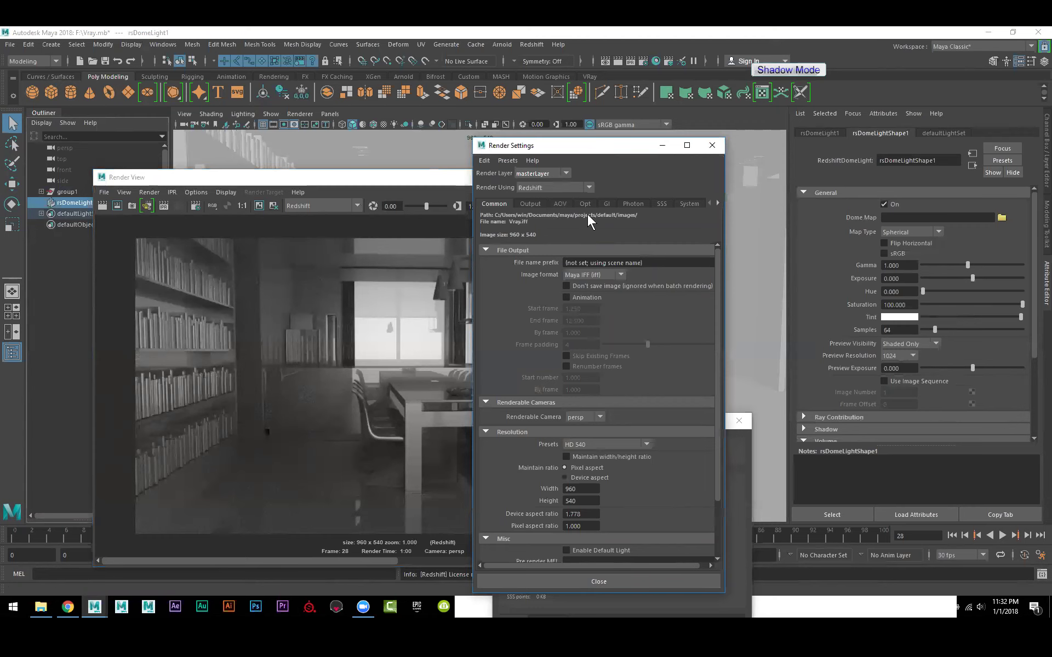
left_click(605, 204)
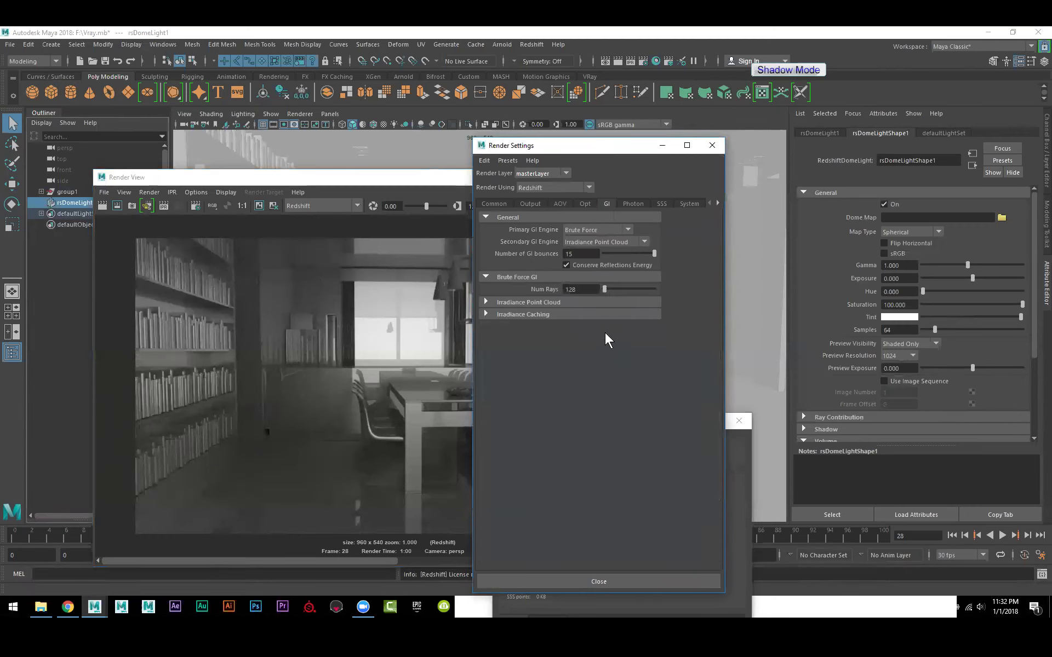
left_click(596, 228)
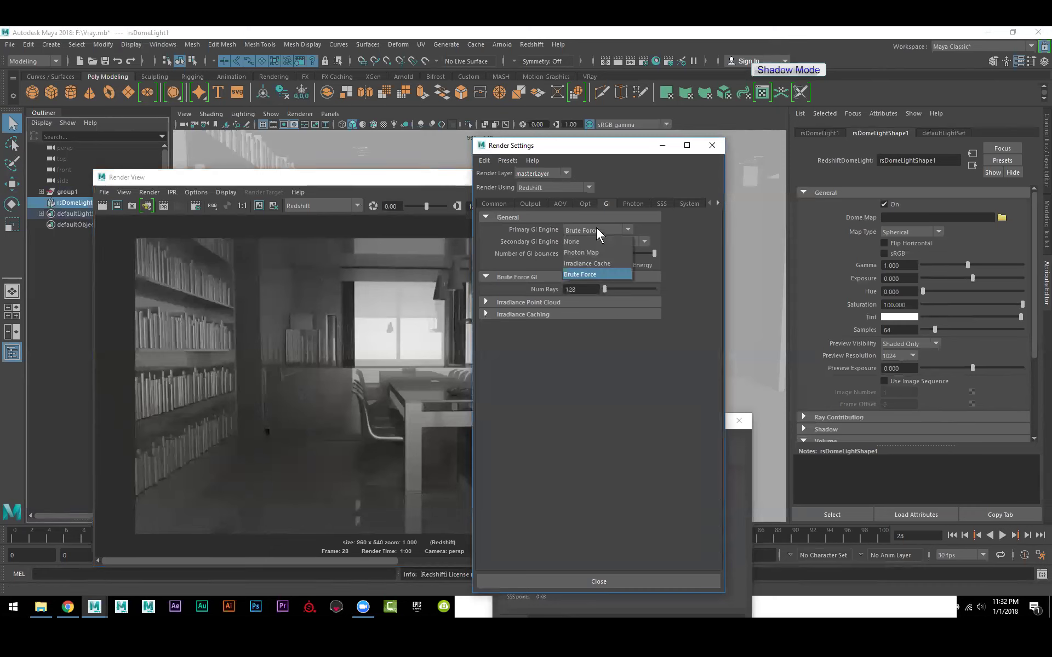
left_click(596, 264)
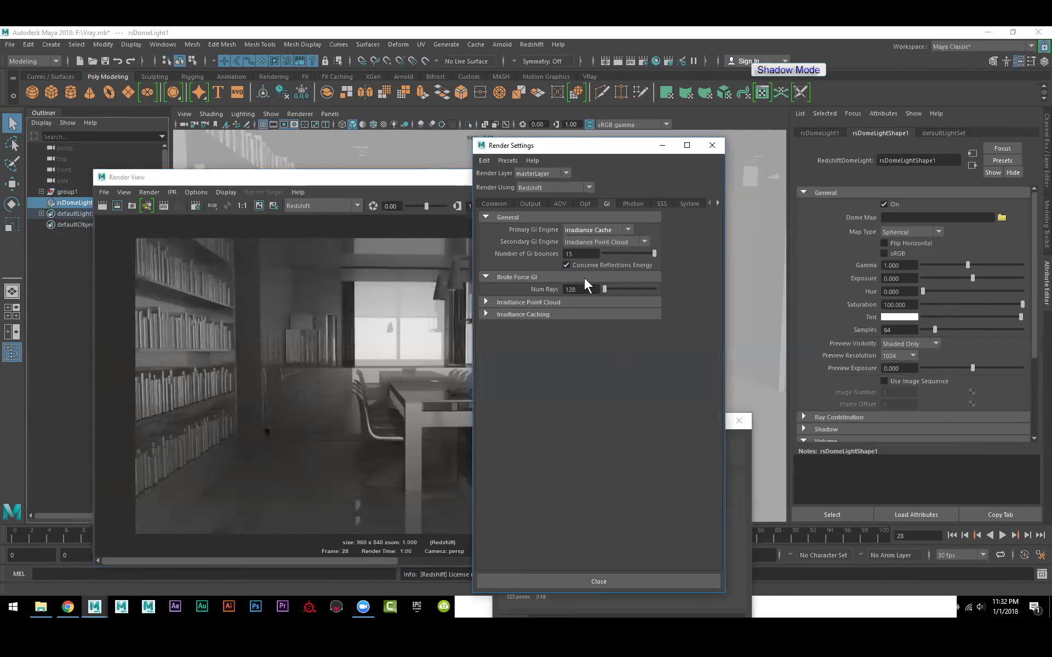
Step: Set the number of GI bounces to 3 and the Brute Force GI ray count to 16
double_click(587, 254)
type("5")
key("Return")
type("3")
key("Return")
left_click(565, 302)
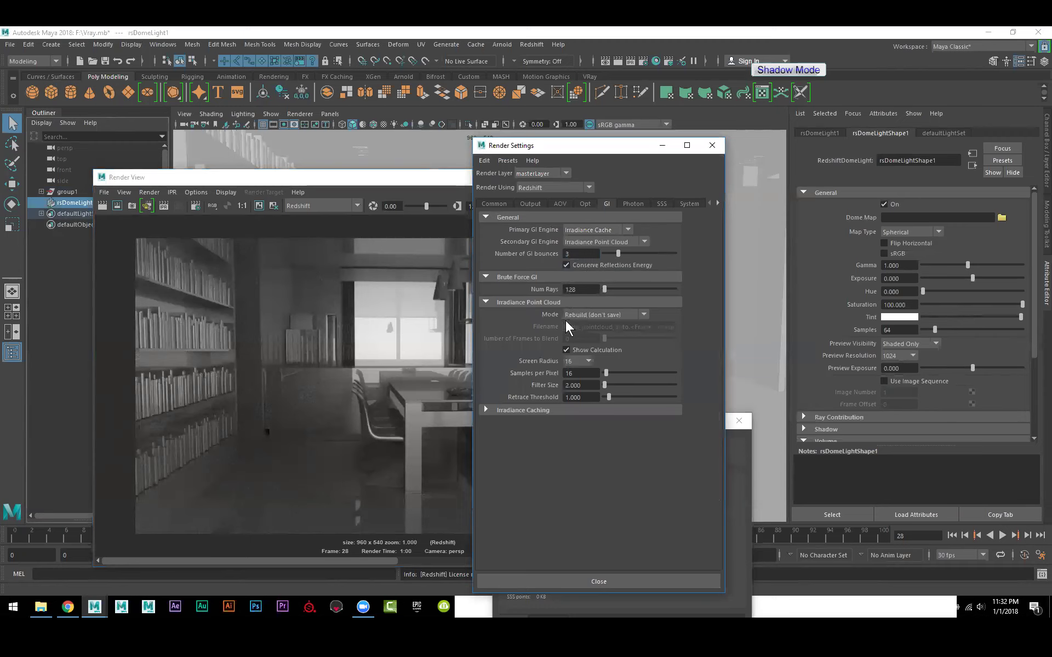
double_click(591, 289)
type("16")
Step: Set the irradiance point cloud's screen radius to 8 and its samples per pixel to 4
left_click(588, 361)
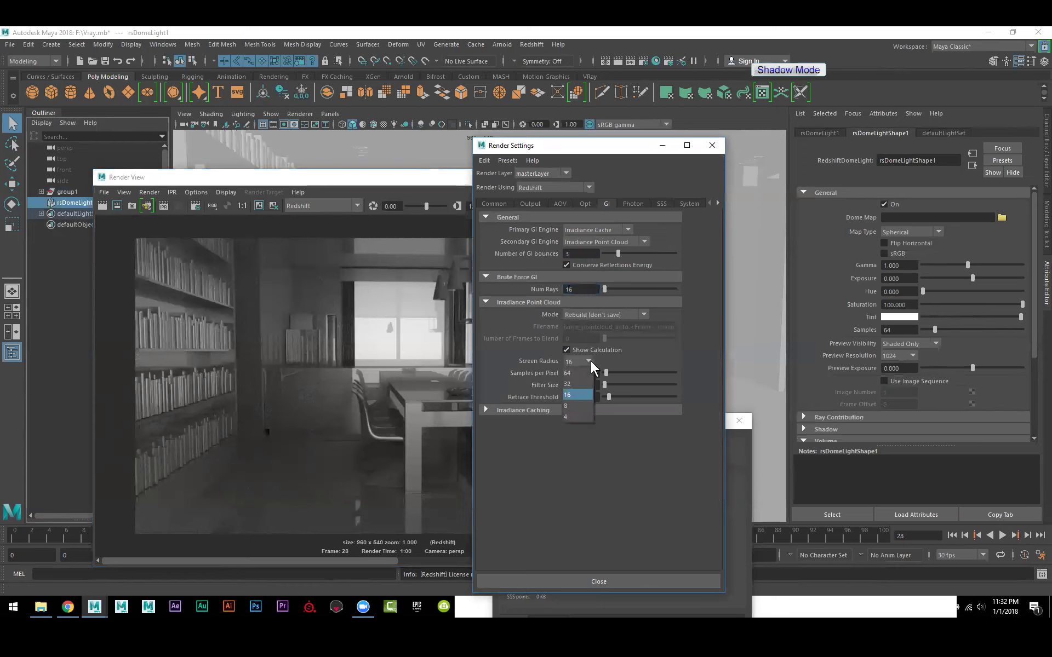
left_click(587, 417)
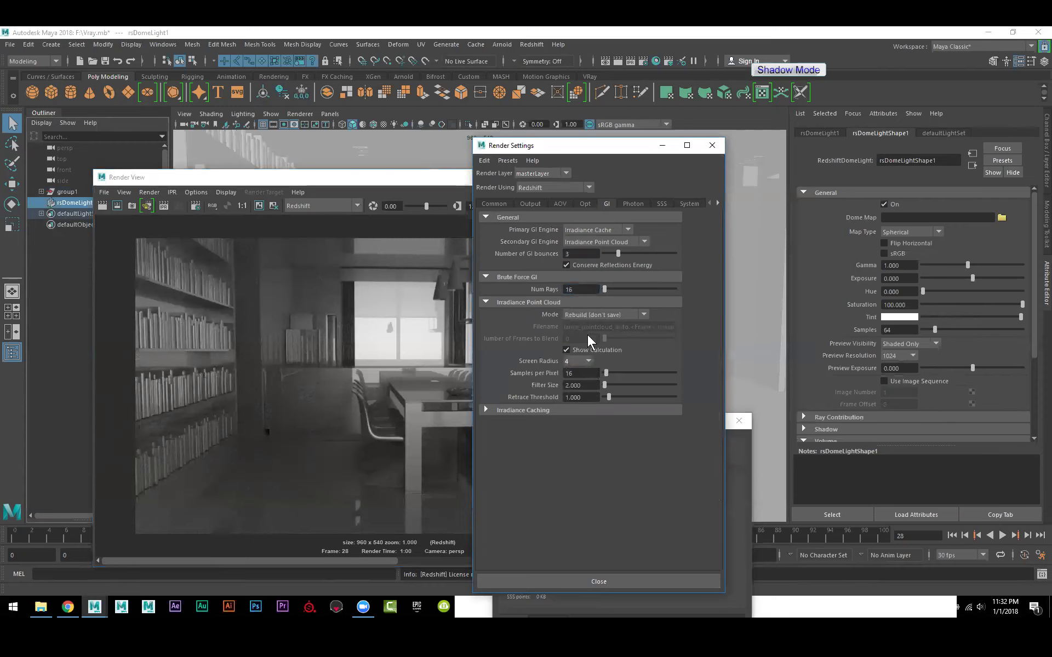
left_click(587, 361)
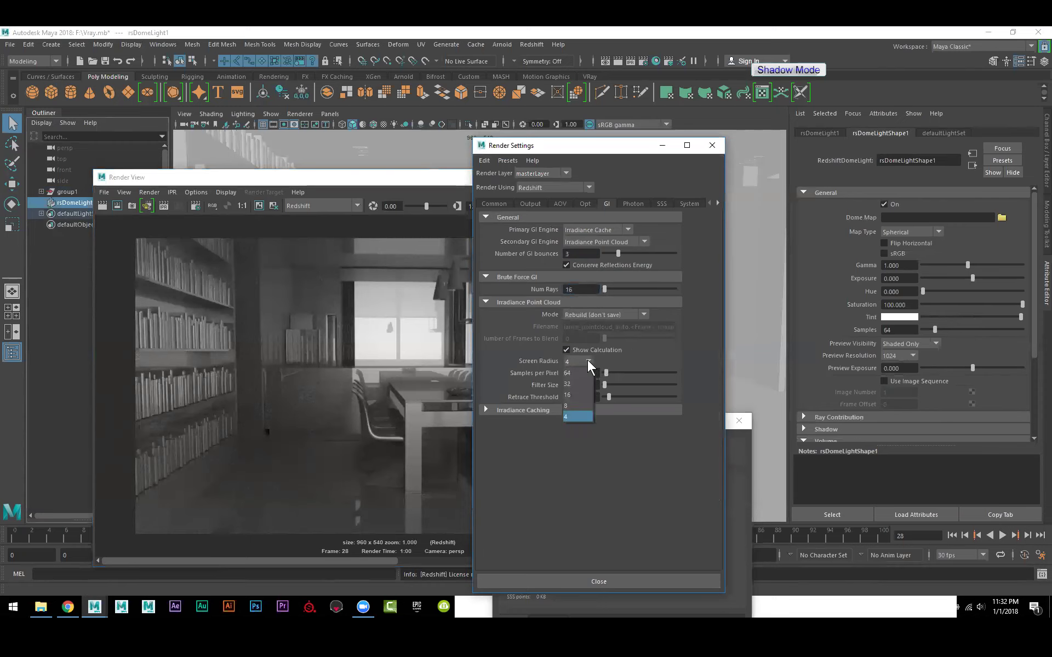
left_click(582, 406)
left_click(585, 372)
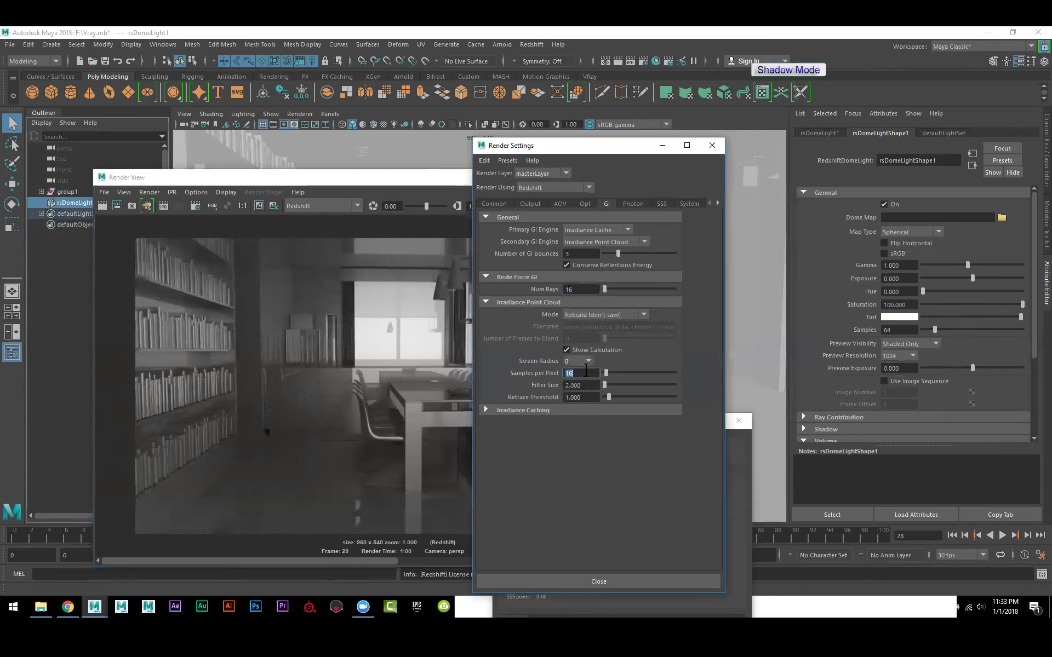
type("4")
left_click(586, 385)
Step: Set the irradiance caching preset to Low and its number of rays to 5000
left_click(524, 410)
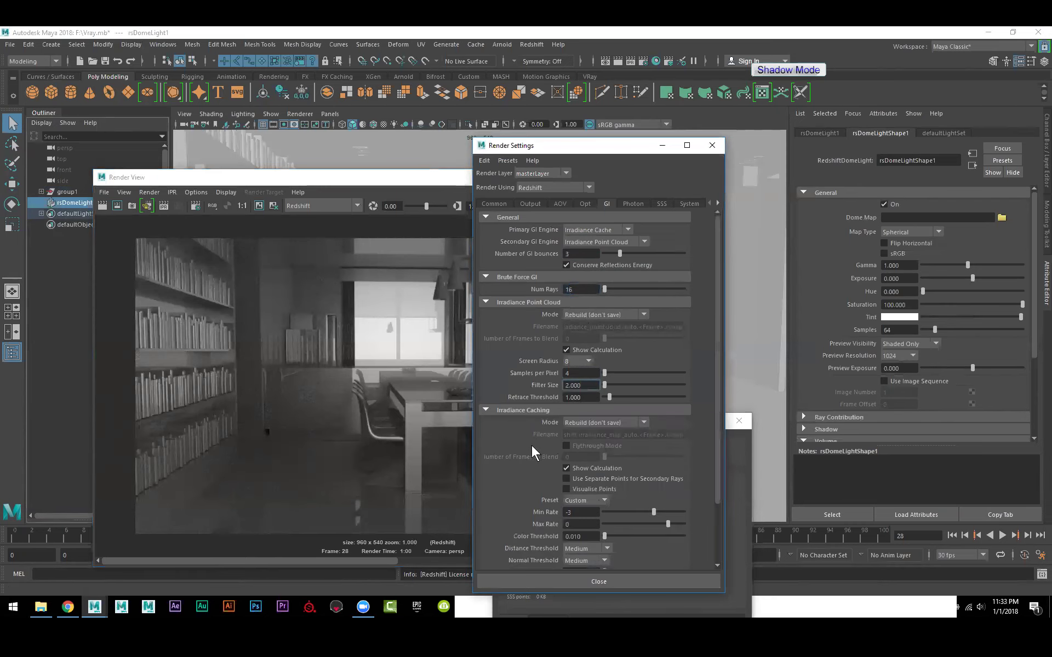
scroll(532, 446, "down", 3)
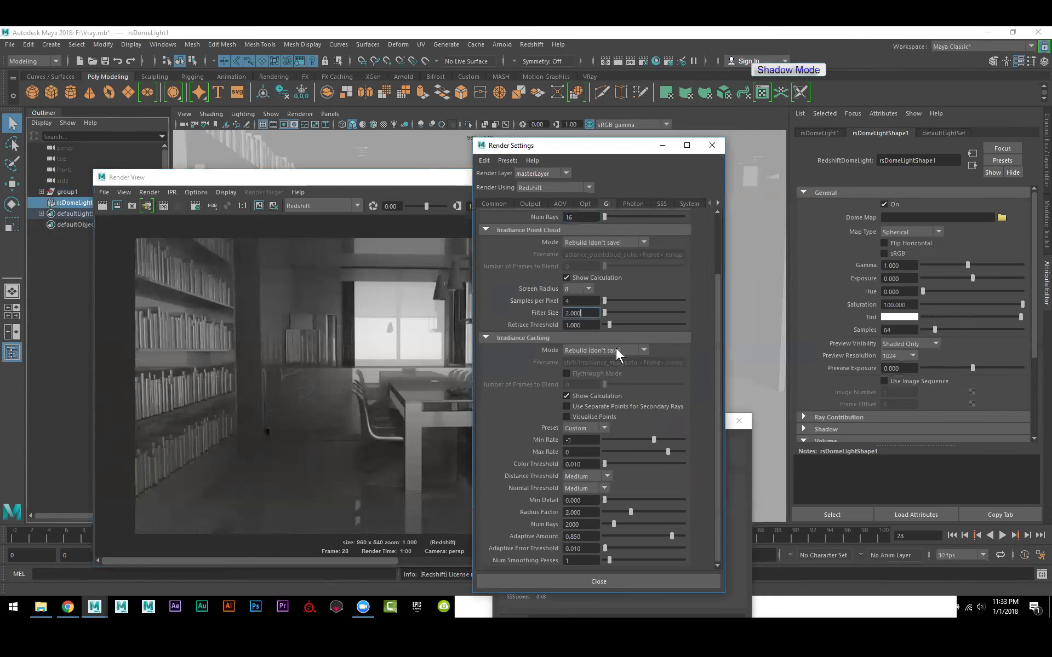
left_click(593, 429)
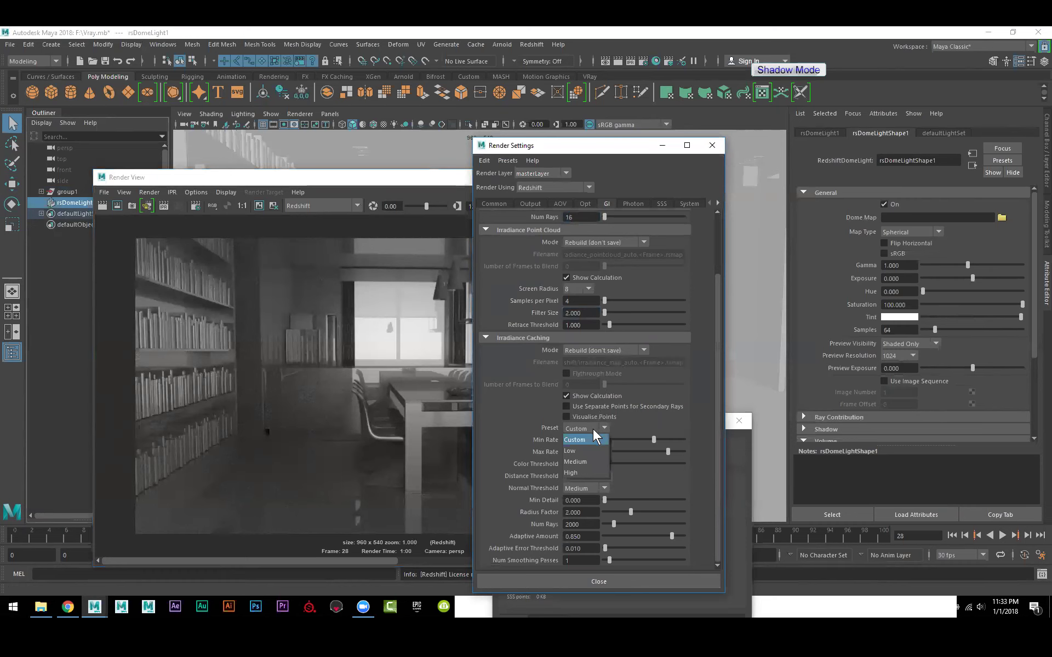
left_click(591, 451)
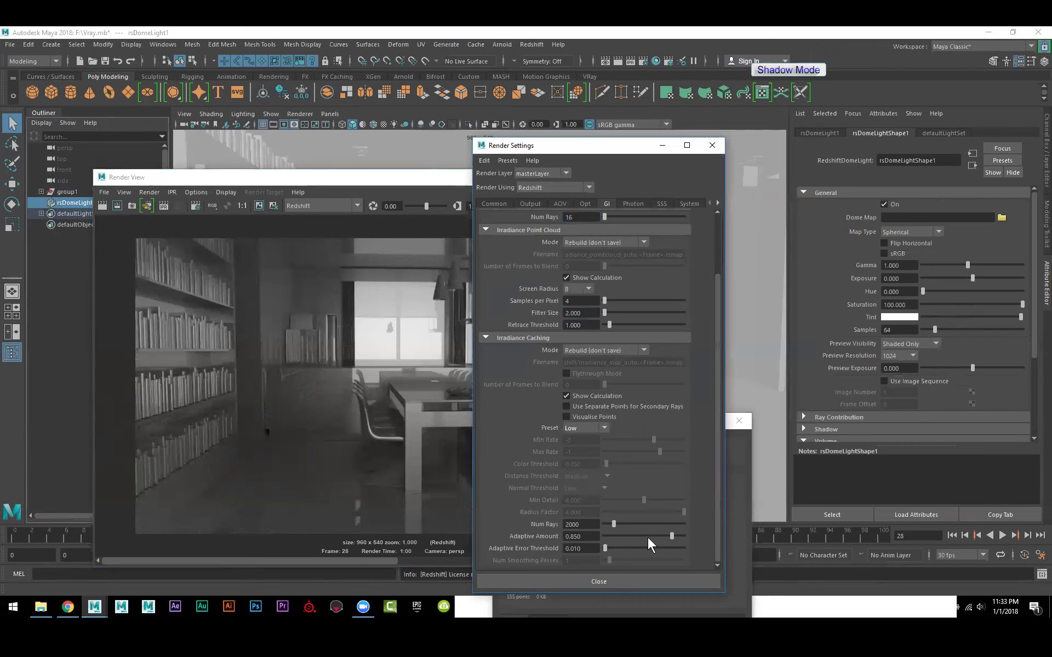
double_click(585, 526)
type("5000")
key("Return")
Step: Set unified sampling to 8 minimum and 16 maximum samples and close the render settings
left_click(539, 206)
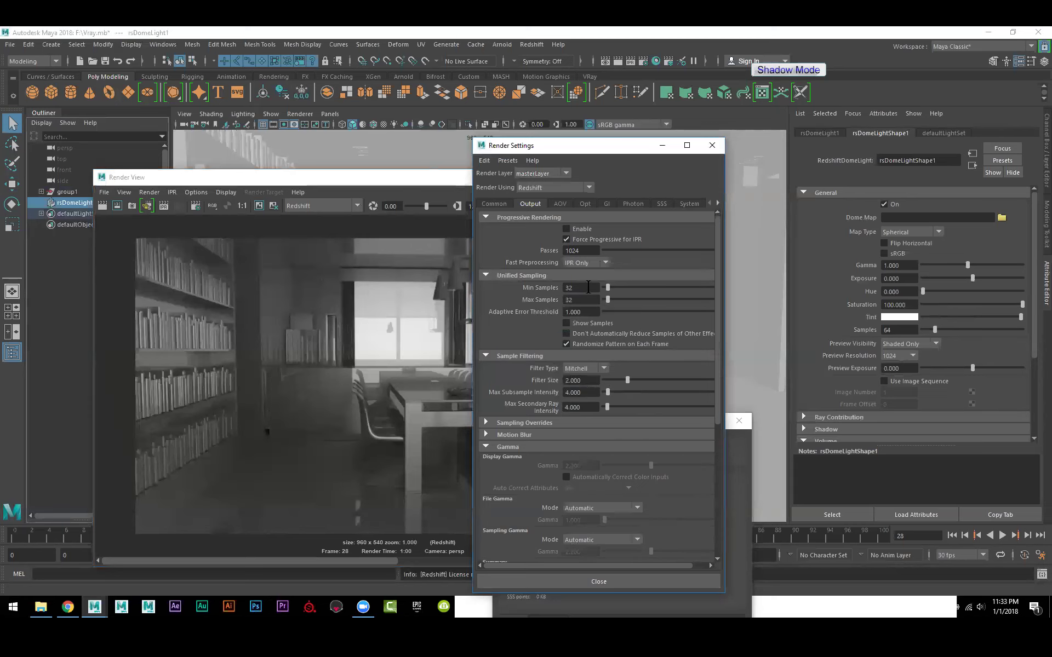
left_click(588, 287)
type("8")
left_click(585, 299)
type("16")
left_click(587, 286)
left_click(713, 145)
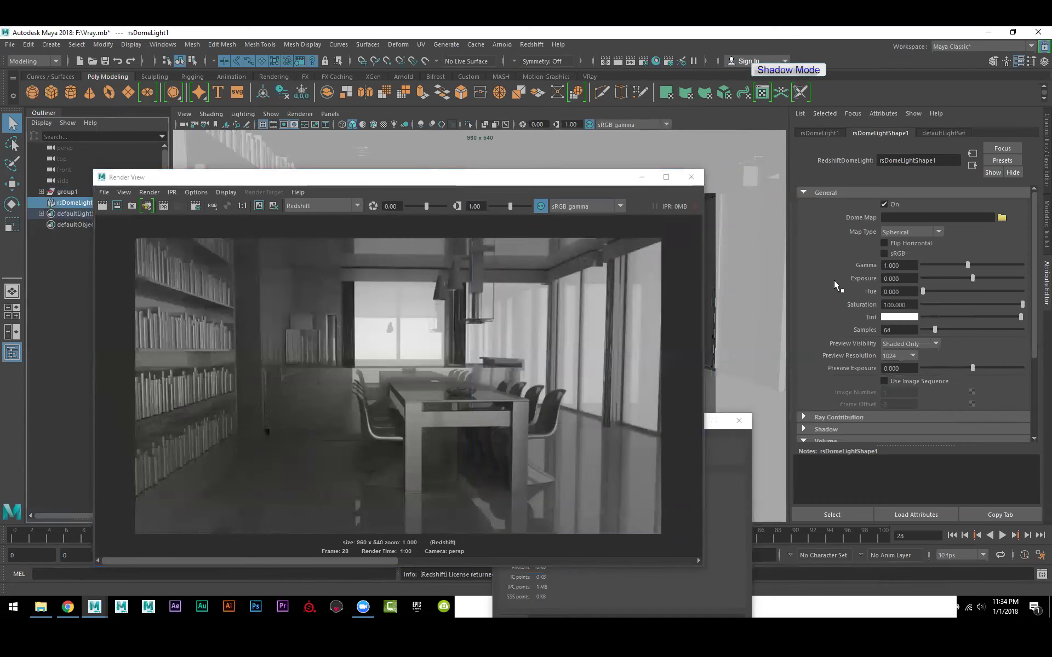
Step: Set the main light samples of rsDomeLight1 to 1024
scroll(833, 281, "down", 3)
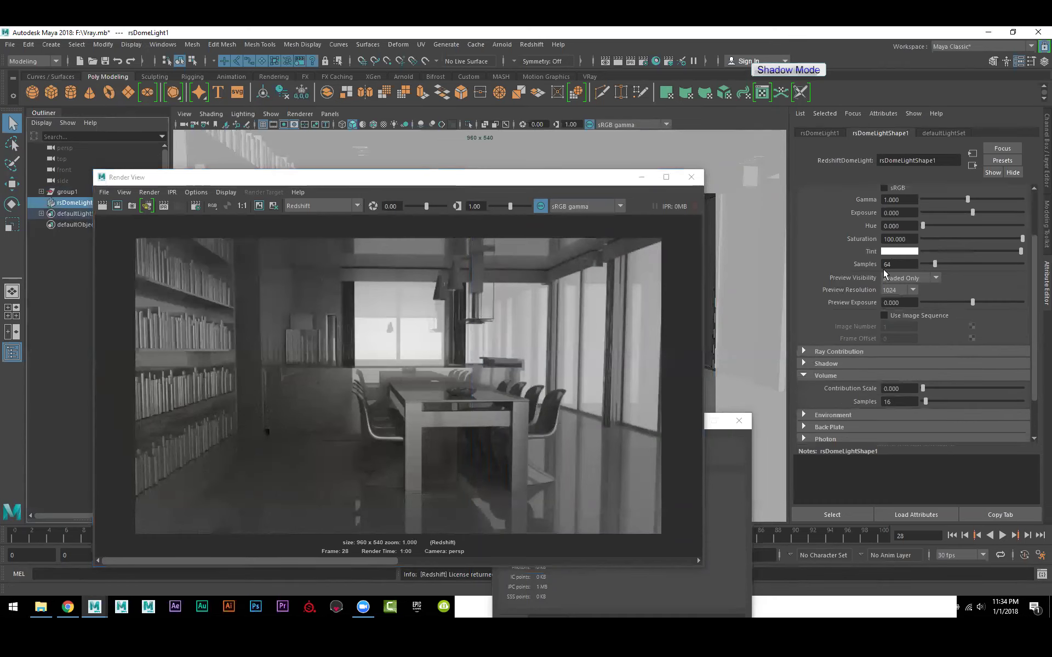
left_click(898, 265)
type("0")
key("BackSpace")
scroll(910, 264, "down", 2)
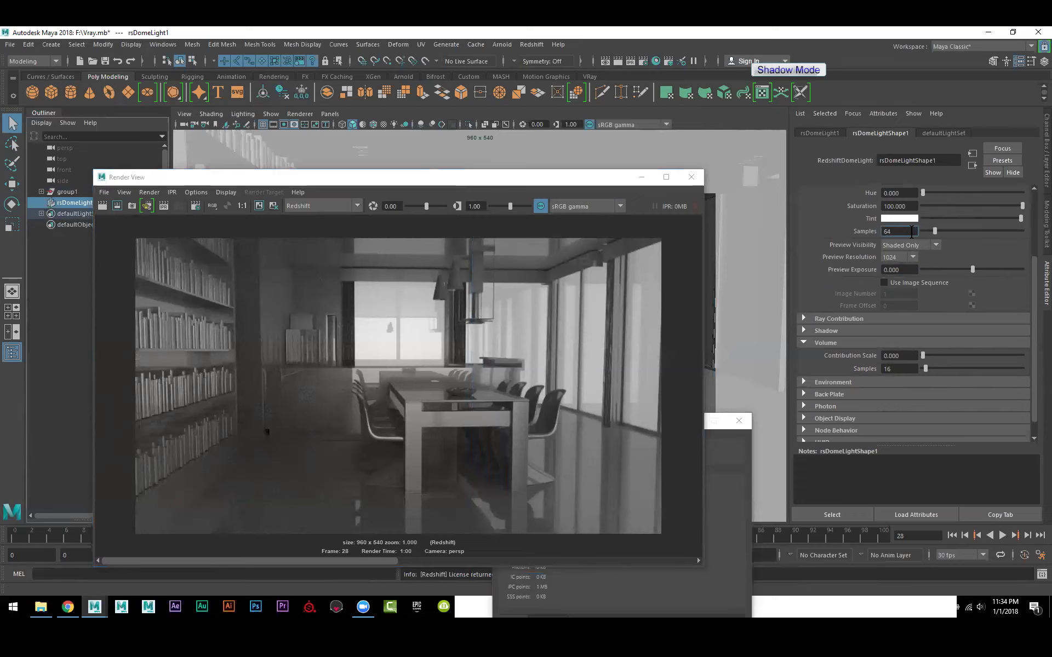
key("Return")
type("1024")
left_click(914, 209)
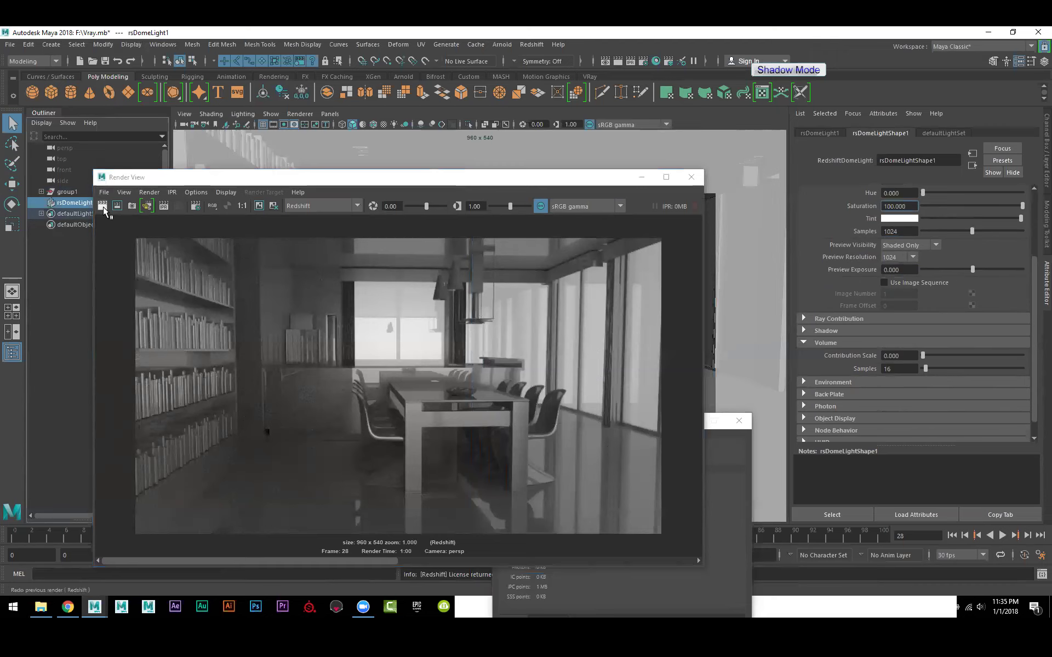
Step: Keep the current image in the Render View and render the interior again with Redshift
left_click(259, 206)
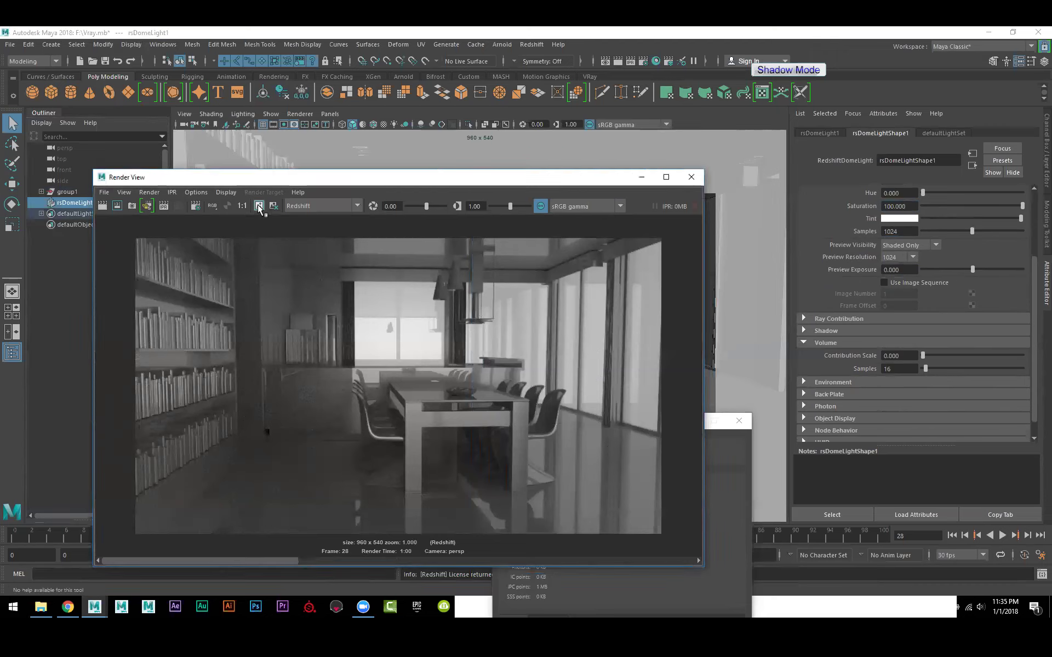
left_click(103, 206)
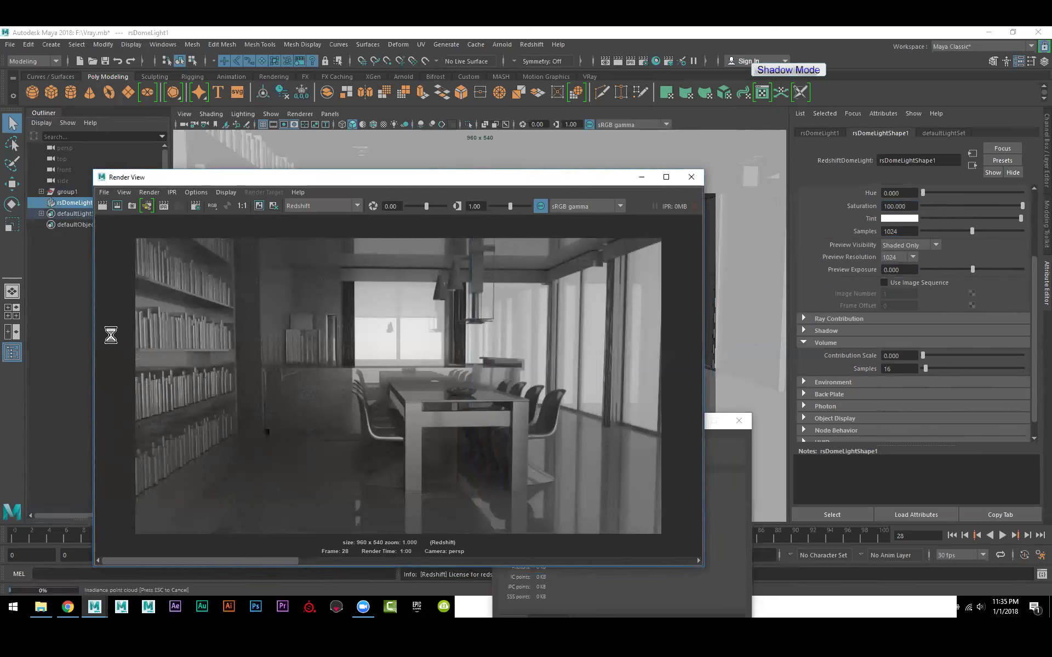
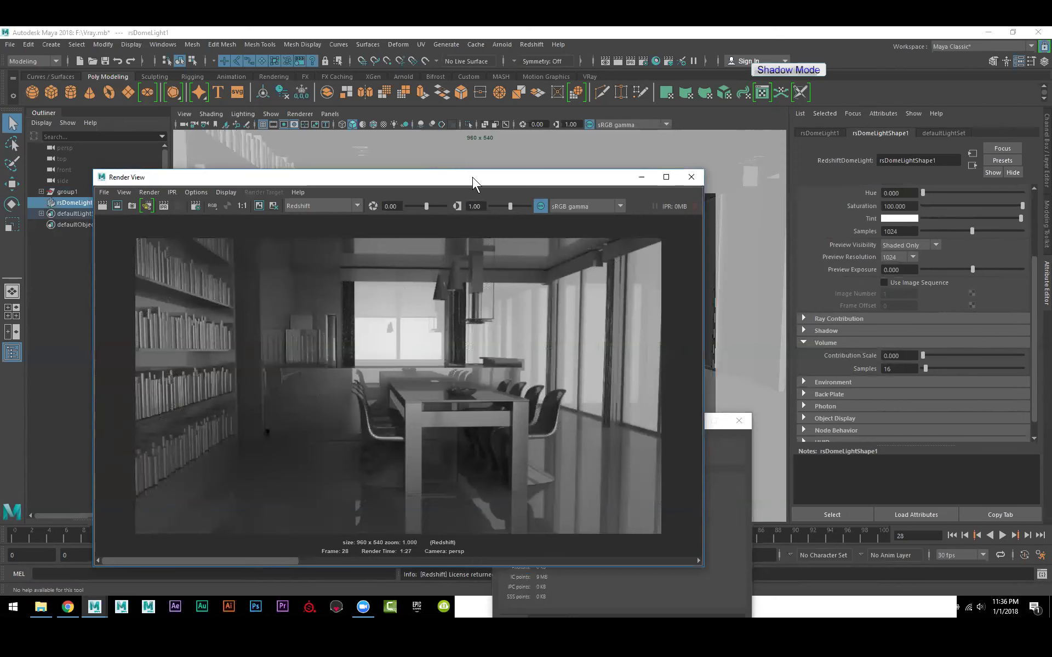
Step: Uncover the viewport and reduce blinn1's reflectivity to 0 and its specular color to black
left_click_drag(473, 176, 320, 301)
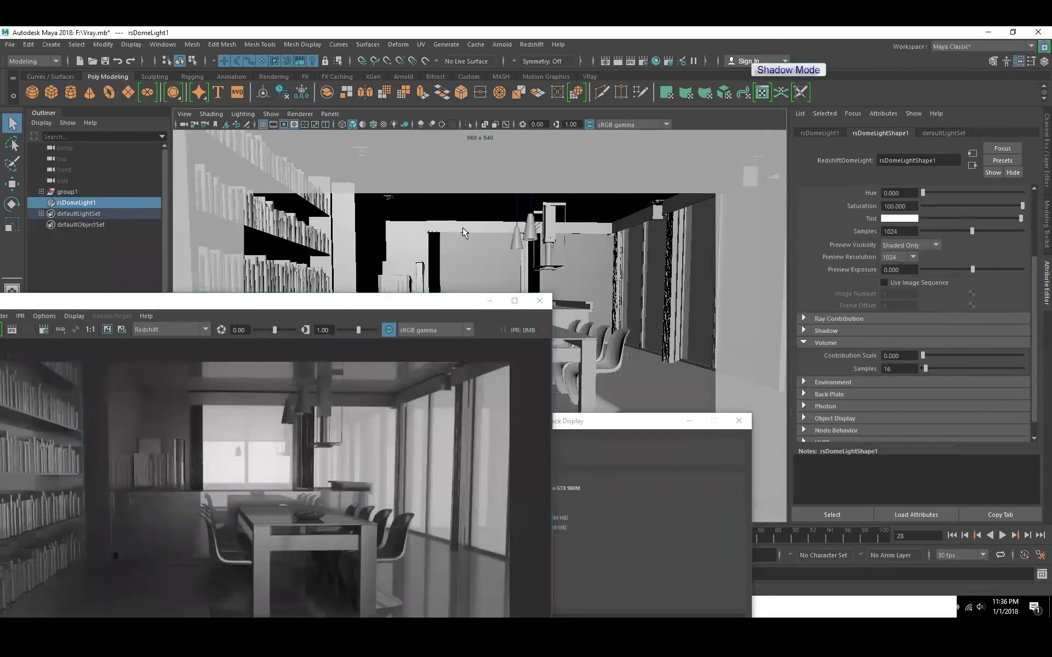
left_click(463, 233)
left_click(997, 136)
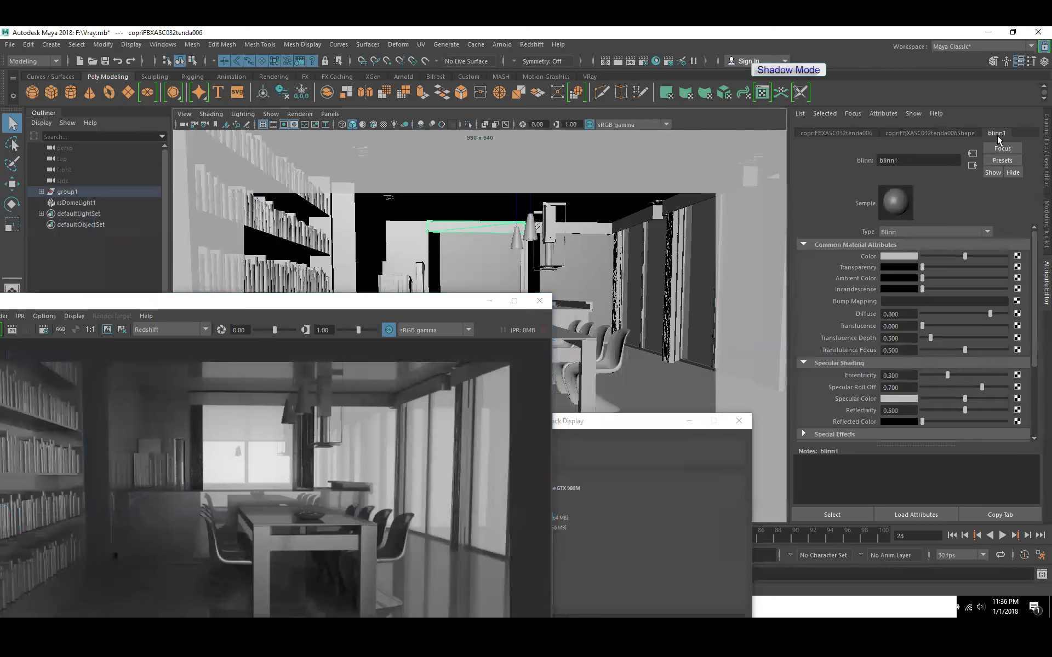
left_click_drag(949, 410, 878, 430)
left_click(941, 399)
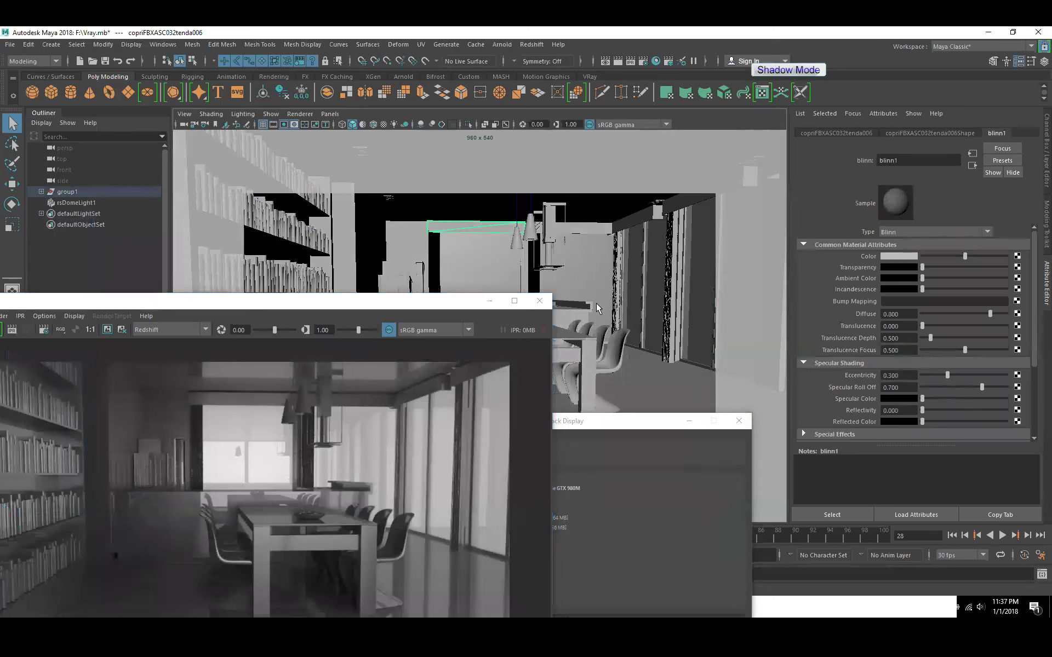
Step: Reduce the window glass material blinn2's reflectivity to 0 and its specular color to black
left_click(601, 264)
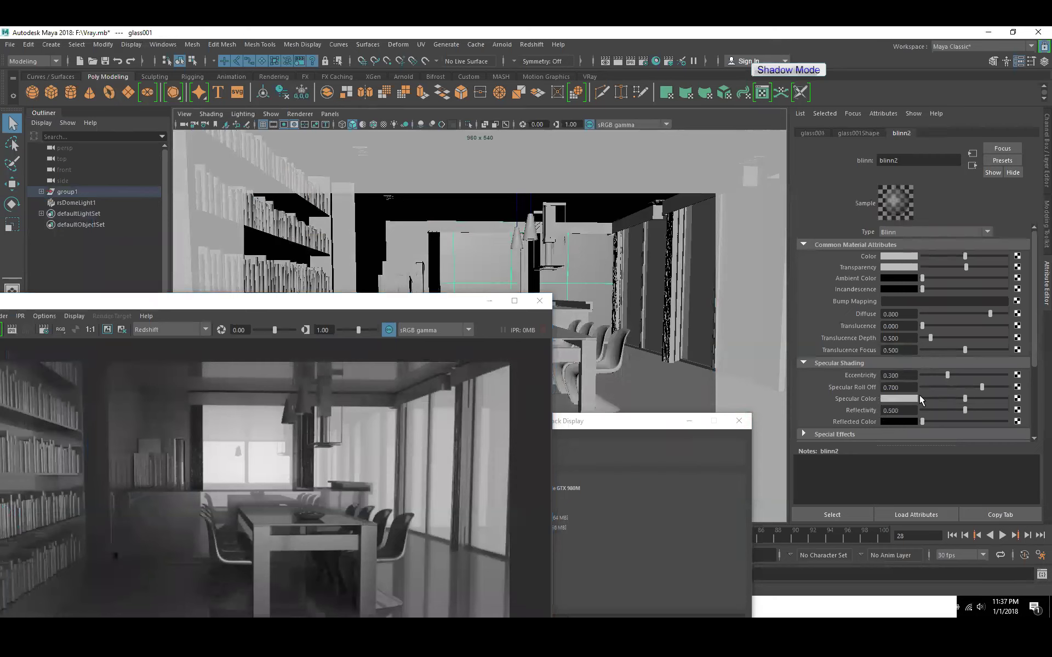
left_click_drag(938, 412, 909, 422)
left_click(923, 399)
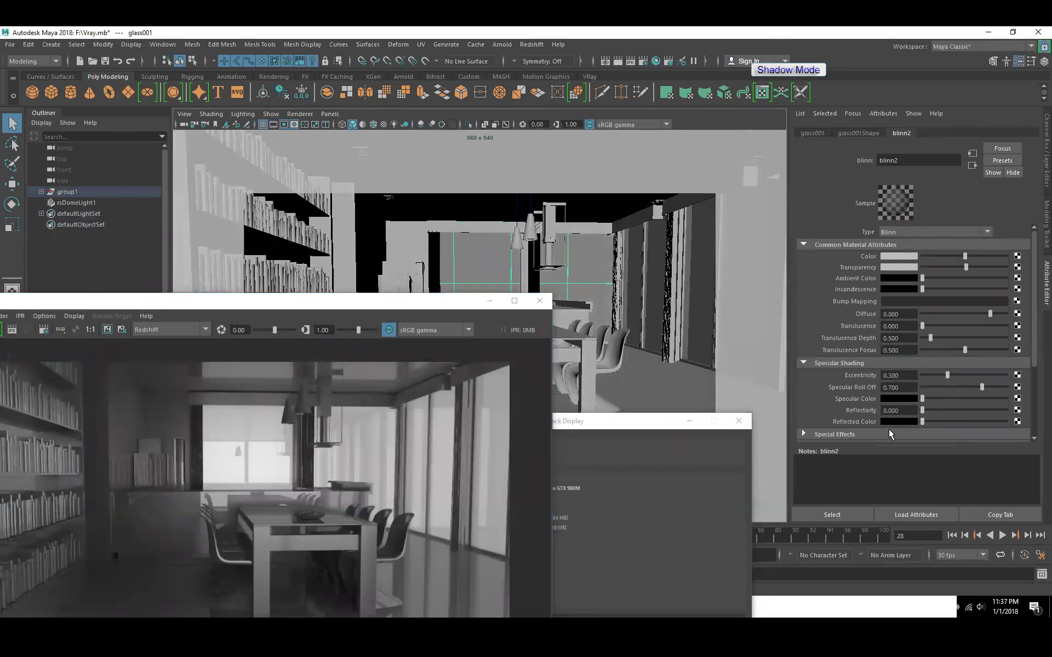
Step: Bring the Render View back over the viewport, keep its current image and render with the non-reflective materials
left_click(406, 306)
left_click_drag(405, 305, 607, 159)
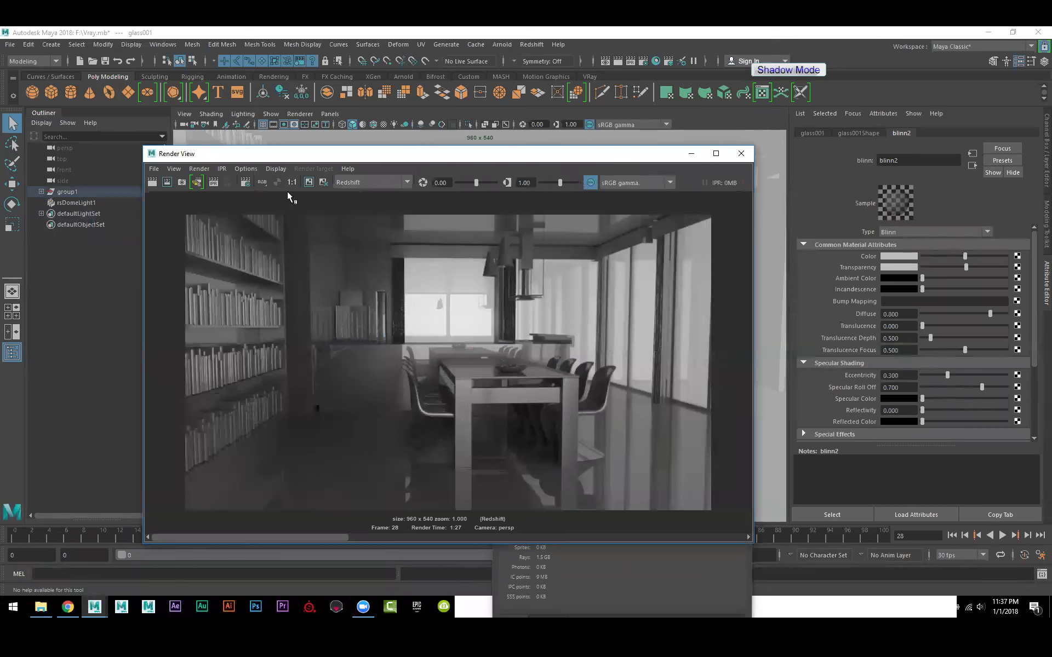
left_click(308, 182)
left_click(153, 182)
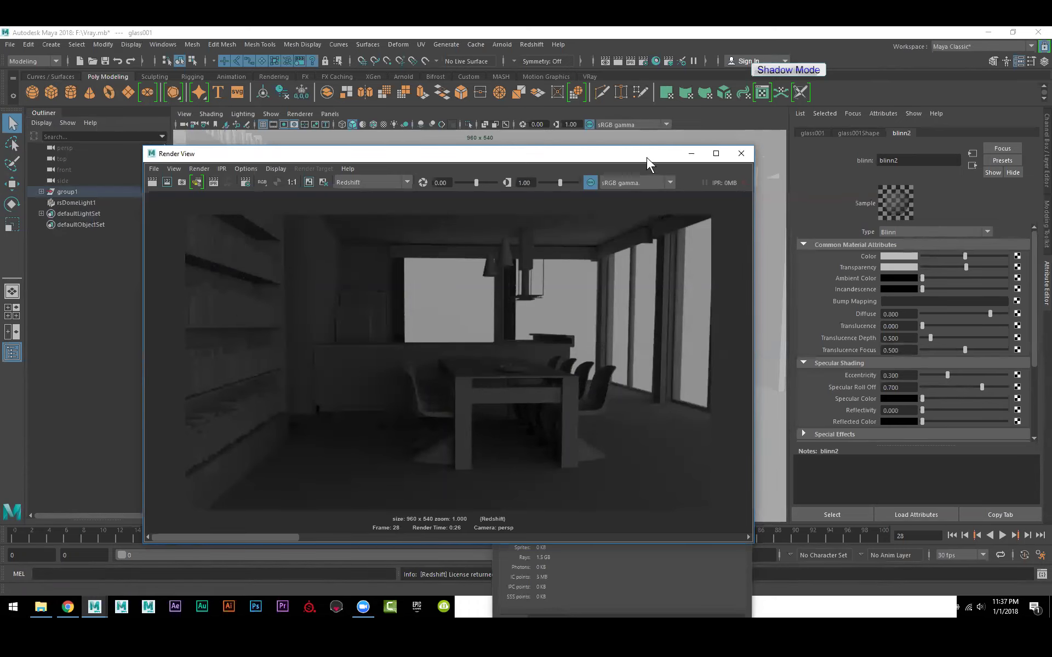
Step: Move the Render View aside and change blinn1's material type to Redshift Material
left_click_drag(647, 157, 591, 343)
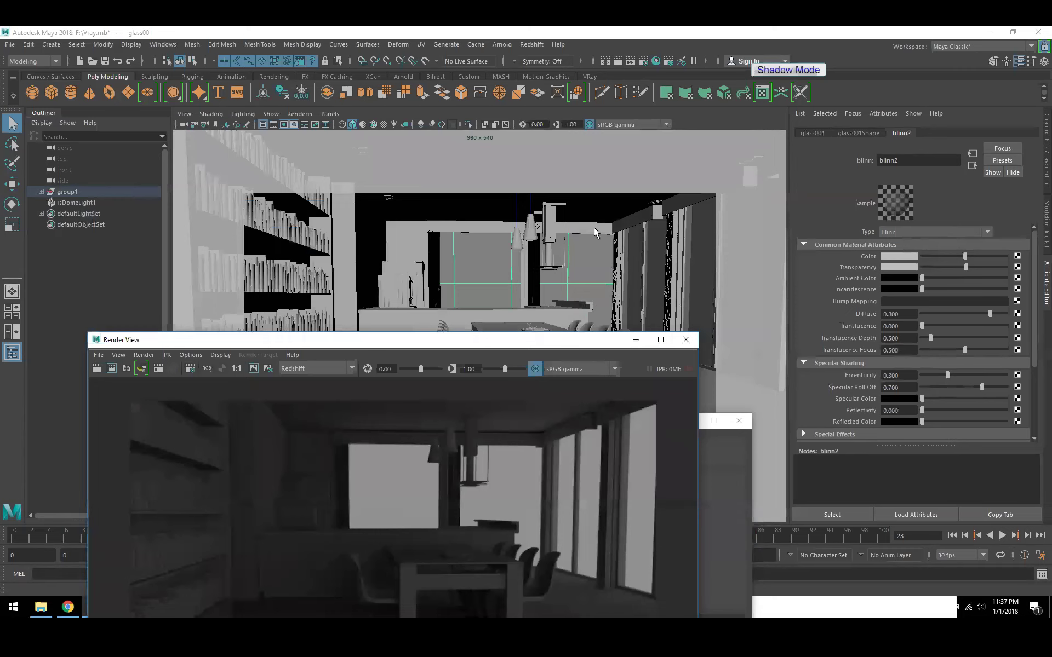
left_click(596, 229)
left_click(902, 232)
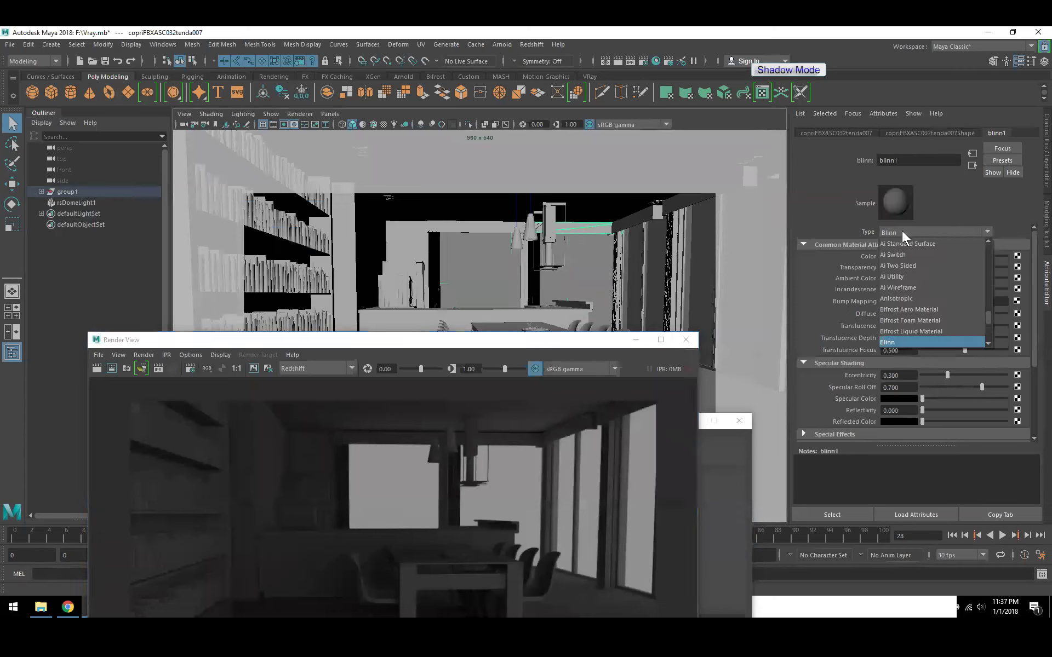
scroll(922, 297, "up", 5)
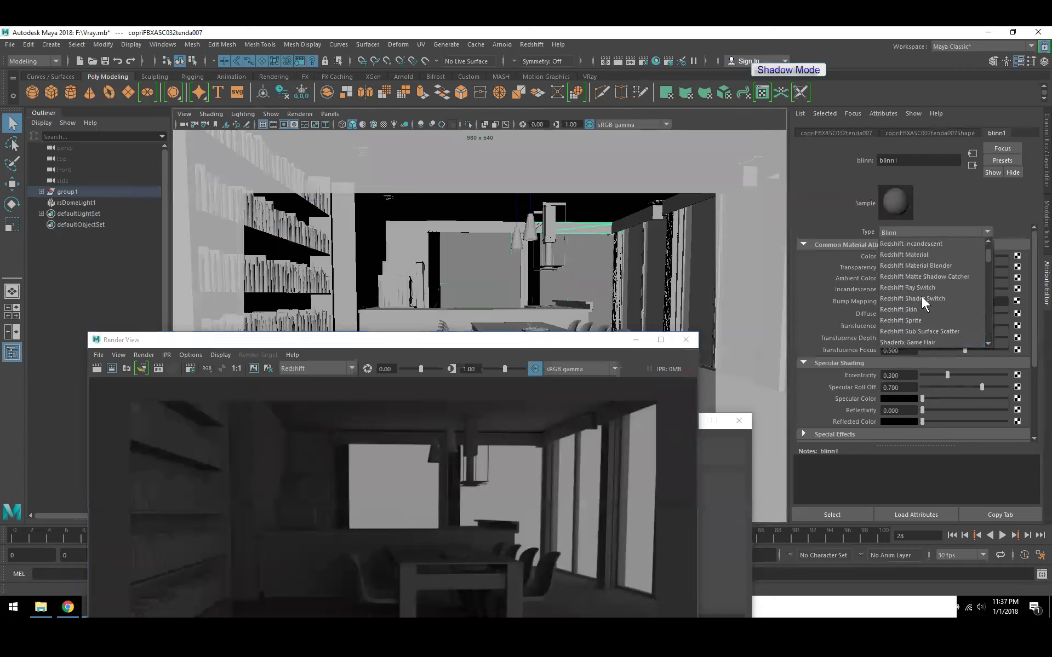
scroll(922, 297, "up", 2)
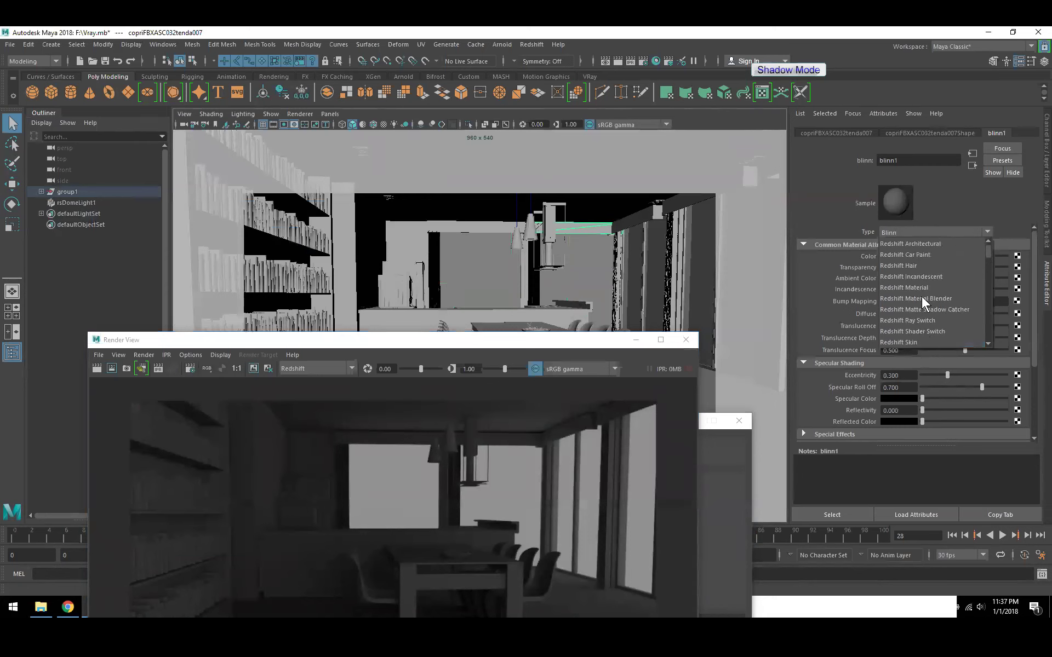
left_click(923, 287)
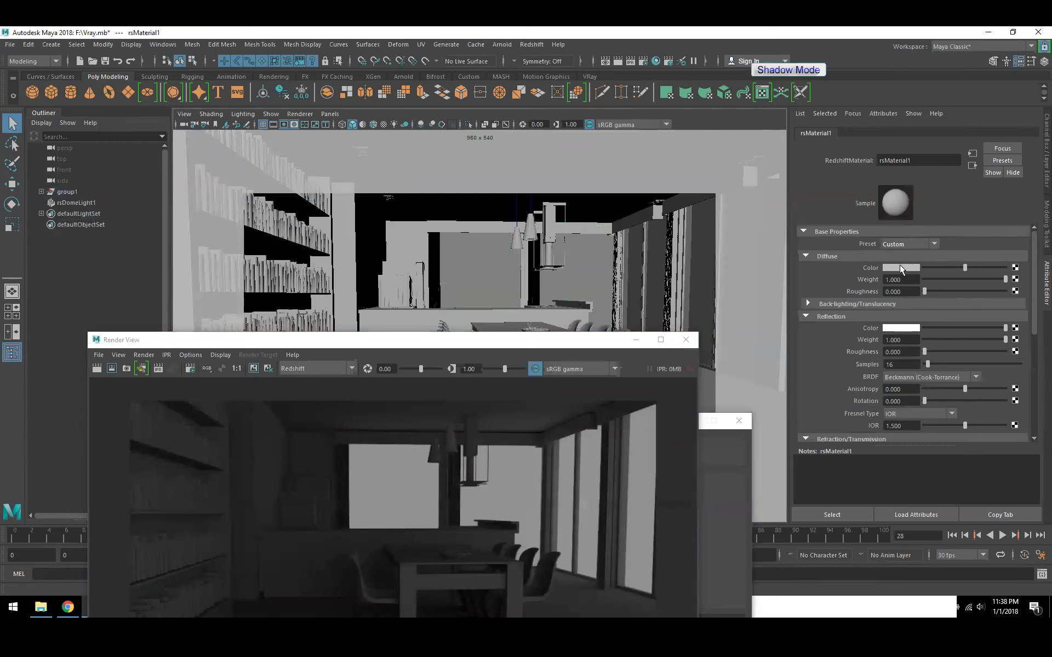
Step: Select the beam above the back windows and change its blinn1 material's type to Redshift Architectural
left_click(590, 225)
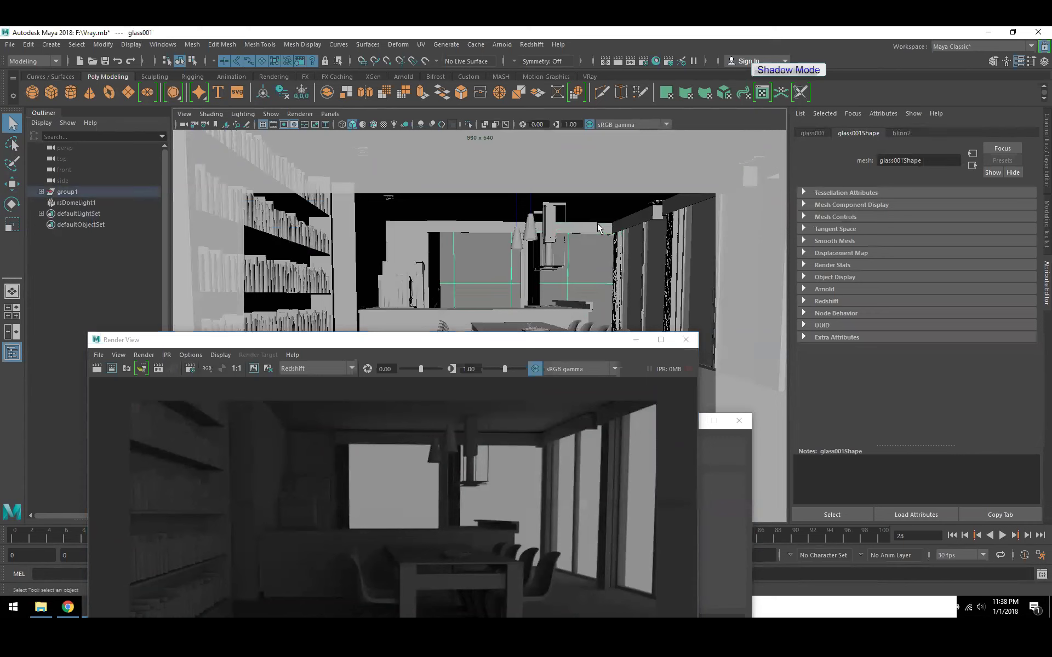
left_click(998, 134)
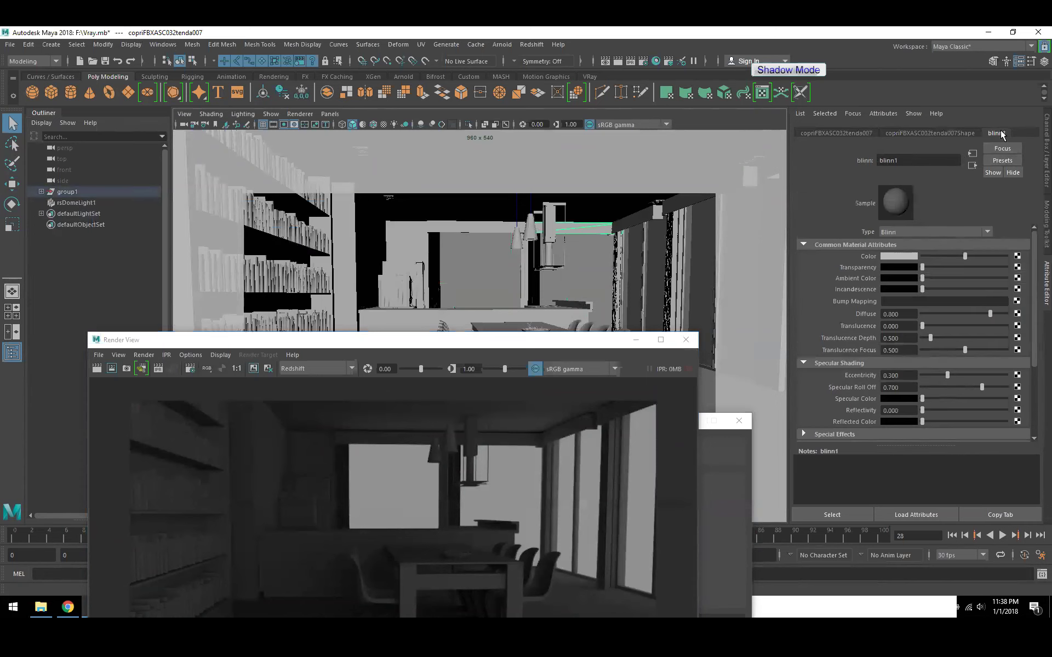
left_click(909, 232)
scroll(952, 281, "down", 10)
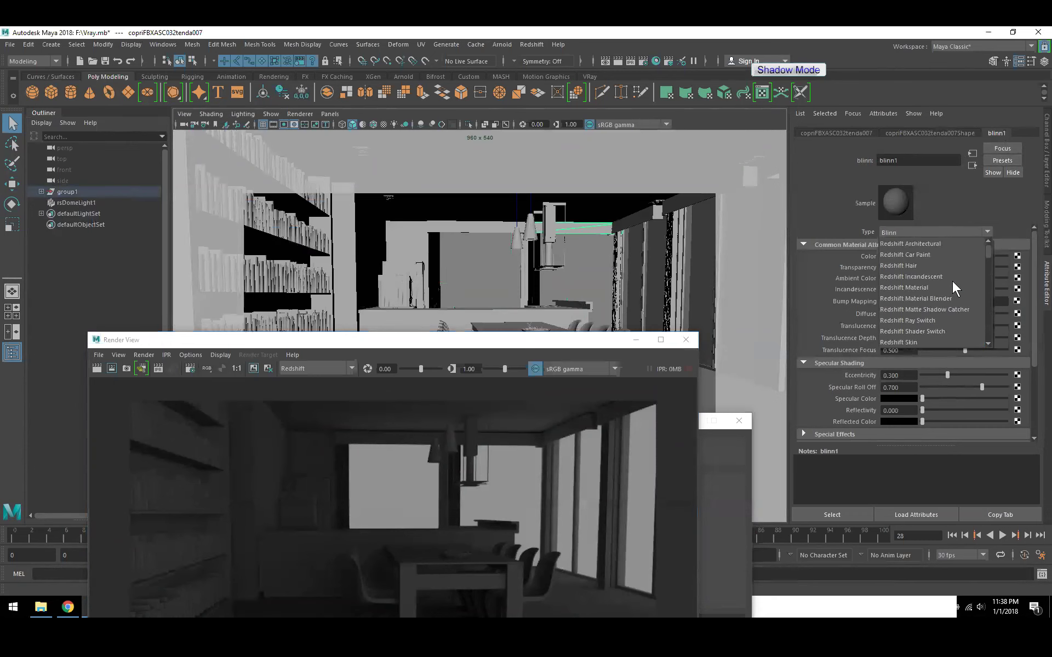
left_click(924, 245)
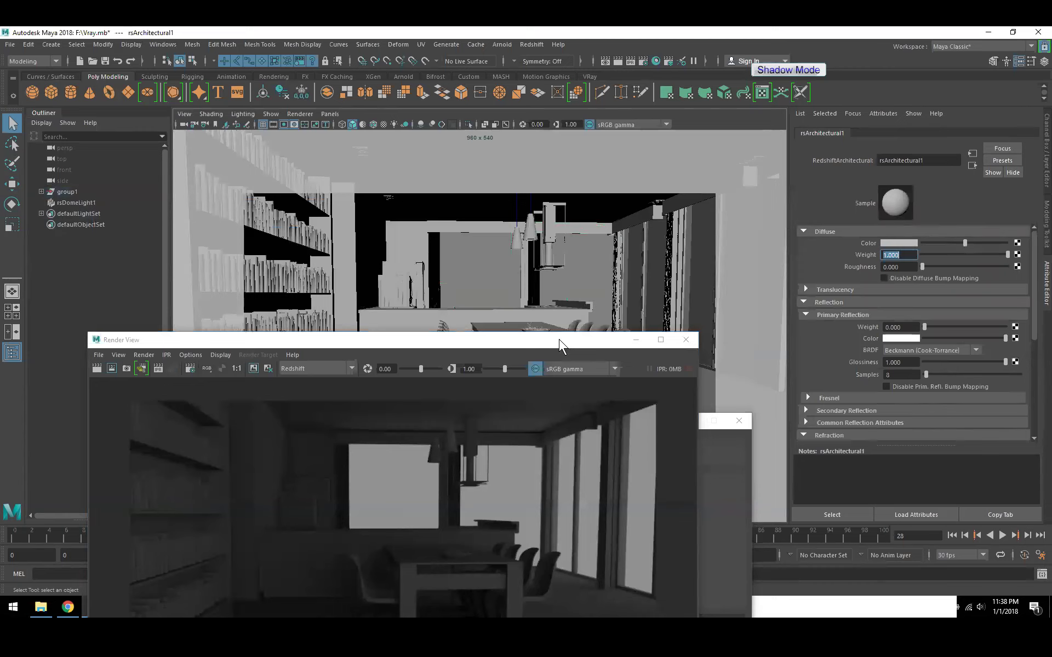
Step: Bring the Render View back over the viewport, keep its current image and render with the architectural material
left_click(840, 302)
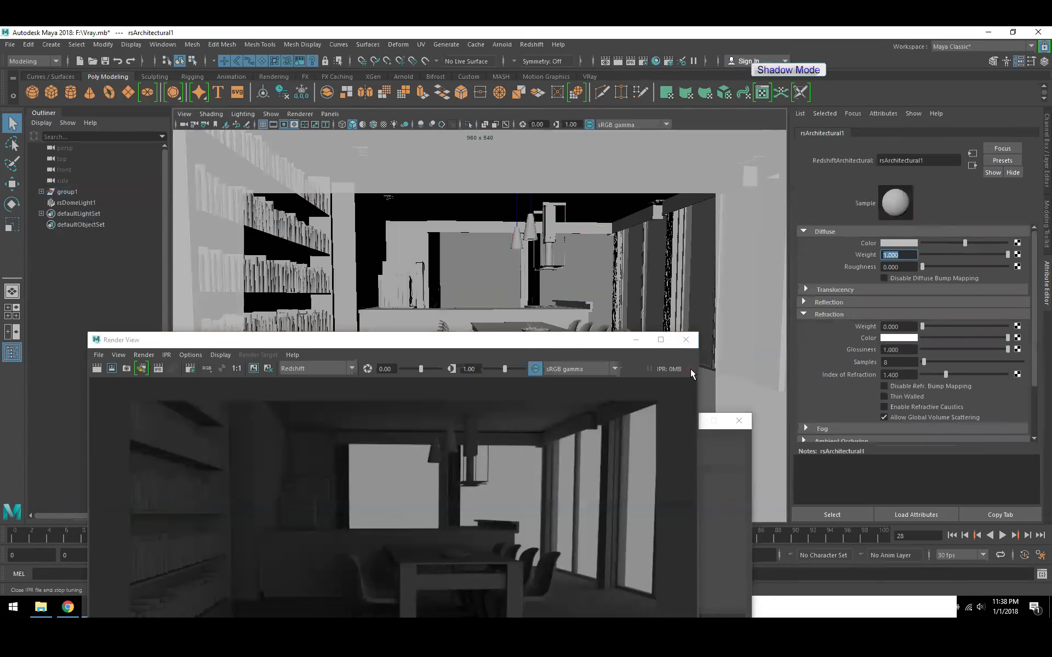
left_click(582, 340)
left_click_drag(582, 339, 602, 183)
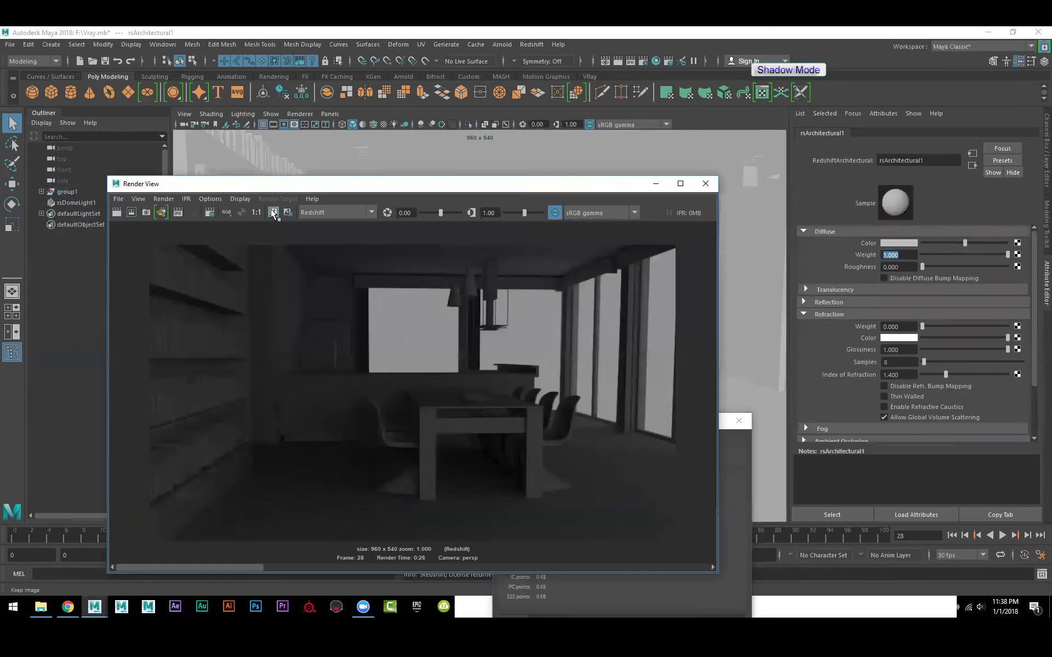
left_click(117, 215)
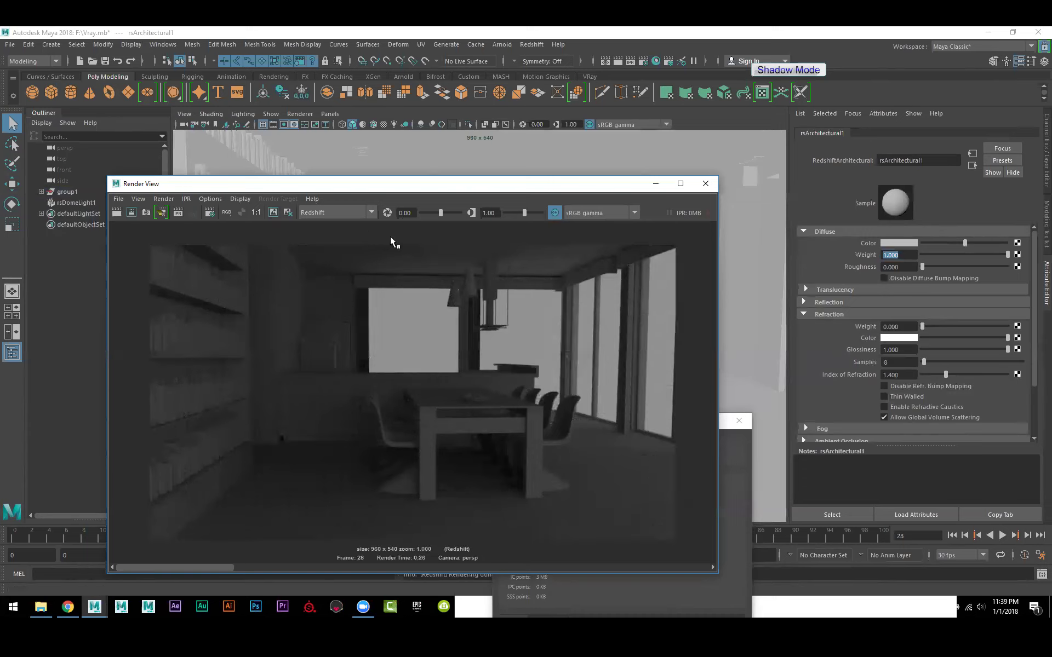
Step: Set the dome light's general samples to 2048, keep the current render image and render again
left_click(88, 204)
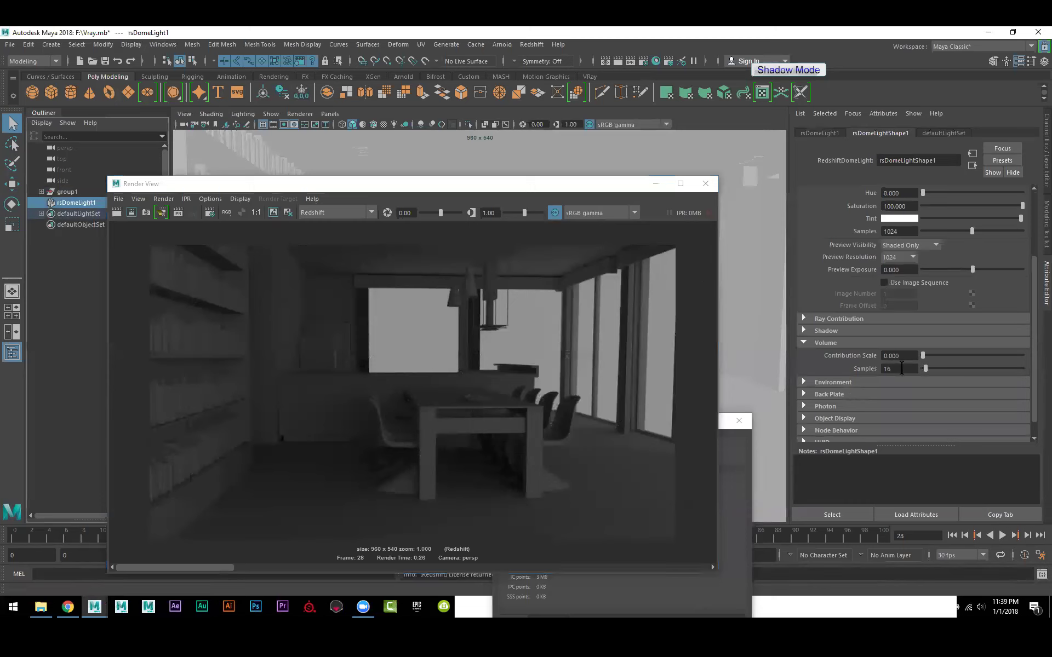
scroll(893, 369, "up", 3)
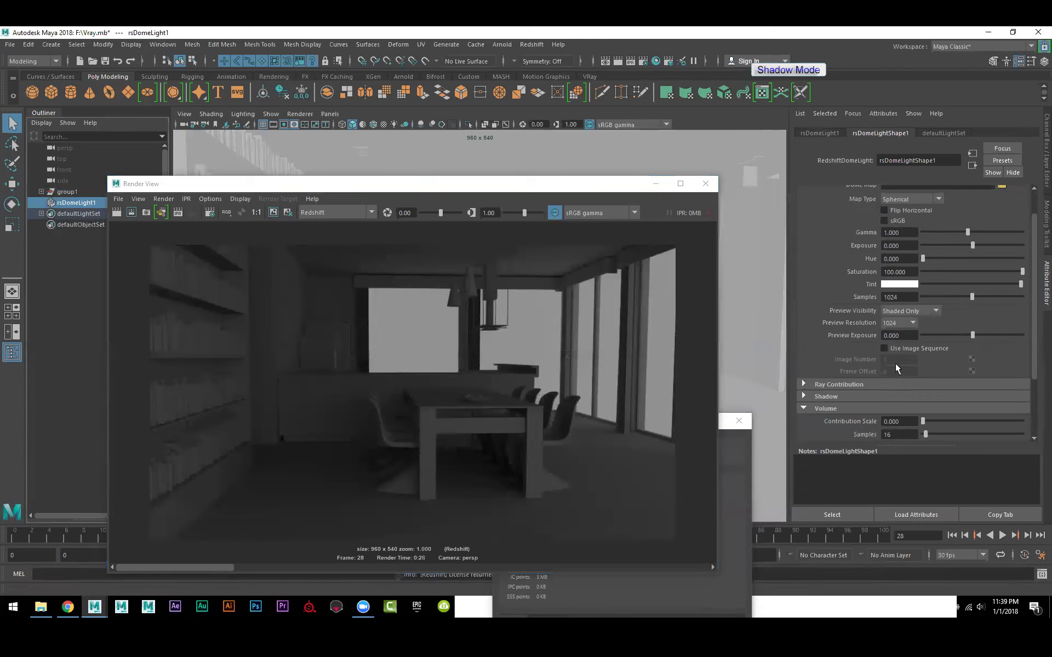
left_click(907, 297)
left_click_drag(907, 297, 862, 304)
type("2048")
key("Return")
left_click(272, 214)
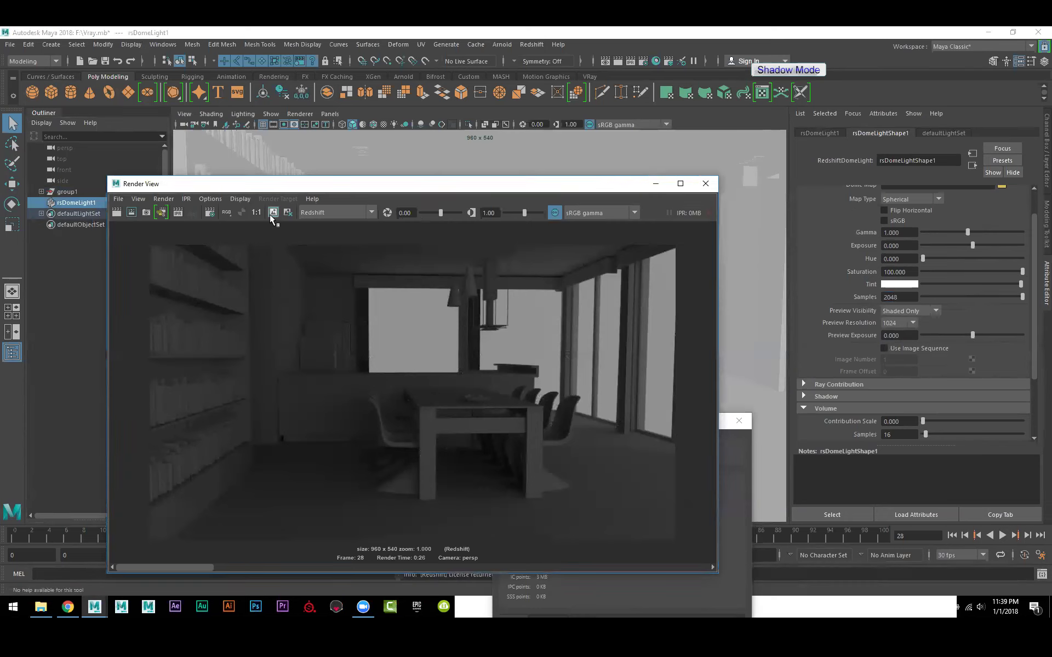
left_click(117, 212)
Step: Raise the dome light's exposure to 1.1 and render the interior again
left_click_drag(903, 245, 952, 246, "ctrl")
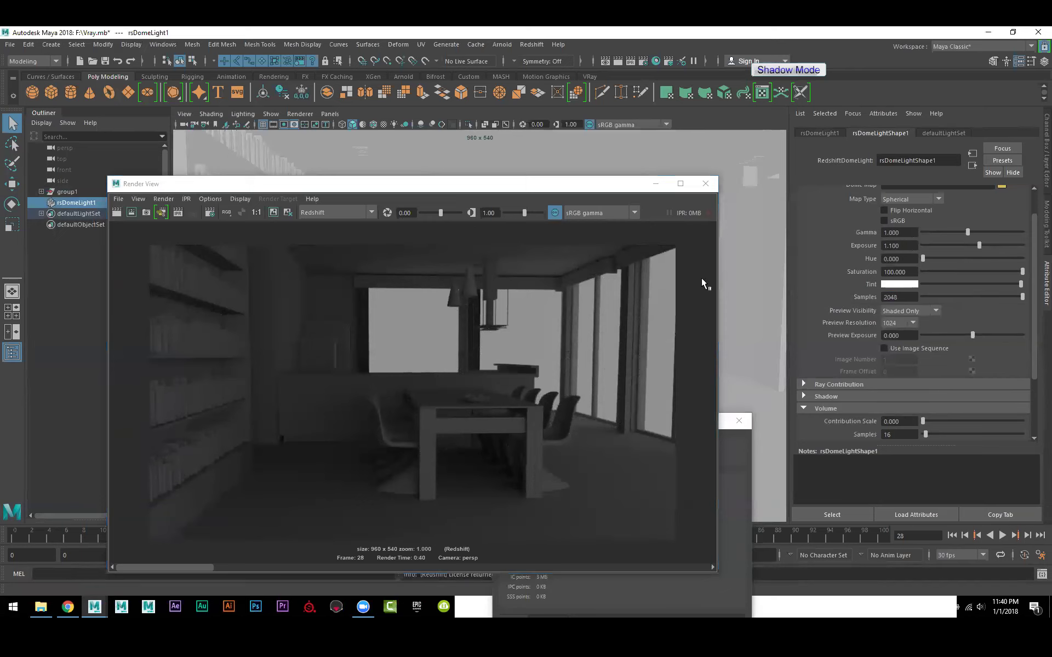
left_click(117, 213)
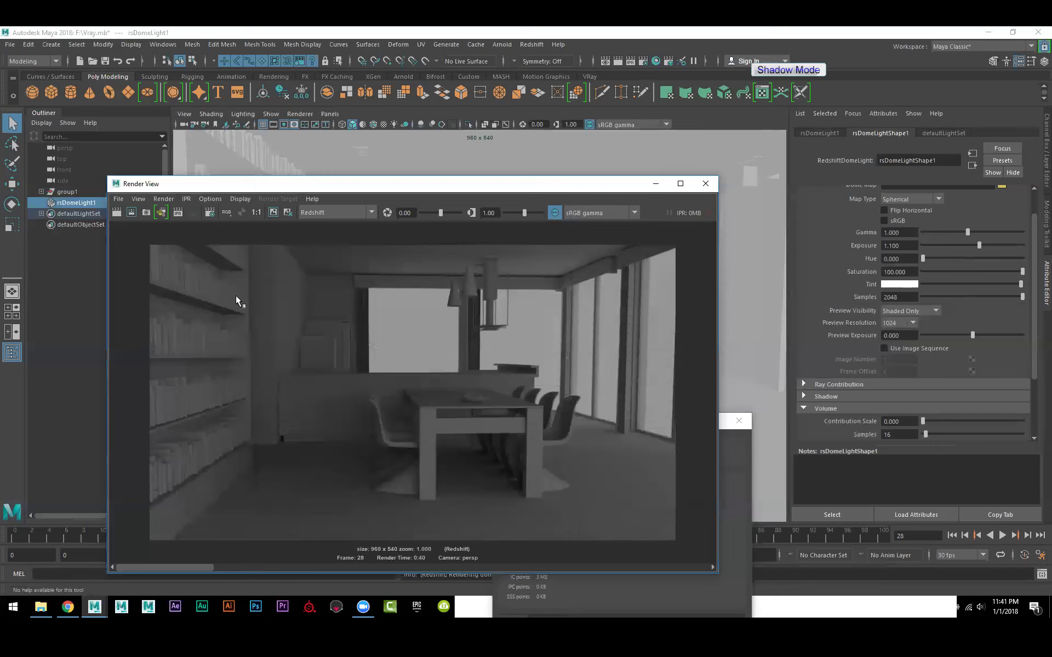
Step: Load panorama.hdr from F:\ASD\SW\Substance_Painter\environments\Exterior as the dome light's map
scroll(926, 307, "up", 2)
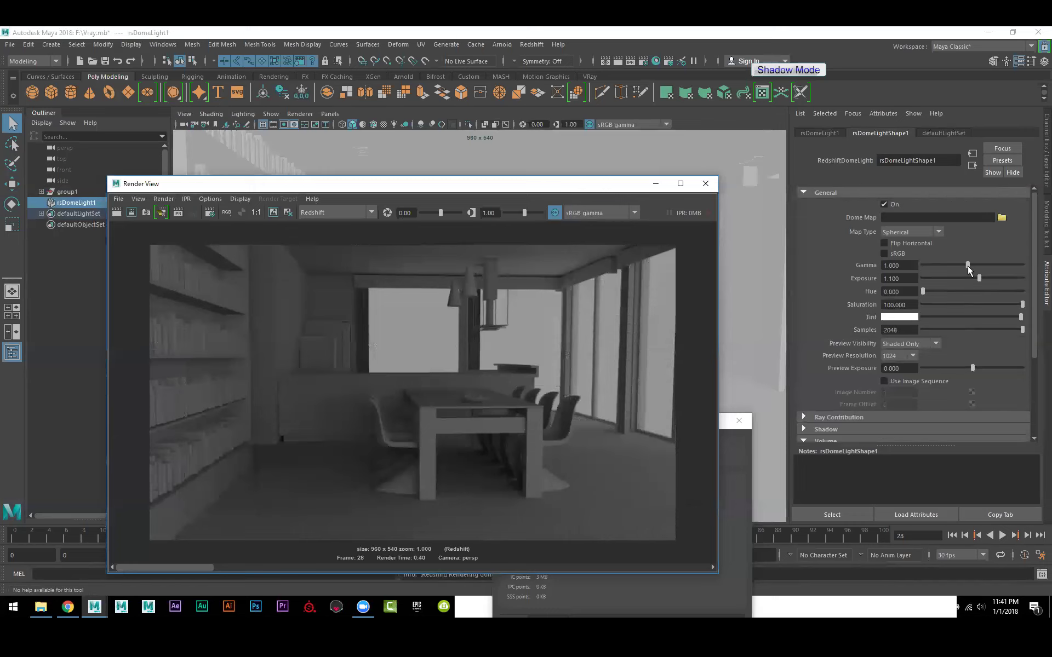
left_click(1002, 218)
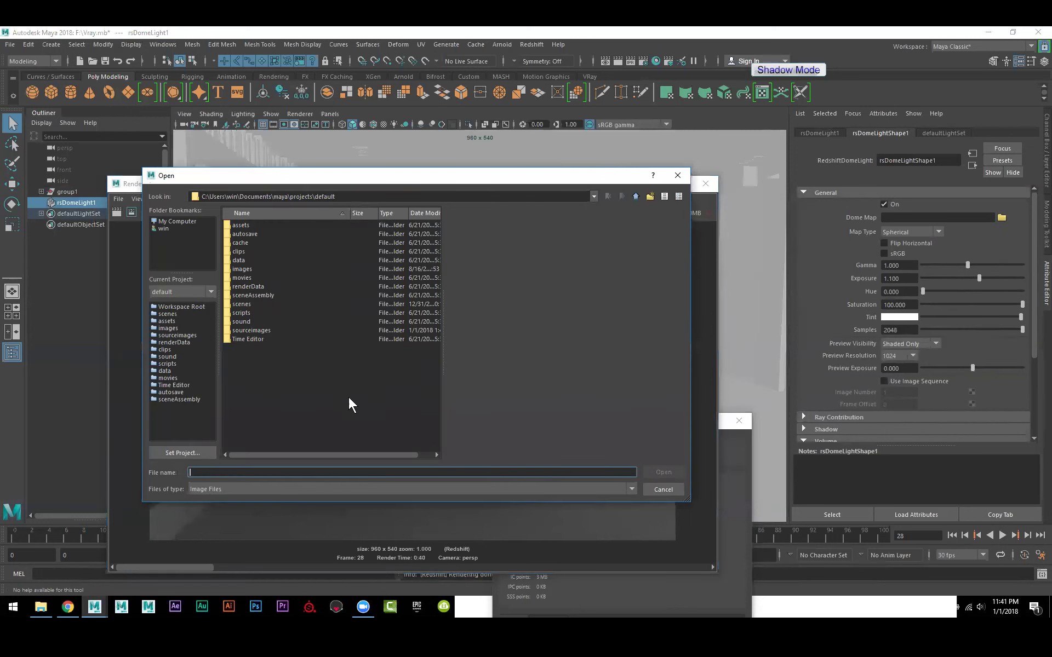
left_click(172, 221)
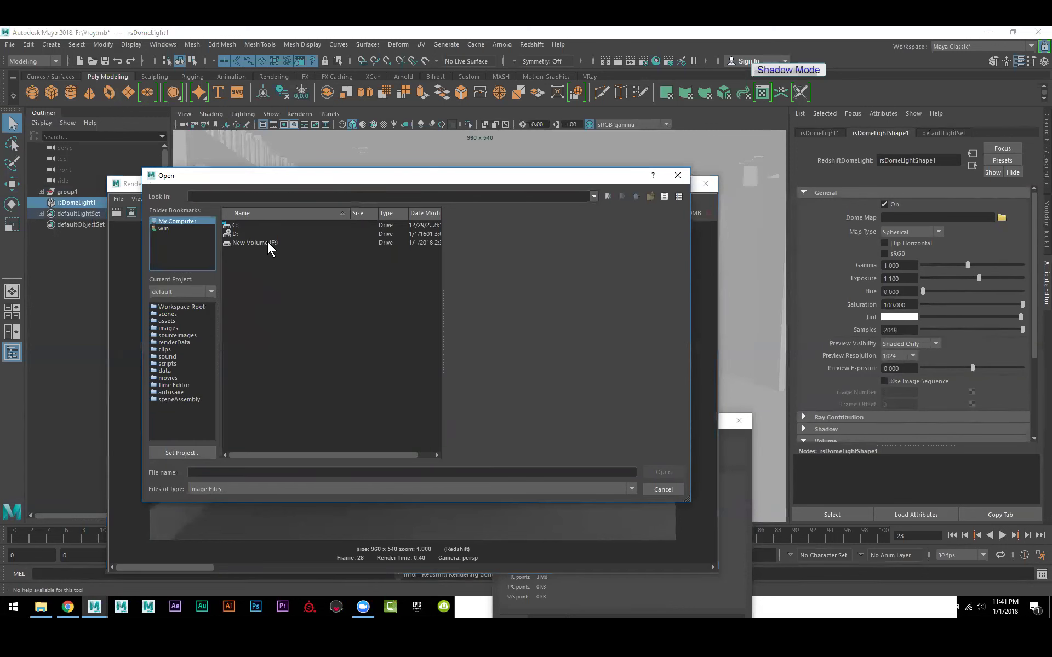
double_click(267, 242)
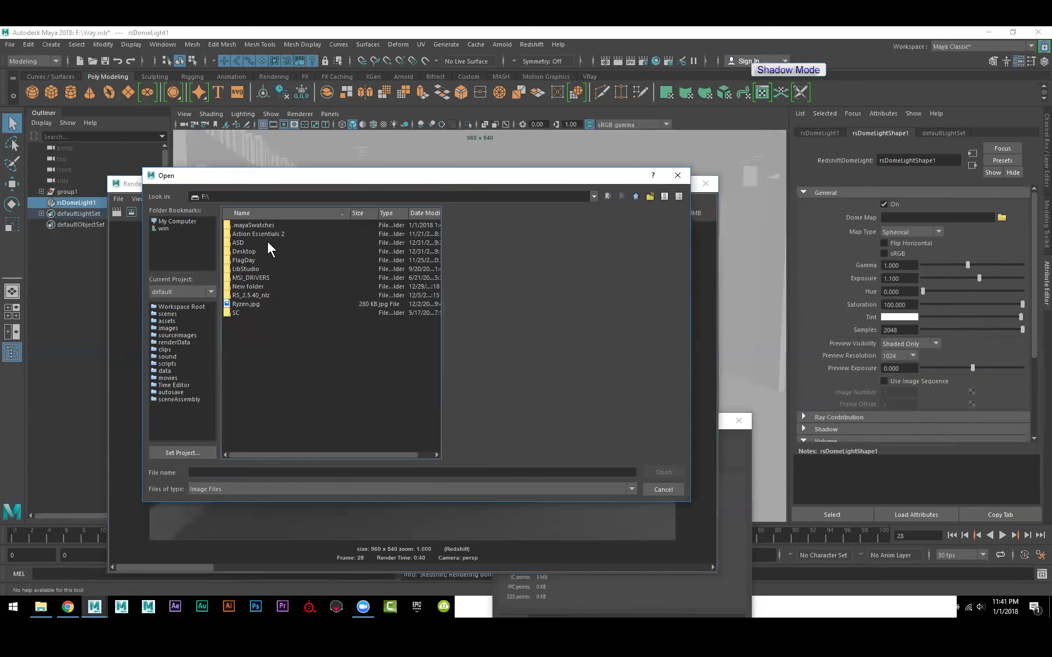
double_click(238, 242)
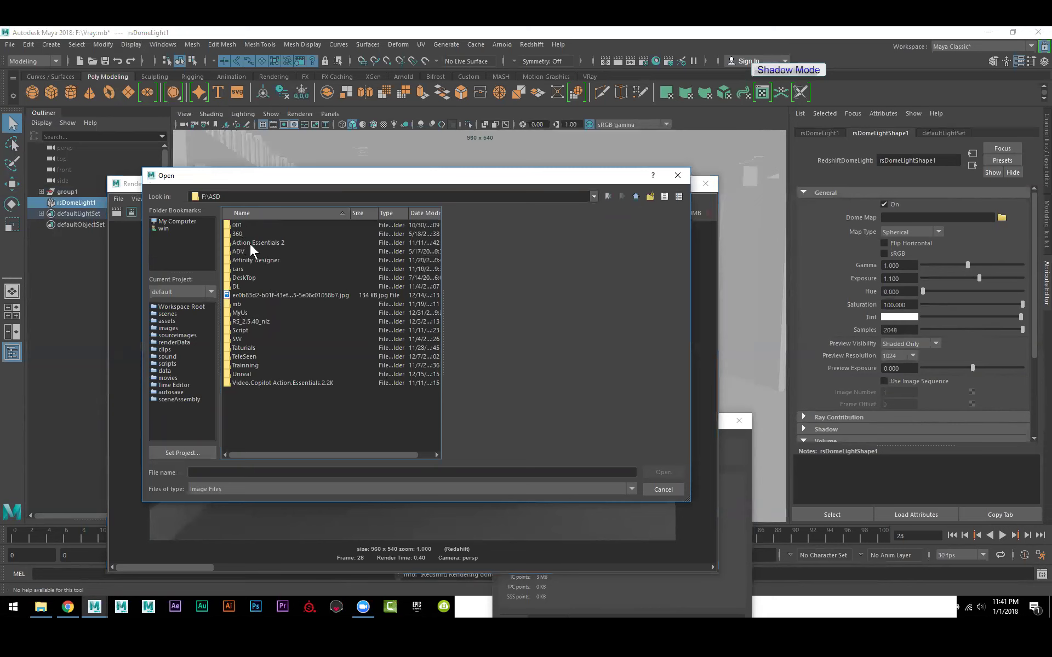
double_click(239, 338)
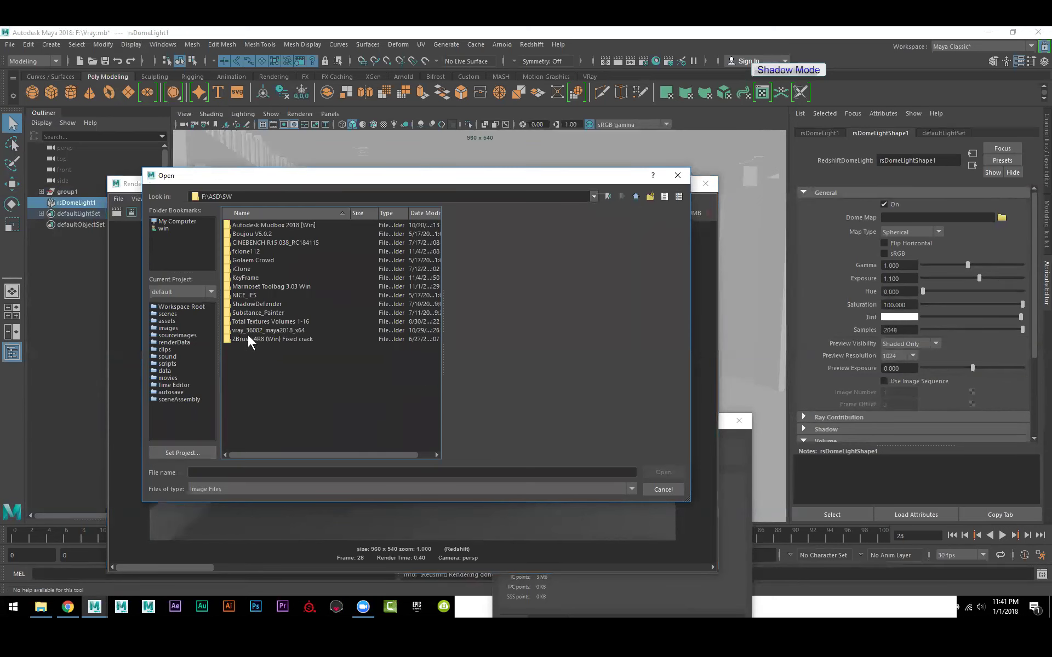
double_click(282, 312)
double_click(266, 243)
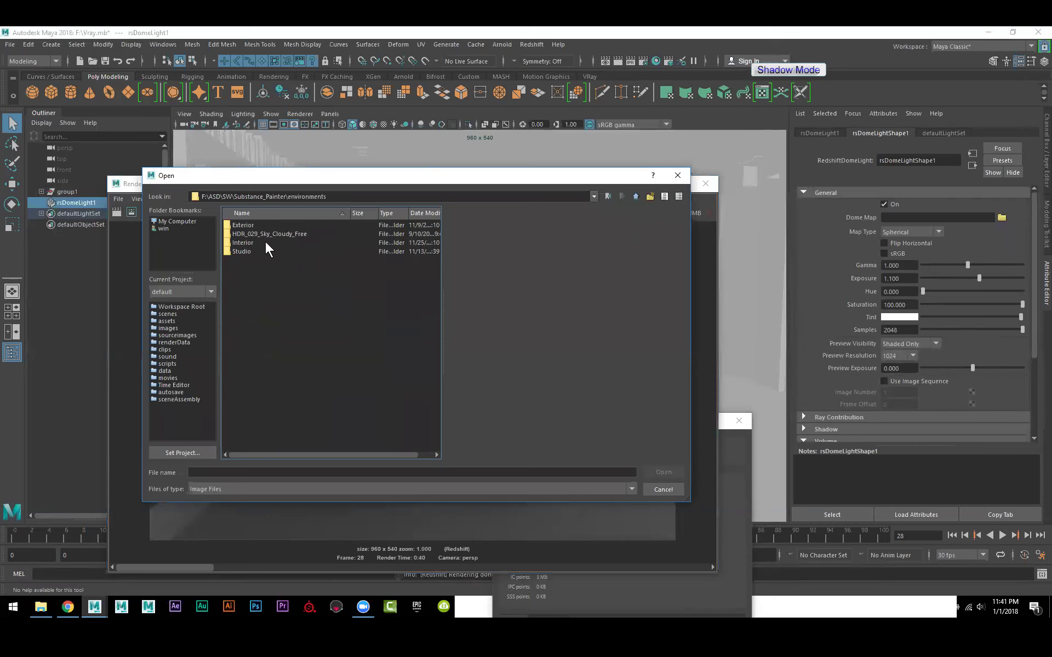
double_click(237, 222)
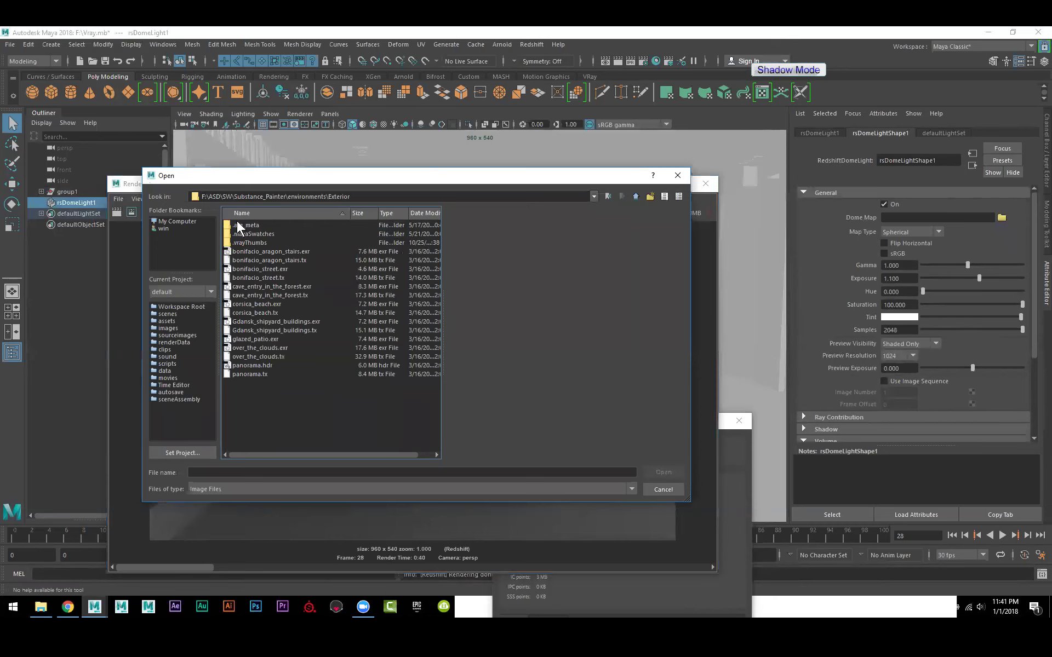
left_click(264, 364)
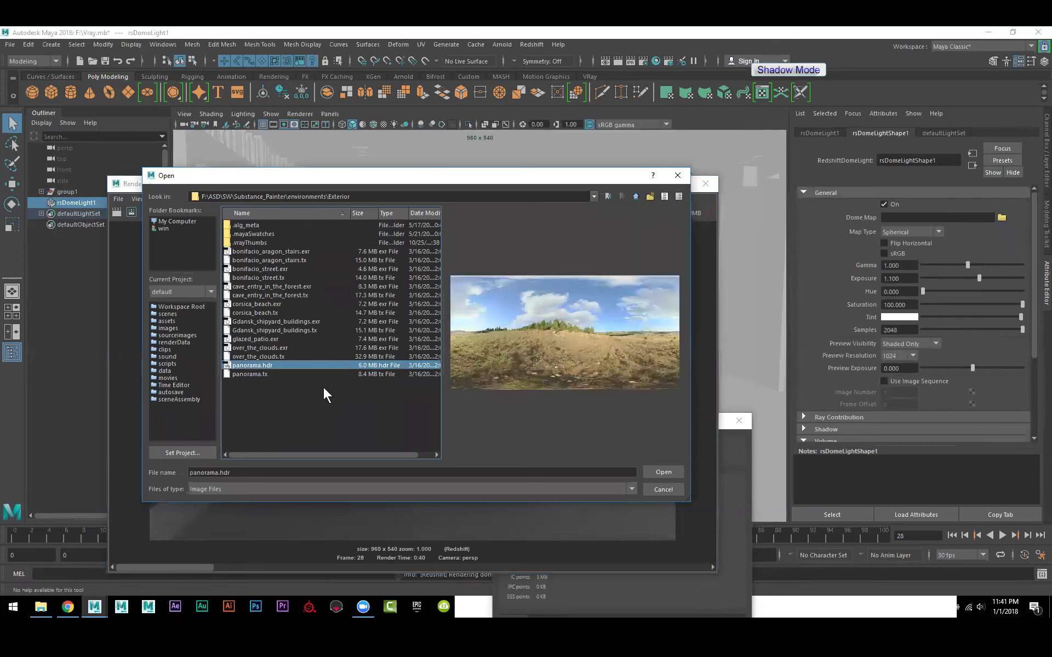
left_click(660, 472)
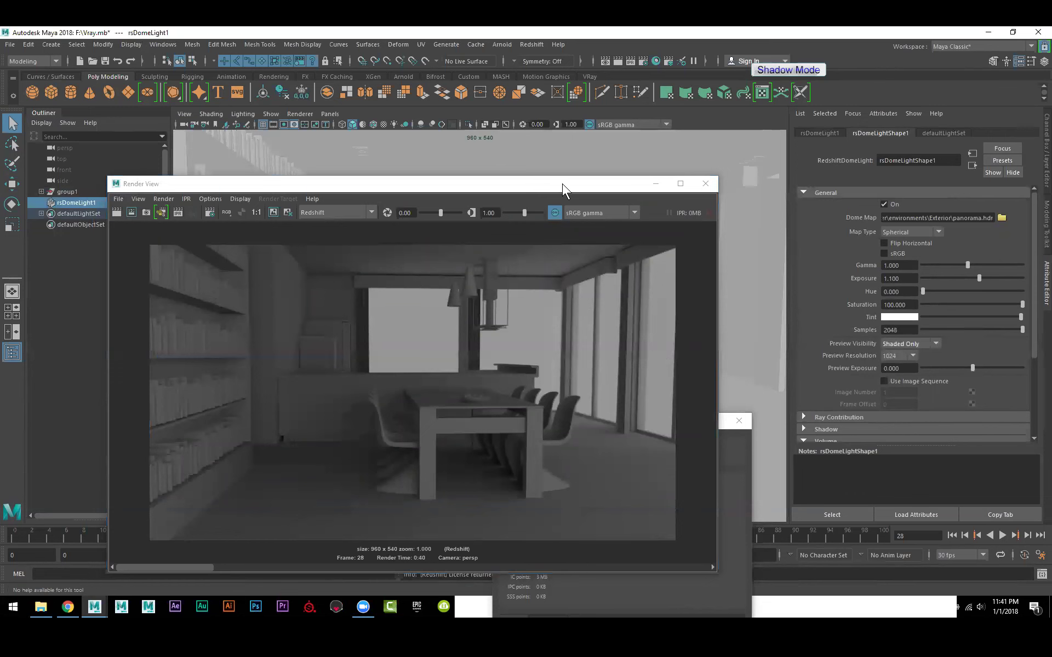
Step: Uncover the viewport, select the beam above the back window and set its rsArchitectural1 refraction weight to about 0.487
left_click_drag(562, 183, 540, 330)
left_click(504, 230)
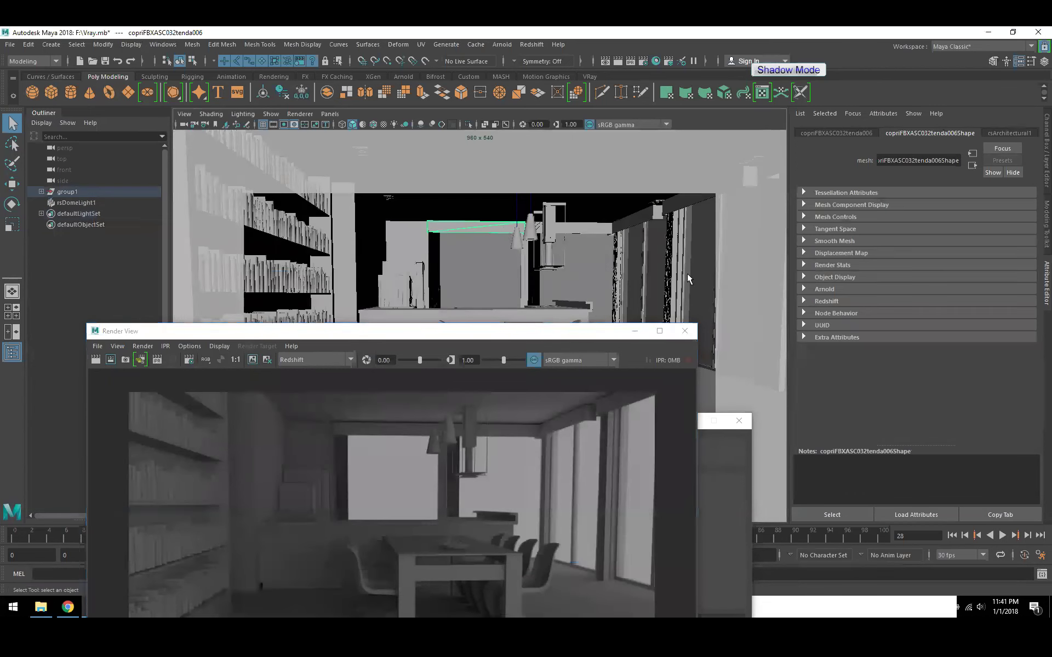
left_click(1004, 132)
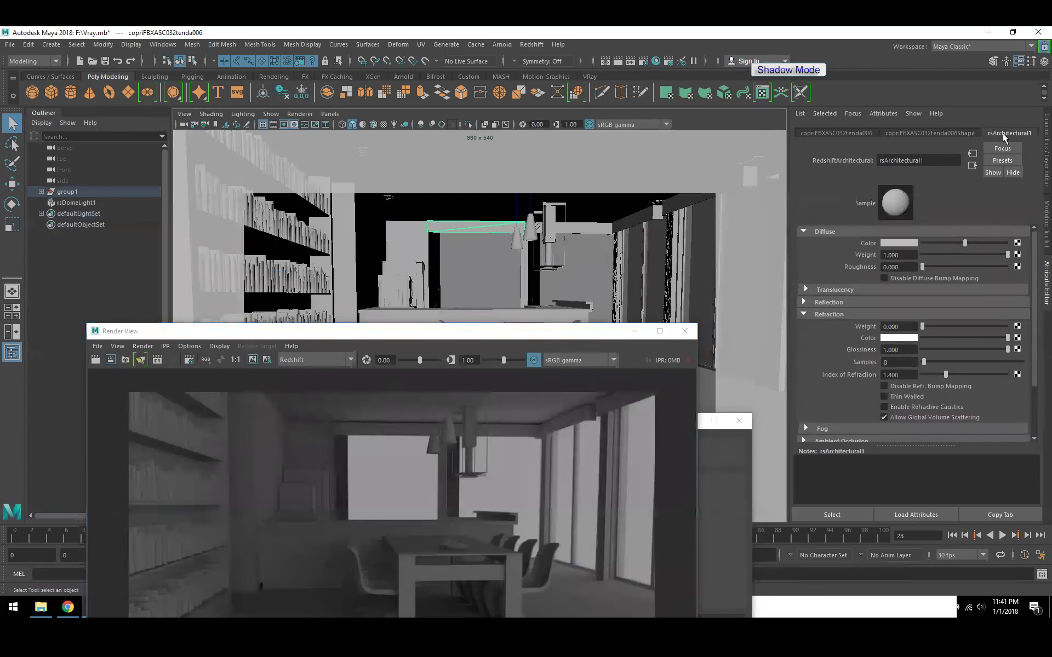
double_click(897, 326)
type("0.64")
key("Return")
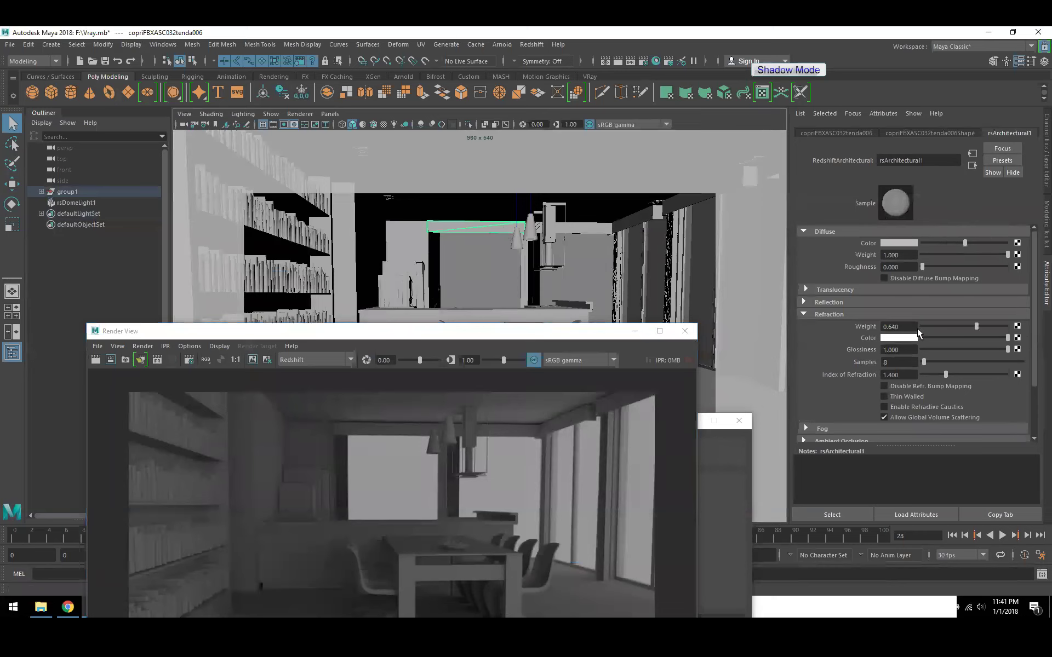
left_click_drag(954, 326, 963, 327)
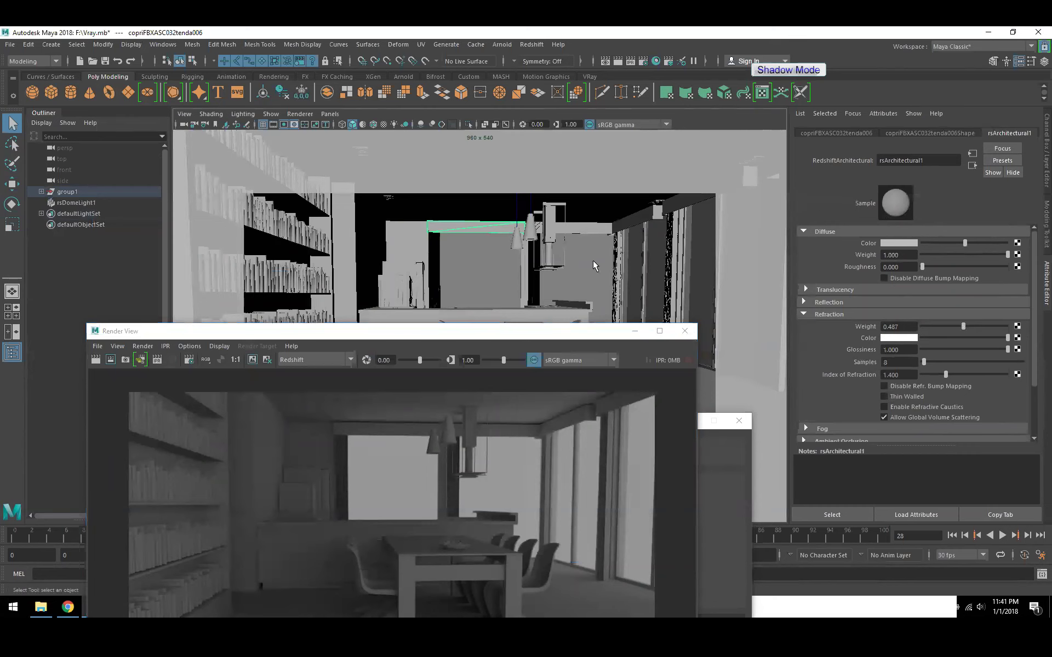
Step: Set rsArchitectural1's refraction glossiness to 0.5 and samples to 32, then run a test render in the repositioned Render View and stop it
left_click(515, 331)
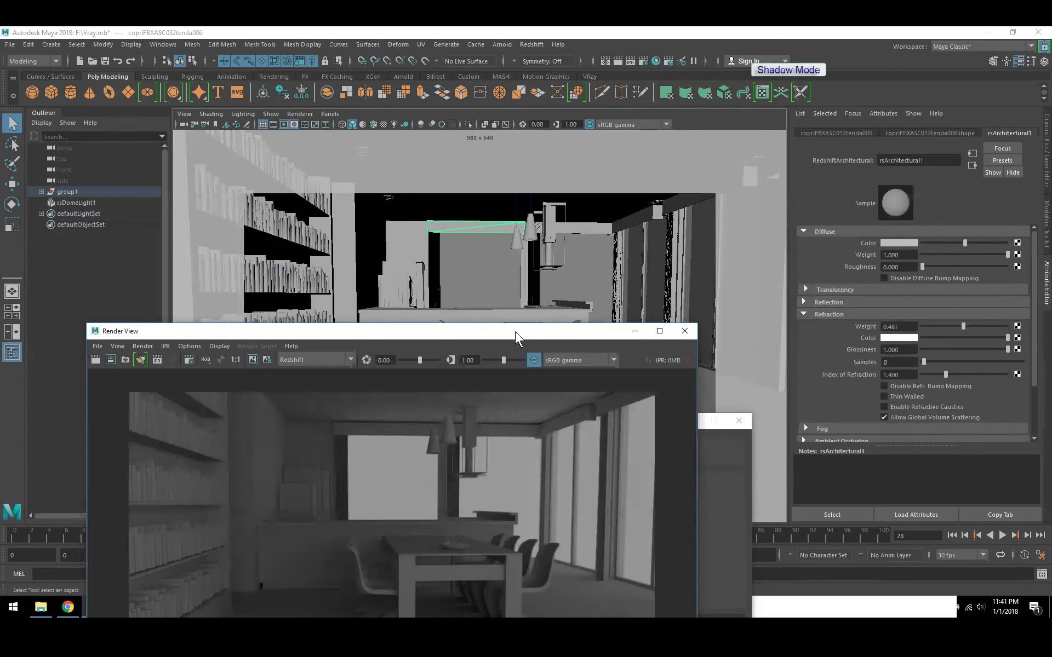
left_click_drag(515, 331, 562, 126)
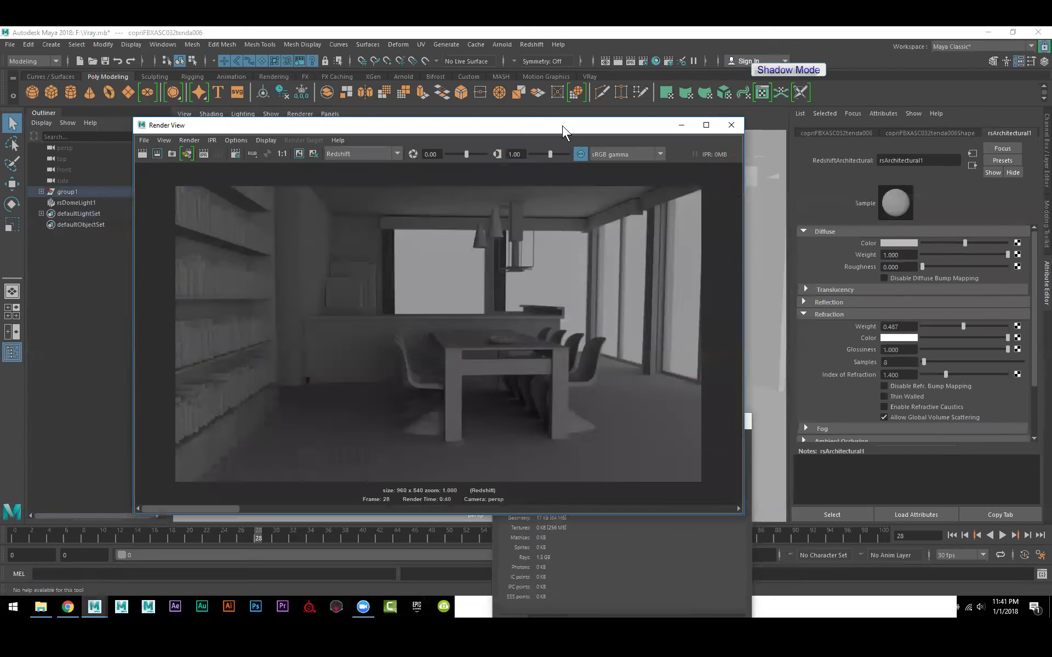
left_click(964, 350)
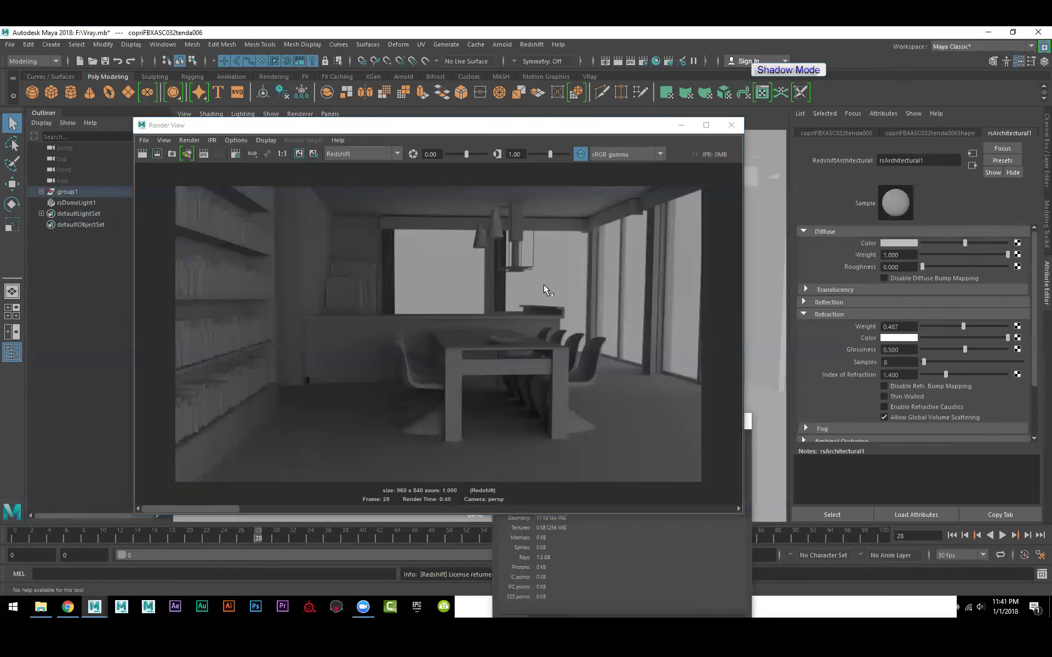
left_click(900, 363)
type("32")
key("Return")
left_click(142, 154)
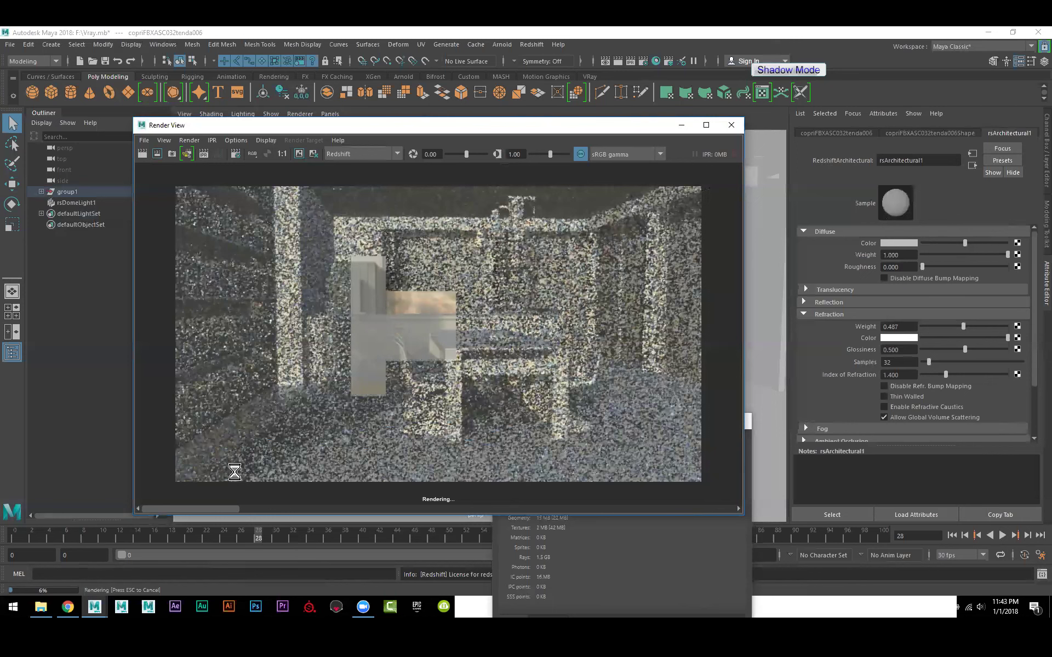
key("Escape")
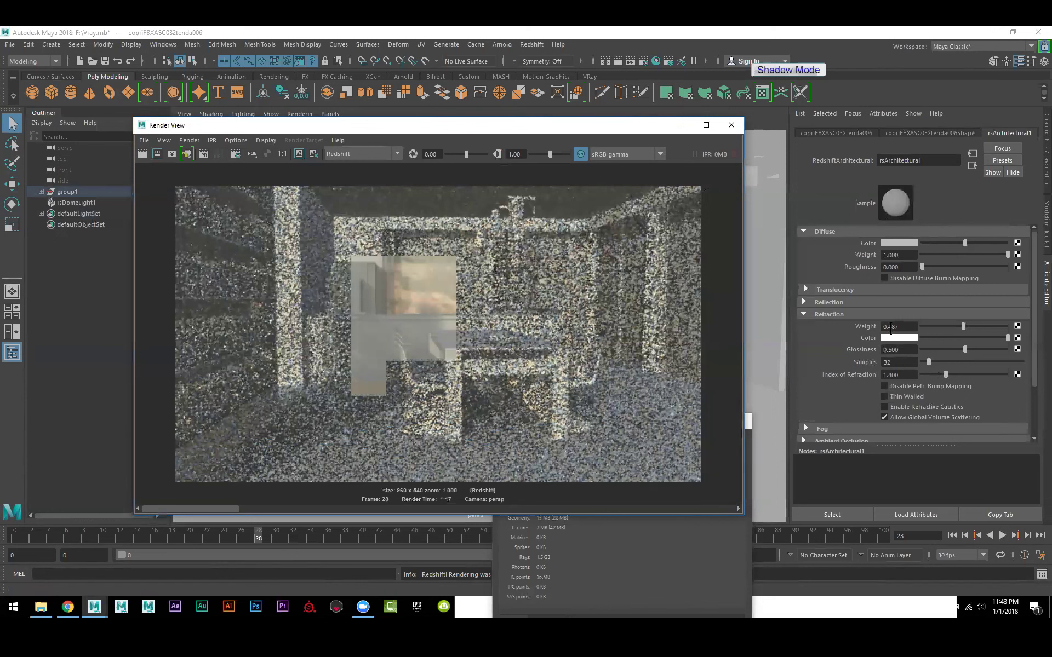
Step: Reduce rsArchitectural1's refraction weight to 0.1 and its refraction samples to 16
left_click_drag(889, 327, 923, 327)
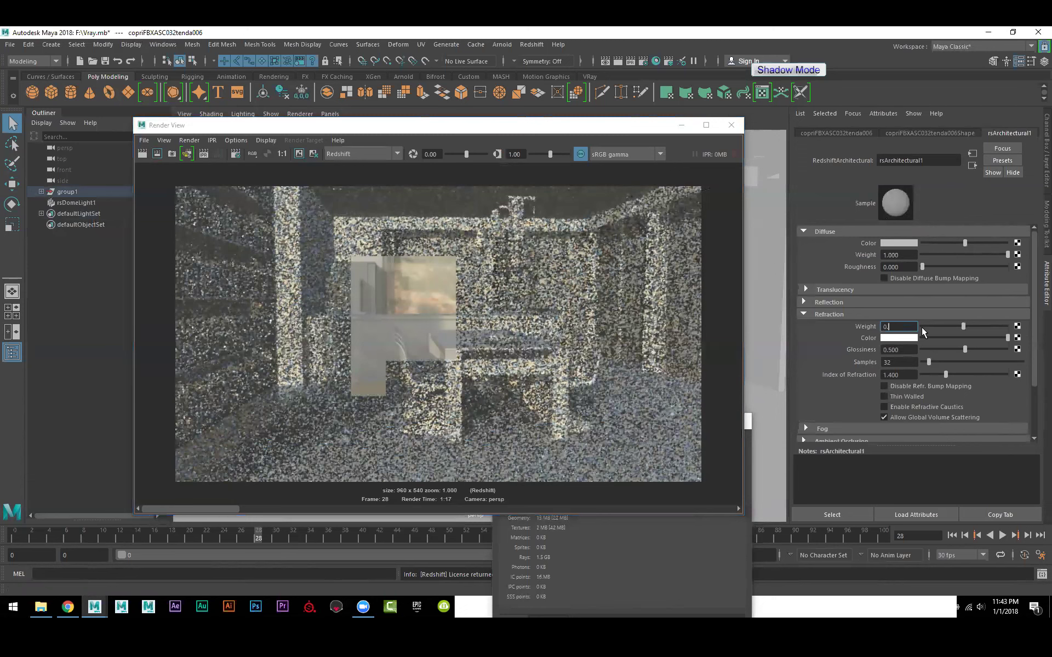
type("1")
key("Return")
left_click(906, 362)
double_click(906, 362)
type("1")
type("5")
type("6")
key("Return")
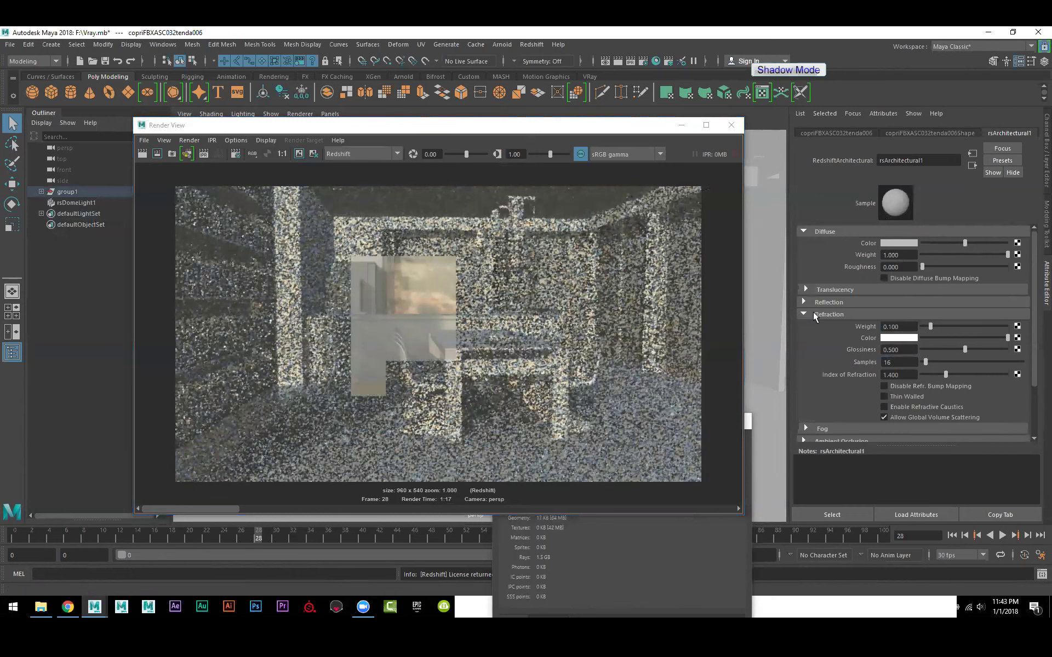
Step: Select the dome light and lower its exposure to 0.3
left_click(71, 207)
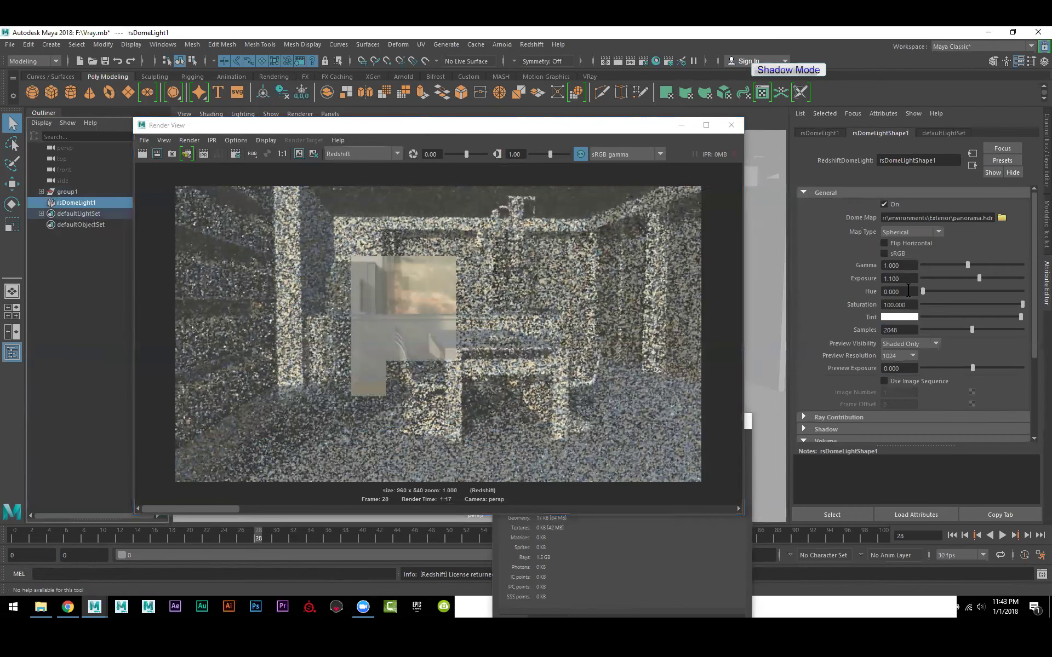
left_click(904, 281)
type(".3")
key("Return")
Step: Set the Irradiance Point Cloud mode to Rebuild (prepass only) in the Redshift GI settings and render the current frame
left_click(645, 62)
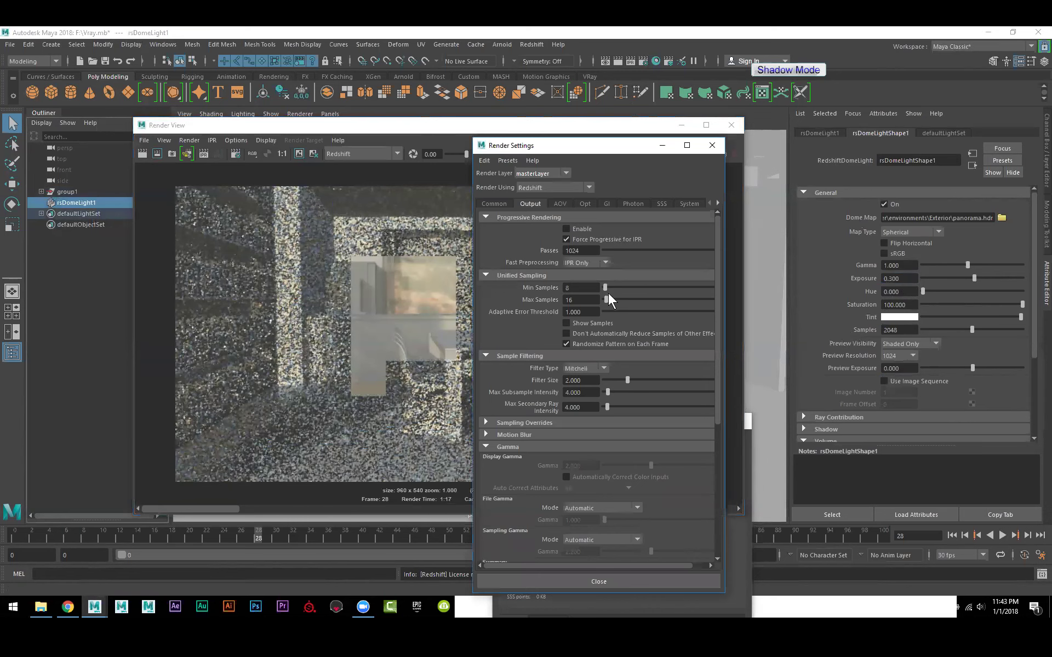
left_click(608, 203)
scroll(652, 307, "up", 3)
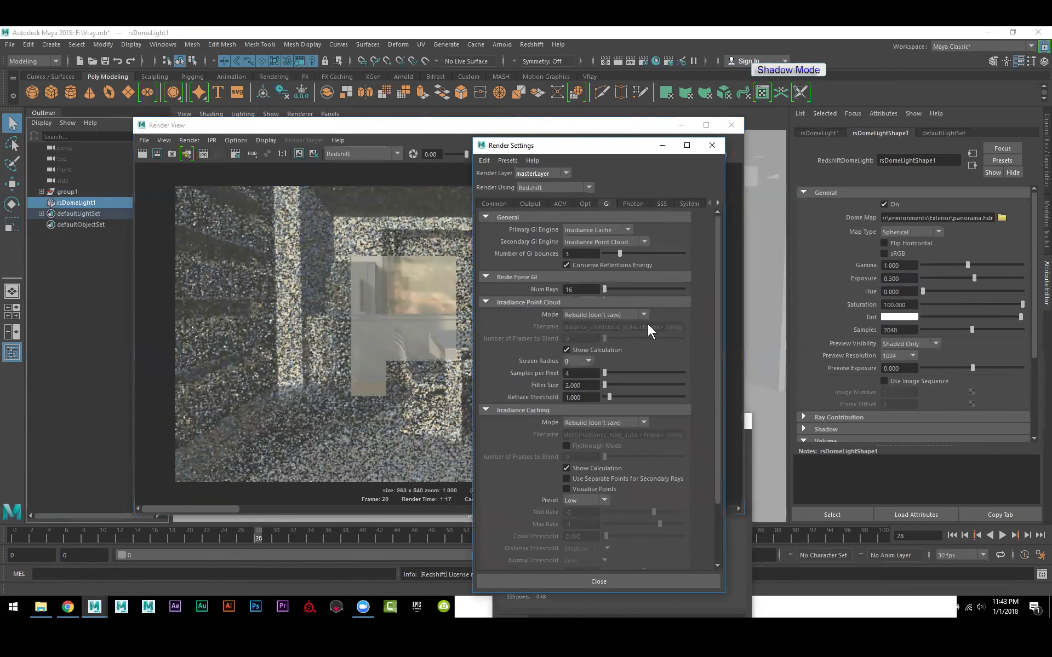
left_click(606, 315)
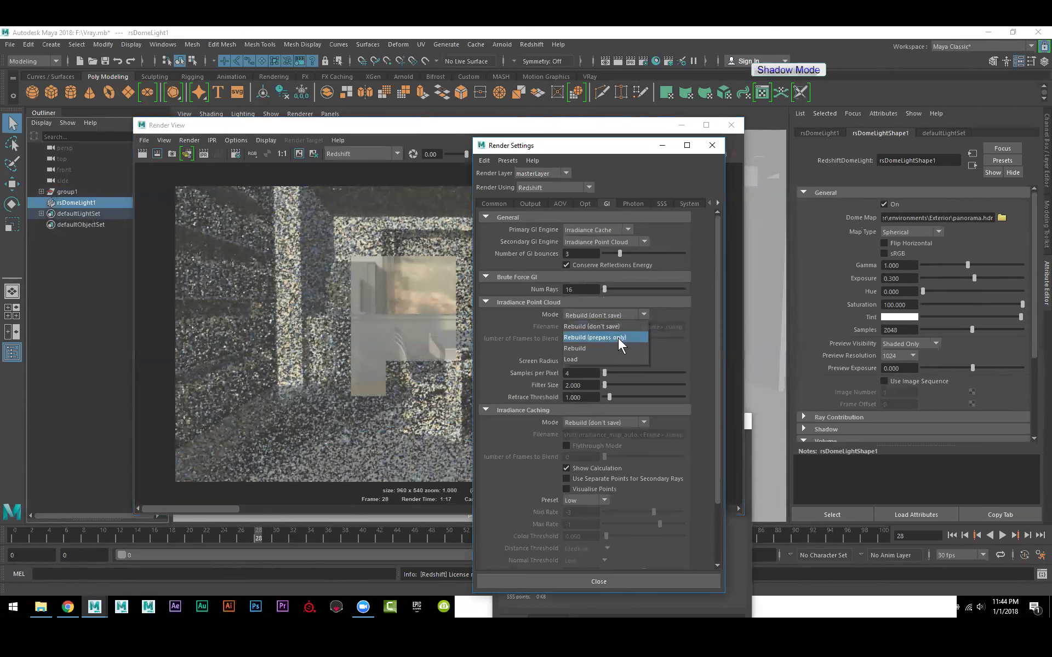
left_click(618, 338)
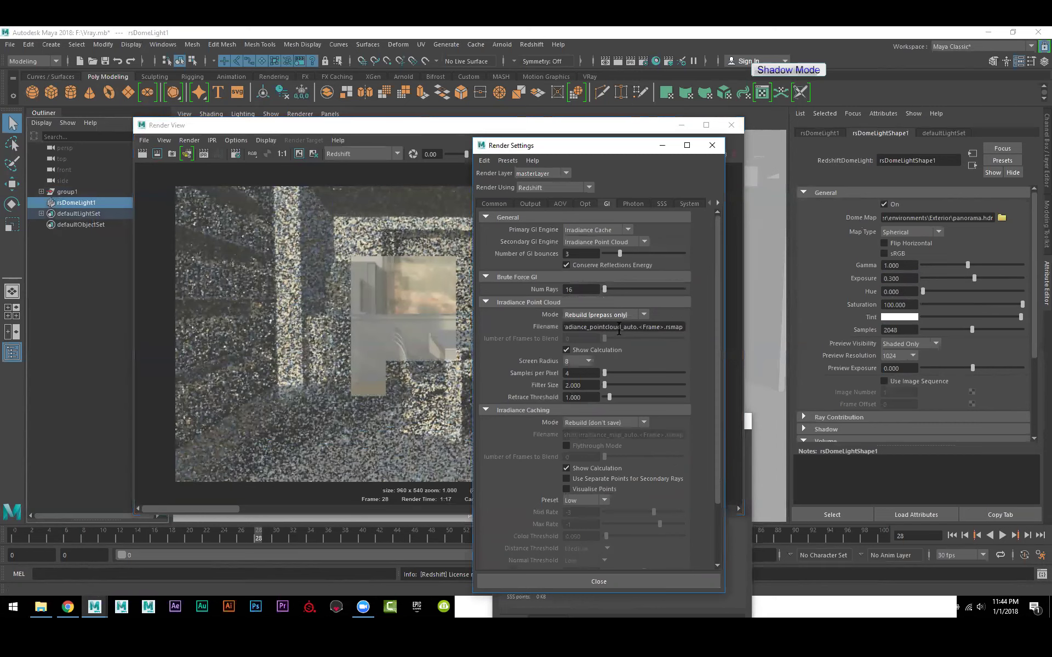
right_click(619, 328)
left_click(640, 354)
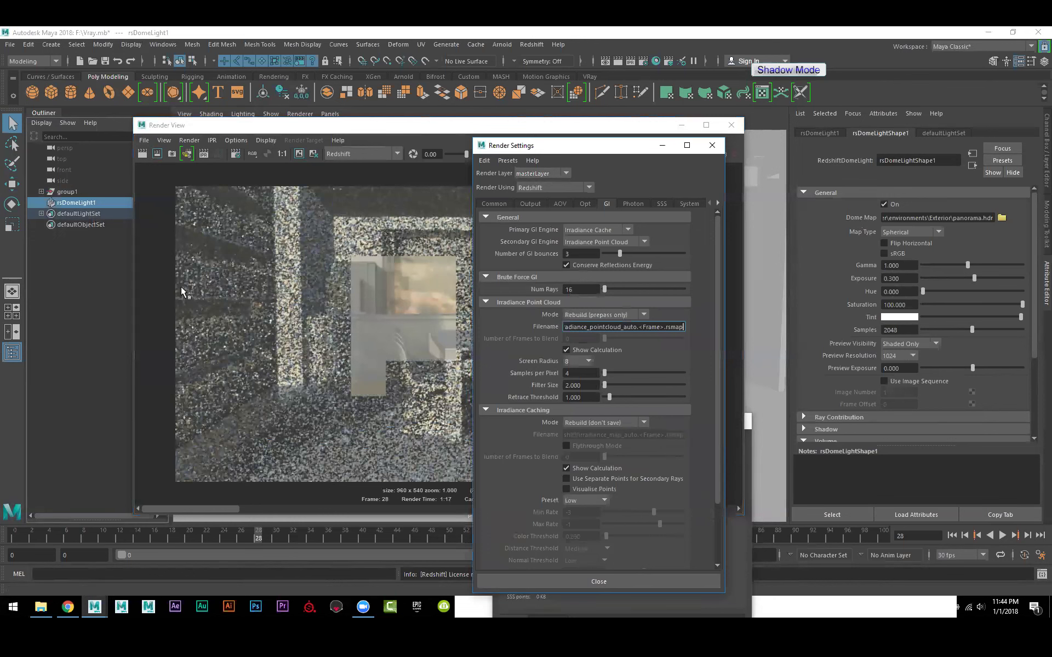
left_click(143, 153)
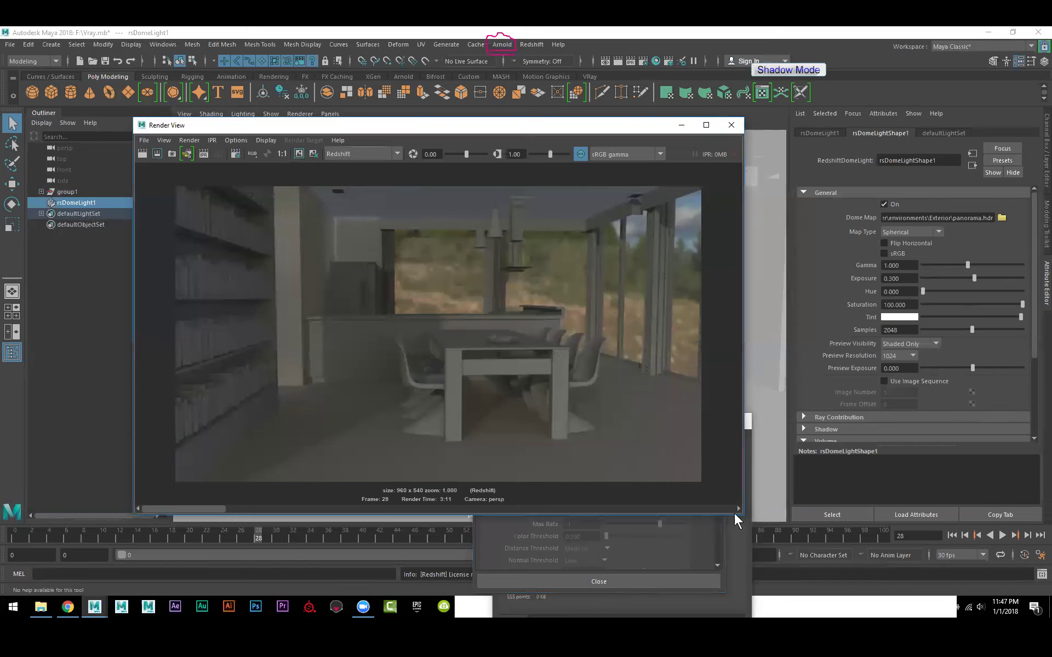
Step: Uncover the viewport, select the ceiling and change rsArchitectural1's diffuse color to tan, with hue 38.206, saturation 0.588 and value 0.663
left_click_drag(743, 515, 762, 539)
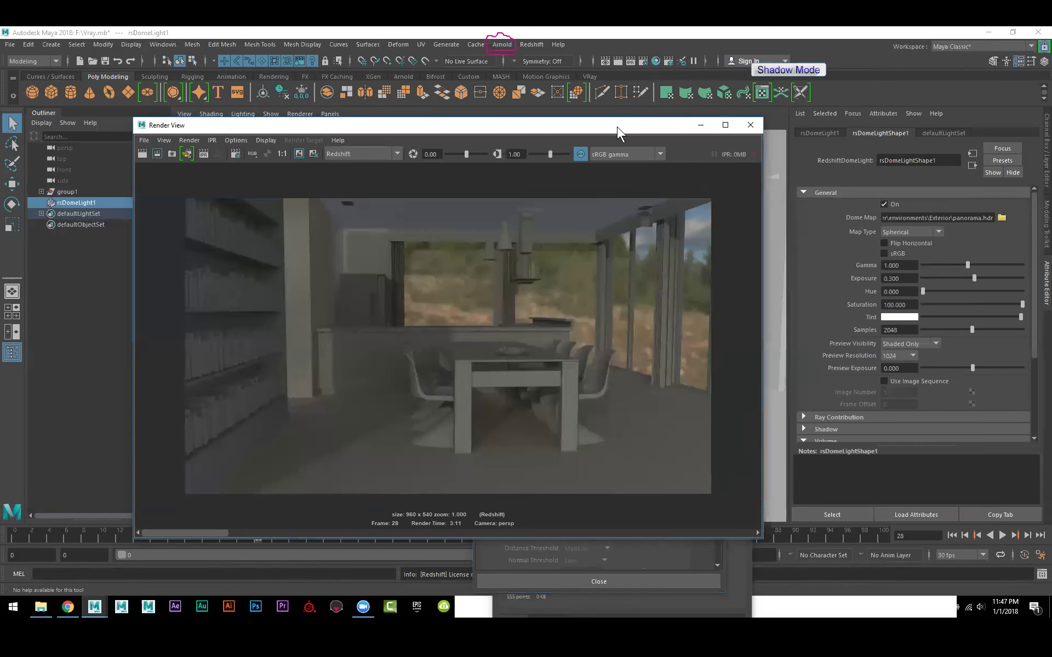
left_click_drag(617, 126, 572, 280)
left_click(435, 215)
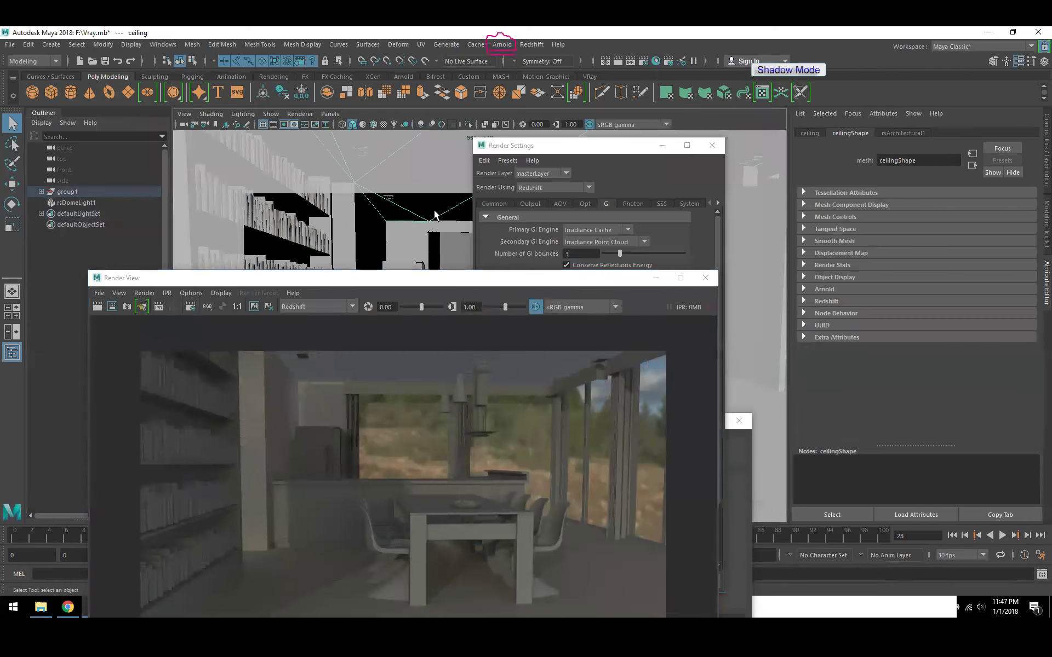
left_click(901, 133)
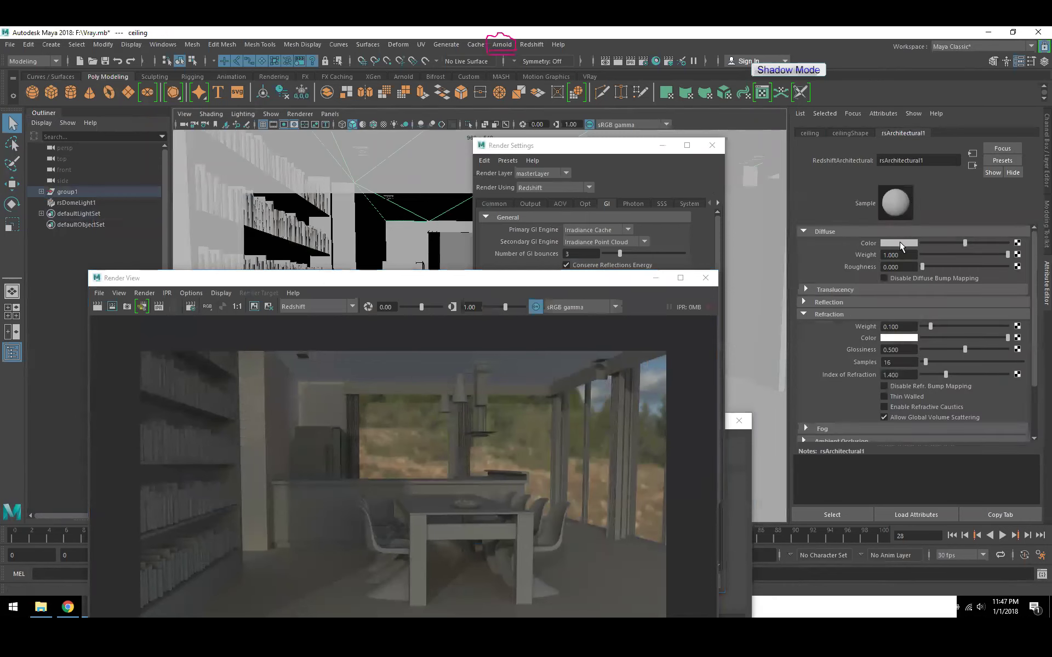
left_click(900, 242)
left_click(949, 251)
left_click(983, 258)
left_click_drag(983, 259, 988, 252)
left_click(1005, 232)
left_click_drag(987, 261, 981, 258)
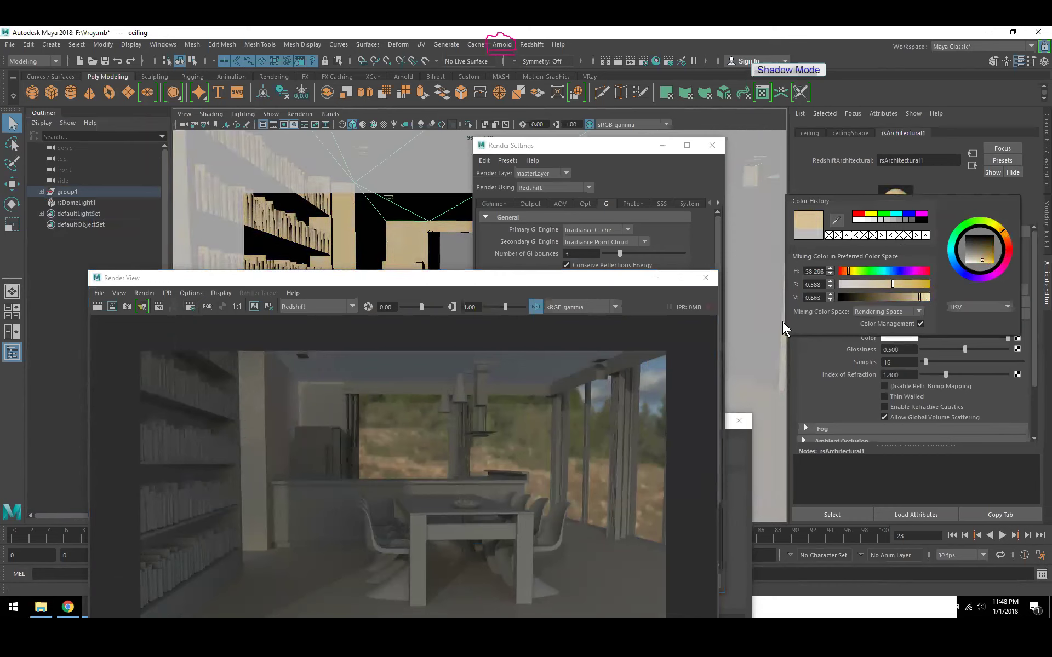
Step: Switch the Irradiance Point Cloud mode to Load and render the frame again in the repositioned Render View
left_click(618, 149)
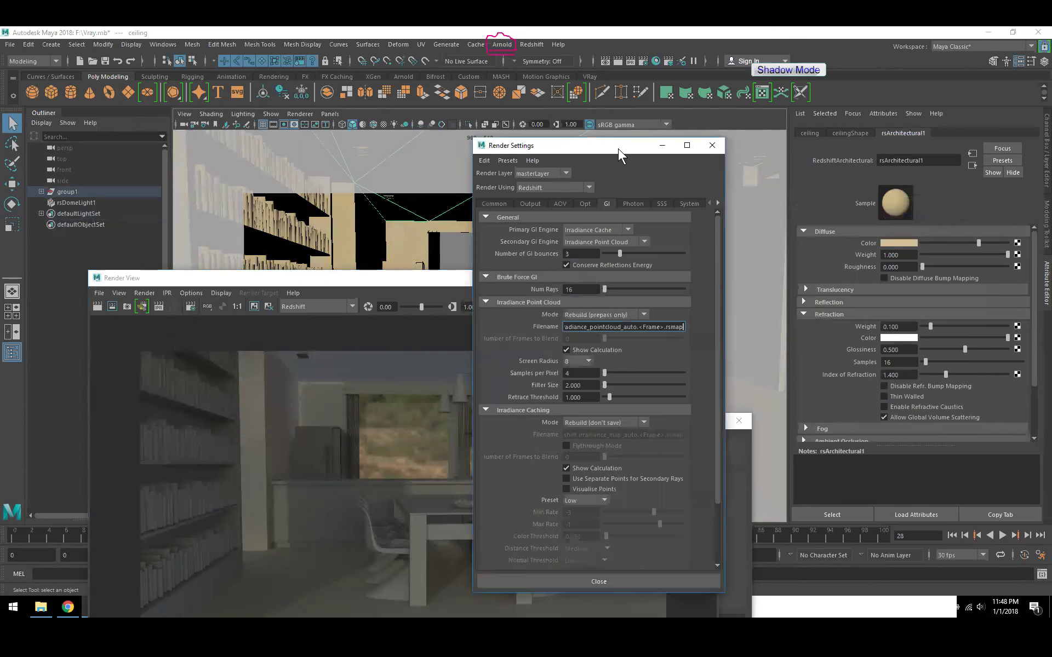
left_click(592, 315)
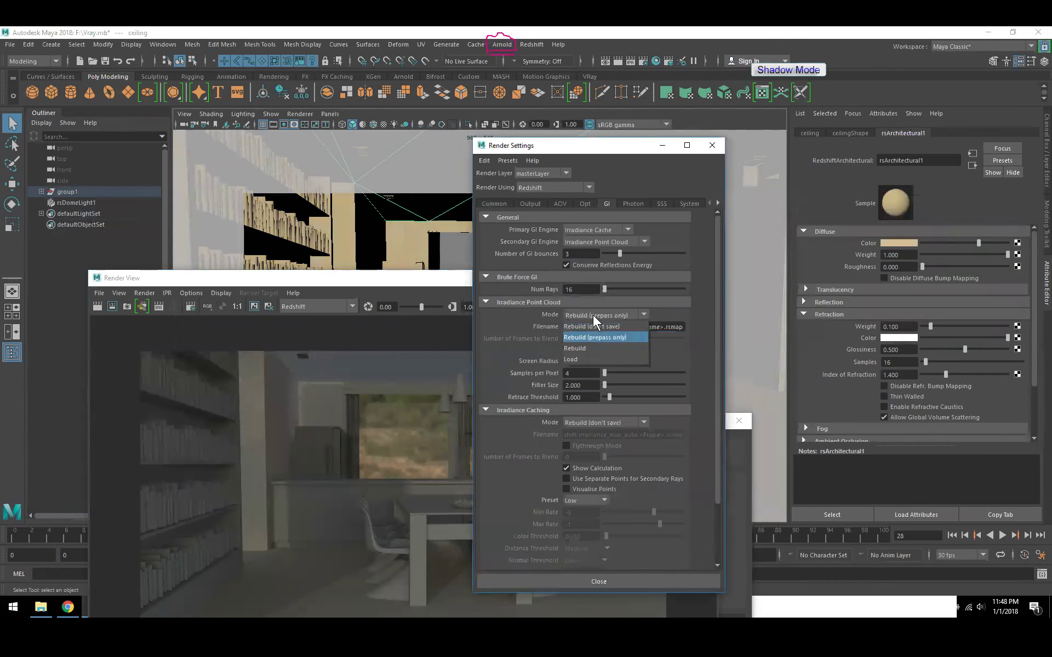
left_click(600, 359)
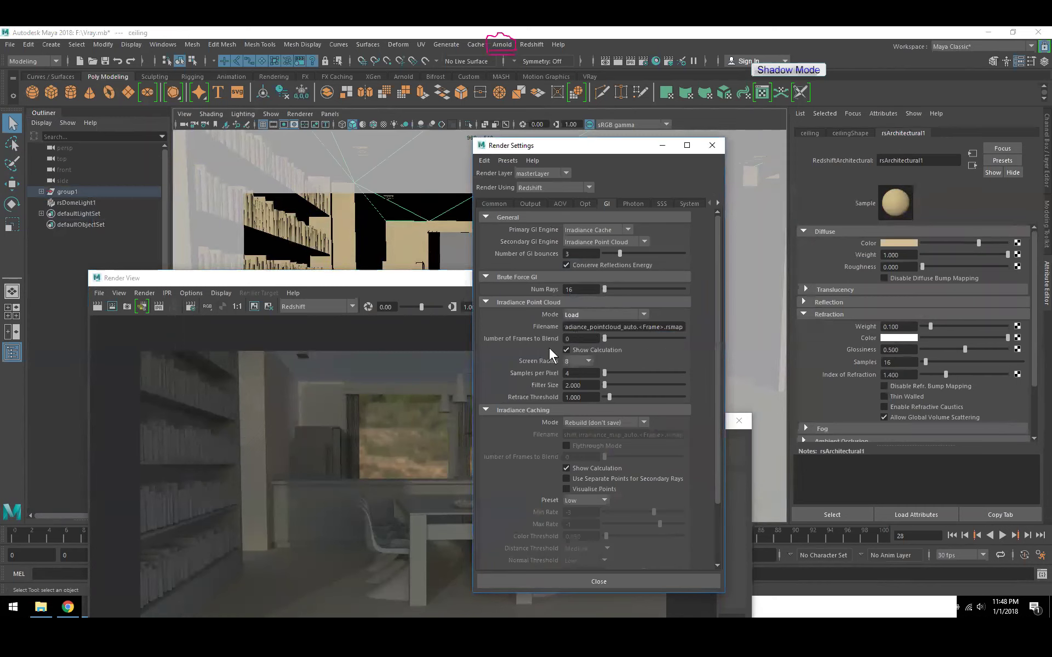
left_click(421, 278)
left_click_drag(421, 278, 459, 137)
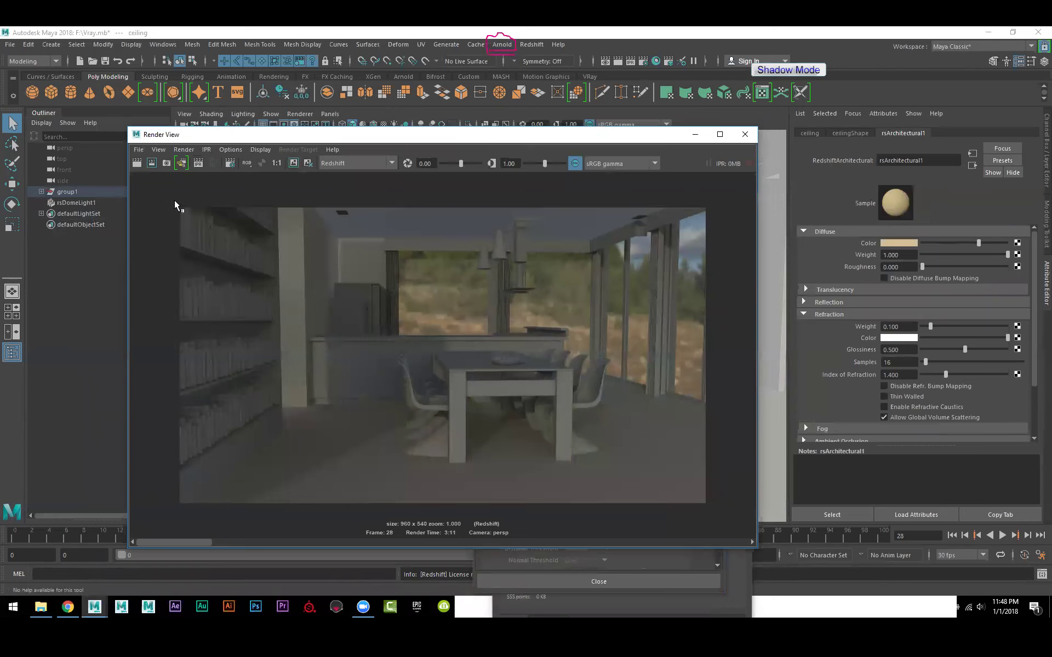
left_click(139, 164)
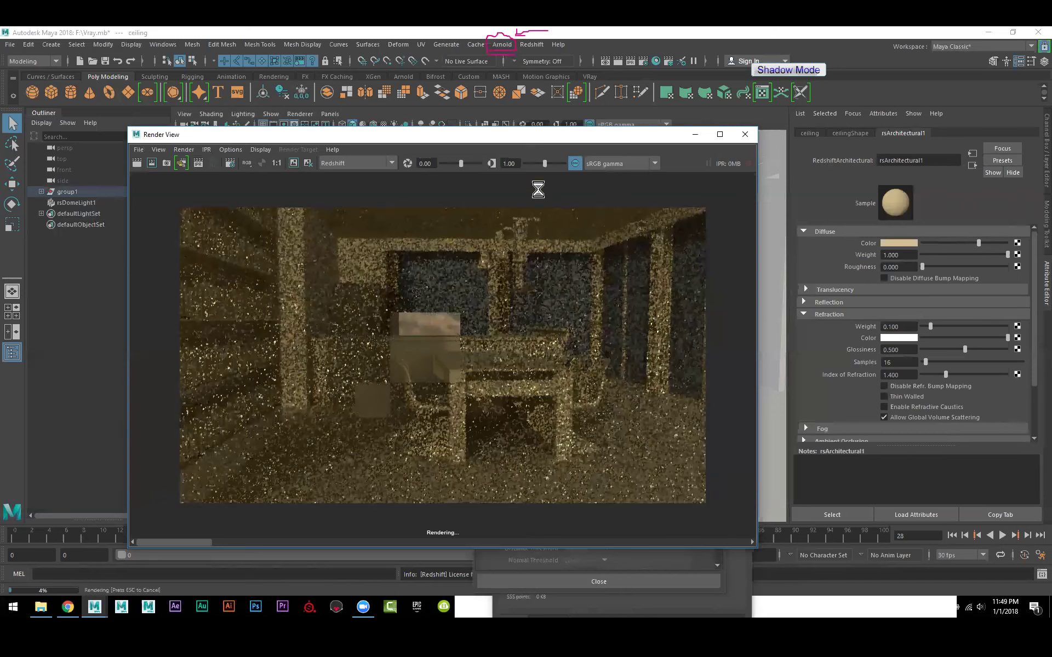
Step: Set the Irradiance Point Cloud's number of frames to blend to 1 and inspect its full cache filename
left_click(643, 60)
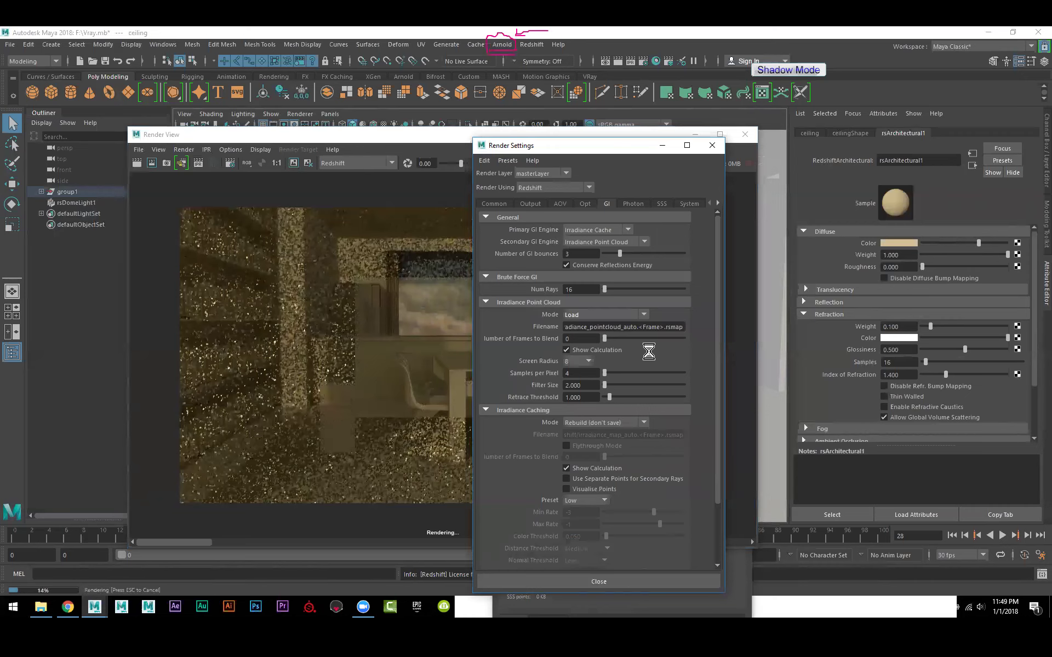
left_click(583, 338)
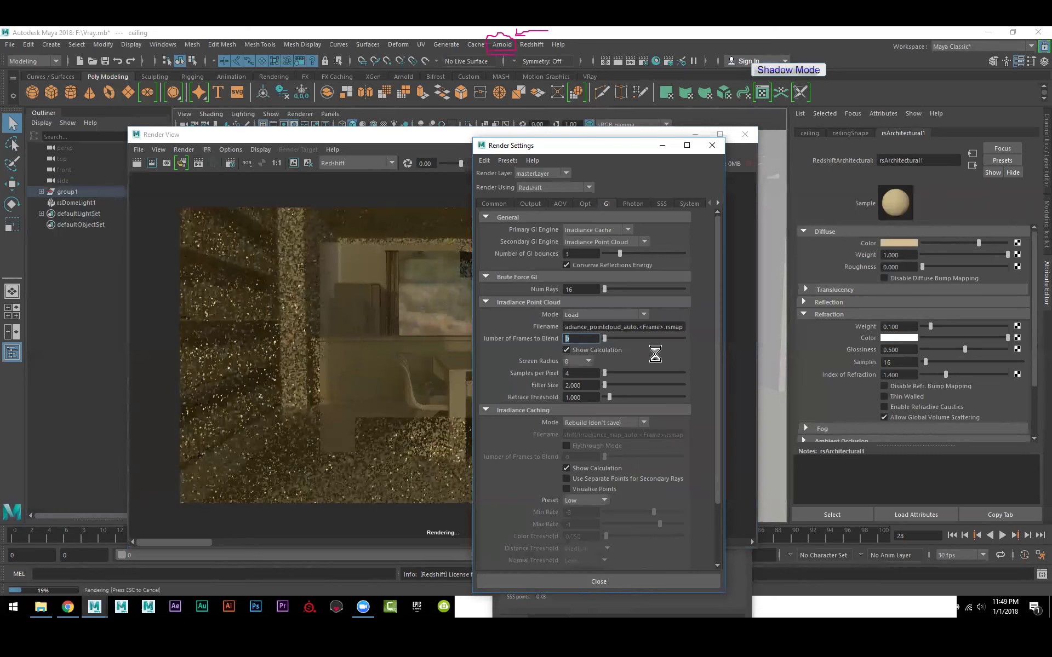
type("1")
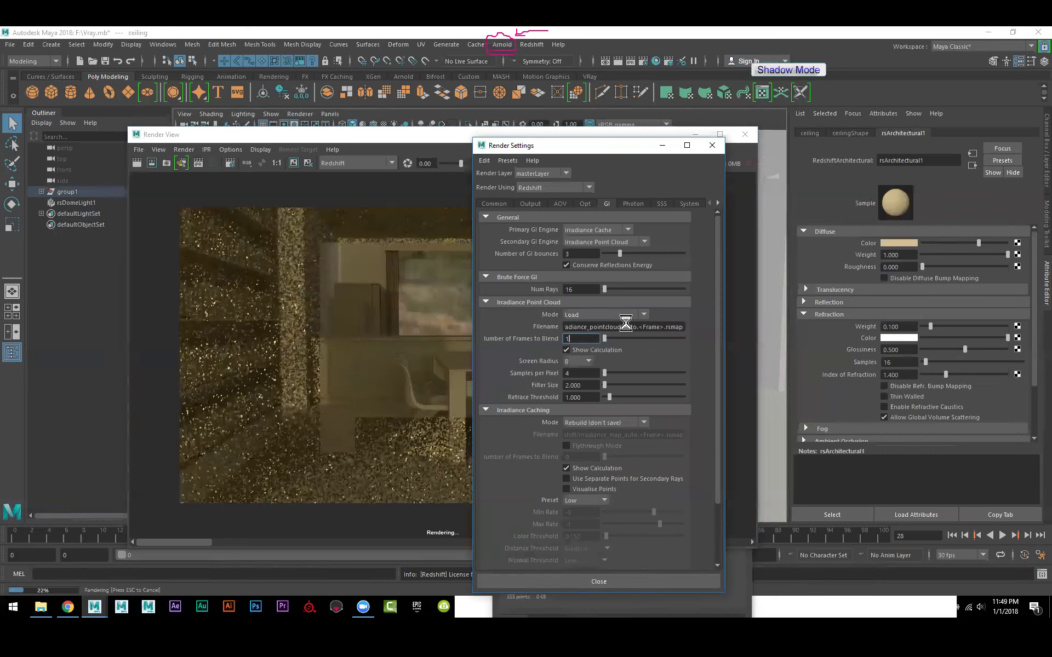
left_click(626, 314)
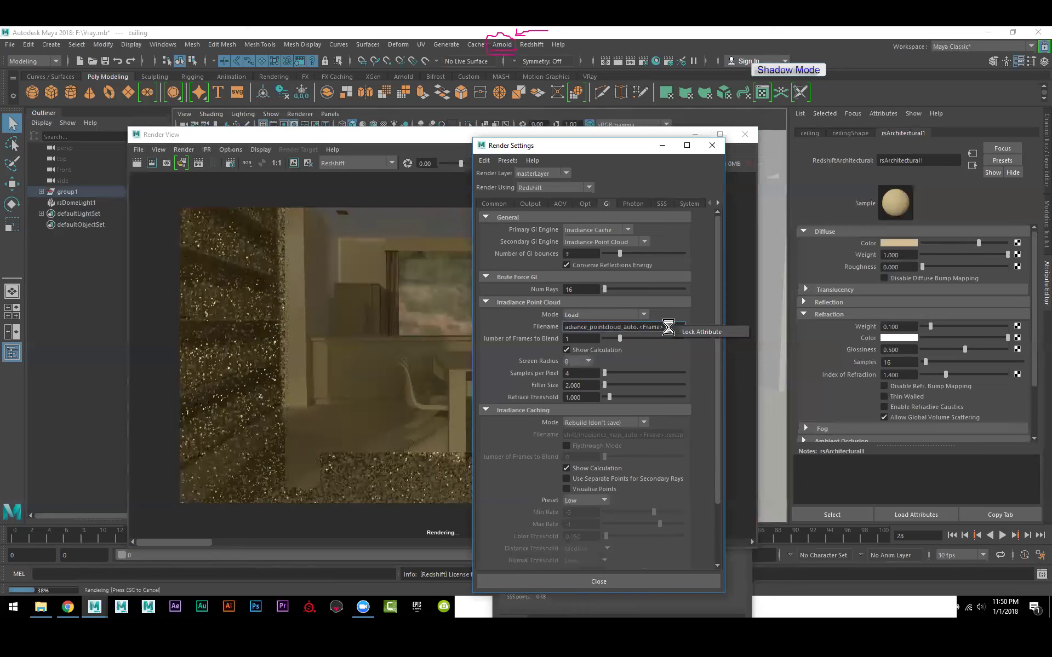
left_click(660, 326)
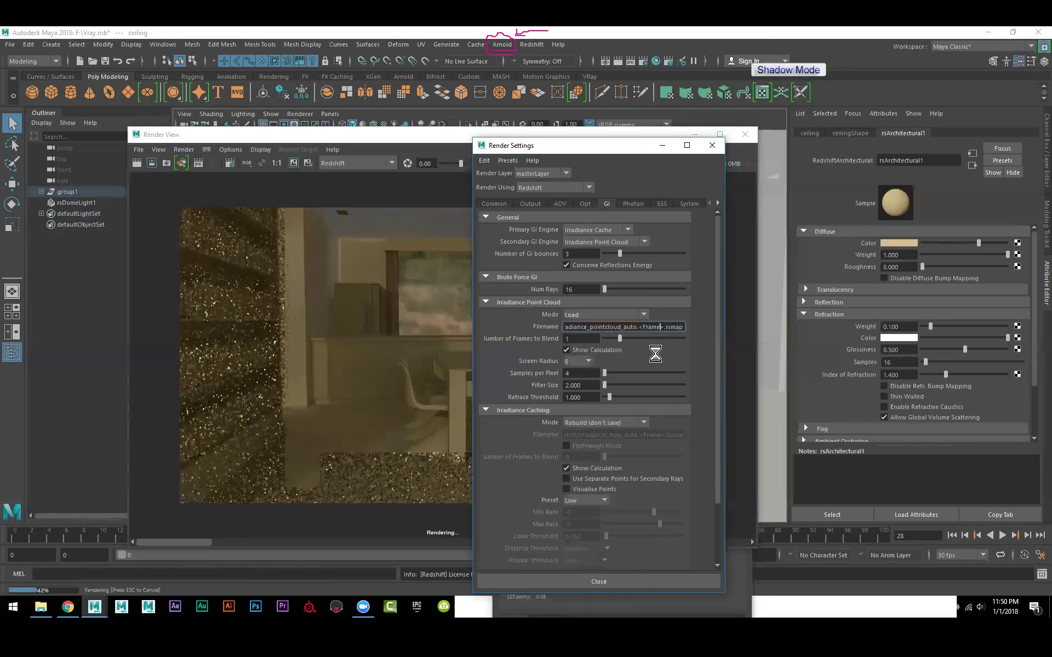
left_click_drag(643, 327, 586, 325)
left_click(586, 326)
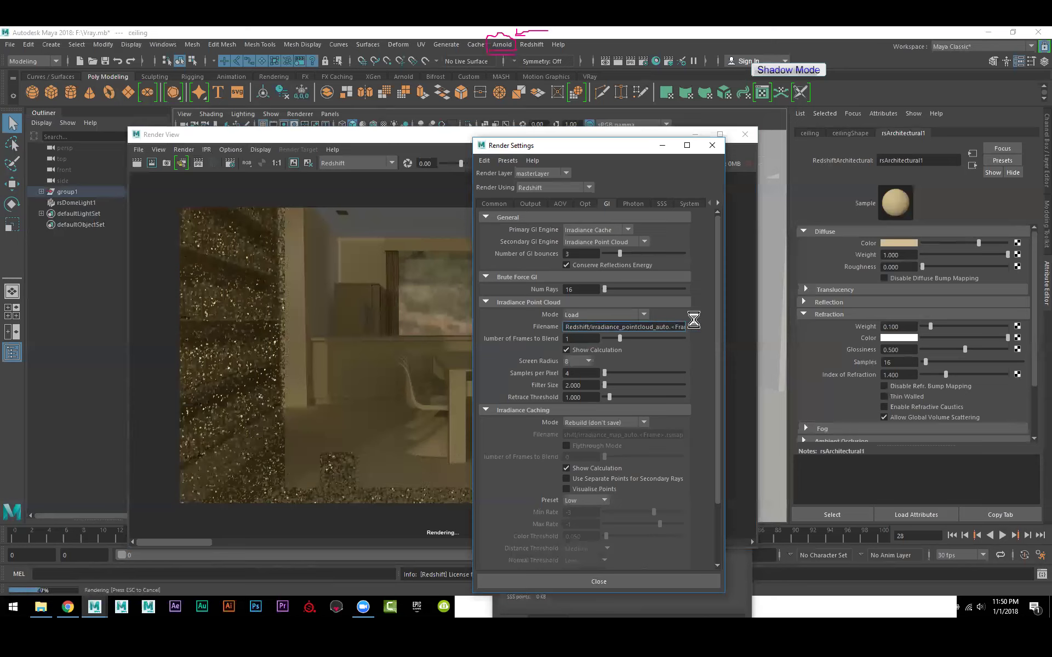
left_click_drag(641, 327, 727, 329)
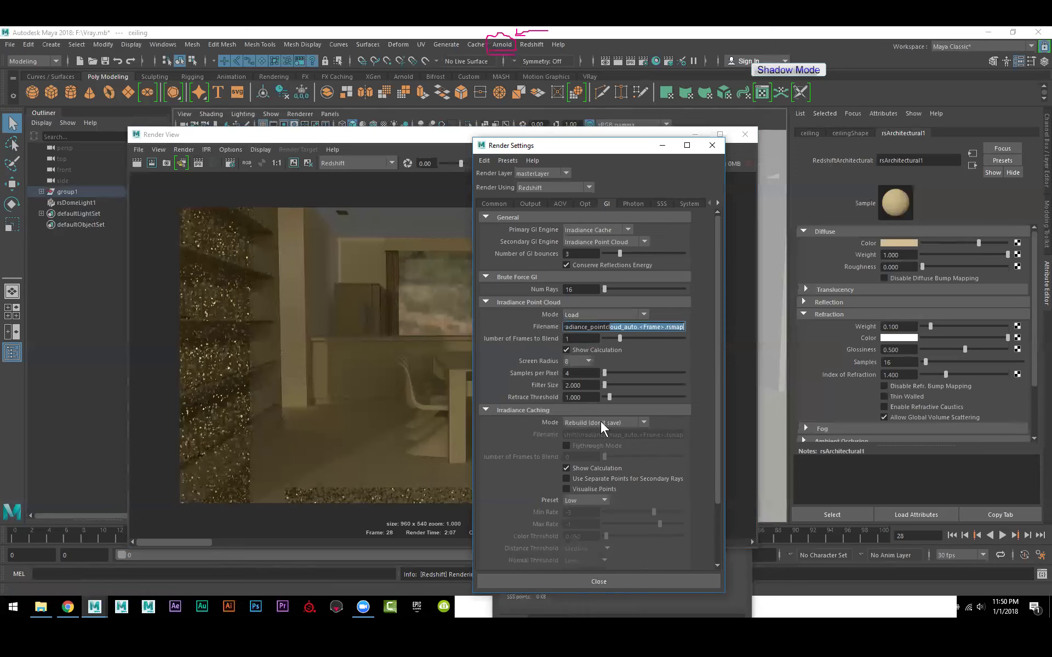
Step: Set the Irradiance Caching mode to Rebuild (prepass only) and render the current frame
left_click(601, 422)
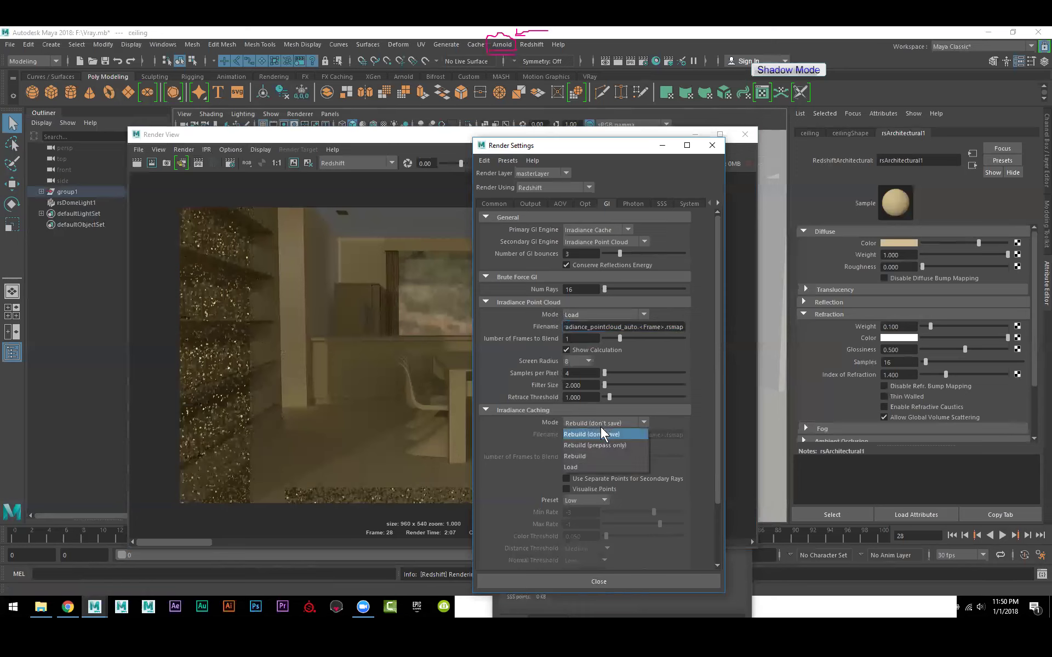
left_click(595, 445)
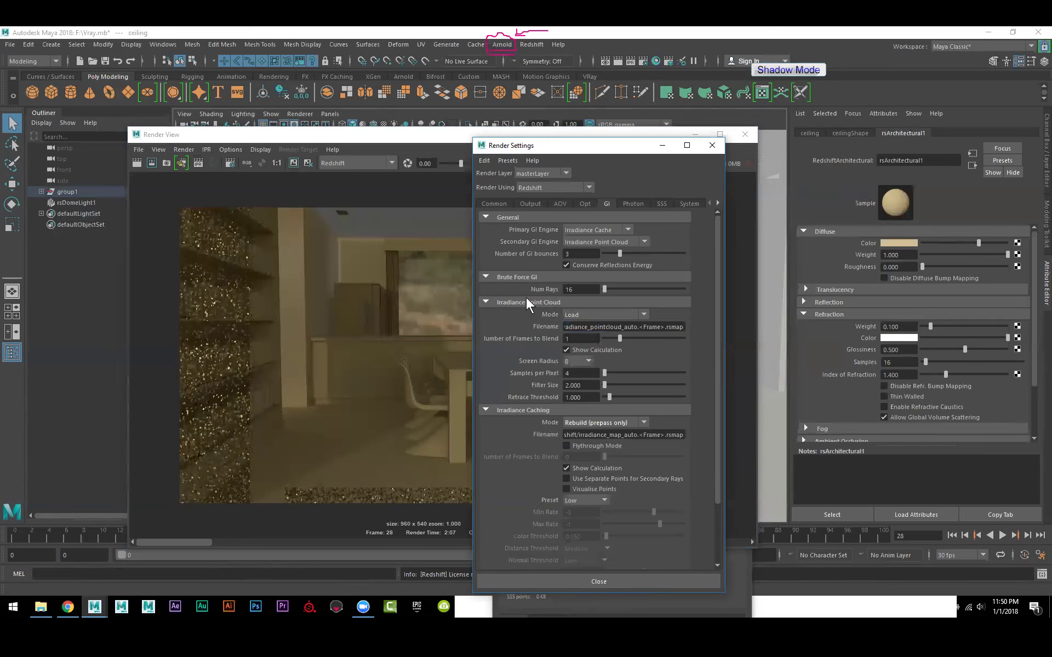
left_click(410, 139)
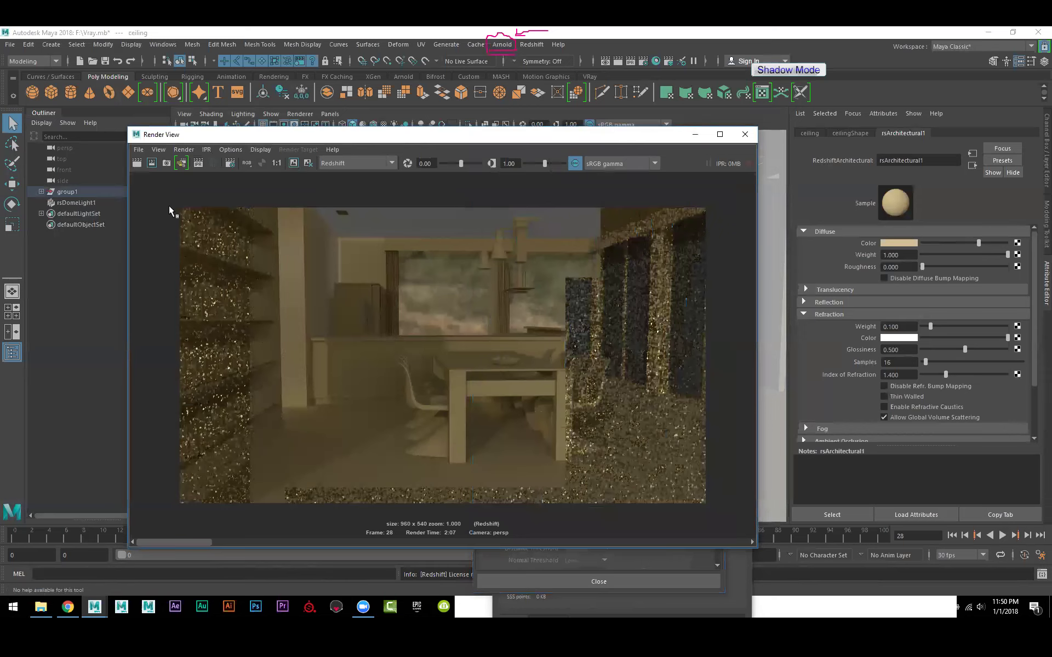
left_click(136, 163)
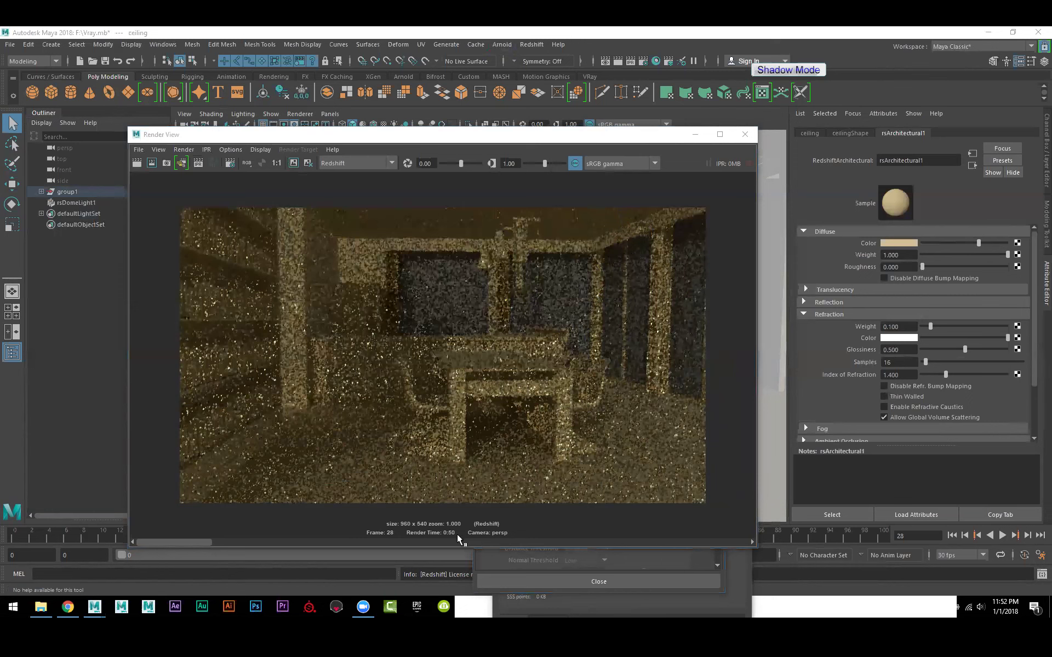
Step: Set the Irradiance Point Cloud's frames to blend to 0 and its mode to Rebuild (prepass only), and render the frame
left_click(473, 139)
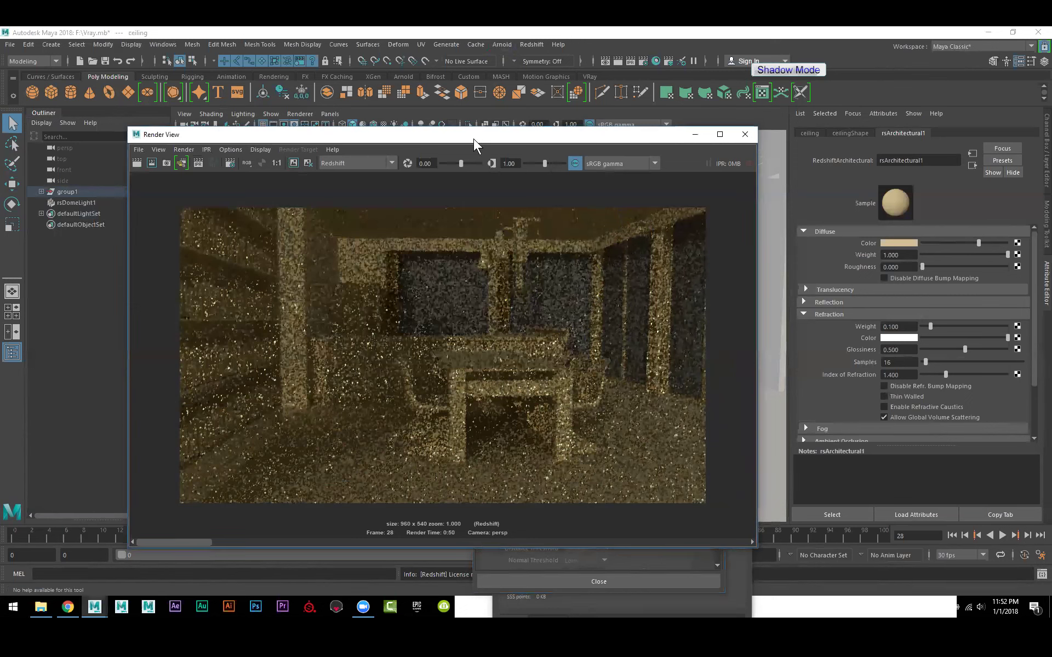
left_click_drag(473, 139, 423, 186)
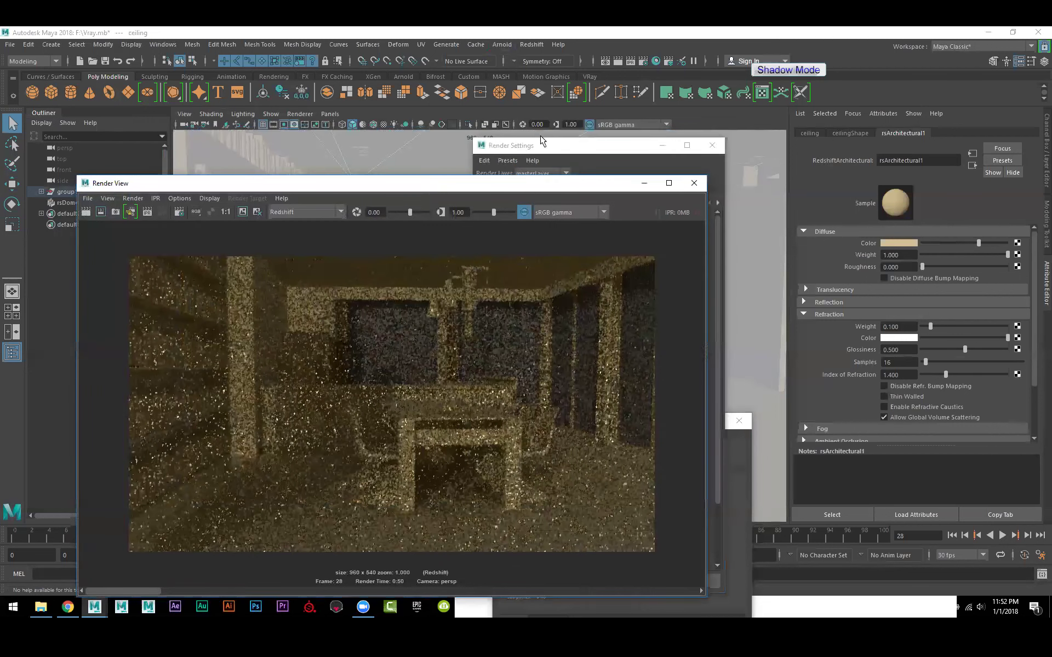
left_click(541, 143)
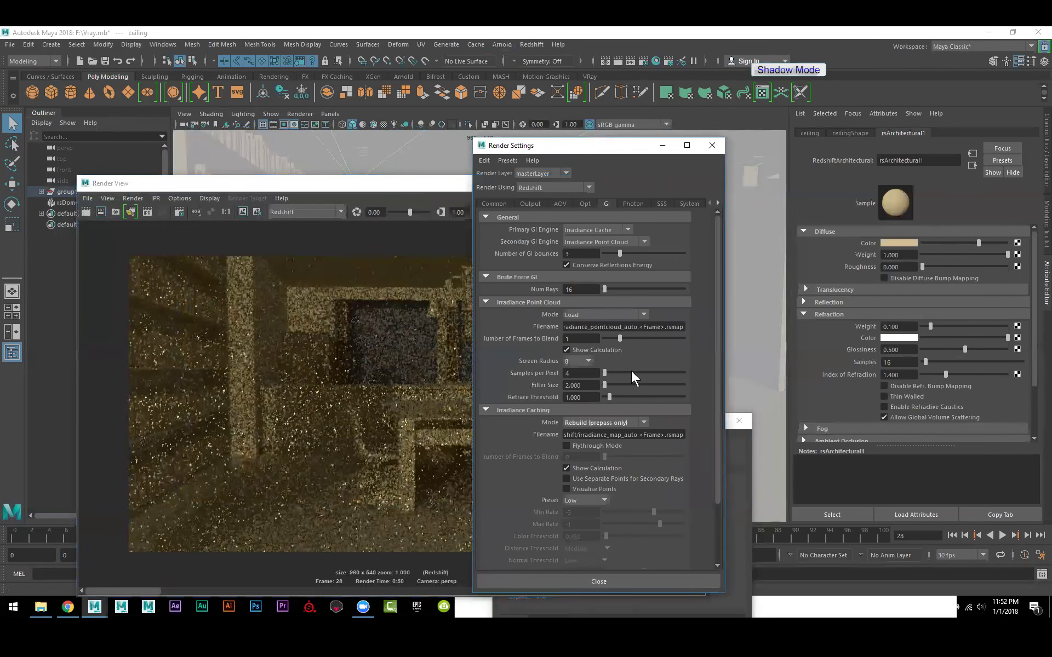
left_click(577, 335)
type("0")
key("Return")
left_click(584, 317)
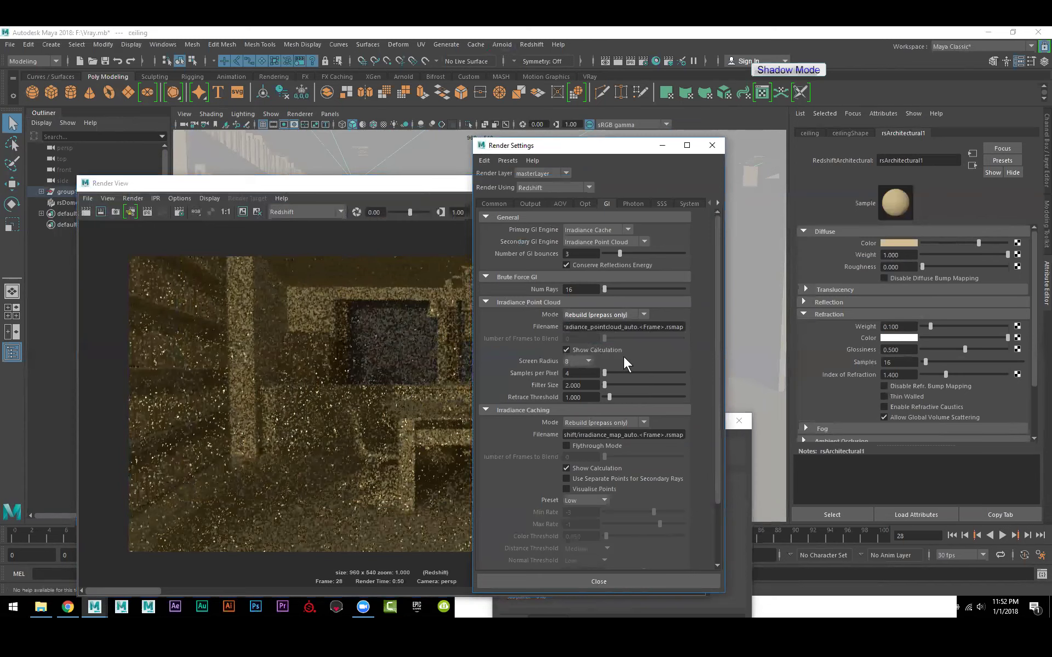
left_click(360, 186)
left_click(85, 212)
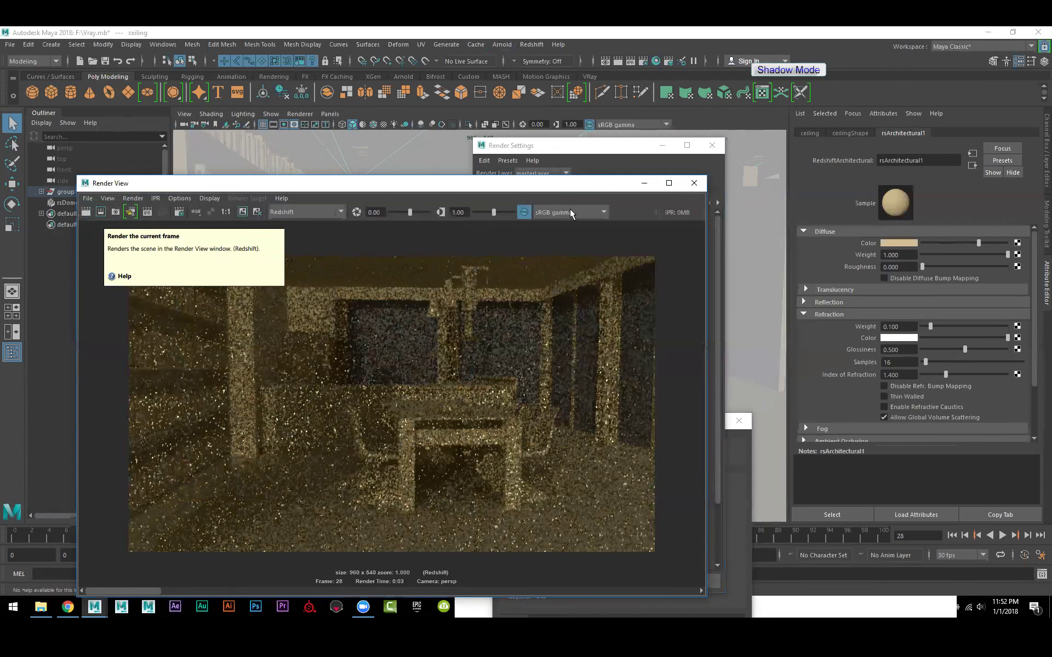
Step: Select the wall, set rsArchitectural1's refraction weight to 0 and refraction glossiness to 1, and expand its reflection settings
left_click_drag(564, 185, 536, 360)
left_click(404, 238)
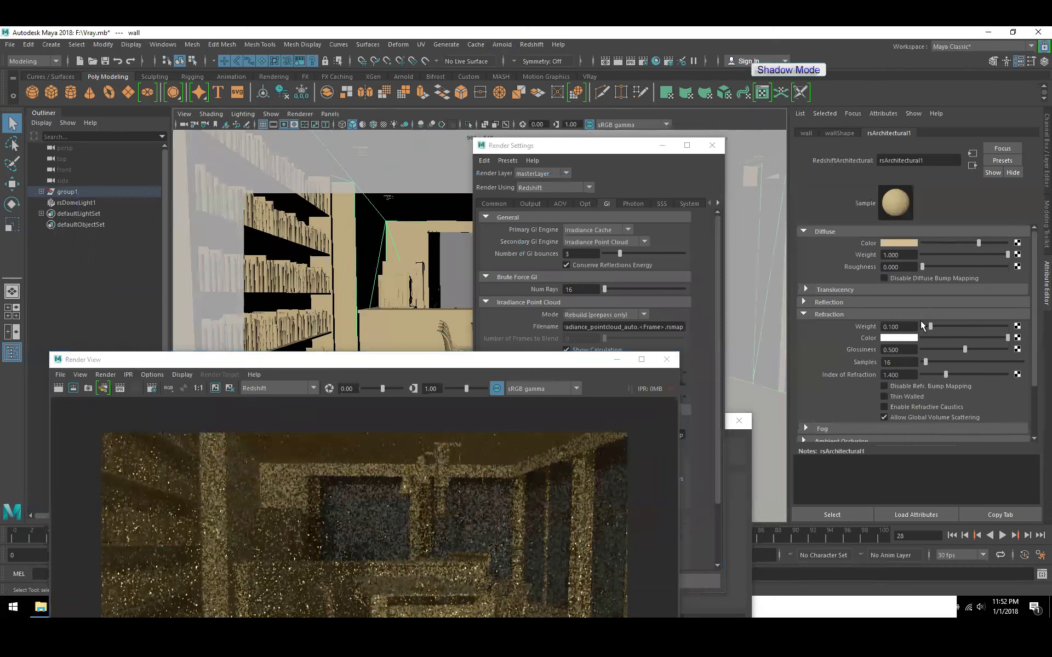
left_click(858, 302)
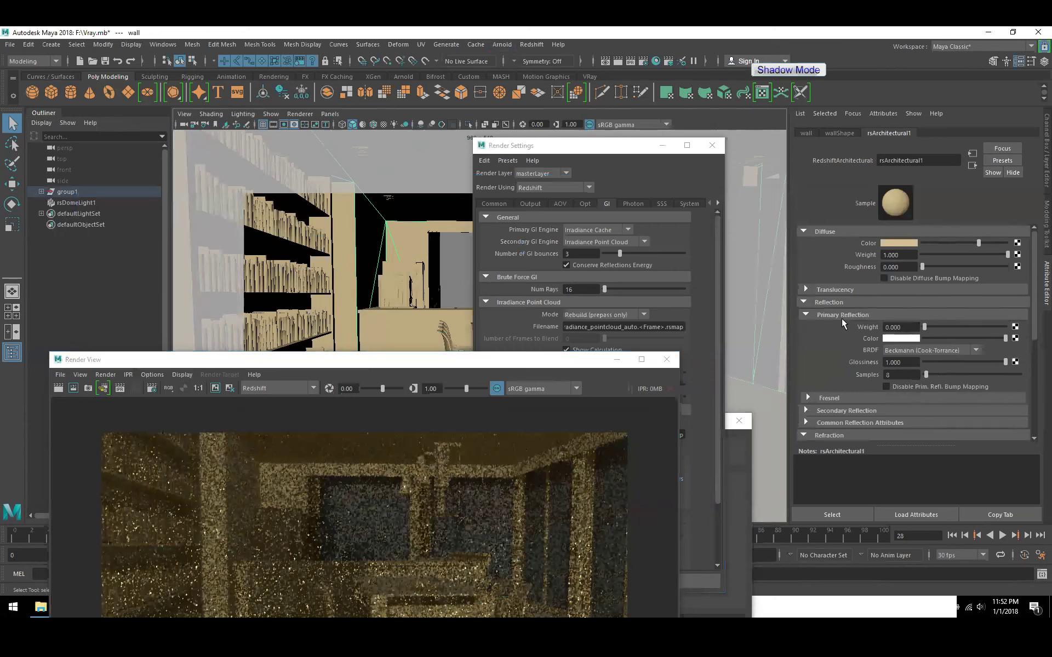
left_click(835, 303)
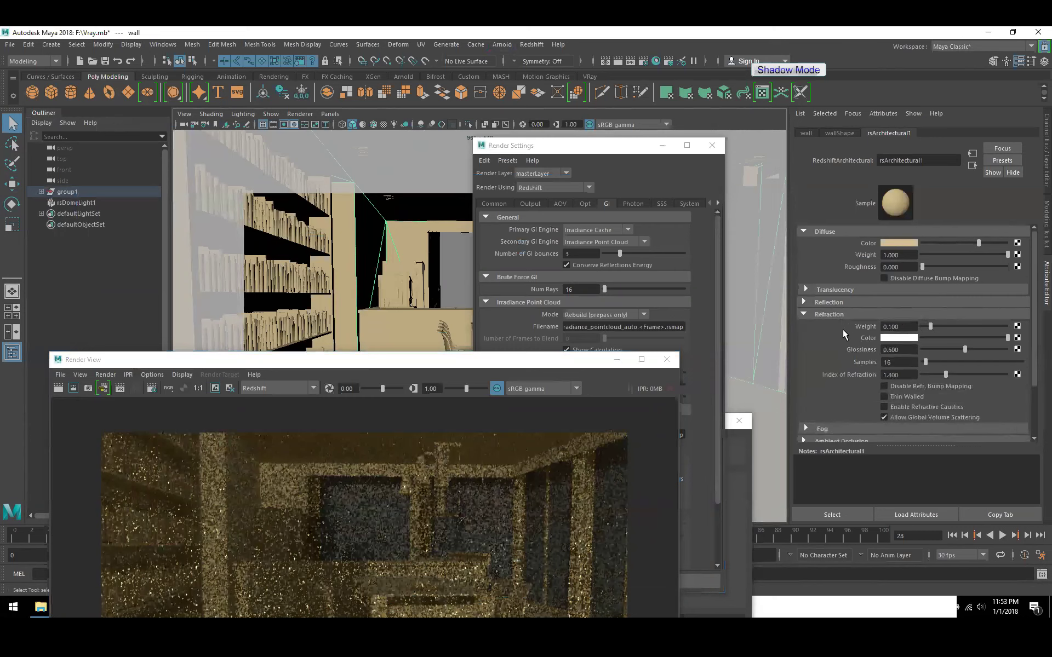
left_click_drag(912, 325, 902, 335, "ctrl")
left_click_drag(929, 344, 1040, 337)
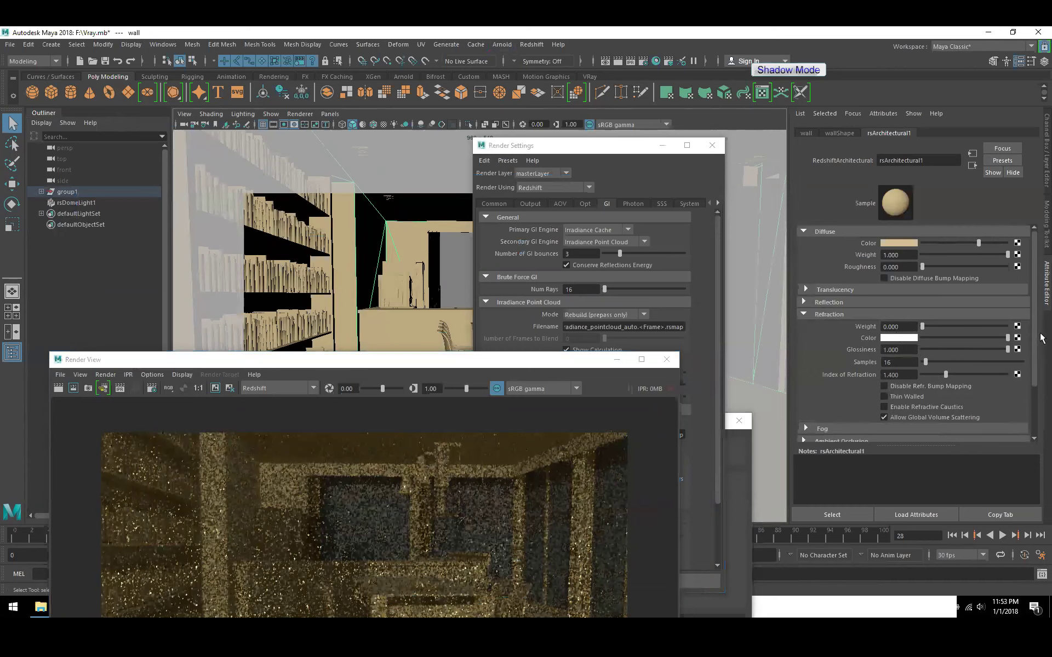
left_click(833, 301)
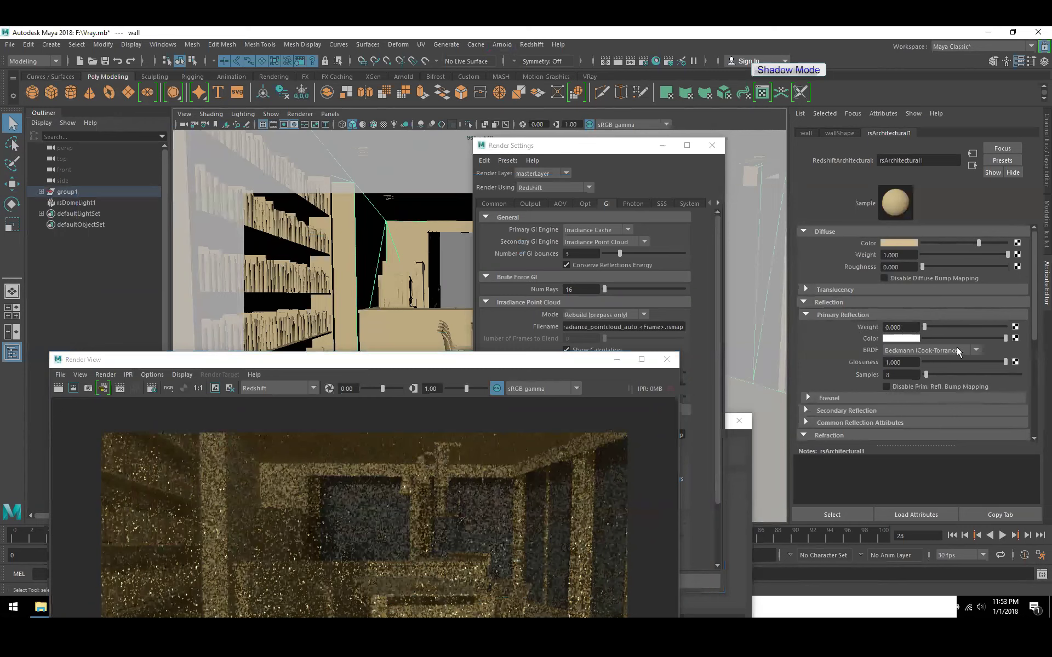
Step: Change rsArchitectural1's diffuse color to light blue and render the frame in the repositioned Render View
left_click(520, 360)
left_click_drag(515, 355, 613, 186)
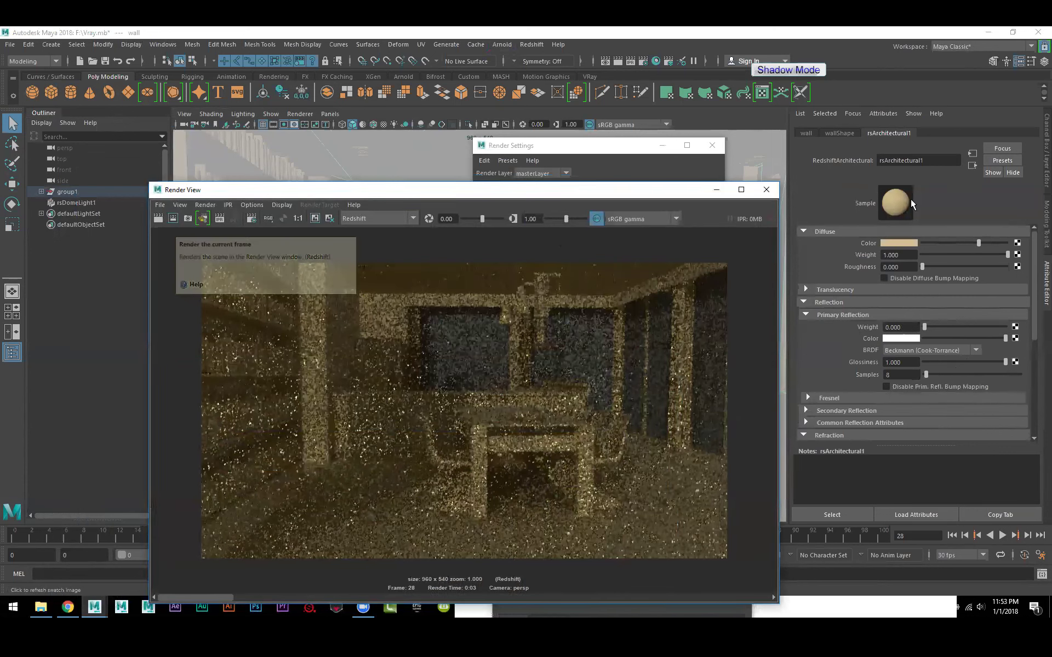
left_click(899, 243)
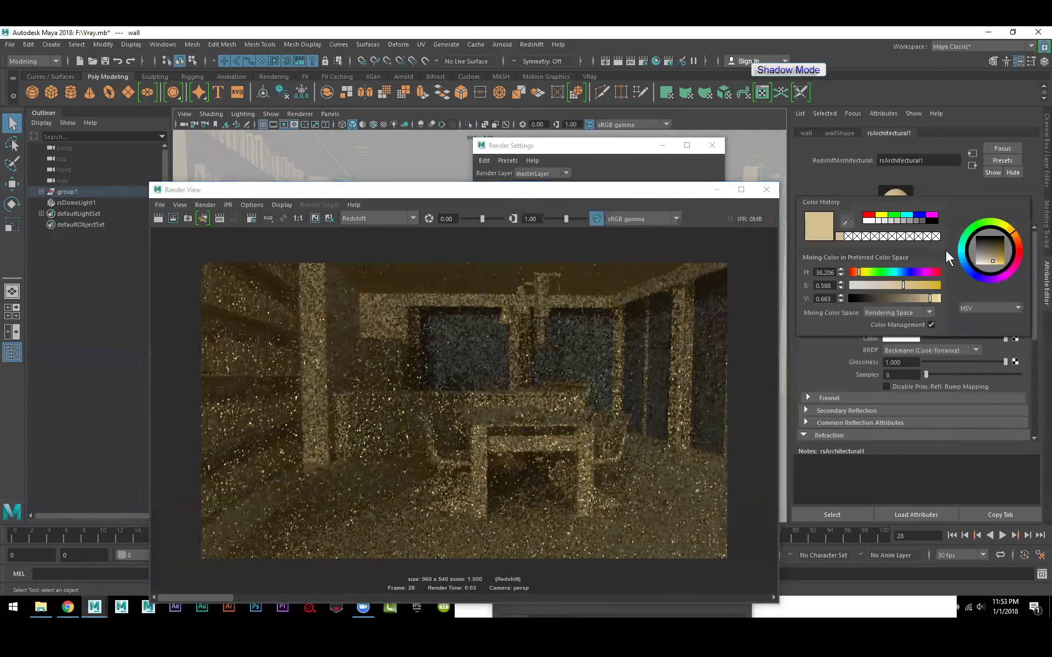
key("Escape")
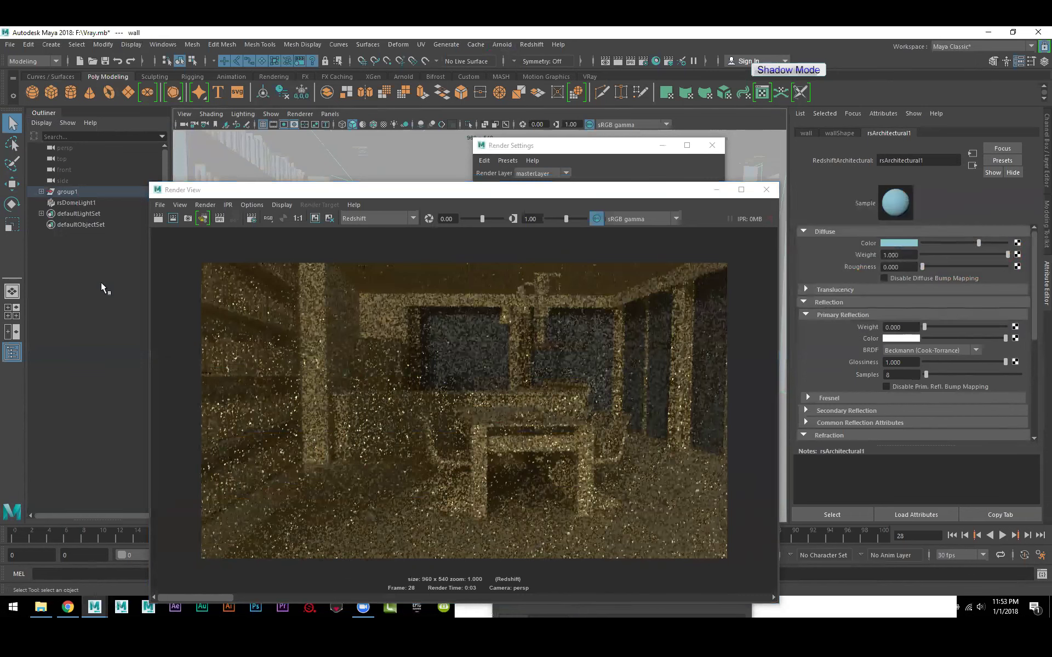
left_click(157, 221)
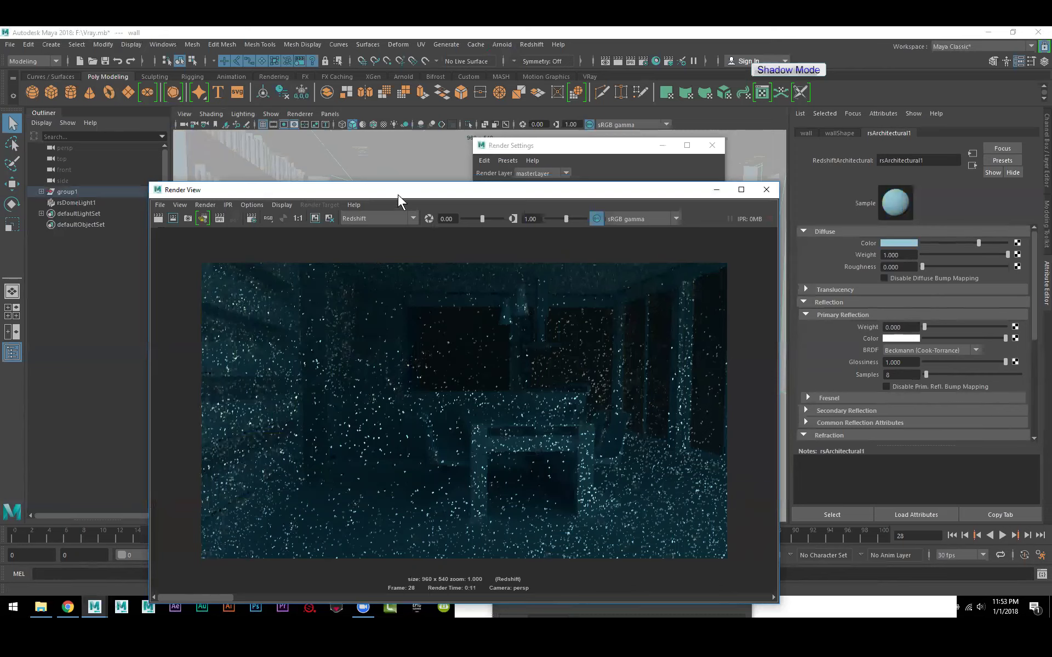
Step: Close the Render View and set the Irradiance Point Cloud mode to Rebuild (don't save)
left_click_drag(397, 195, 389, 132)
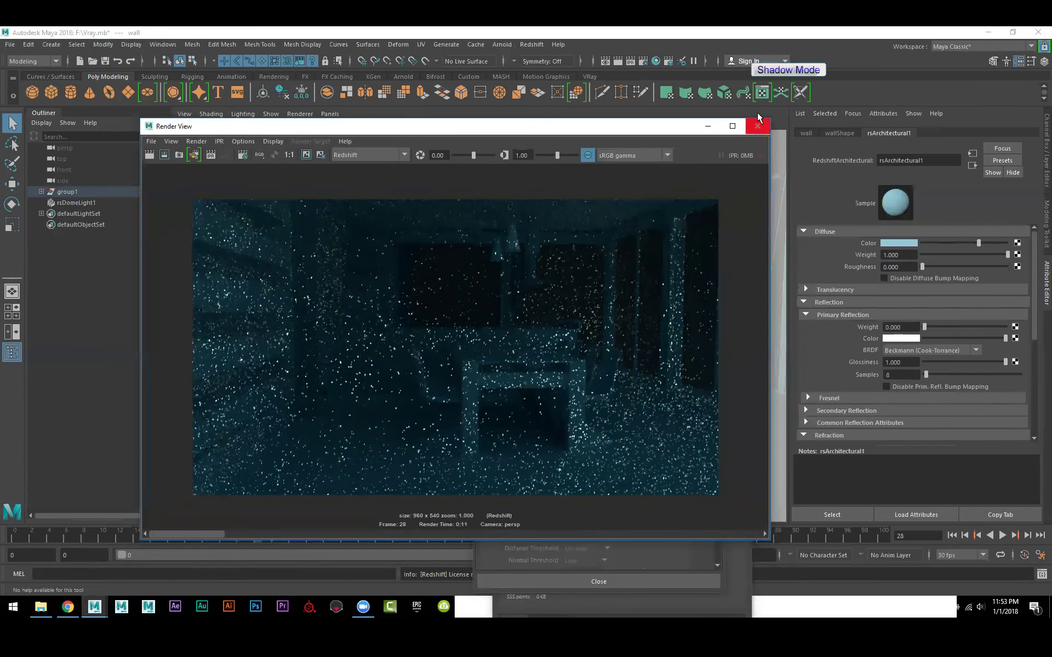
left_click(757, 126)
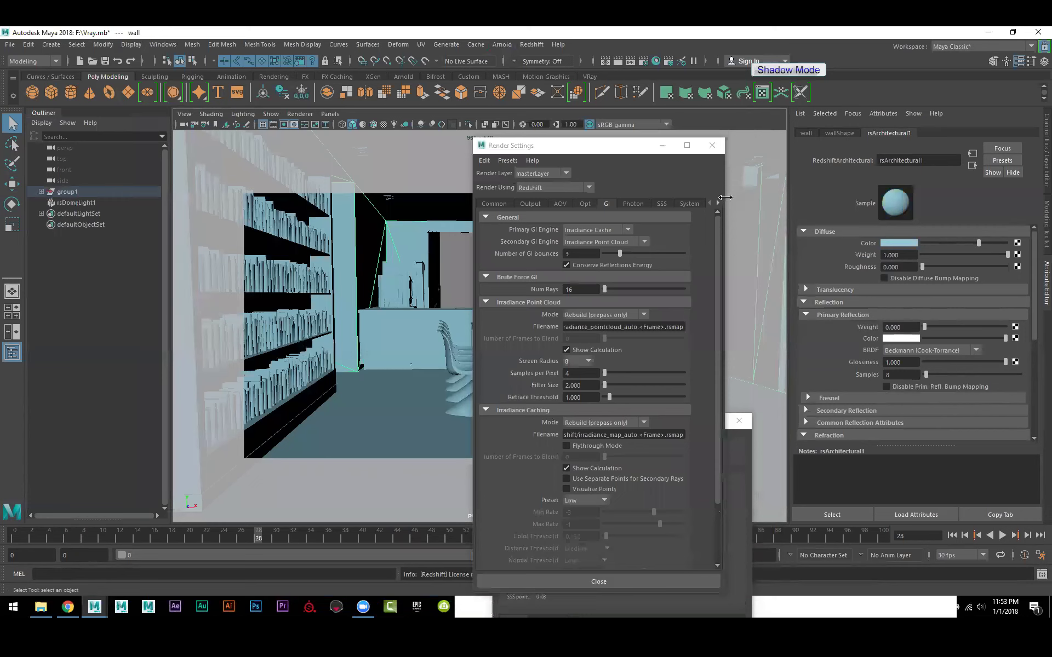
left_click(614, 317)
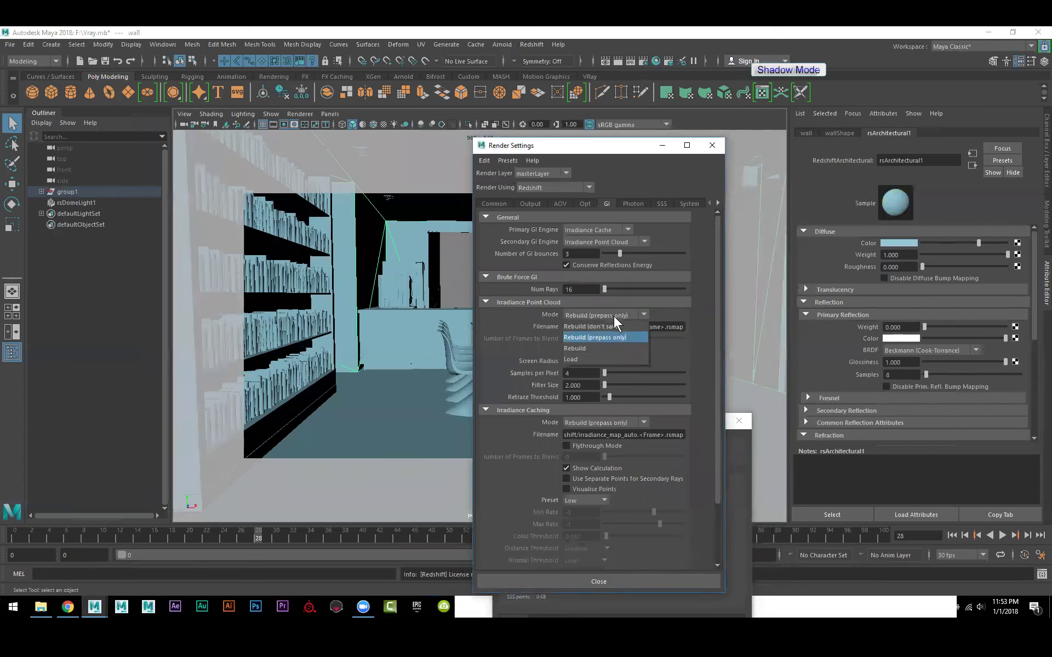
left_click(613, 316)
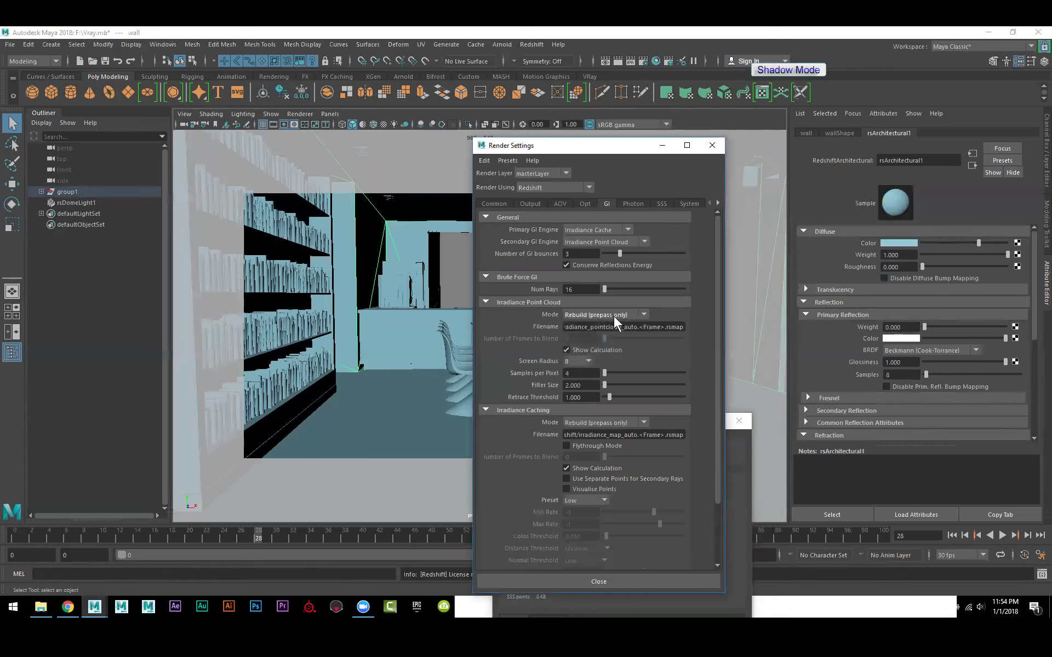
left_click(613, 322)
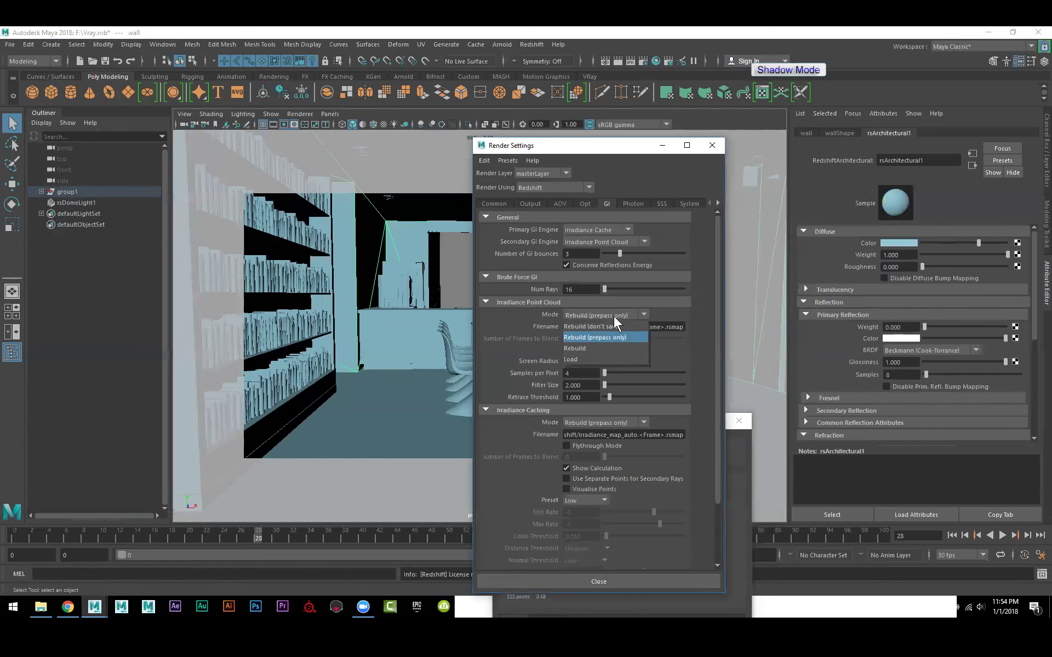
left_click(611, 325)
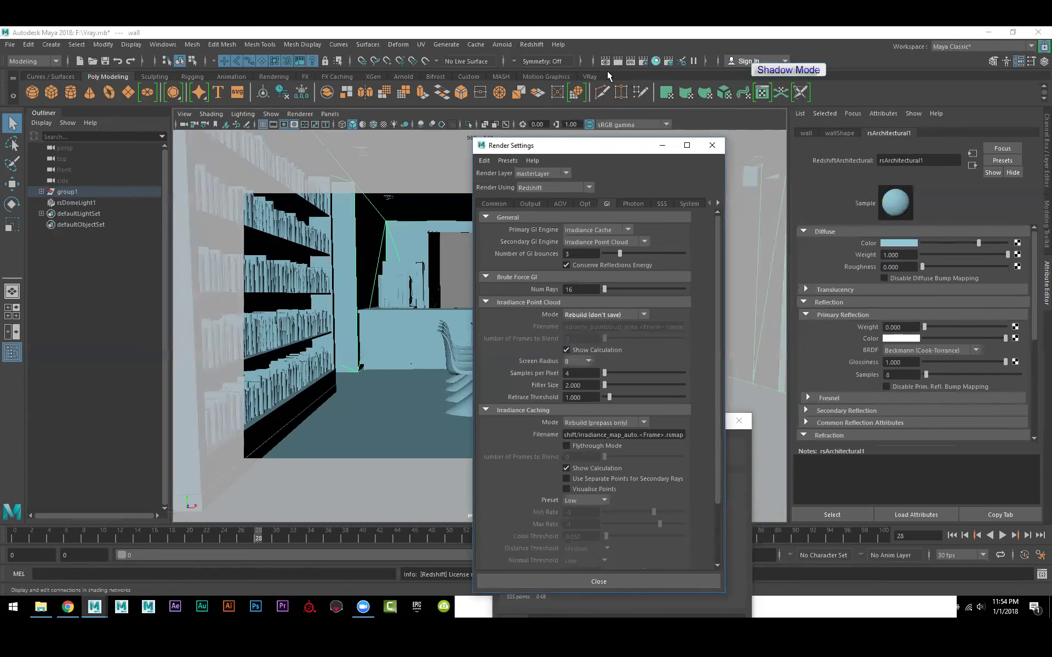
Step: Open the Redshift Render View, render the current frame, and place the window clear of the Render Settings
left_click(534, 45)
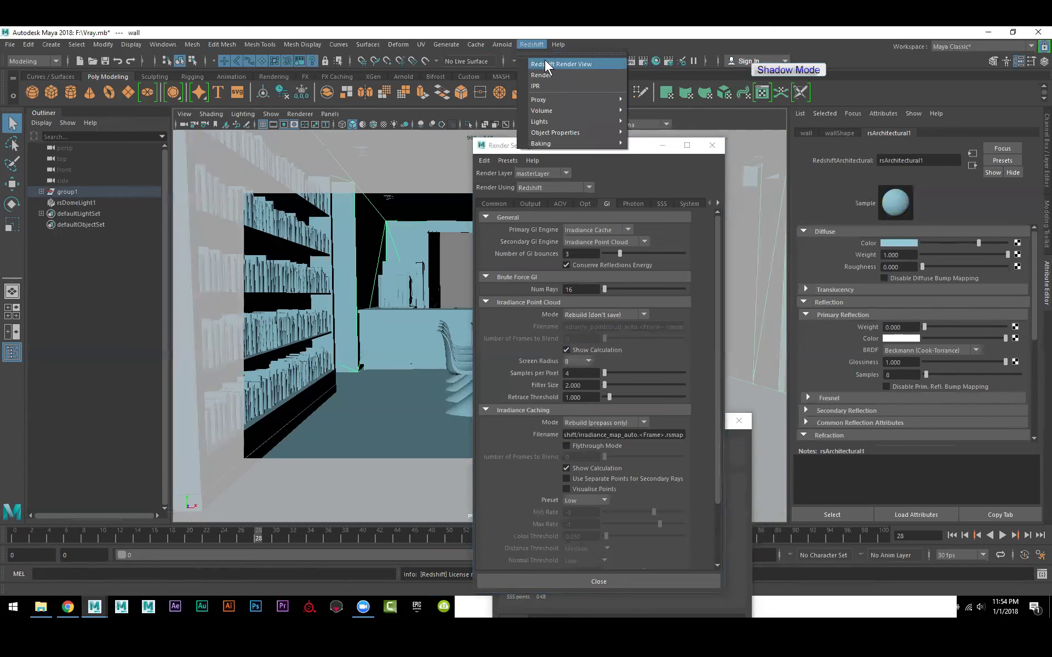
left_click(546, 64)
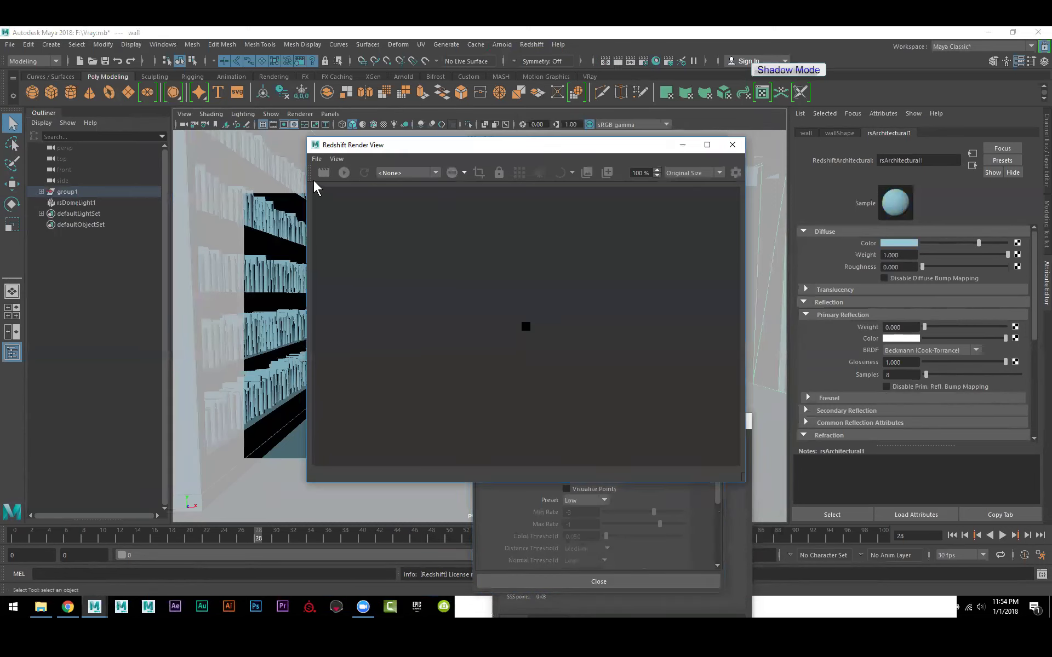
left_click(324, 172)
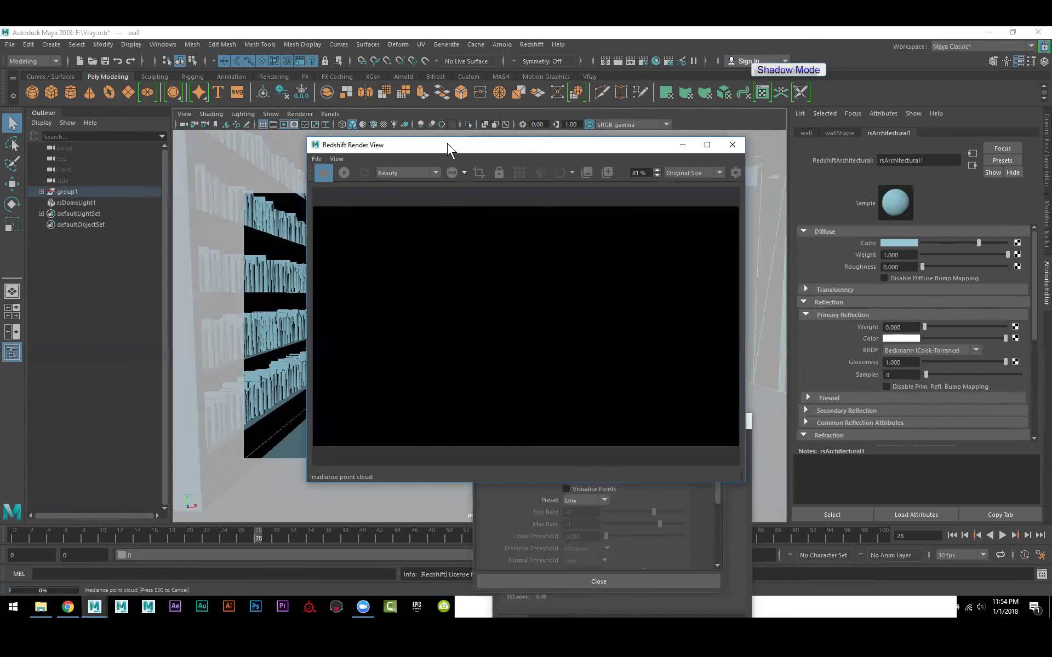
left_click_drag(447, 148, 202, 149)
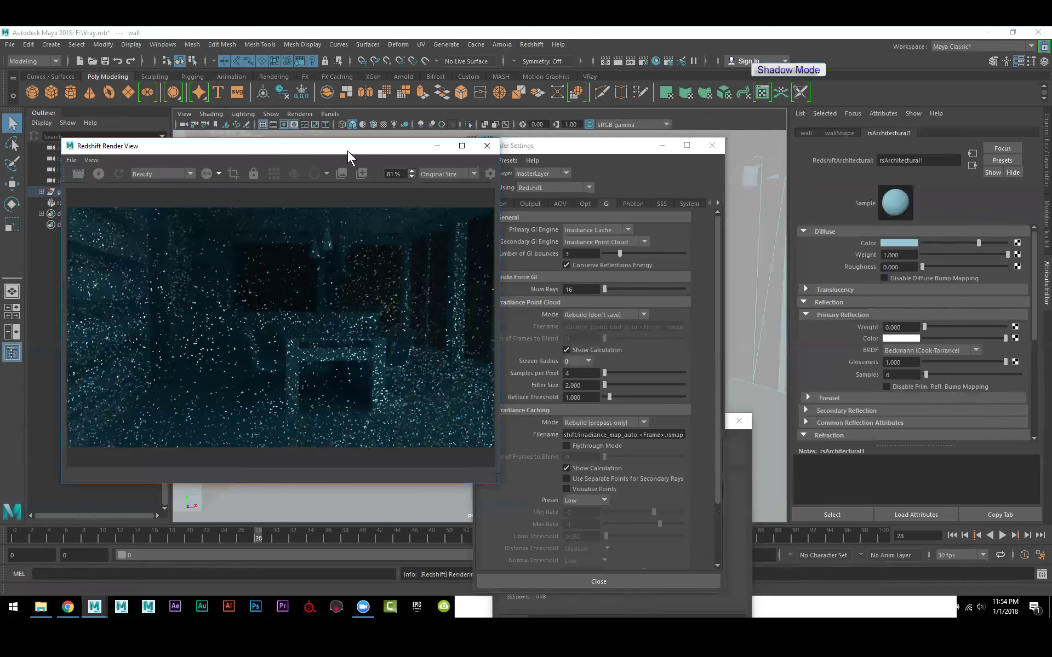
left_click_drag(348, 148, 327, 167)
left_click(484, 149)
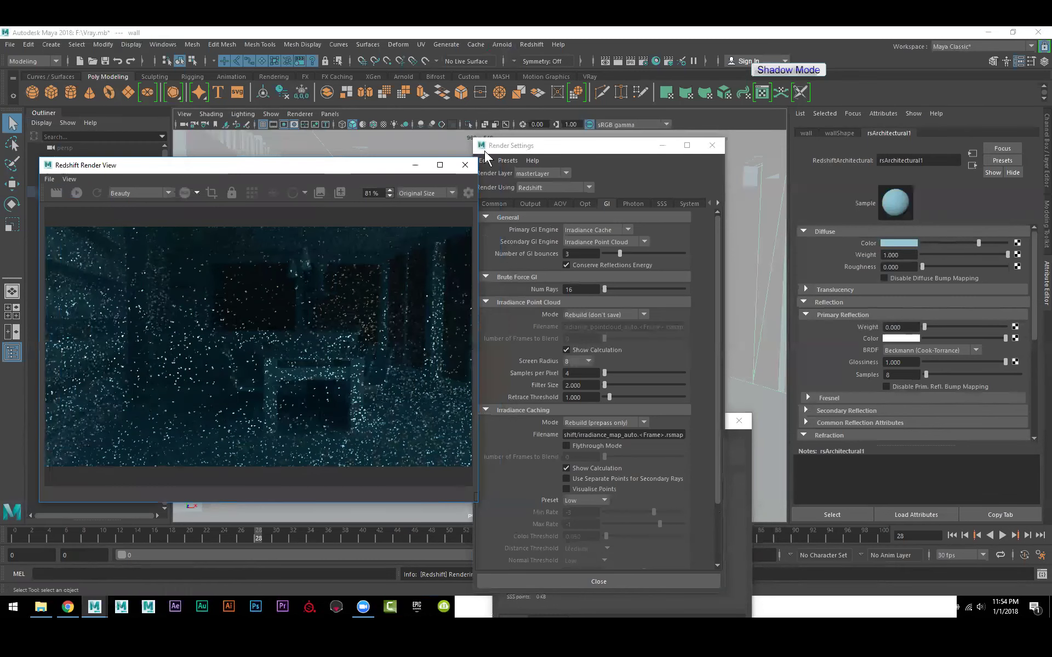
Step: Set the Irradiance Caching mode to Rebuild (don't save) and render the frame again
left_click_drag(548, 145, 586, 136)
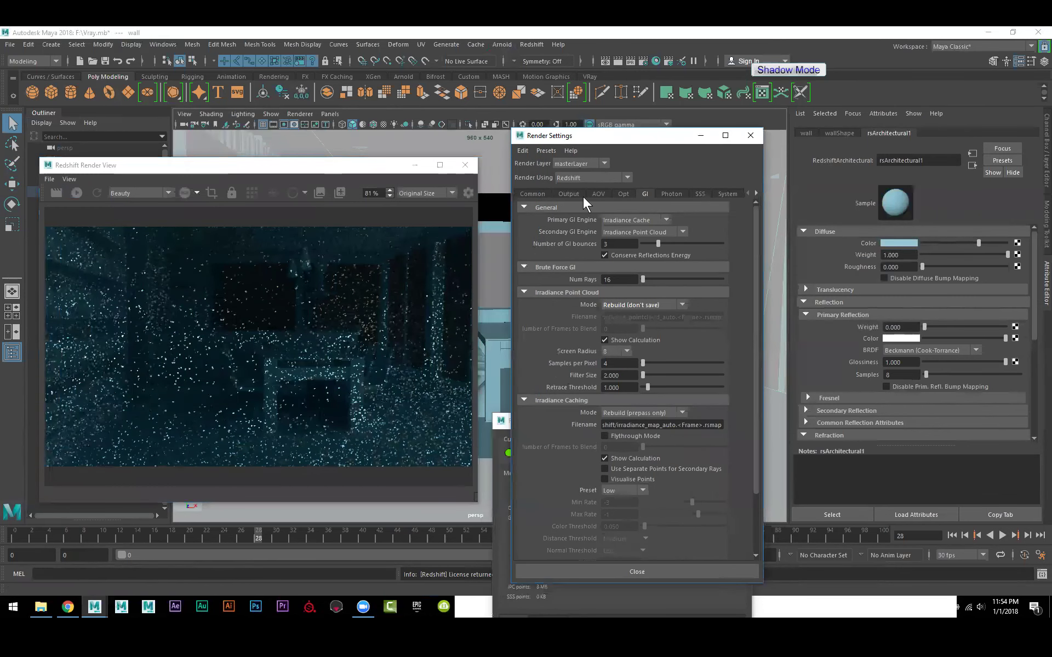
left_click(627, 411)
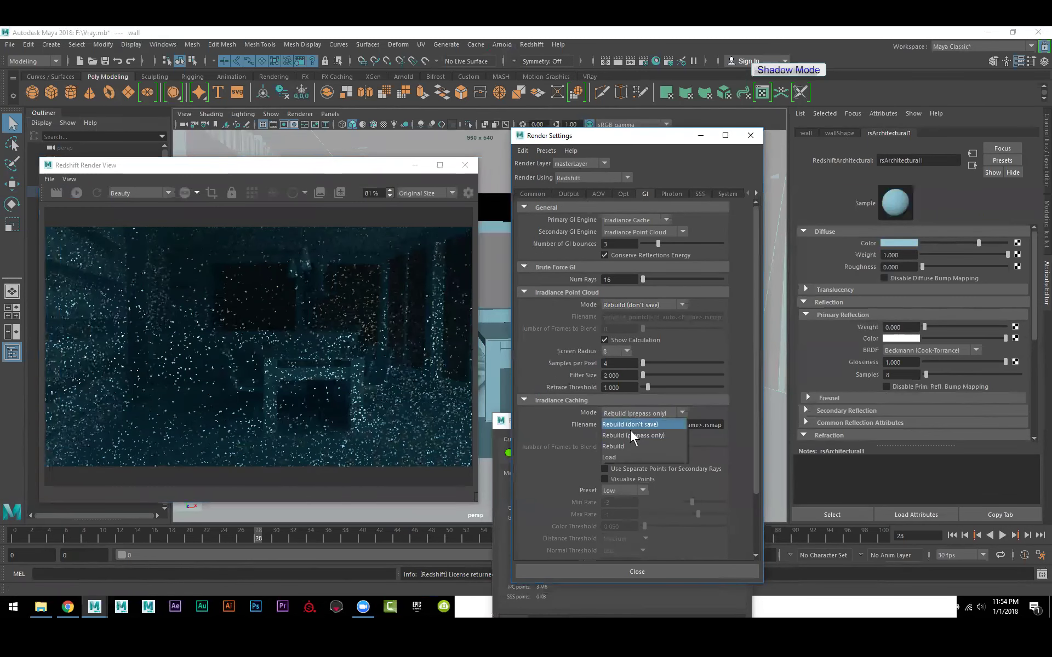
left_click(631, 426)
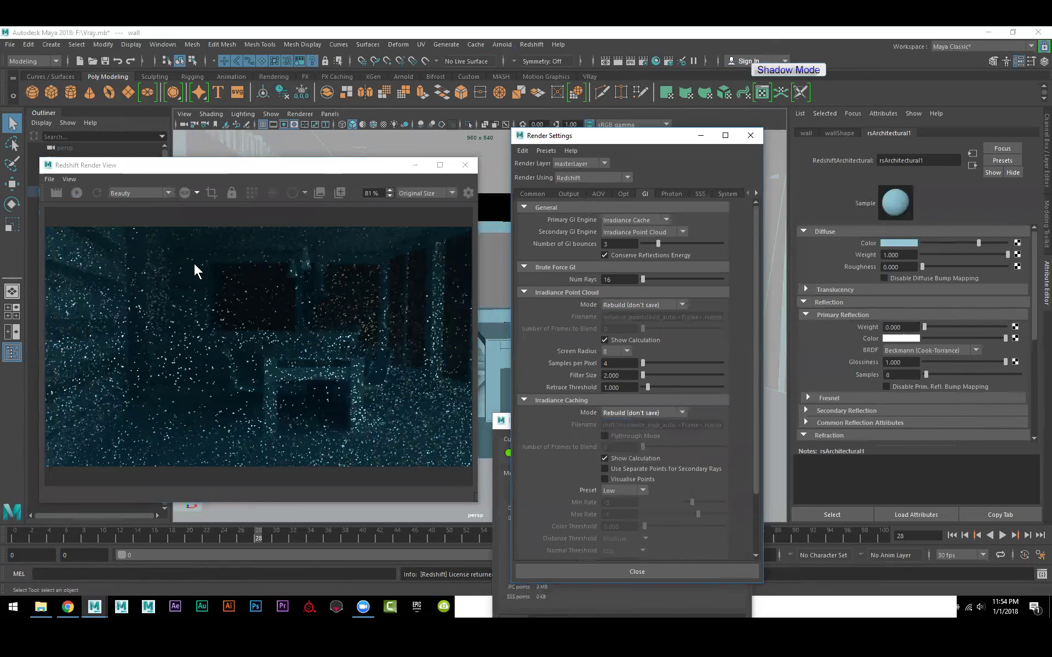
left_click(54, 193)
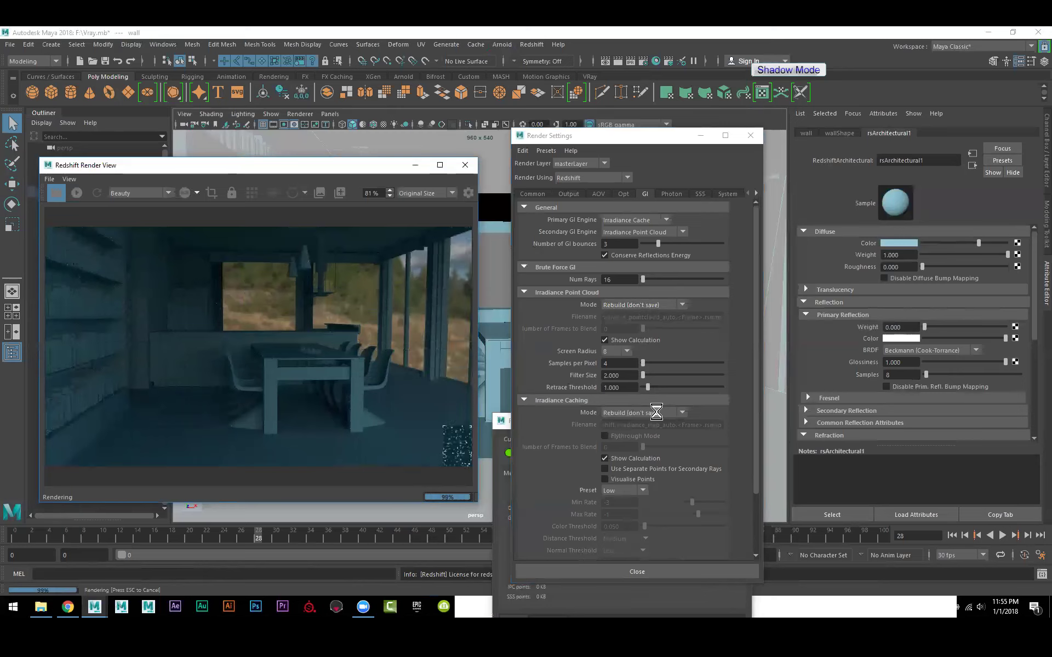
Step: Store a snapshot of the finished render and re-render with the Irradiance Caching mode set to Rebuild (prepass only)
left_click(657, 412)
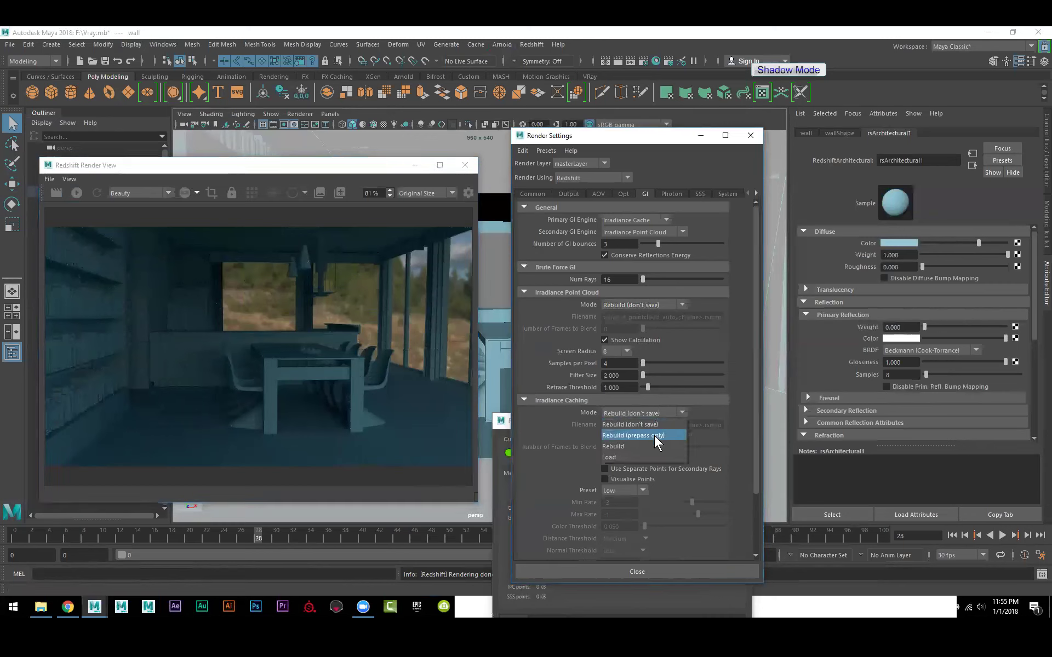
left_click(654, 435)
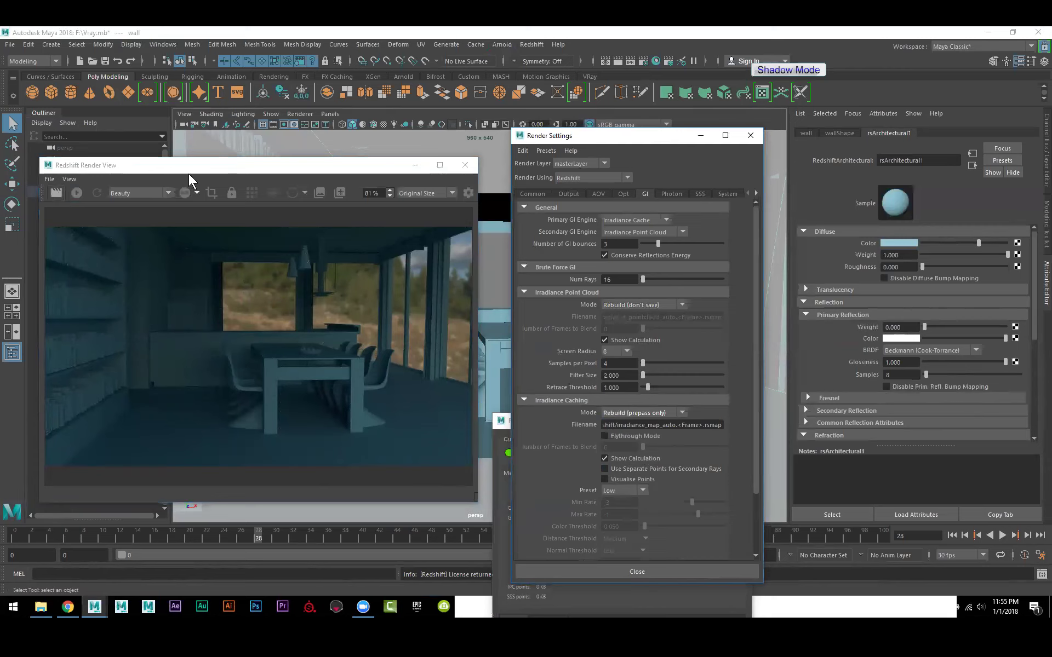
left_click(339, 189)
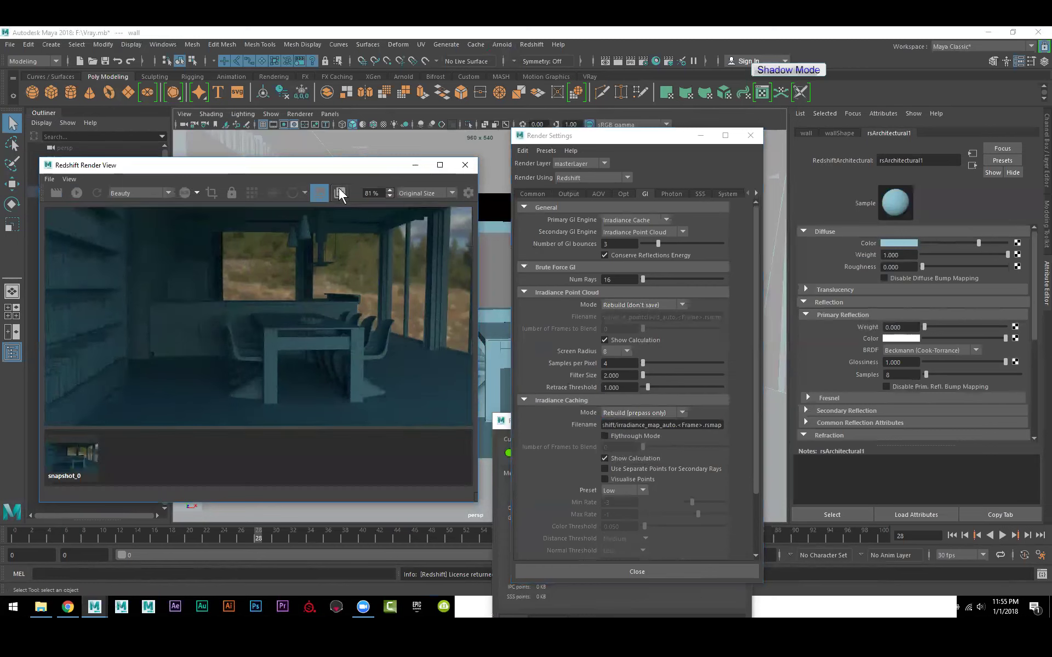
left_click(51, 193)
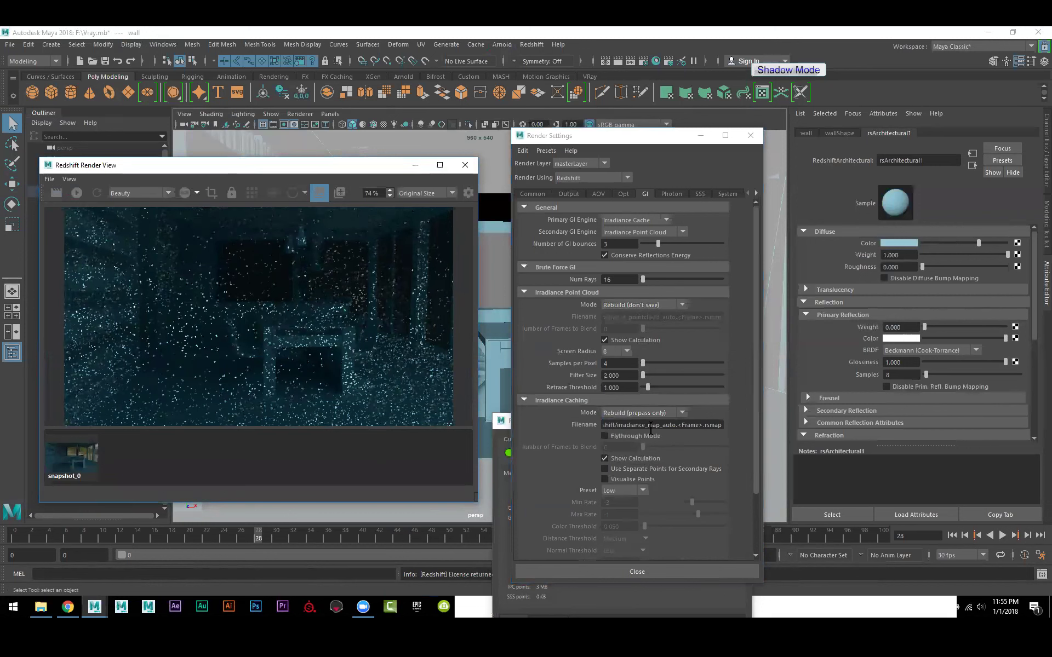
Step: Set the Irradiance Caching preset to High and render the prepass again
left_click(619, 436)
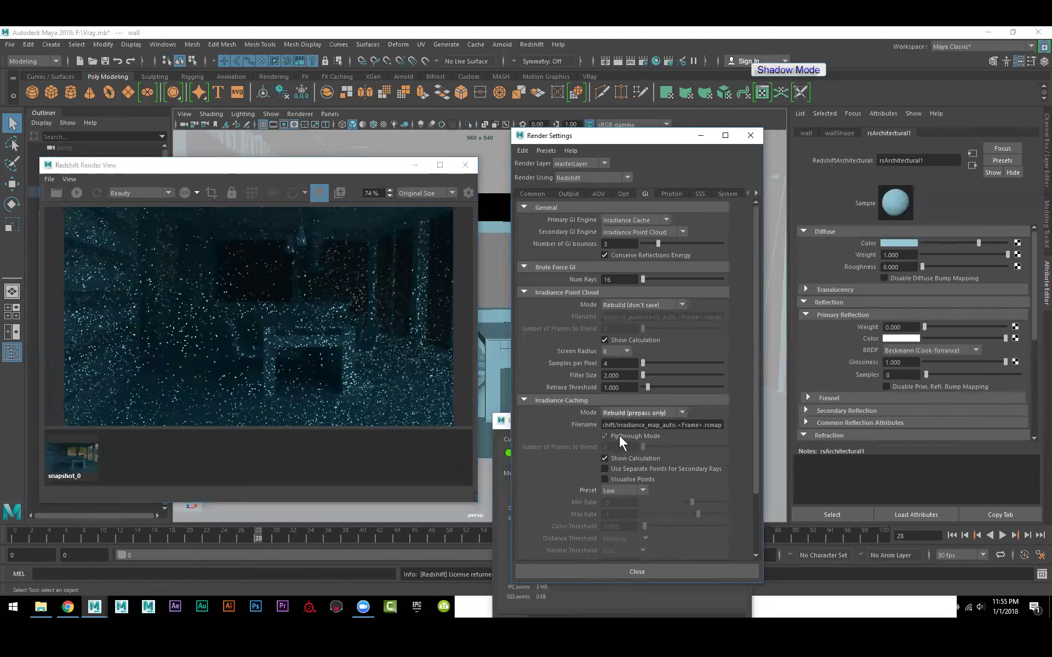
left_click(641, 490)
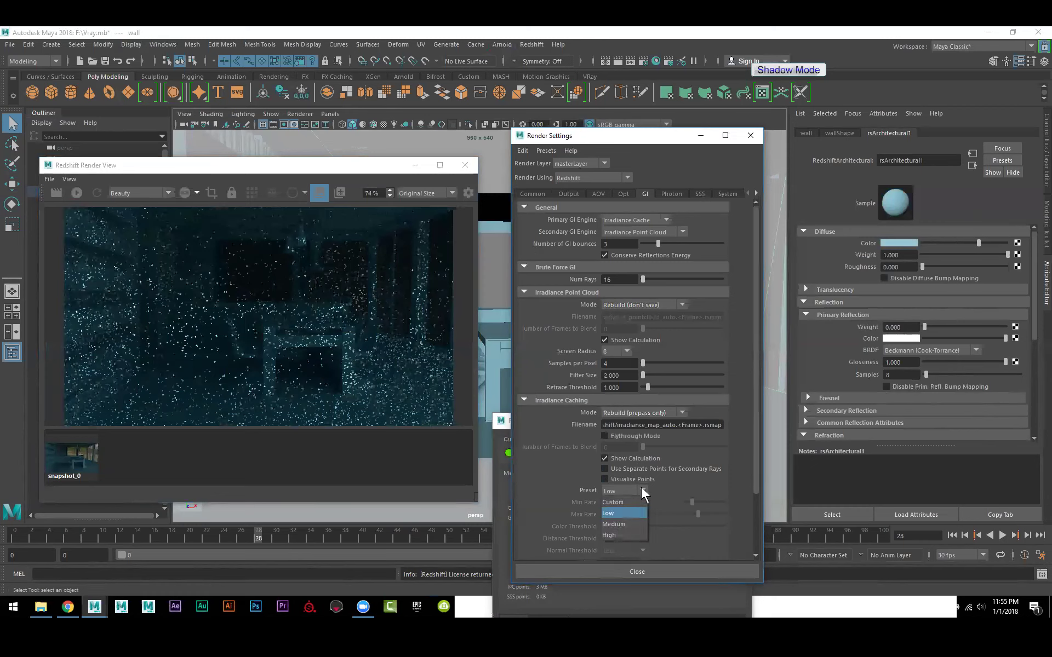
left_click(634, 535)
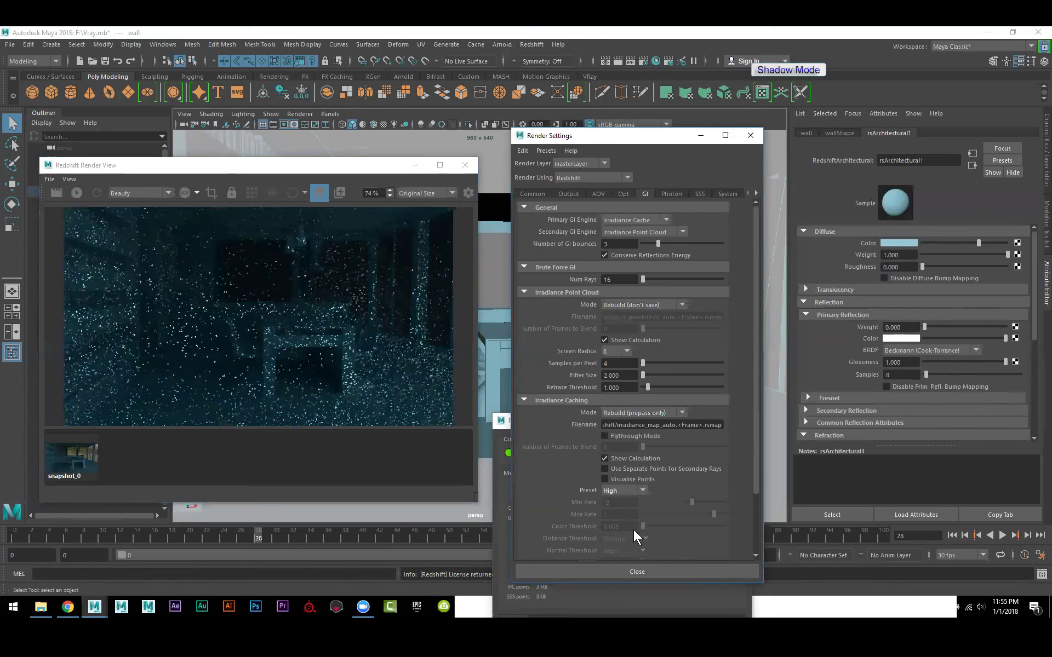
left_click(58, 191)
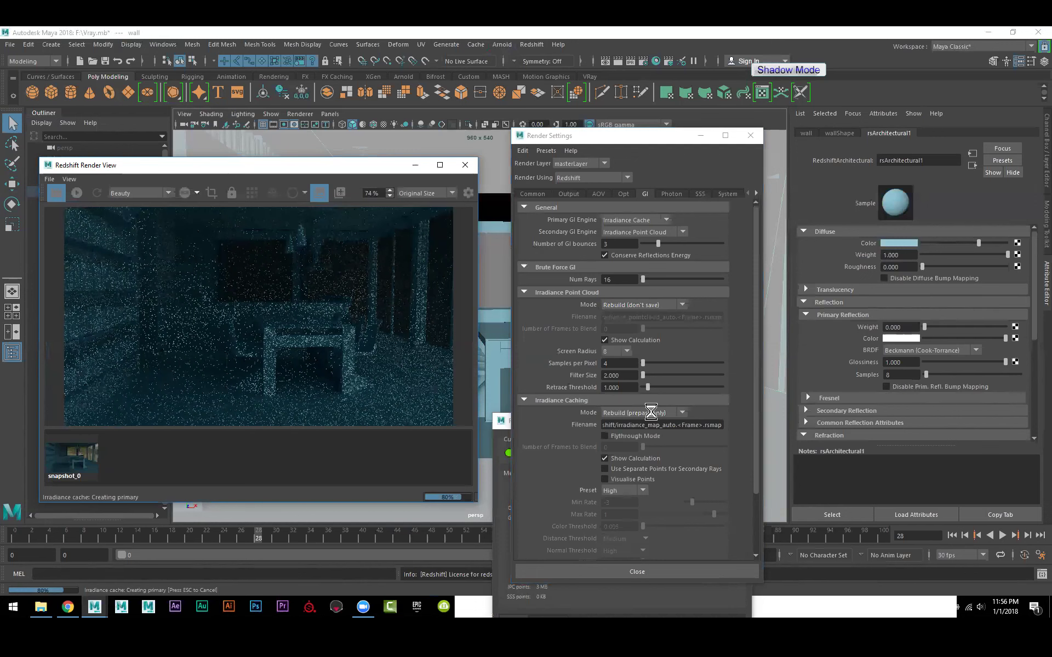
Step: Set the Irradiance Caching mode to Rebuild with the Low preset and render the frame
left_click(651, 412)
left_click(648, 446)
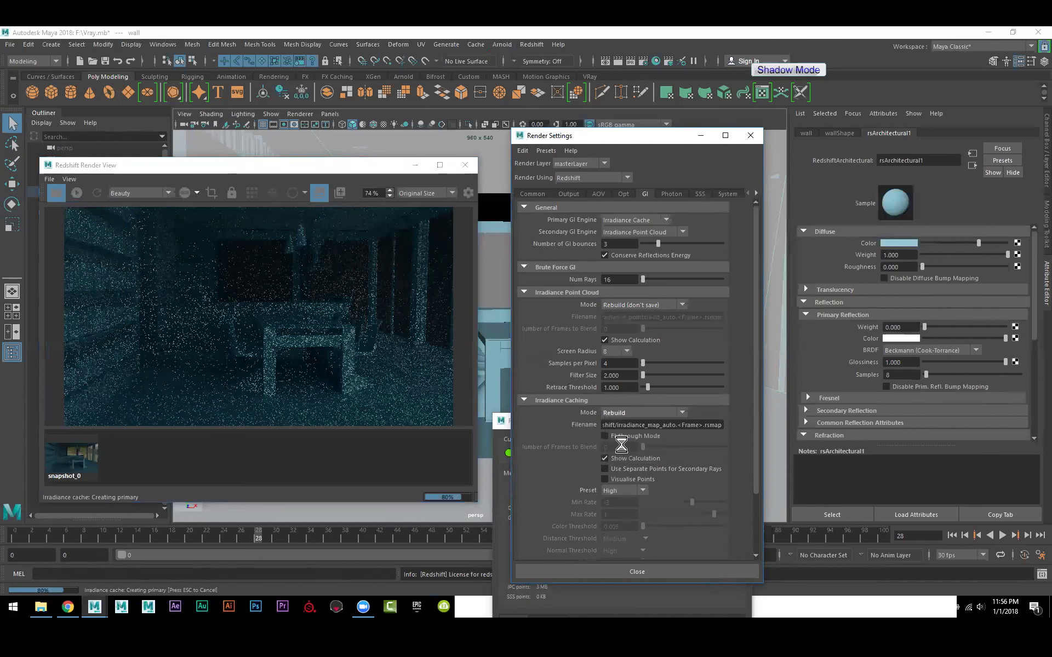
left_click(643, 492)
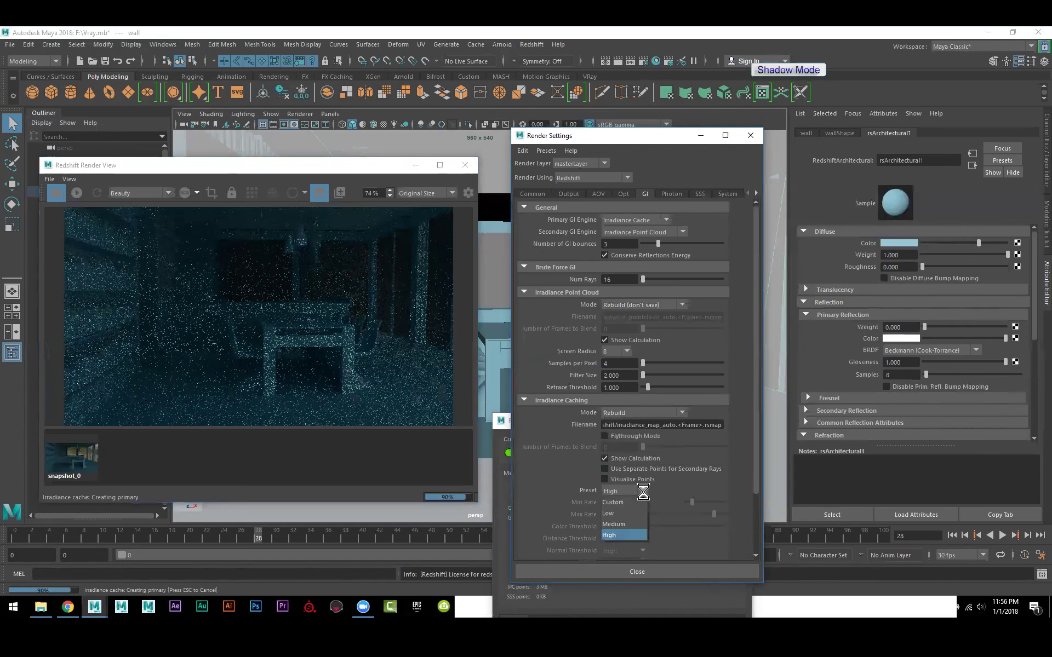
left_click(635, 514)
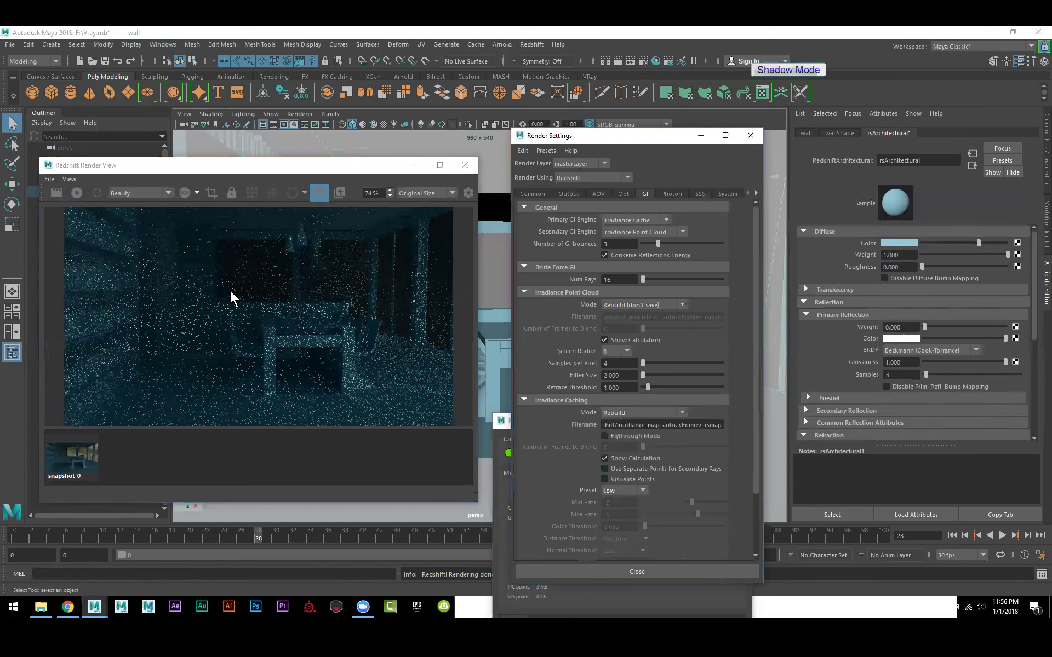
left_click(57, 191)
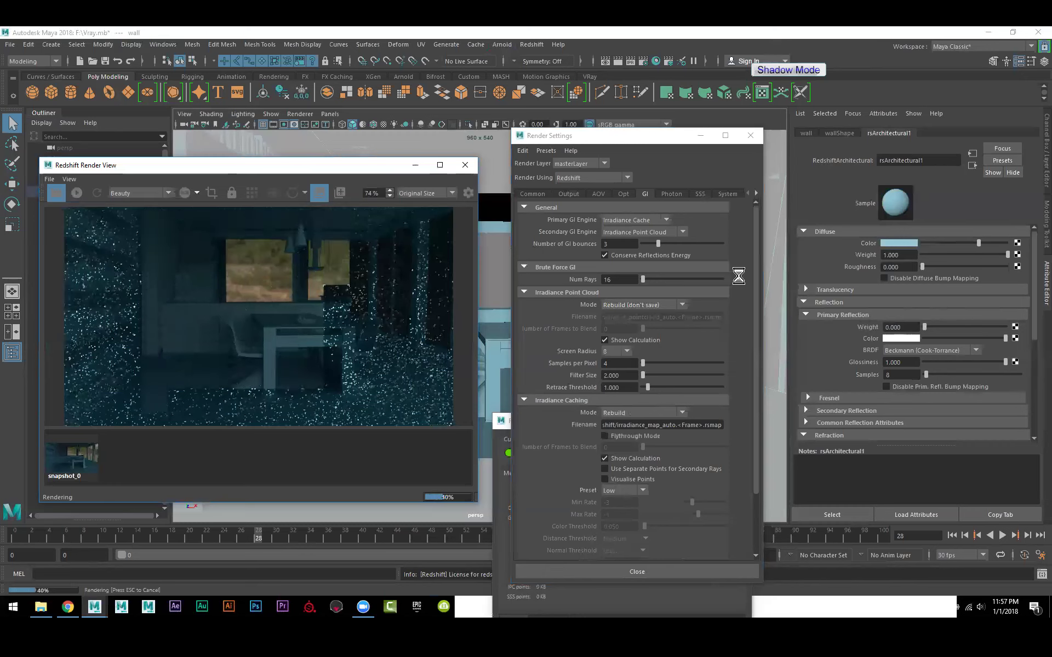
Step: Change the diffuse color of rsArchitectural1 to tan and set the Irradiance Caching mode to Load
left_click(896, 242)
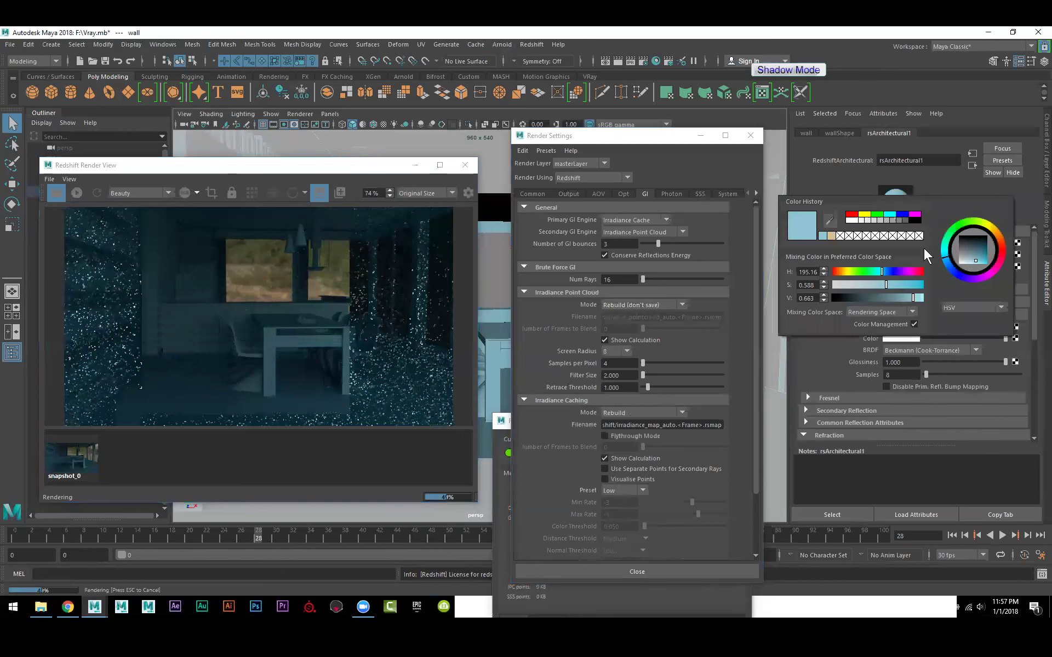
left_click_drag(1005, 245, 992, 264)
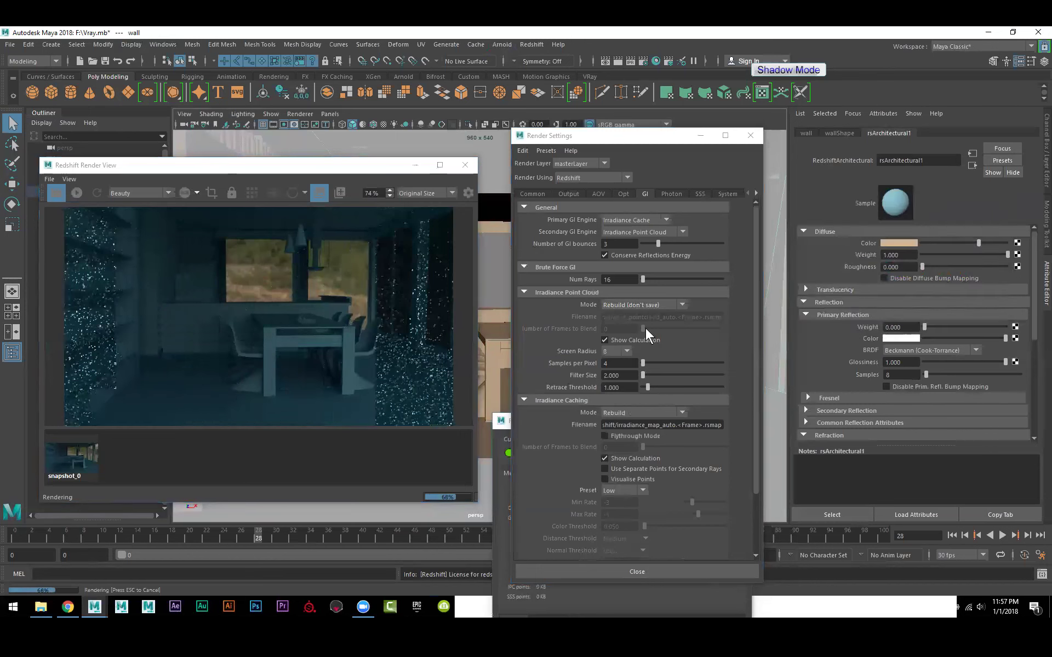
left_click(630, 413)
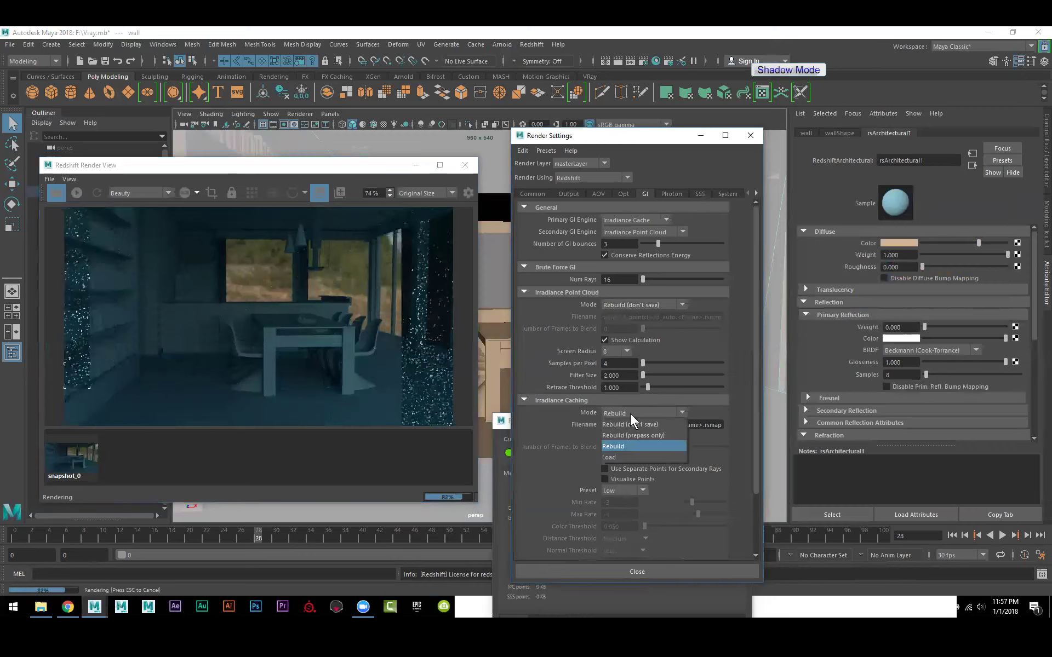
left_click(628, 456)
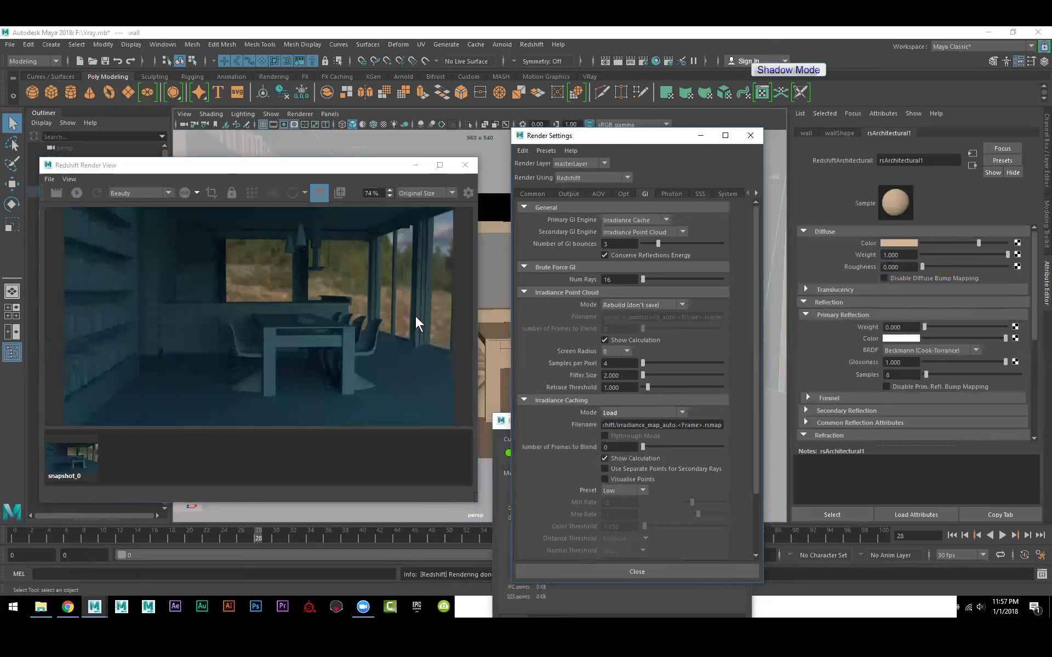
Step: Store a second snapshot of the render and move the Render Settings and Redshift Feedback Display windows away from the render
left_click(338, 192)
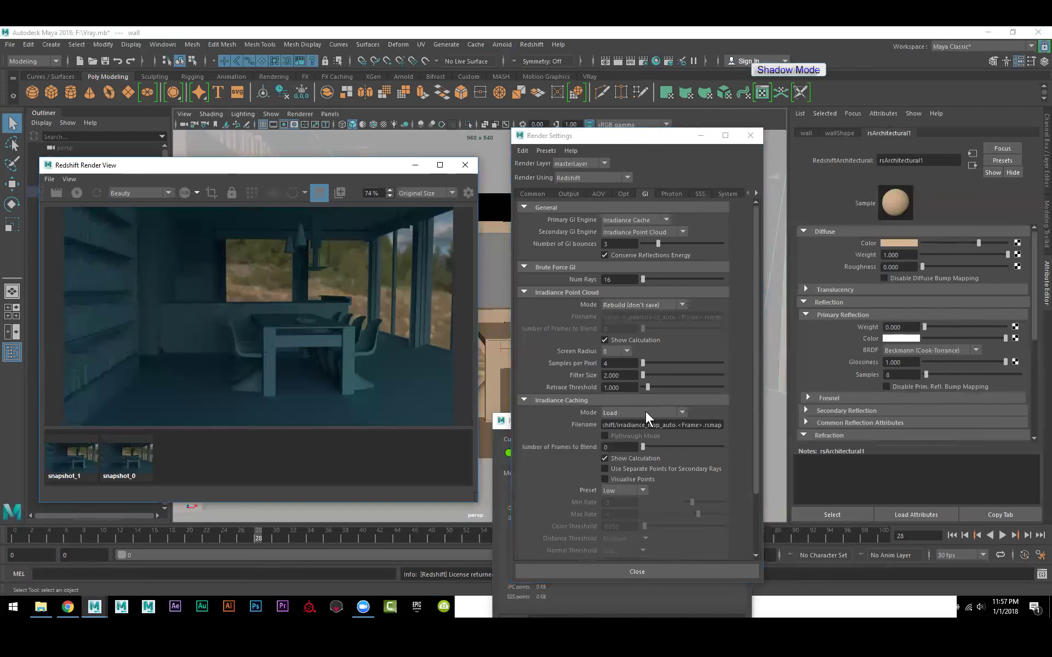
left_click(613, 140)
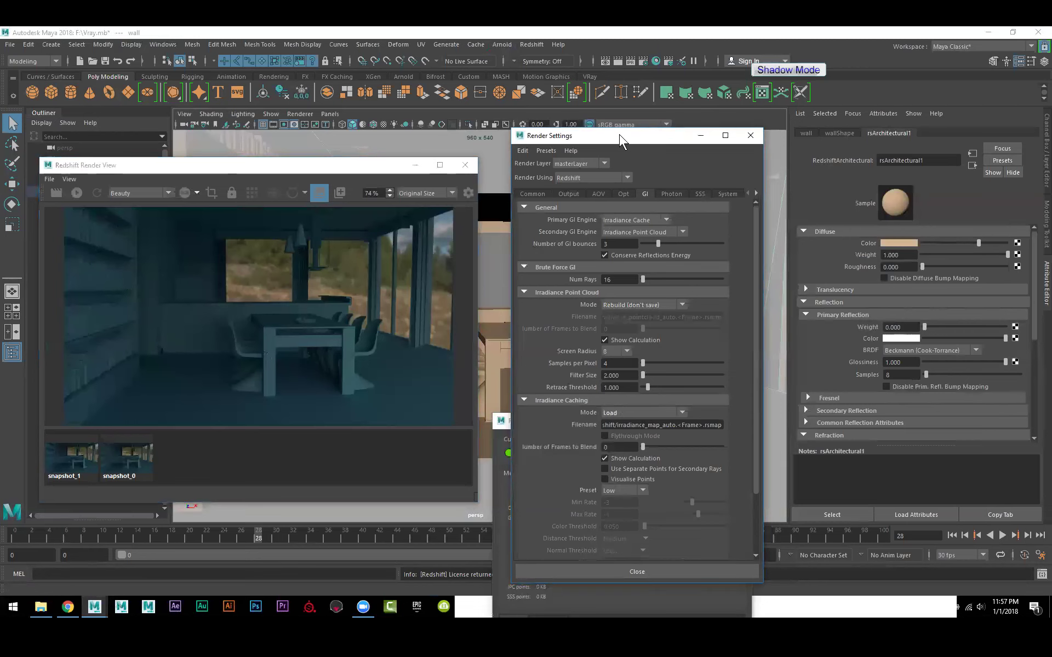
left_click_drag(619, 134, 731, 121)
left_click(587, 423)
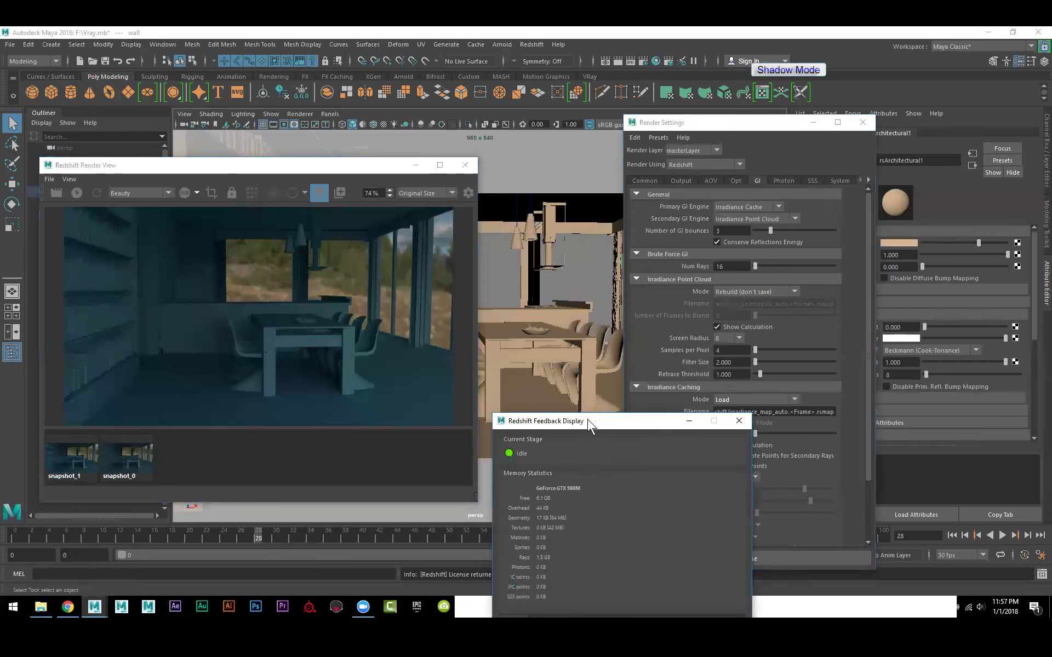
left_click_drag(589, 423, 651, 374)
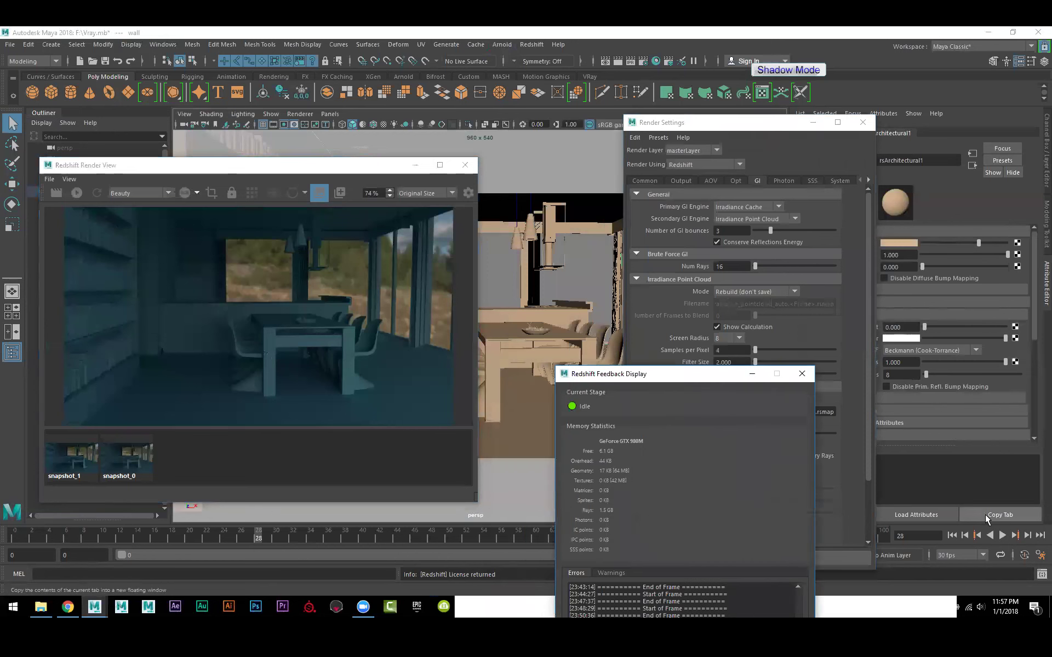
Step: Review the last render's log in the Script Editor and render the frame again with the tan material
left_click(1041, 574)
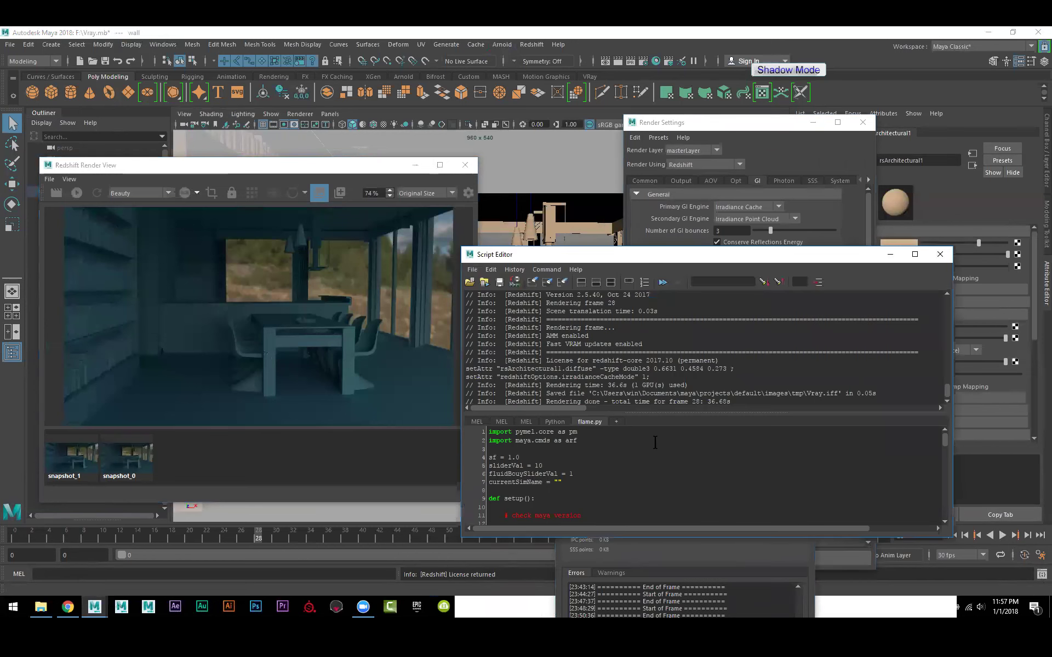
scroll(716, 393, "down", 1)
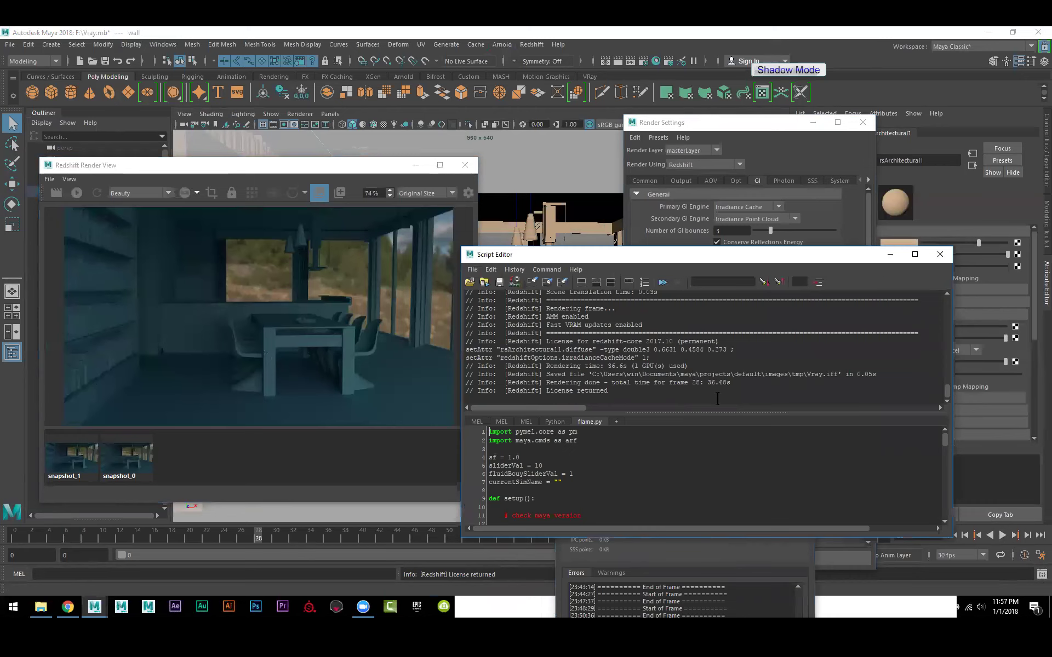
left_click(336, 167)
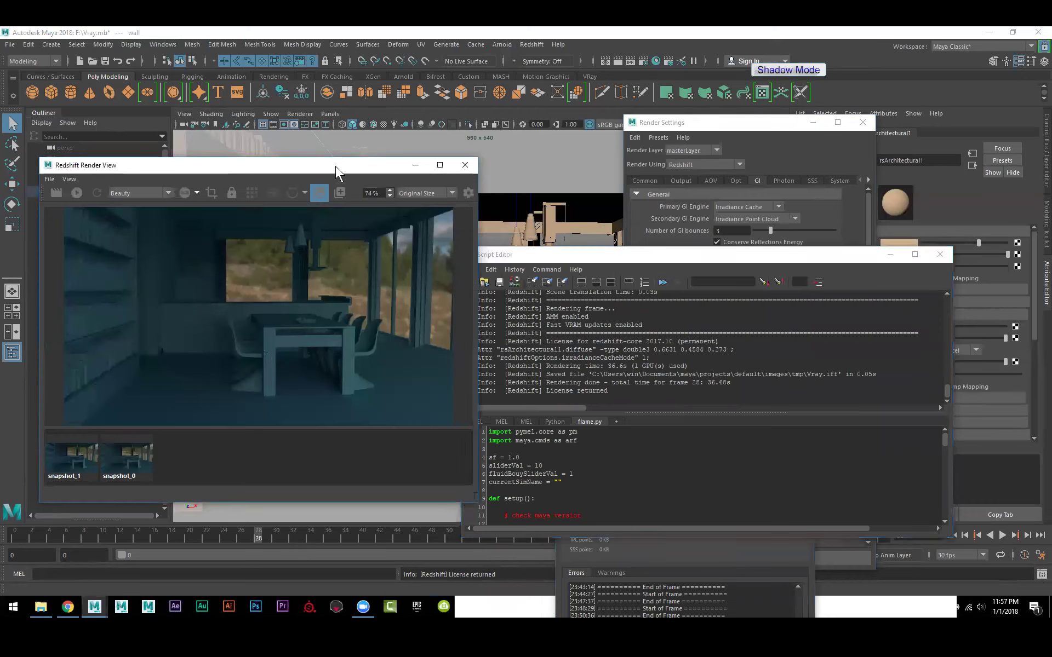
left_click(57, 194)
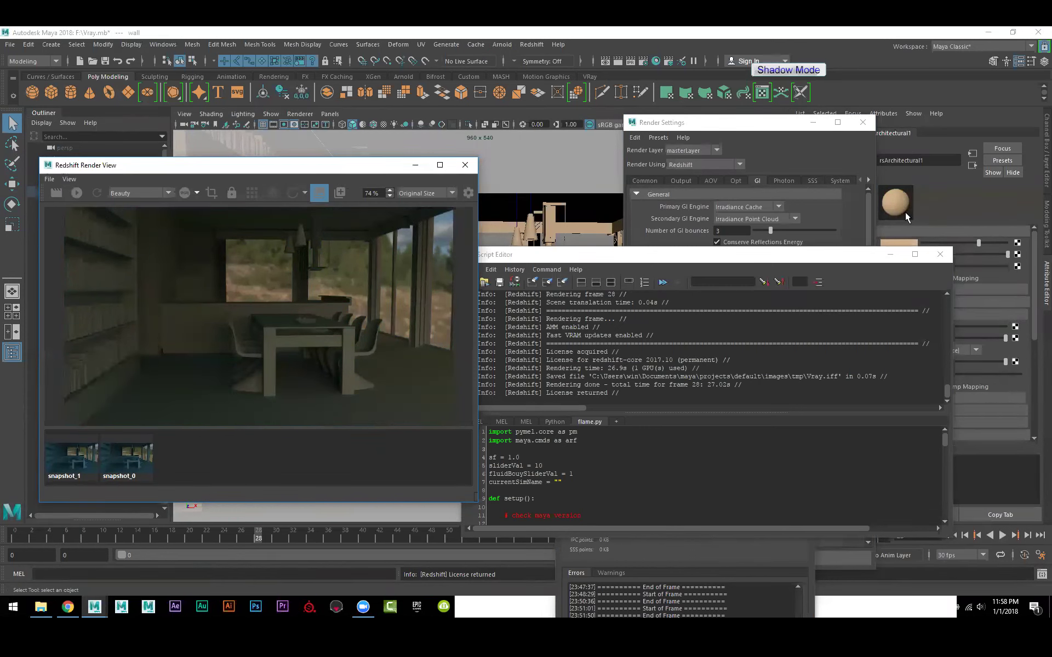
Step: Set the diffuse color of rsArchitectural1 to pure white and render the frame
left_click(899, 243)
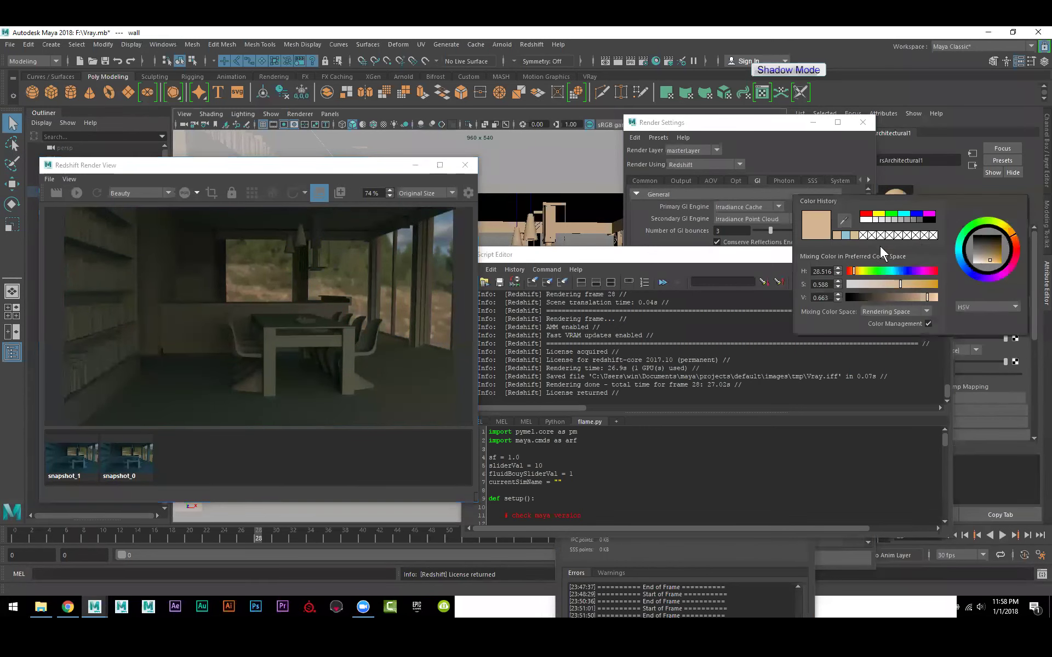
left_click_drag(926, 243, 1015, 243)
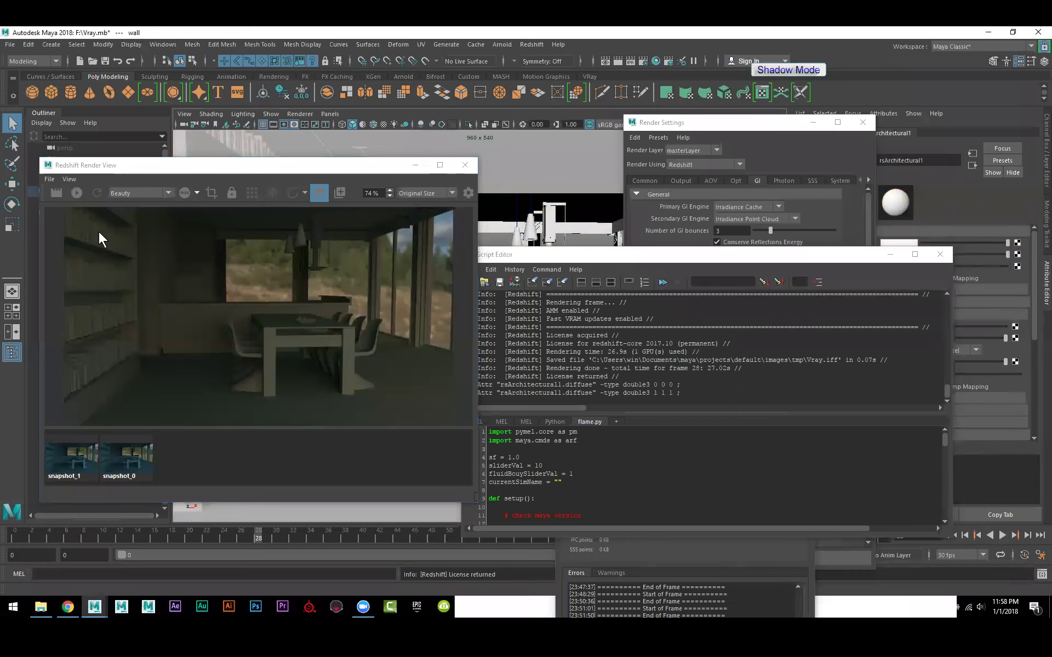
left_click(56, 192)
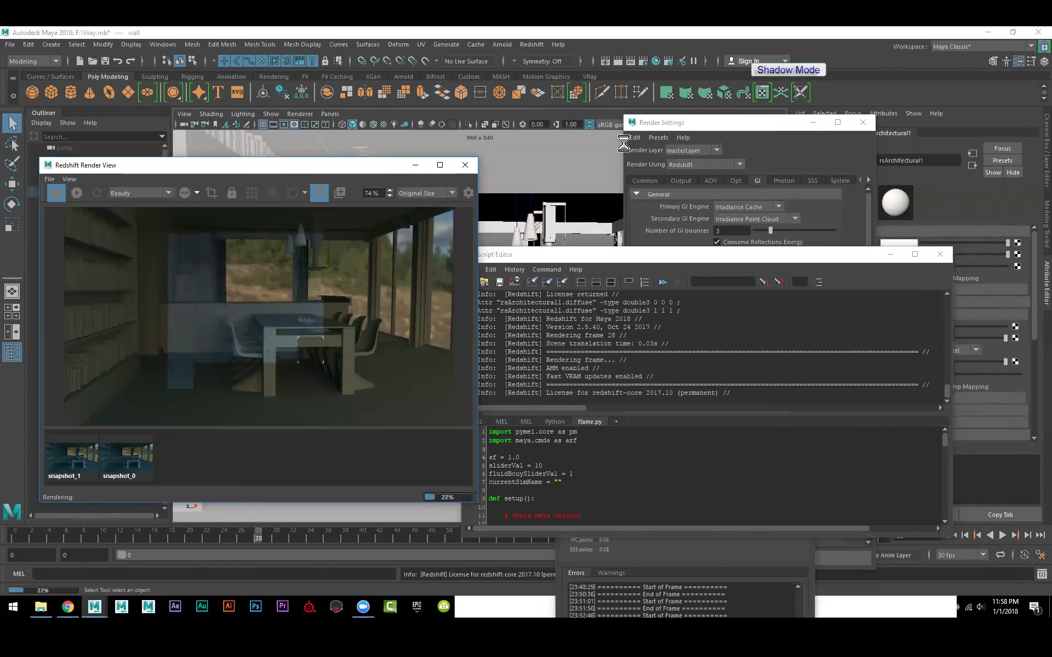
Step: Set the Secondary GI Engine to Brute Force and render the frame again
left_click(706, 124)
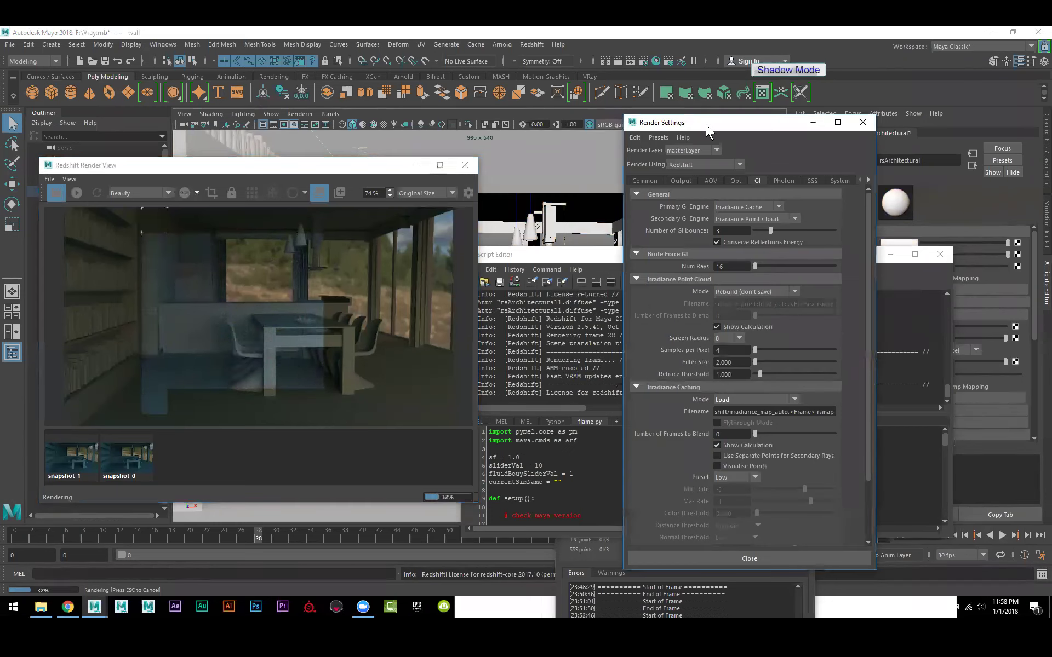
left_click(754, 220)
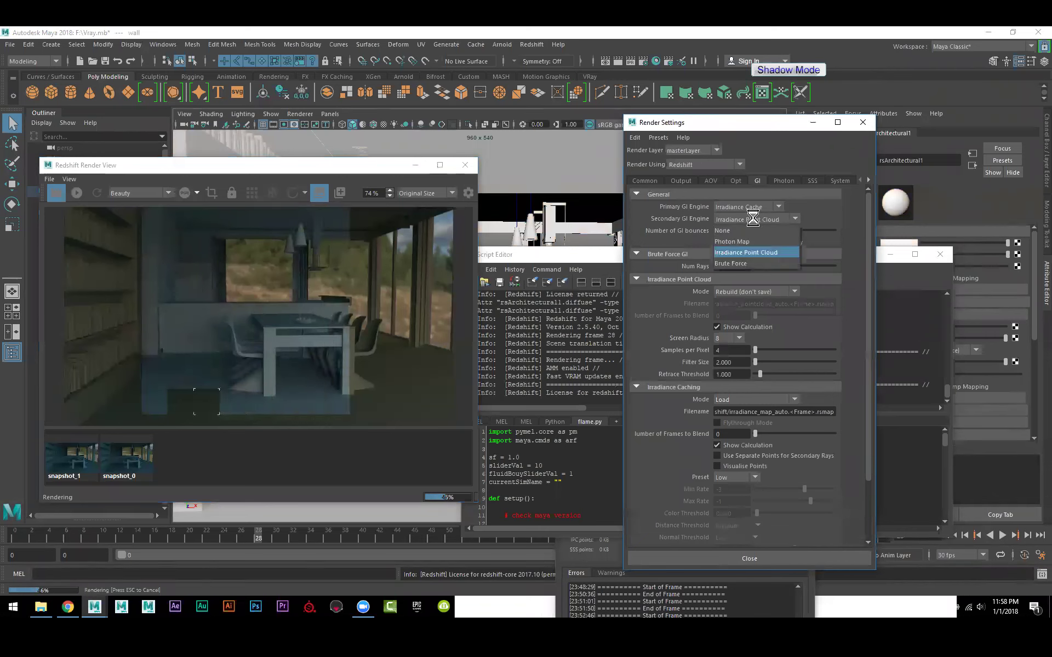
left_click(748, 261)
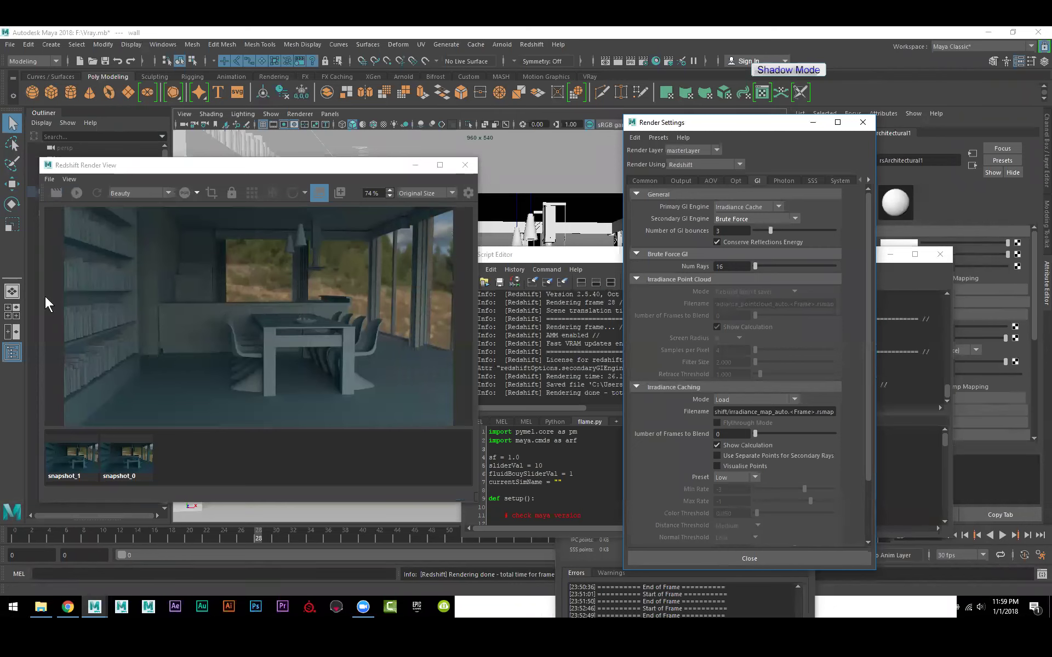
left_click(57, 192)
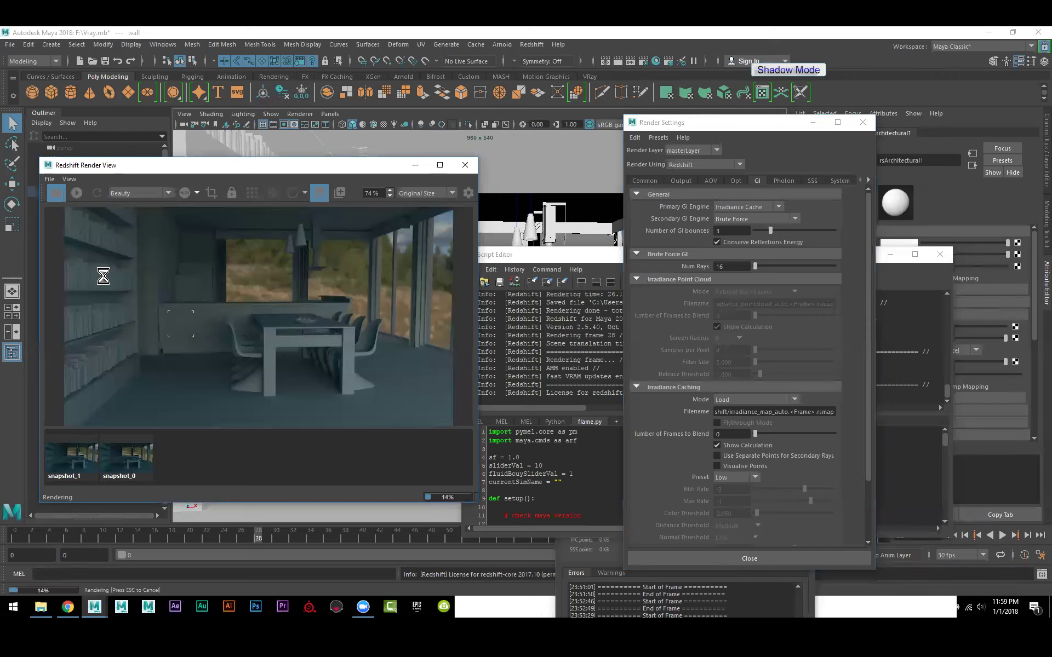
Step: Change the diffuse color of rsArchitectural1 to pure red
left_click(902, 276)
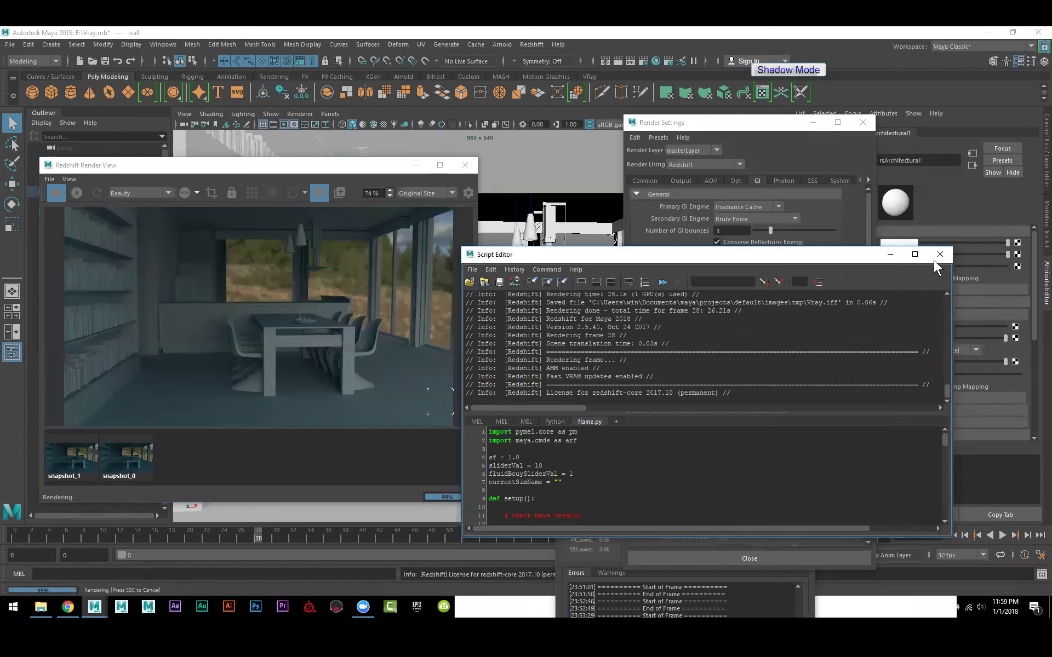
left_click(903, 241)
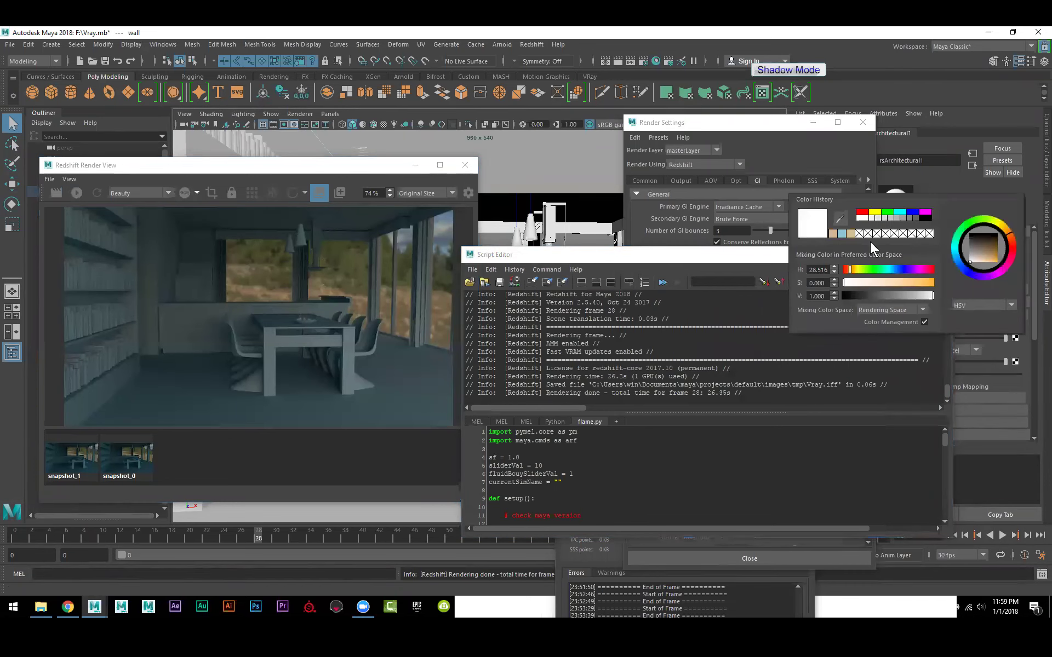
left_click(862, 212)
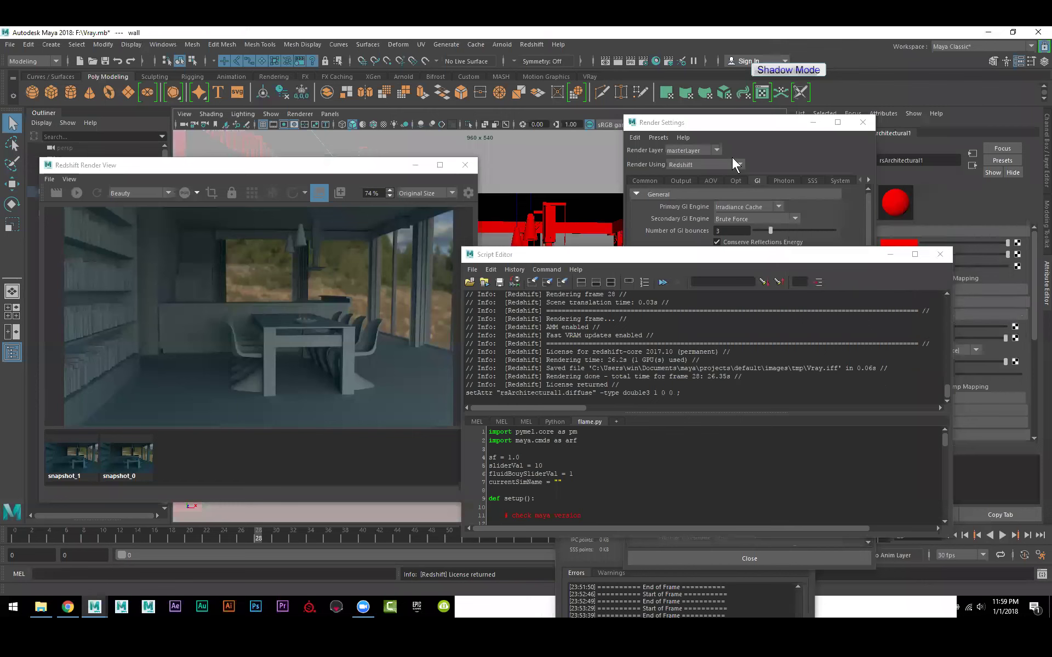
Step: Look through the Output, System, Photon, SSS, GI, Opt and AOV pages of the render settings for memory options
left_click(692, 125)
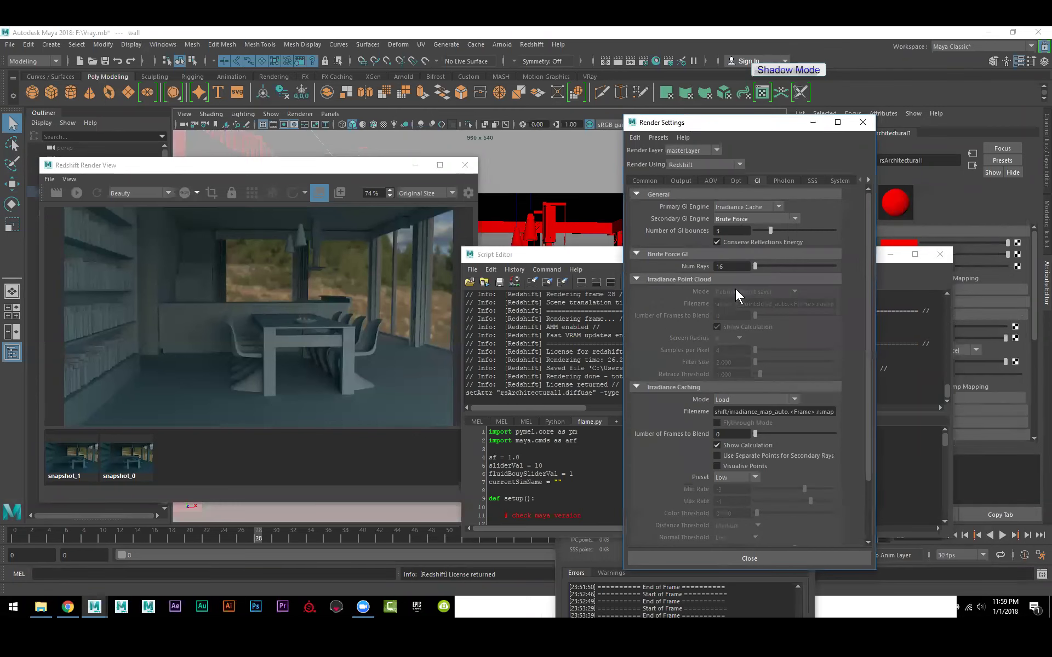
left_click(687, 179)
scroll(666, 373, "down", 10)
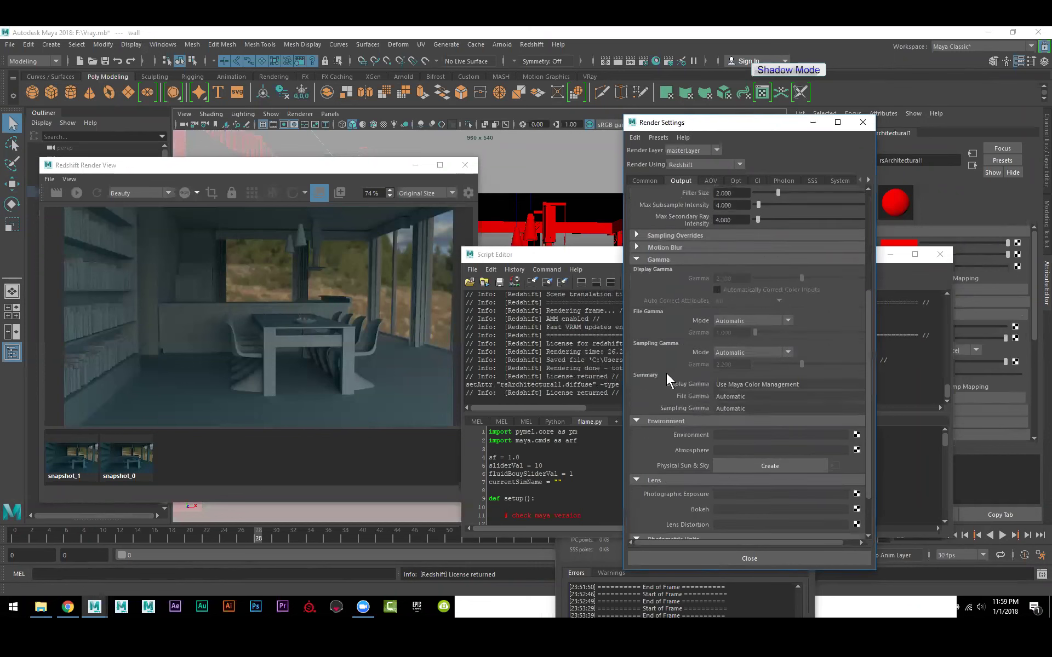
scroll(666, 374, "up", 5)
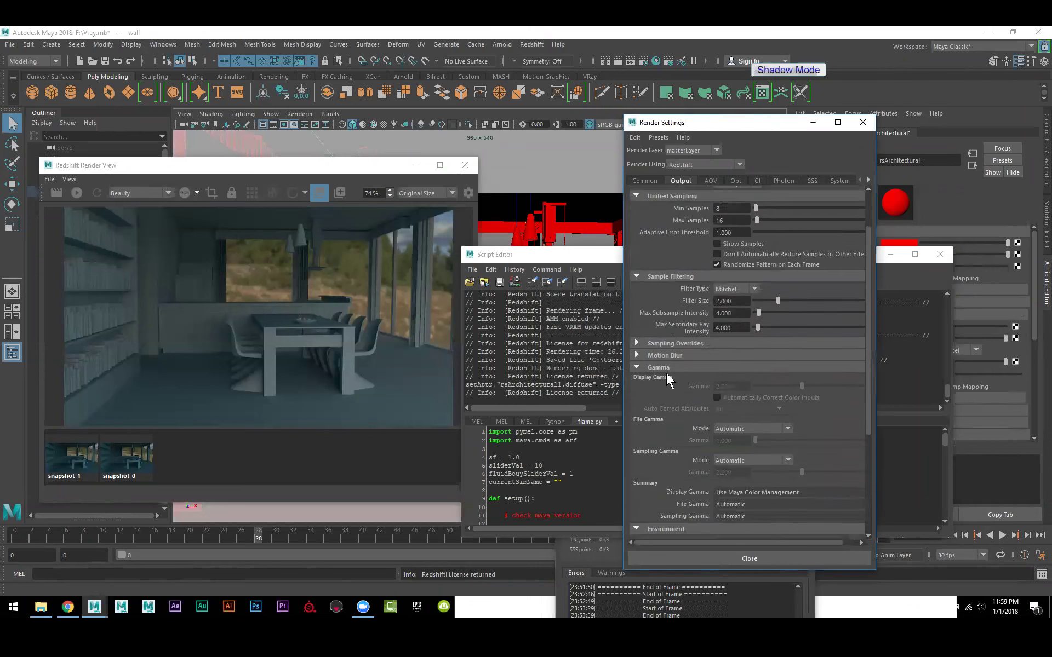
left_click(840, 181)
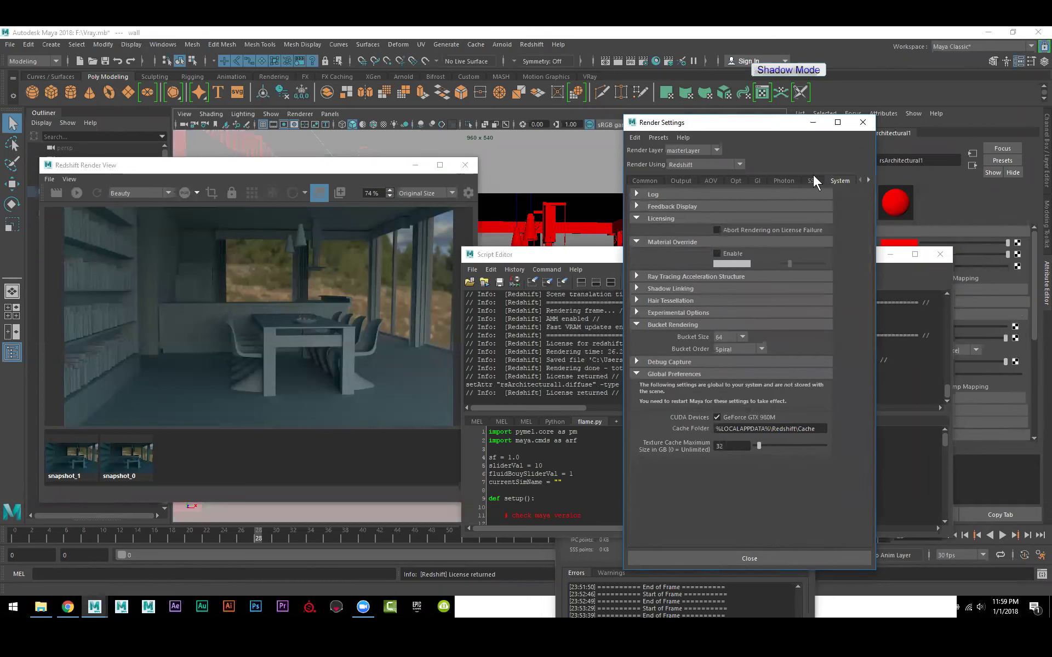
left_click(784, 182)
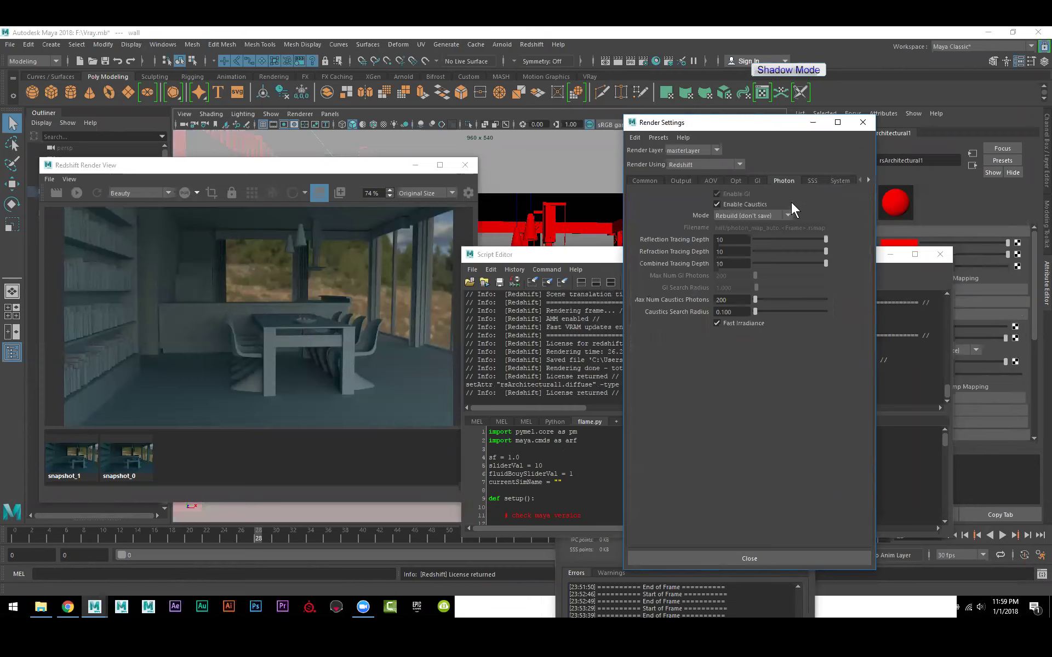
left_click(814, 183)
left_click(788, 184)
left_click(841, 181)
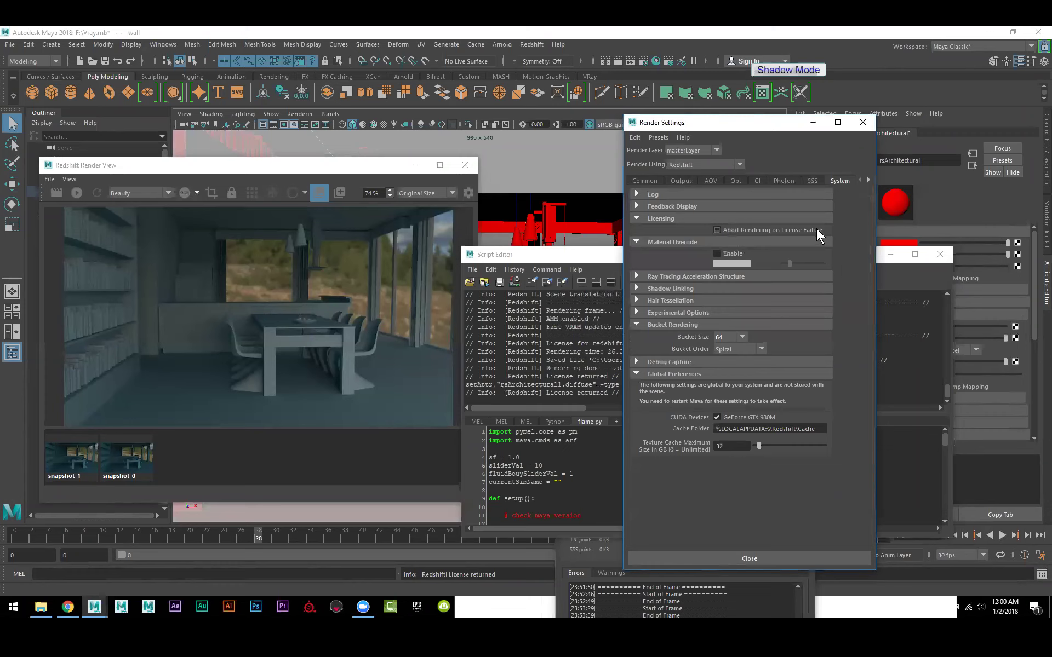
left_click(778, 182)
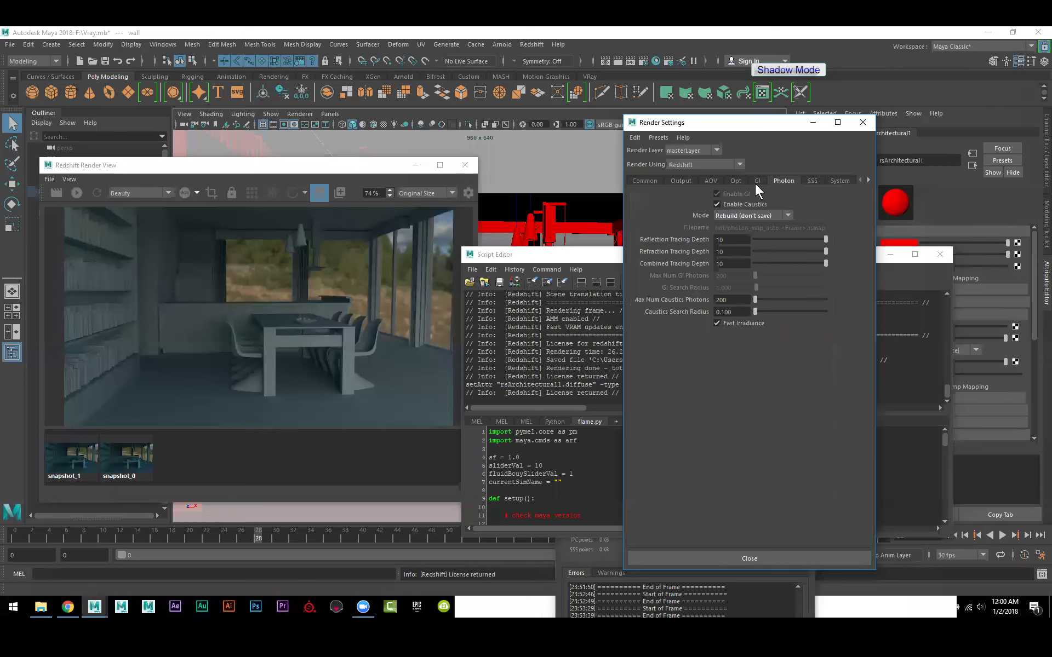
left_click(754, 182)
left_click(739, 182)
left_click(710, 181)
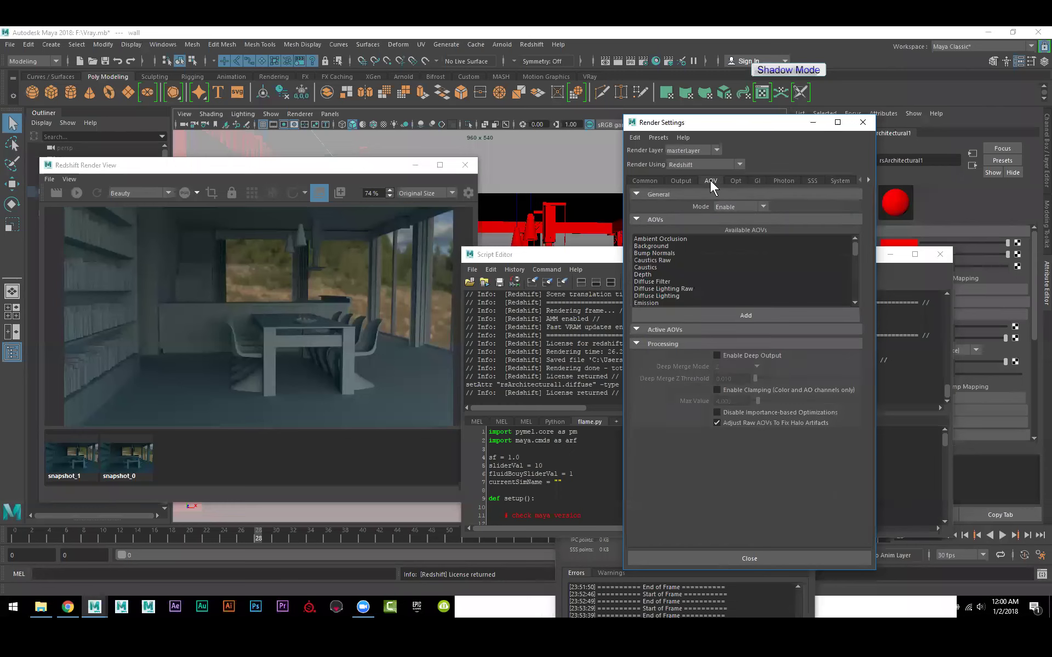
left_click(680, 182)
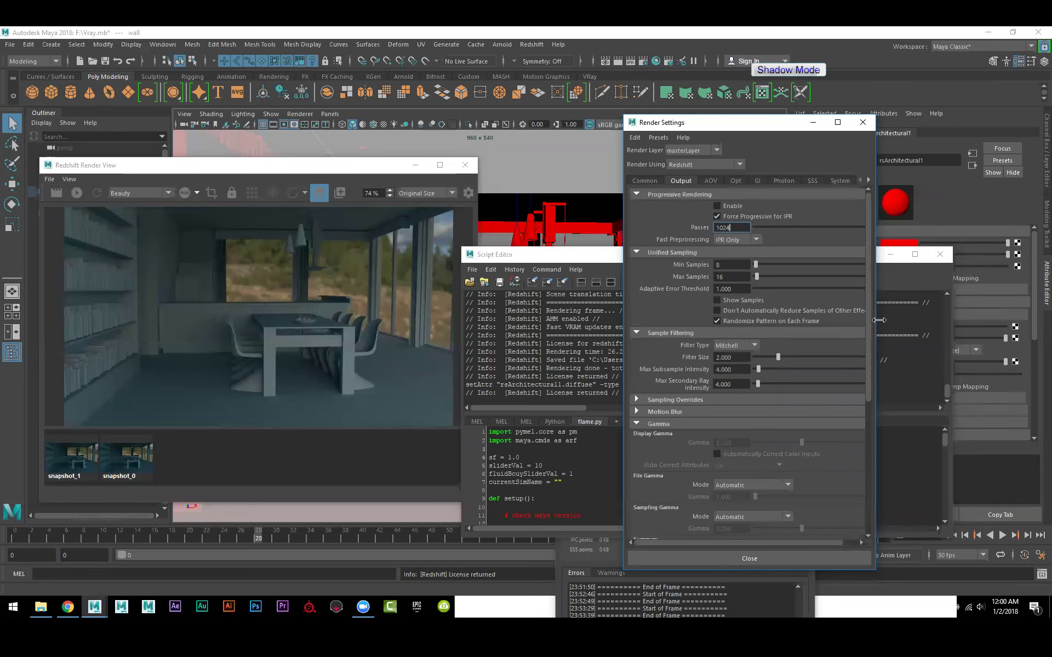
Step: Widen the Render Settings window to reach the Memory settings and turn off Automatic memory management
left_click_drag(879, 320, 968, 307)
left_click(871, 181)
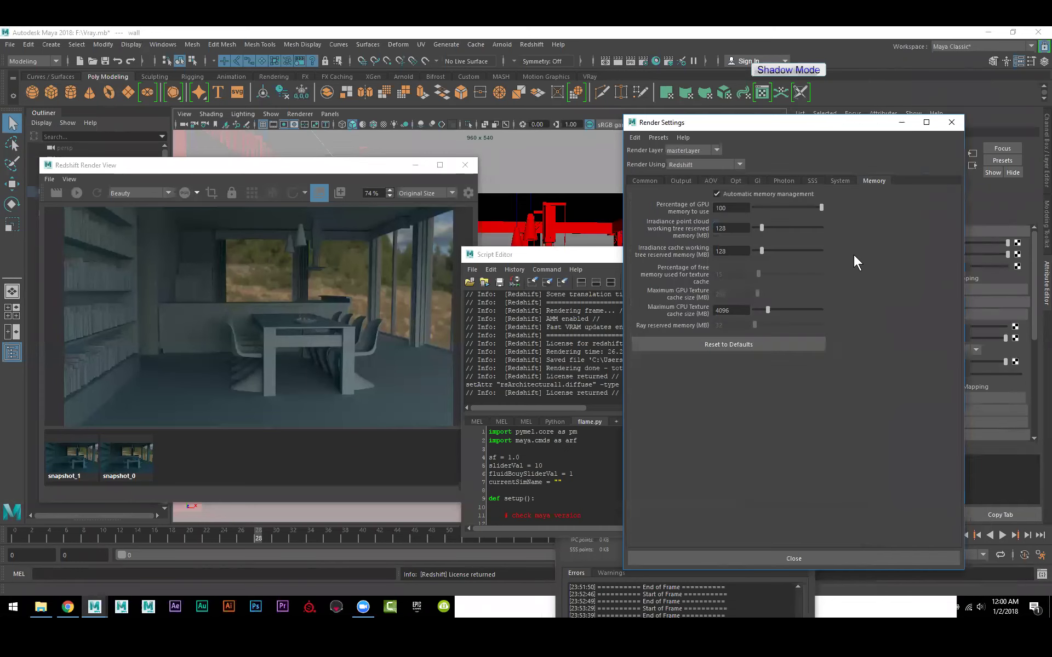
left_click(733, 195)
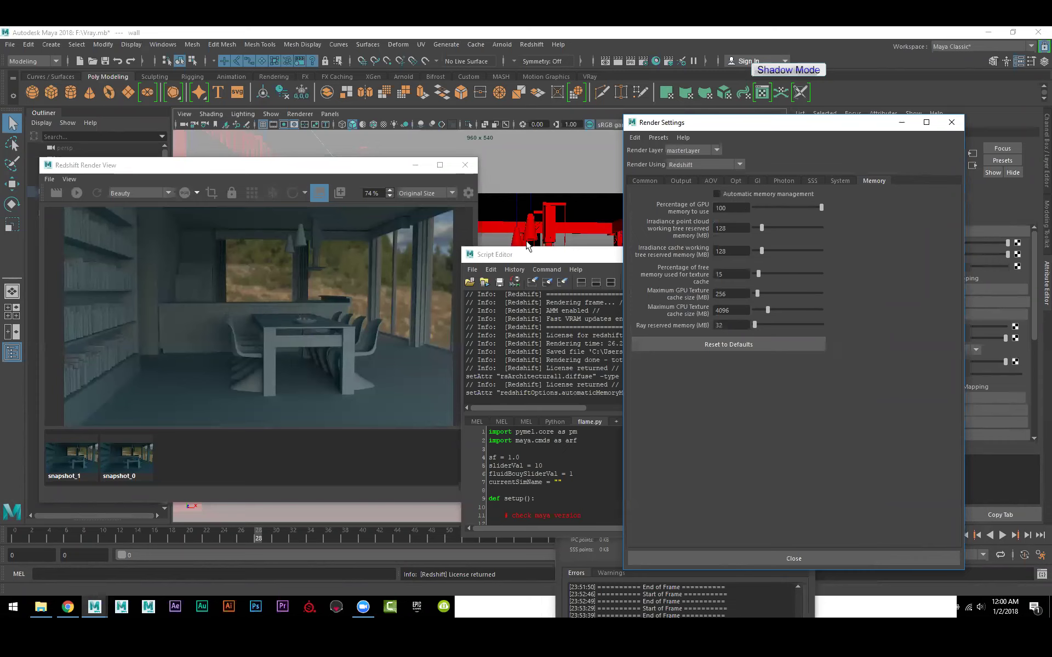
Step: Render the frame with the red material and check the render time in the Script Editor log
left_click(362, 163)
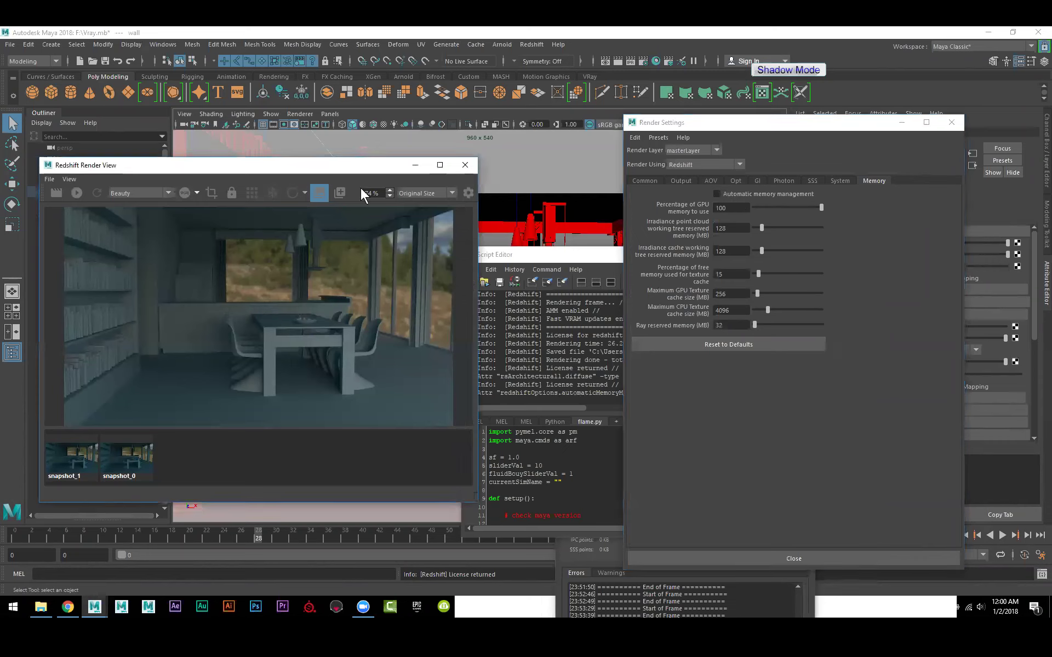
left_click(58, 193)
left_click(548, 258)
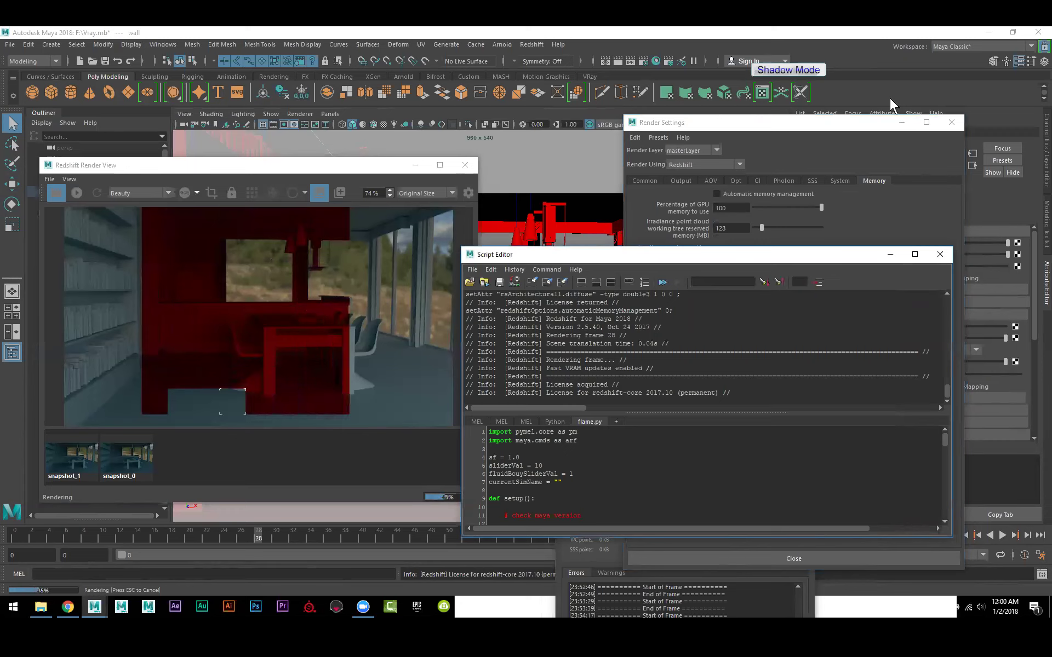
left_click(819, 123)
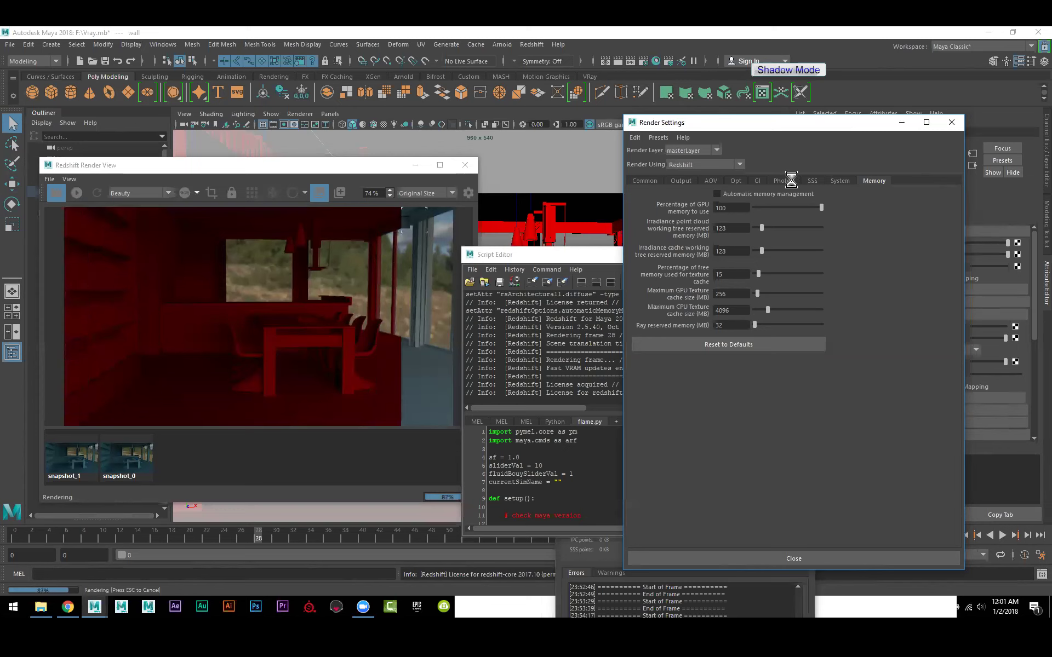
left_click(580, 254)
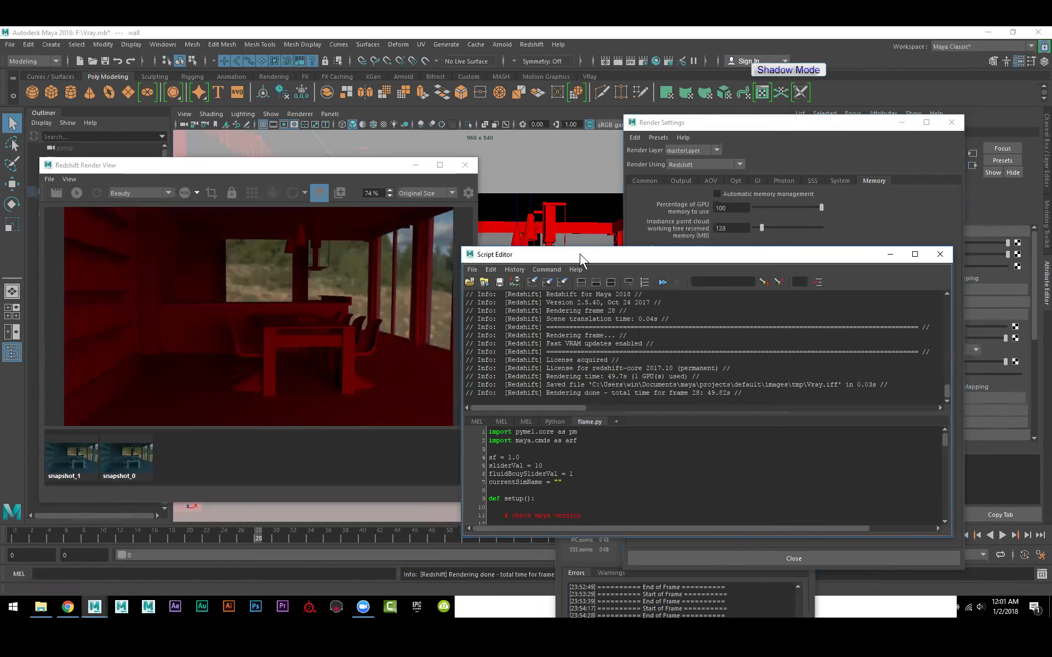
Step: Keep Automatic memory management off and set the percentage of free memory used for texture cache to 90
left_click(745, 127)
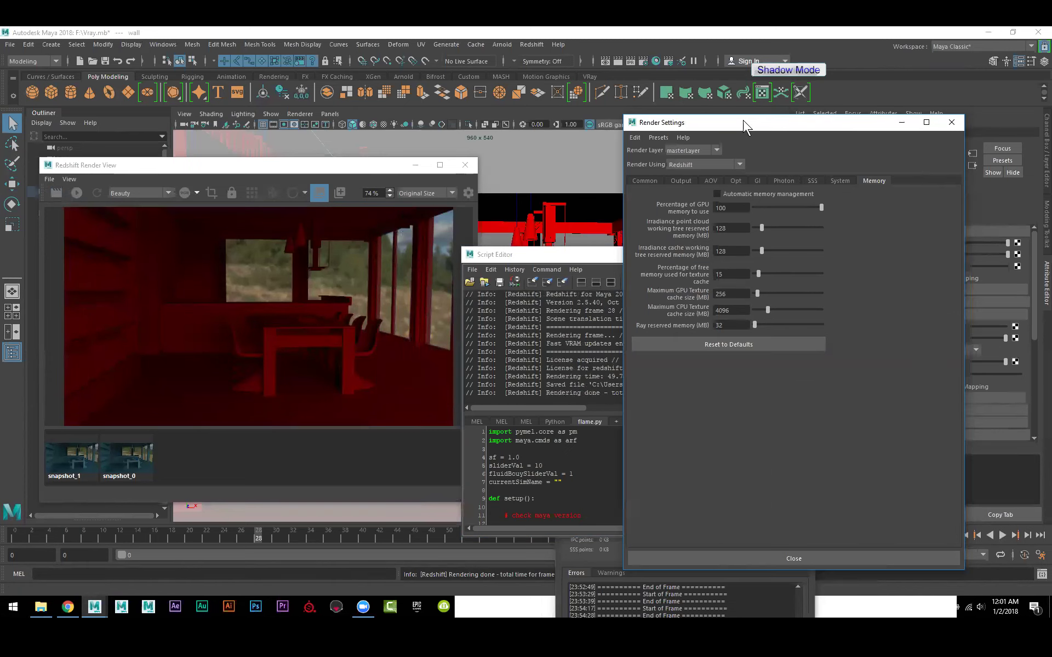
left_click(742, 189)
left_click(742, 189)
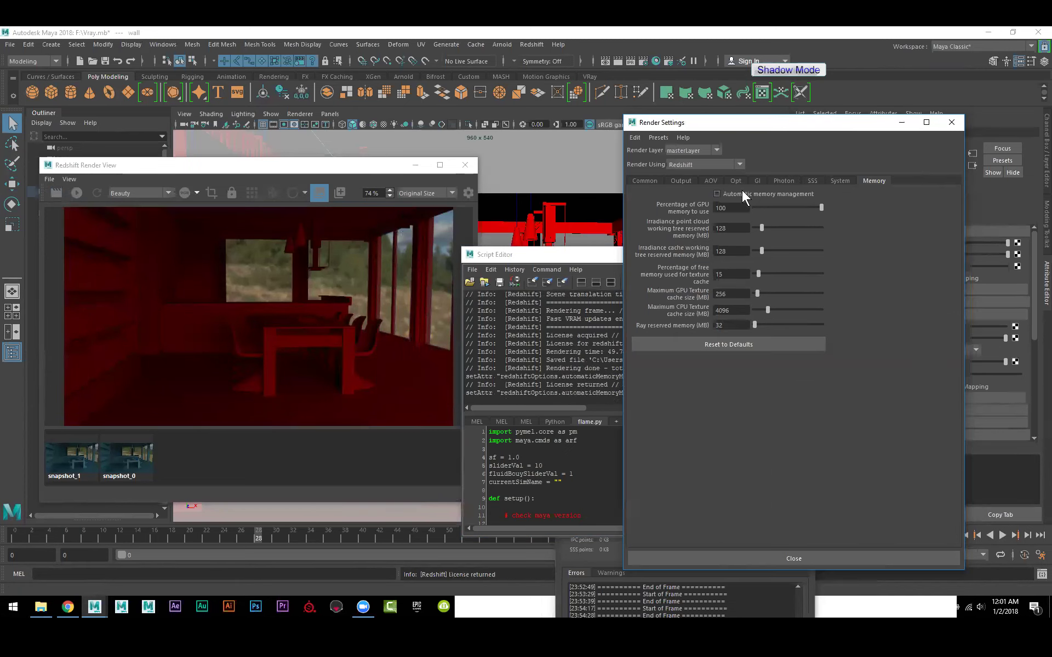
double_click(737, 274)
type("90")
key("Return")
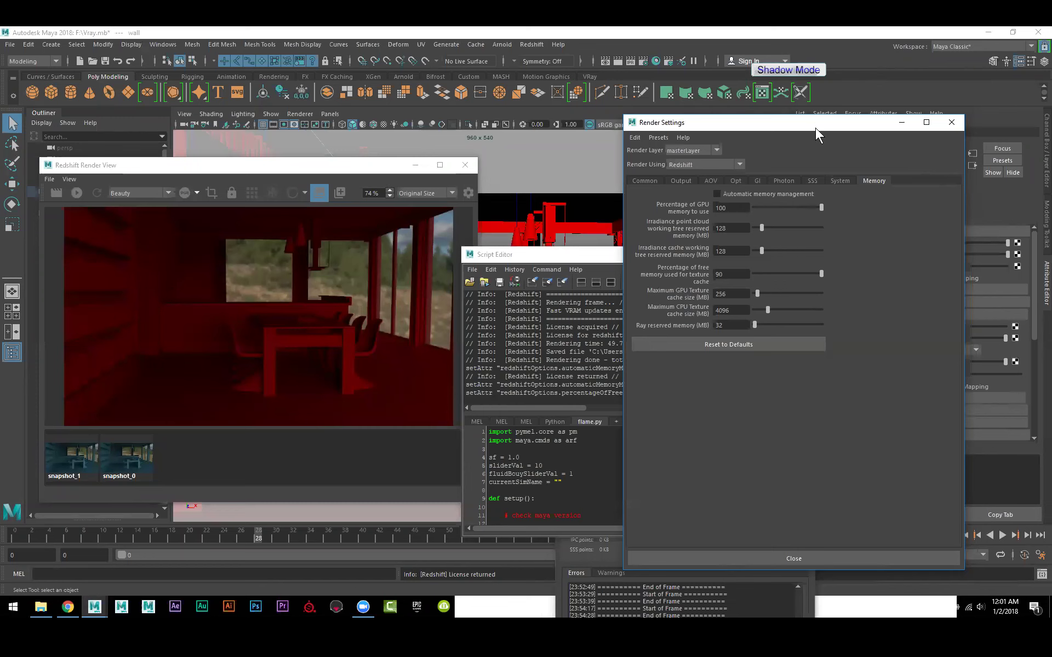
Step: Set the diffuse color of rsArchitectural1 to the light tan from the color history and render the frame
left_click_drag(815, 126, 809, 319)
left_click(893, 243)
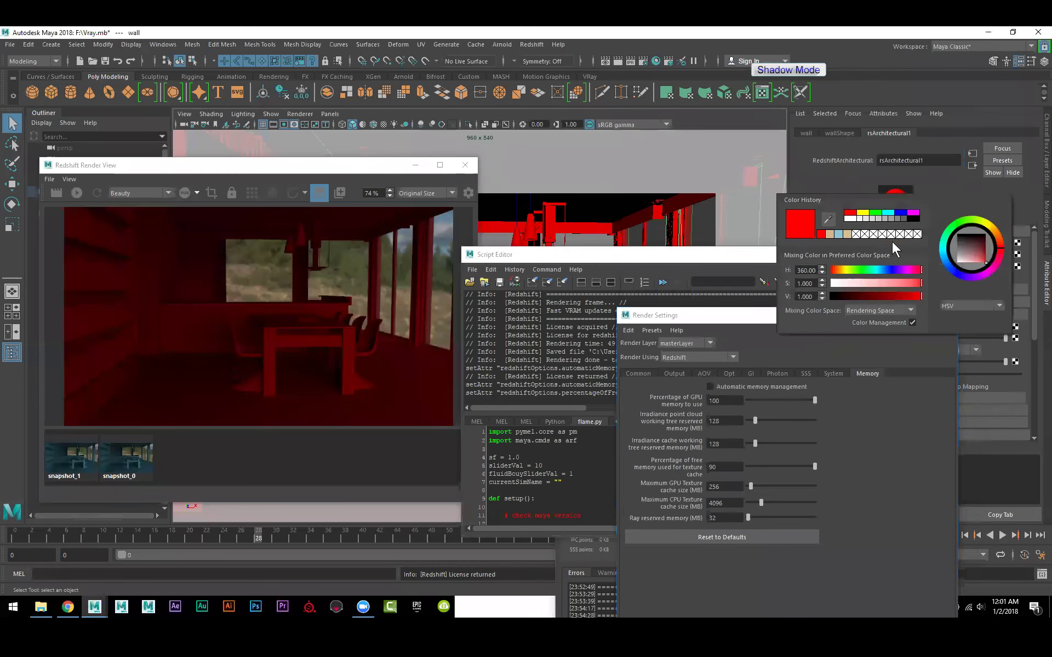
left_click(848, 235)
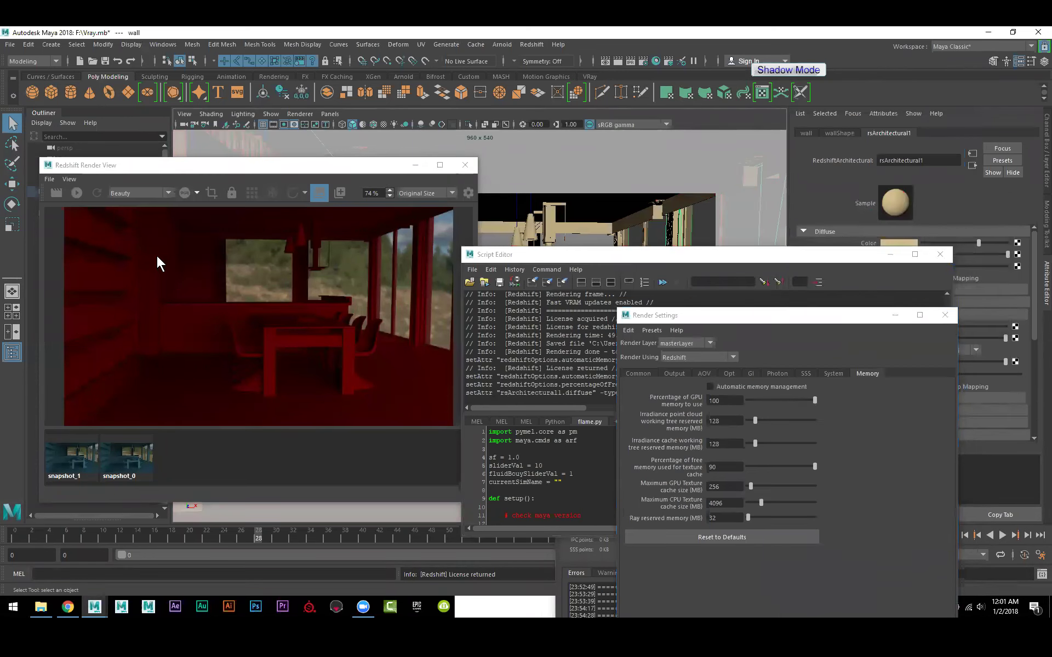
left_click(57, 200)
left_click(56, 196)
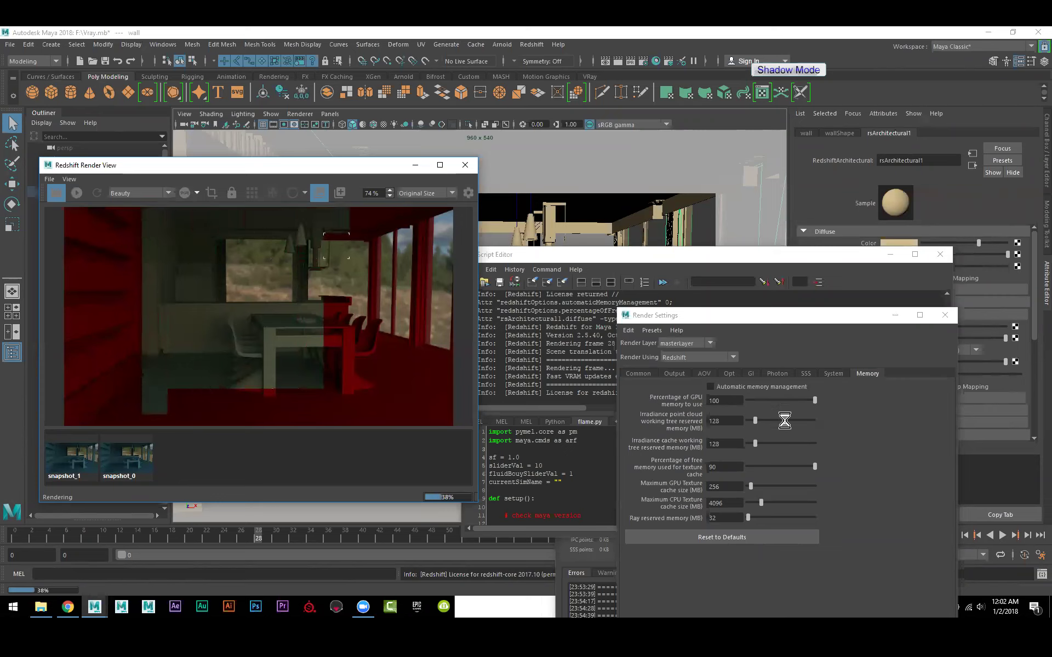
Step: Look over the System render settings while the frame renders, and check the render time in the Script Editor log
left_click(838, 374)
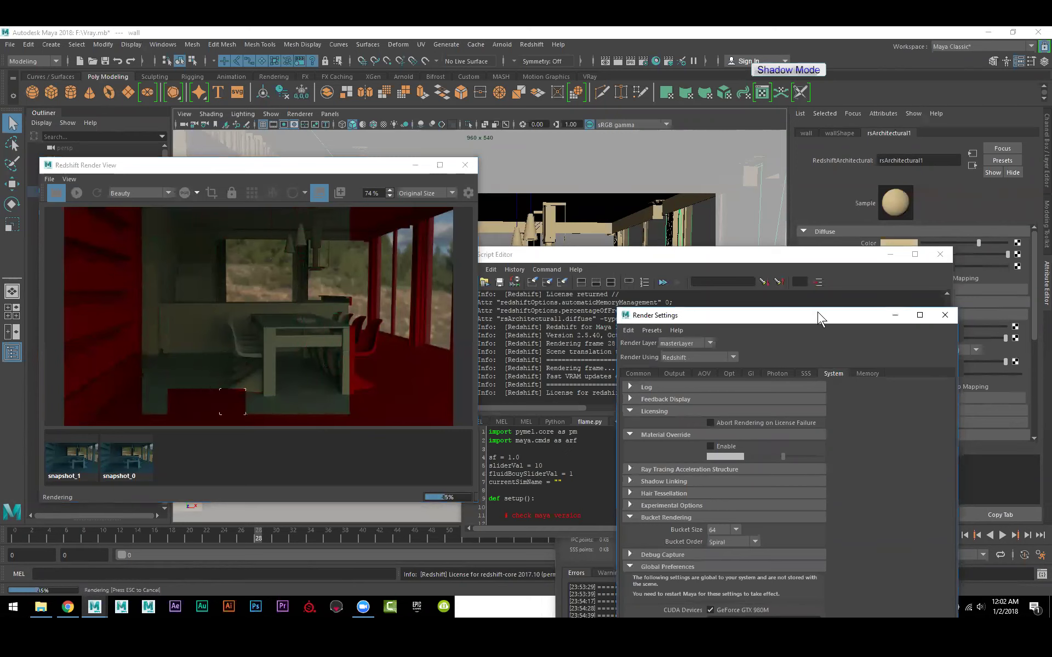
left_click_drag(820, 318, 827, 162)
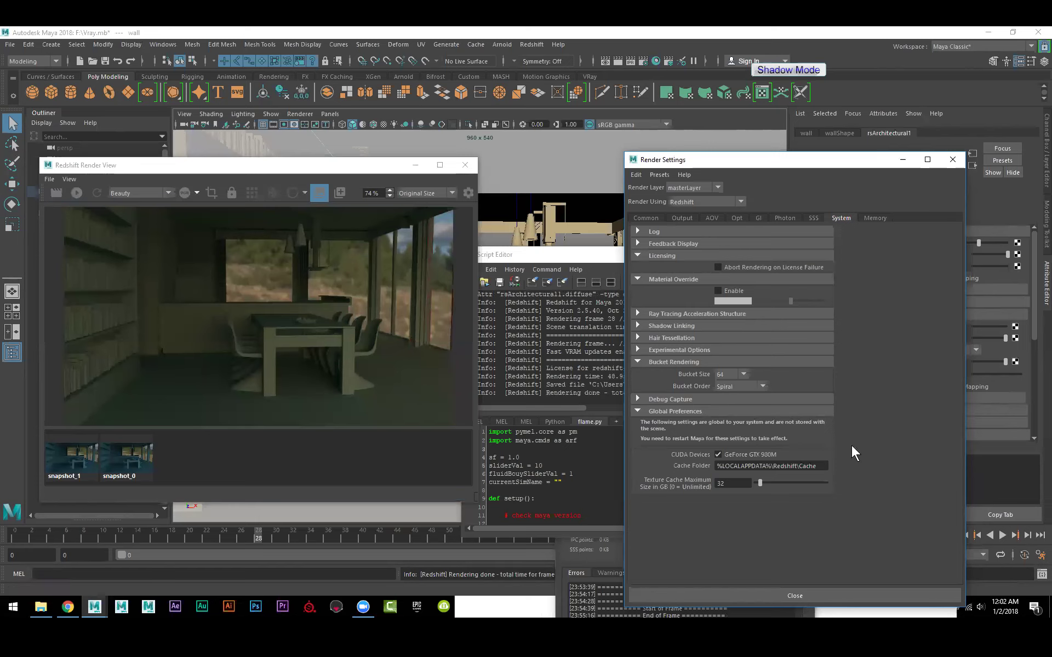
left_click(545, 255)
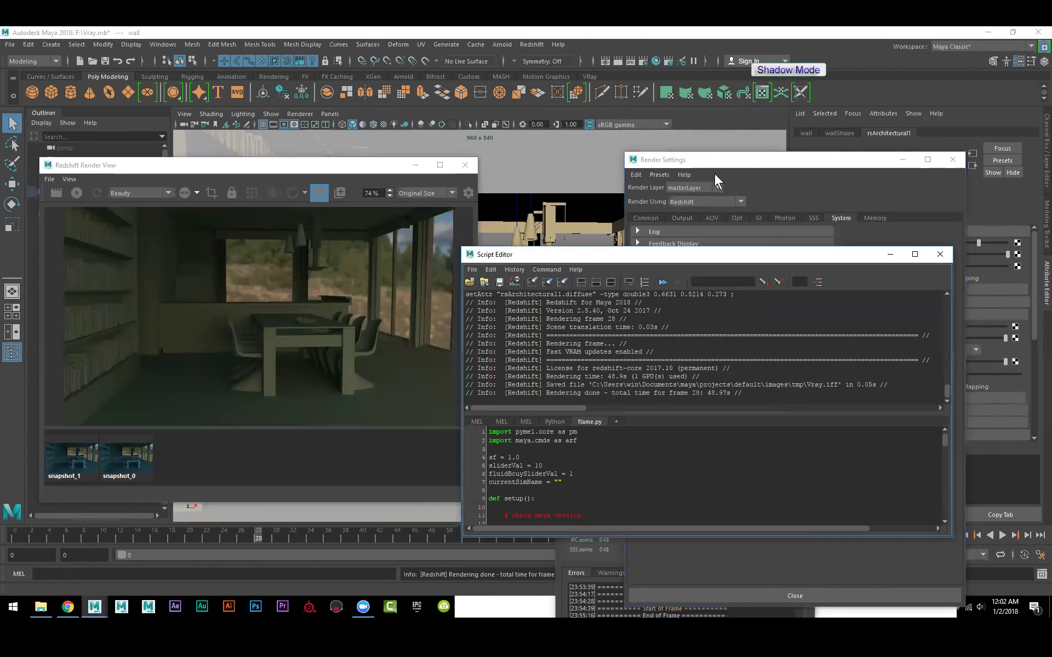
Step: With Automatic memory management off, set the maximum GPU texture cache size to 64 MB and the maximum CPU texture cache size to 1024 MB
left_click(767, 164)
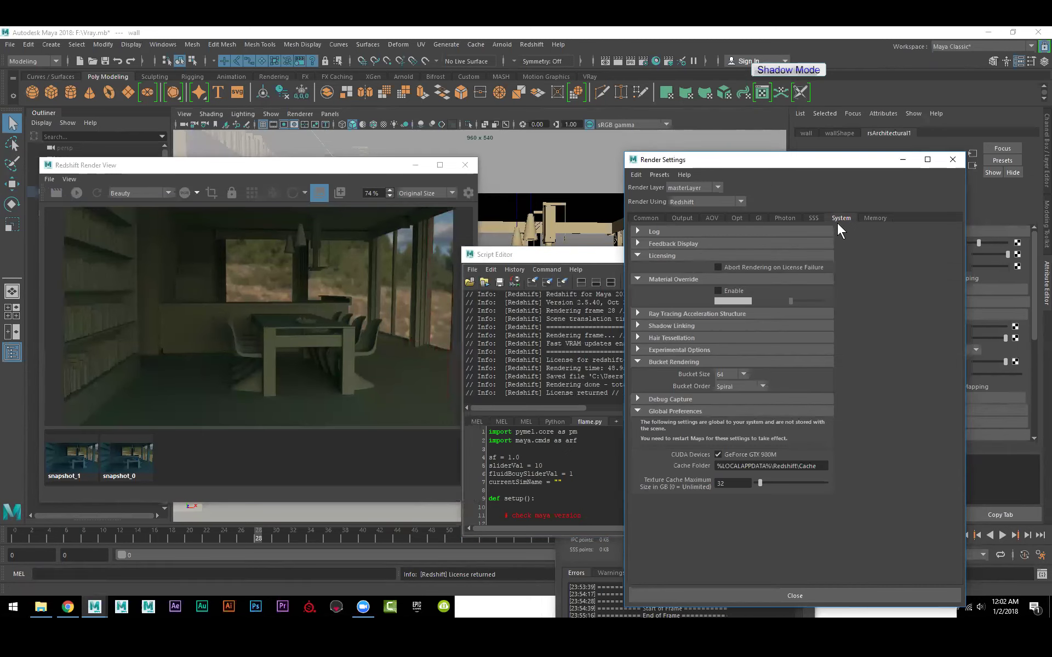
left_click(874, 218)
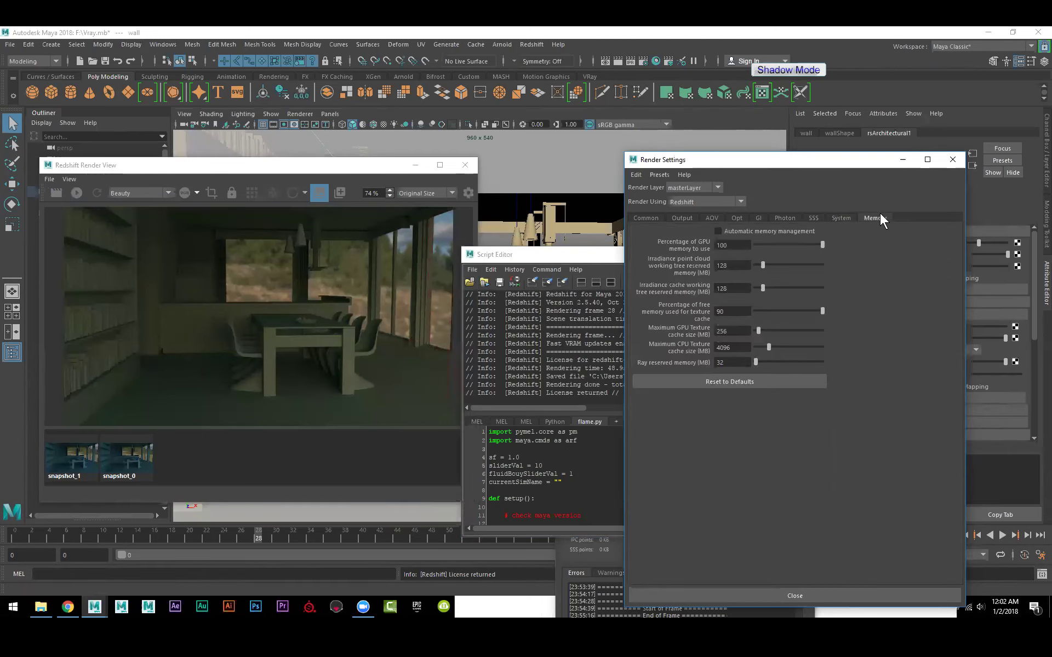
left_click(756, 231)
left_click(756, 231)
left_click(756, 231)
left_click(756, 231)
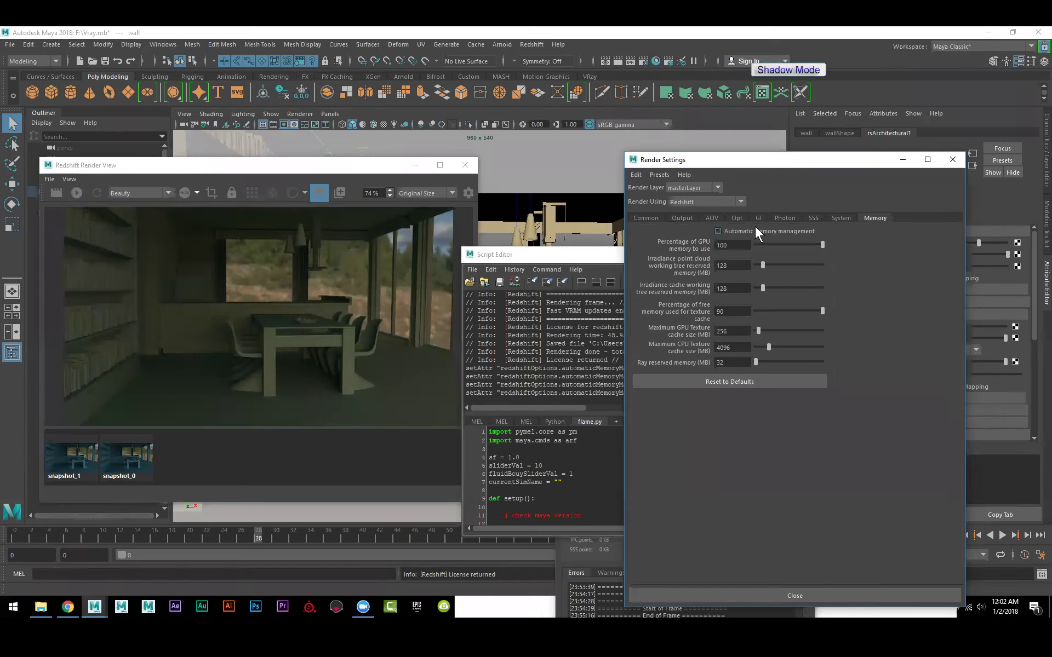
double_click(738, 332)
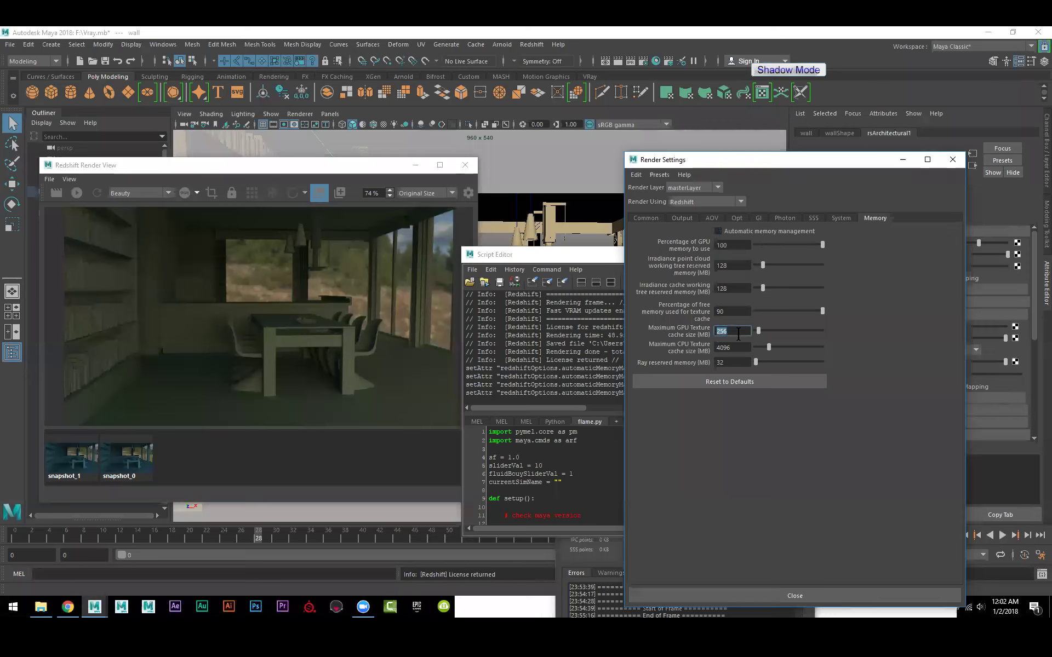
type("64")
key("Return")
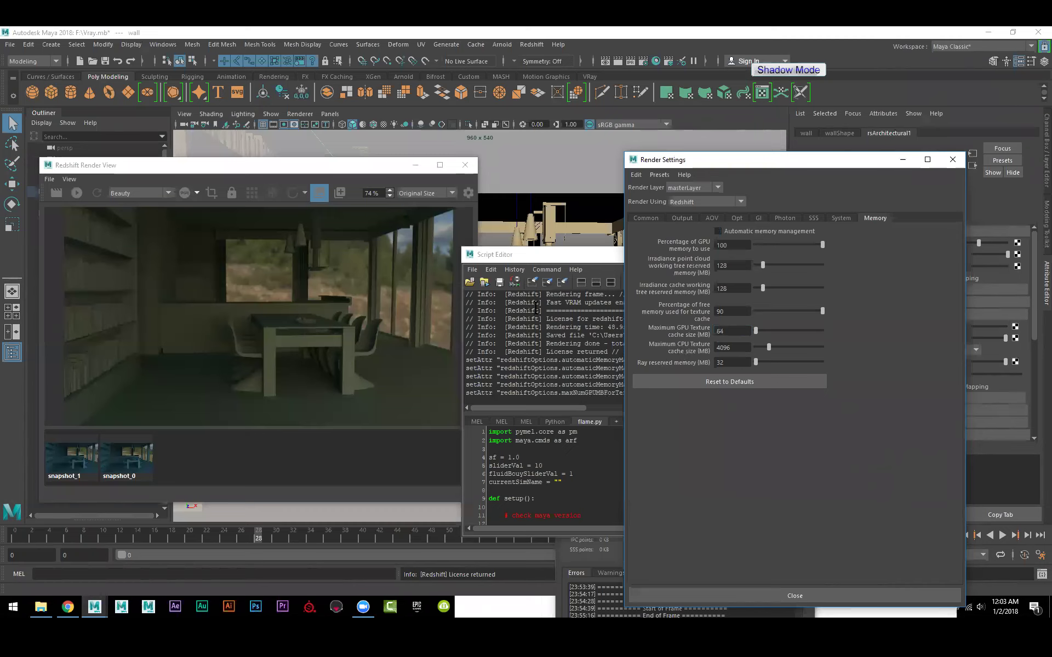
double_click(743, 347)
type("1024")
key("Return")
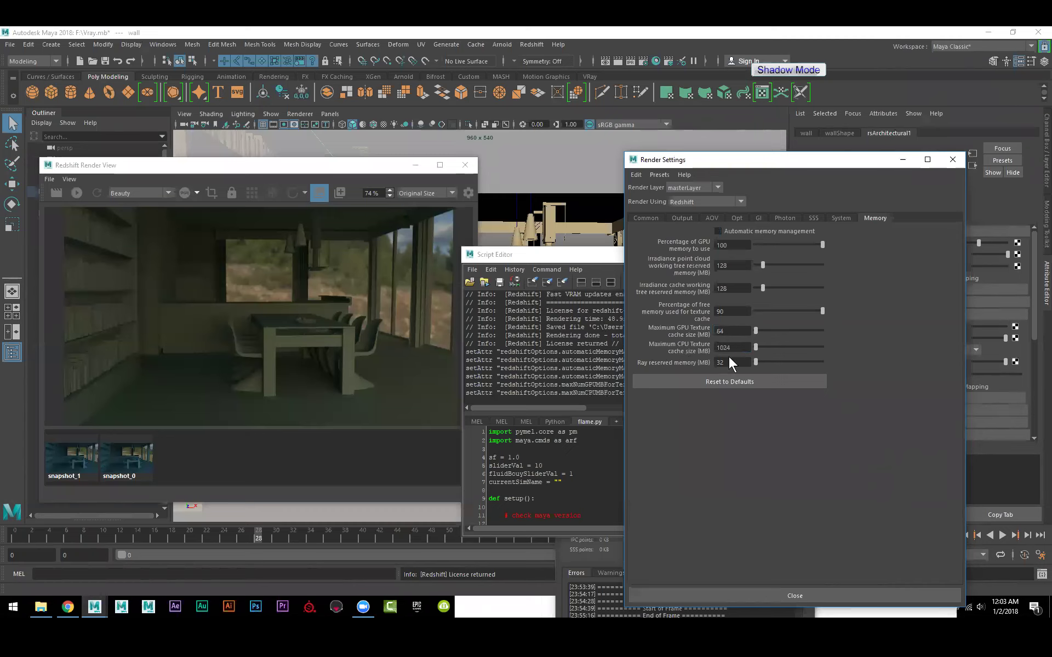
Step: Set the ray reserved memory to 8 MB and the irradiance point cloud working tree reserved memory to 16 MB
double_click(724, 361)
type("8")
key("Return")
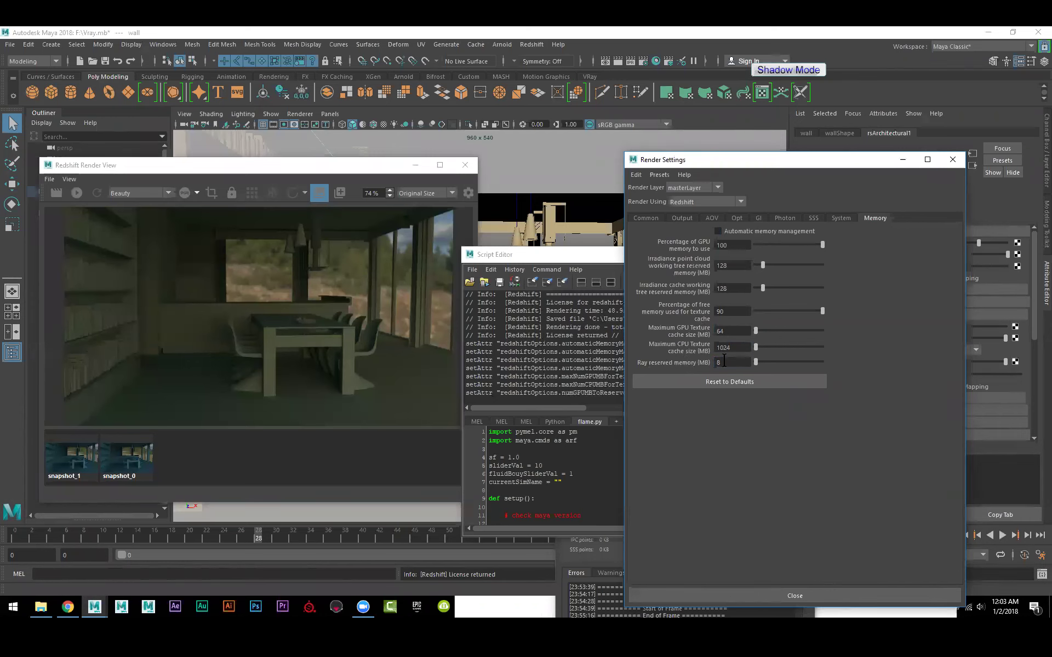
double_click(745, 266)
type("8")
double_click(739, 245)
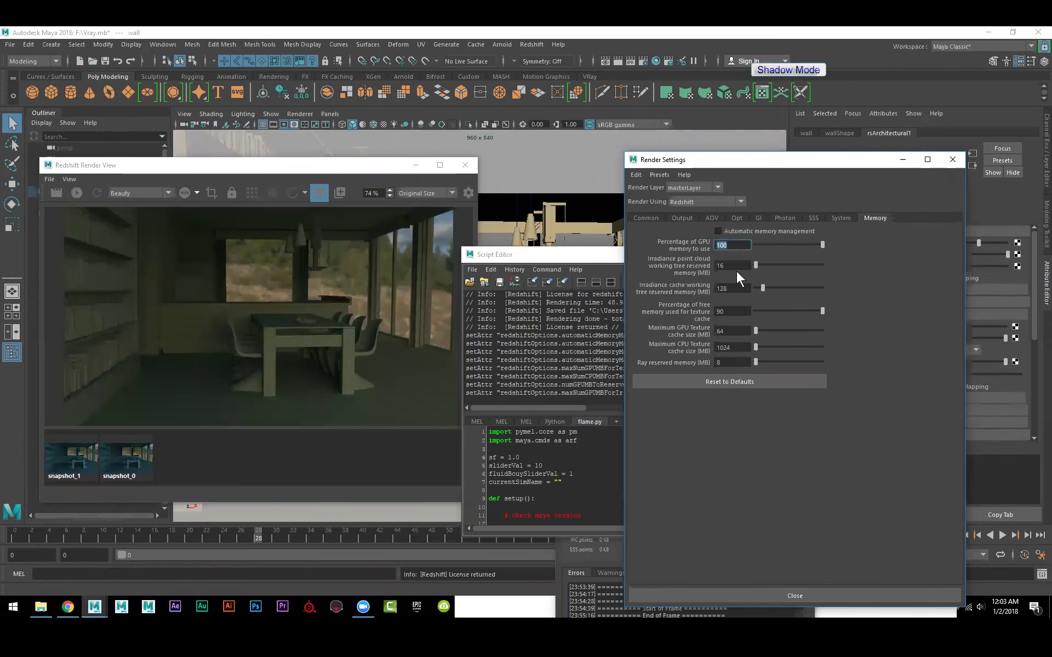
left_click(736, 266)
Step: Set the diffuse color of rsArchitectural1 to the light blue from the color history and render the frame
left_click_drag(756, 163, 796, 297)
left_click(890, 244)
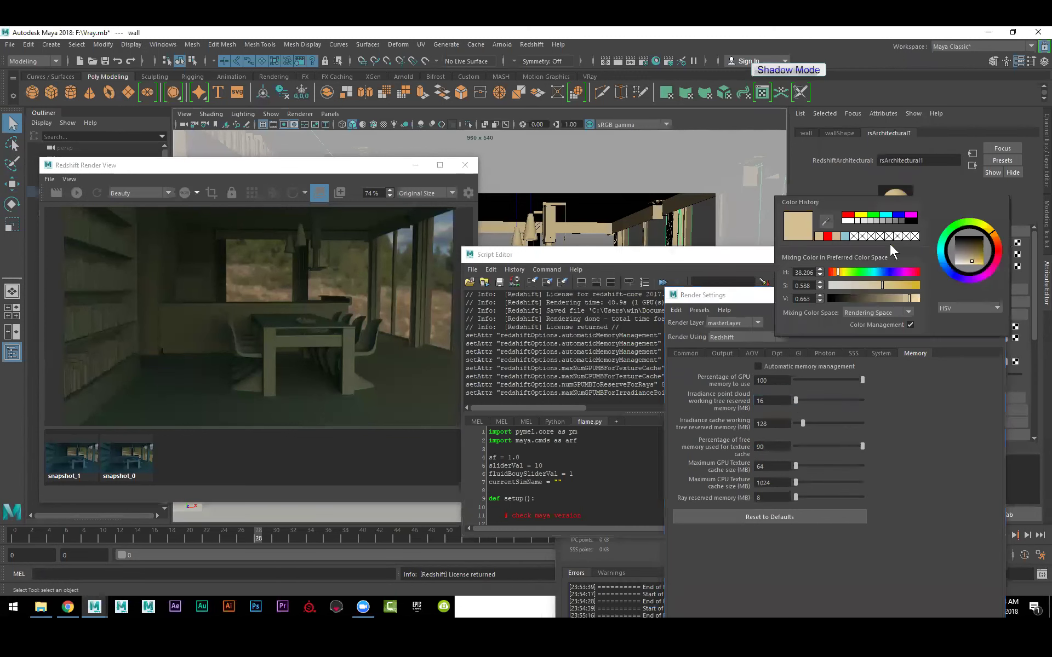
left_click(847, 236)
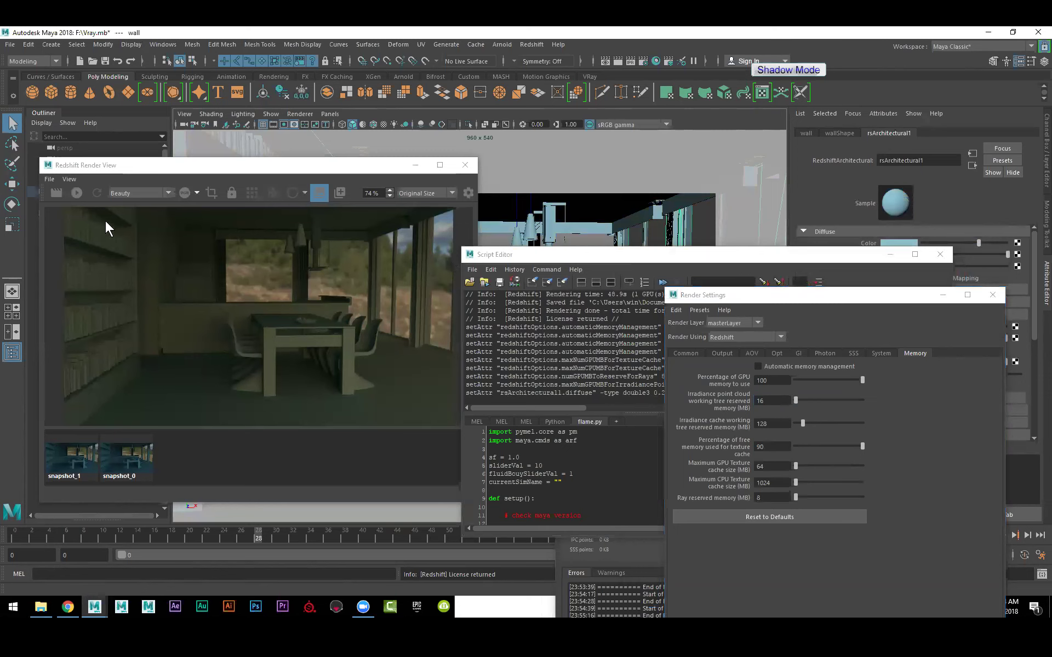
left_click(57, 194)
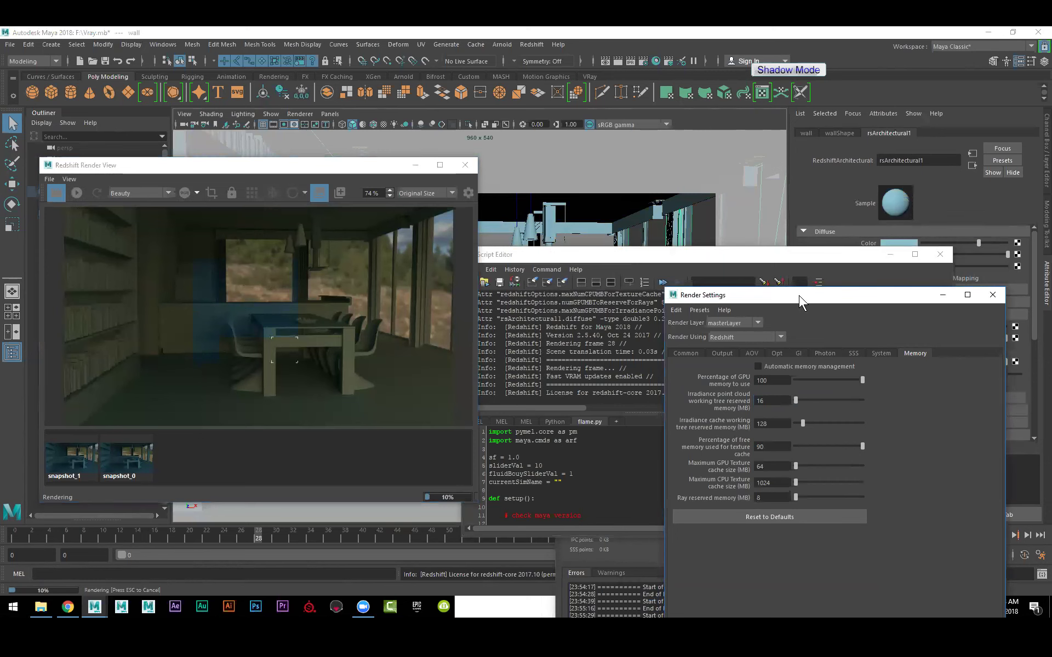
Step: Check the light blue render's time in the Script Editor log and turn Automatic memory management back on
left_click_drag(799, 294, 780, 202)
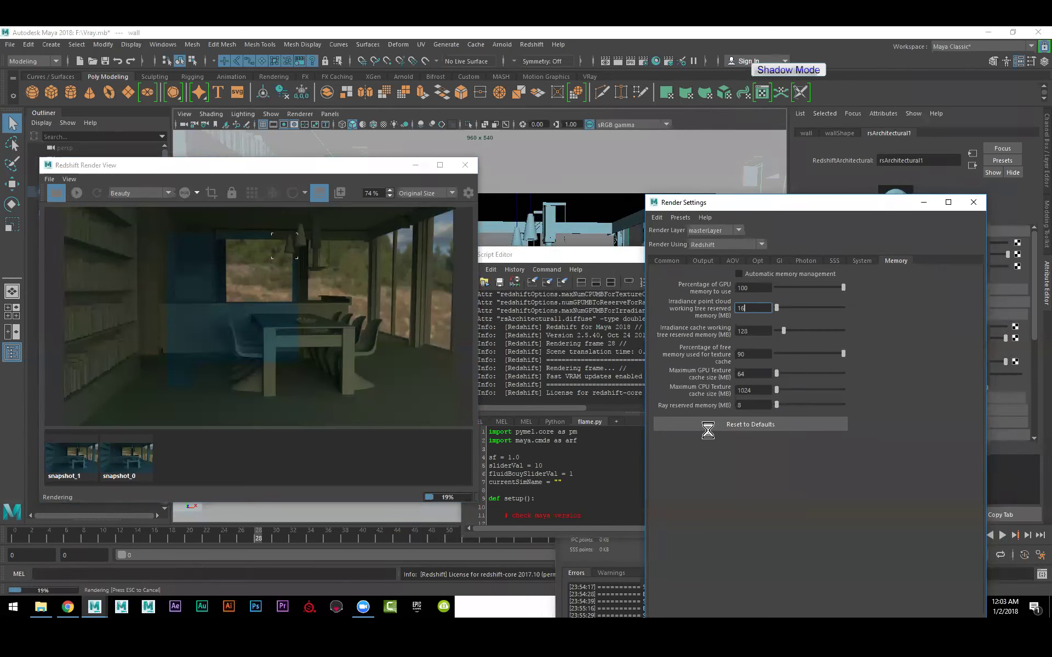
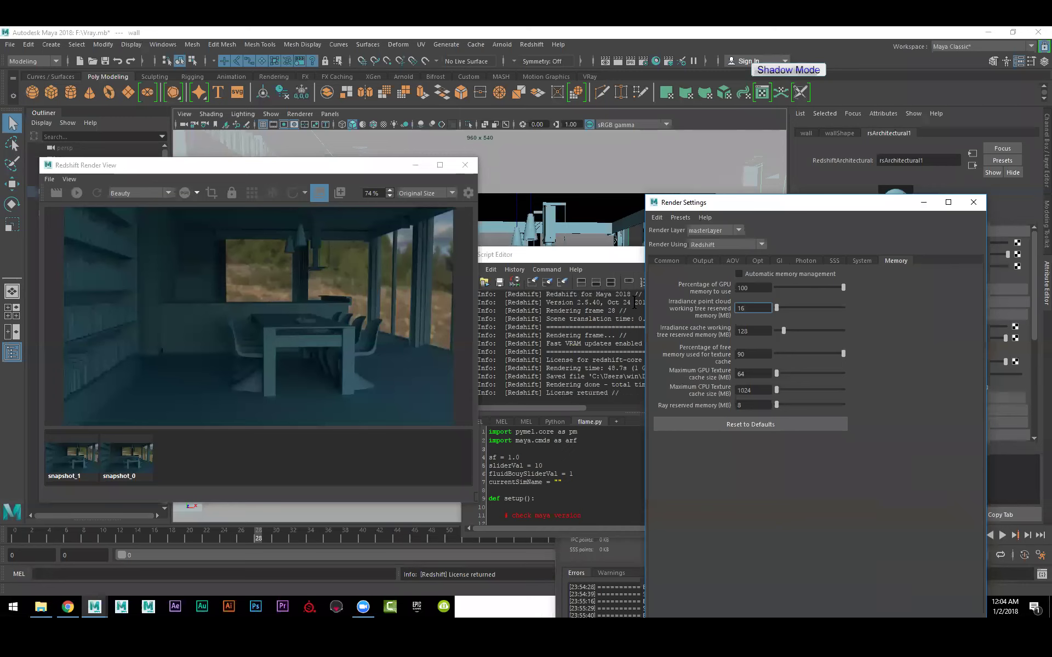
left_click(617, 258)
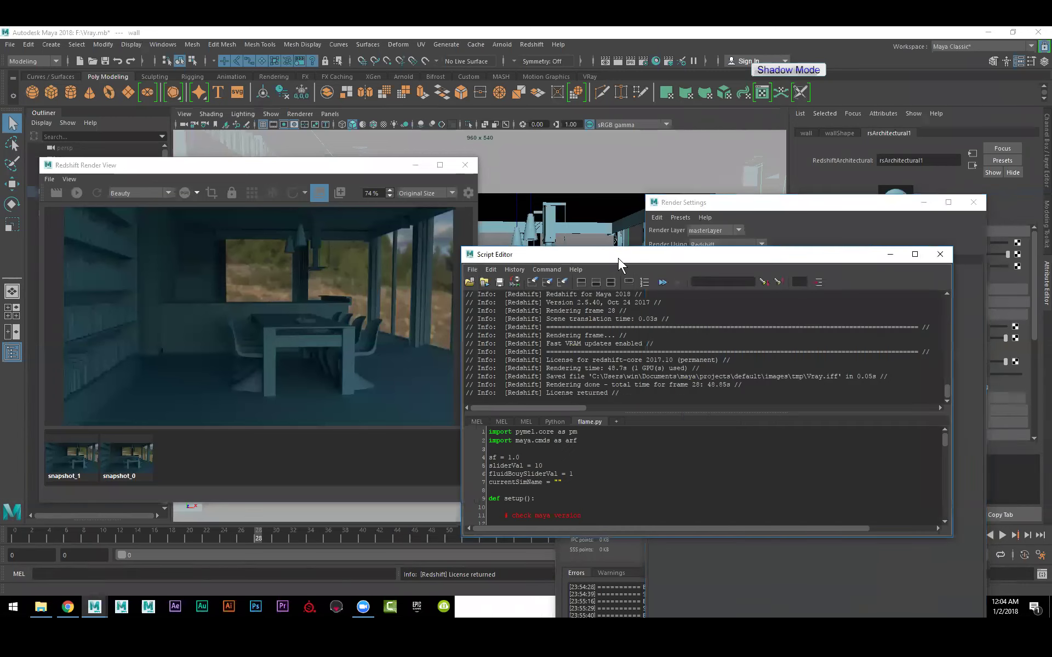
left_click(707, 204)
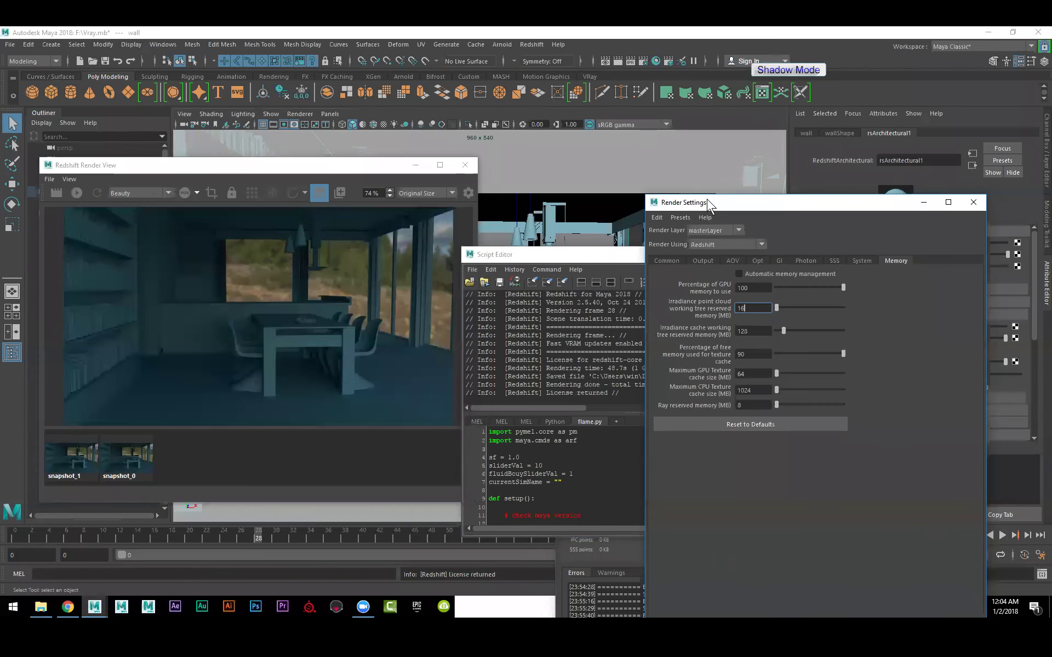
left_click(748, 274)
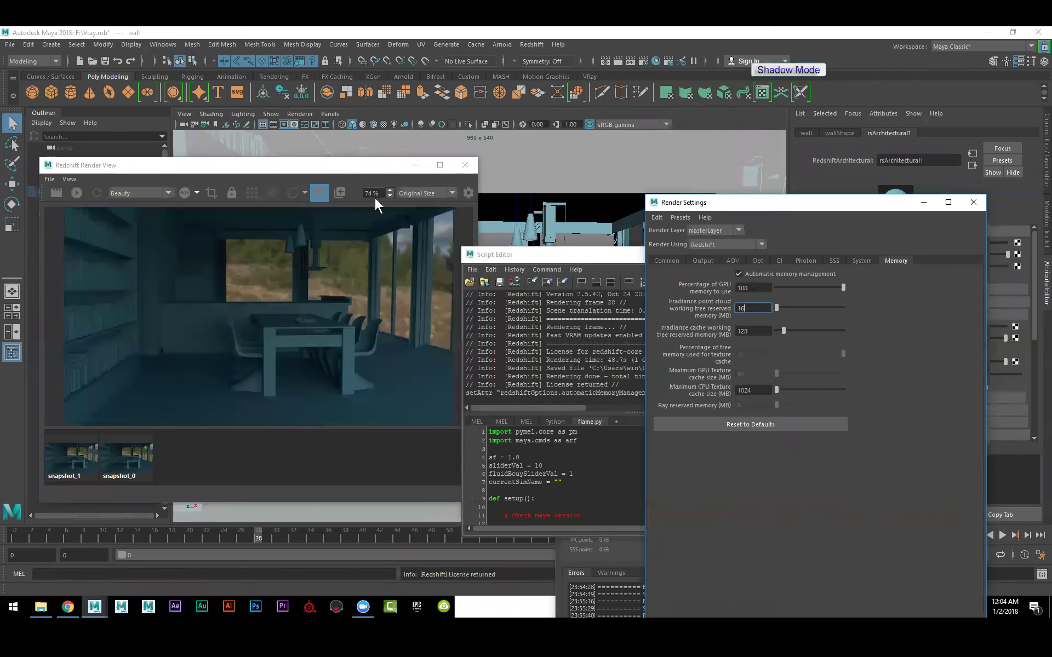
Step: Set the diffuse color of rsArchitectural1 to the white palette swatch and render the frame
left_click_drag(861, 206, 862, 290)
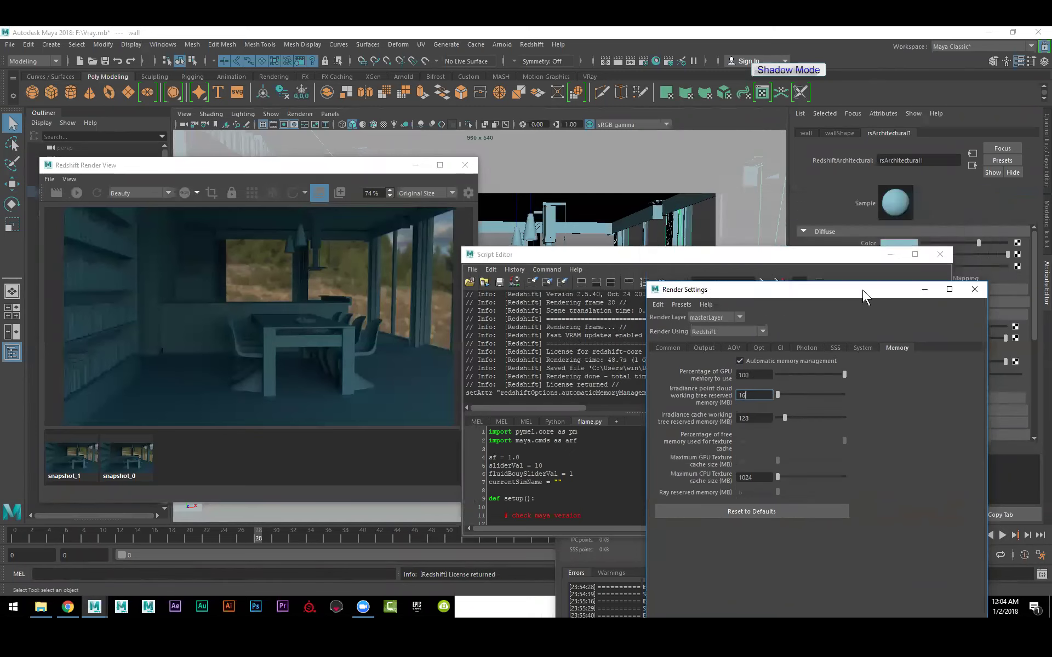
left_click(907, 241)
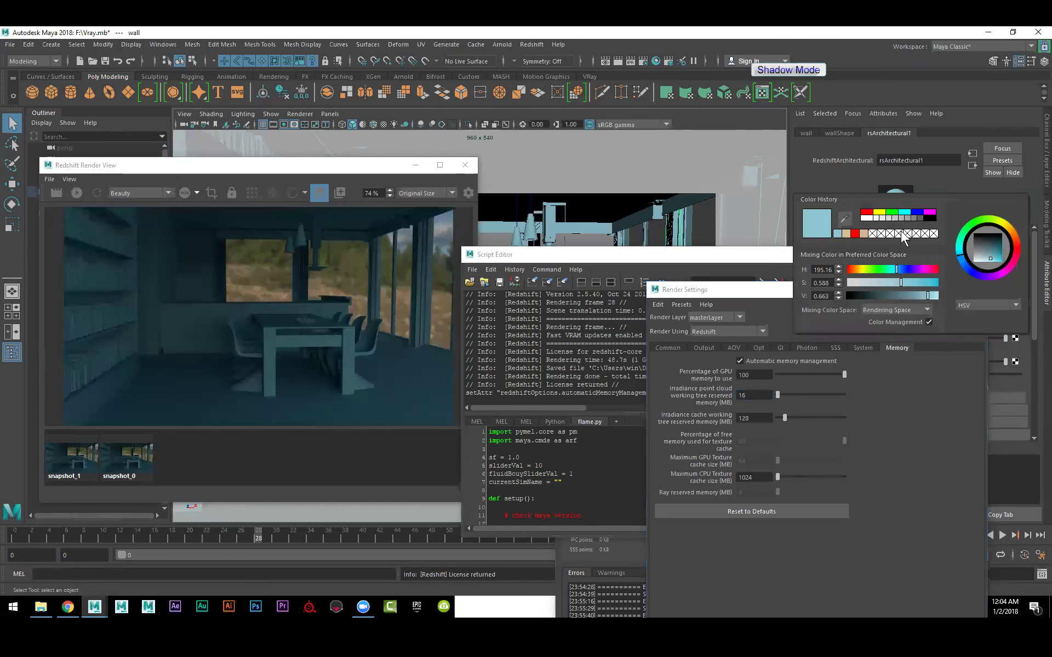
left_click(854, 234)
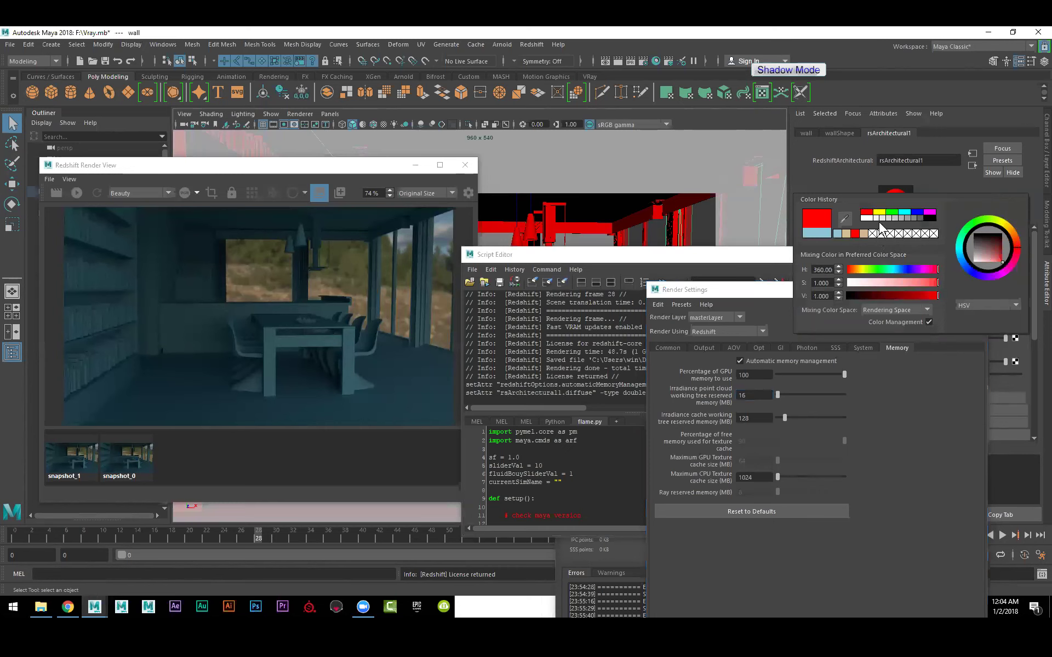
left_click(865, 216)
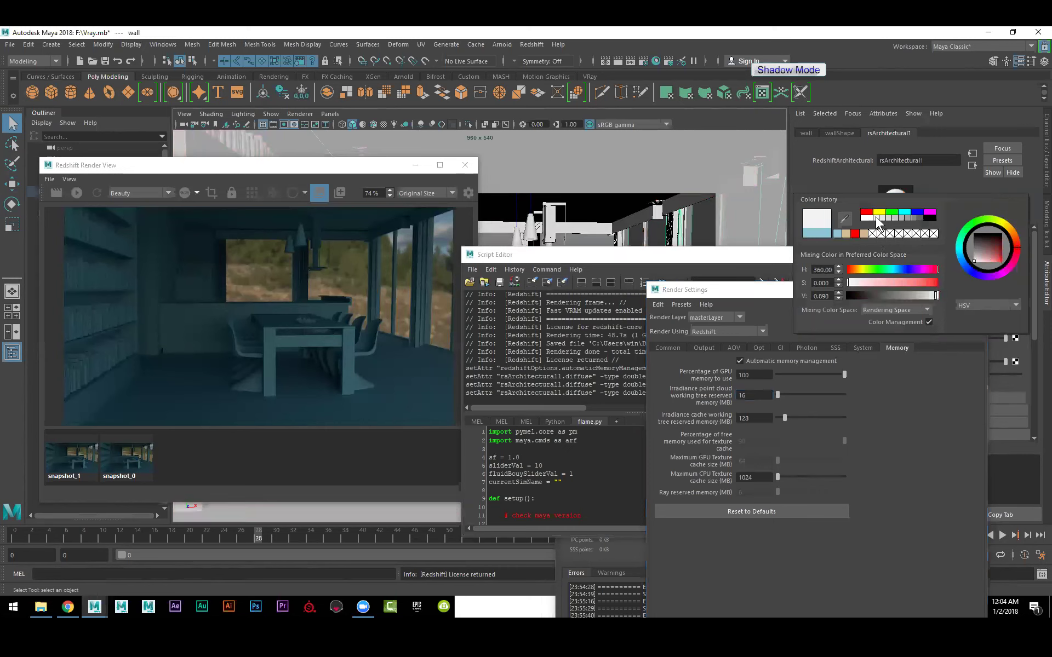
left_click(56, 193)
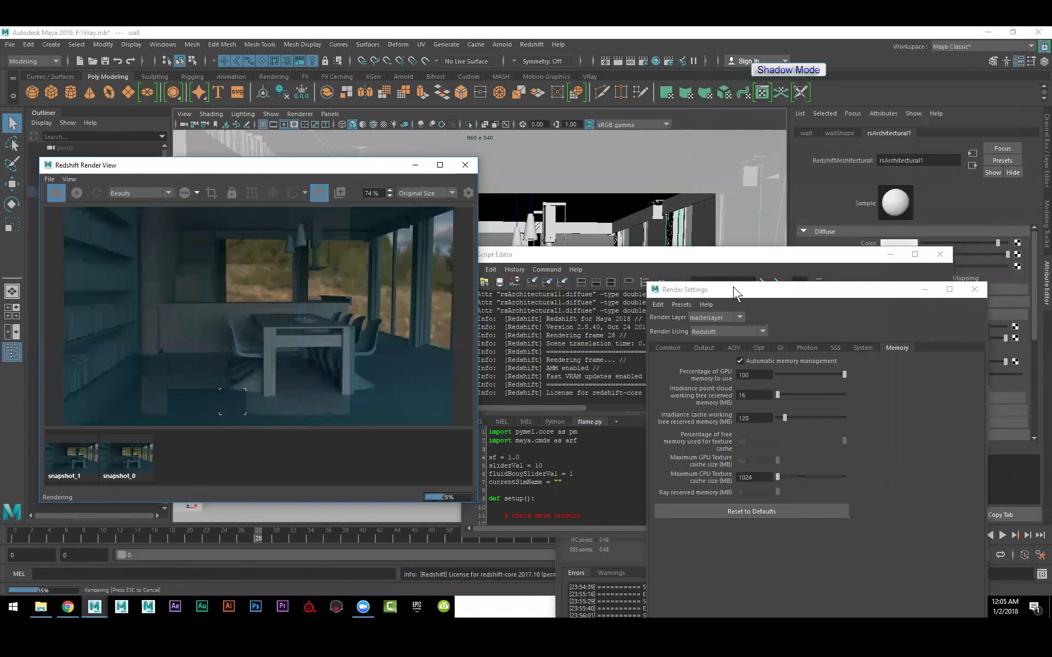
Step: Check the render time of the white-material frame in the Script Editor log
left_click_drag(734, 288, 743, 202)
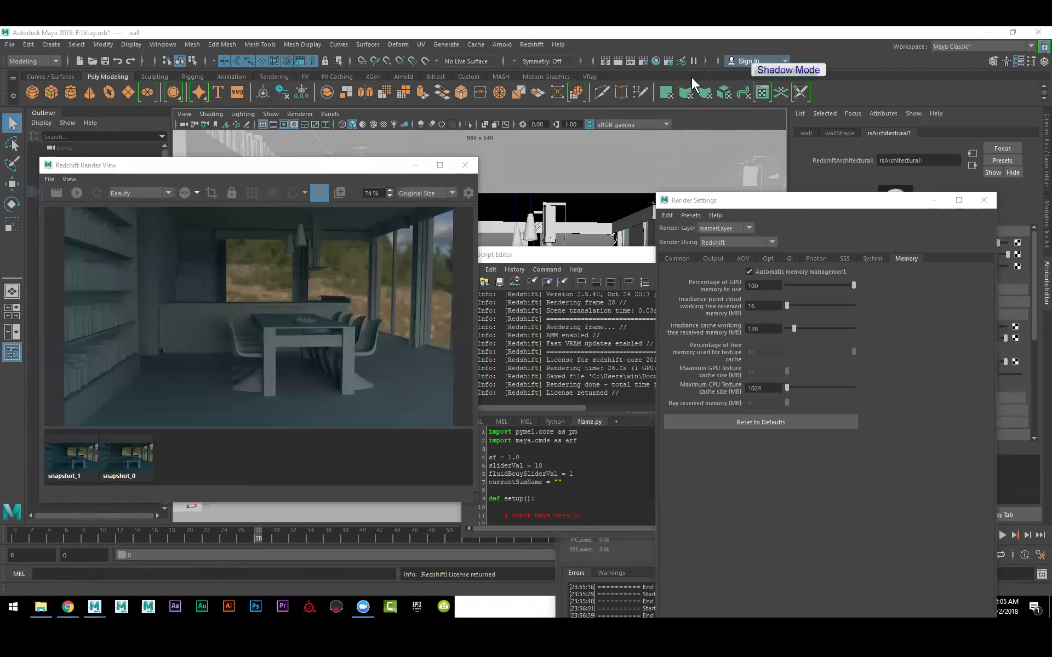
left_click(603, 254)
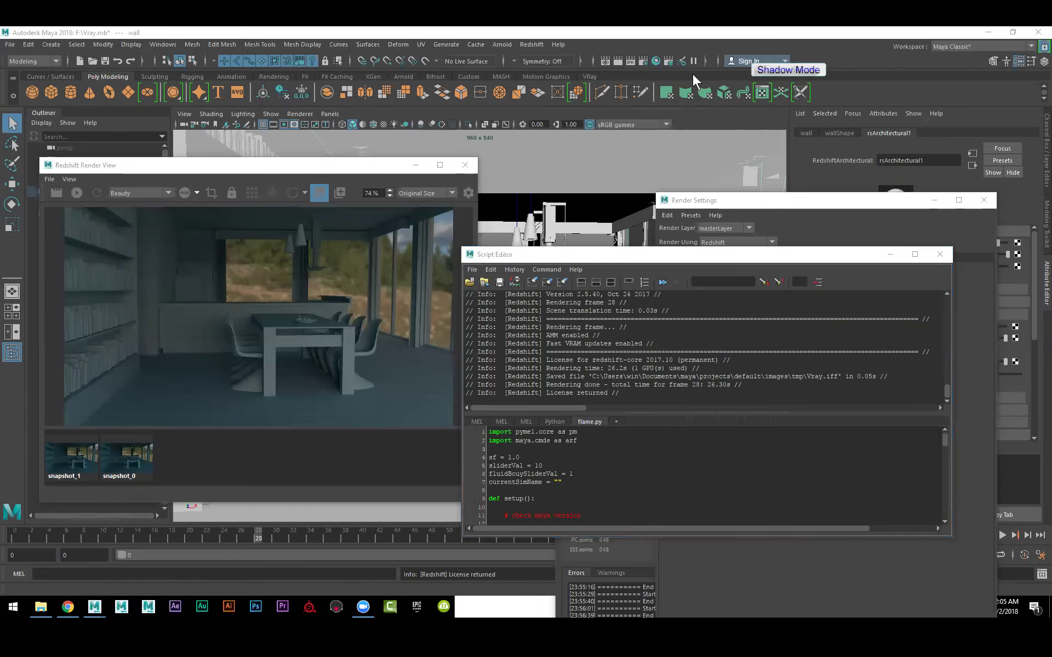
left_click(352, 167)
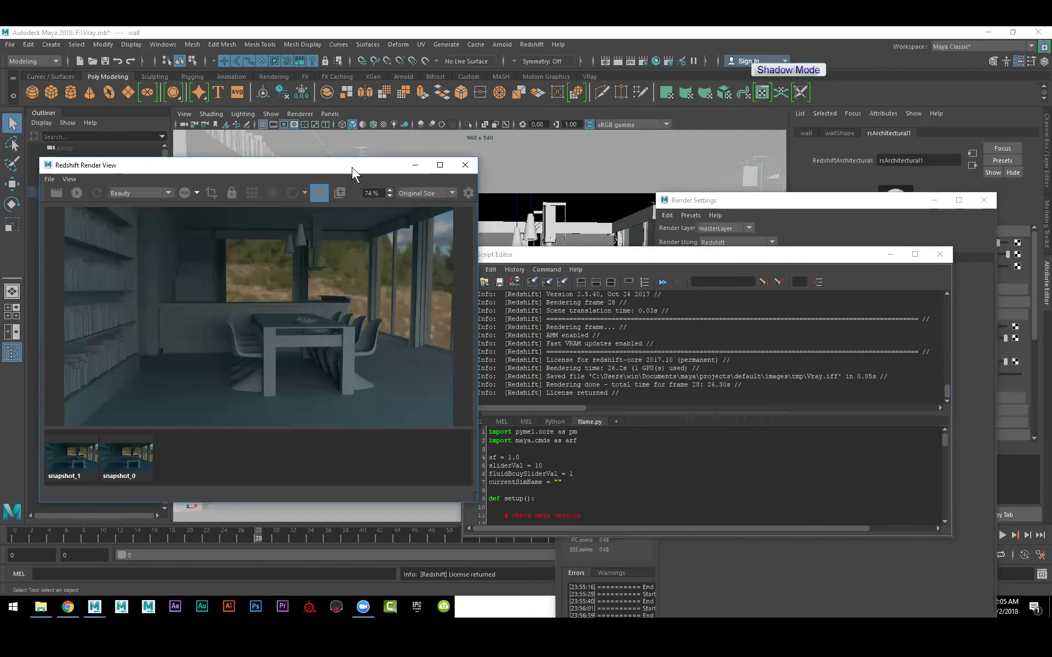
Step: Move the Redshift Render View aside and review the Output and GI render settings
left_click_drag(352, 167, 745, 482)
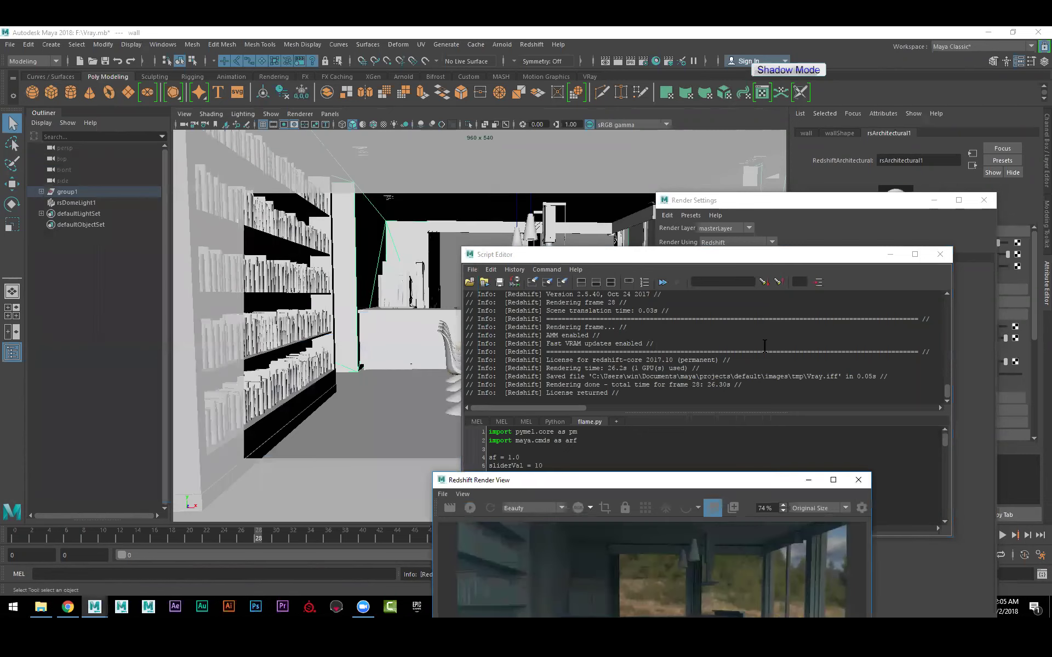
left_click(759, 205)
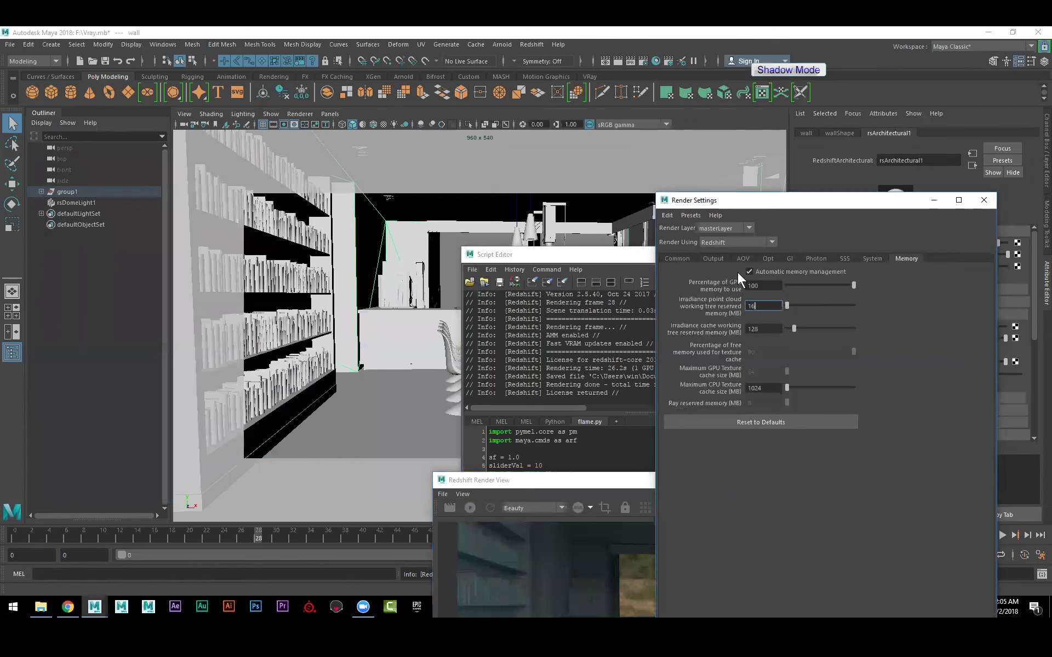
left_click(714, 259)
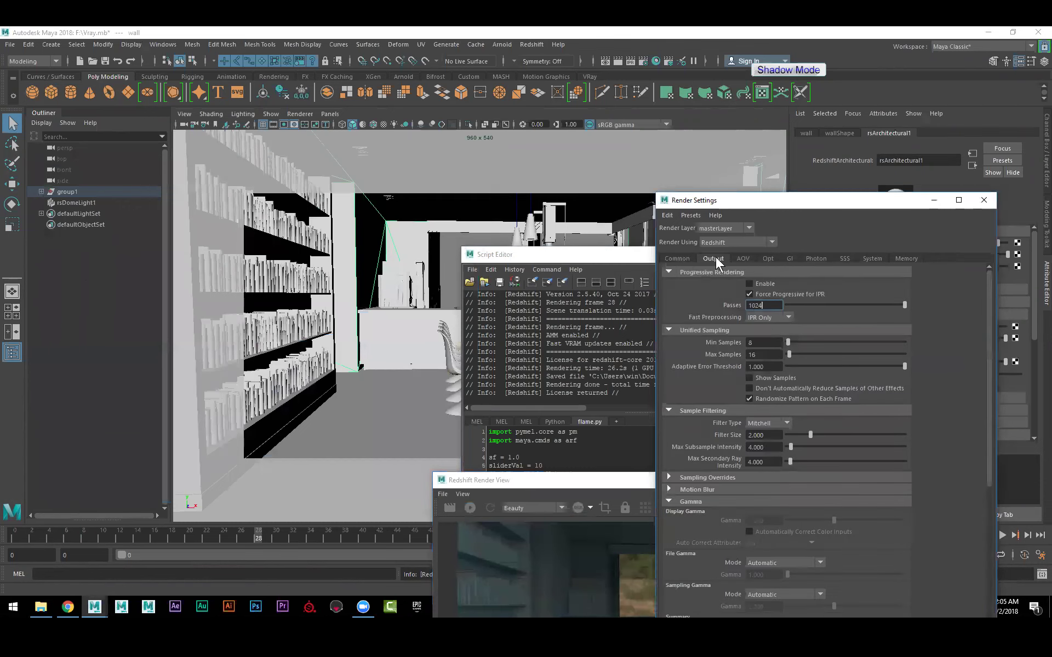
left_click(789, 259)
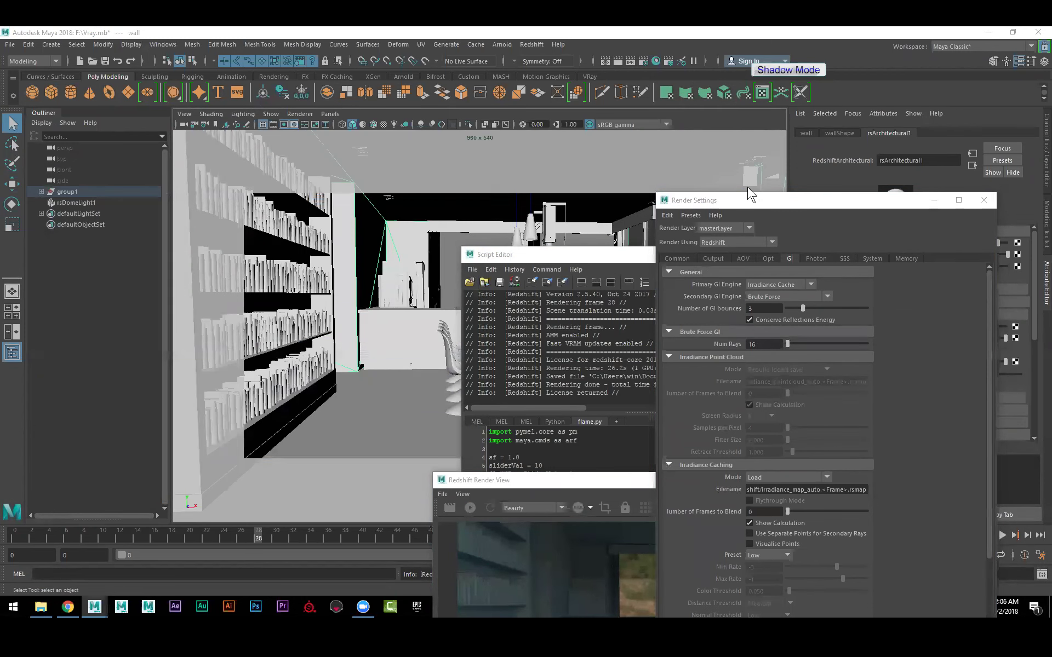
left_click_drag(749, 196, 691, 130)
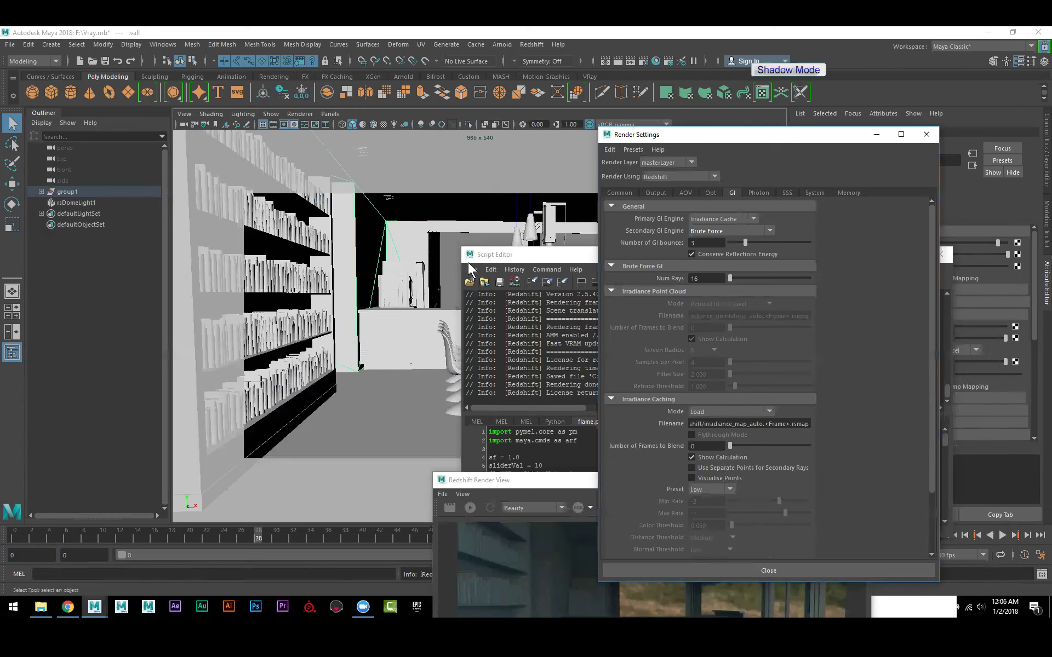
left_click(498, 484)
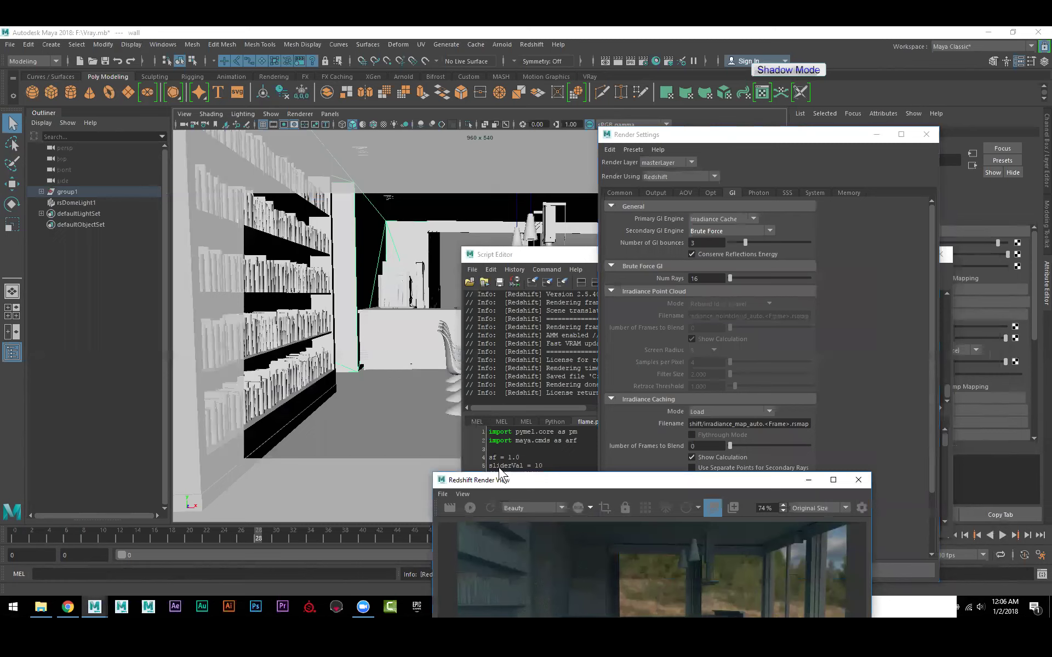
left_click_drag(499, 477, 732, 341)
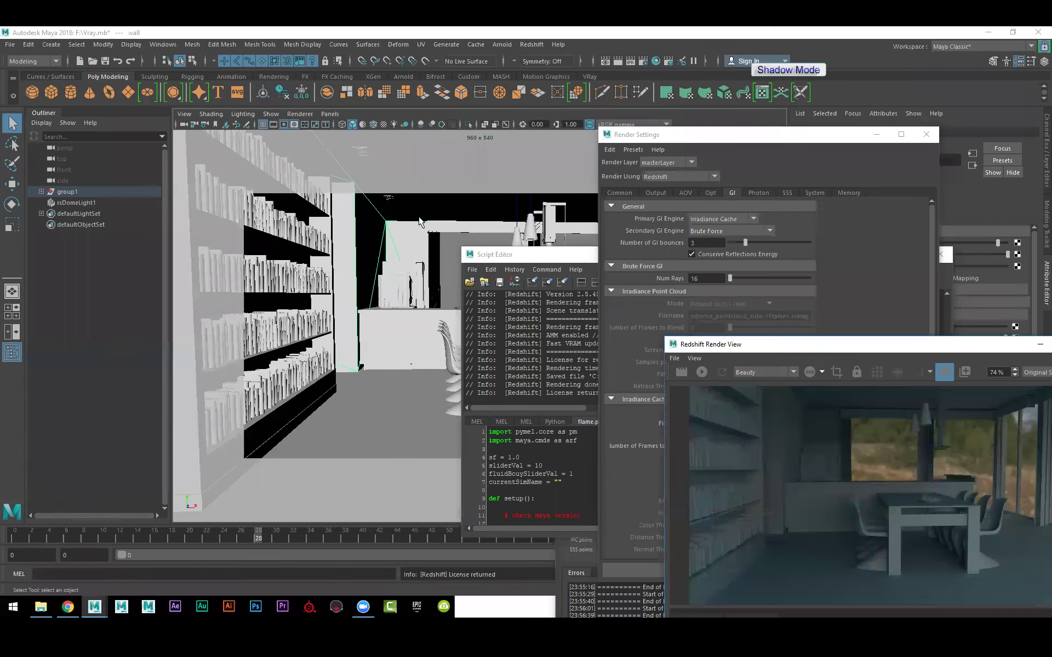
Step: Select the perspective camera and set a keyframe on it at frame 28
left_click(183, 124)
key("s")
Step: Create a polygon cube in the interior scene and scale it up uniformly by about 111.5
mouse_move(380, 366)
left_mouse_down("alt")
mouse_move(402, 382)
mouse_move(363, 377)
left_mouse_up("alt")
key("space")
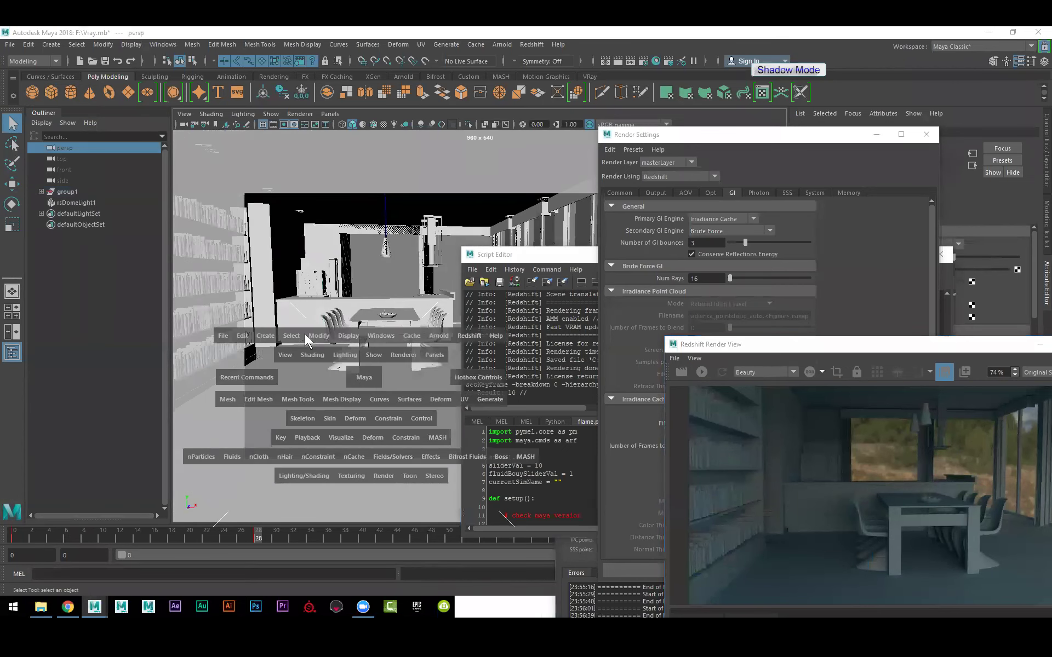
left_click(269, 337)
mouse_move(326, 377)
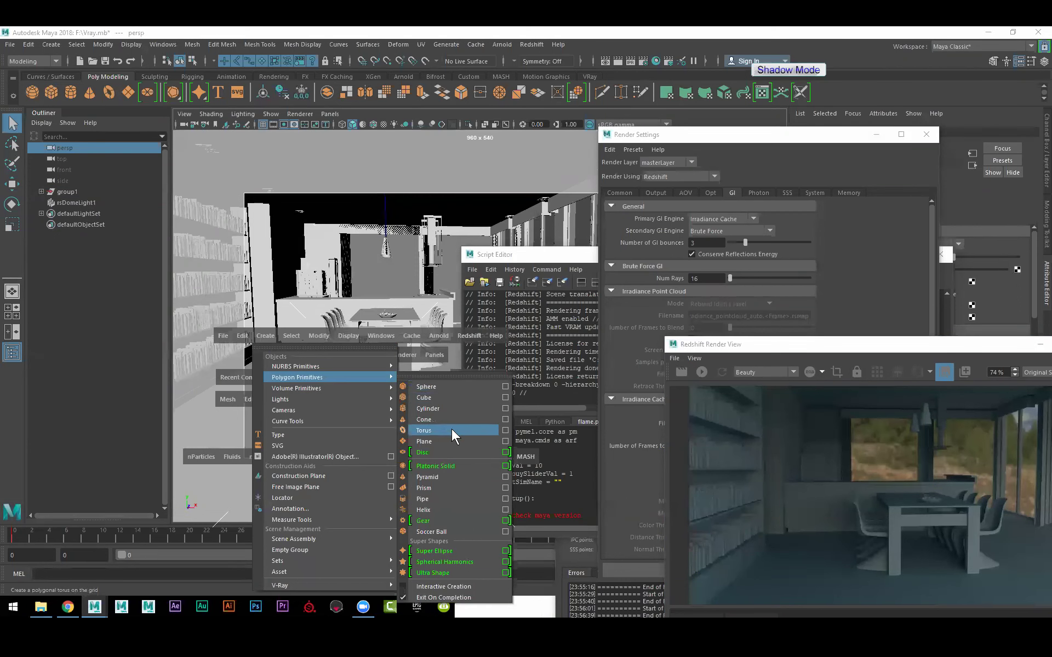
left_click(449, 399)
right_click_drag(399, 445, 282, 374, "alt")
key("w")
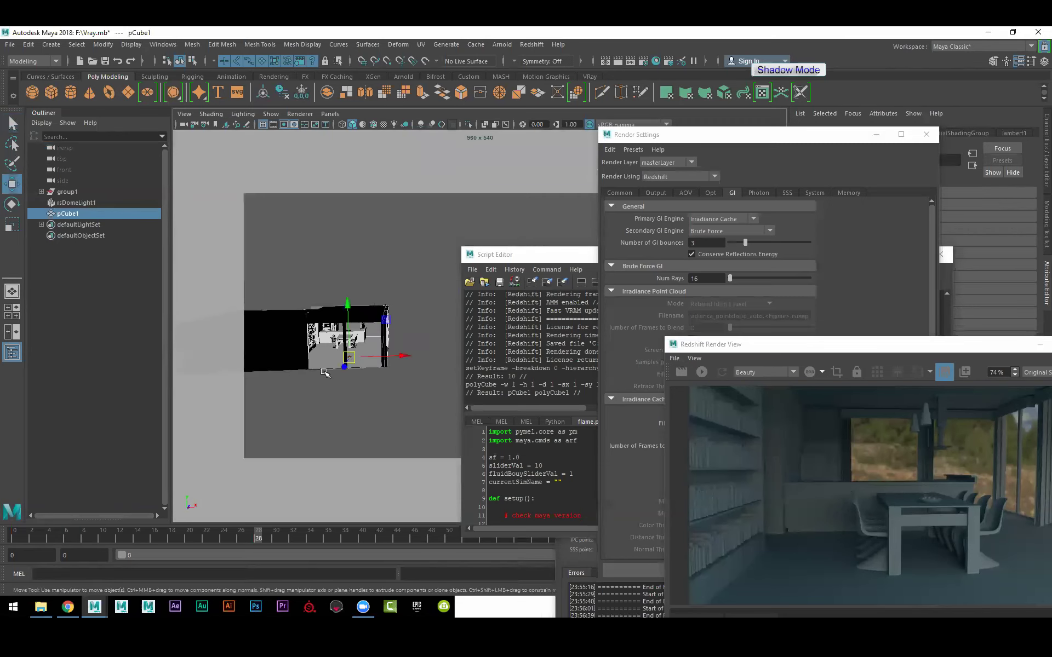
key("r")
mouse_move(349, 359)
left_mouse_down()
mouse_move(369, 366)
mouse_move(353, 357)
mouse_move(361, 371)
mouse_move(364, 357)
mouse_move(340, 331)
mouse_move(349, 367)
left_mouse_up()
Step: Create a polygon sphere, scale it up uniformly by about 74 and move it about -168 units in X beside the cube
key("space")
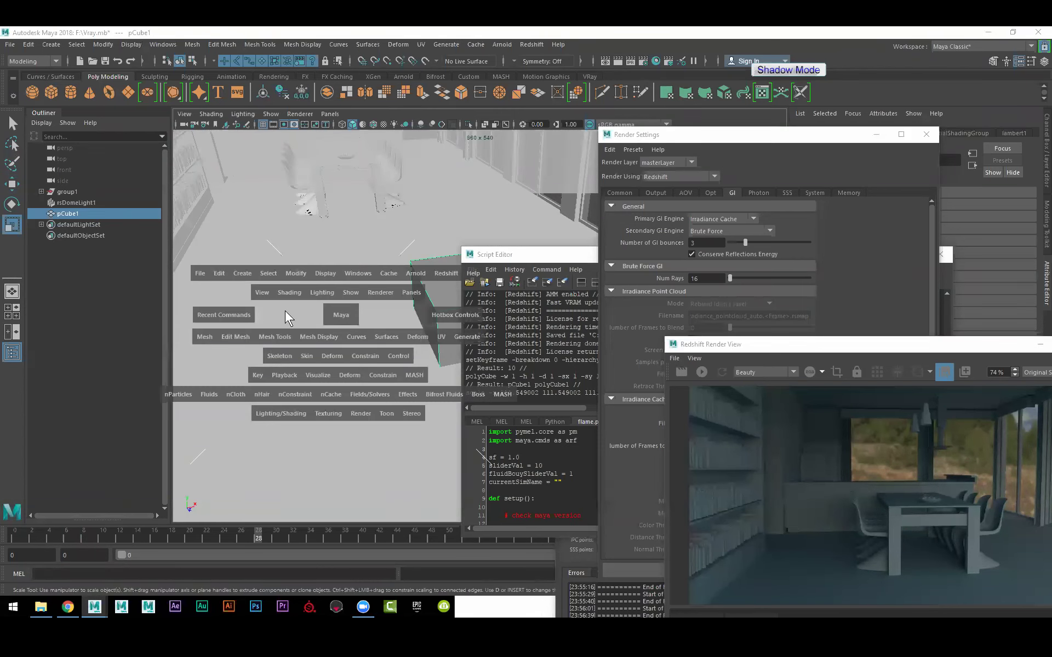
left_click(242, 273)
mouse_move(308, 314)
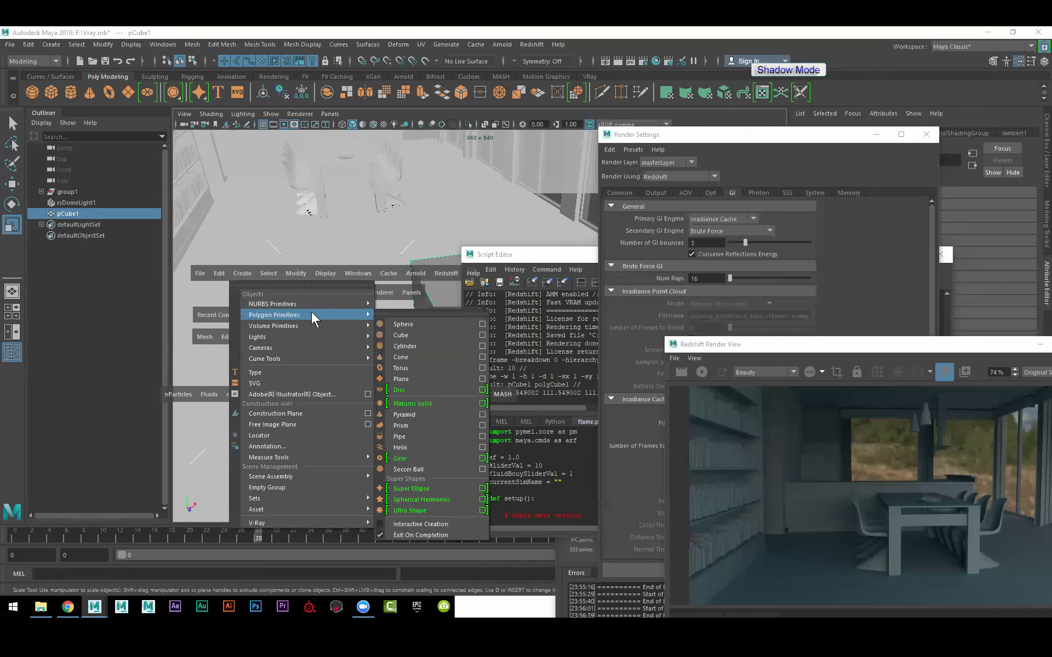
left_click(403, 324)
key("f")
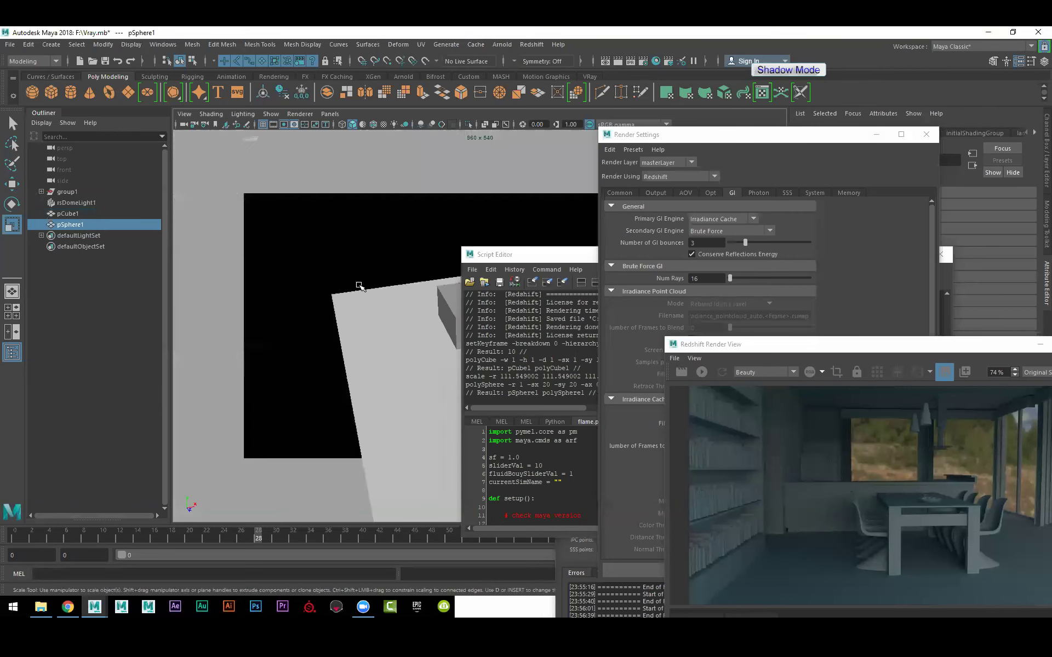
middle_click_drag(356, 287, 209, 285, "alt")
key("r")
left_click_drag(331, 327, 279, 362)
key("w")
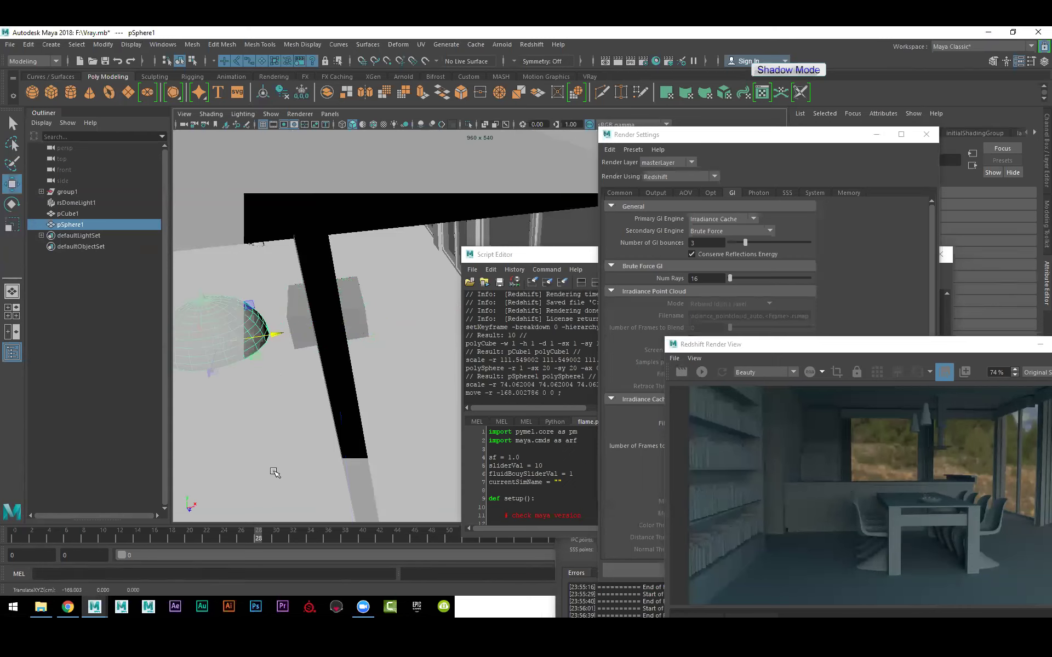
Step: Try to render frame 34 in the Redshift Render View with the new cube and sphere in the scene
left_click(312, 538)
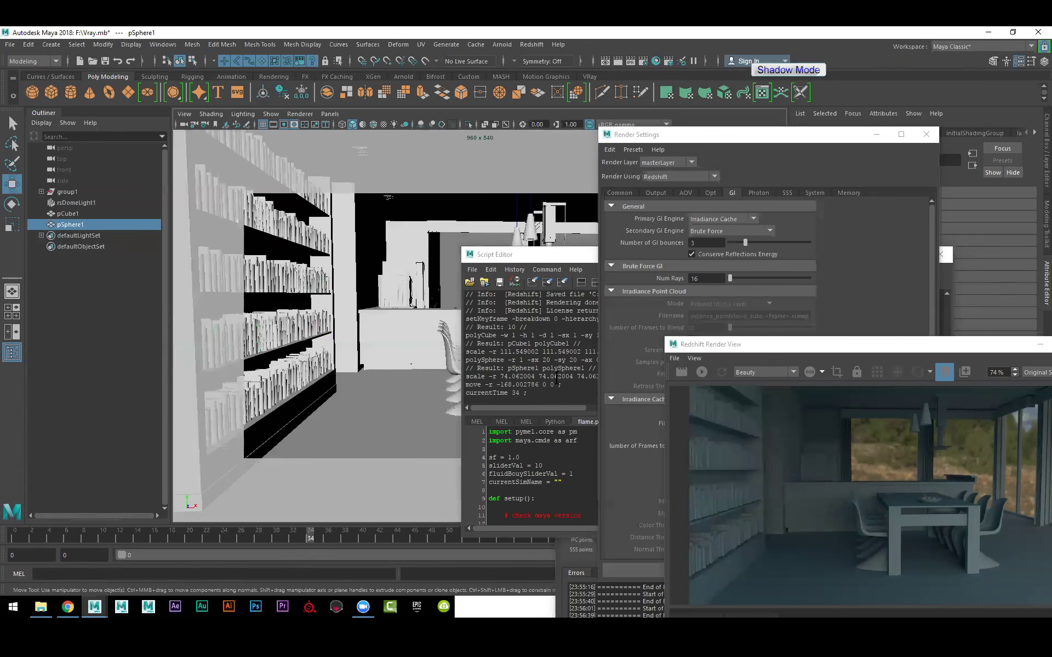
left_click(558, 256)
left_click_drag(558, 255, 745, 247)
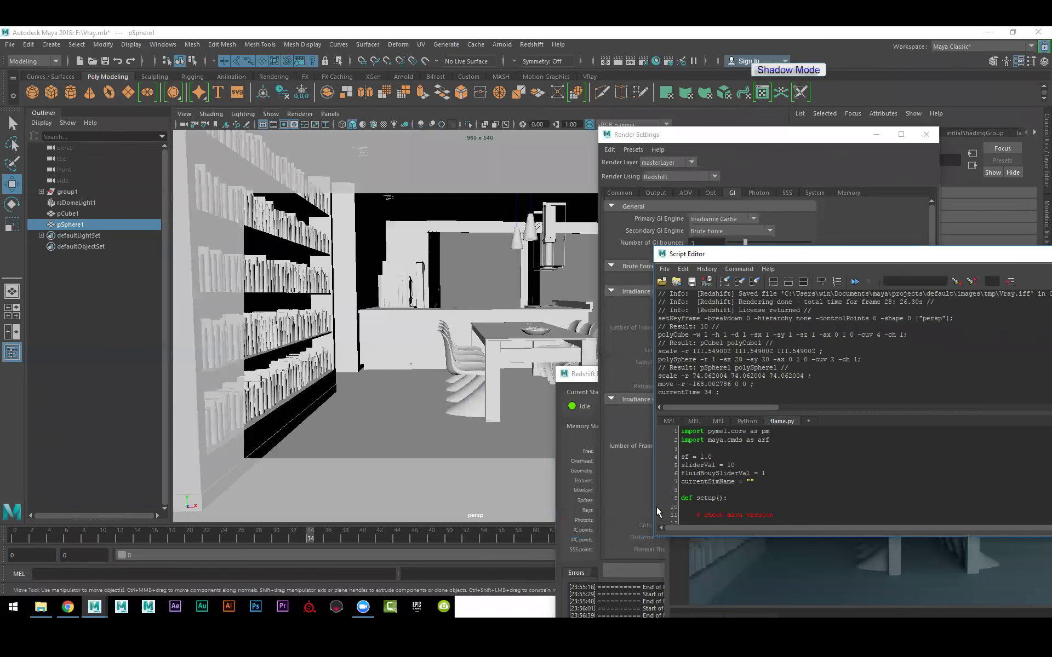
left_click(782, 569)
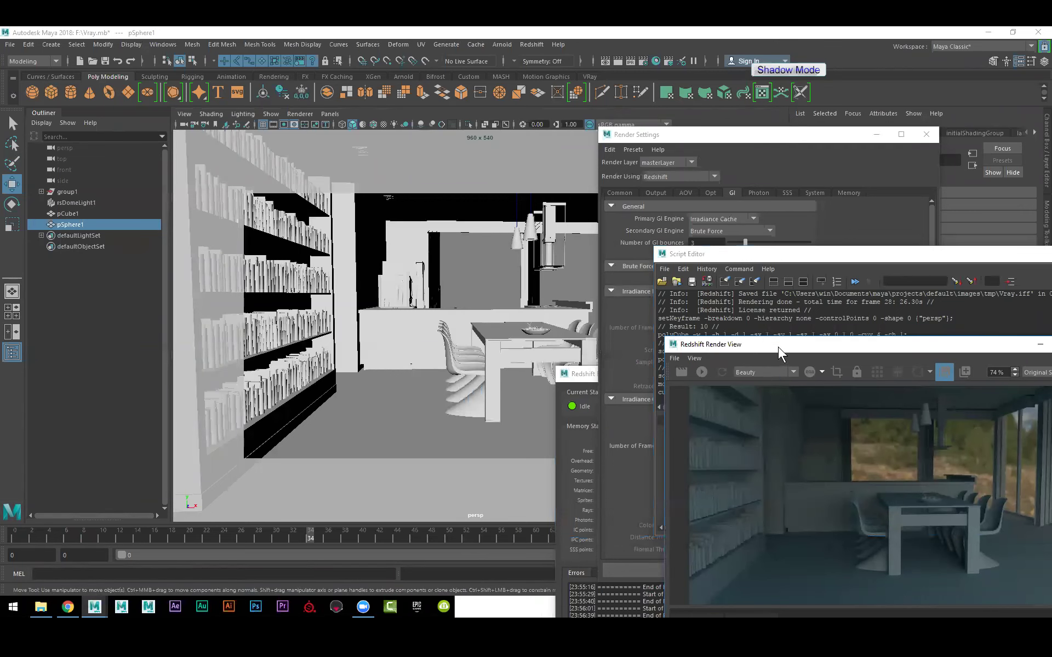
left_click_drag(778, 347, 246, 164)
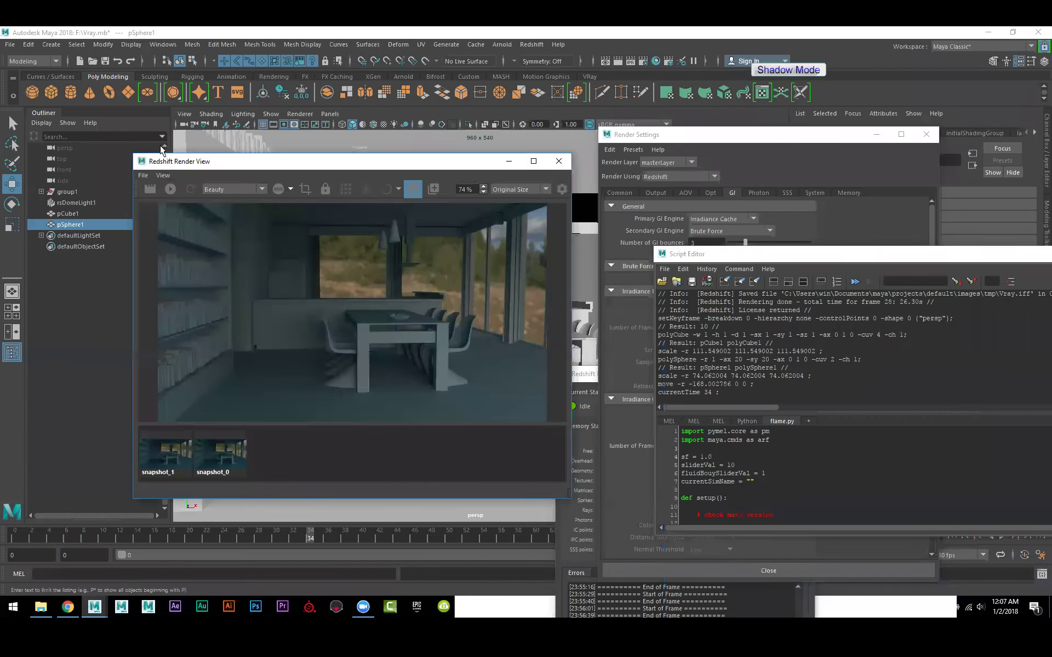
left_click(150, 189)
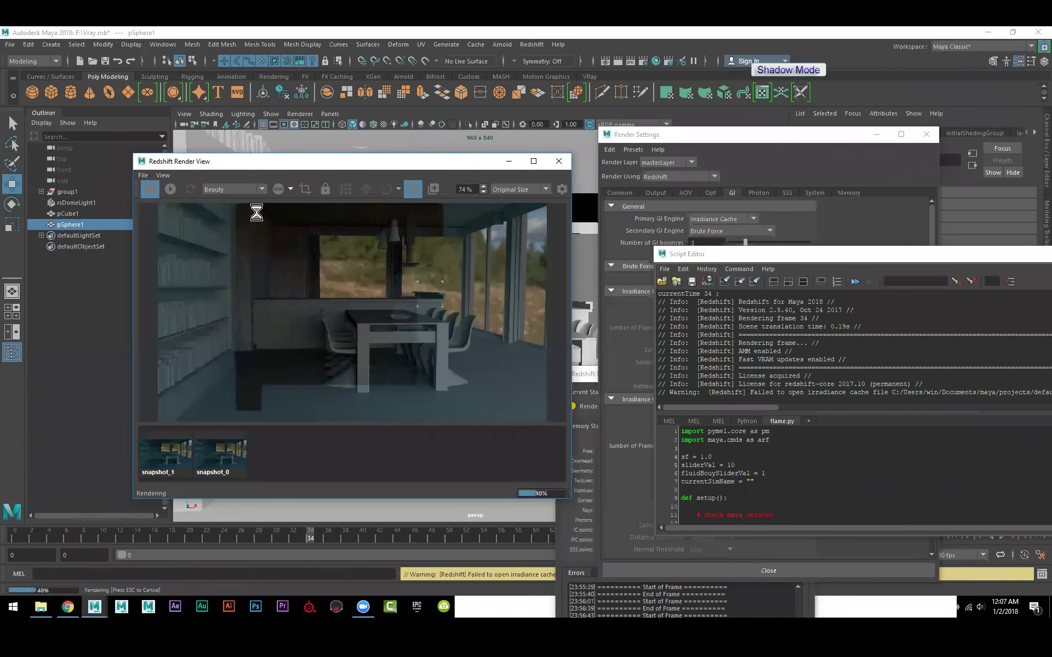
key("Escape")
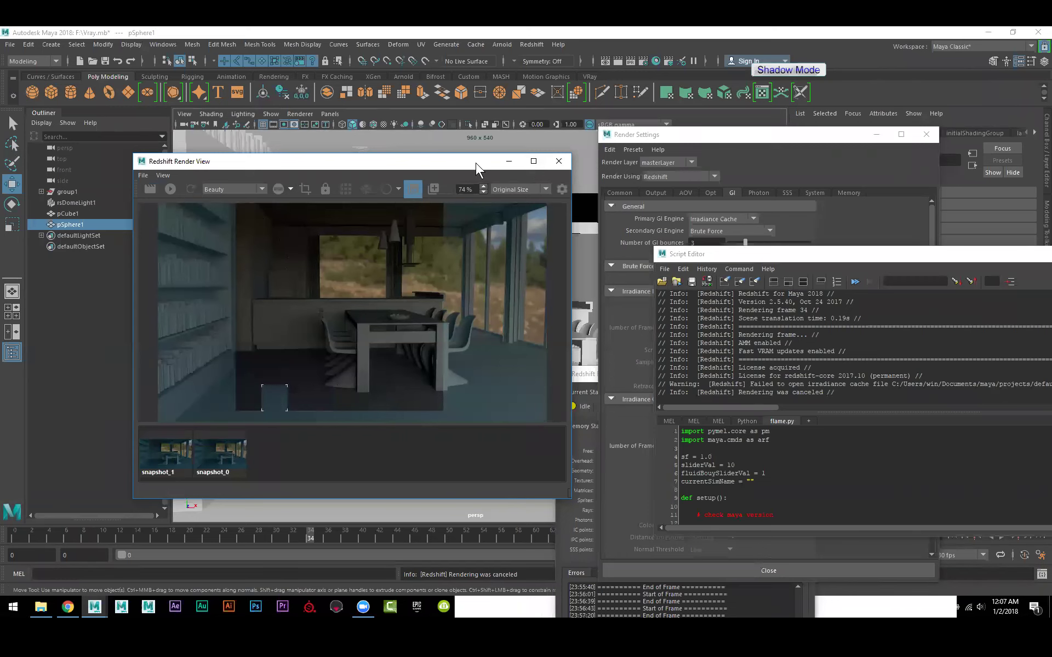
Step: Select the cube together with the sphere and move both about -245.5 units in Z, into the room
left_click_drag(484, 165, 370, 510)
left_click_drag(532, 348, 406, 243, "alt")
left_click_drag(430, 329, 488, 291, "alt")
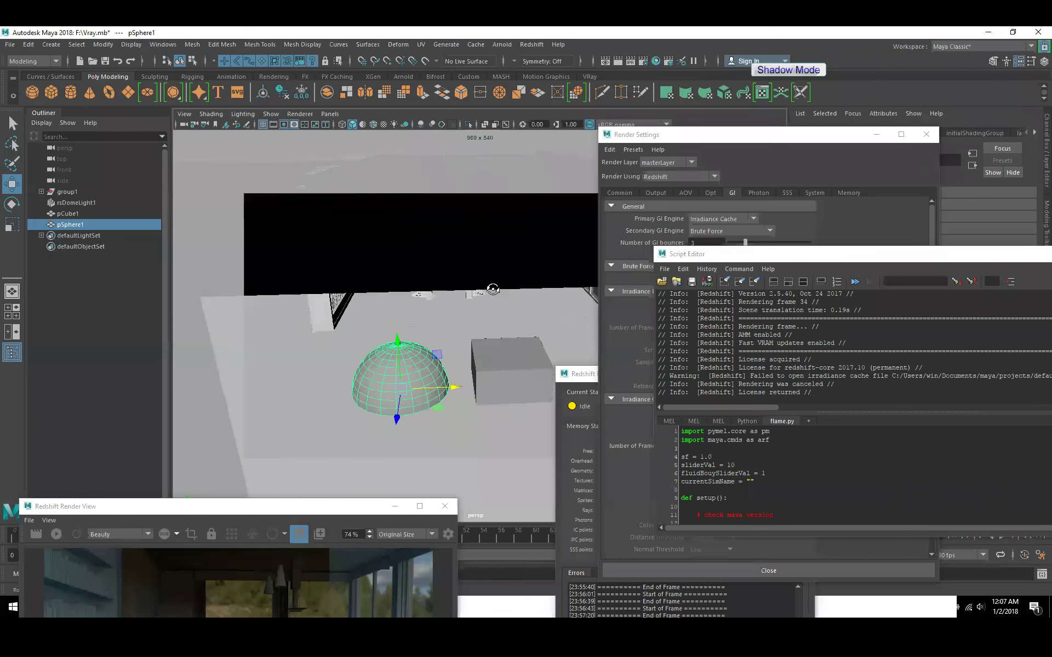
left_click(502, 365, "shift")
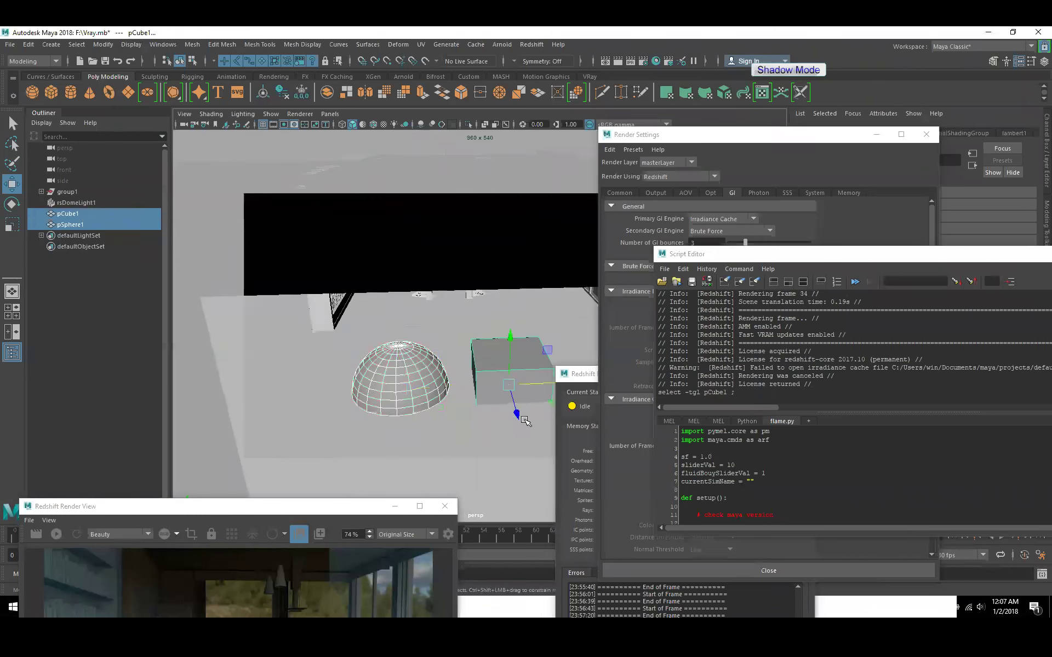
left_click_drag(517, 409, 512, 404)
key("ctrl+z")
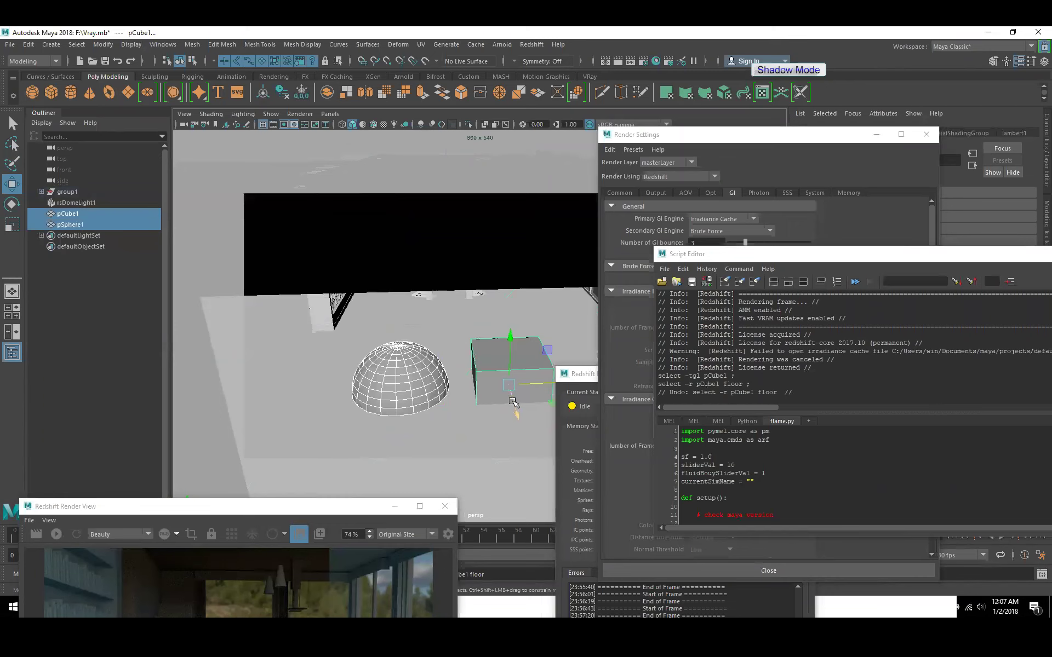
left_click_drag(517, 417, 516, 477)
Step: Scale the cube and sphere down uniformly by about 0.31 and raise them about 16 units in Y onto the floor
key("r")
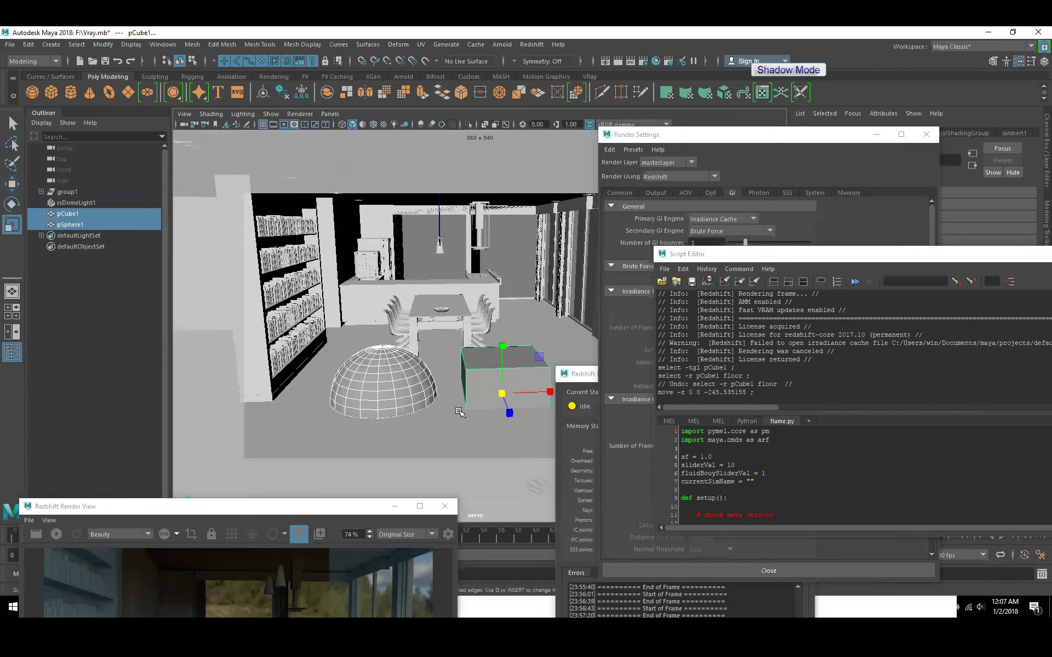
left_click_drag(499, 392, 454, 488)
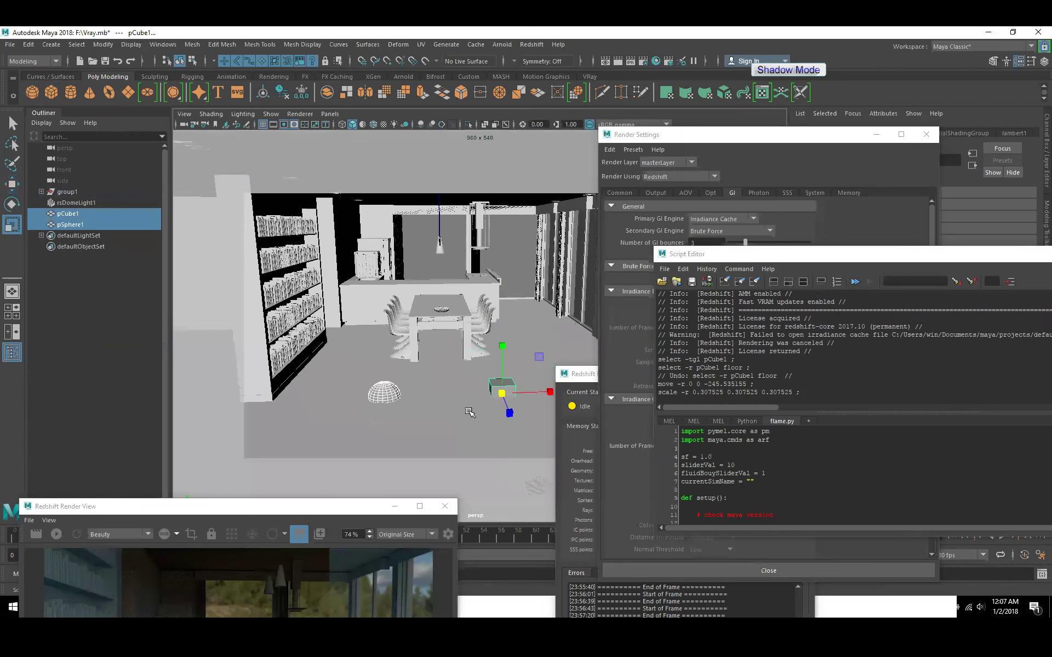
key("w")
left_click_drag(502, 344, 503, 334)
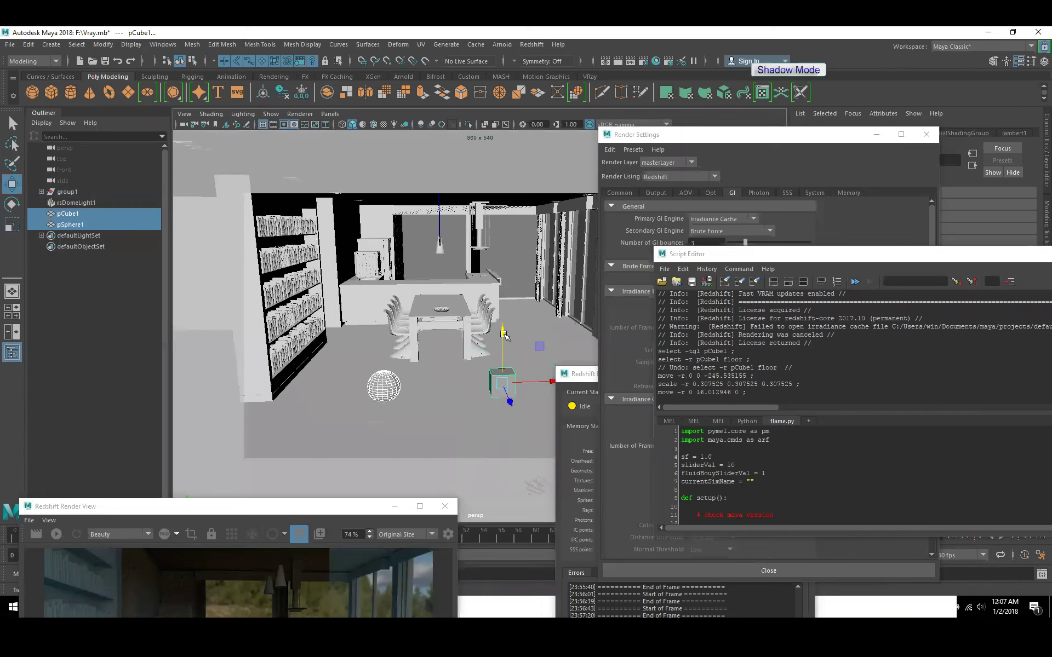
Step: Duplicate the cube and sphere, move the copies about -265.4 in Z, raise them above table height and shift them about -80.9 in X
key("ctrl+d")
left_click_drag(508, 408, 485, 345)
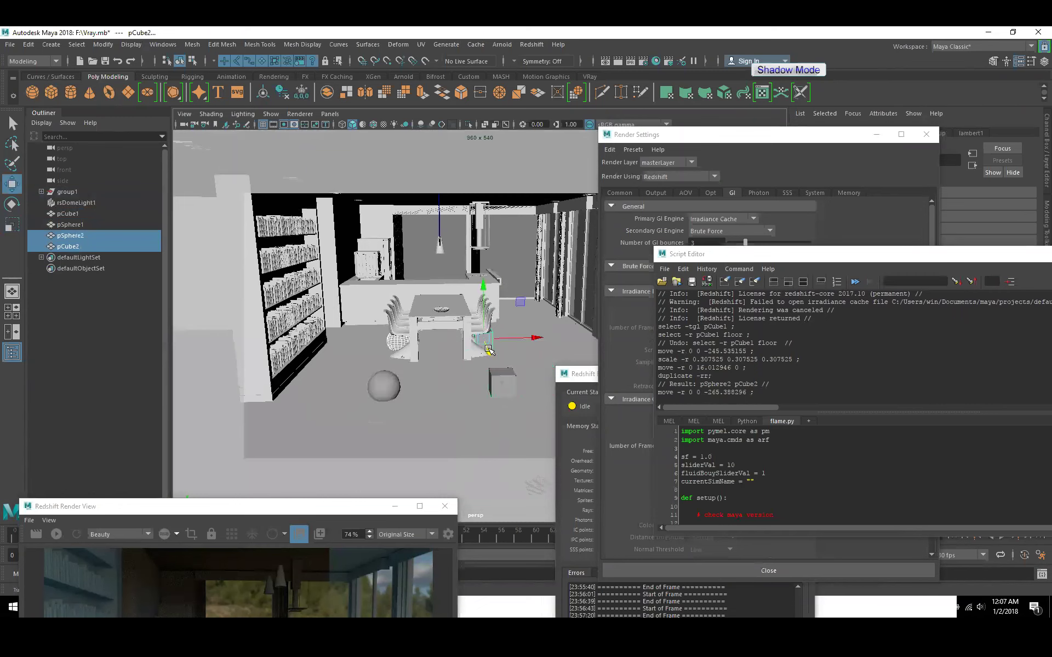
left_click_drag(483, 274, 482, 249)
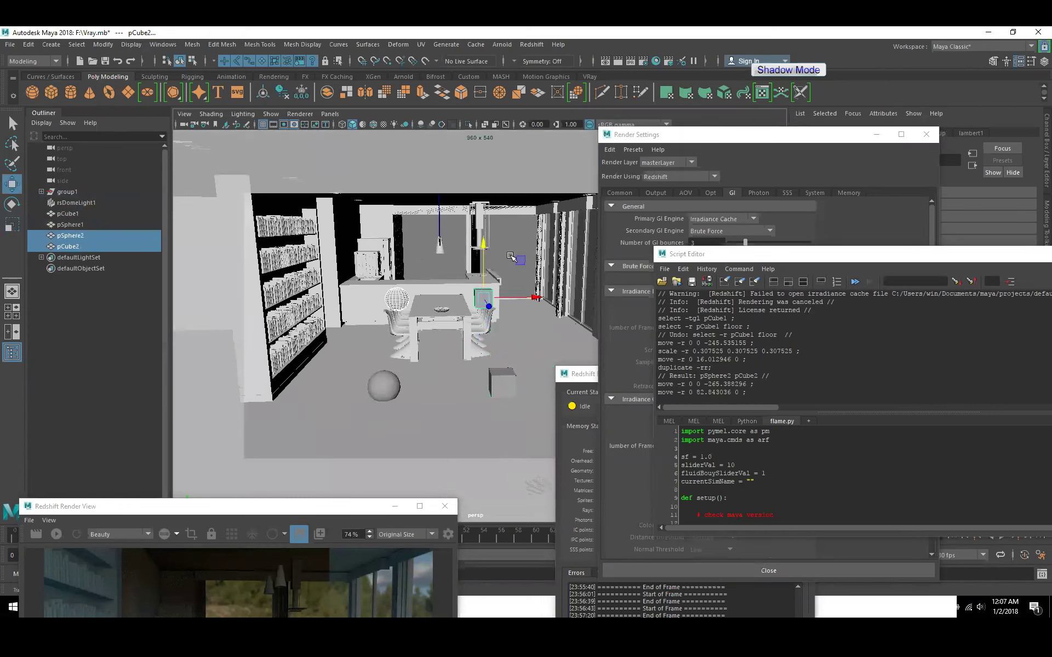
left_click_drag(523, 308, 496, 335)
Step: Move the duplicated sphere about 168.4 in X and -94 in Z, then shift it about -27.7 in X at frame 60, beside the duplicated cube
scroll(469, 368, "up", 6)
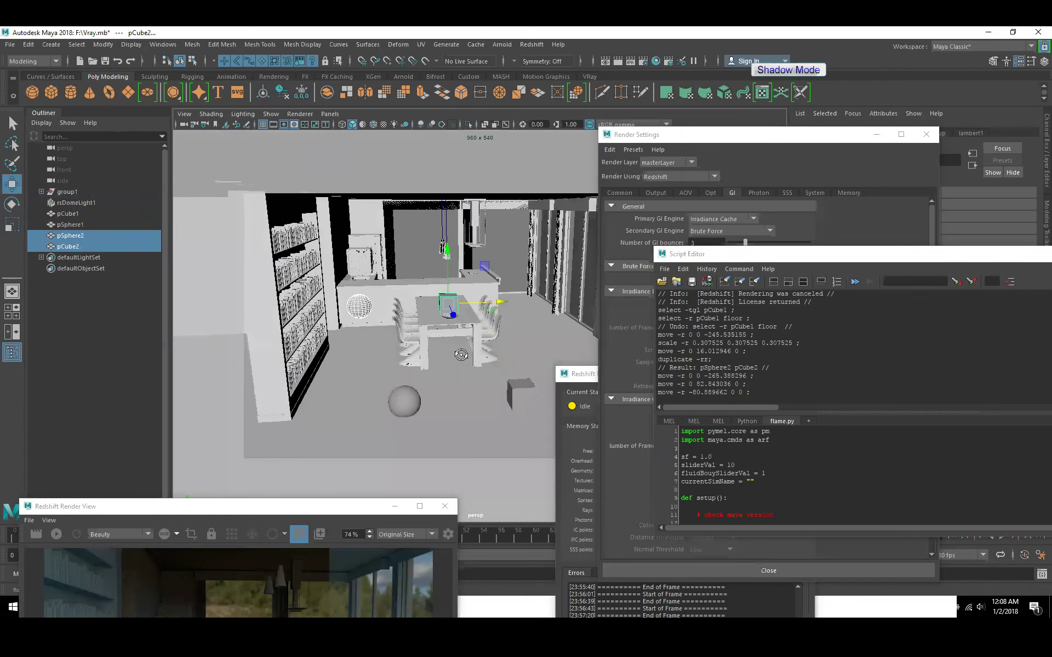
scroll(469, 369, "down", 5)
scroll(469, 368, "up", 5)
left_click_drag(540, 392, 525, 274, "alt")
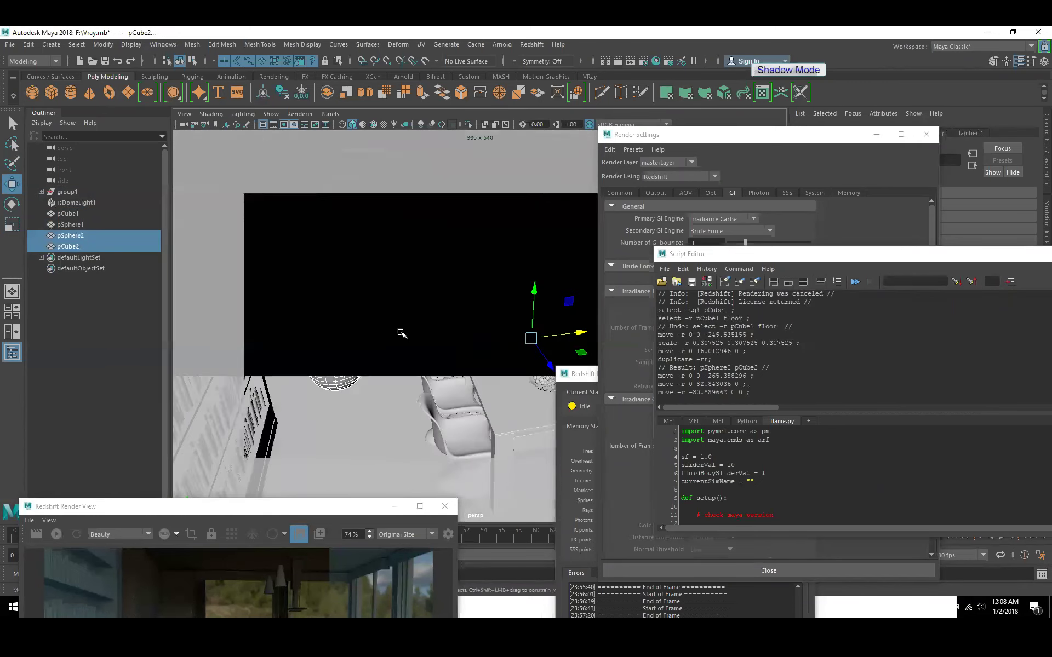
scroll(402, 333, "down", 5)
left_click(337, 319)
left_click(537, 538)
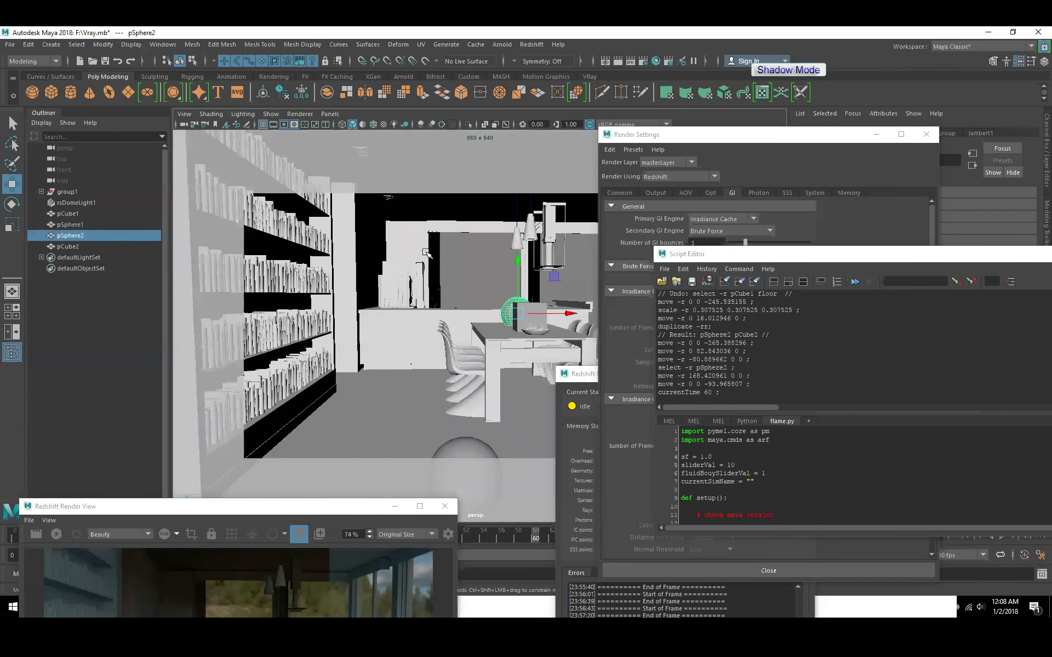
left_click_drag(555, 320, 540, 360)
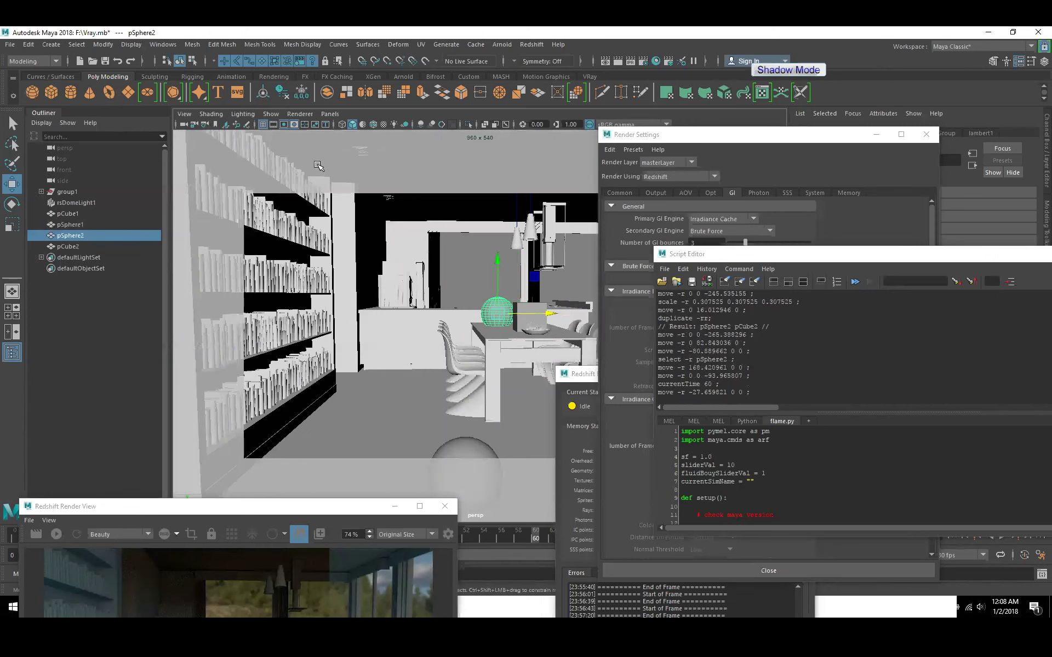
Step: Bring the Redshift Render View forward and render frame 60 with the added cubes and spheres
left_click(325, 512)
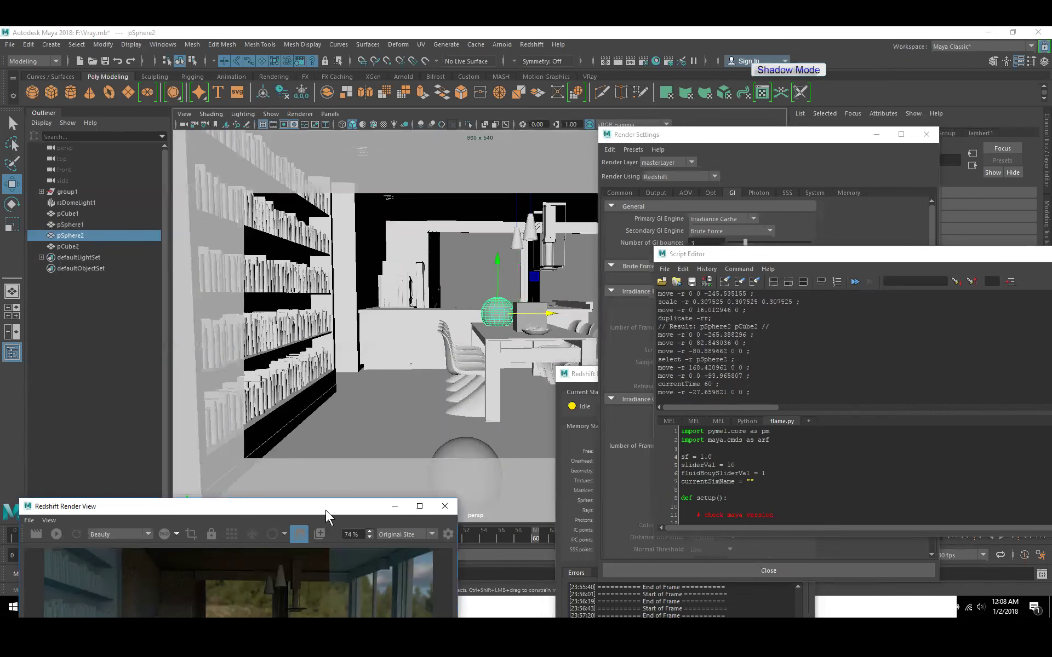
left_click_drag(325, 511, 465, 190)
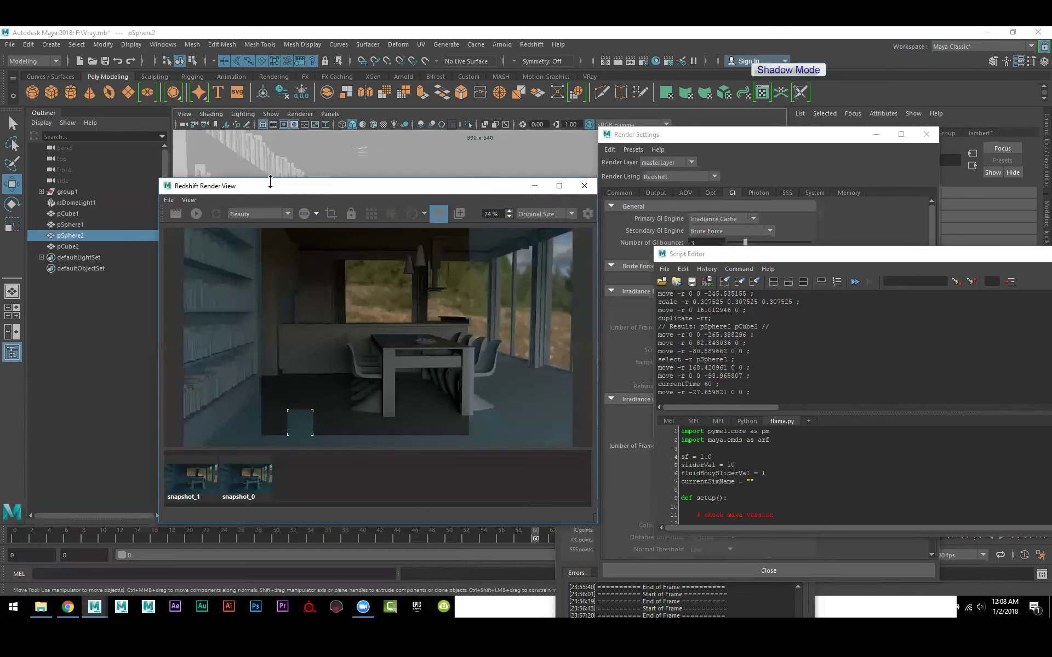
left_click(175, 214)
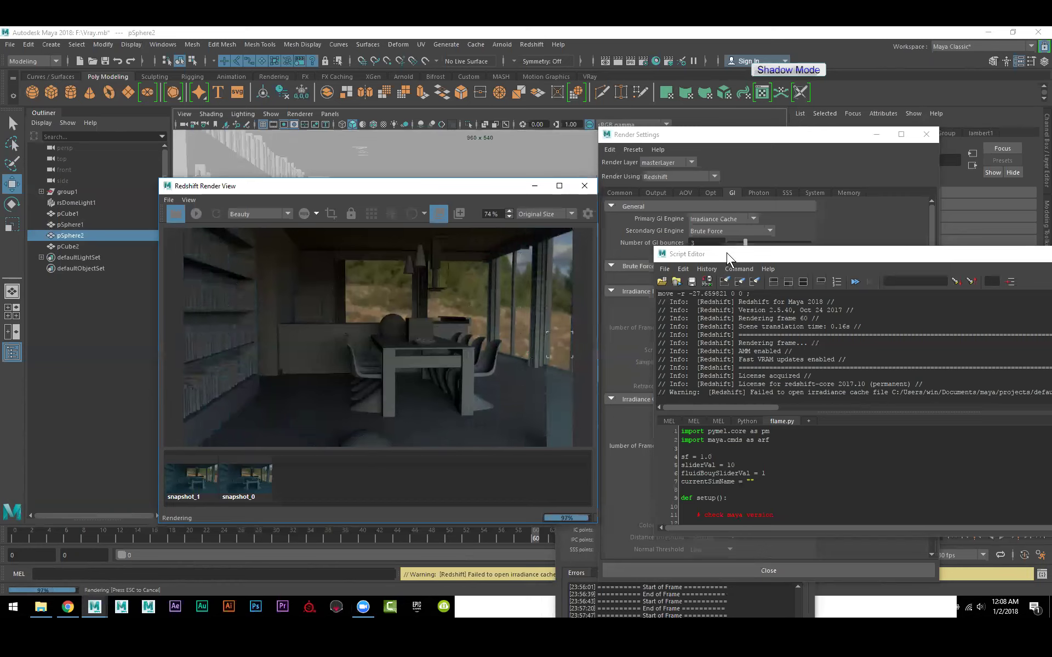
Step: Check the render time of frame 60 in the Script Editor log and open the Output render settings
left_click_drag(727, 252, 604, 196)
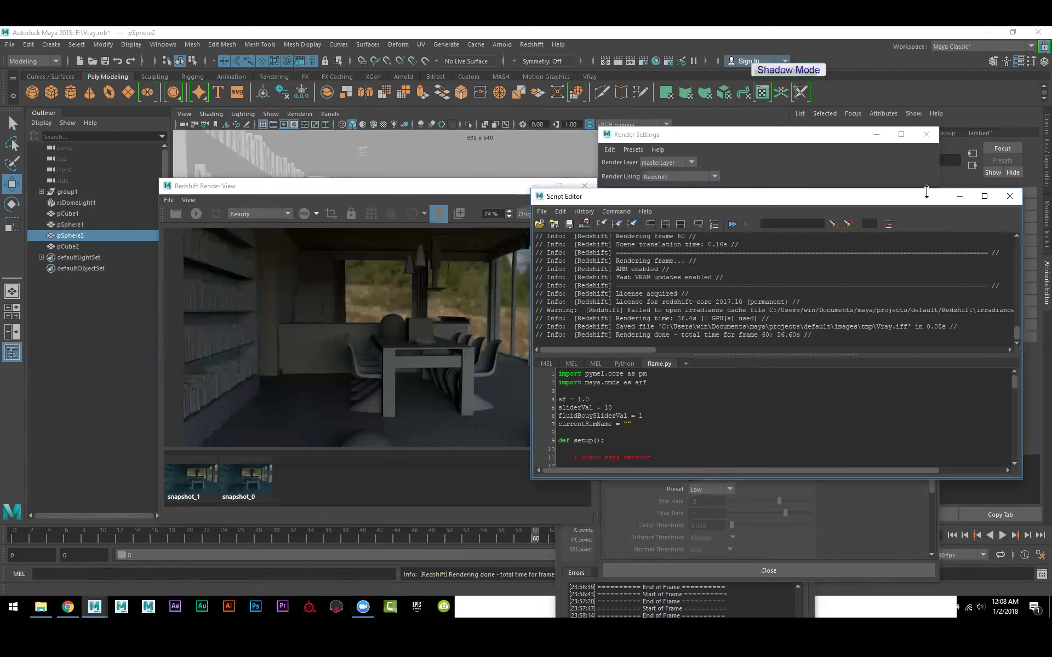
left_click_drag(923, 201, 785, 527)
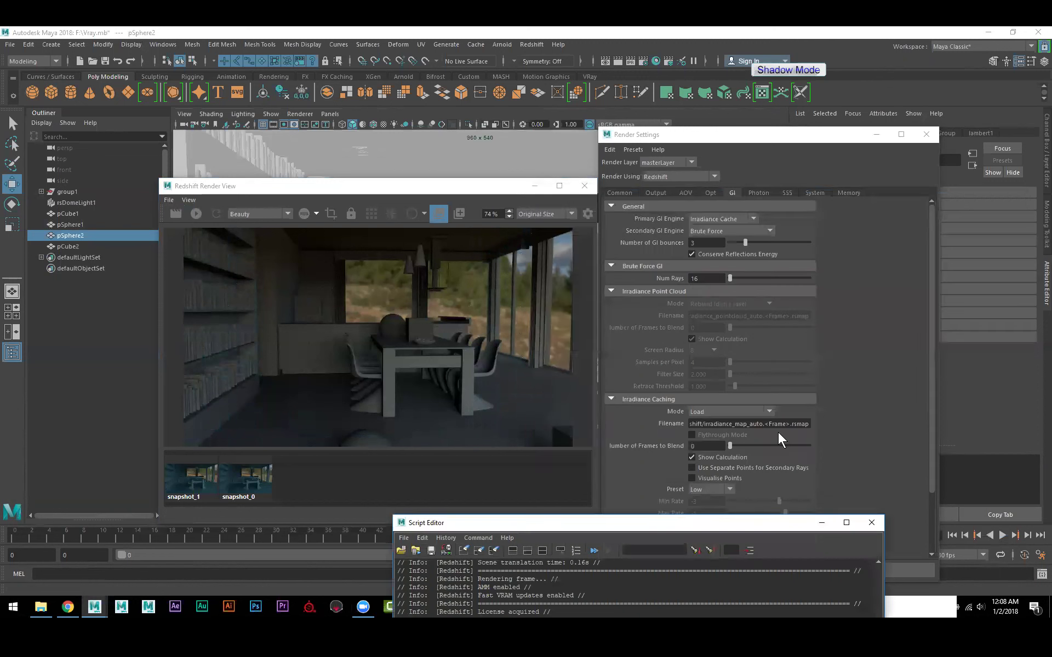
left_click(658, 192)
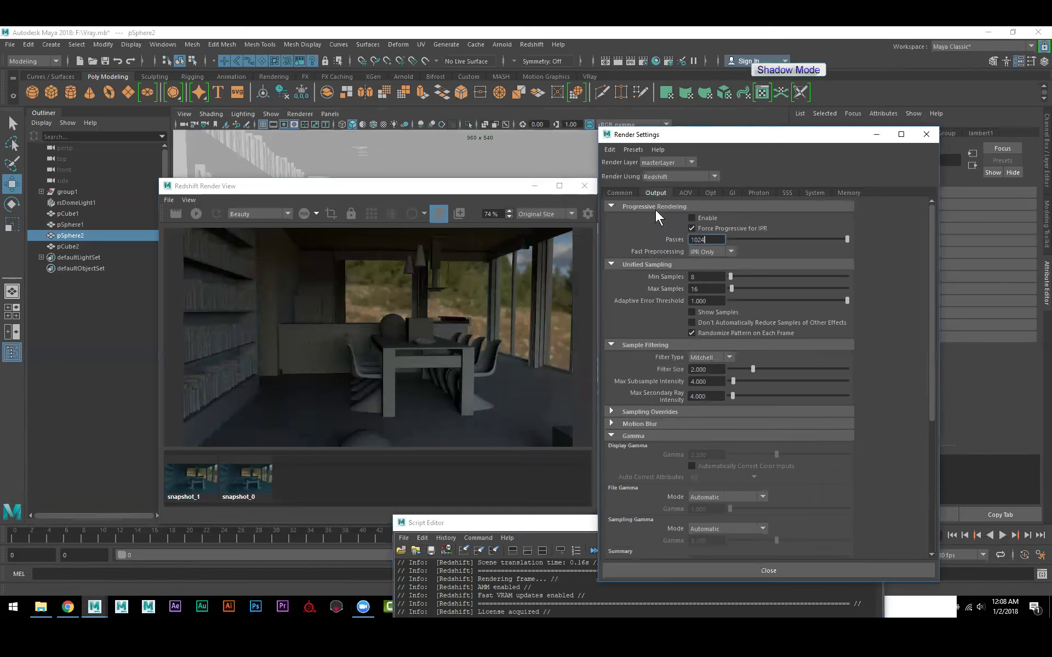
Step: Review the available Redshift light types and the Redshift proxy, volume, lights and object property commands
left_click(51, 45)
mouse_move(103, 106)
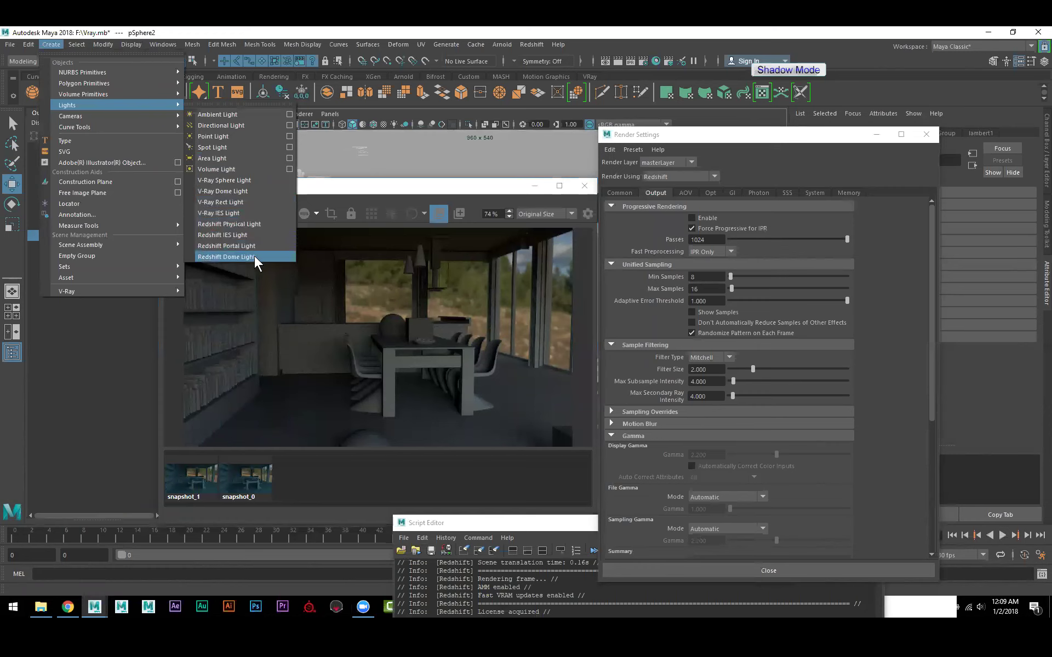
left_click(530, 46)
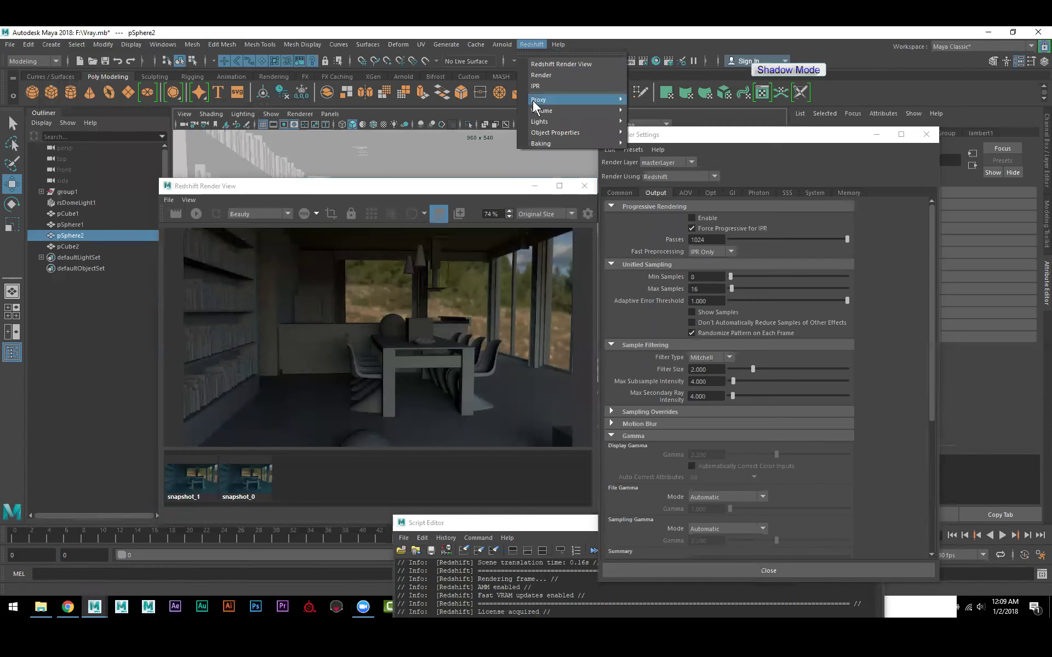
mouse_move(562, 121)
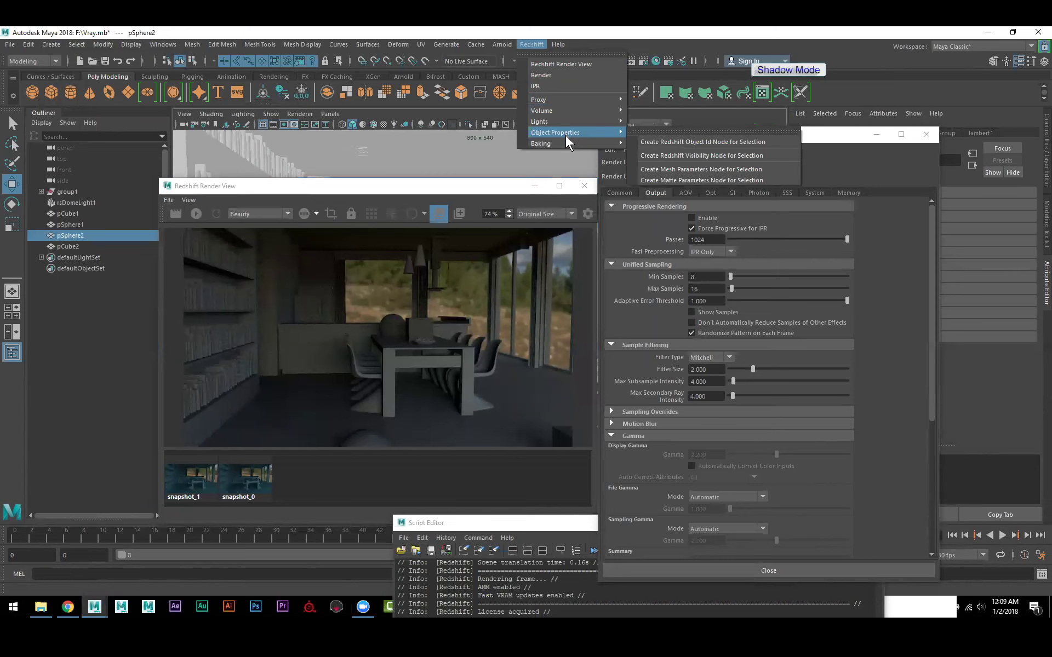
left_click(893, 239)
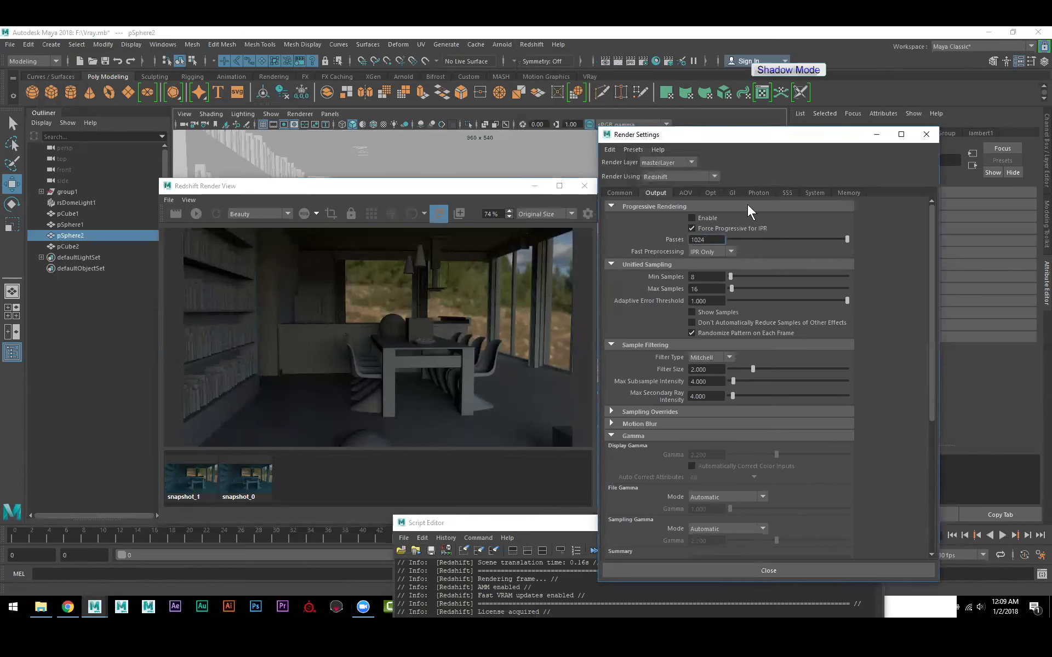
Step: Review the GI and Output render settings, collapsing the Irradiance Caching, Unified Sampling and Sample Filtering sections
left_click(728, 194)
scroll(853, 334, "down", 3)
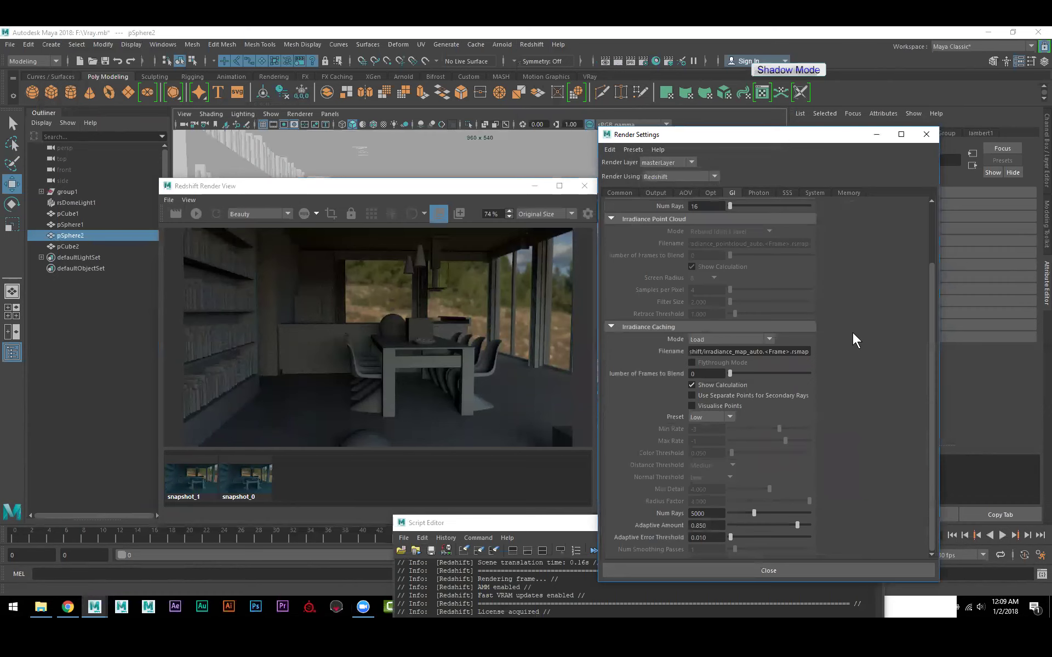
left_click(671, 327)
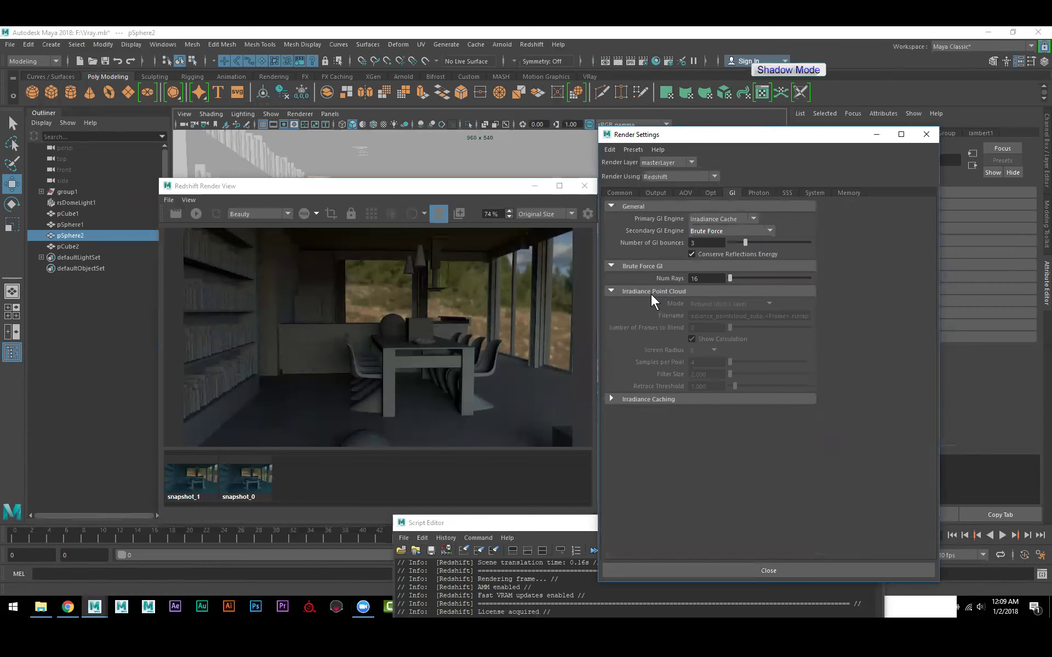
left_click(654, 194)
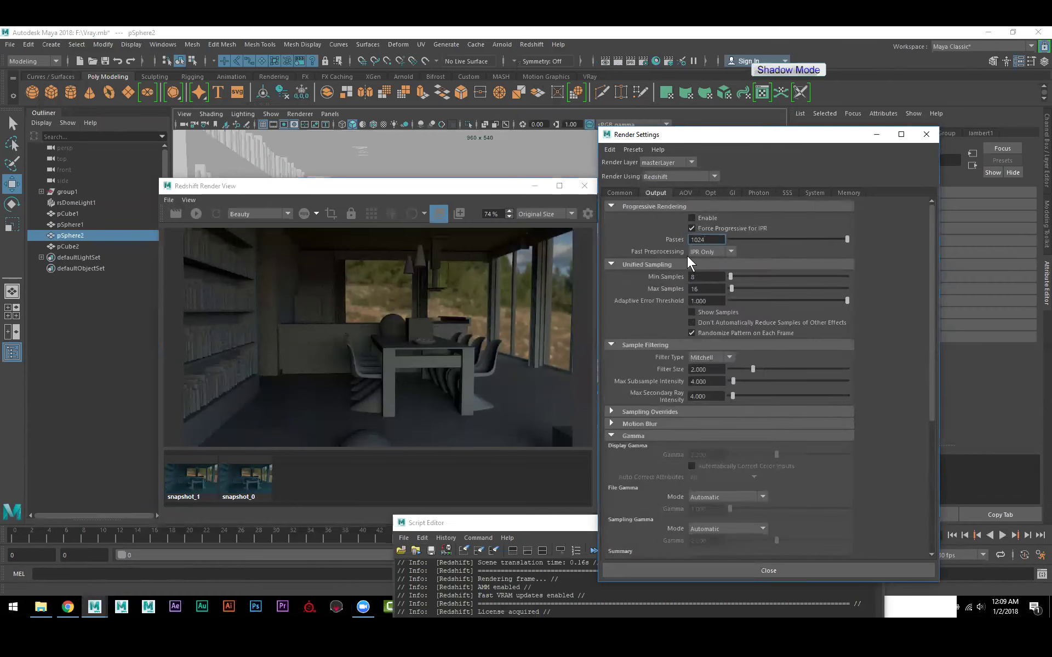
left_click(641, 266)
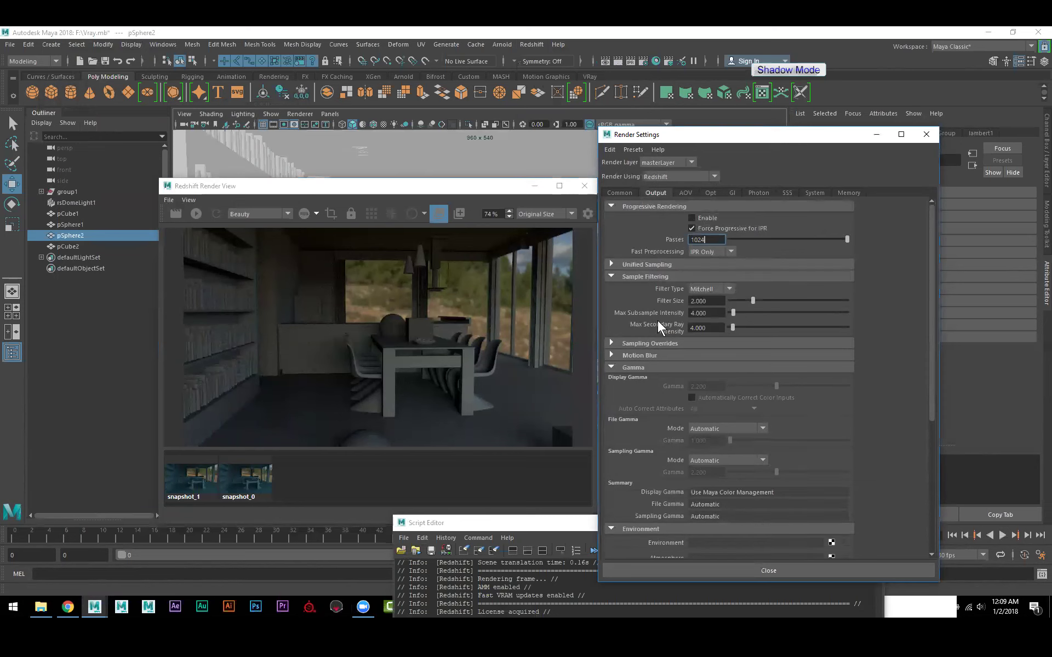
left_click(627, 275)
Step: Look over the Redshift baking commands and the Common render settings, returning to the Output settings
left_click(529, 43)
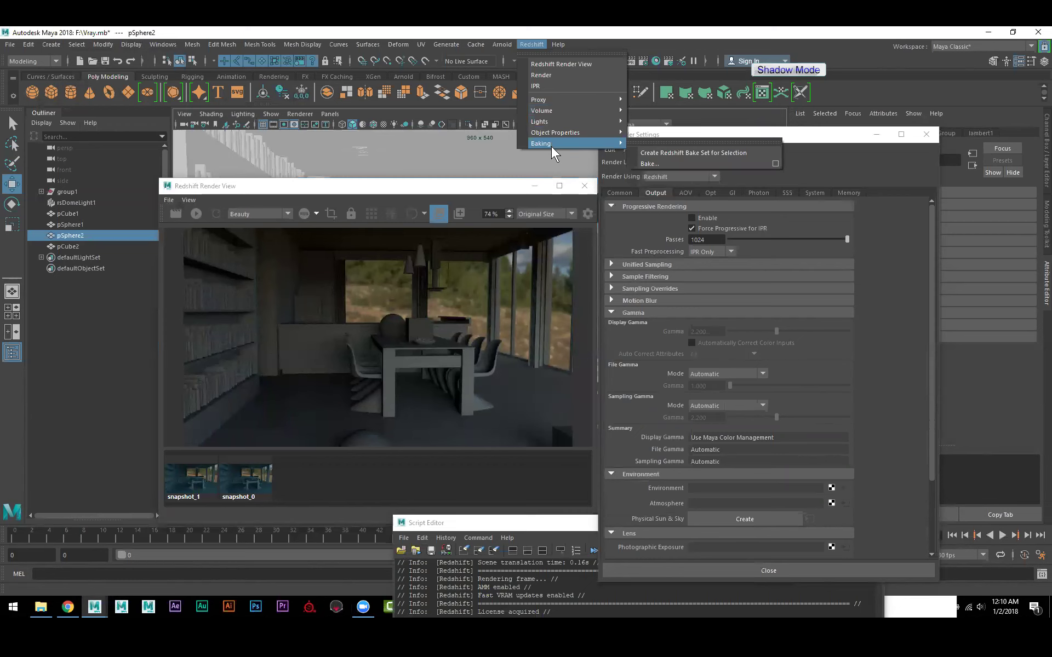
left_click(615, 191)
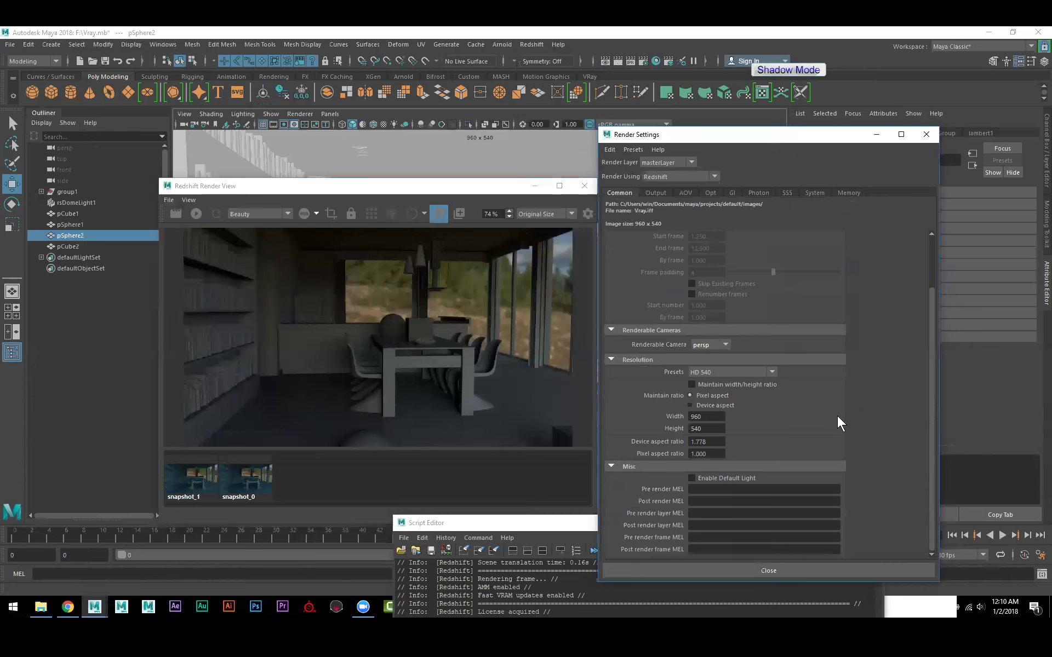
left_click(655, 192)
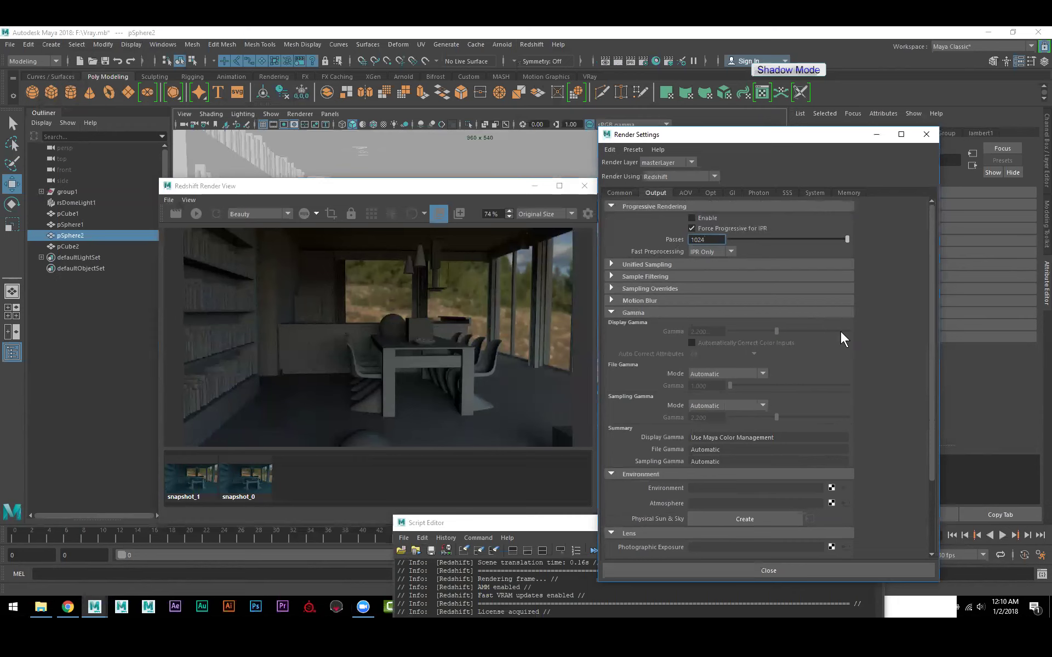
Step: Examine the shader types that can be created for the Environment and Atmosphere slots in the Output settings
scroll(841, 333, "down", 4)
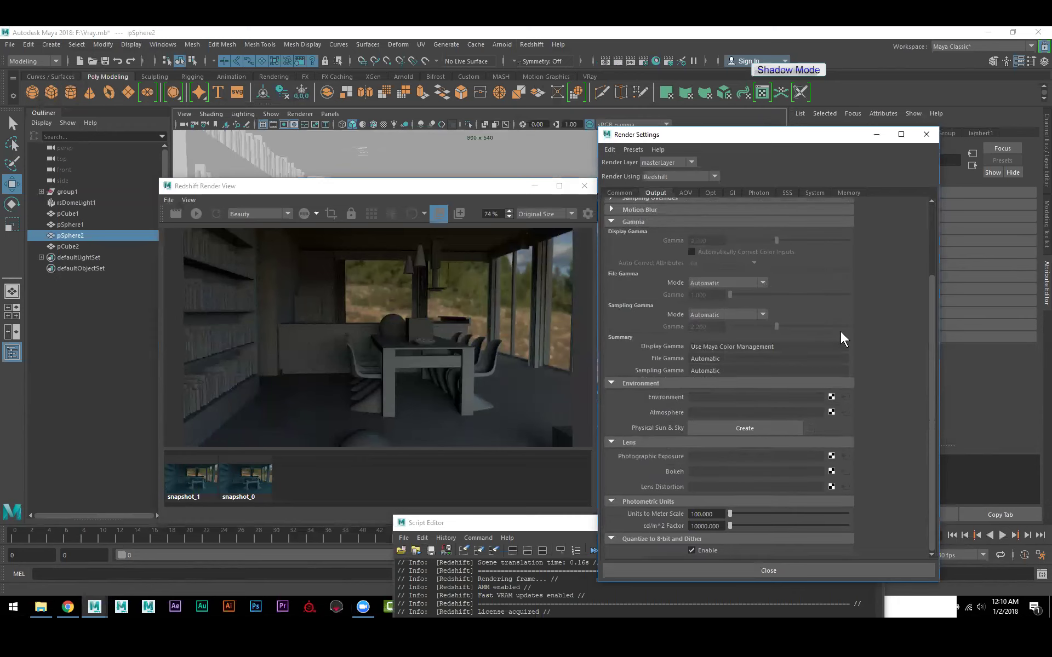
left_click(833, 397)
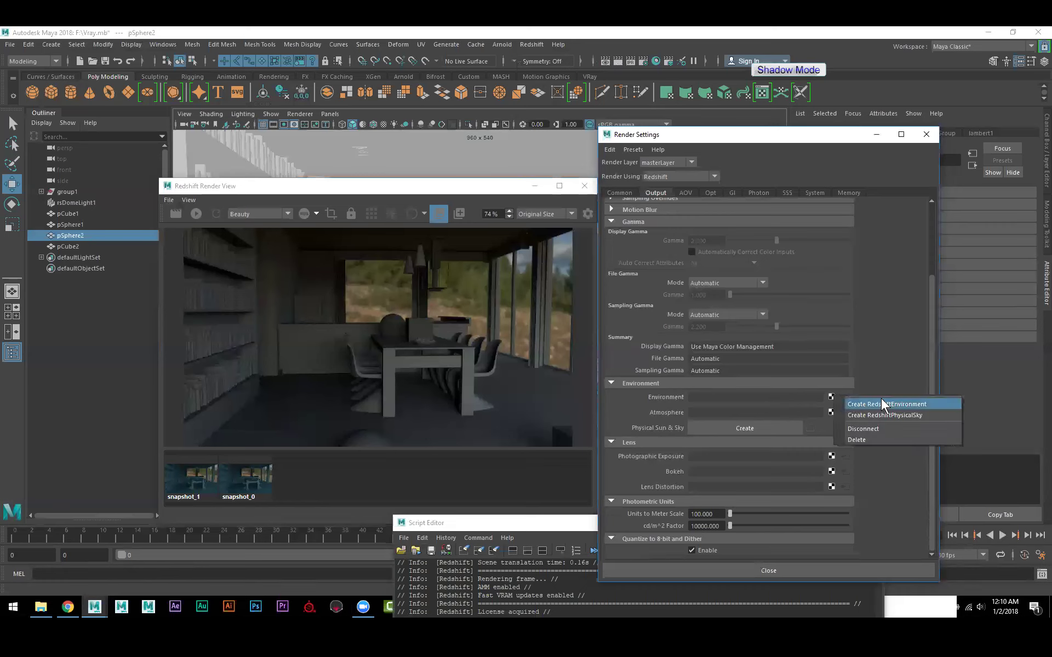
left_click(894, 380)
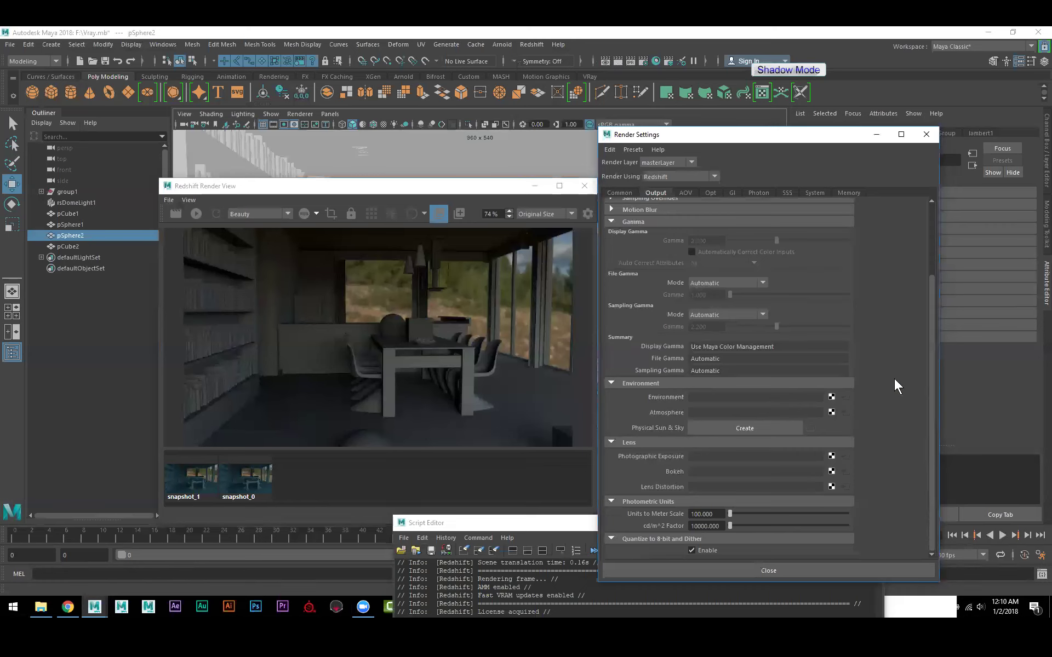
left_click(828, 412)
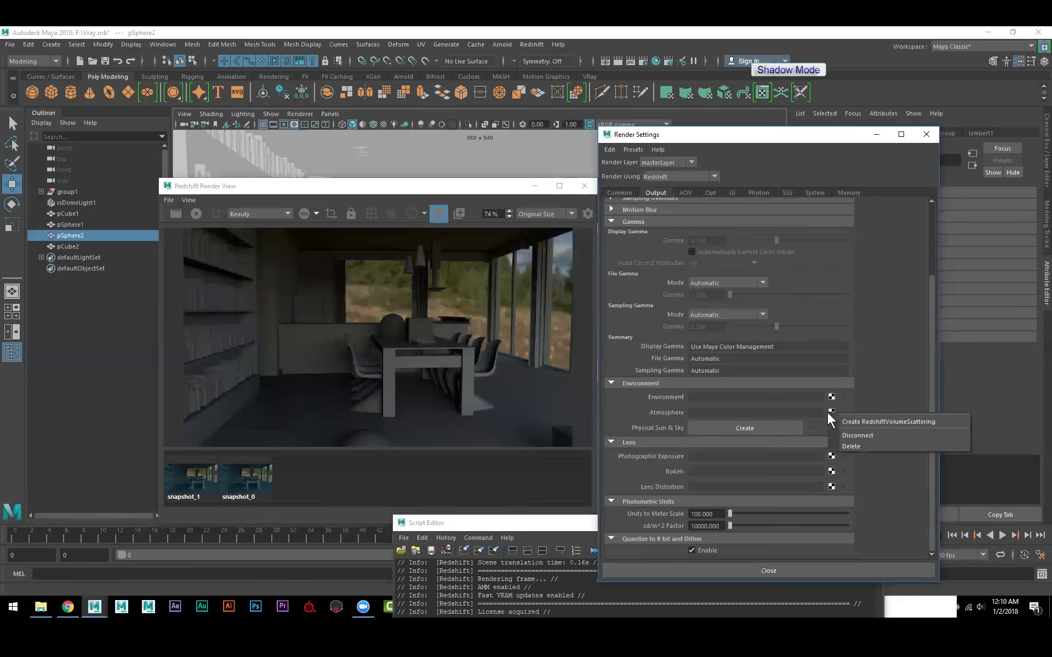
left_click(897, 387)
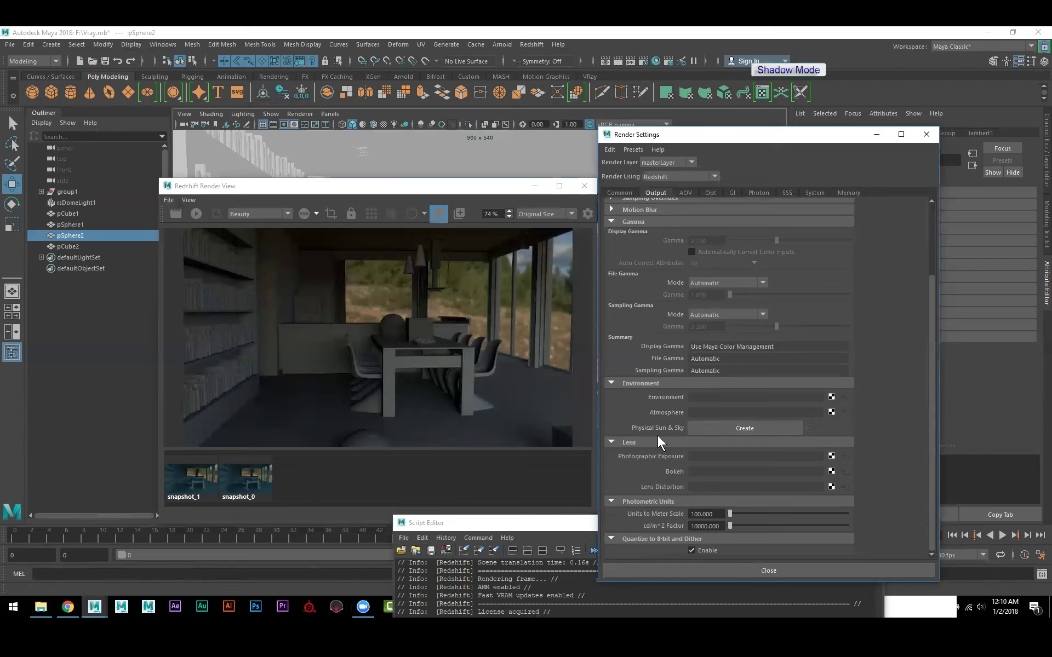
Step: Create a Physical Sun & Sky environment and delete the rsDomeLight1 dome light
left_click(734, 429)
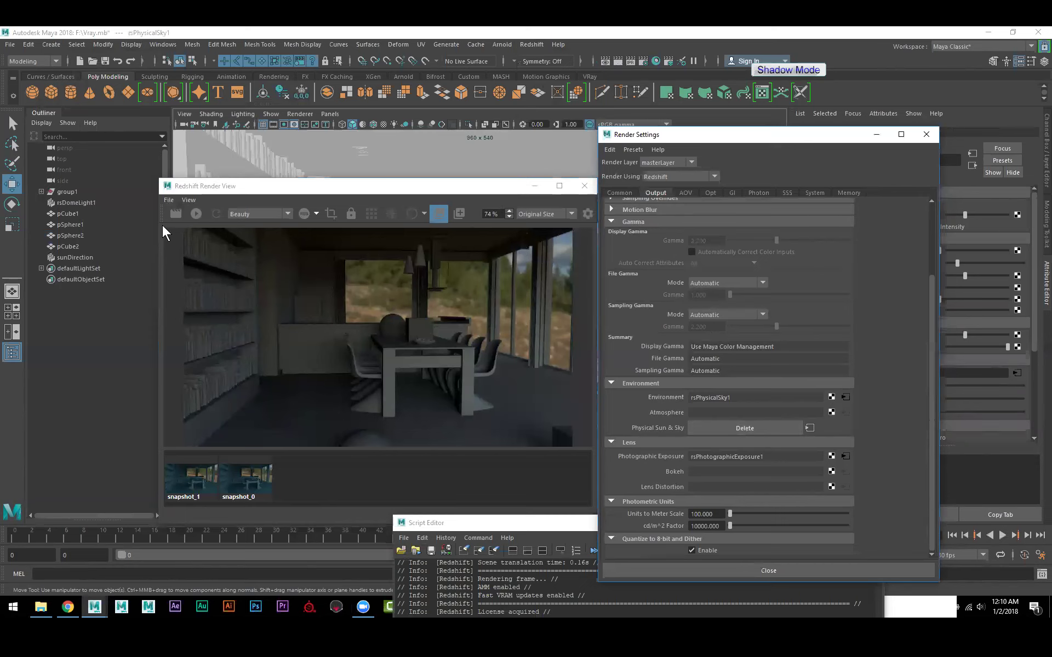
left_click(86, 203)
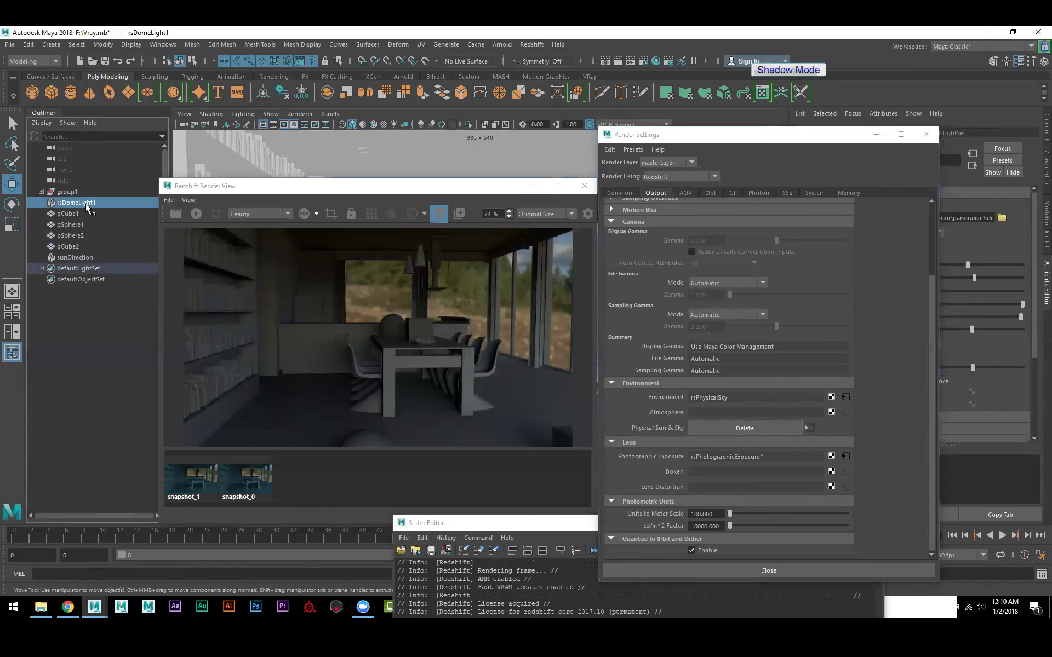
key("Delete")
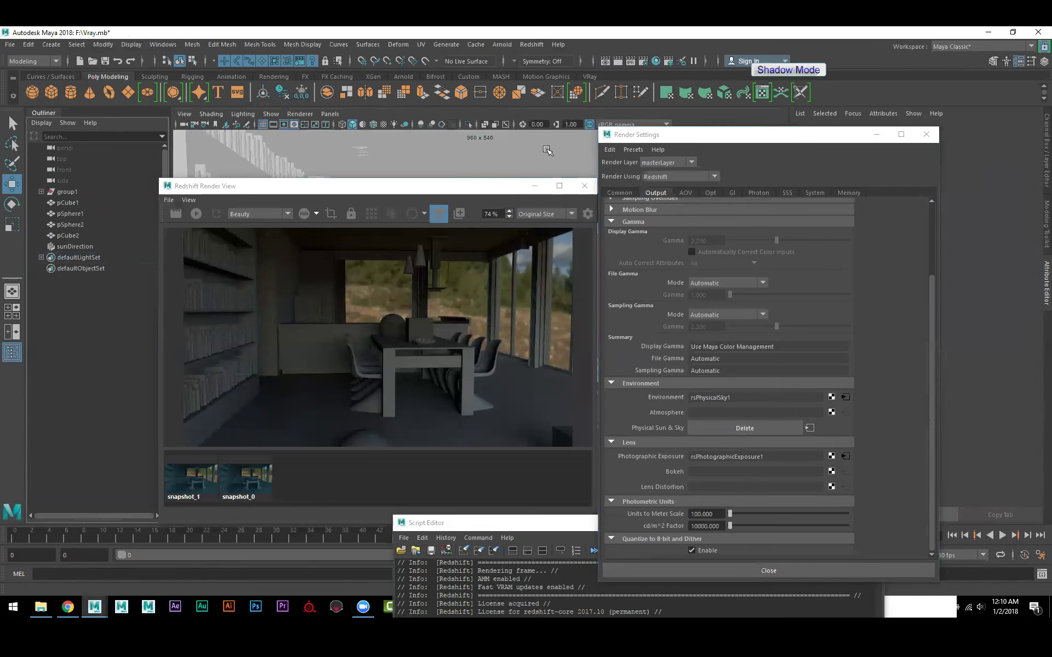
Step: Render frame 60 with the physical sun and sky, and move the Render View and Render Settings windows apart
left_click(176, 214)
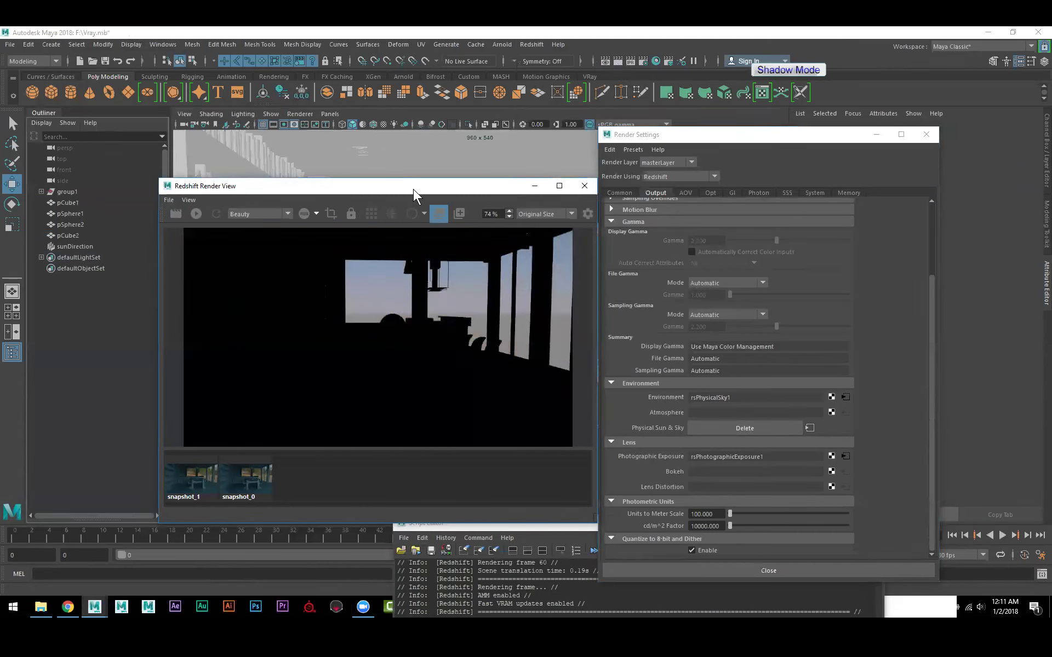
left_click_drag(413, 189, 392, 158)
left_click(667, 136)
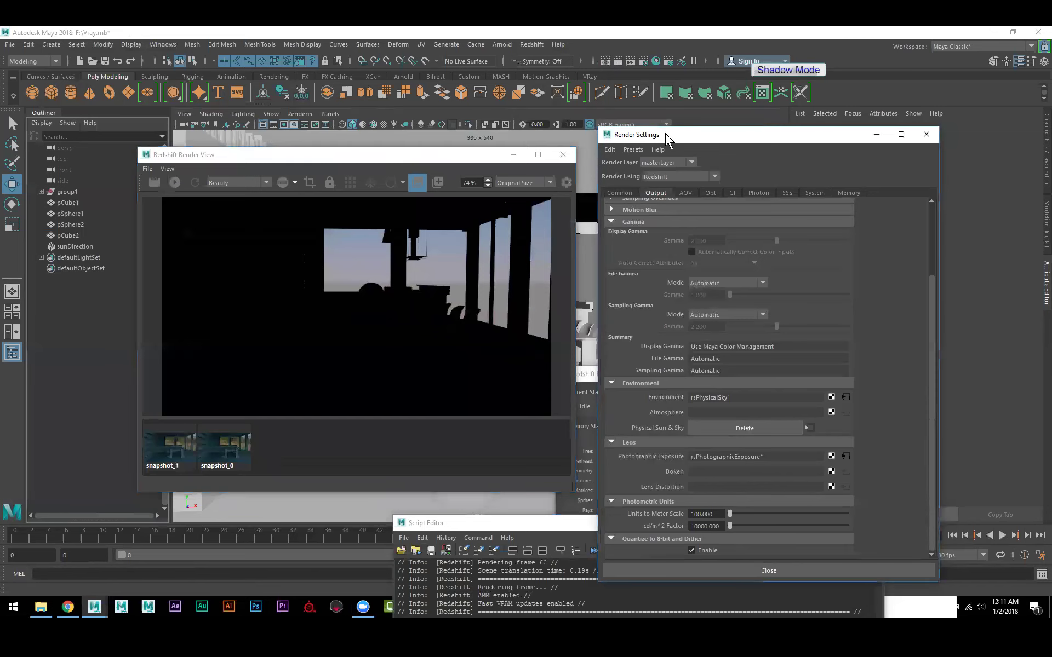
left_click_drag(665, 133, 575, 432)
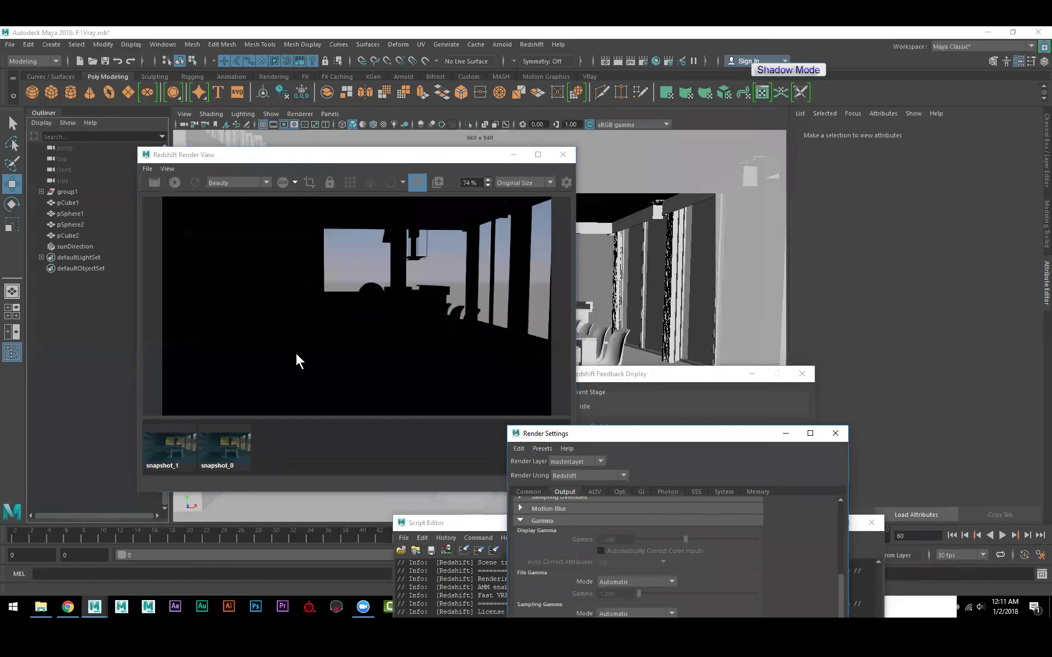
Step: Select the sunDirection light, start an IPR render and lock the Render View to the current camera
left_click(82, 245)
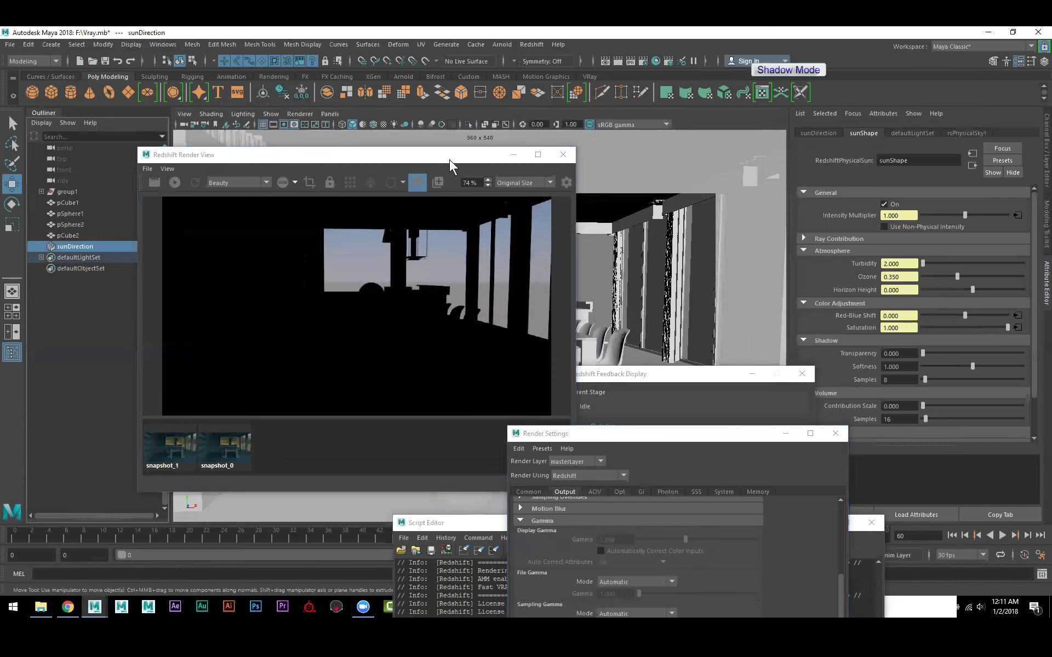
left_click_drag(449, 159, 336, 198)
left_click(62, 221)
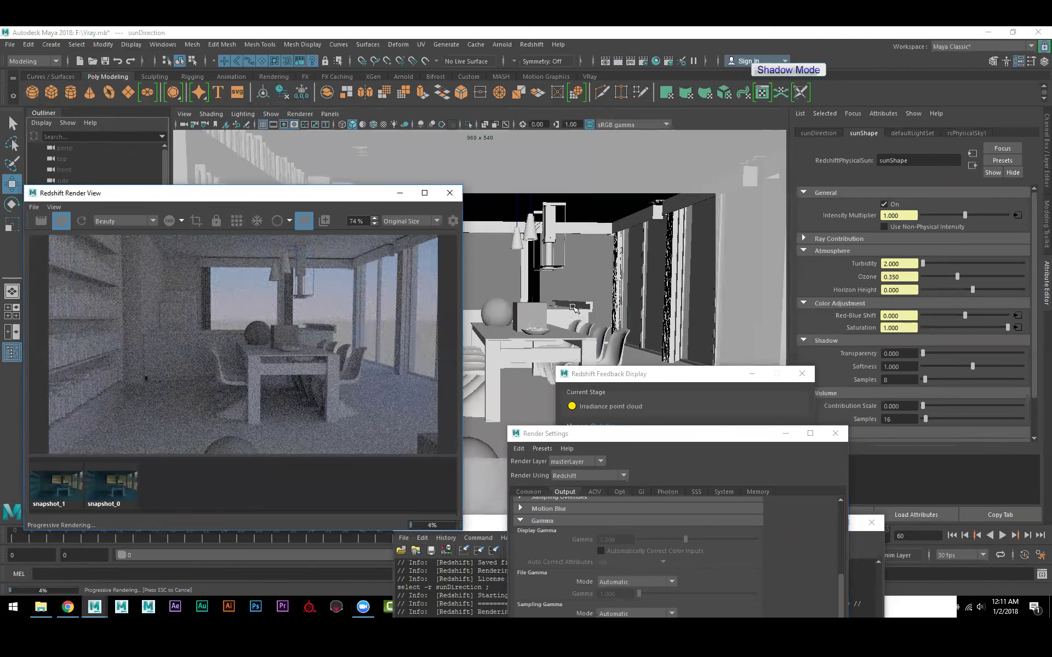
left_click(216, 221)
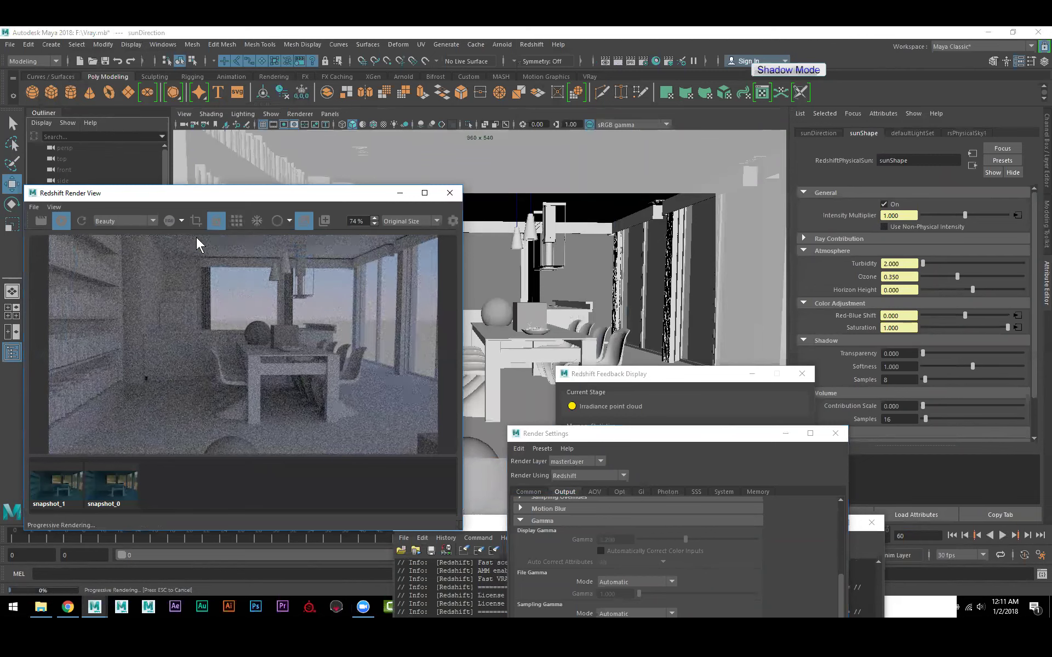
Step: Switch the viewport to a new perspective camera and frame the building from outside
left_click(330, 114)
mouse_move(377, 127)
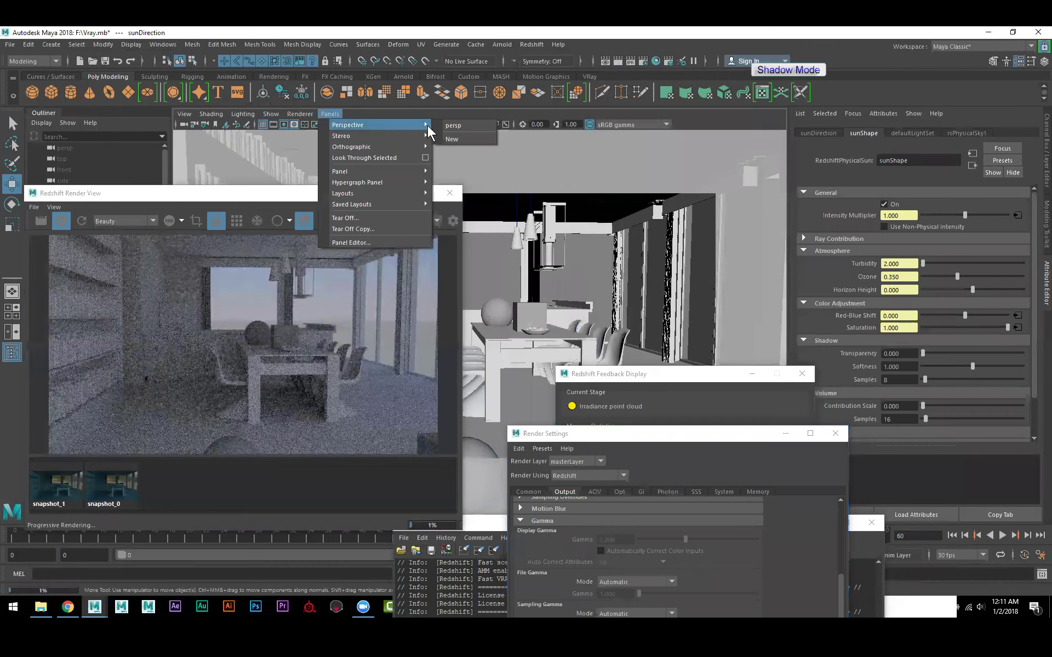
left_click(459, 139)
scroll(580, 206, "down", 10)
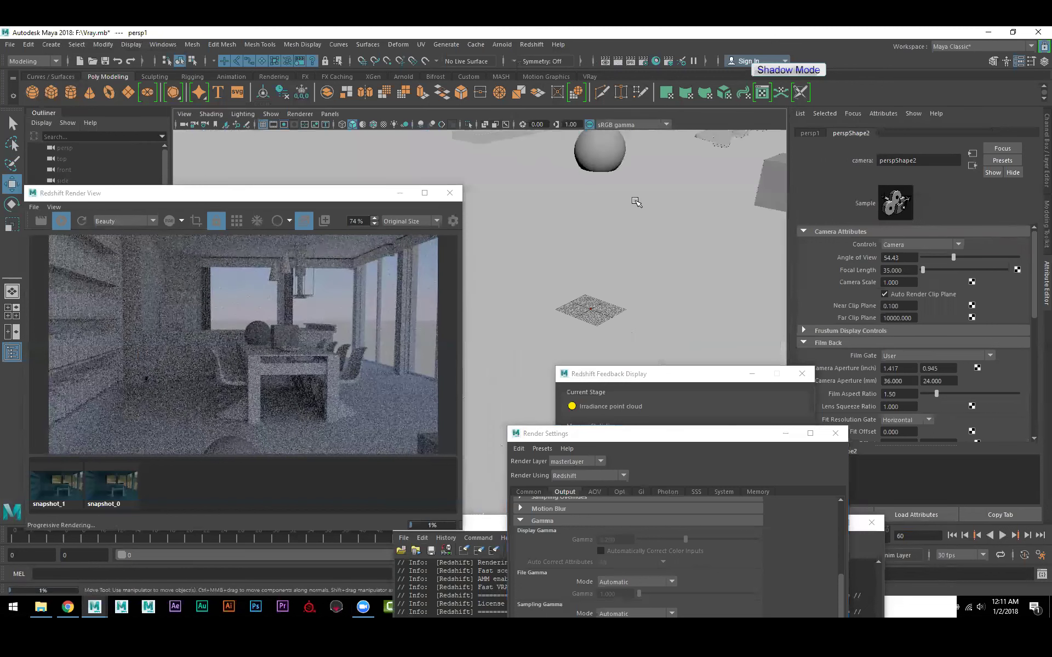
right_click_drag(635, 202, 564, 259, "alt")
right_click_drag(596, 310, 243, 223, "alt")
Step: Uncover the Outliner, reselect the sunDirection light and open the attributes of its connected rsPhysicalSky1 node
left_click_drag(244, 200, 245, 285)
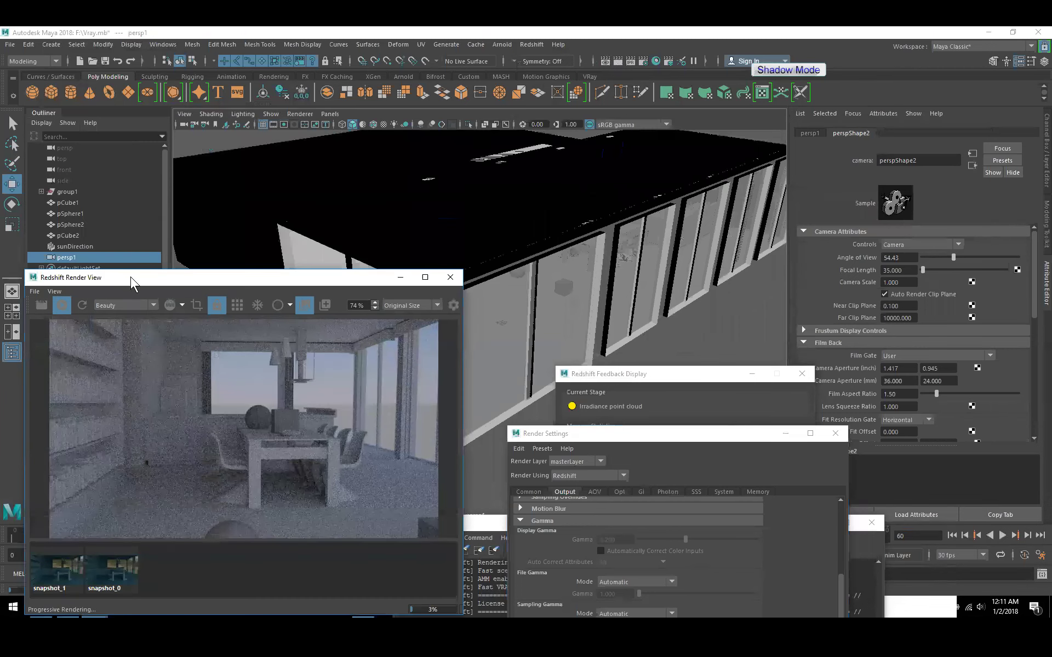
left_click(76, 247)
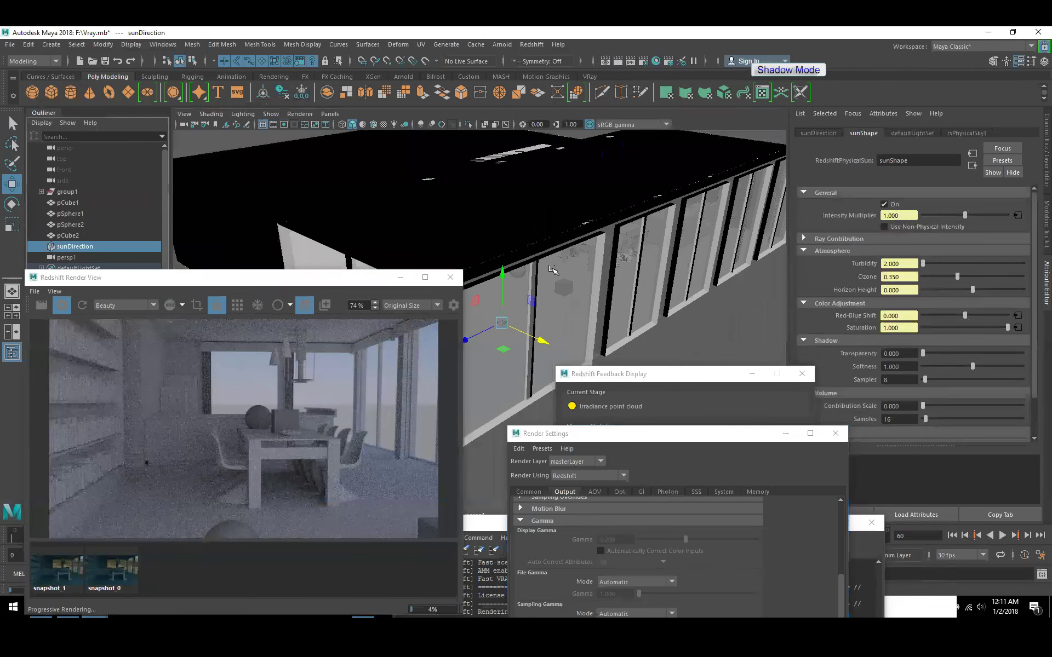
right_click_drag(603, 298, 700, 293, "alt")
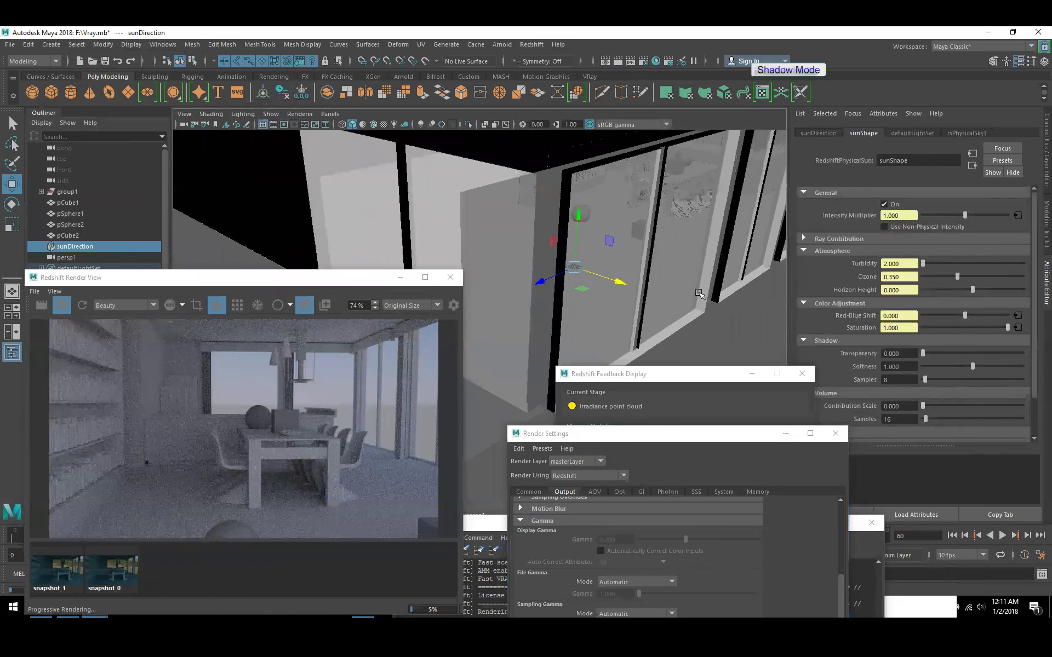
key("r")
key("t")
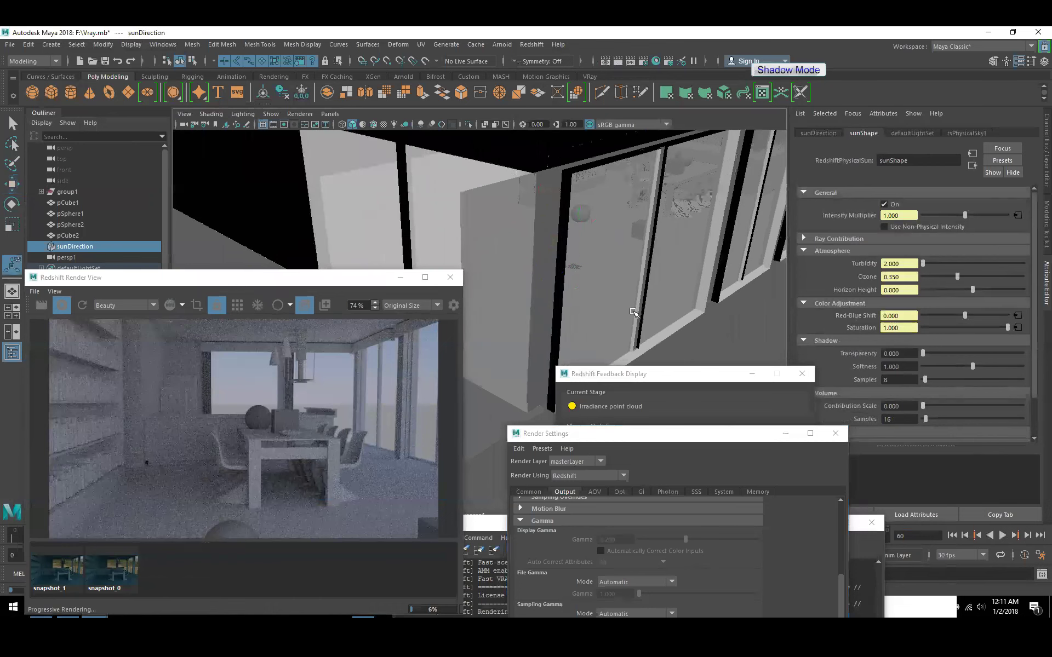
scroll(600, 261, "down", 4)
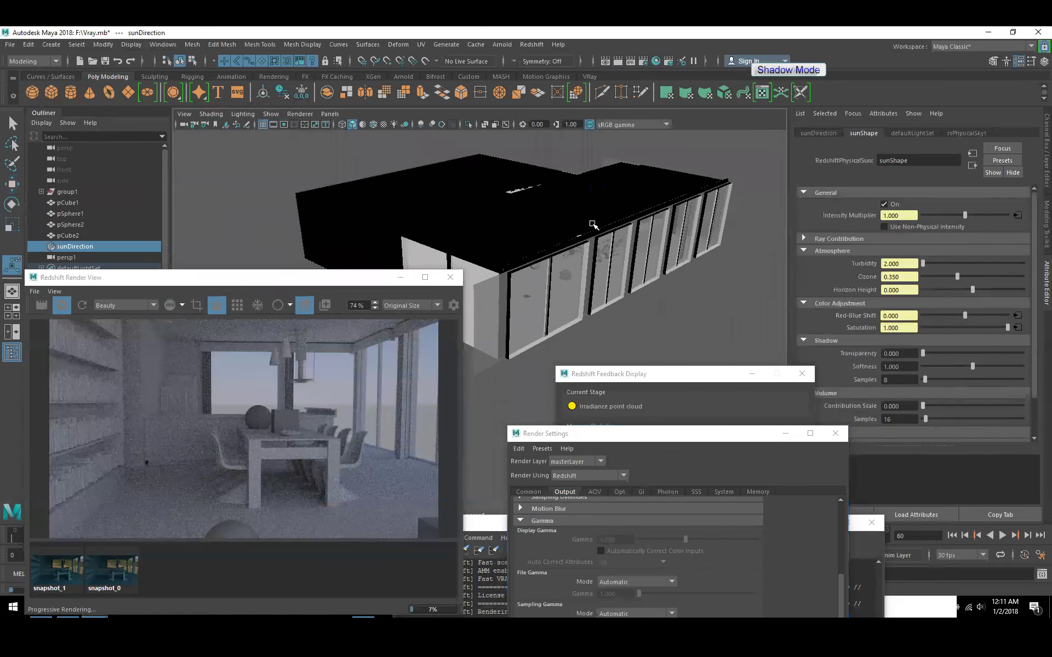
left_click(909, 133)
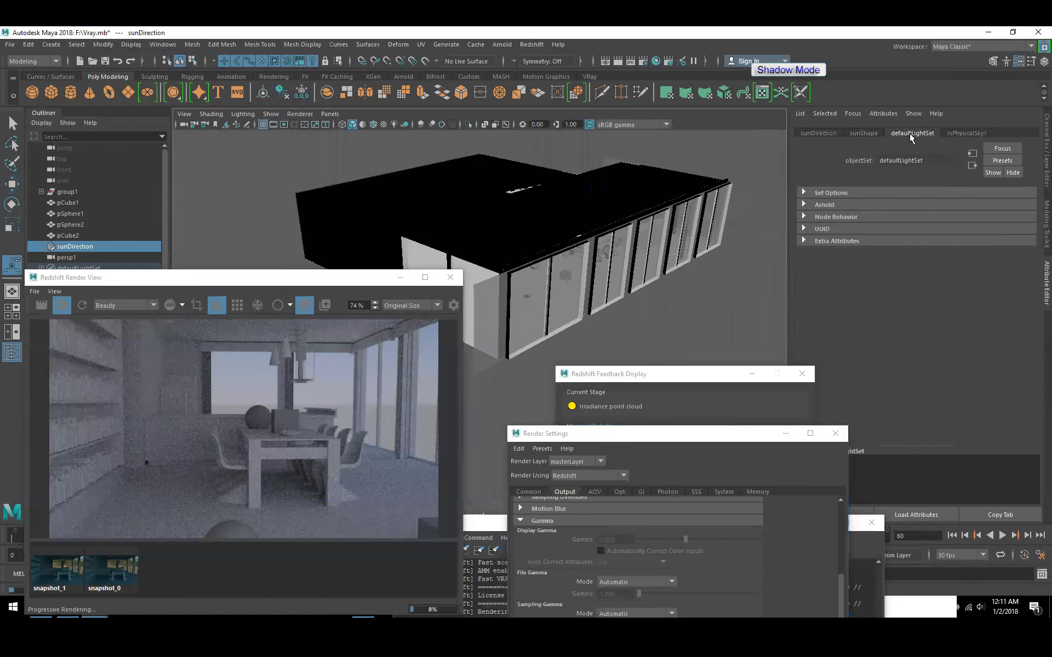
left_click(955, 133)
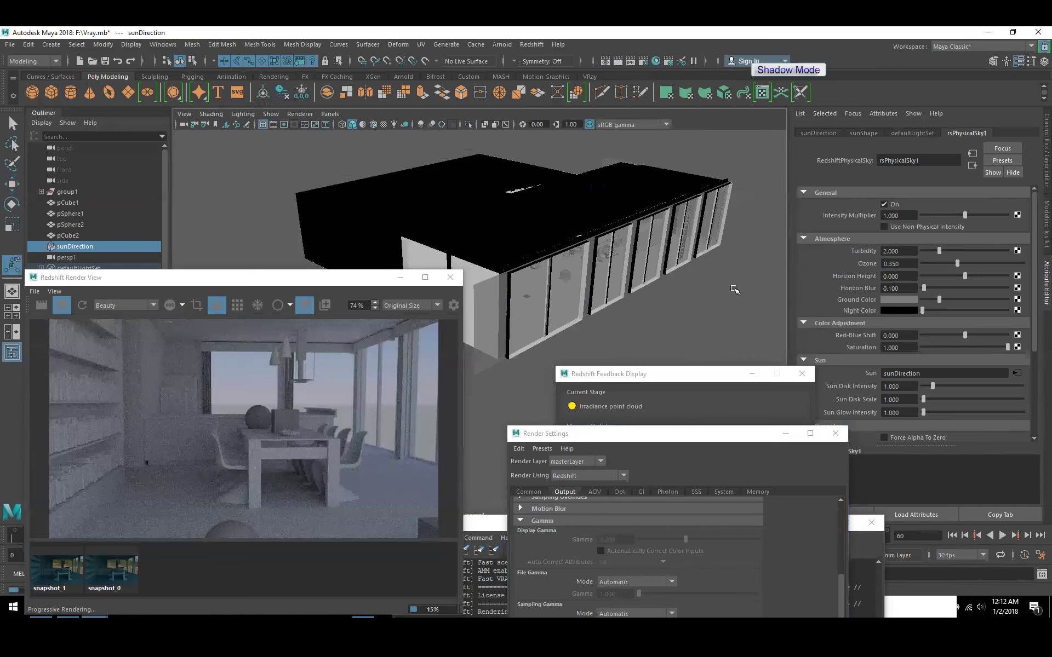
Step: Rotate the sunDirection light about its Z axis, stop the IPR and render the frame with the new sun angle
left_click_drag(681, 295, 684, 299, "alt")
key("e")
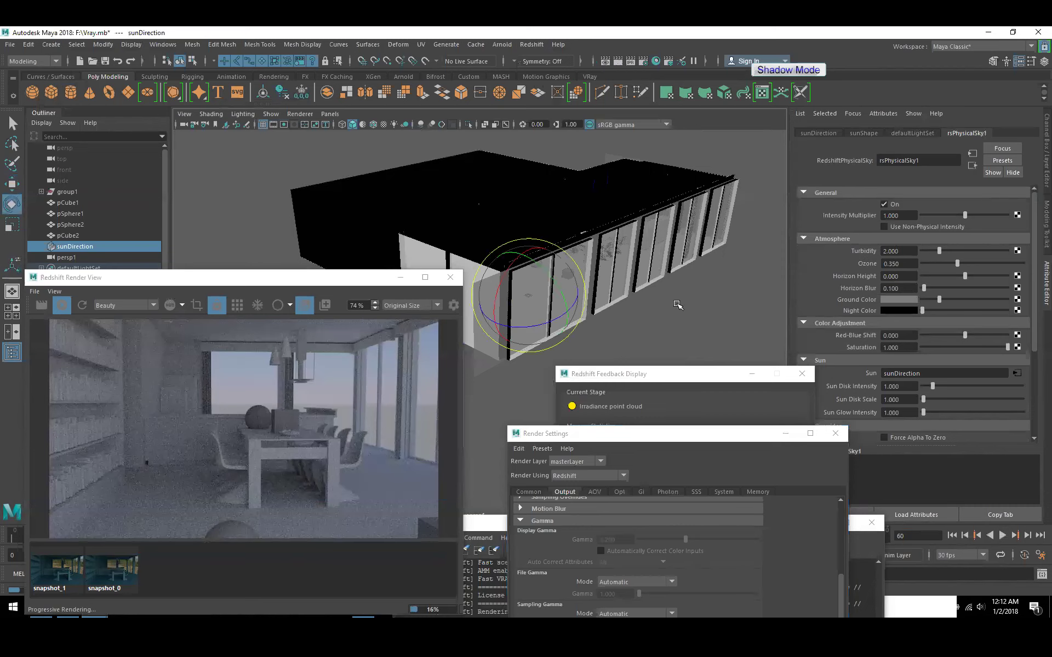
left_click_drag(568, 323, 601, 286, "alt")
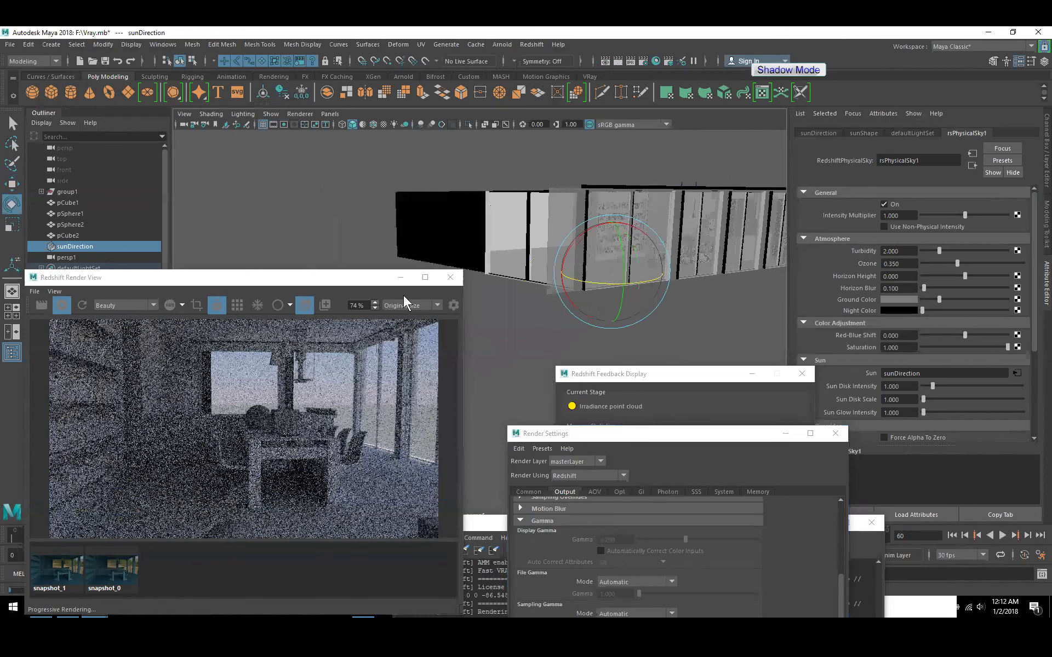
left_click(41, 307)
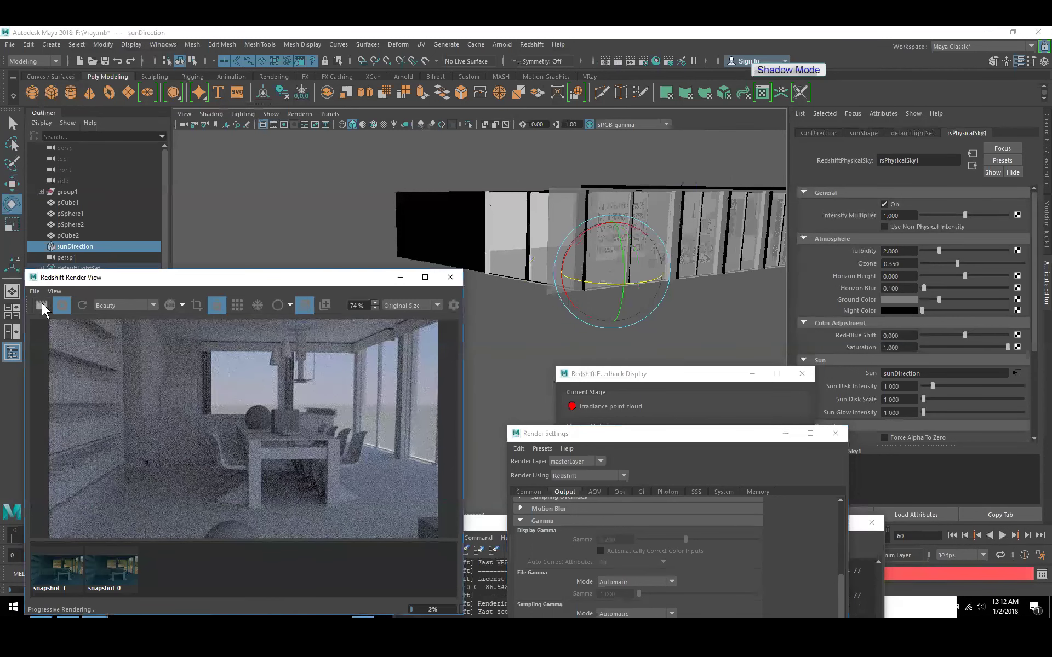
left_click(62, 305)
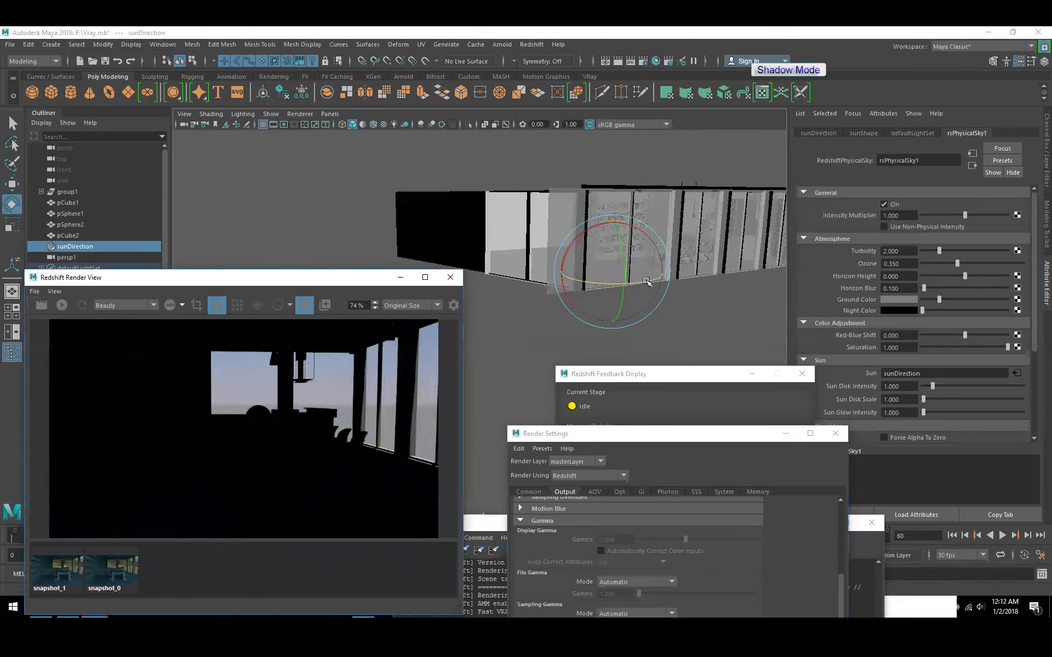
Step: Rotate the sunDirection light further in two stages, rendering the frame after each rotation
left_click_drag(646, 282, 625, 290)
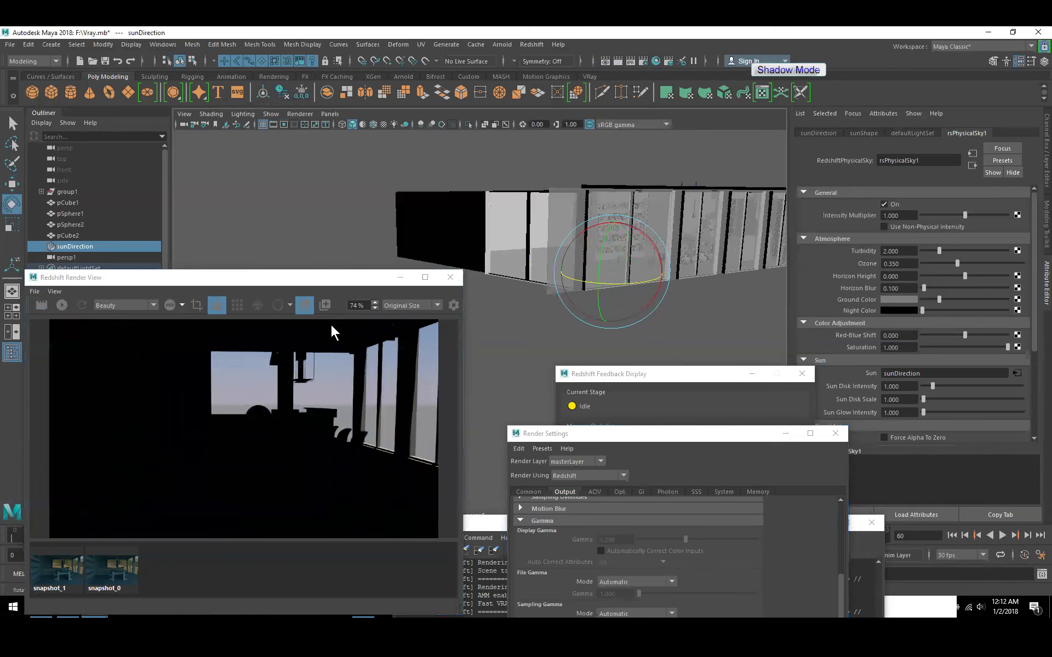
left_click(42, 305)
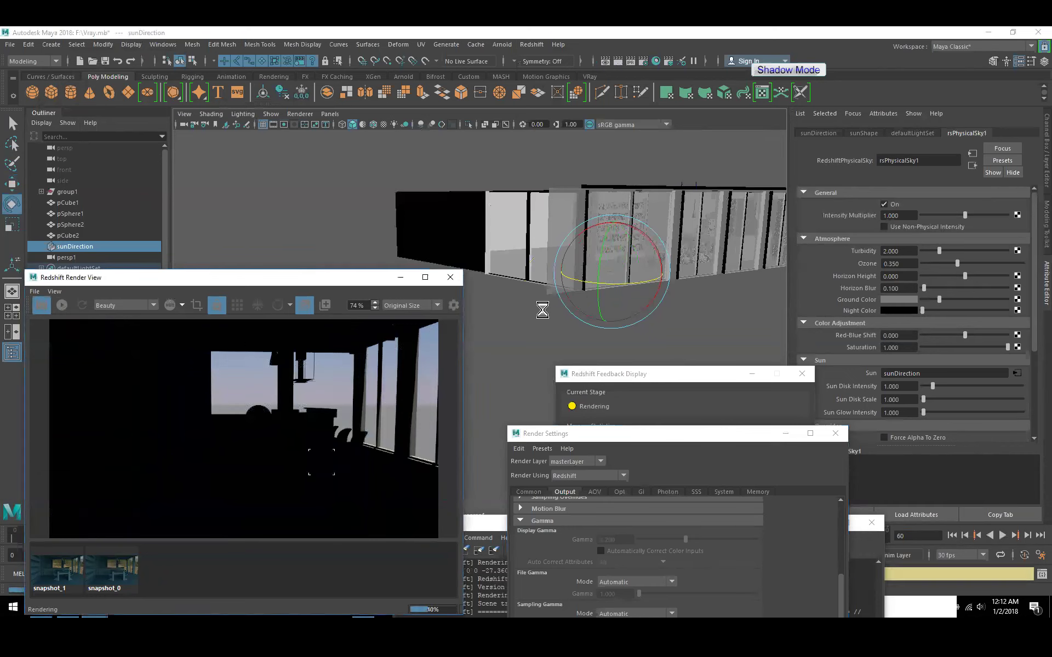
left_click_drag(650, 283, 605, 295)
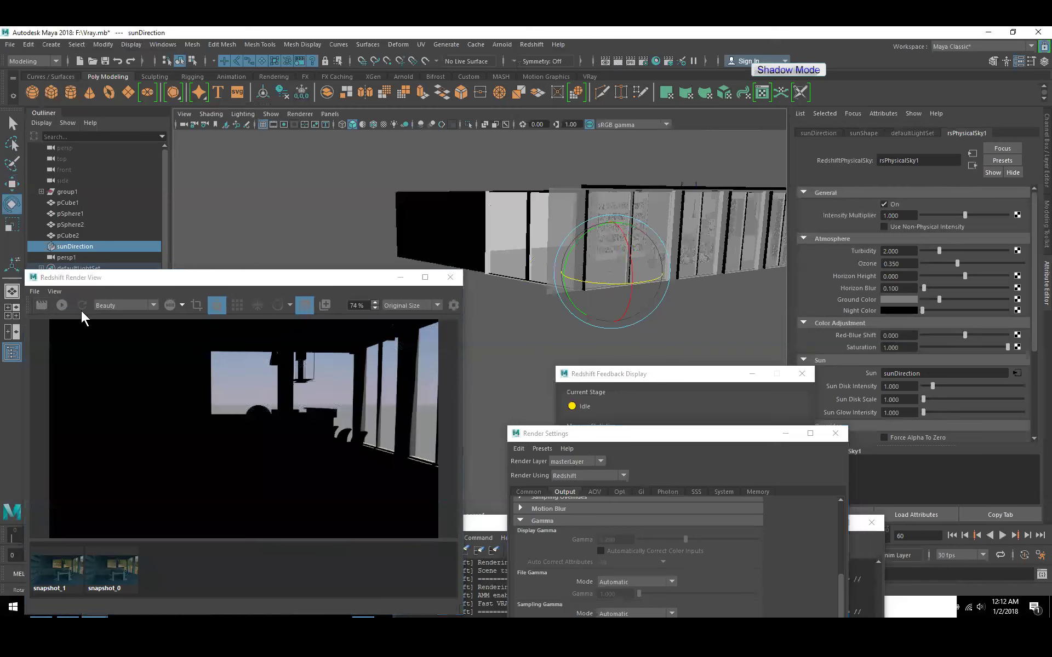
left_click(42, 306)
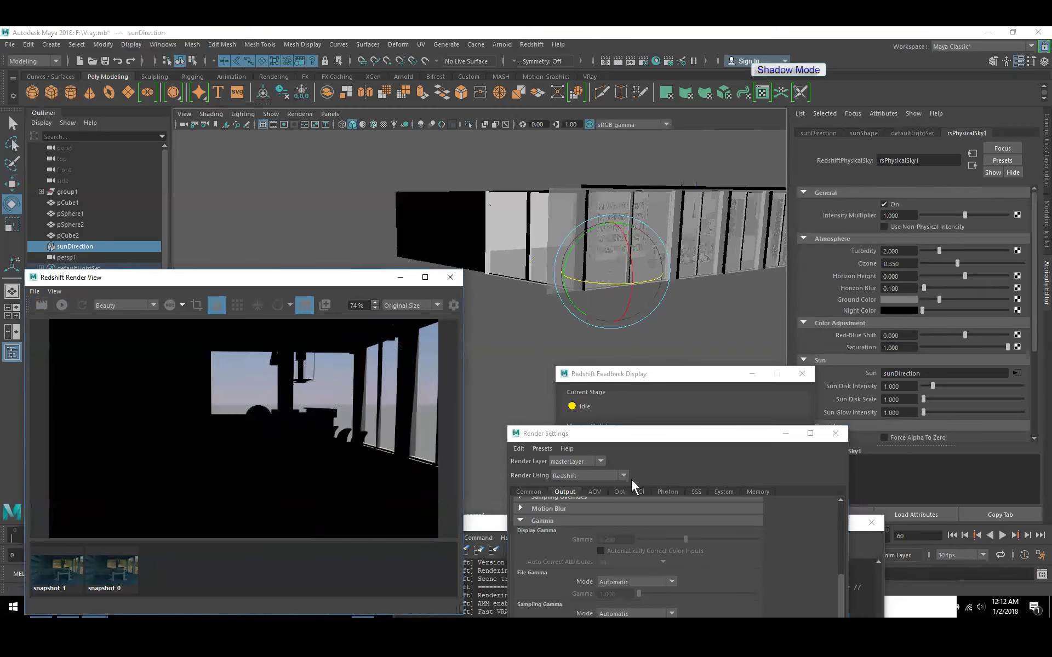
Step: Examine the Redshift render settings for output, GI, AOVs, optimization, photons, SSS and system for what causes the dark interior render
left_click(639, 491)
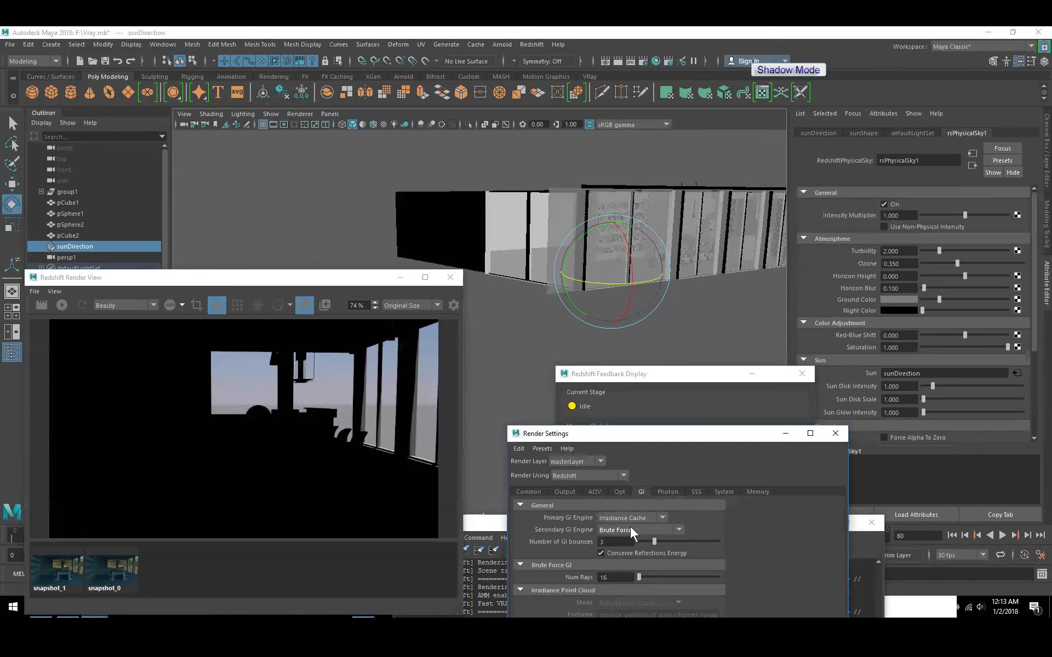
left_click(565, 490)
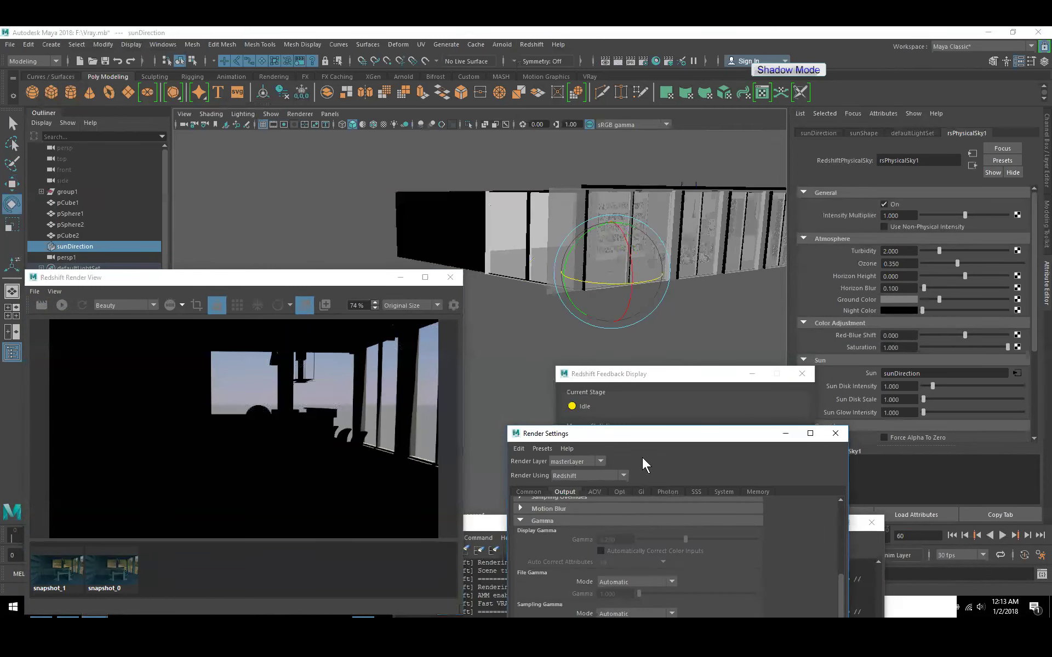
left_click_drag(645, 434, 626, 305)
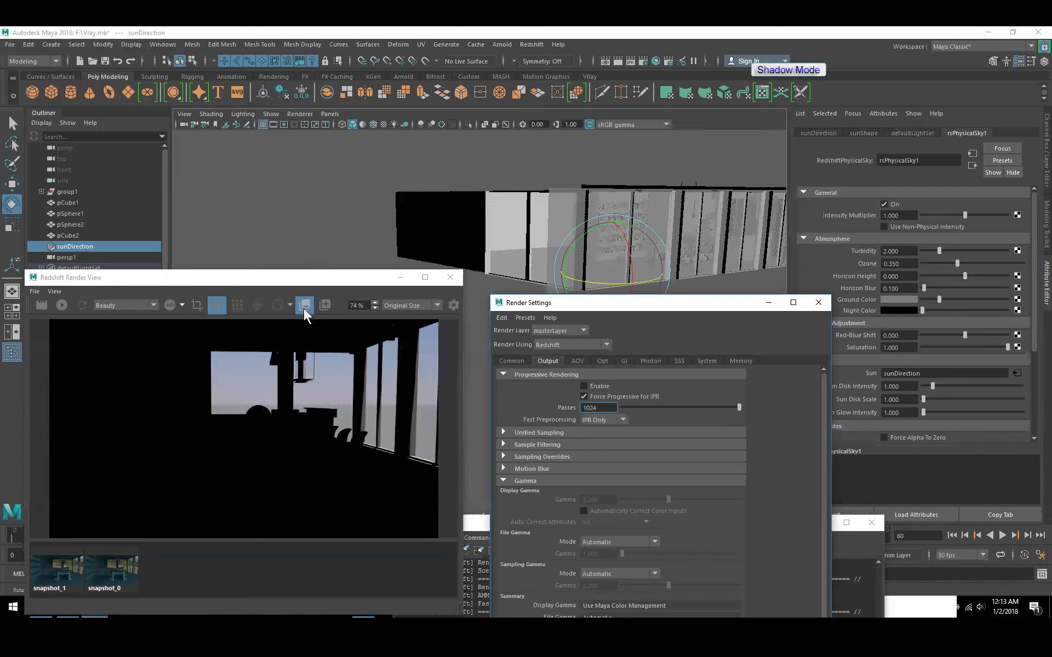
left_click(236, 305)
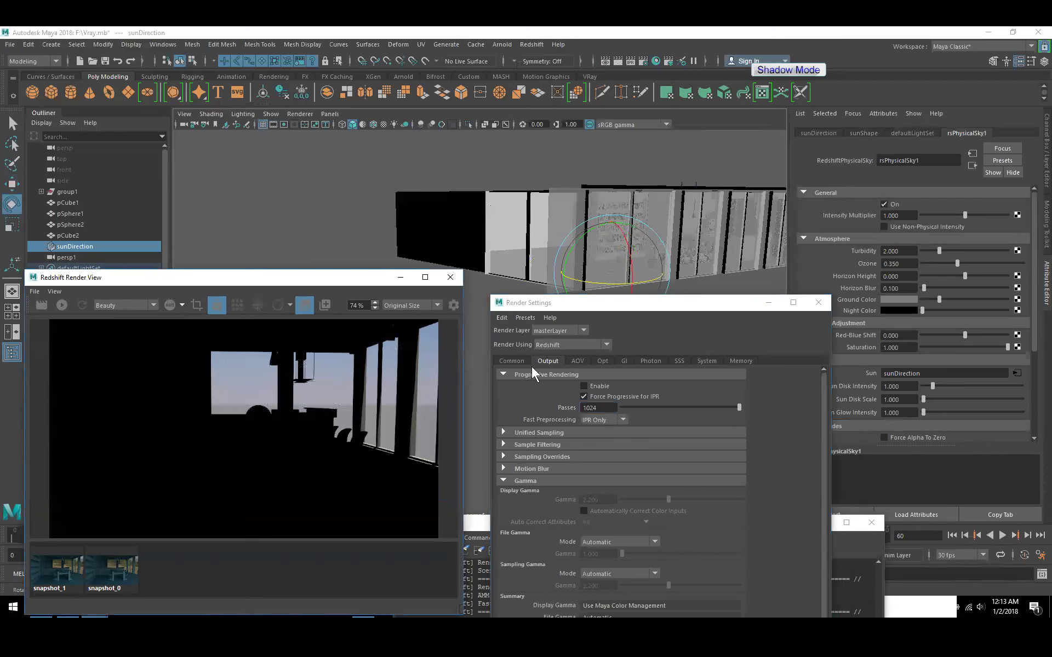
left_click(625, 361)
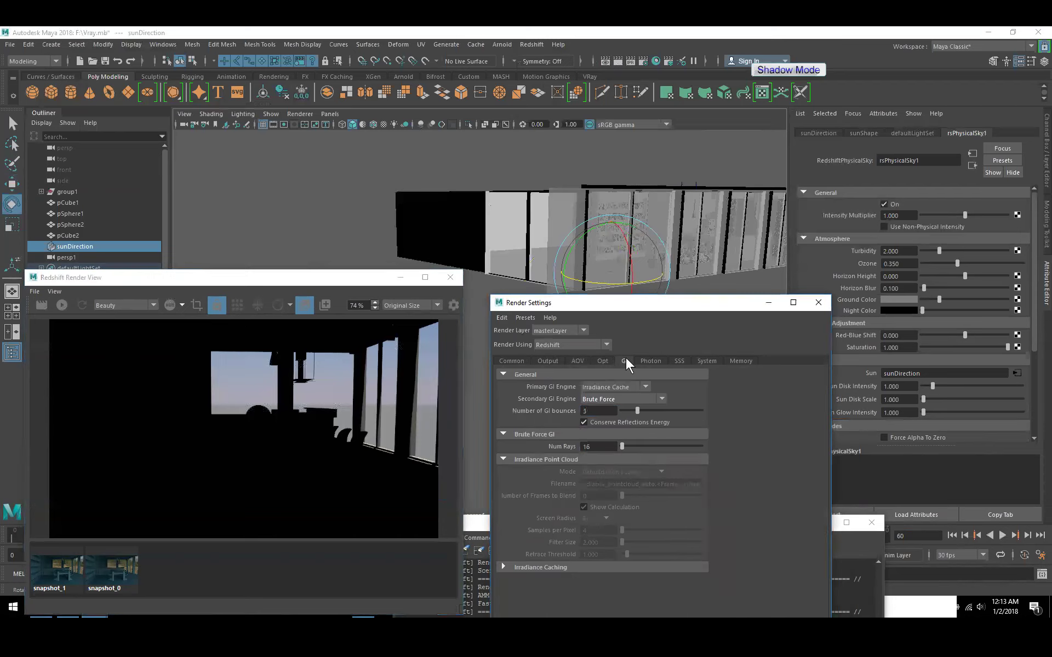
left_click(560, 360)
left_click(578, 359)
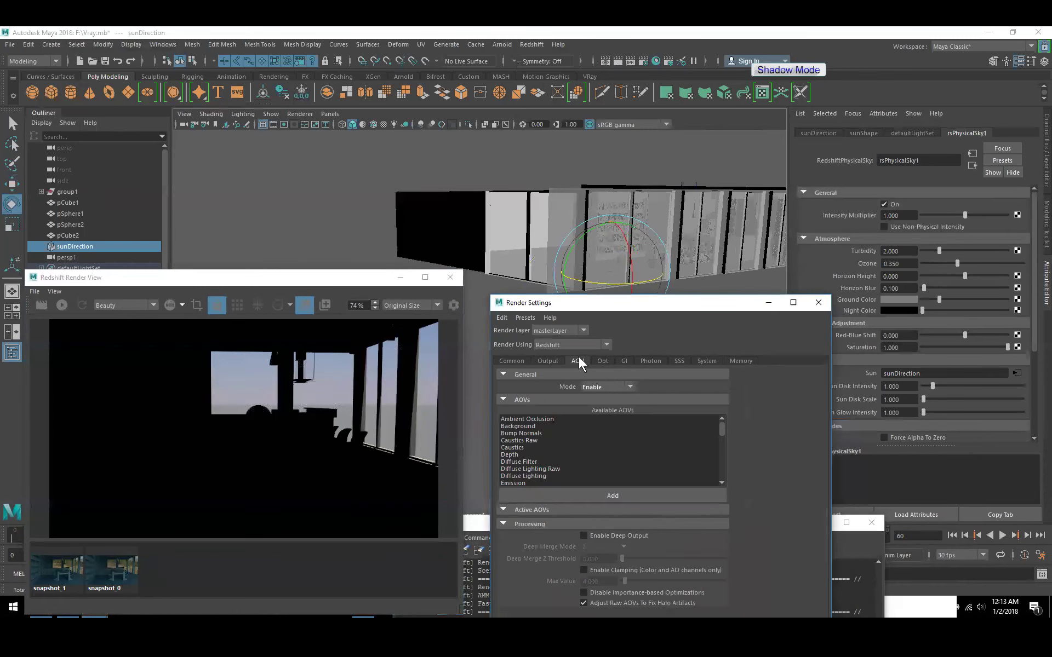
left_click(606, 360)
left_click(651, 361)
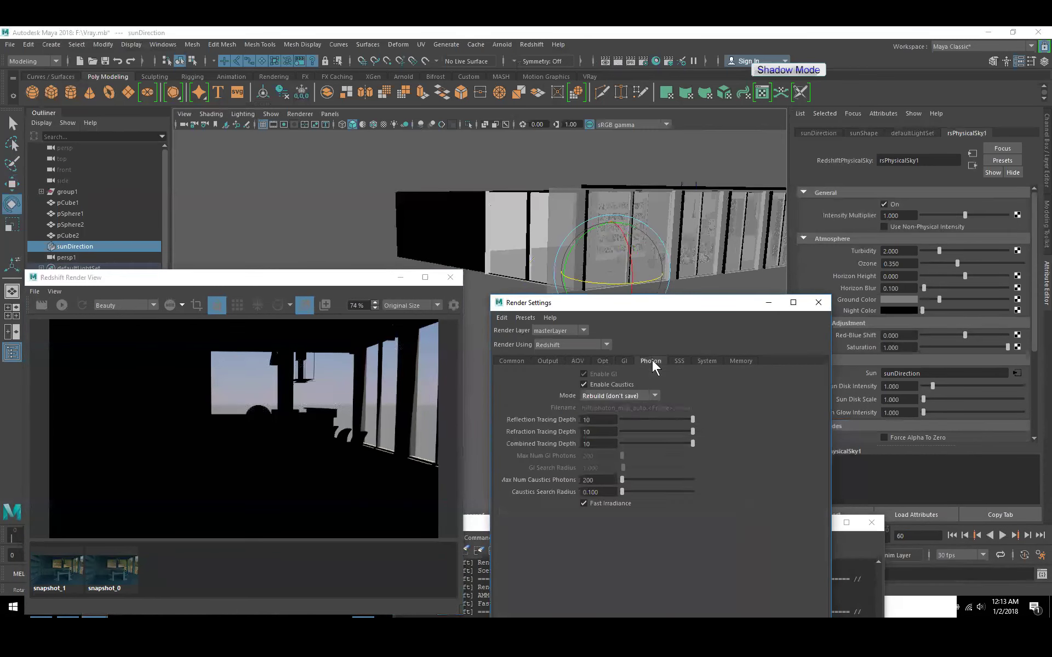
left_click(676, 361)
left_click(706, 361)
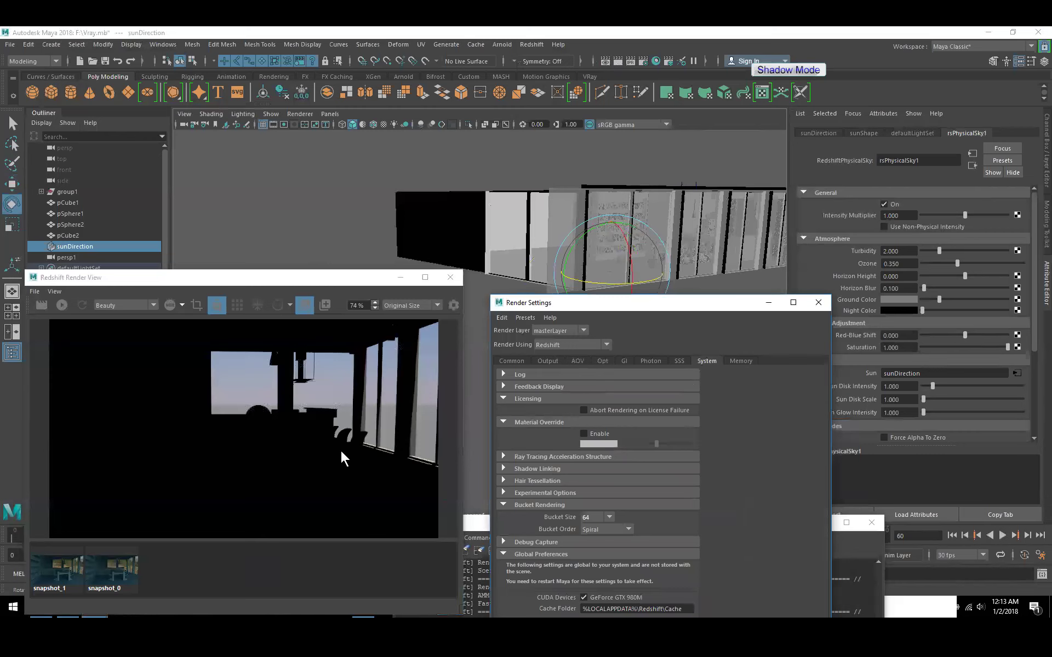
left_click(551, 362)
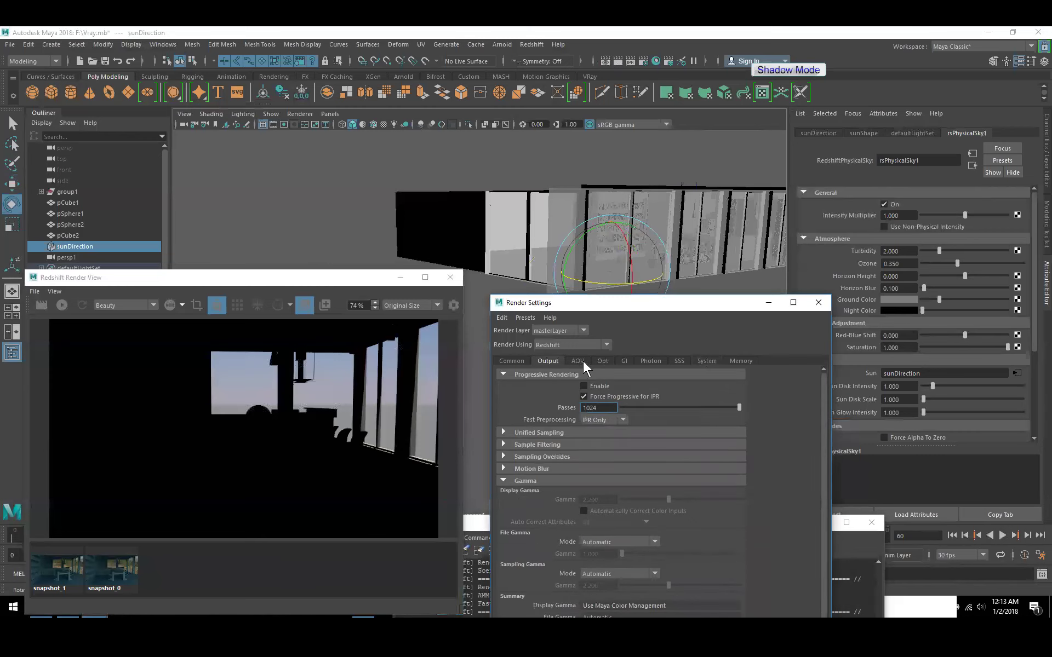
left_click(580, 360)
left_click(552, 361)
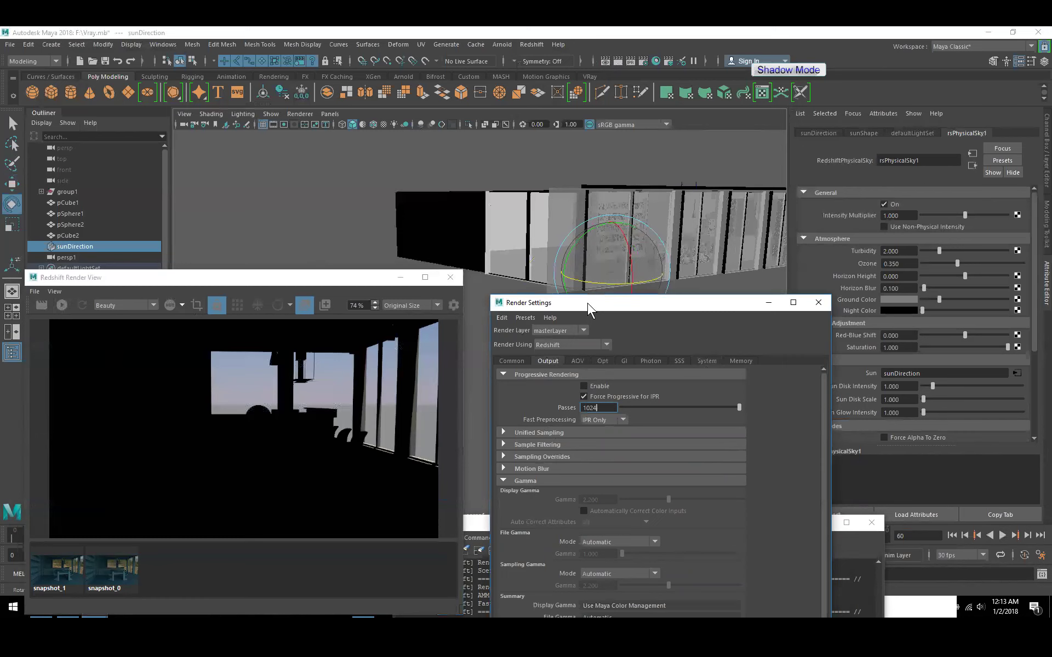
left_click_drag(587, 304, 581, 488)
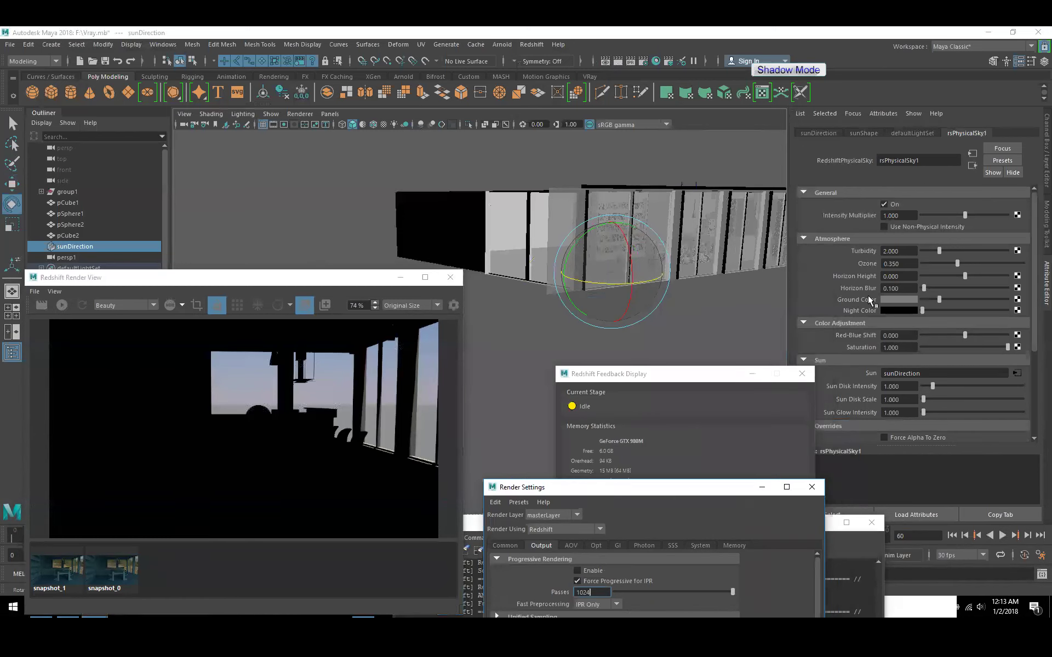
Step: Test-render rsPhysicalSky1 with a turbidity of 3.45, and raise the turbidity to 4.92 in an IPR render
left_click(951, 254)
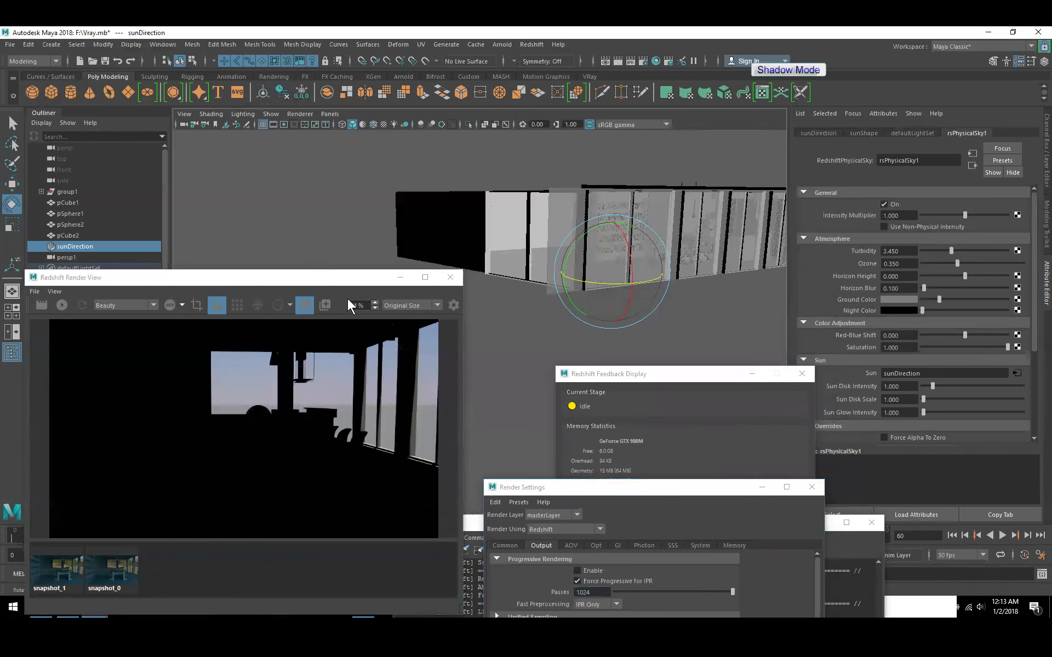
left_click(43, 305)
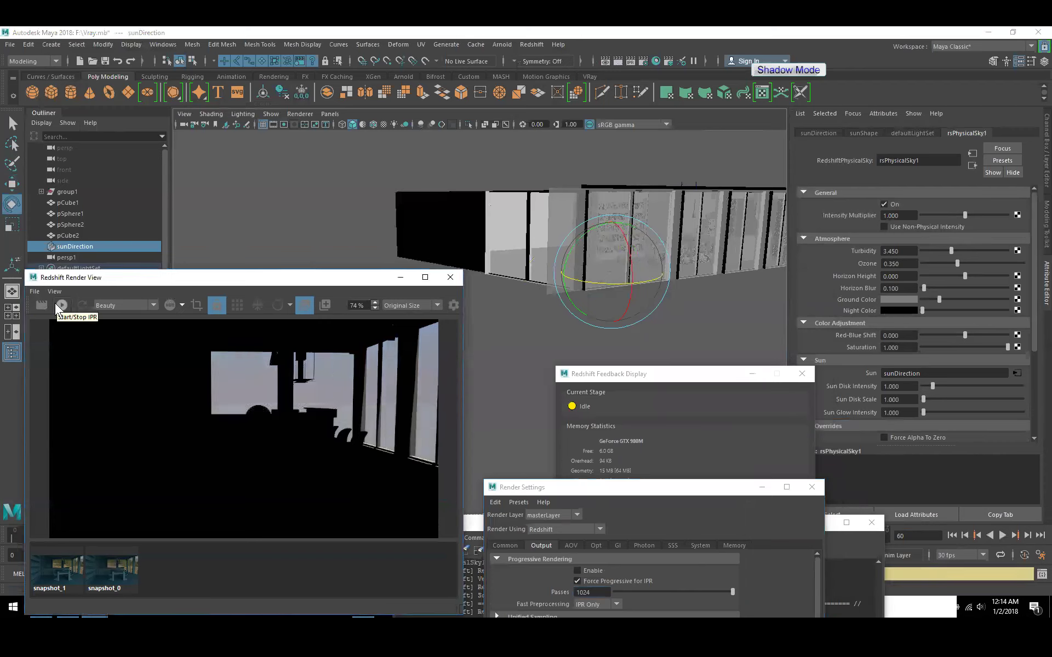
left_click(61, 305)
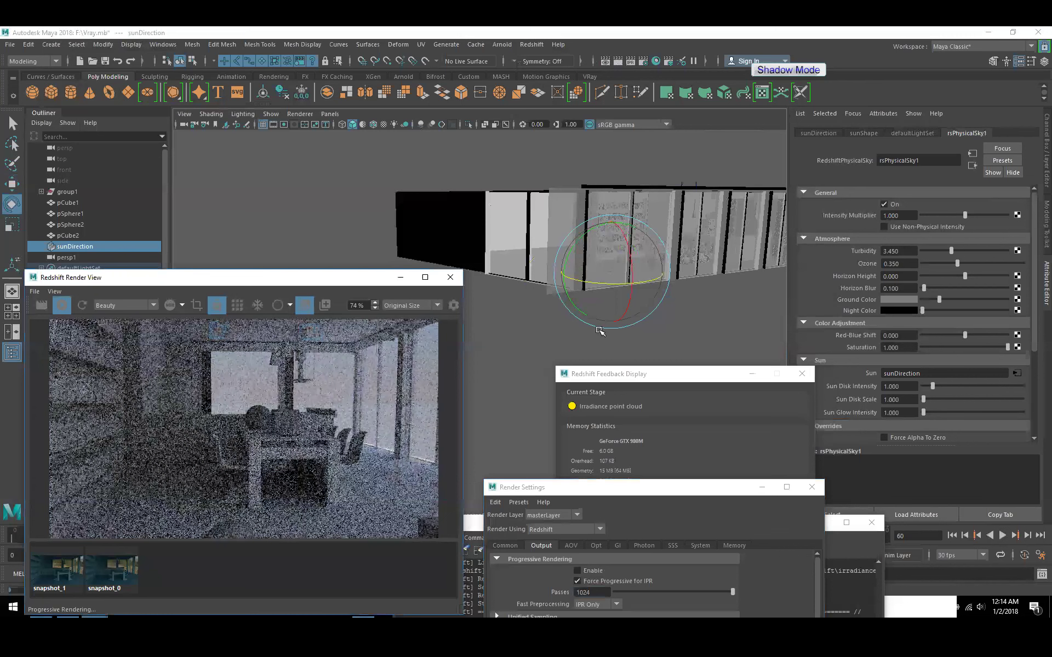
left_click_drag(951, 251, 974, 251)
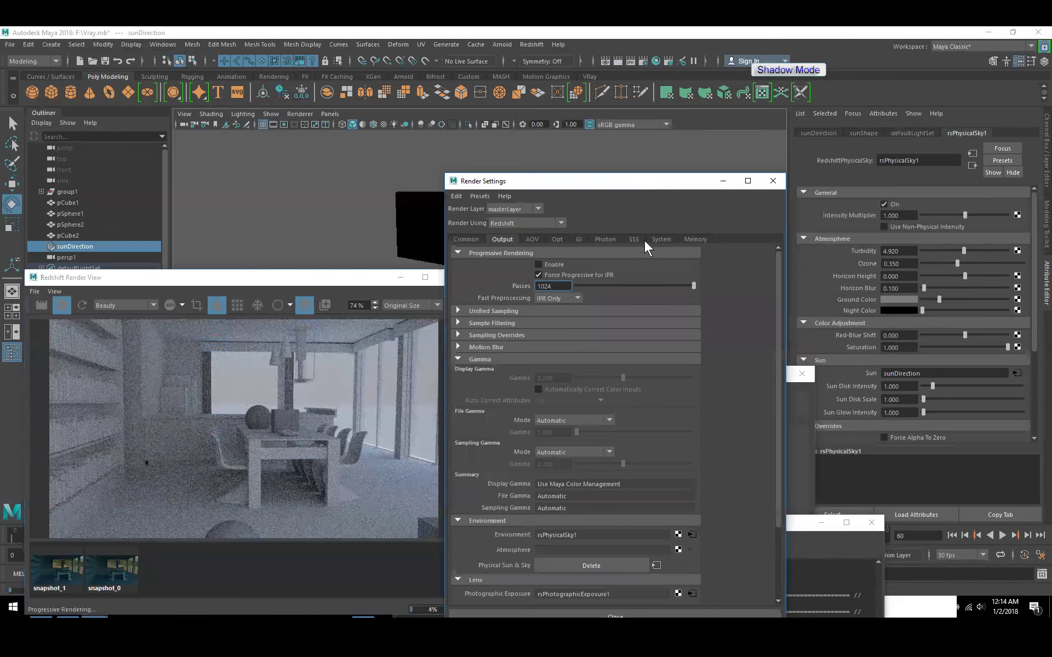
Step: Set the irradiance caching mode to Rebuild (don't save), stop the IPR and render the full frame
left_click(579, 240)
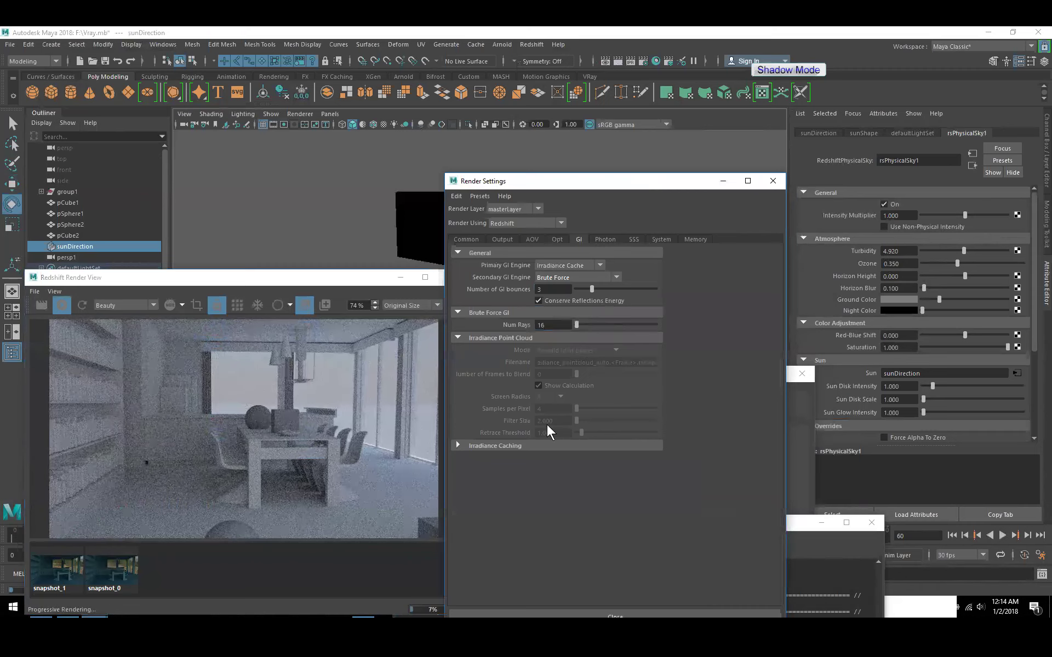
left_click(524, 448)
left_click(558, 458)
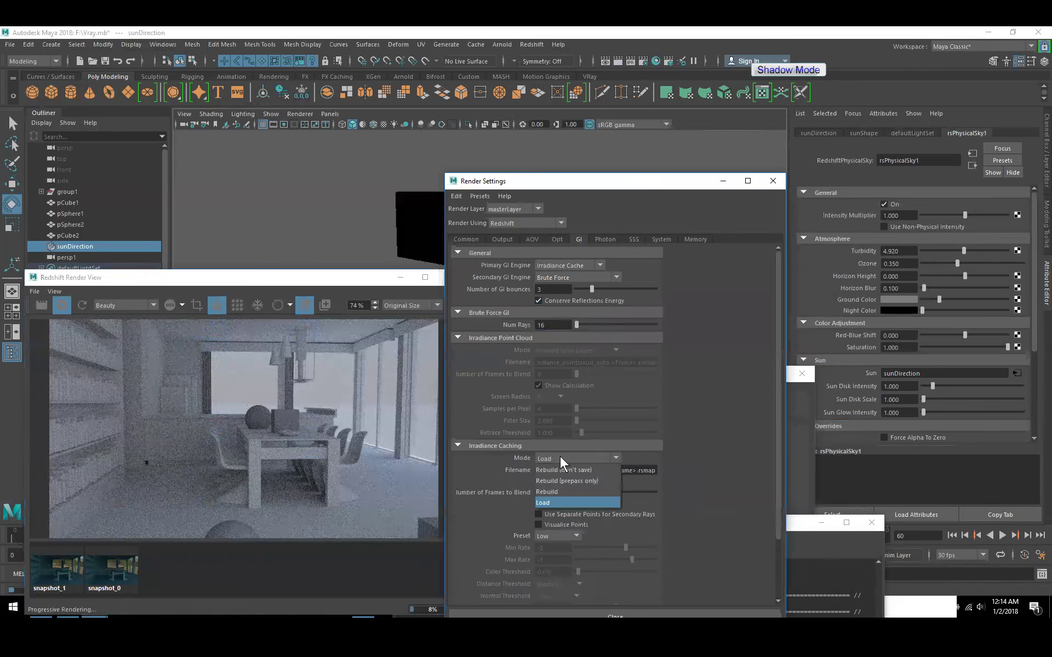
left_click(562, 471)
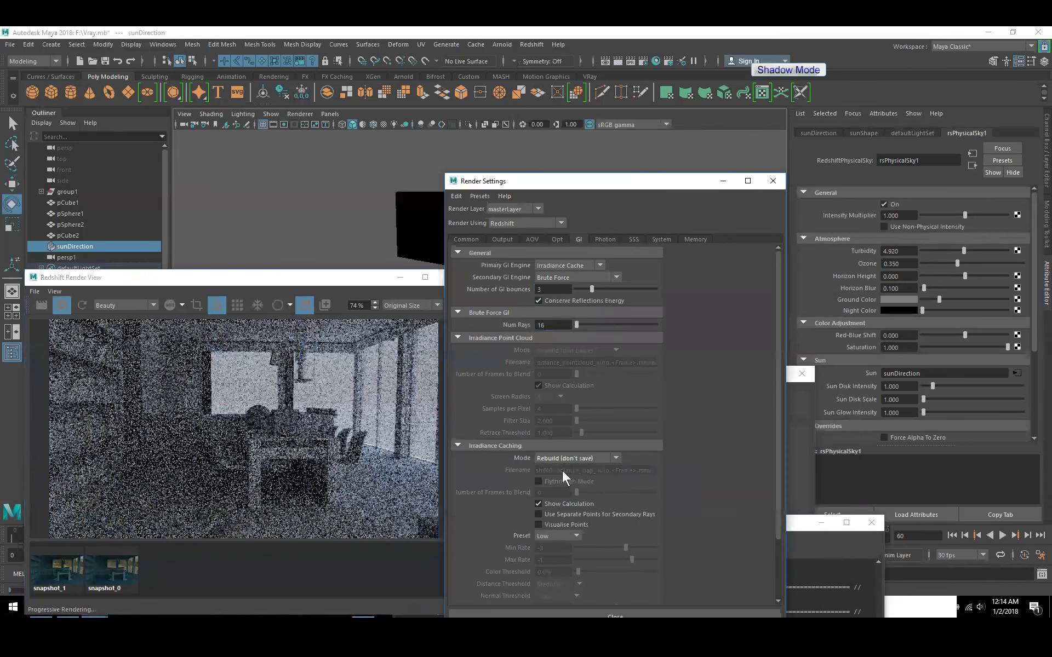
left_click(41, 307)
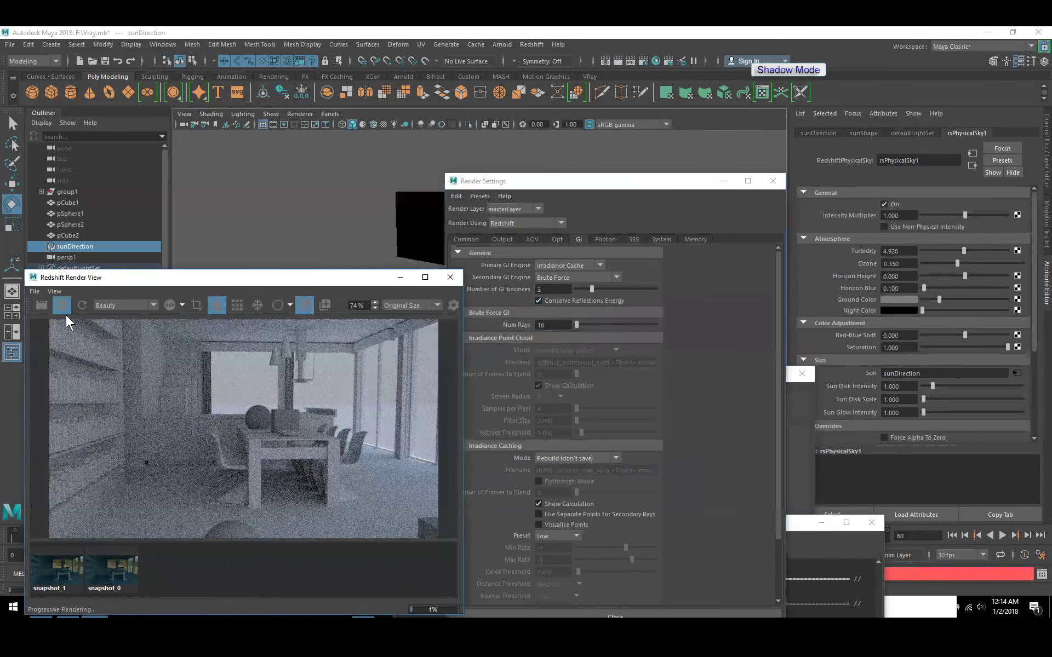
left_click(62, 308)
left_click(36, 305)
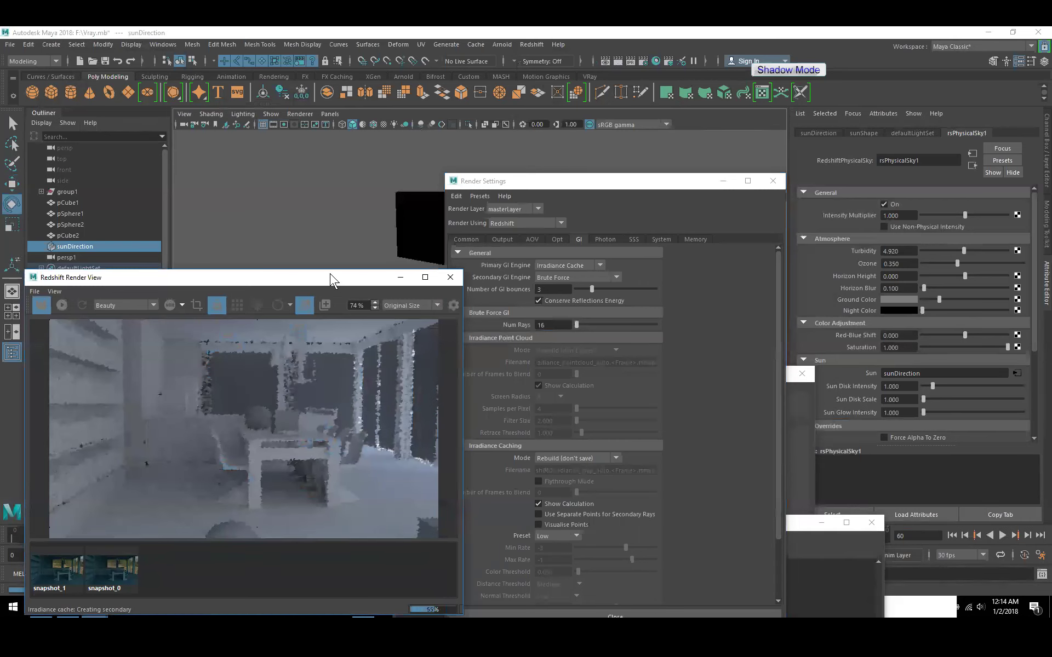
Step: Rearrange the floating windows, enlarge the Render View and zoom in to examine the interior render
left_click_drag(331, 274, 403, 179)
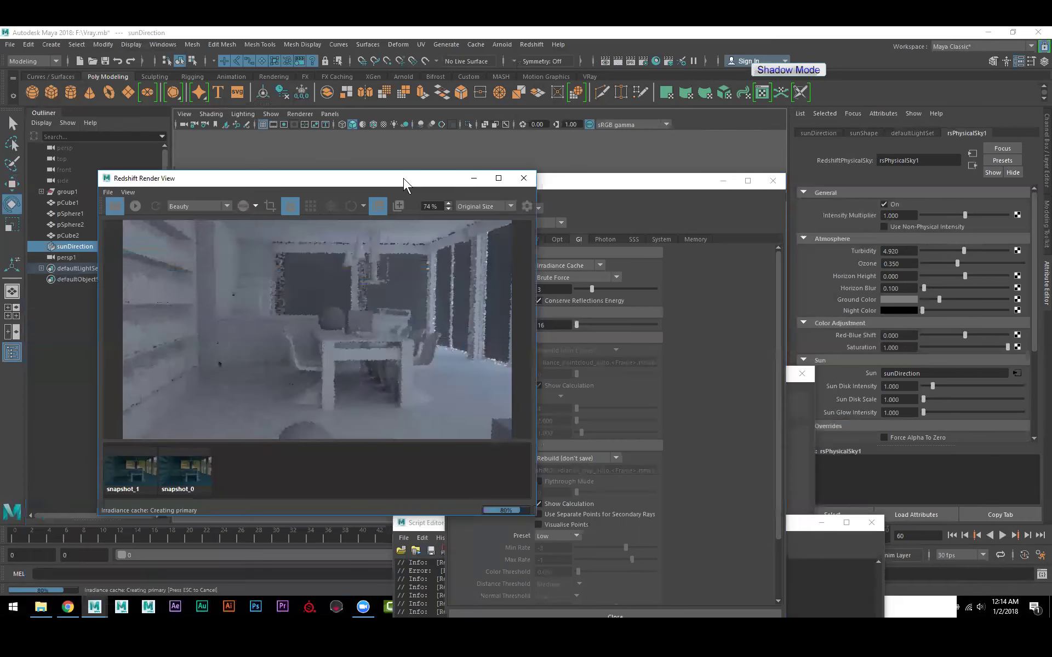
left_click(578, 183)
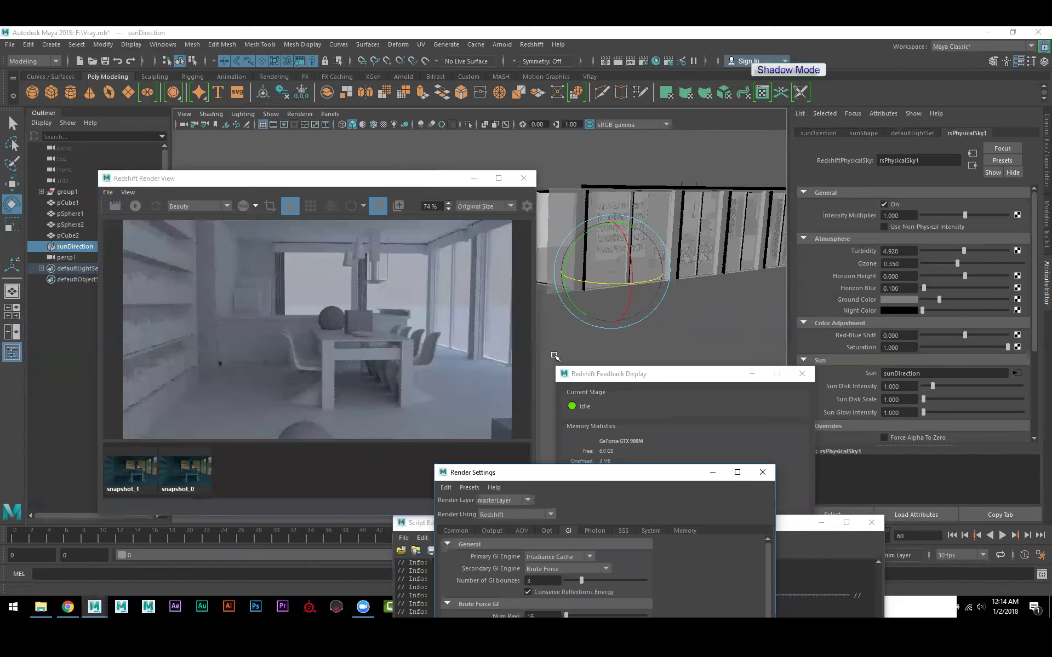
left_click(792, 524)
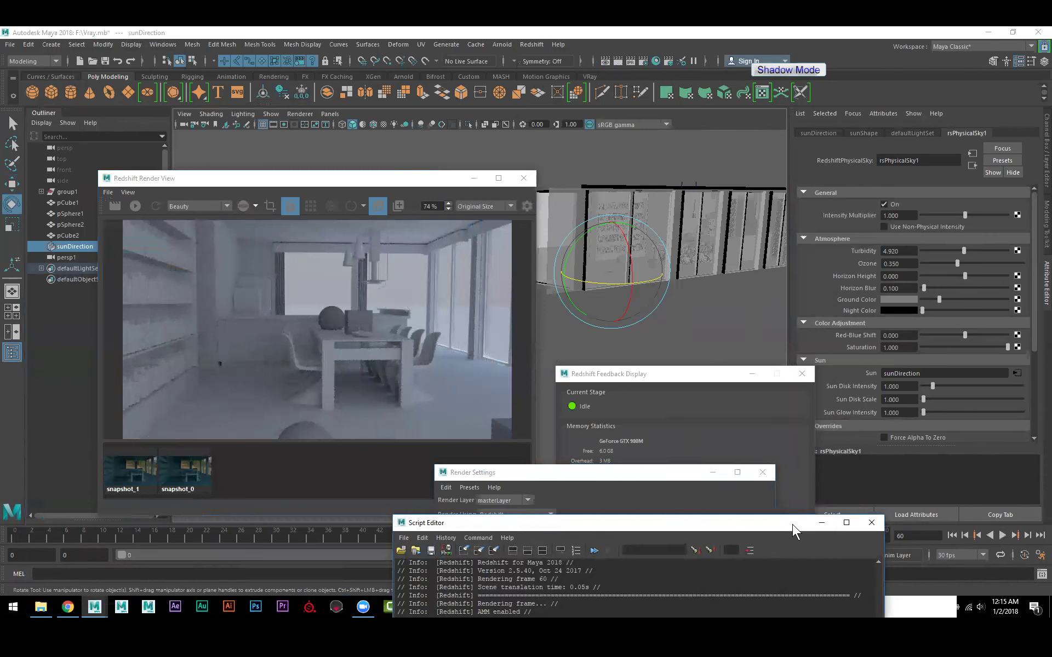
left_click_drag(792, 524, 759, 535)
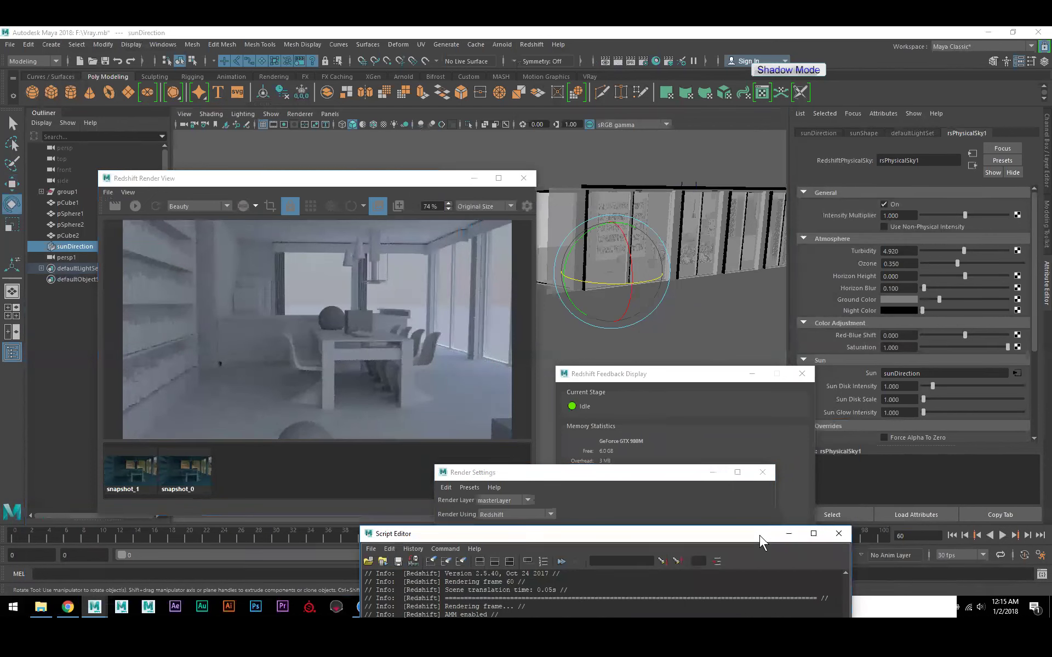
left_click(537, 170)
left_click_drag(536, 170, 669, 59)
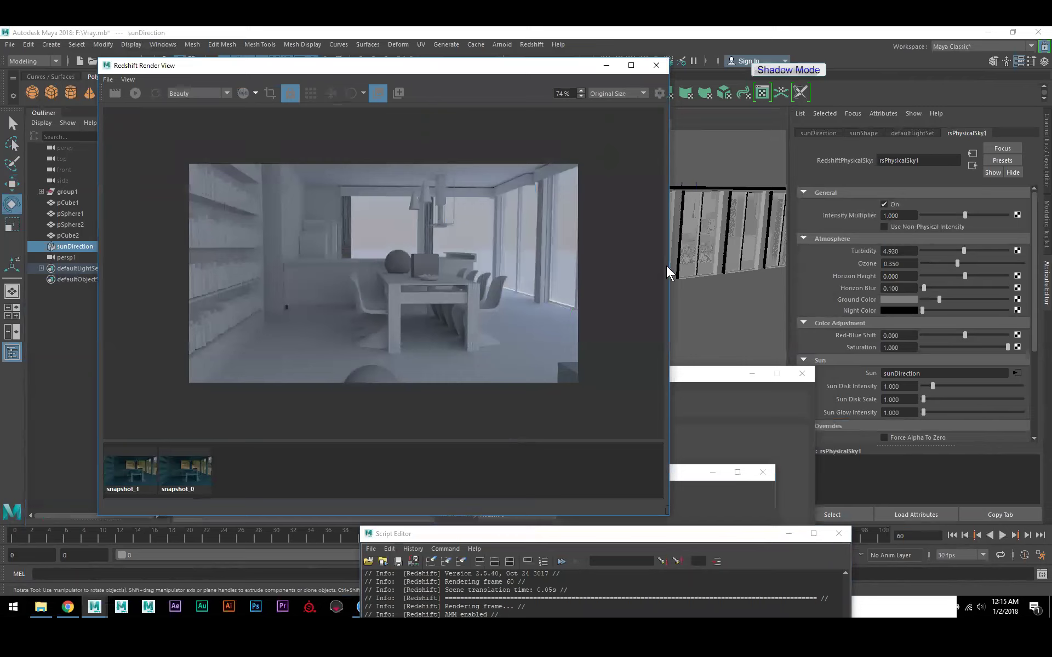
scroll(624, 275, "up", 3)
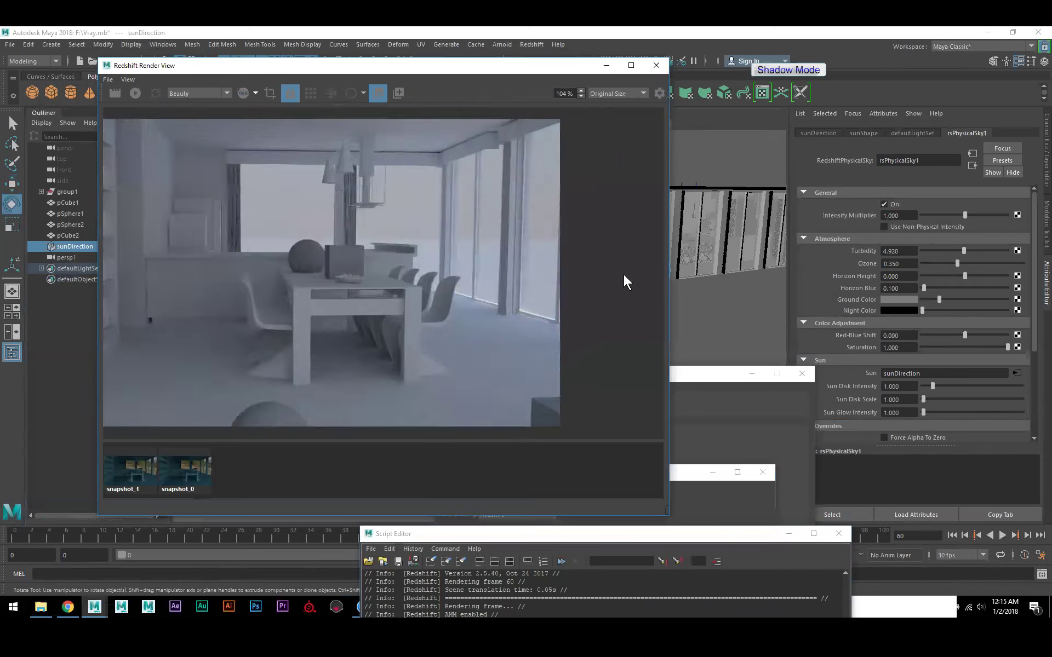
left_click_drag(507, 321, 608, 326)
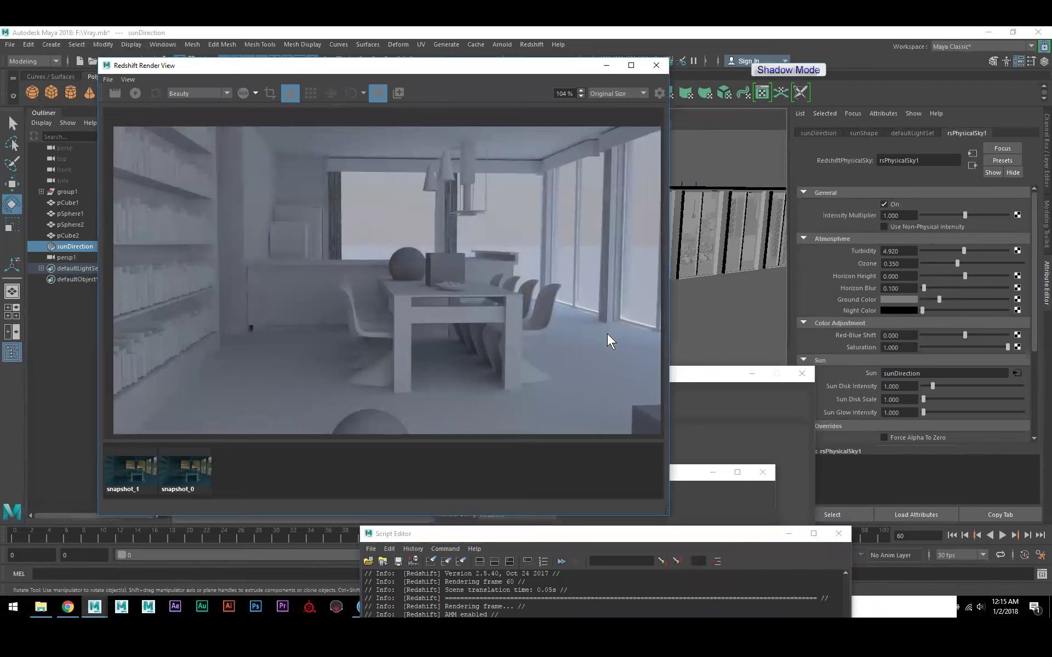
Step: With an IPR render running, set the physical sky's turbidity to 7.45 and its horizon height to 0.94
left_click_drag(964, 251, 969, 250)
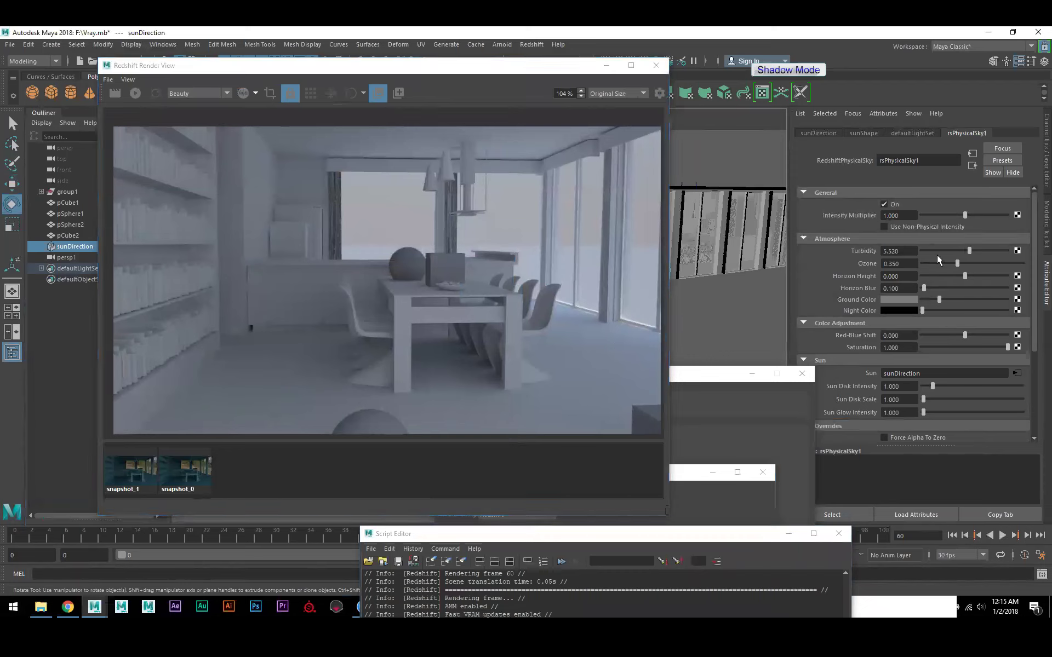
left_click(138, 94)
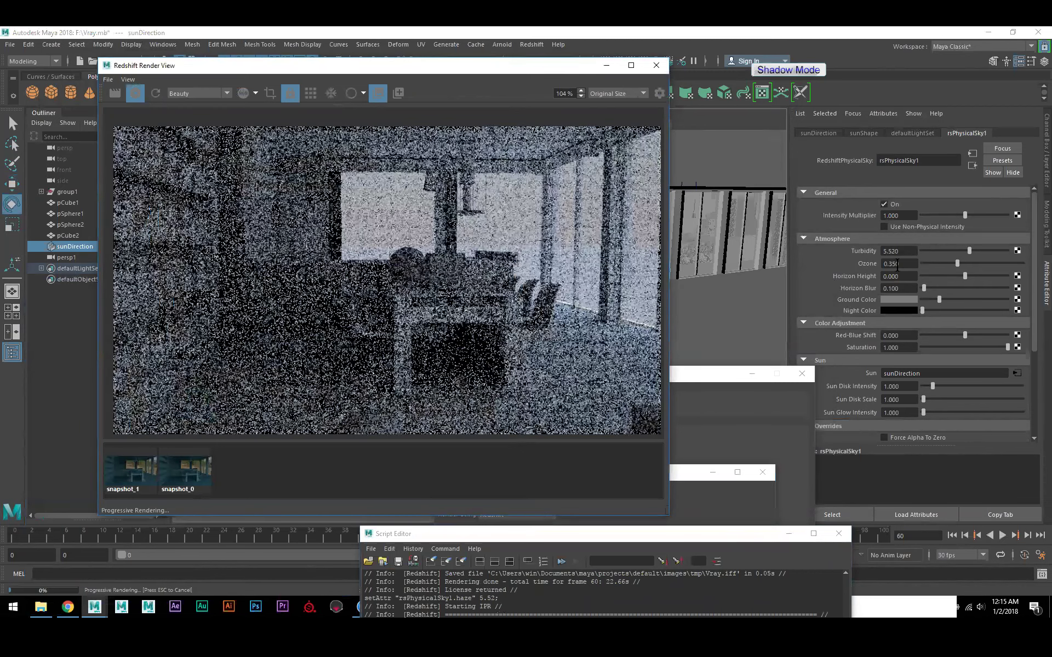
left_click_drag(944, 251, 988, 251)
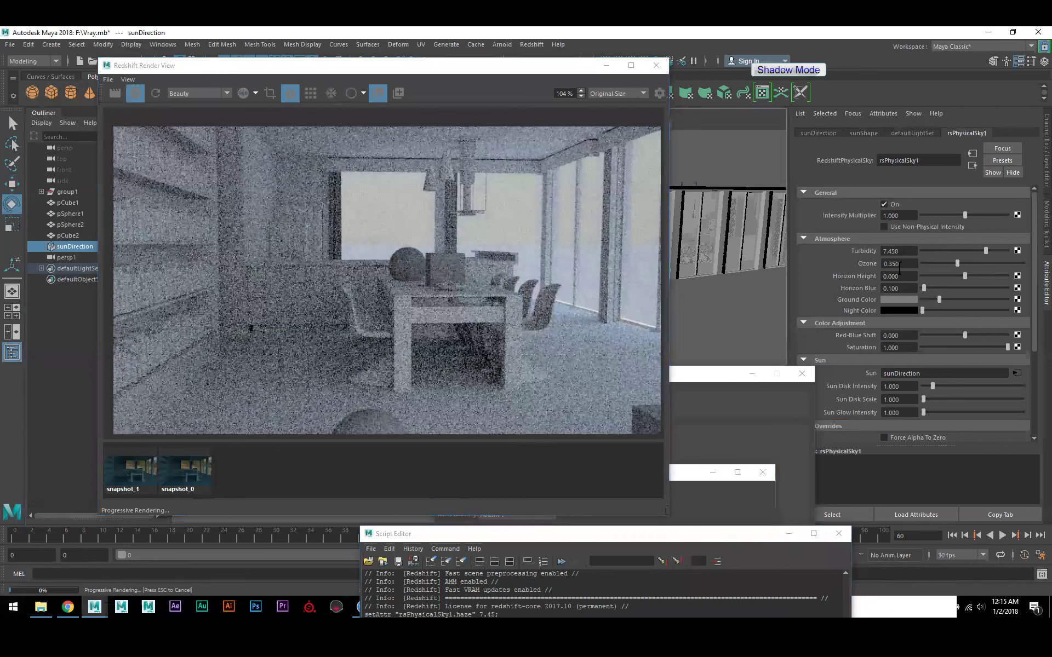
left_click_drag(893, 277, 975, 273, "ctrl")
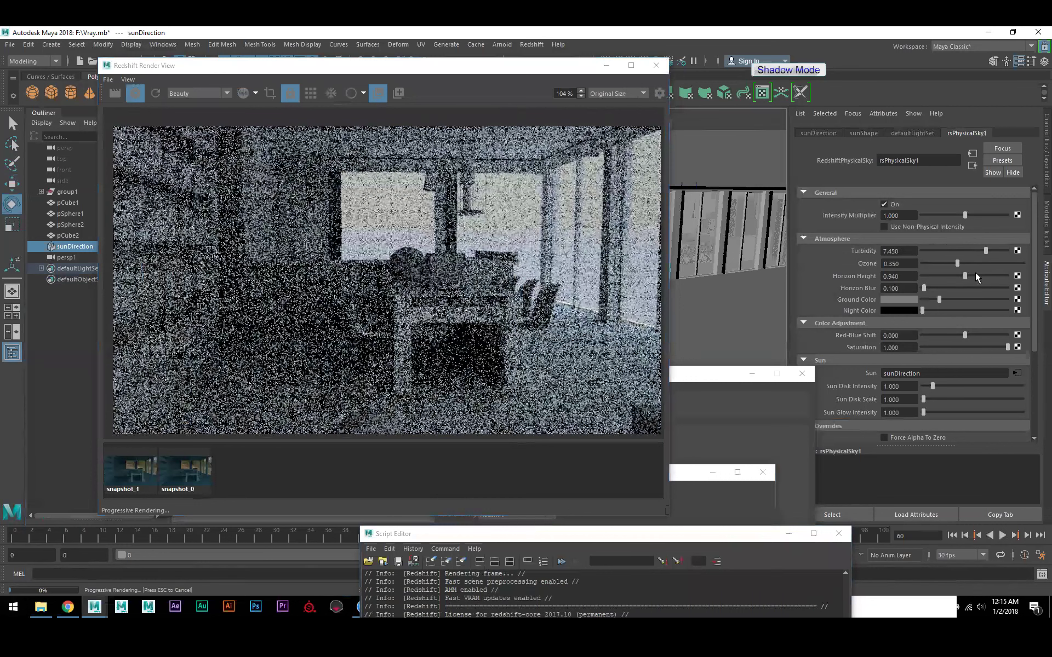
Step: Adjust the physical sky to turbidity 5.66, ozone 0, horizon height -16.76, horizon blur 1.25 and red-blue shift -10
mouse_move(889, 276)
left_mouse_down("ctrl")
mouse_move(973, 275)
mouse_move(906, 275)
left_mouse_up("ctrl")
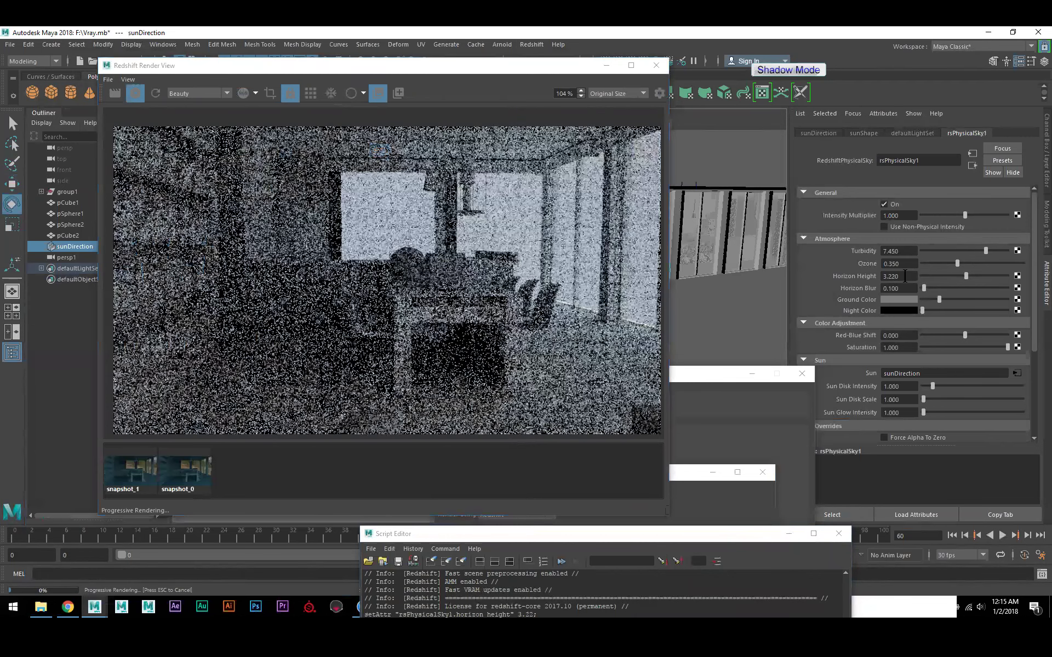
left_click_drag(904, 277, 784, 299, "ctrl")
left_click_drag(905, 279, 766, 302, "ctrl")
left_click_drag(908, 276, 768, 298, "ctrl")
left_click_drag(884, 281, 834, 305, "ctrl")
mouse_move(901, 279)
left_mouse_down("ctrl")
mouse_move(709, 305)
mouse_move(875, 290)
mouse_move(784, 290)
mouse_move(875, 294)
mouse_move(899, 276)
left_mouse_up("ctrl")
left_click_drag(864, 286, 874, 343)
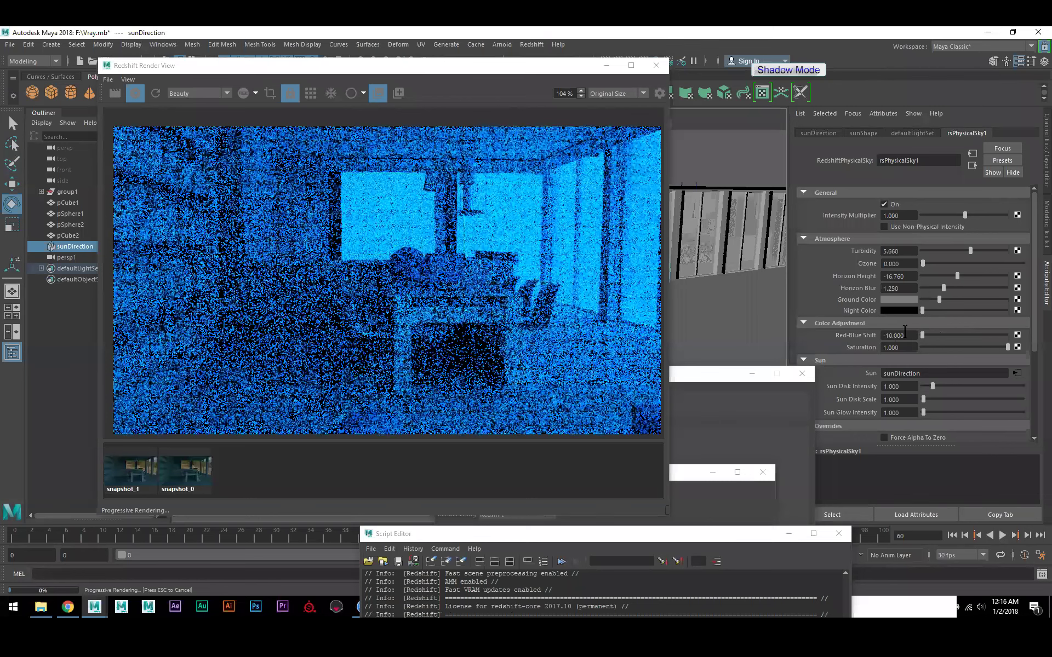
Step: Reset the red-blue shift to 0, try a saturation of 1.44 and set the saturation back to 1
left_click(905, 335)
type("0")
key("Return")
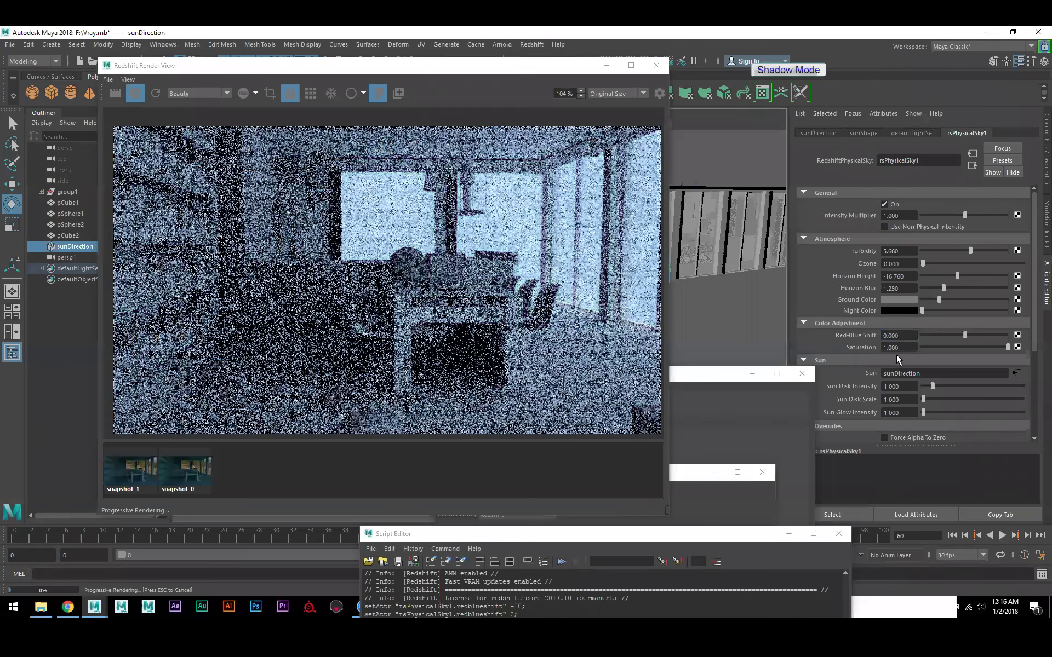
left_click_drag(899, 346, 943, 345)
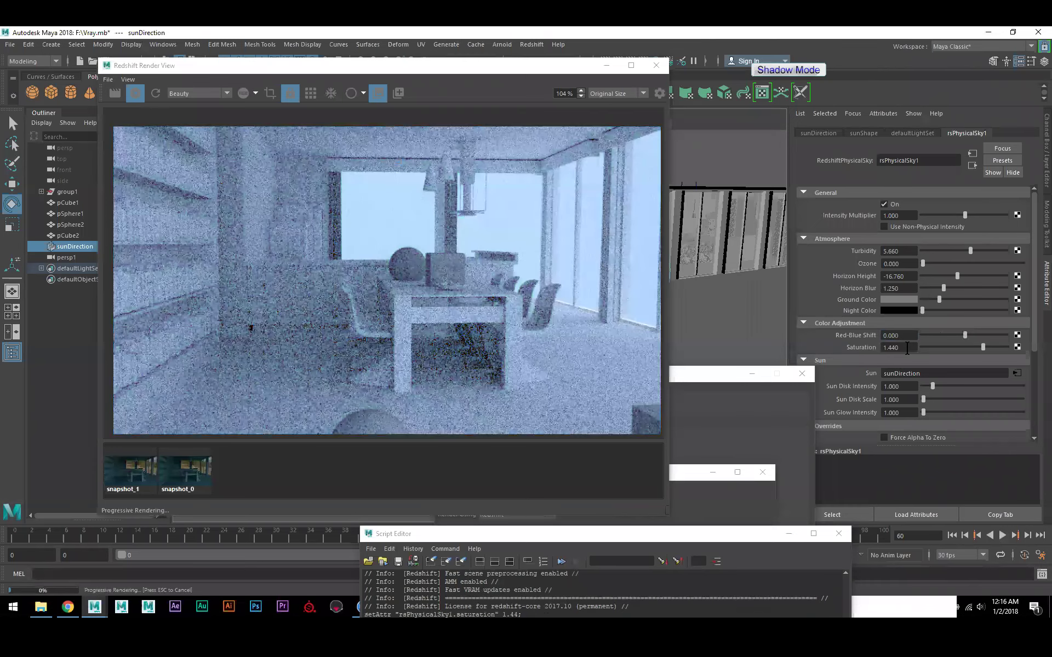
type("1")
key("Return")
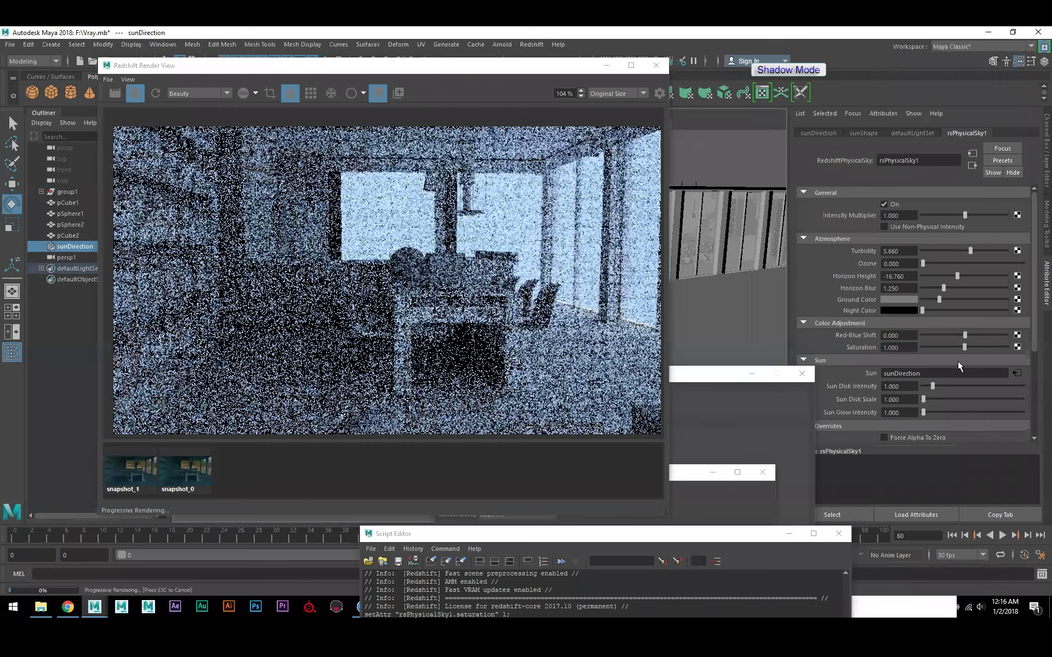
Step: Set both the turbidity and the horizon height of the physical sky to 1
scroll(964, 396, "down", 3)
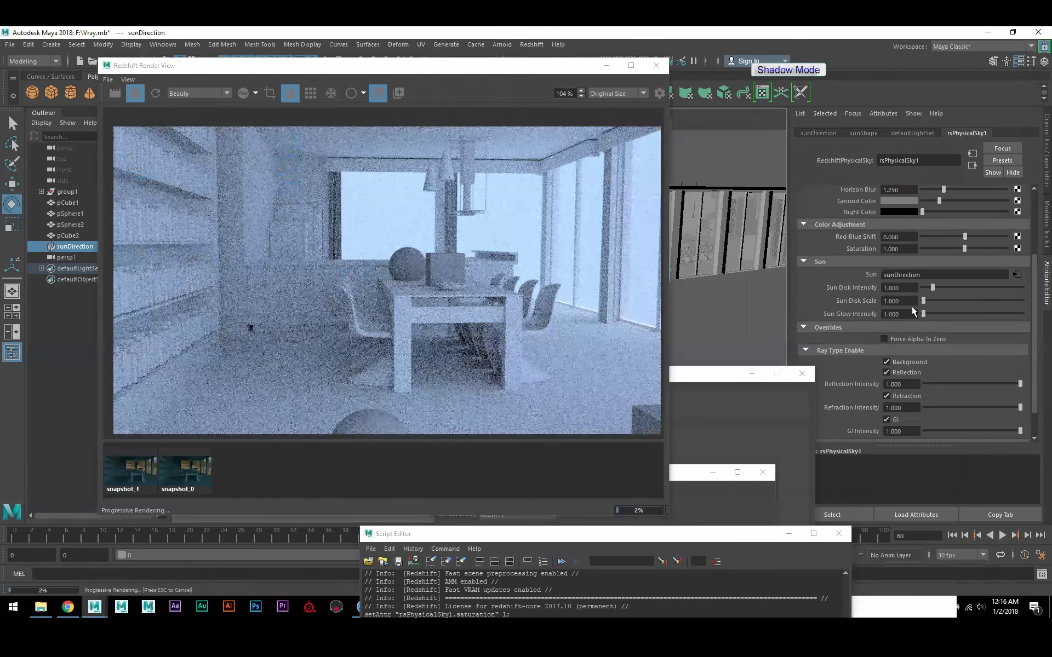
scroll(871, 251, "up", 3)
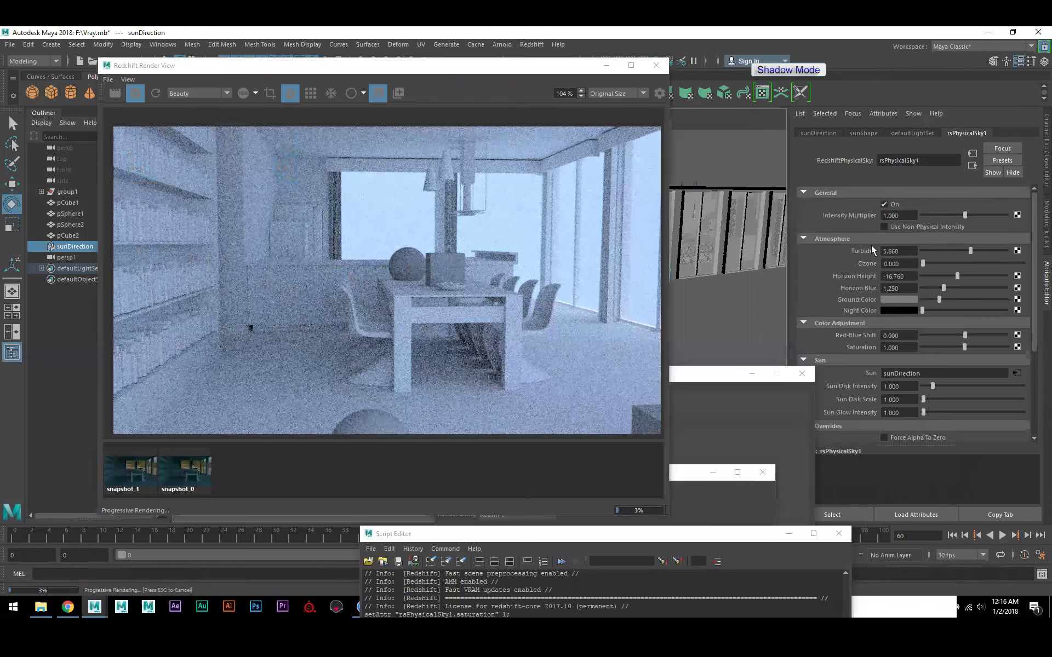
left_click(899, 251)
type("1")
key("Return")
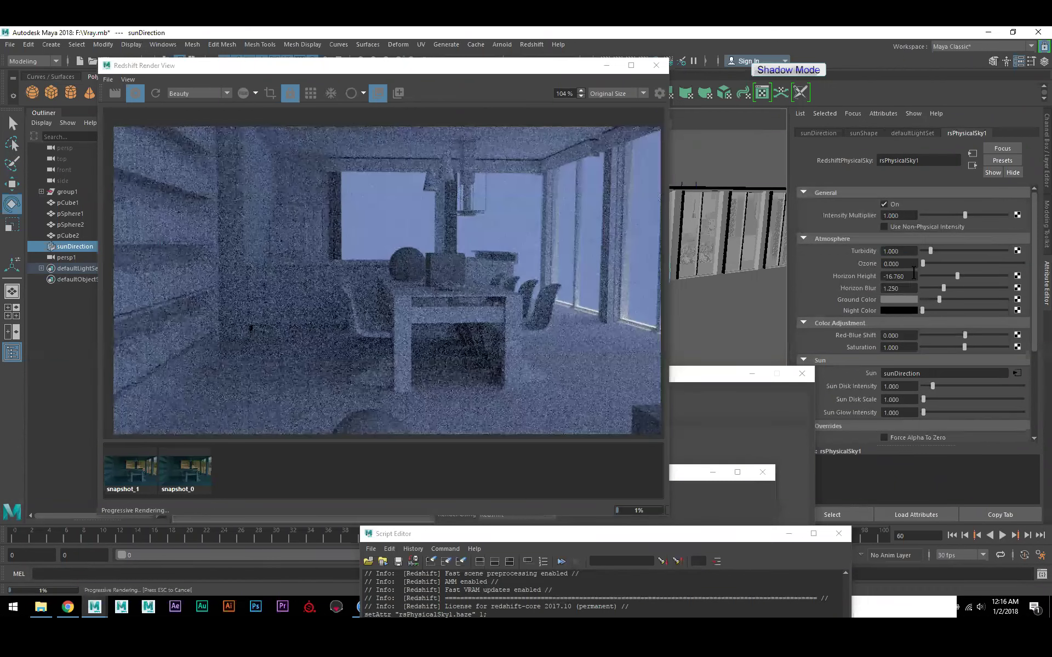
left_click(911, 275)
type("1")
key("Return")
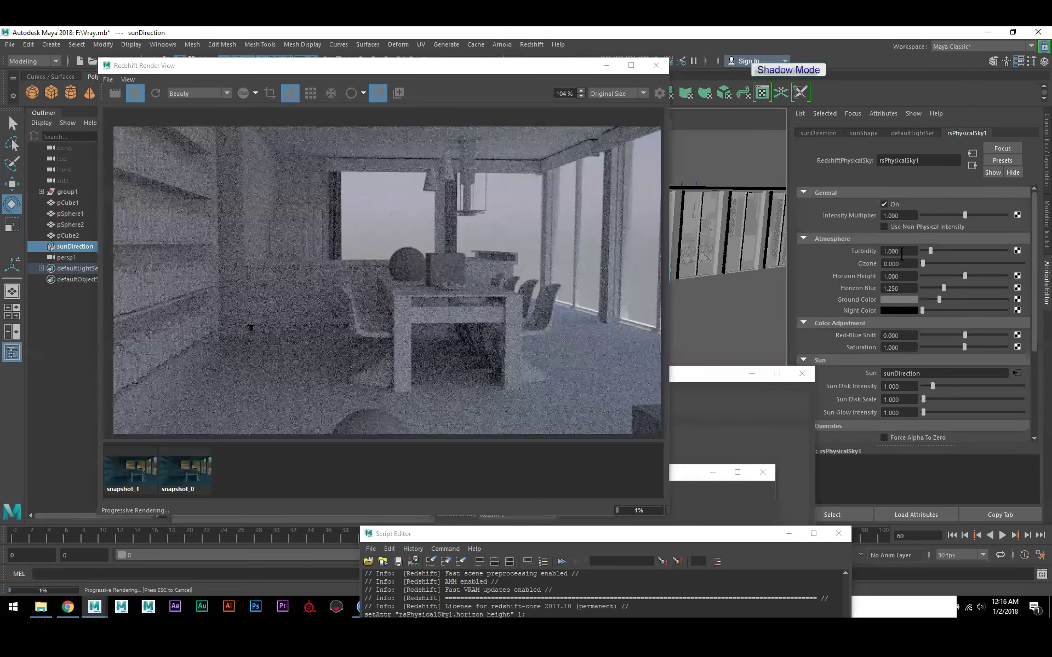
Step: Raise the sky's turbidity in stages through 2.14, 4.26 and 8.51 to 9.71 while the IPR updates
left_click_drag(930, 250, 940, 250)
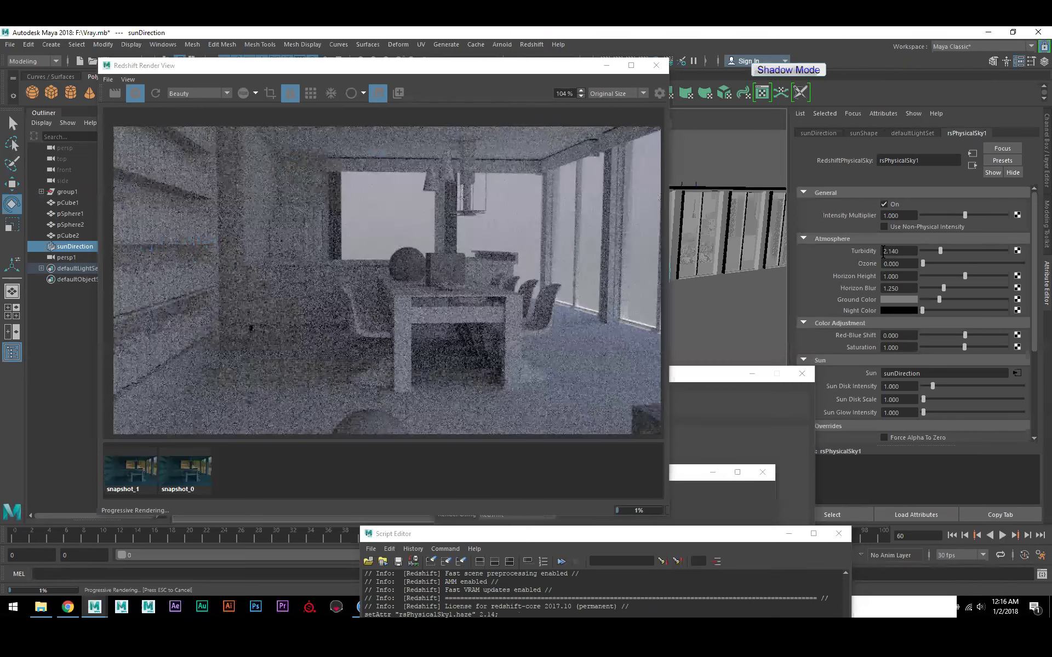
left_click_drag(940, 251, 958, 250)
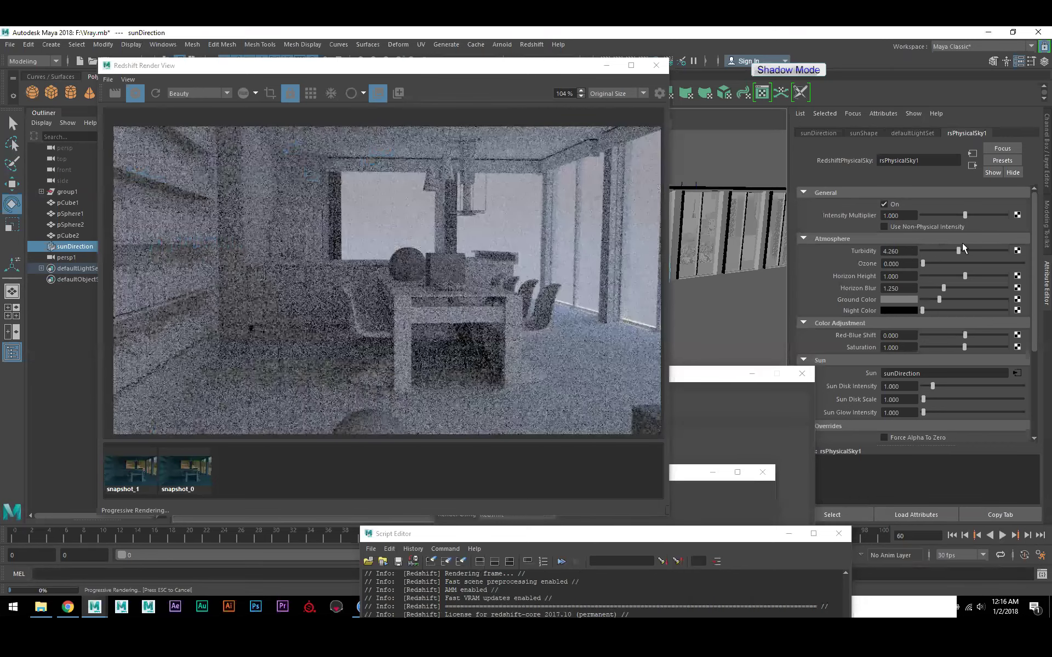
left_click_drag(959, 250, 994, 250)
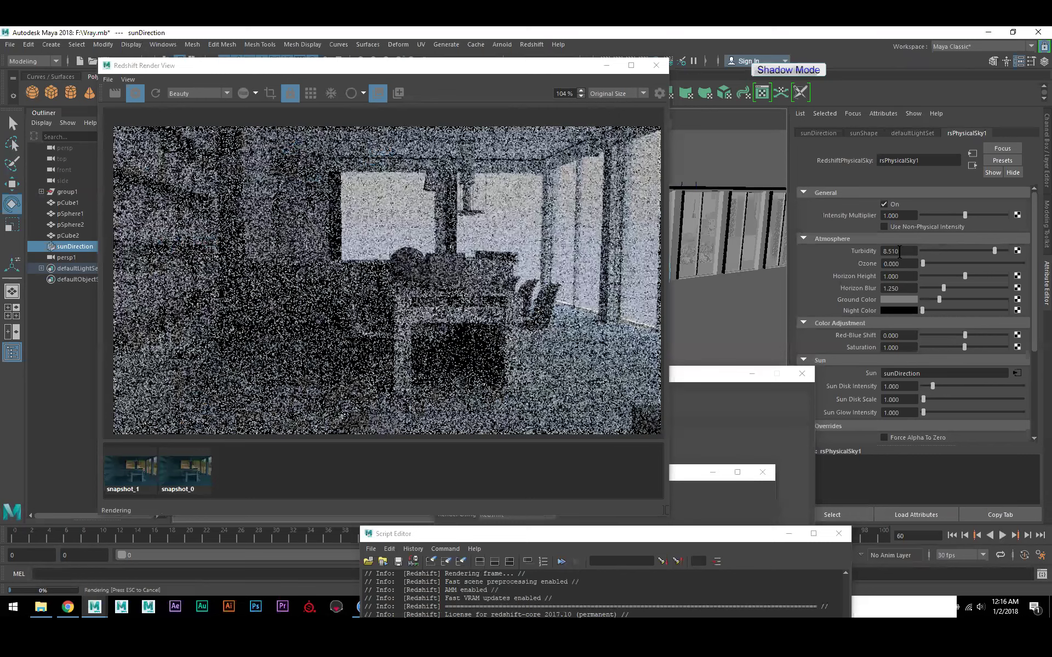
left_click_drag(892, 254, 866, 260, "ctrl")
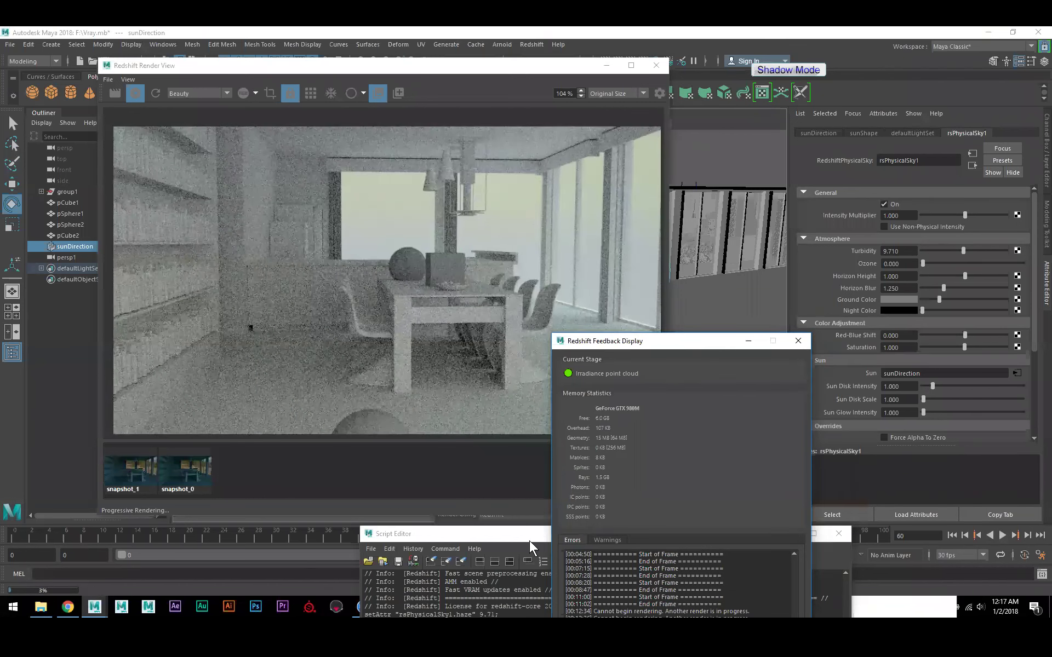
Step: Move the Script Editor window aside and bring the Redshift Render View to the front
left_click(534, 534)
left_click_drag(644, 537, 310, 381)
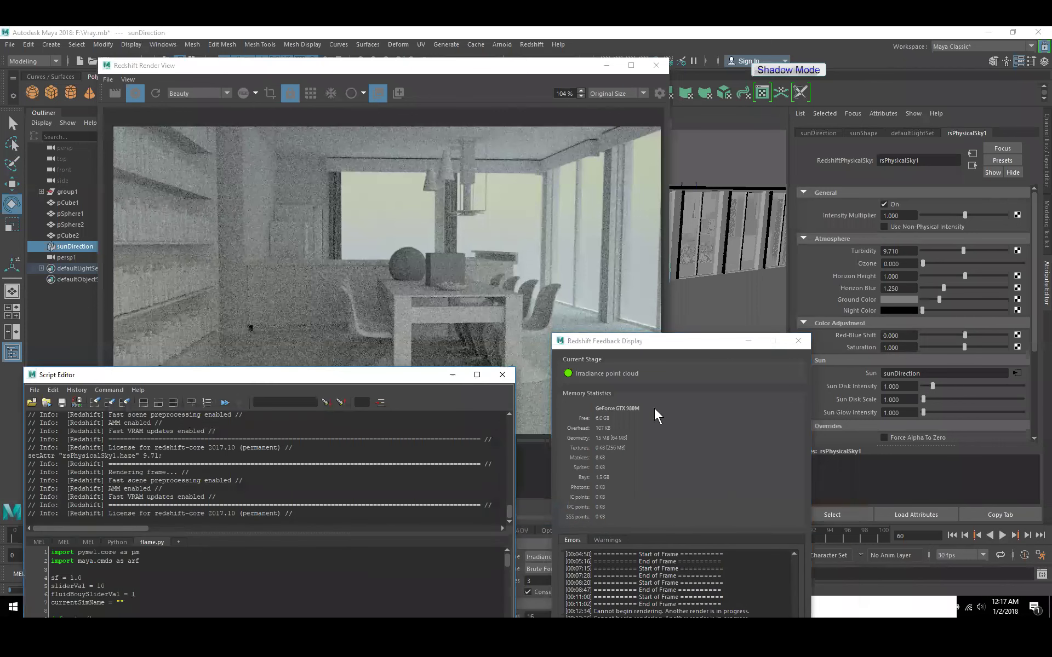
left_click(836, 605)
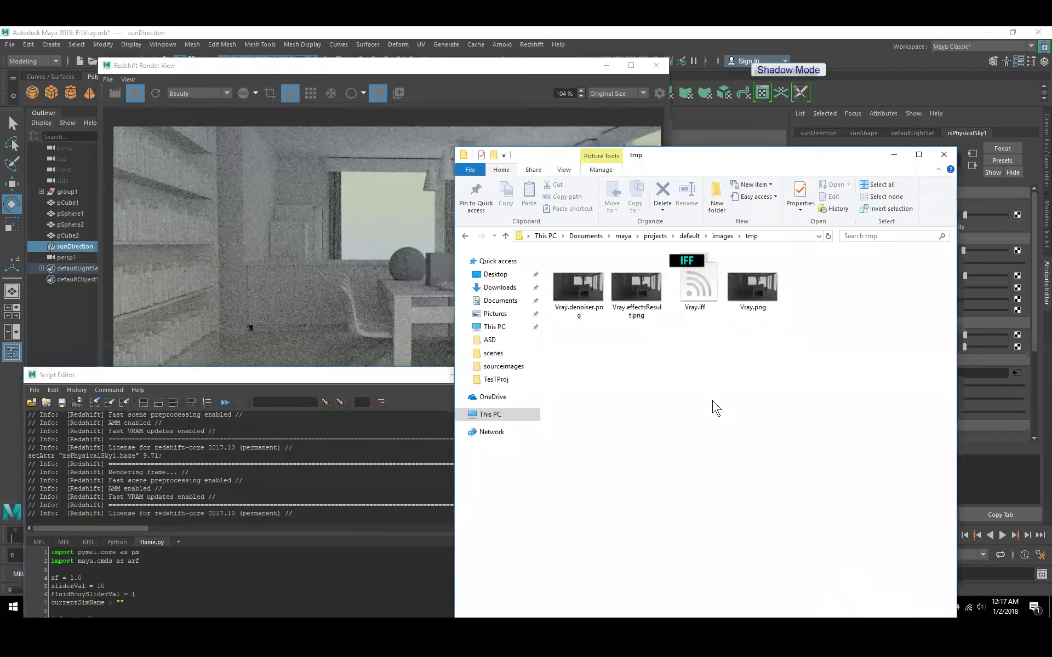
left_click(219, 66)
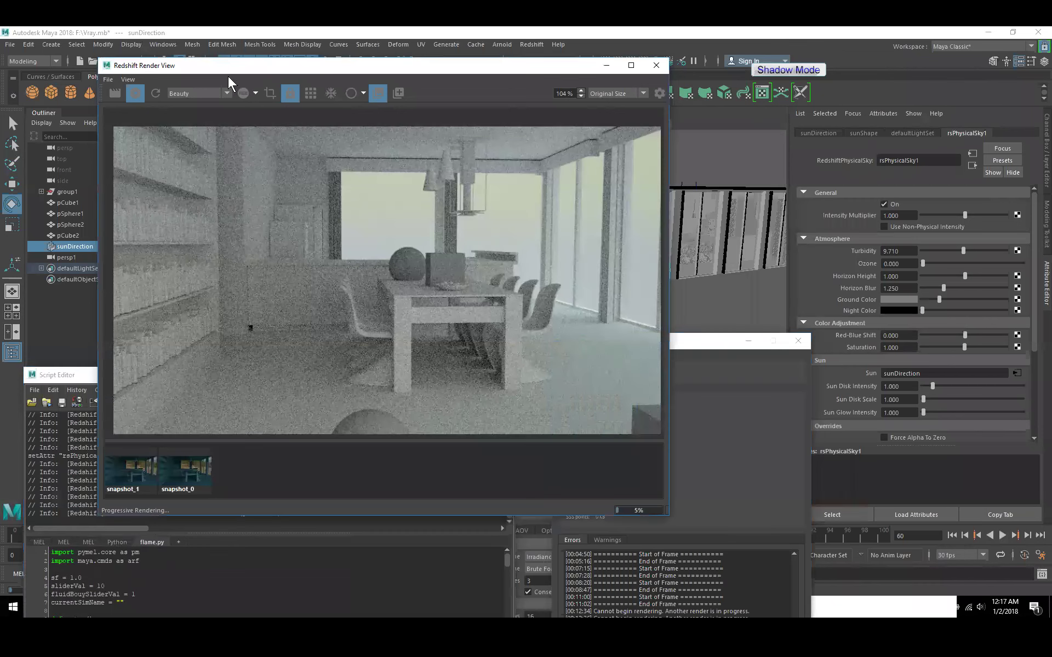
Step: View the alpha channel of the interior render and switch back to the colour image
left_click(256, 94)
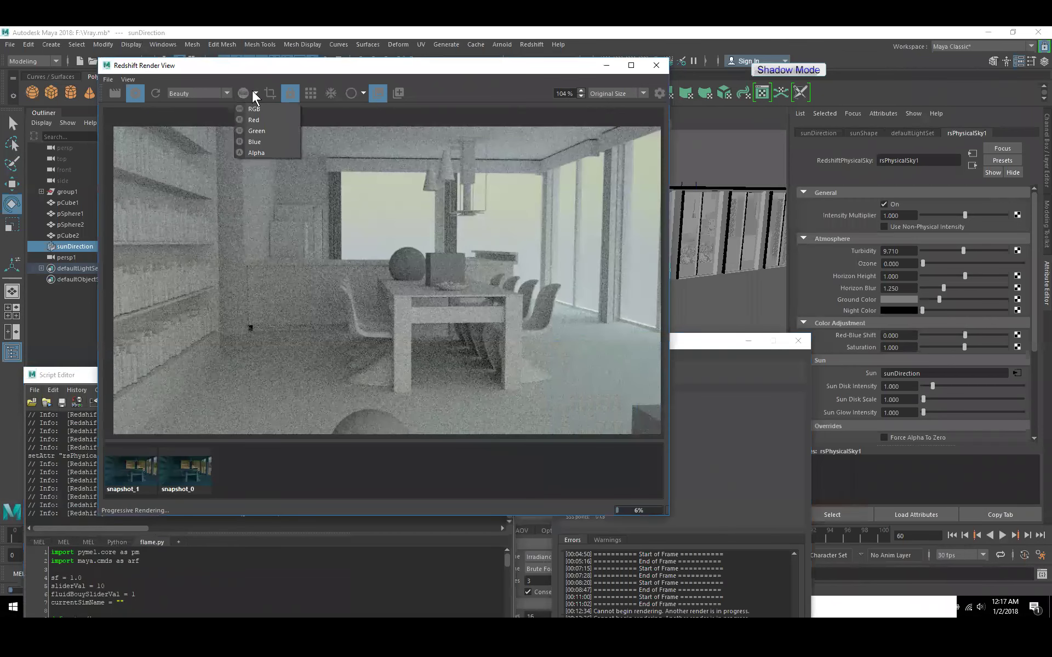
left_click(258, 154)
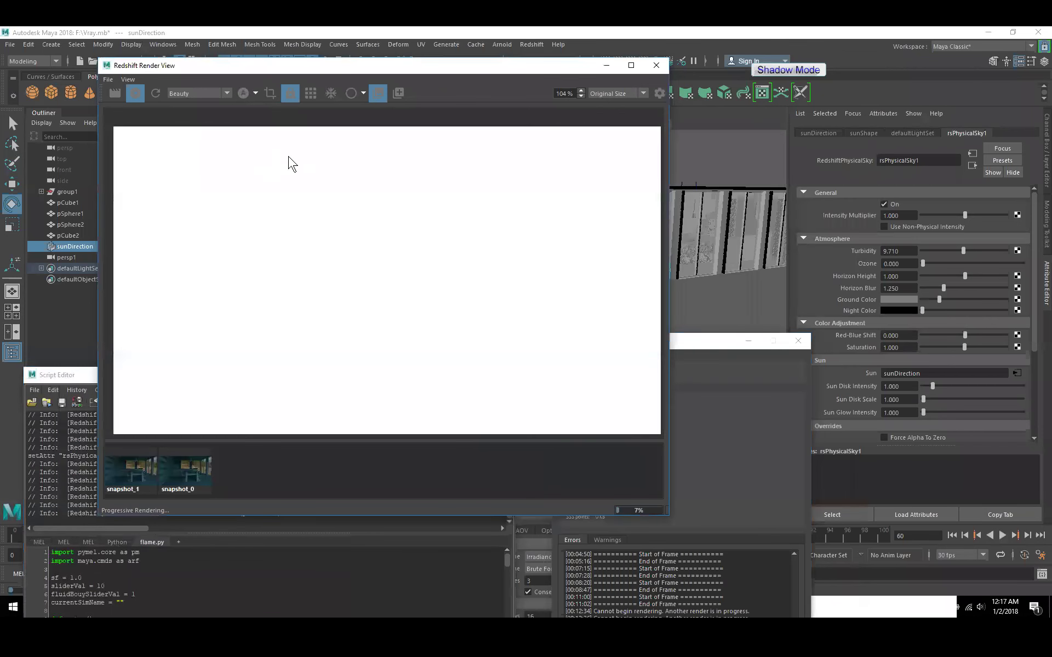
left_click(244, 94)
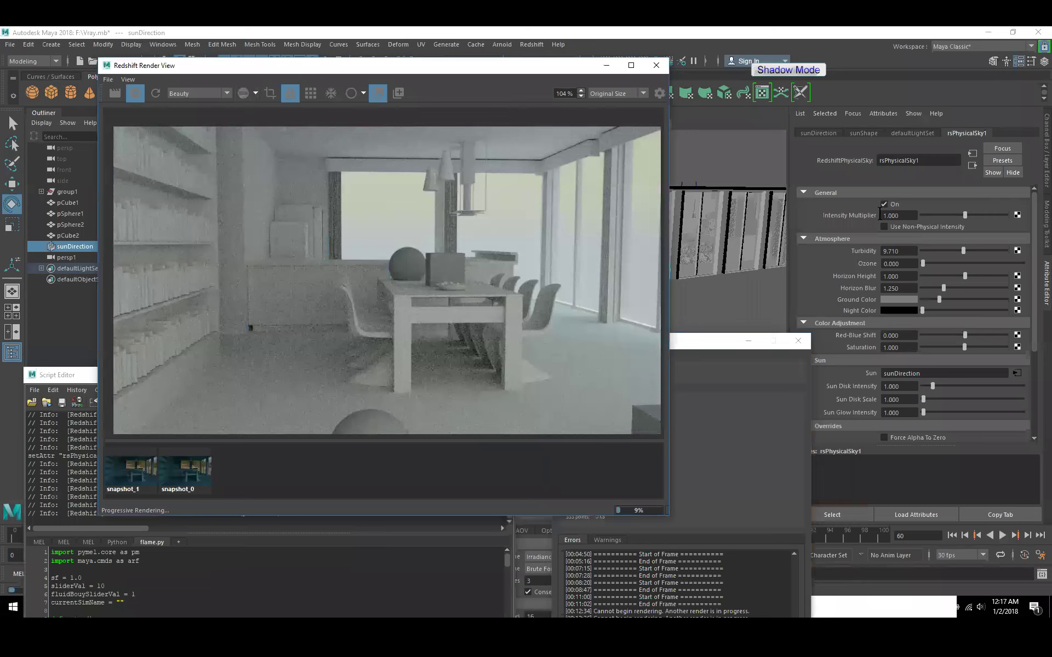
Step: Enable Force Alpha To Zero on the physical sky, check the render's alpha channel and return to the RGB display
scroll(860, 282, "down", 2)
scroll(860, 282, "down", 6)
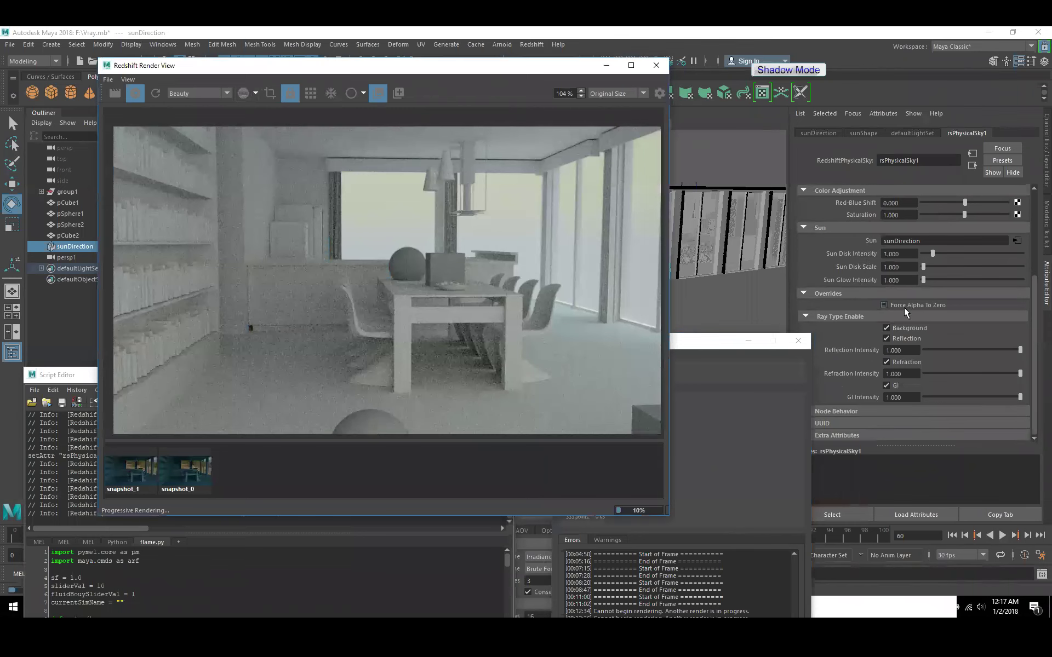
left_click(896, 306)
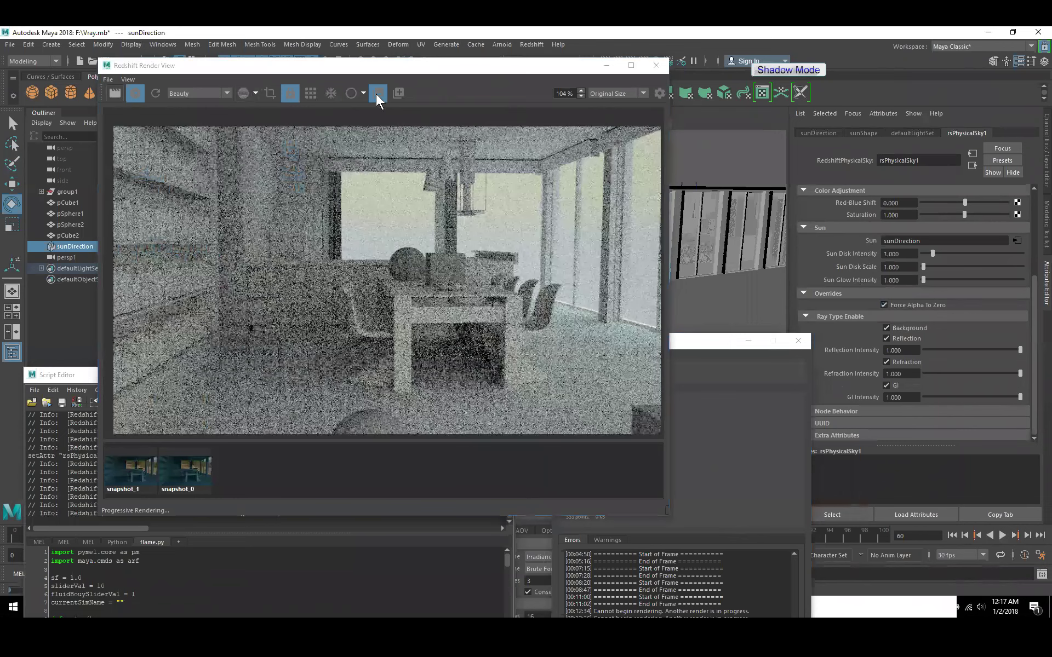
left_click(254, 93)
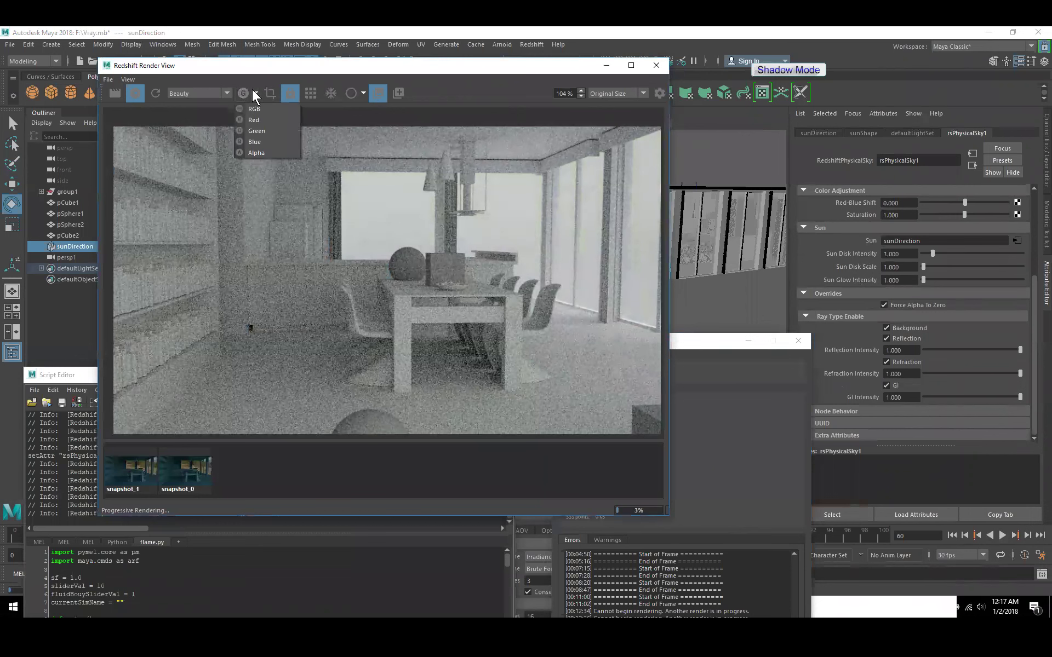
left_click(257, 153)
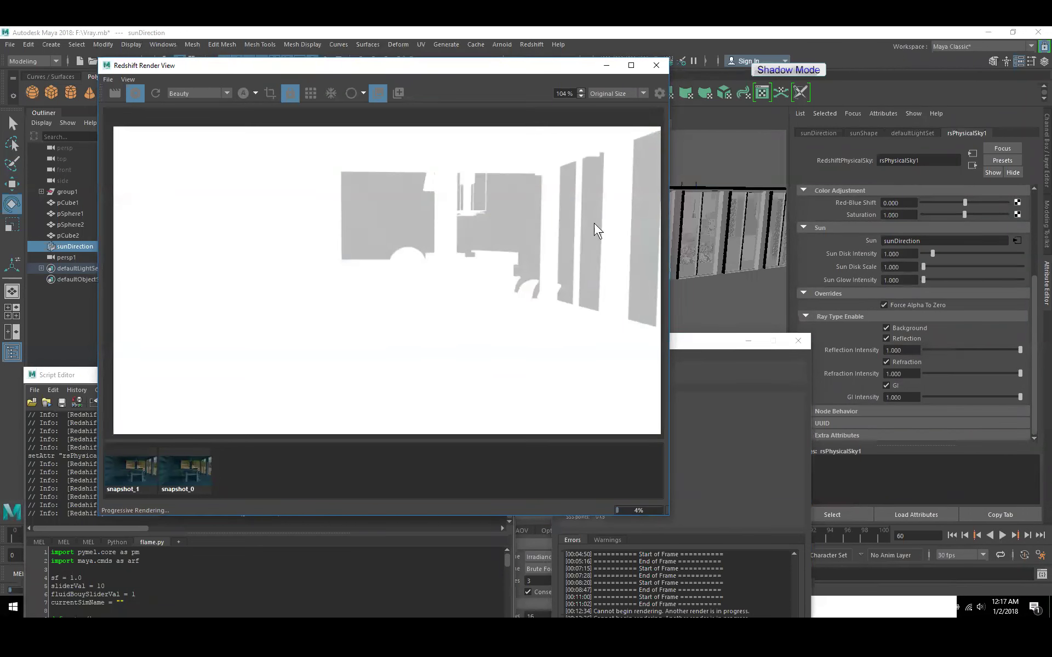
left_click(255, 94)
left_click(254, 108)
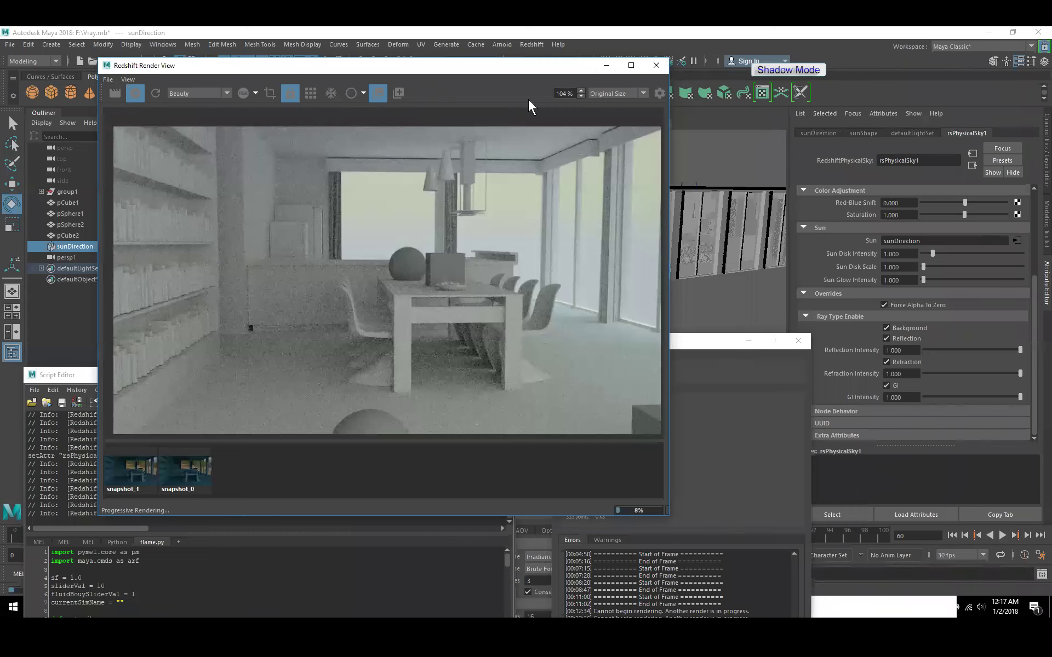
Step: Review the Output render settings and the Atmosphere shader options, moving the Render View out of the way
left_click_drag(528, 66, 471, 164)
left_click(642, 61)
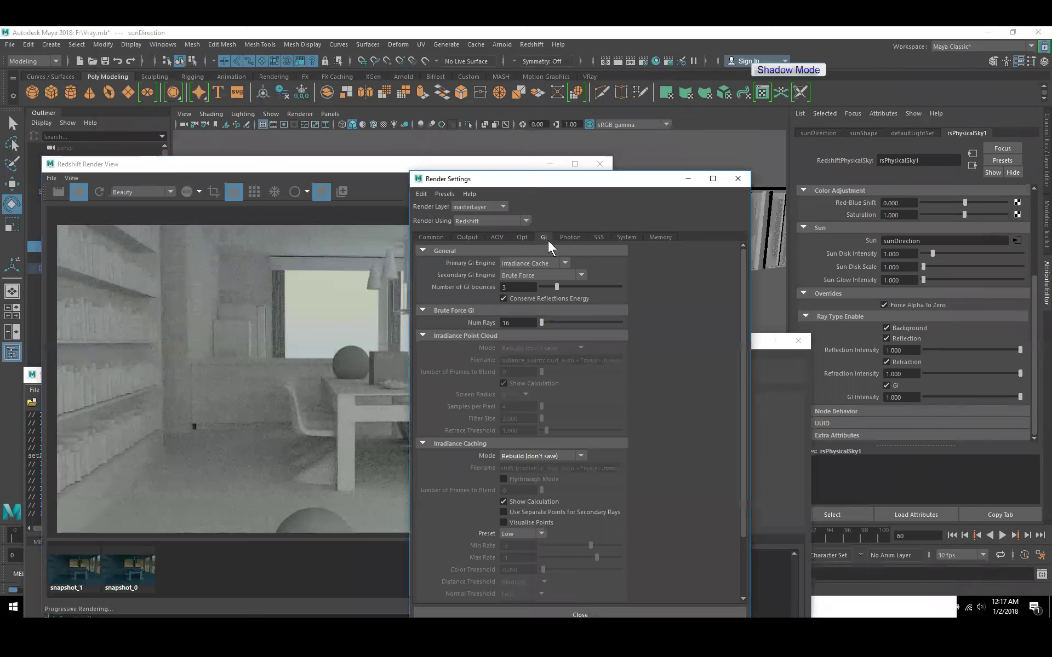
left_click(467, 237)
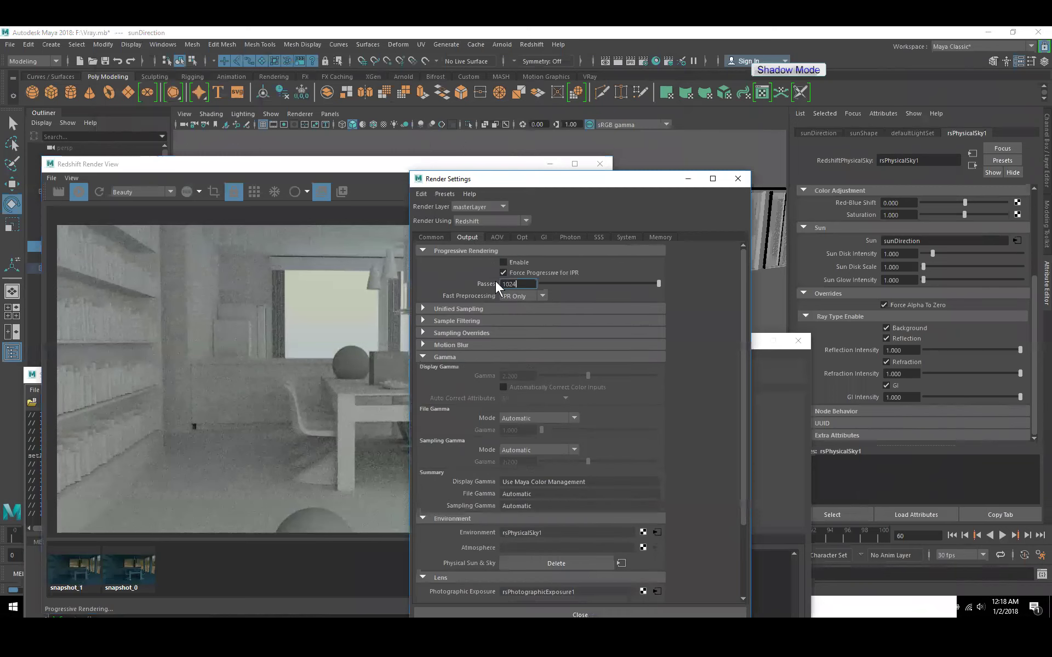
right_click(647, 548)
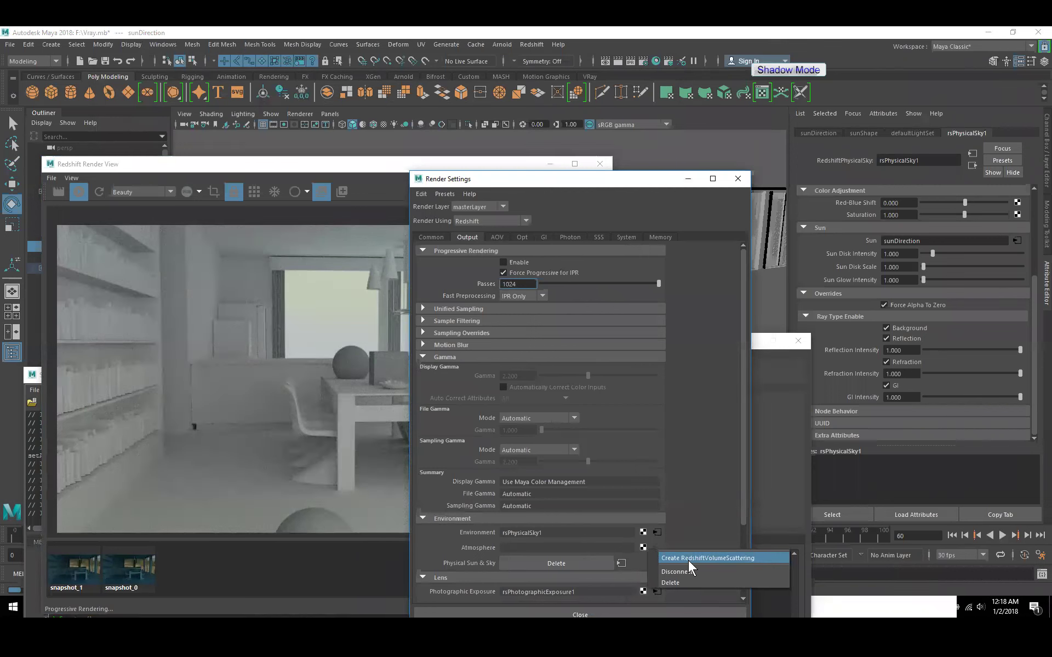
left_click(703, 498)
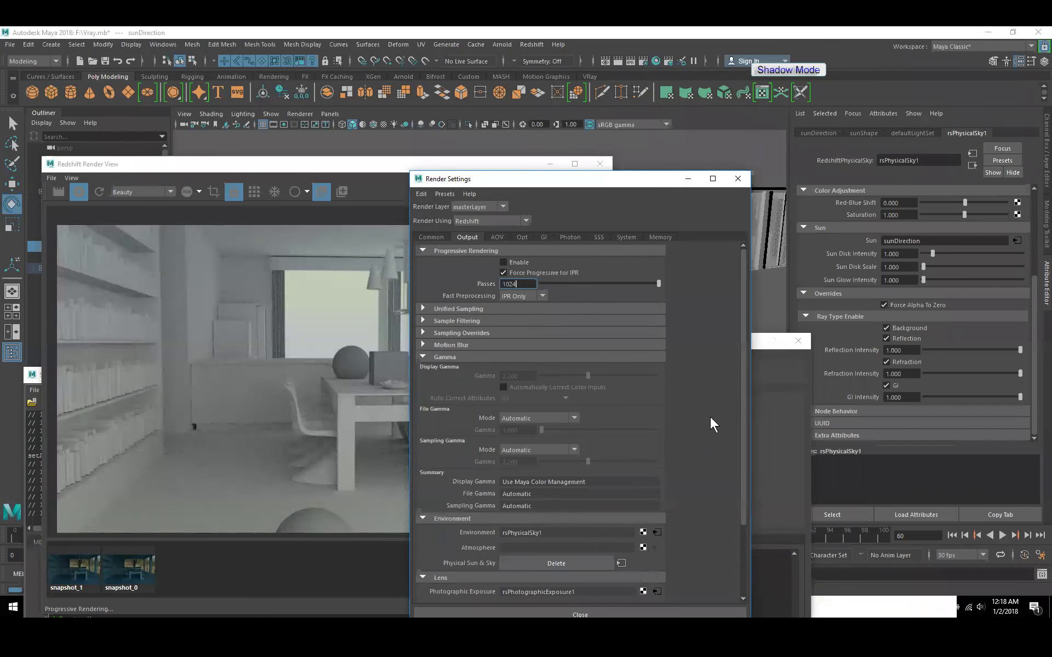
left_click(177, 163)
left_click_drag(178, 163, 187, 337)
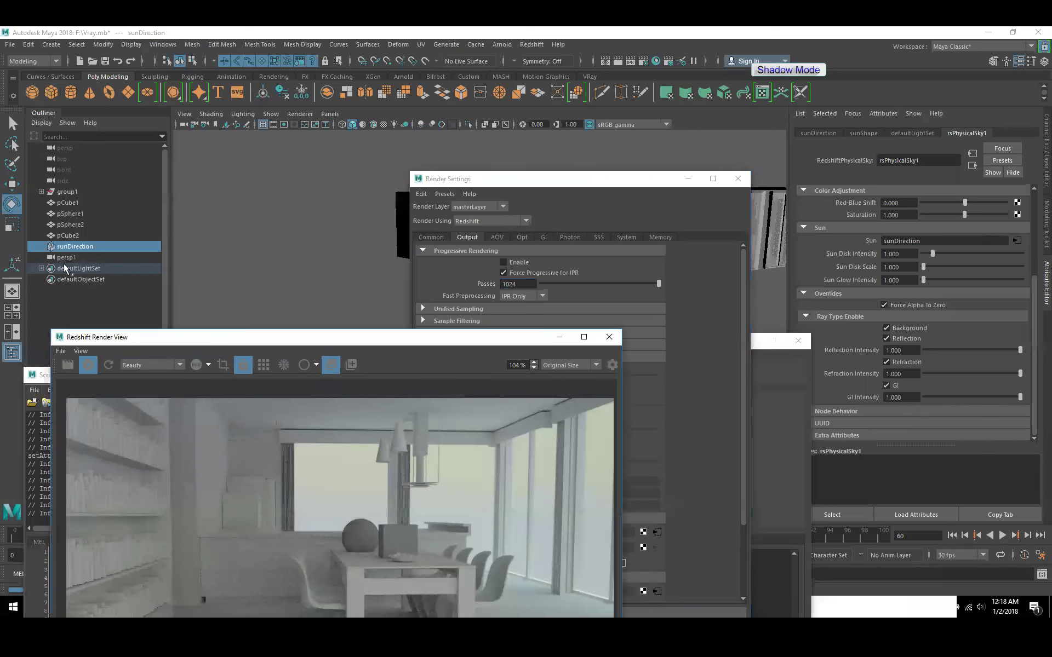
Step: Create a V-Ray Dome Light, look over its attributes and delete it from the scene
left_click(51, 45)
mouse_move(148, 105)
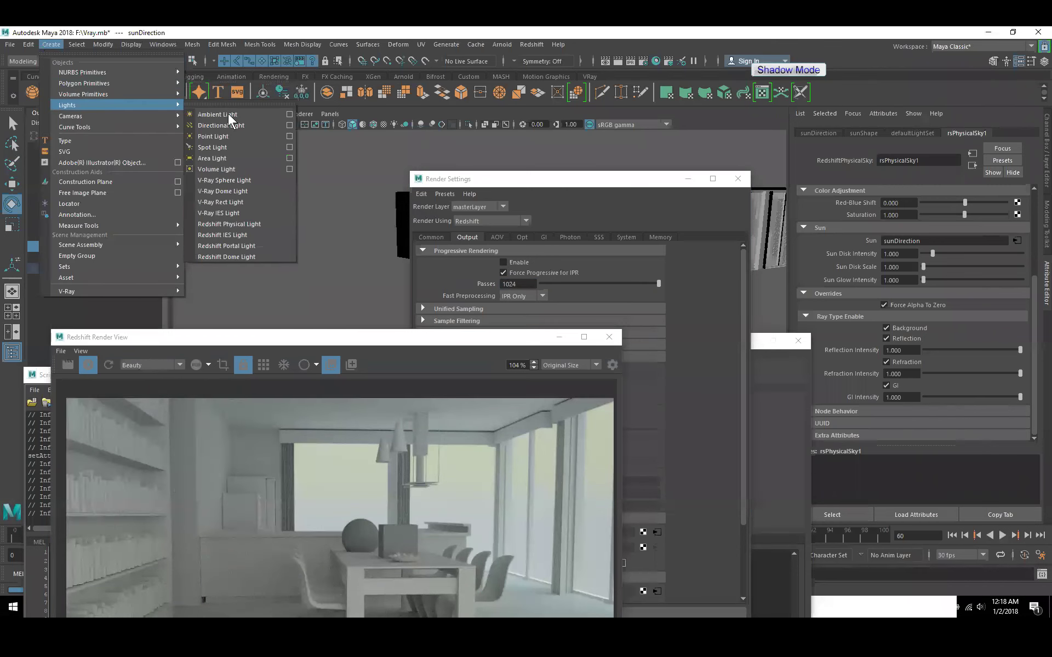
left_click(248, 192)
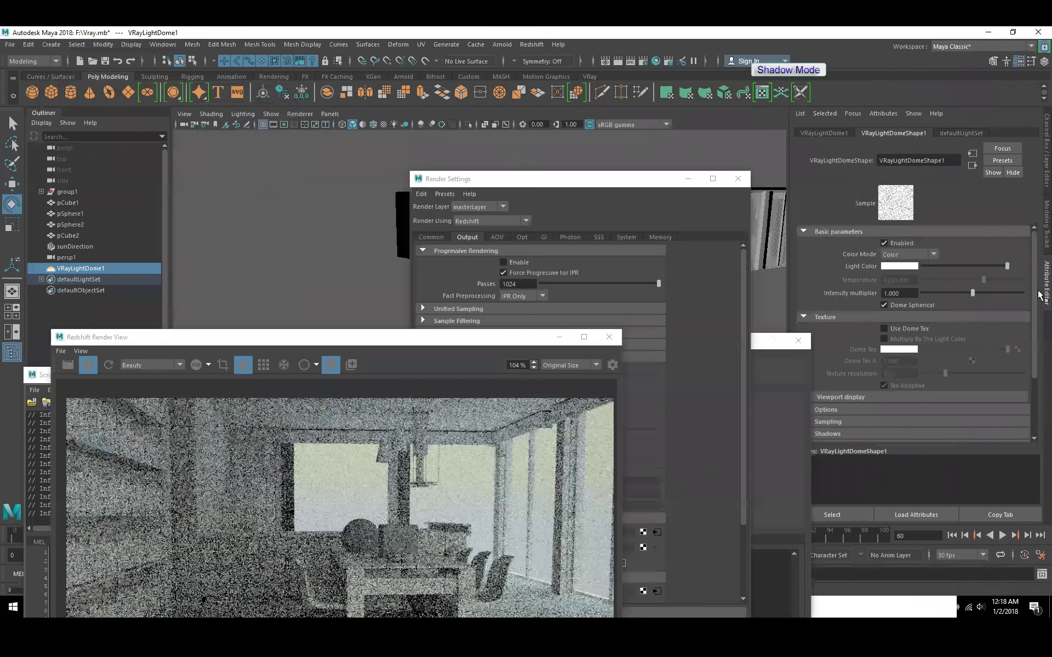
left_click(1022, 316)
left_click(1021, 317)
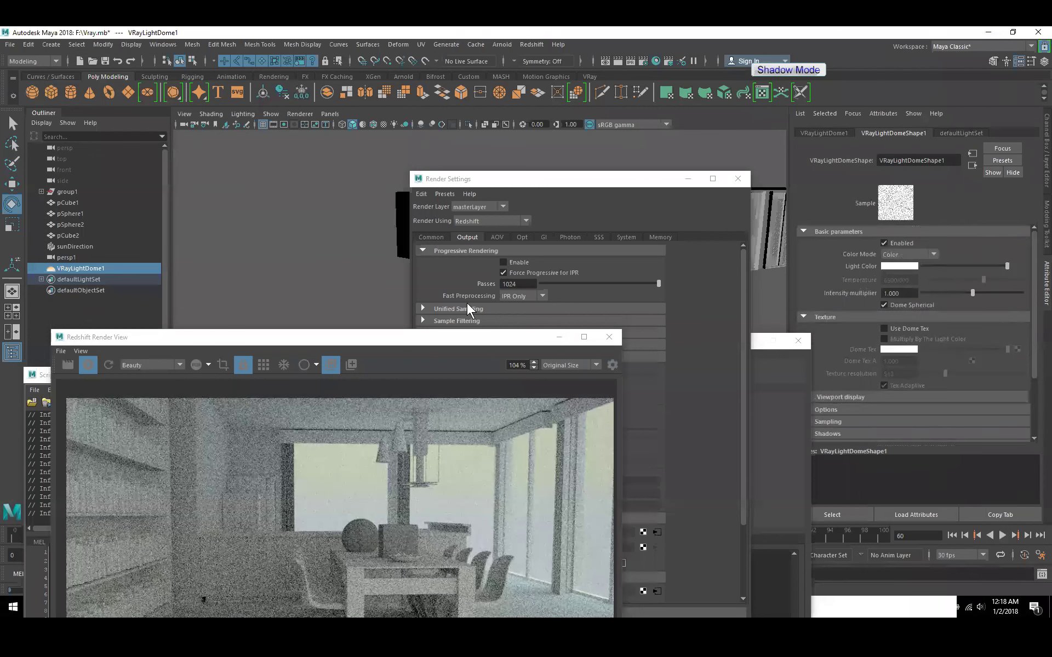
left_click(134, 267)
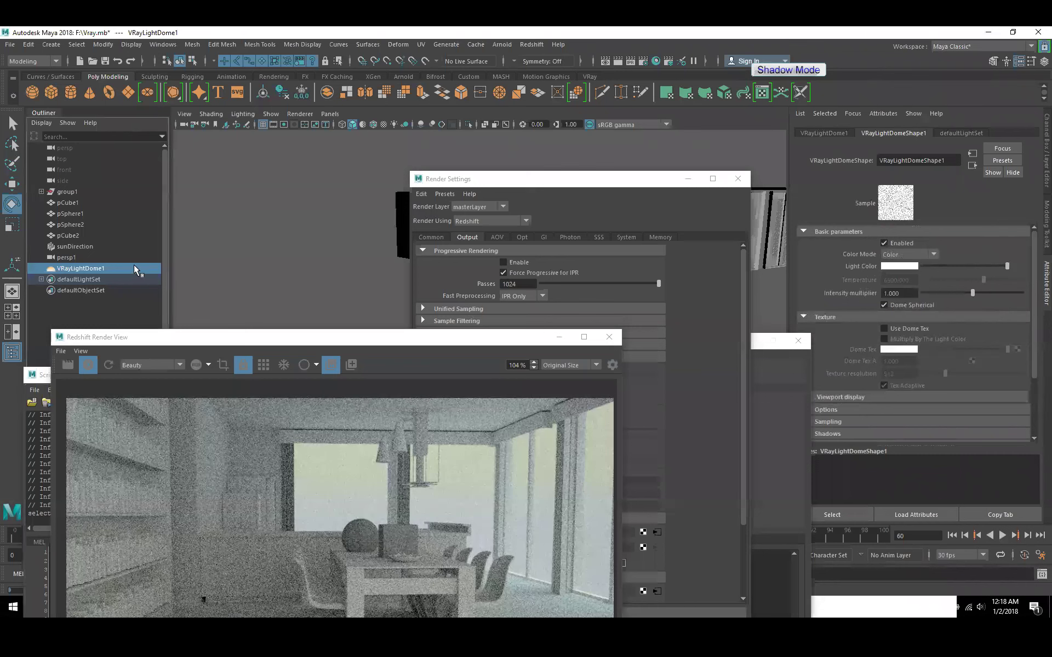
key("Delete")
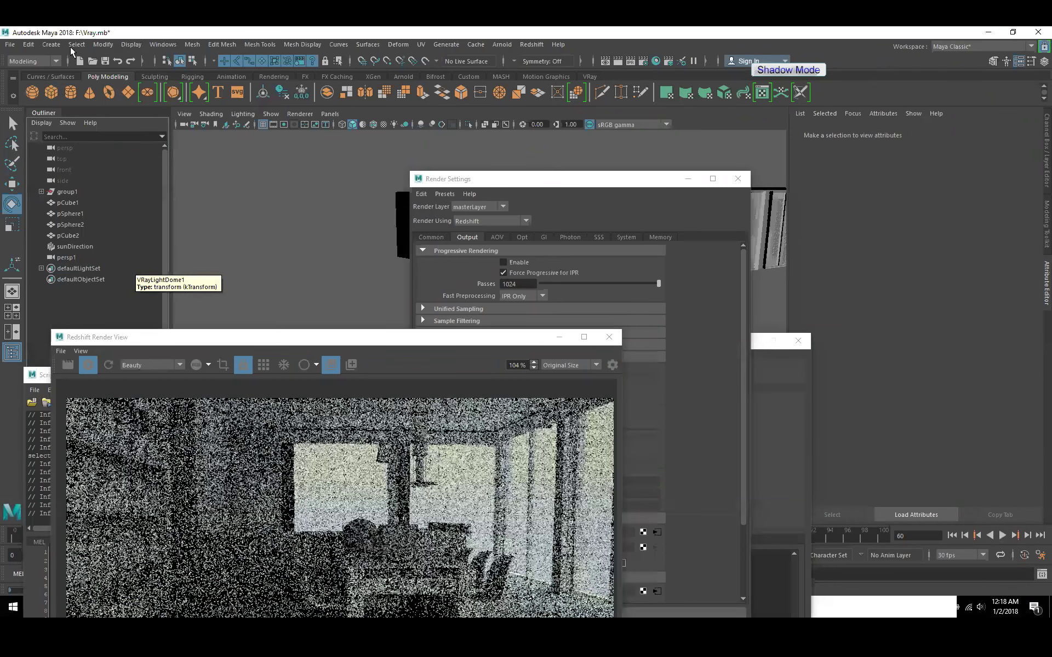
Step: Create a Redshift Dome Light in the scene
left_click(46, 48)
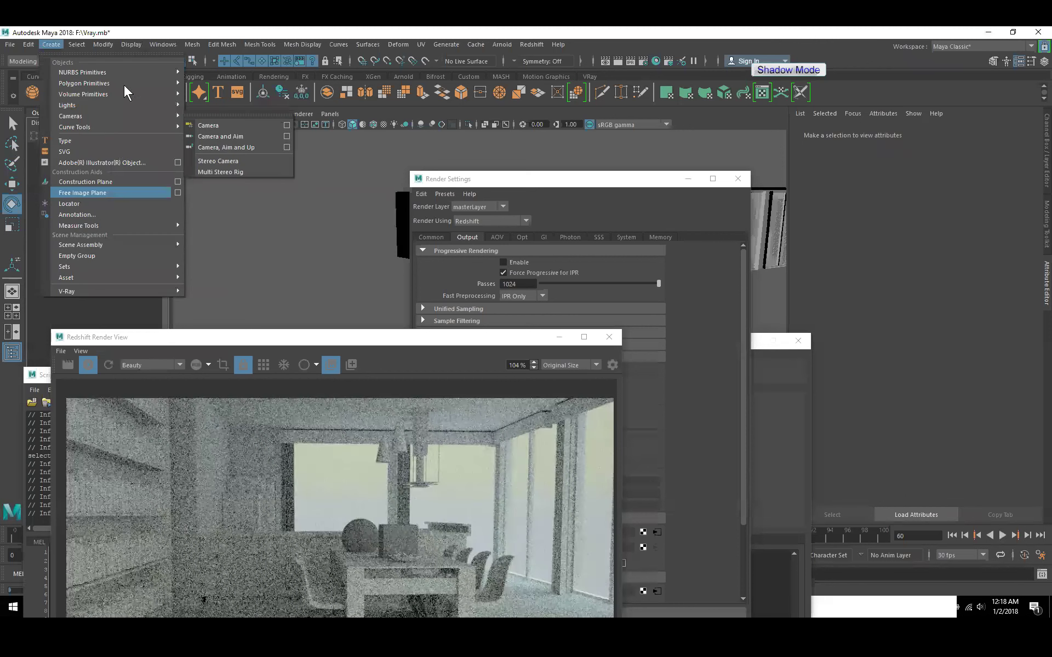
mouse_move(126, 112)
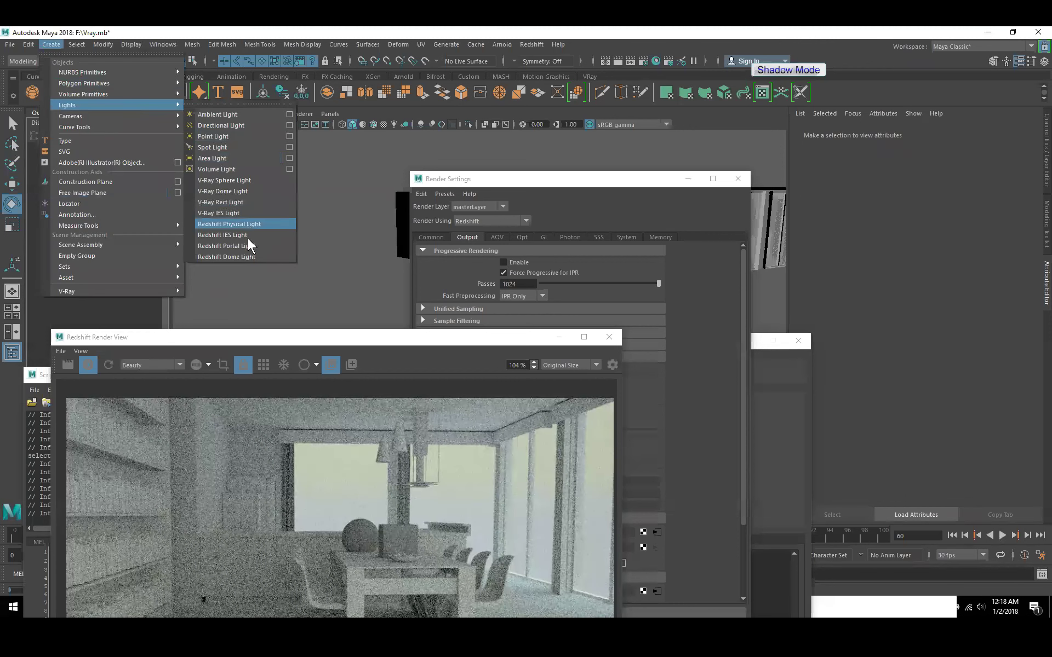
left_click(248, 257)
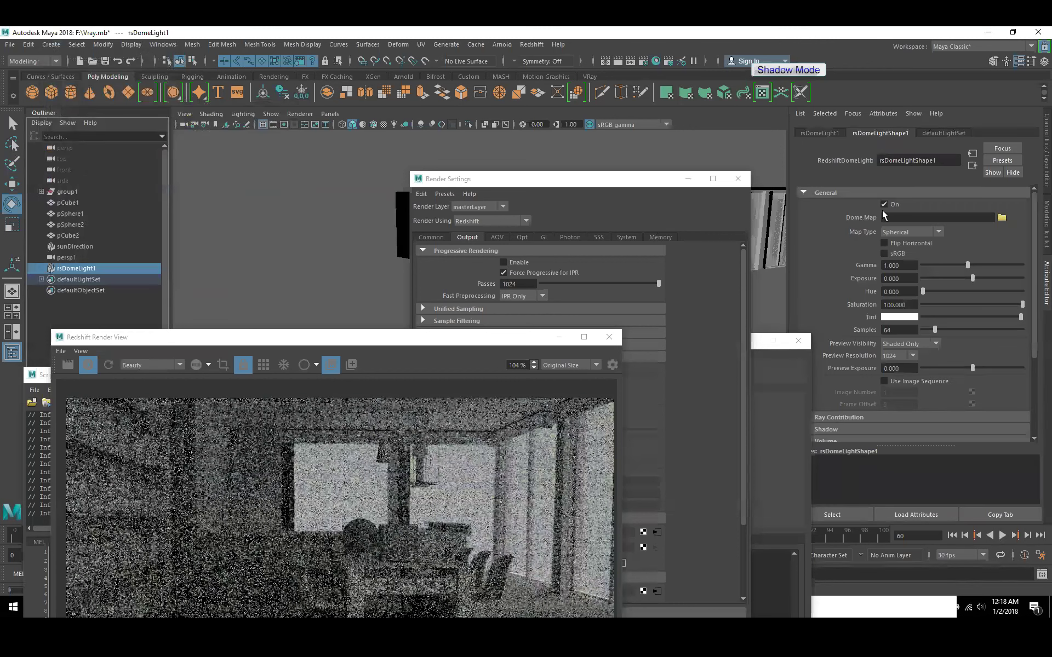
Step: Load panorama.hdr from F:\ASD\SW\Substance_Painter\environments\Exterior as the dome light's Dome Map
left_click(1002, 218)
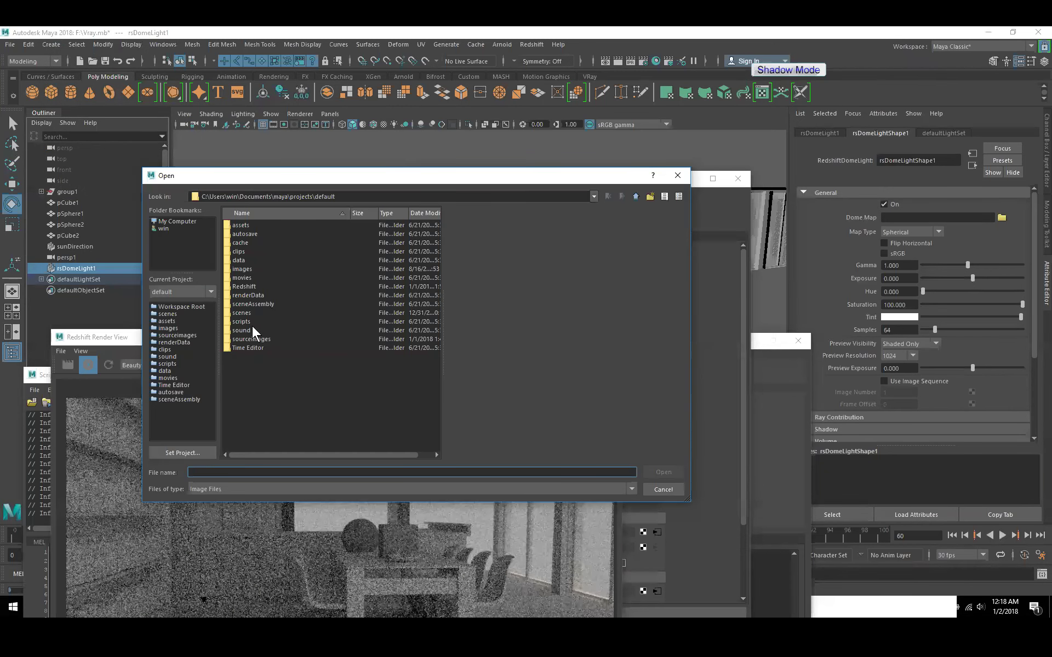
left_click(177, 221)
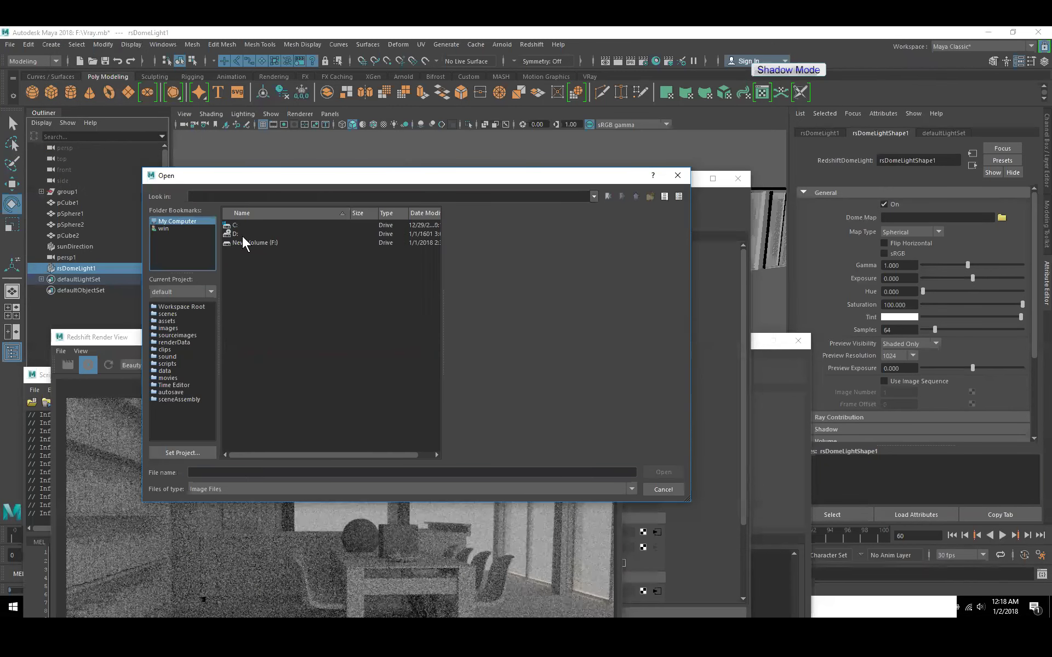
double_click(242, 242)
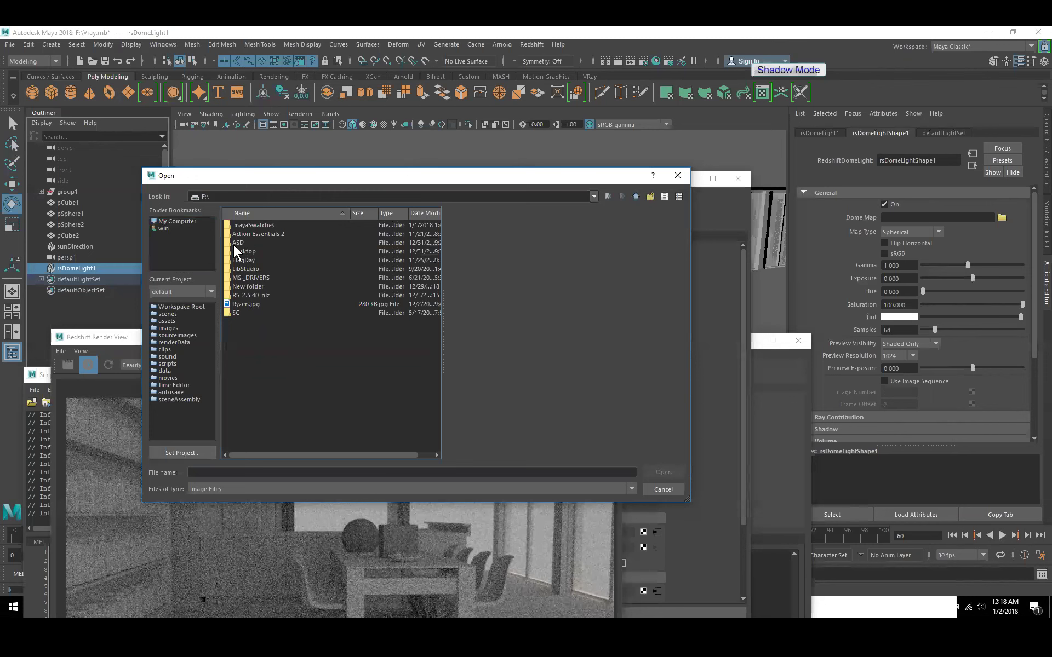
double_click(233, 245)
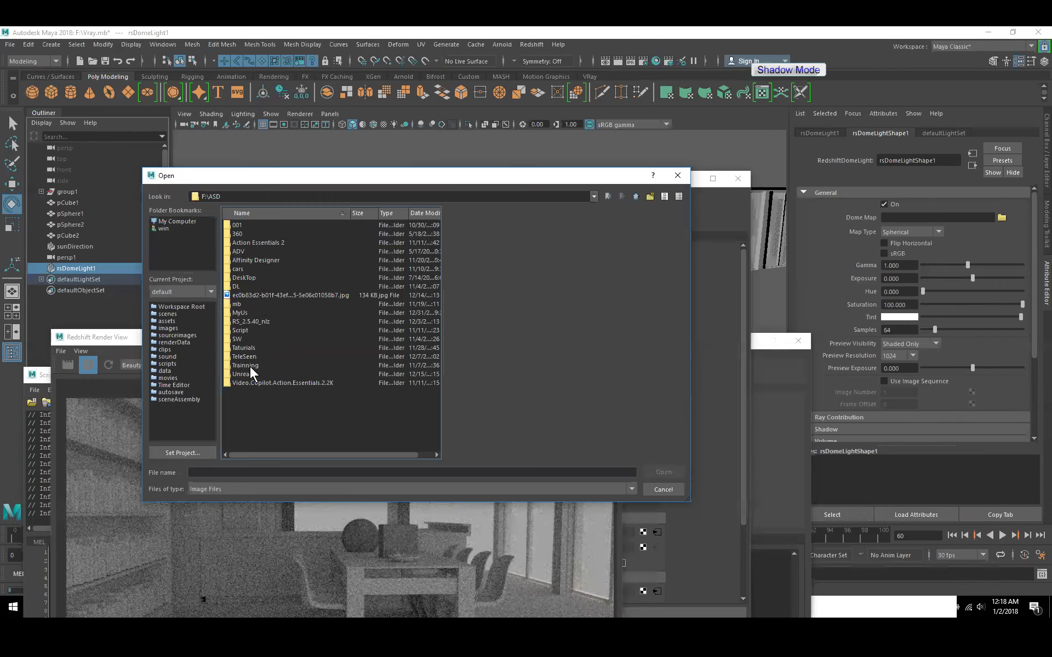
double_click(241, 340)
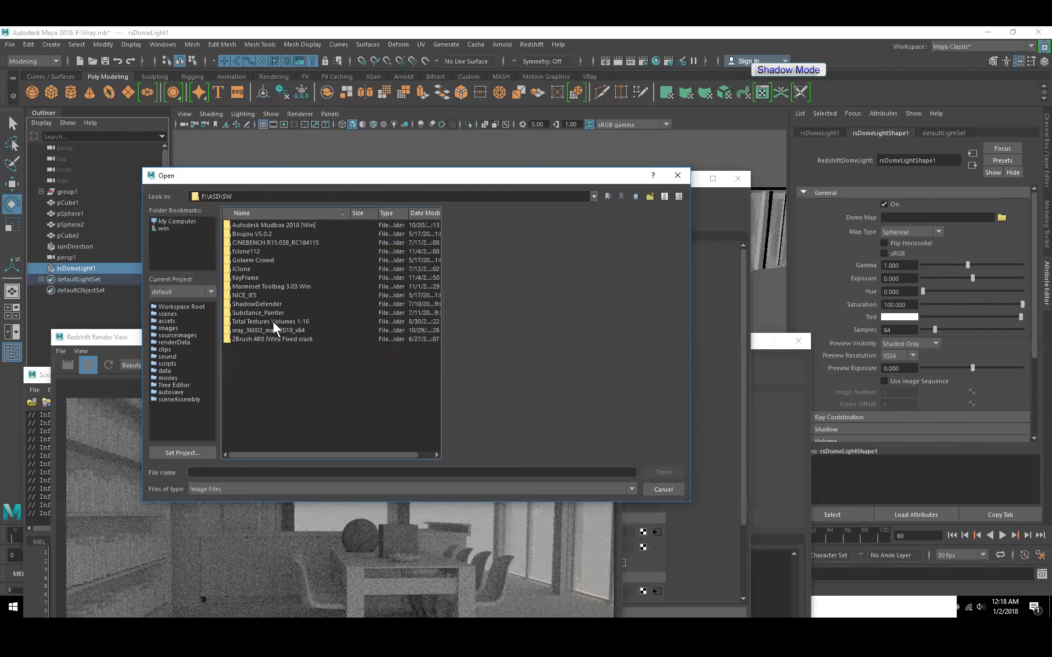
double_click(269, 314)
double_click(257, 244)
double_click(248, 224)
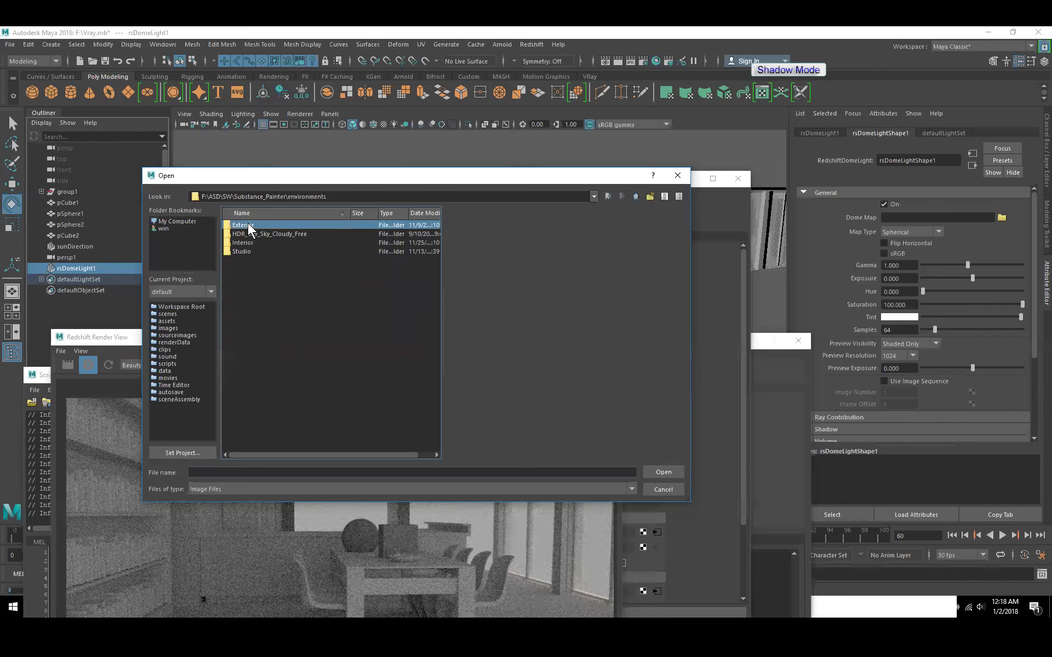
key("p")
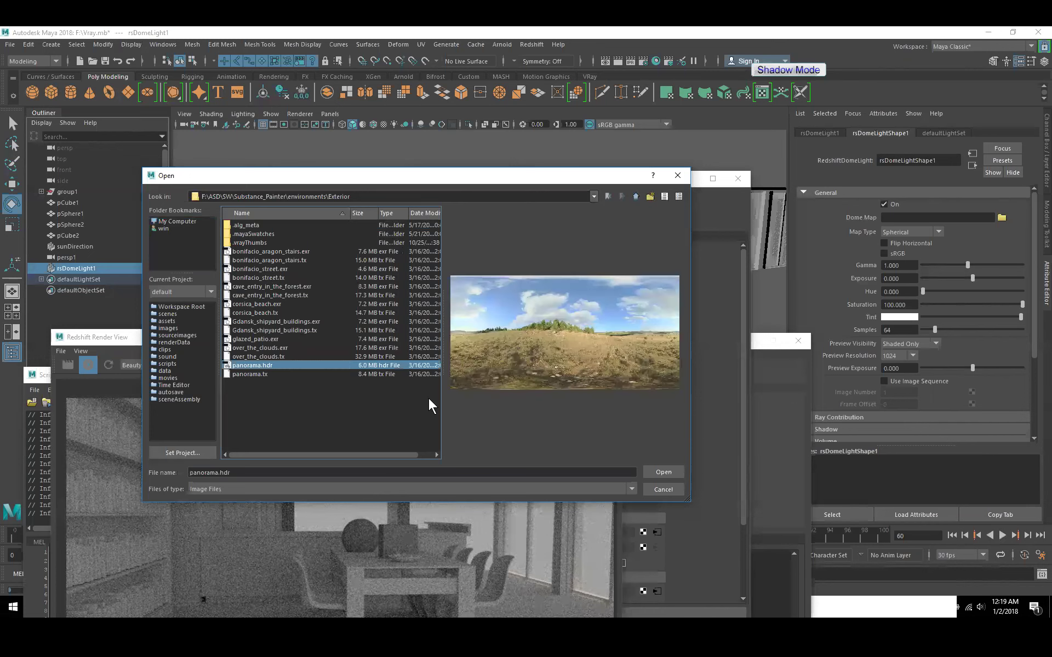
left_click(652, 472)
Step: Move the Render View so the whole interior image is in view and stop the interactive rendering
left_click(436, 343)
left_click_drag(434, 337, 487, 122)
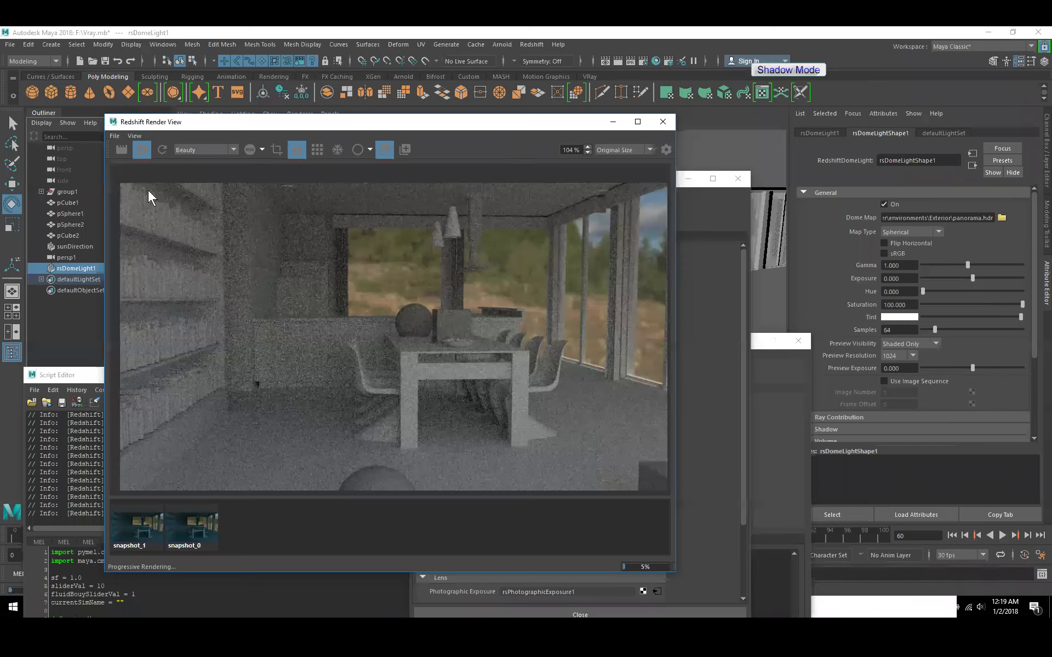
left_click(141, 149)
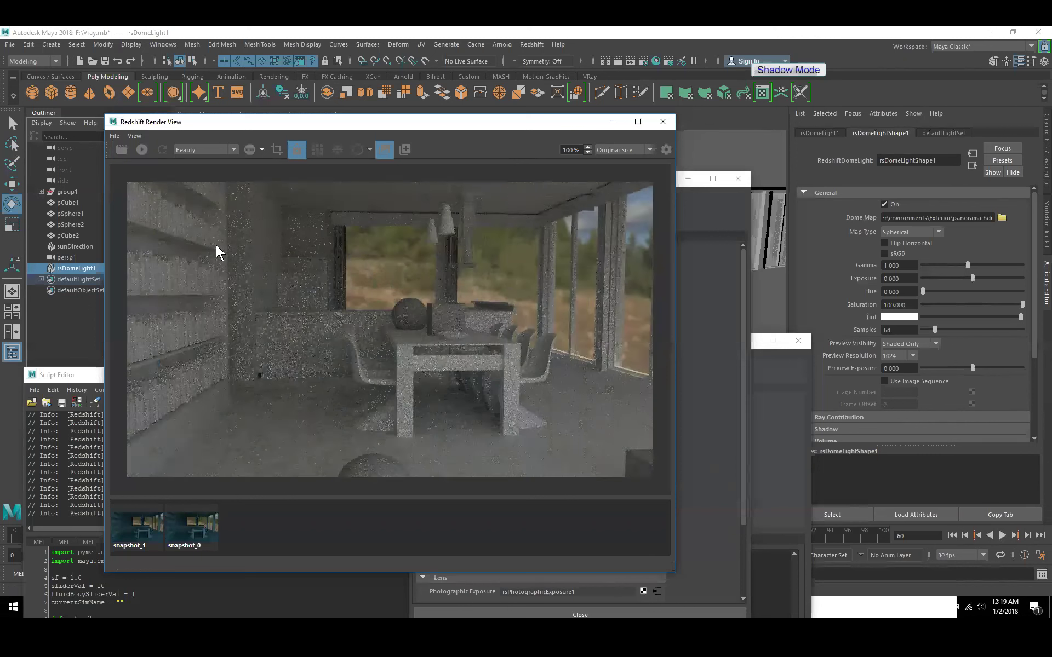
Step: Set the dome light's Samples to 2048 and render only a region around the dining table
left_click(907, 329)
double_click(907, 327)
type("20")
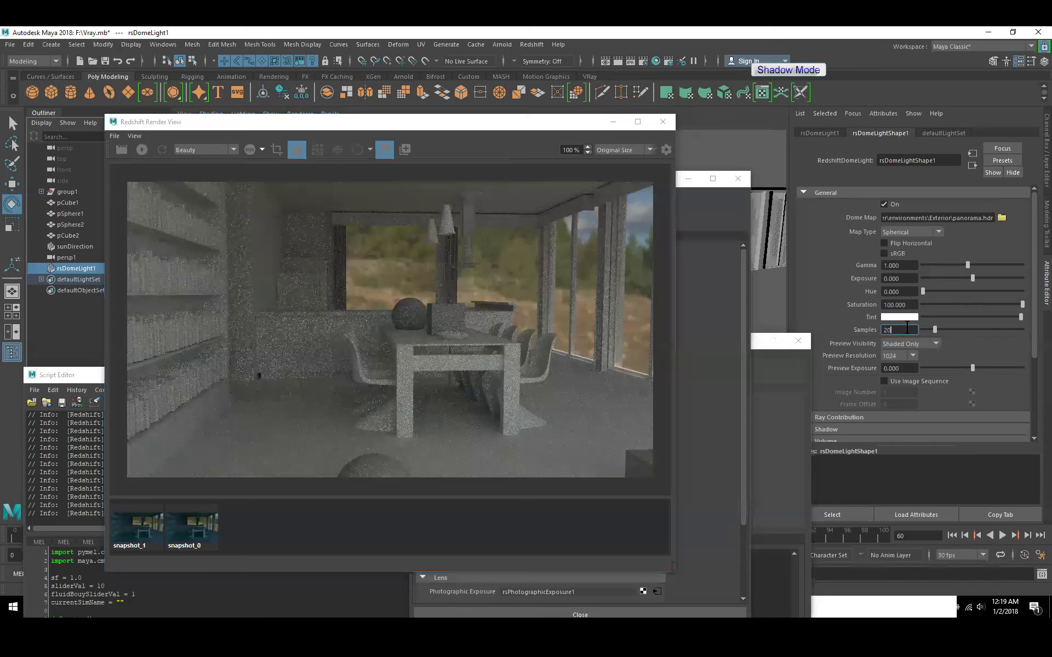
type("48")
key("Return")
left_click(276, 150)
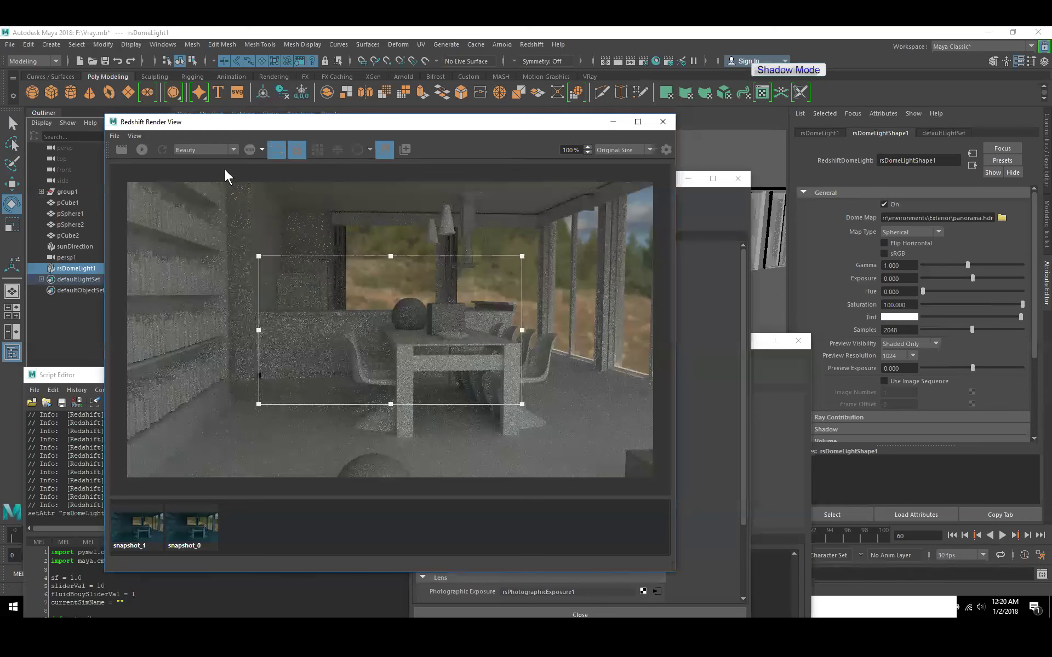
left_click(117, 152)
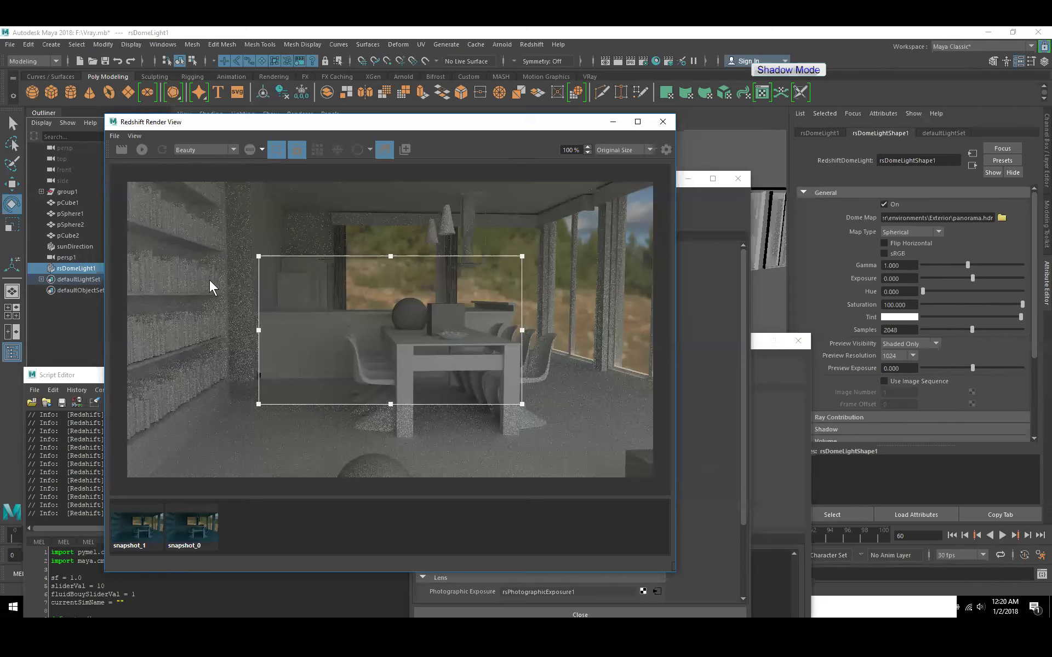
Step: Lower the dome light's Exposure to the minimum of its slider and render the table region again
scroll(940, 343, "down", 3)
left_click(940, 343)
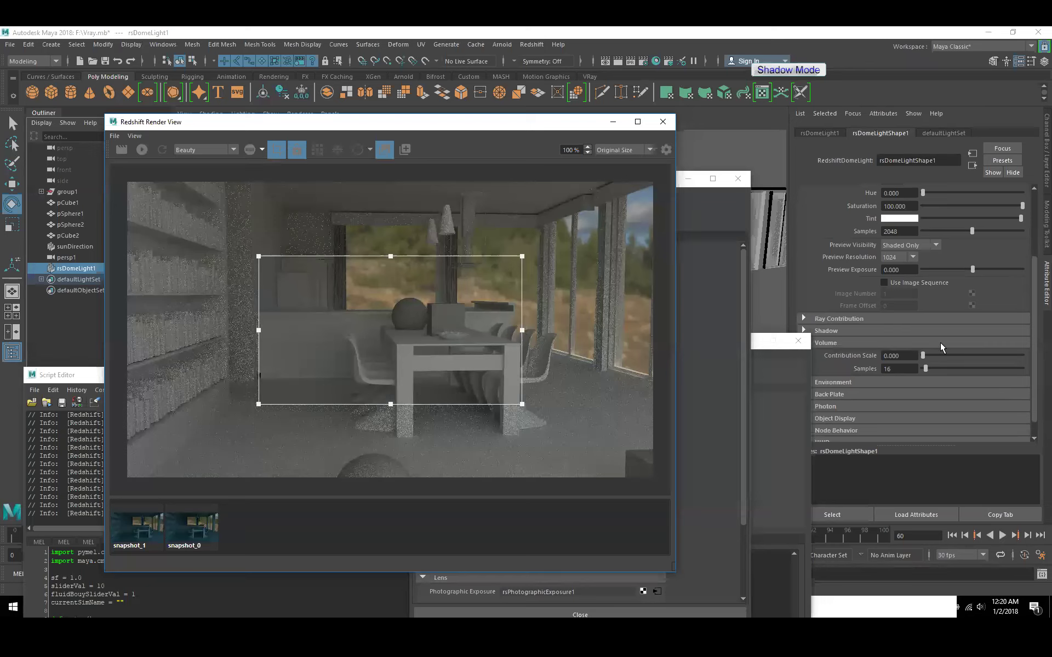
scroll(940, 343, "up", 2)
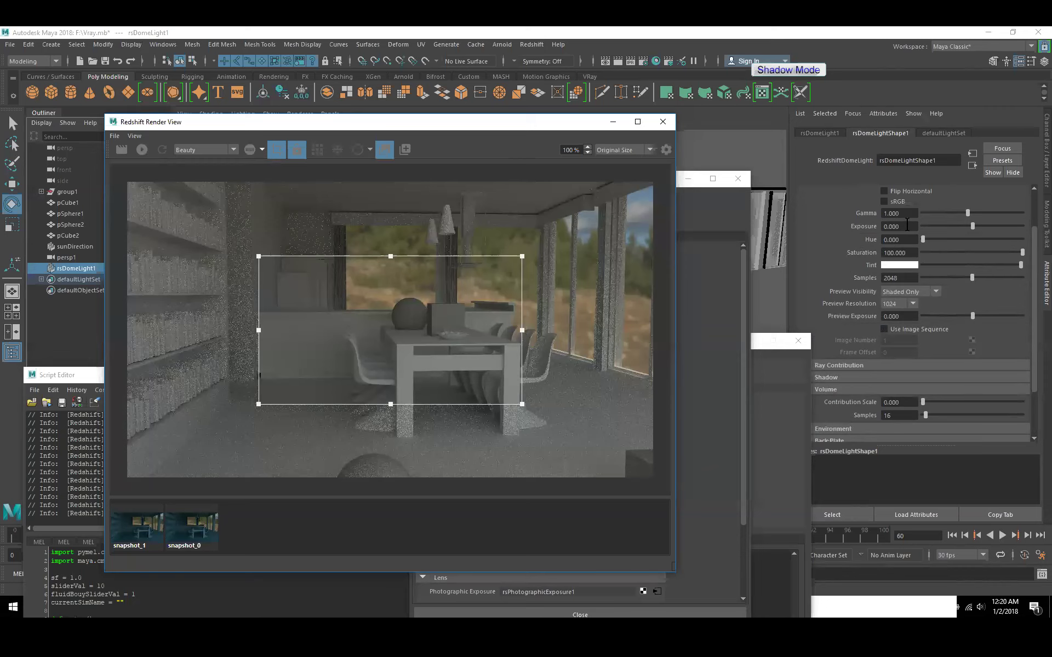
mouse_move(939, 226)
left_mouse_down()
mouse_move(956, 226)
mouse_move(922, 227)
left_mouse_up()
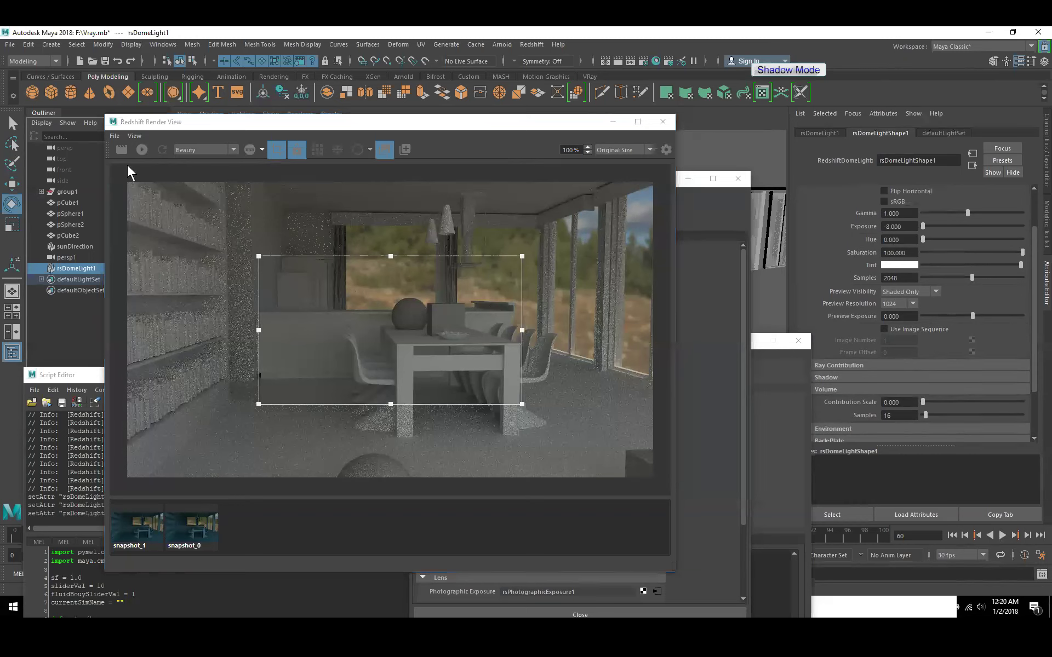
left_click(121, 150)
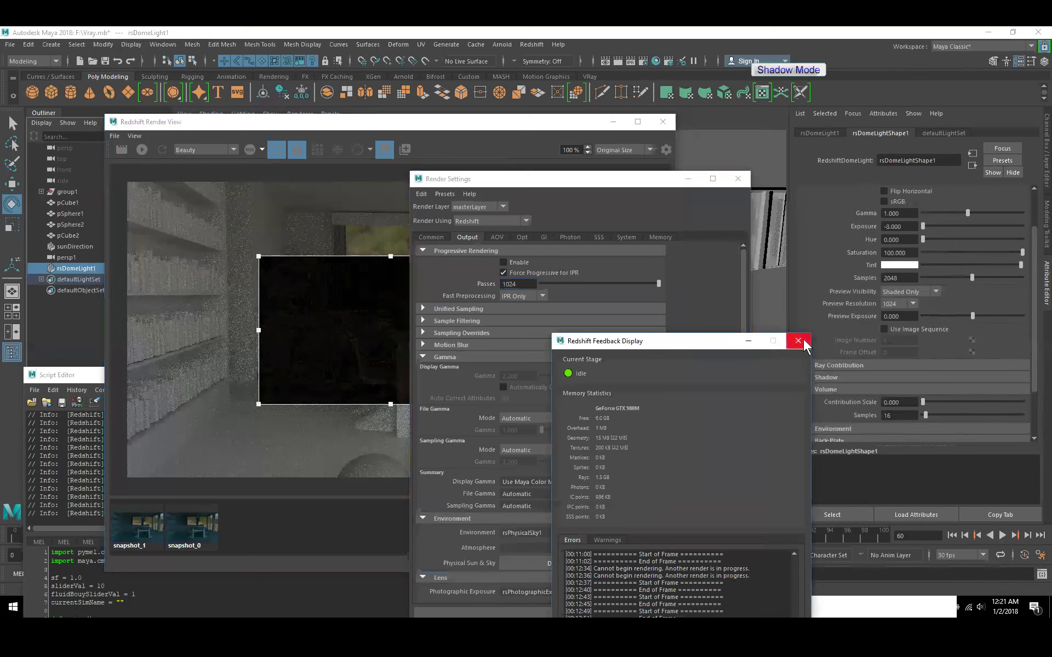
Step: Move the Redshift Feedback Display aside and enable the dome light's Back Plate
left_click_drag(729, 344, 702, 396)
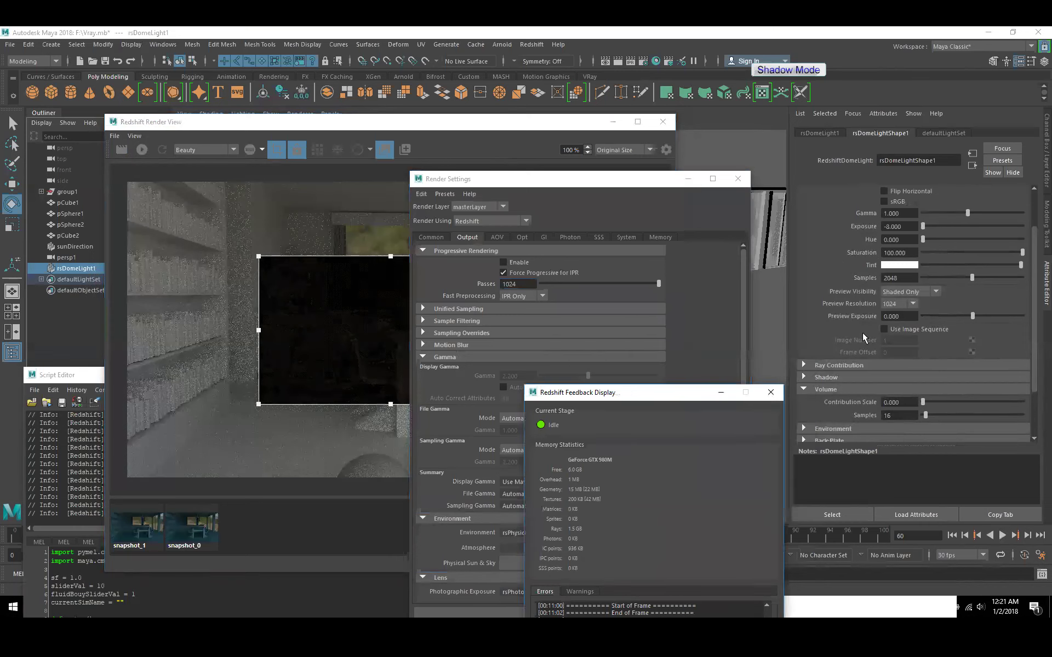
scroll(847, 265, "down", 3)
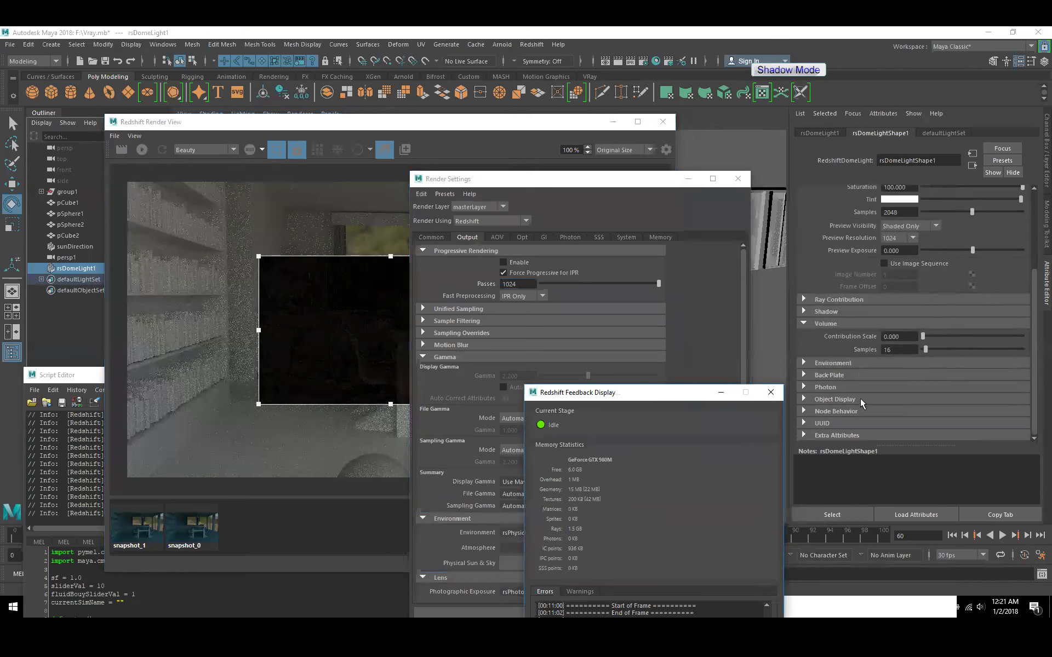
left_click(842, 375)
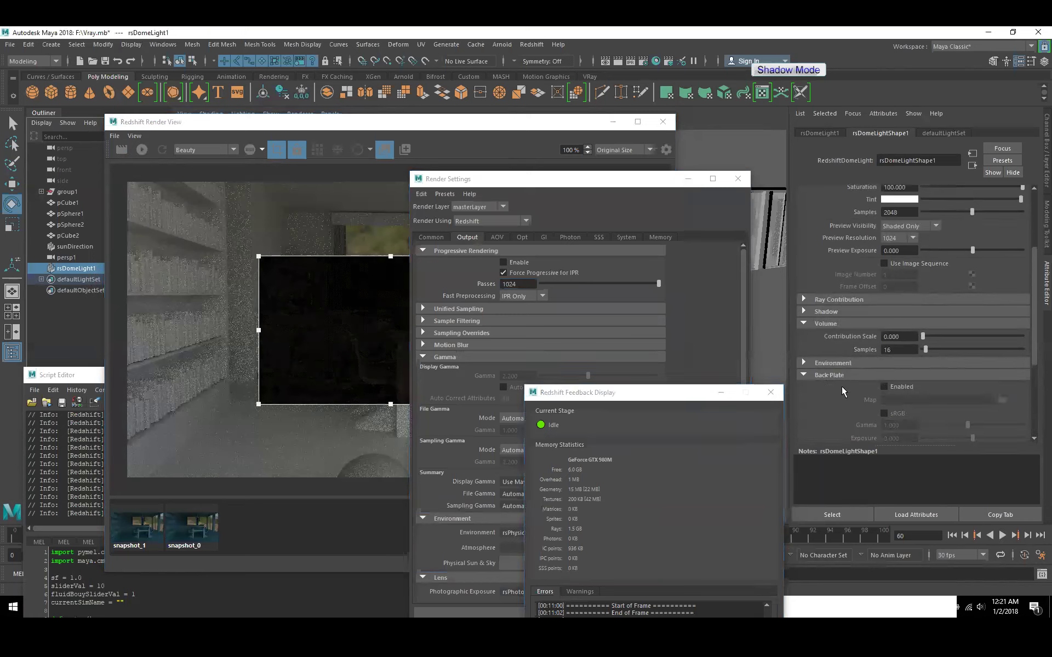
scroll(842, 386, "down", 5)
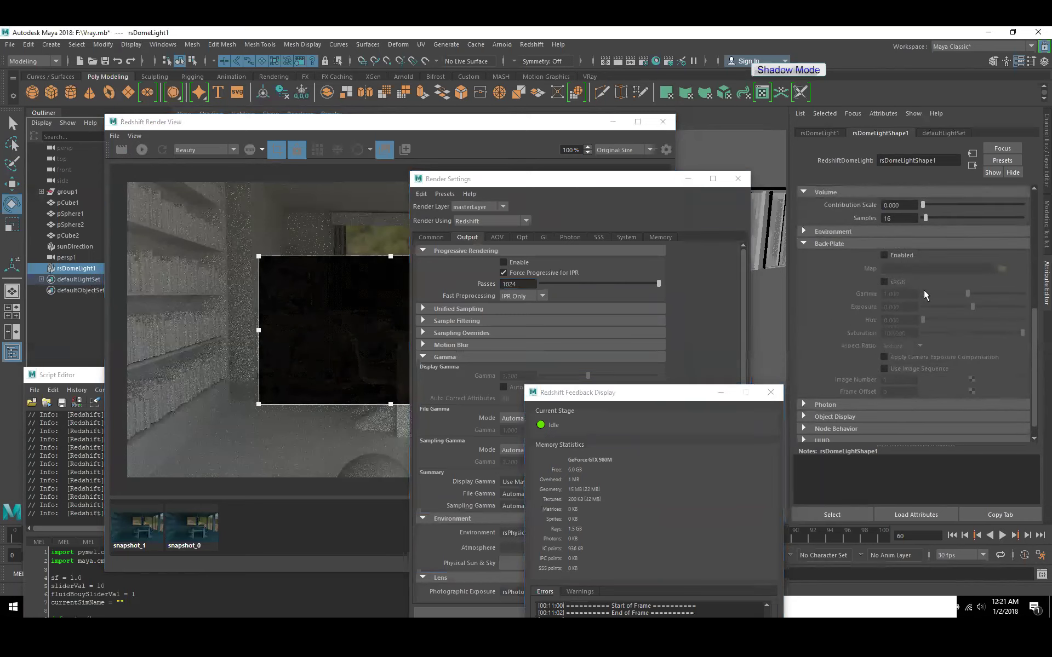
left_click(907, 256)
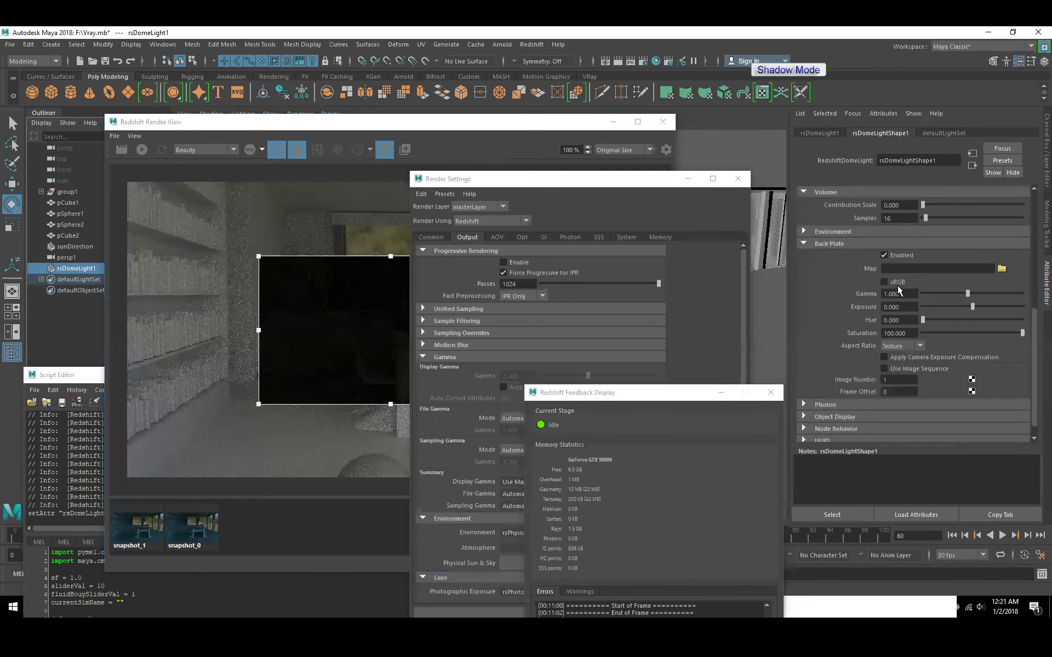
Step: Load bonifacio_aragon_stairs.exr from the Exterior environments folder as the Back Plate map and render the table region again
left_click(1002, 268)
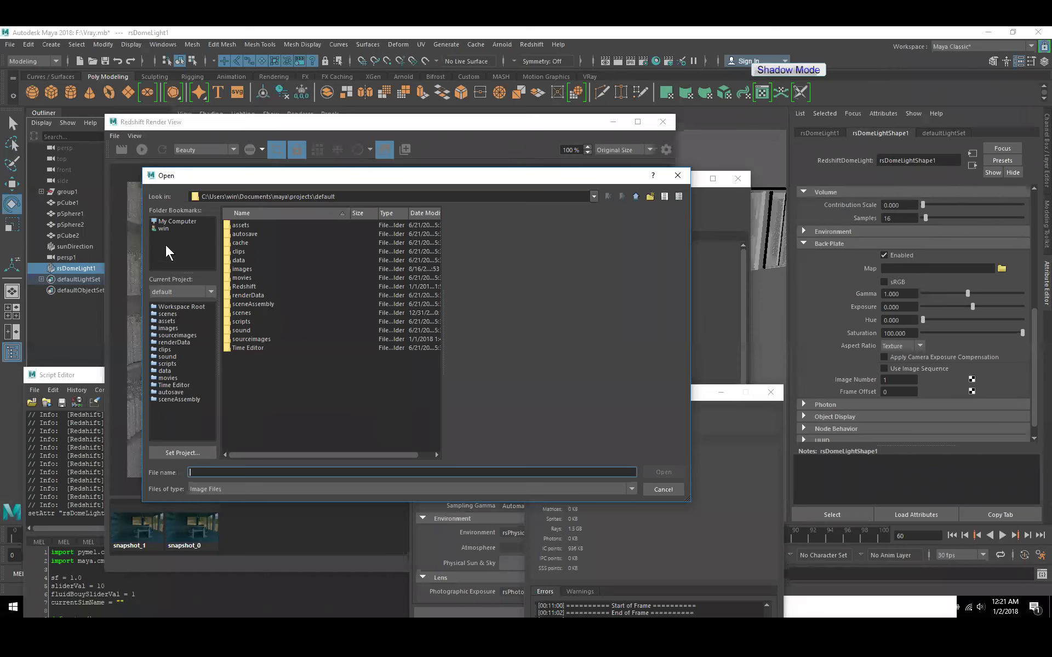
left_click(180, 221)
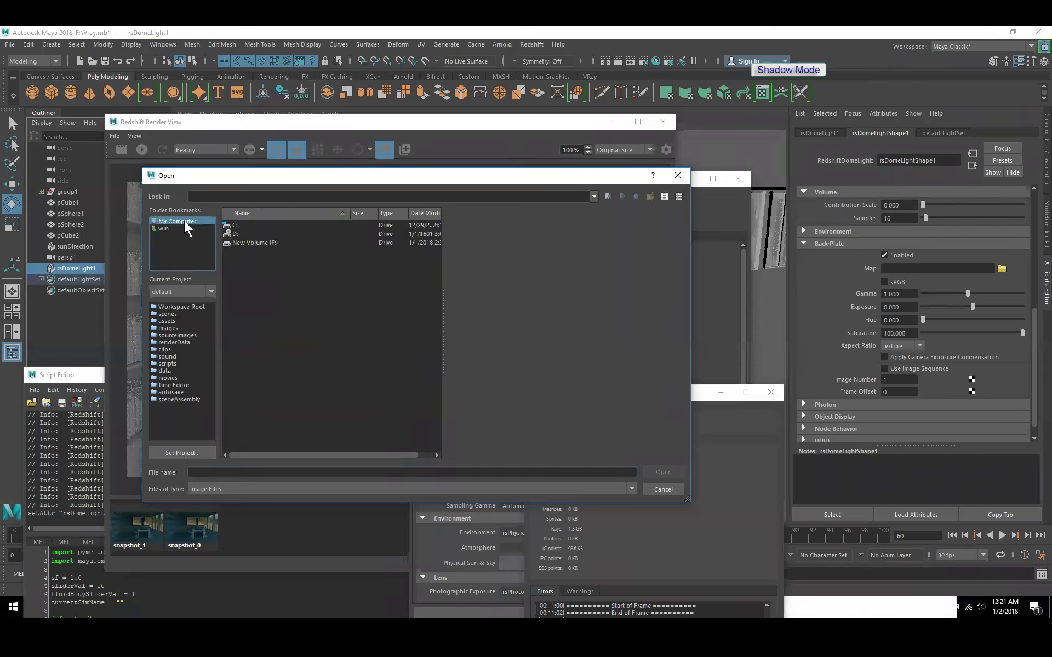
double_click(251, 242)
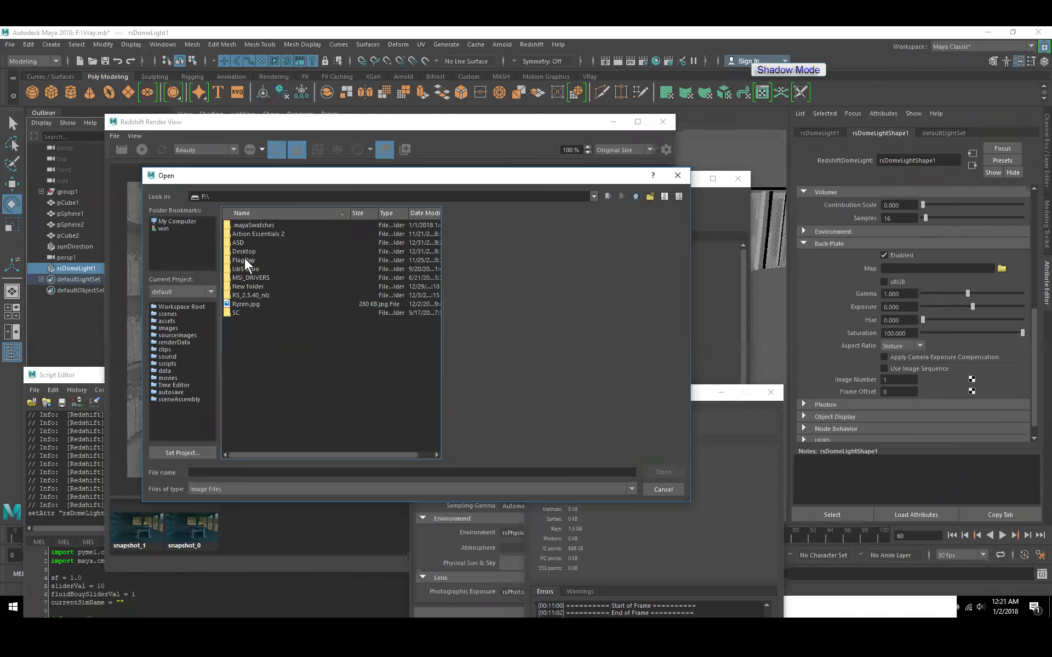
double_click(237, 243)
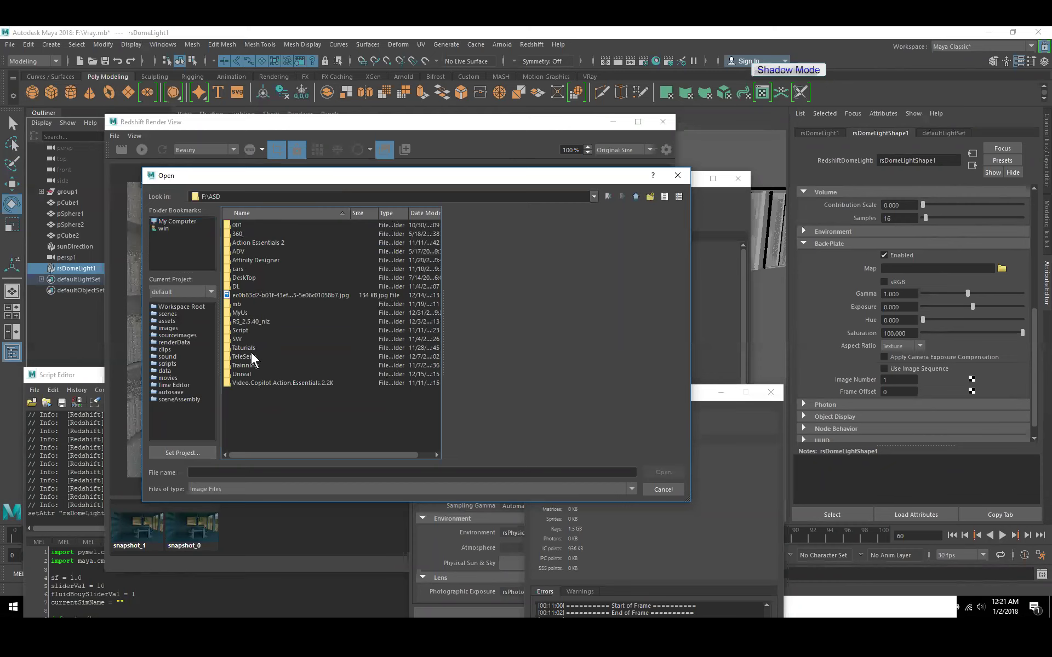
double_click(238, 339)
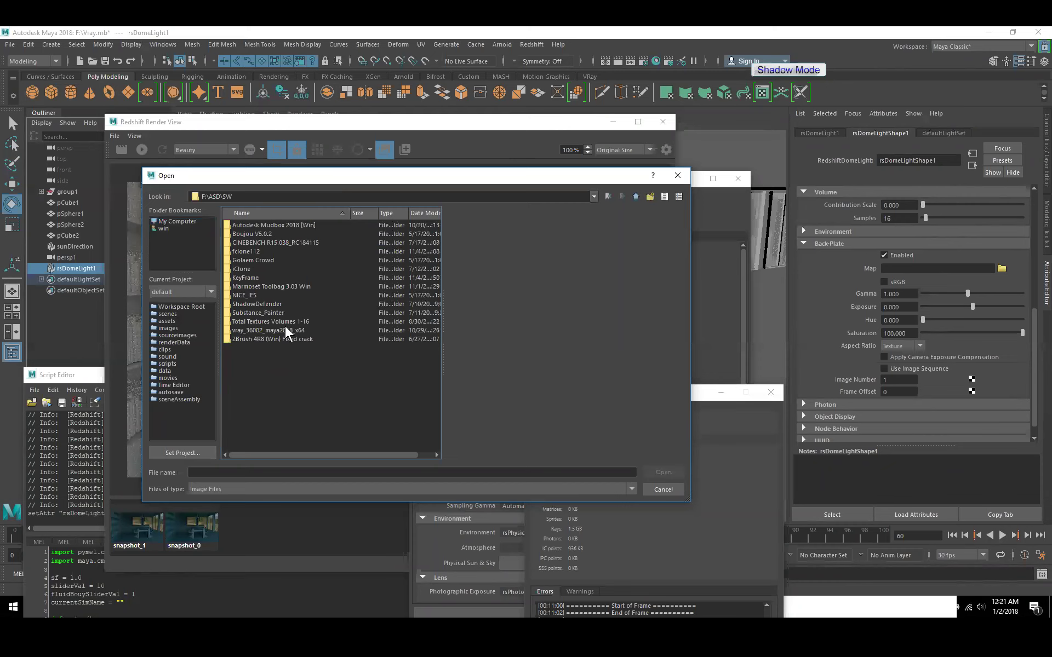
double_click(275, 313)
double_click(263, 244)
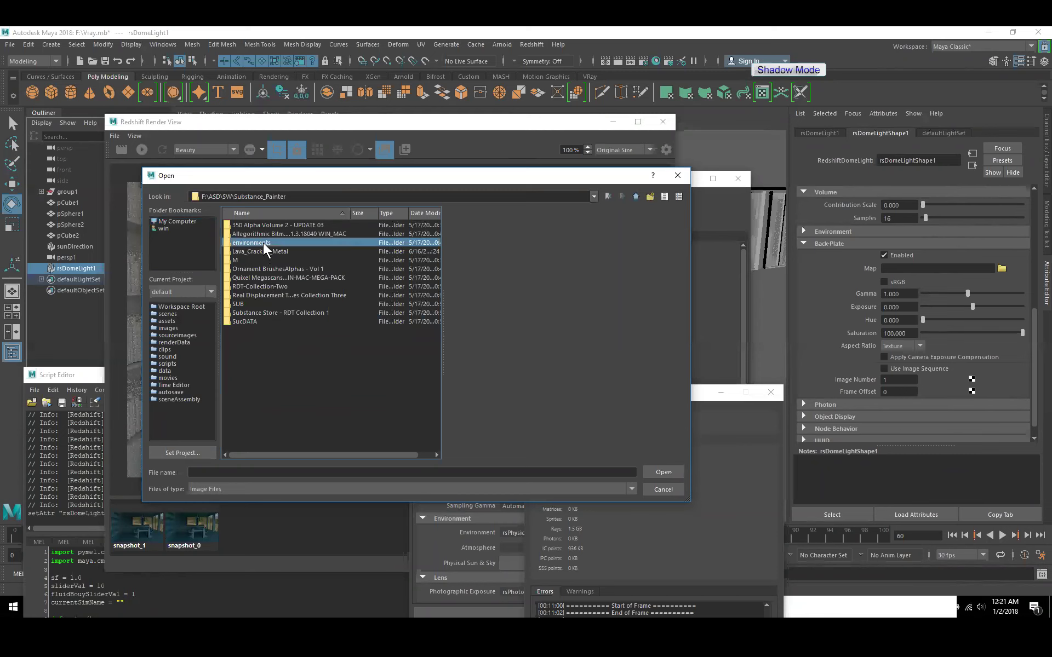
double_click(255, 222)
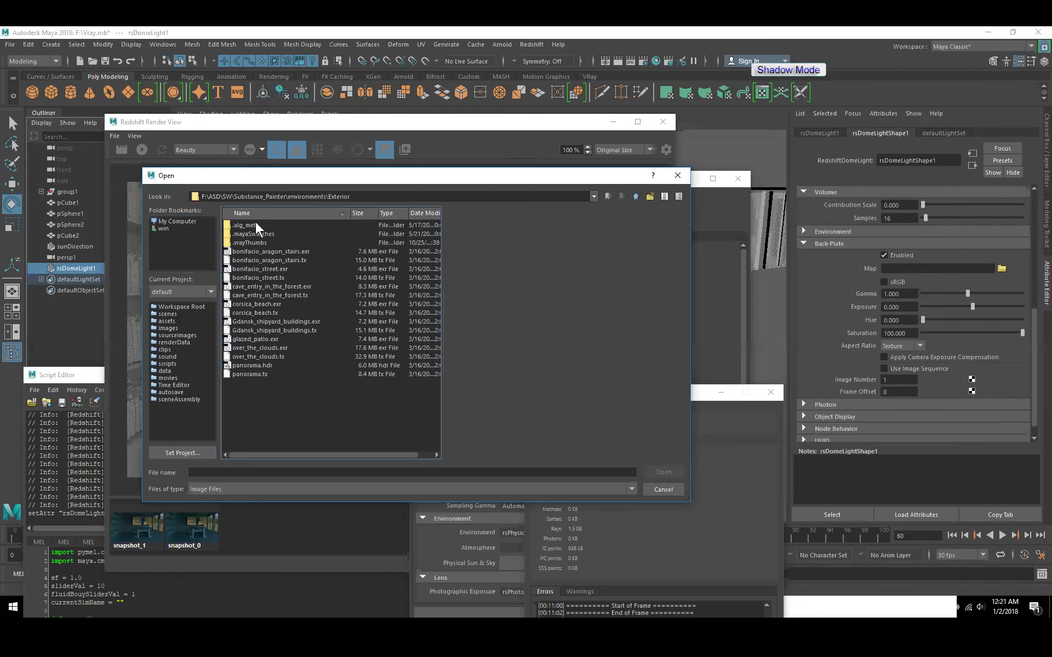
left_click(279, 252)
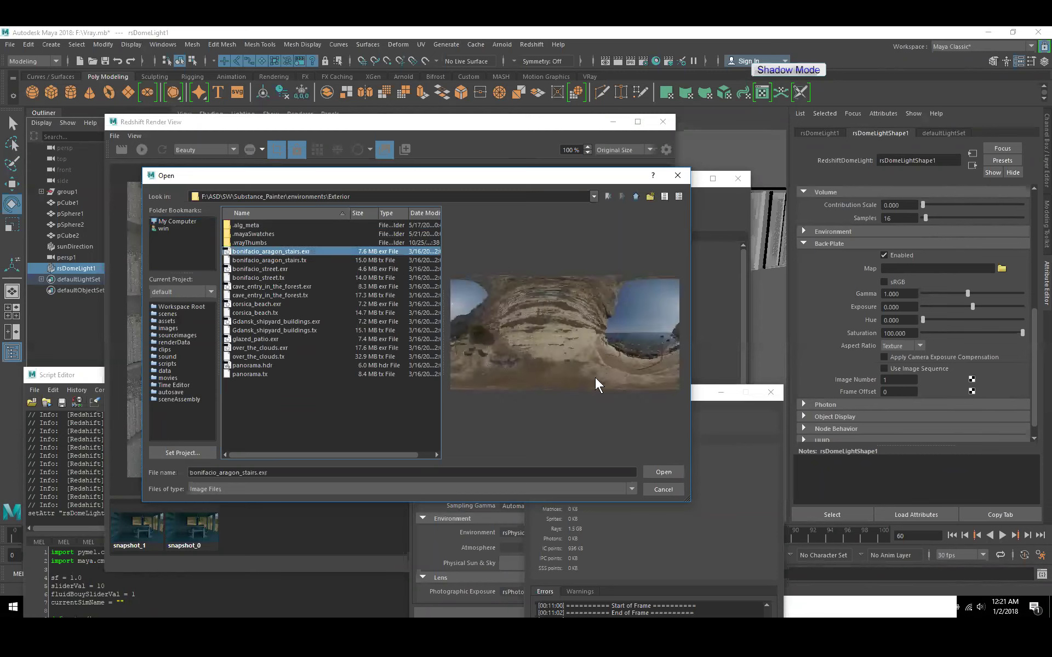
left_click(663, 470)
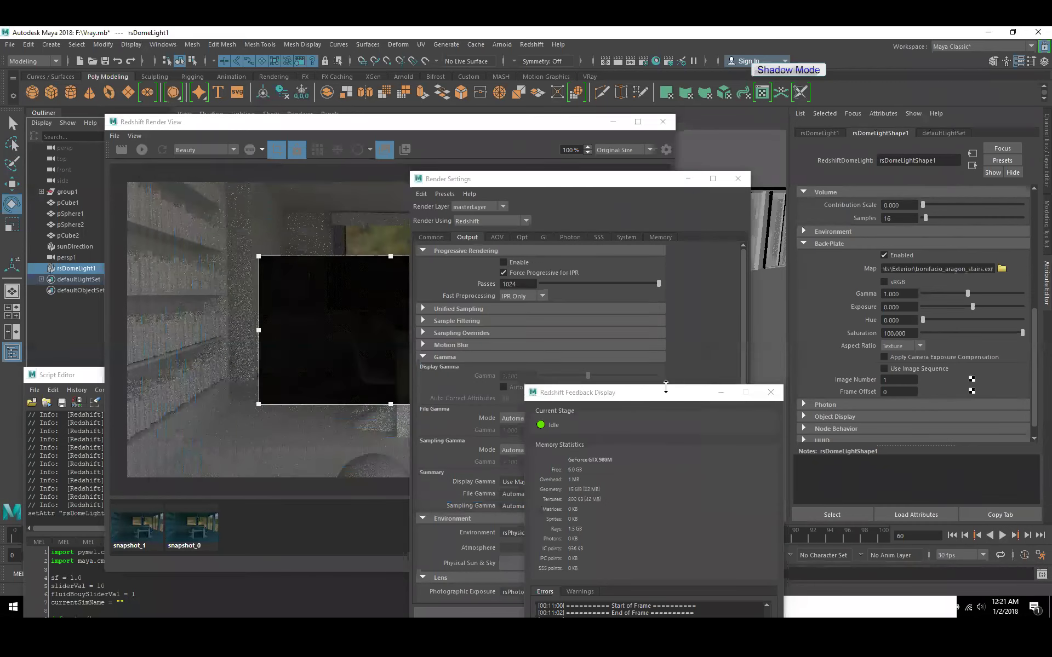
left_click(433, 126)
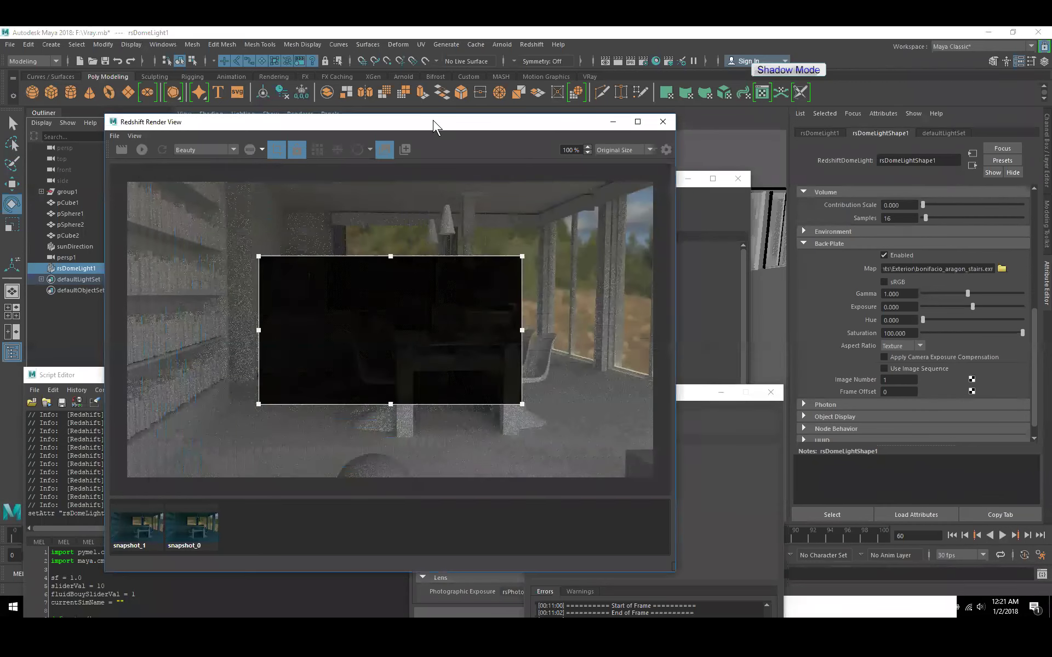
left_click(121, 149)
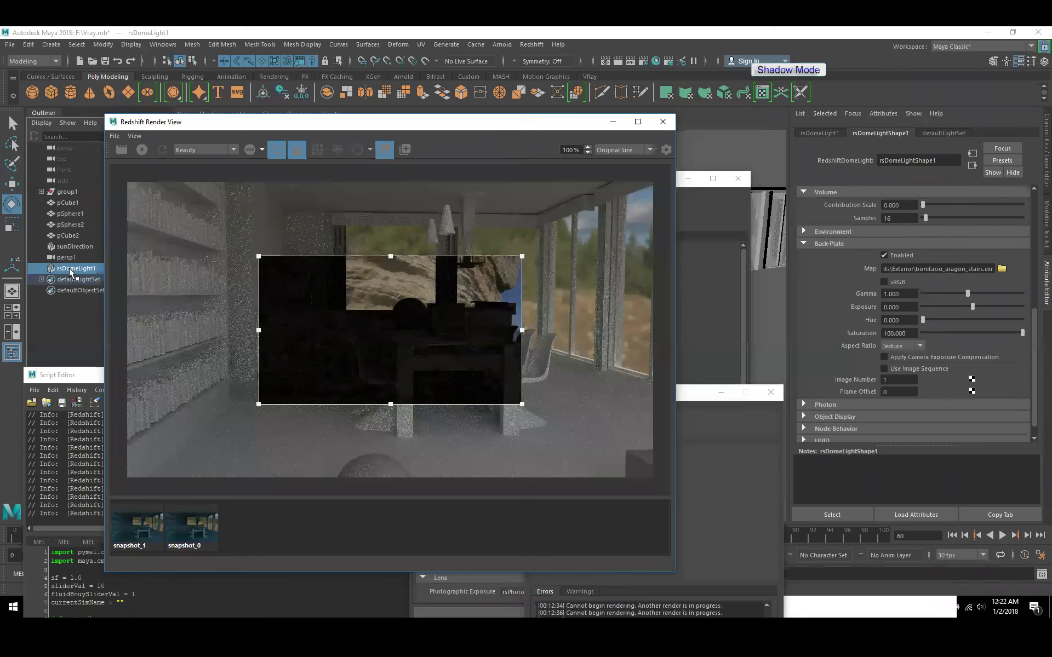
Step: Set the dome light's Exposure to about -2.933 and render the table region again
scroll(912, 278, "up", 6)
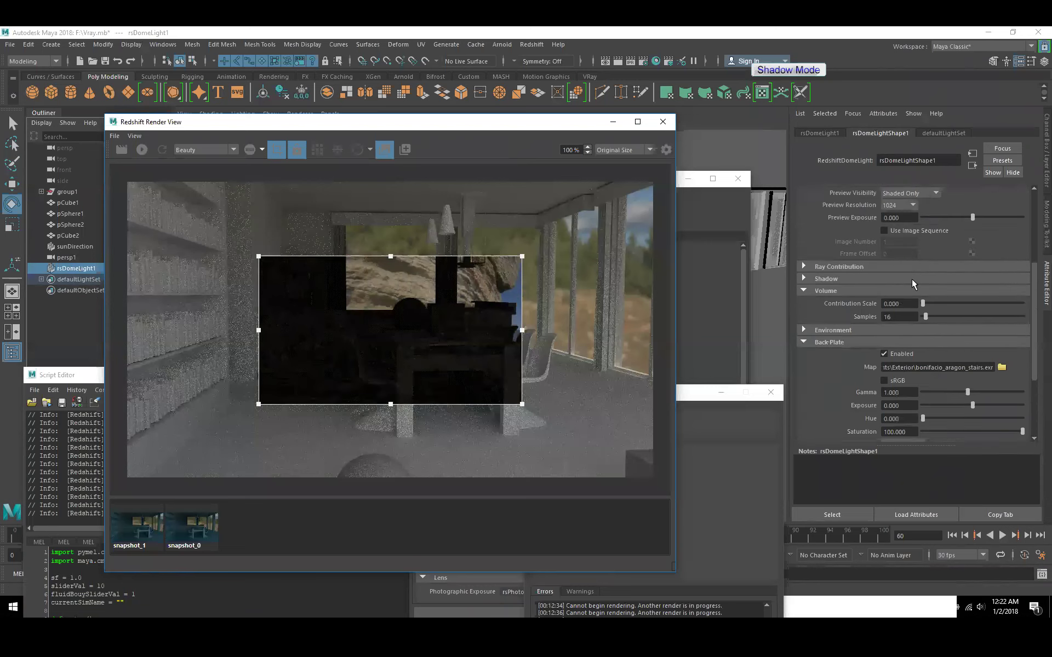
scroll(902, 250, "up", 2)
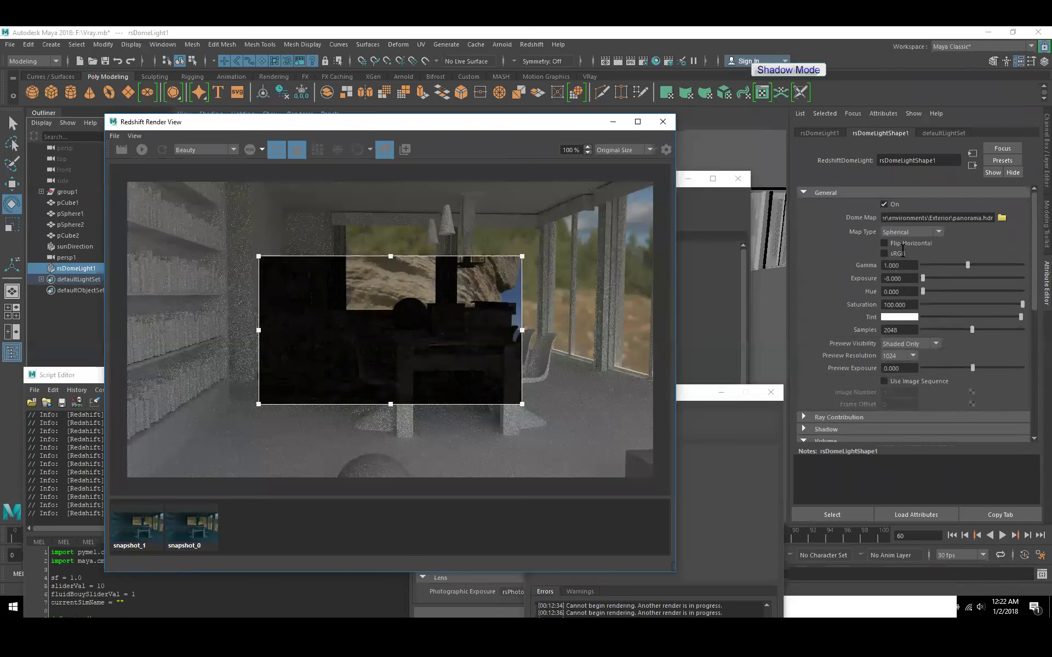
left_click(953, 278)
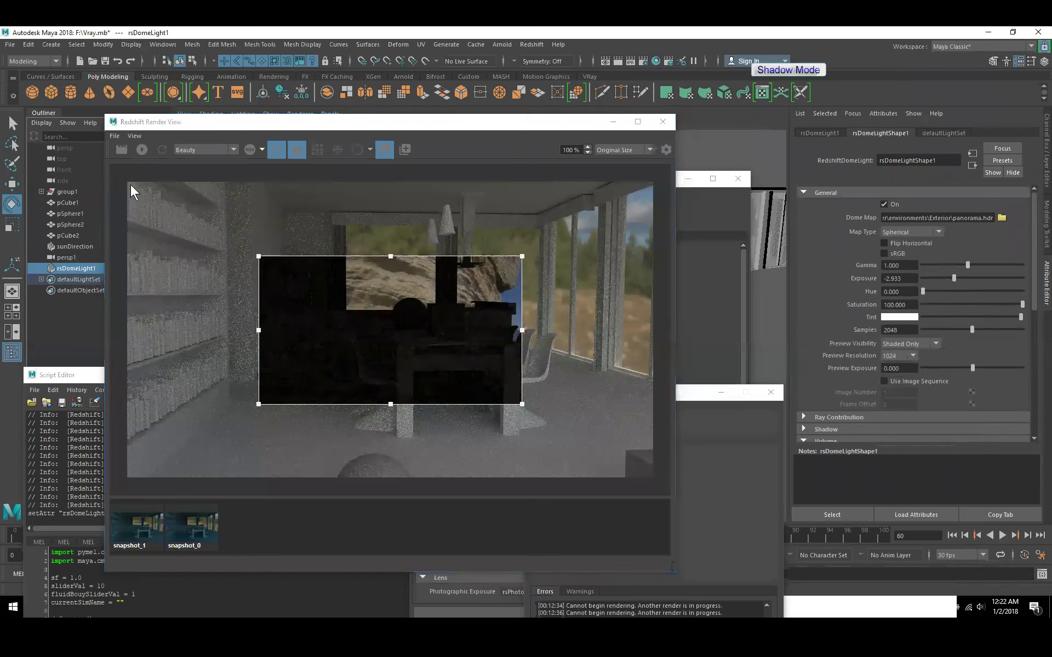
left_click(122, 149)
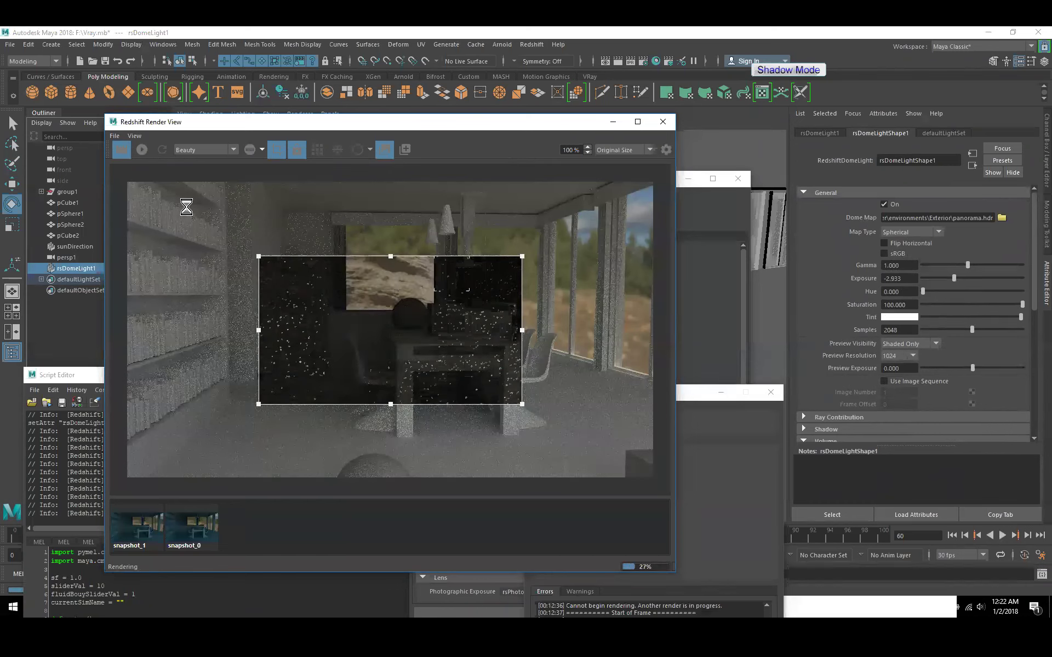
Step: Set the dome light's Exposure to about -1.067, turn off region rendering and render the full frame
left_click(966, 278)
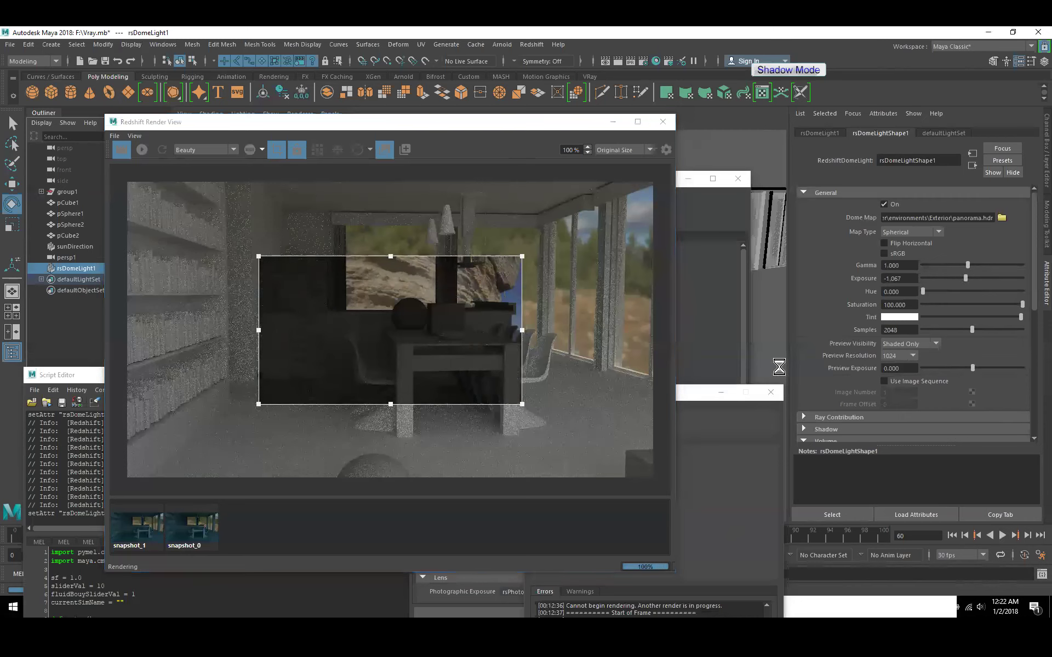
left_click(120, 151)
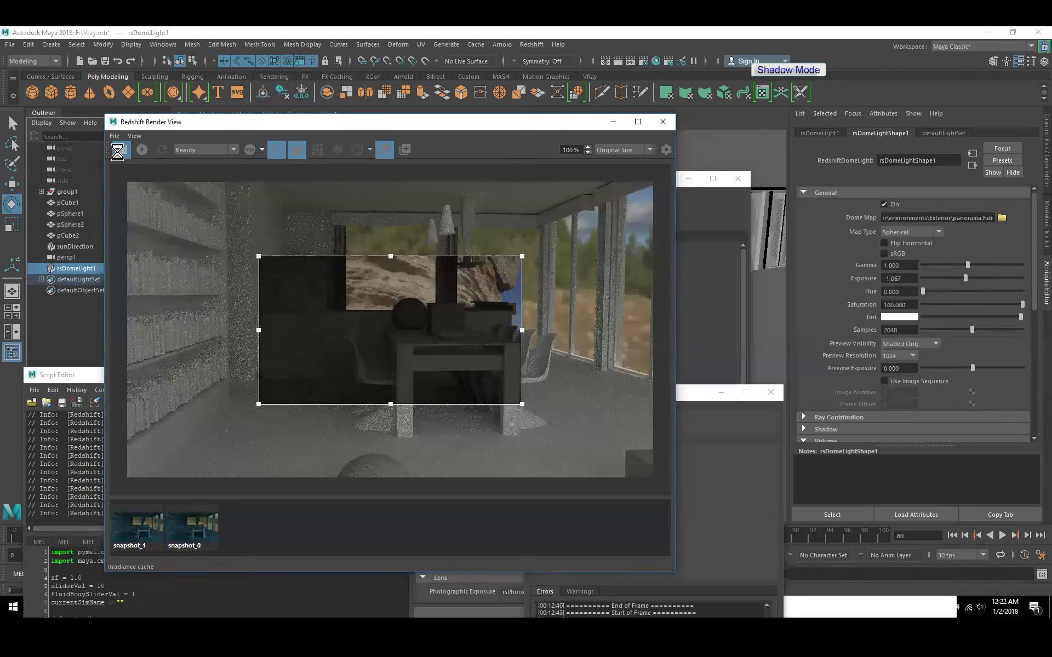
left_click(272, 152)
left_click(126, 152)
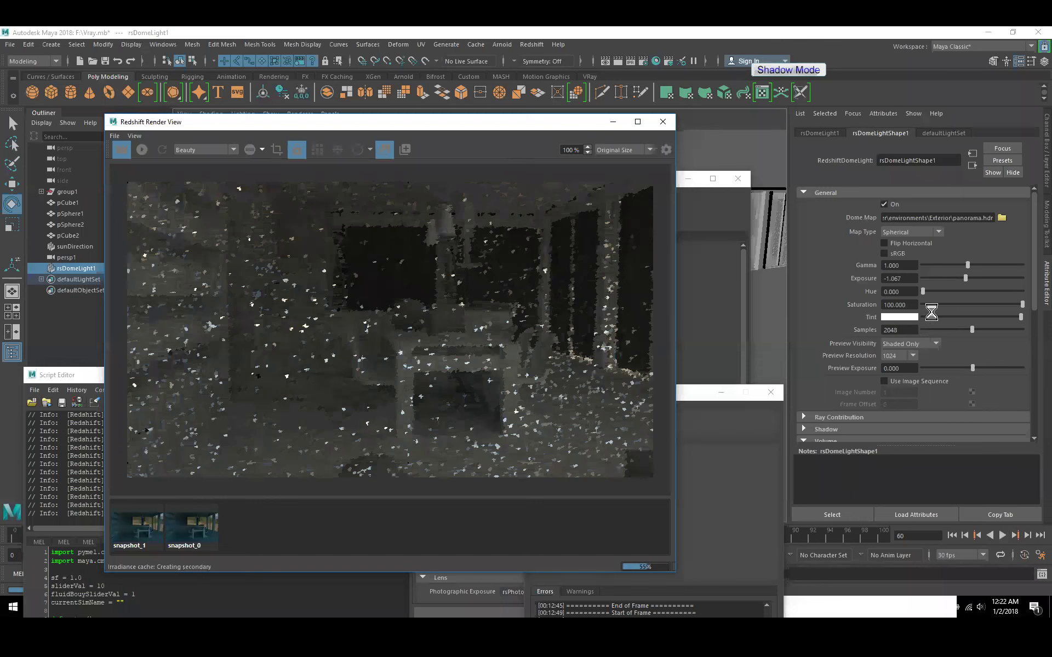
Step: Render the full frame with the dome light switched off for comparison and switch the light back on
left_click(888, 202)
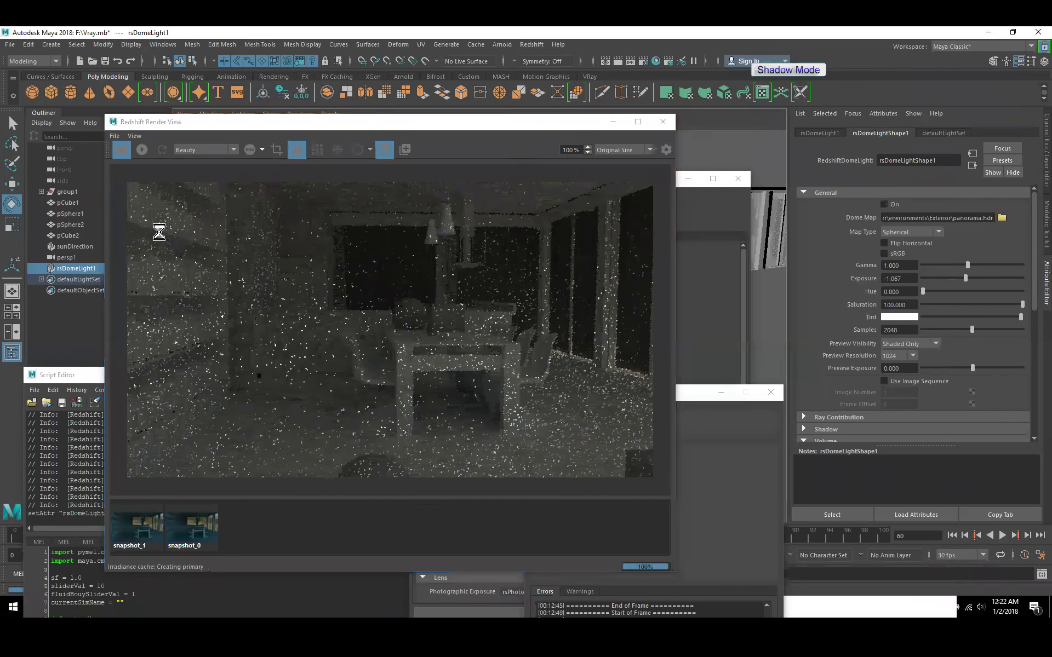
left_click(121, 150)
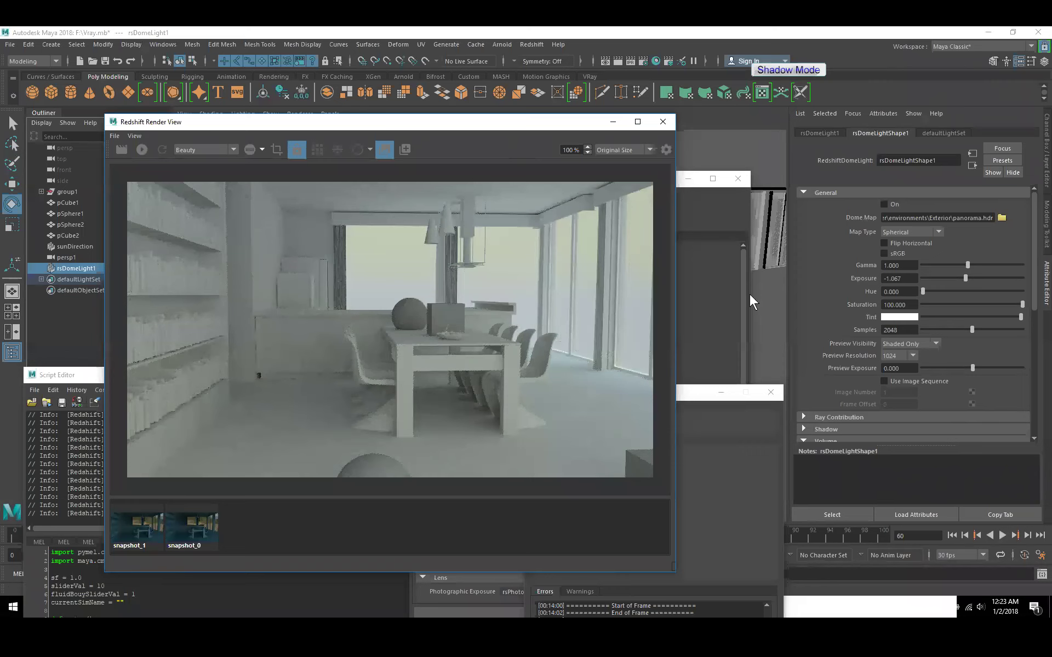
left_click(897, 206)
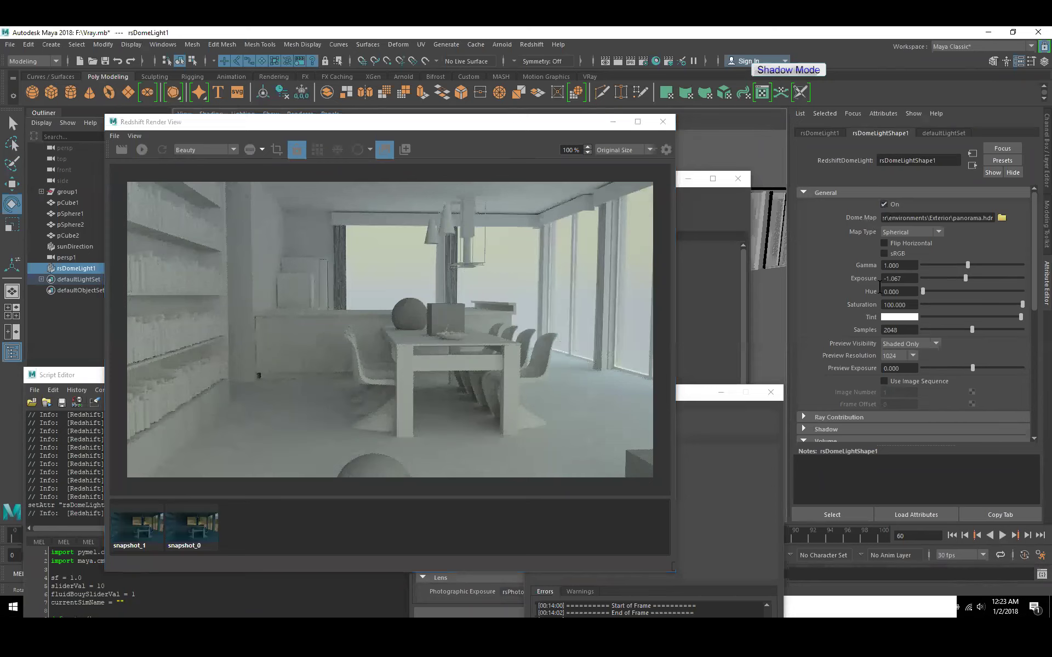
Step: Enable Alpha Channel Replace in the dome light's Environment settings with an Alpha of 1.000 and render the full frame
scroll(880, 286, "down", 6)
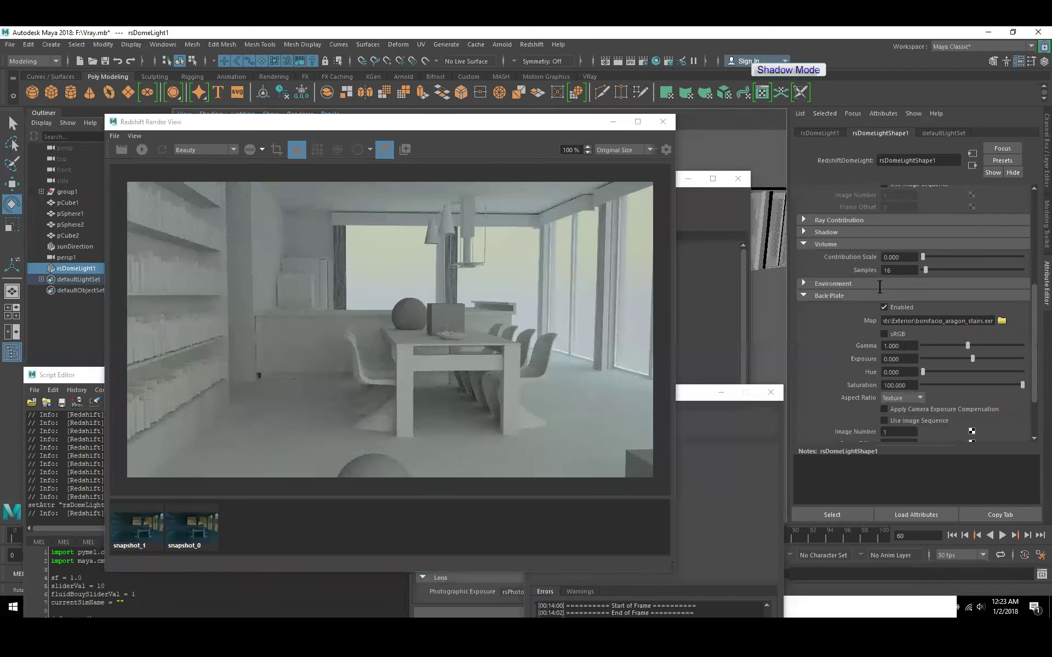
left_click(846, 285)
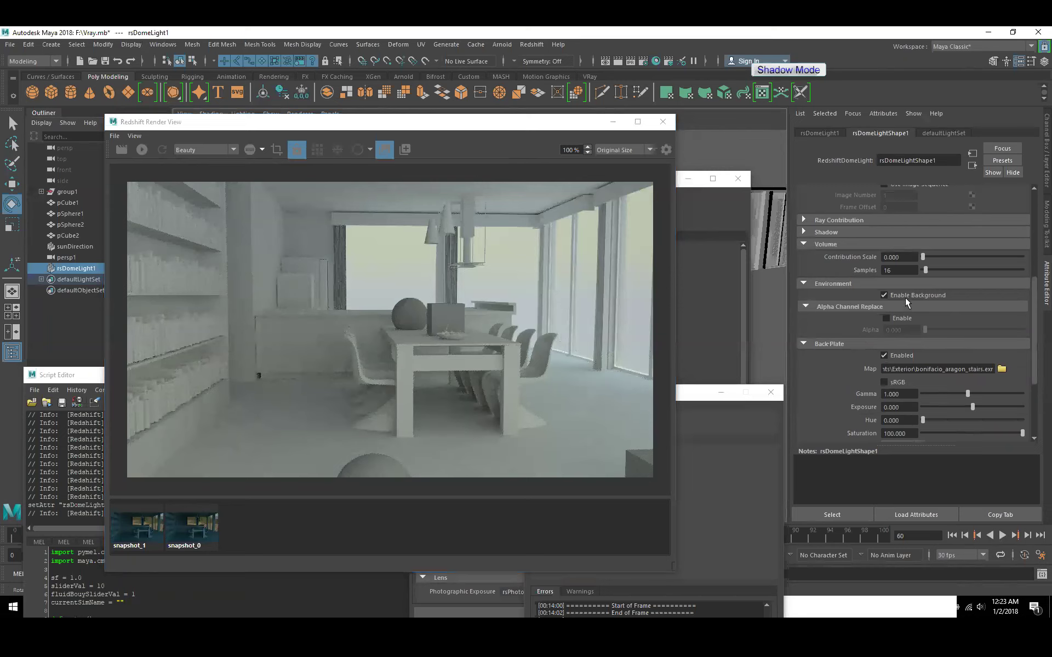
left_click(886, 319)
left_click_drag(943, 330, 1024, 330)
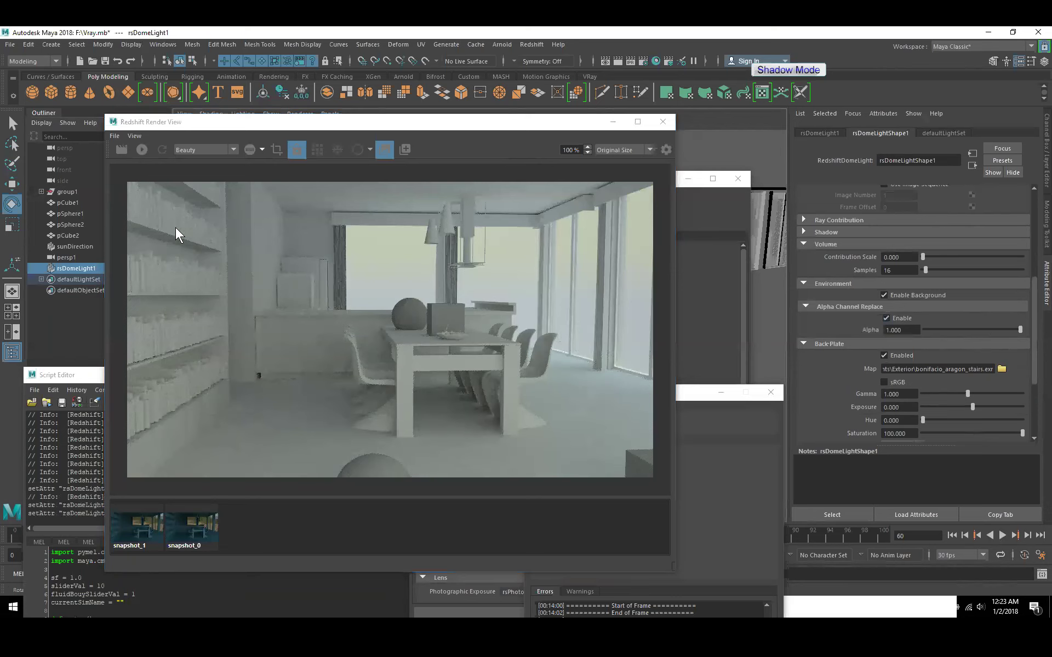
left_click(122, 150)
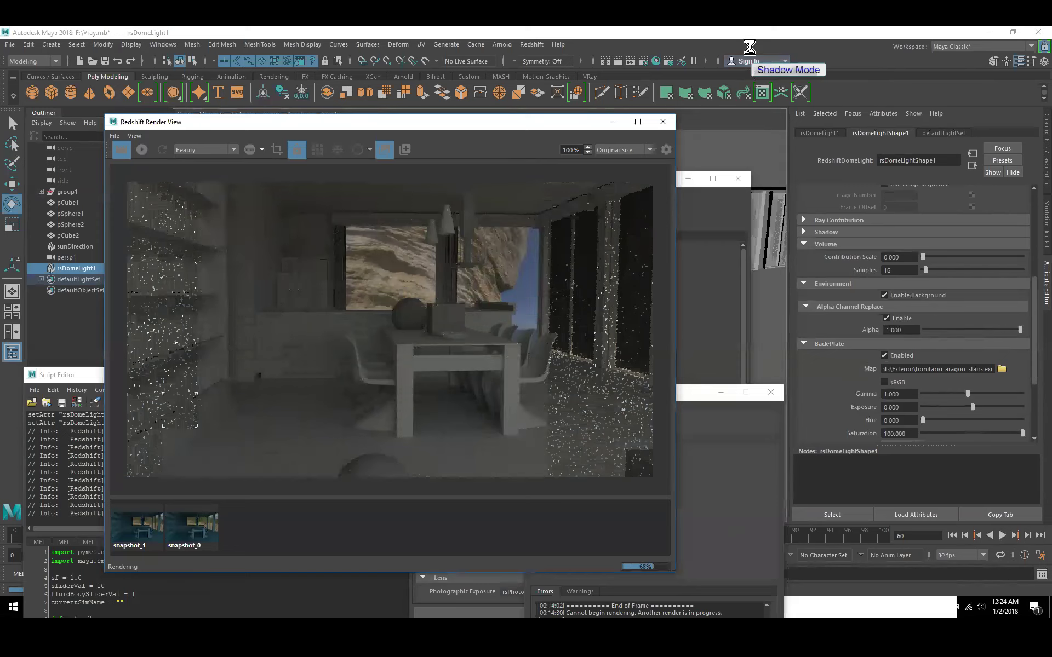
Step: Switch off the dome light and show the attributes of the sunDirection light
scroll(838, 284, "up", 6)
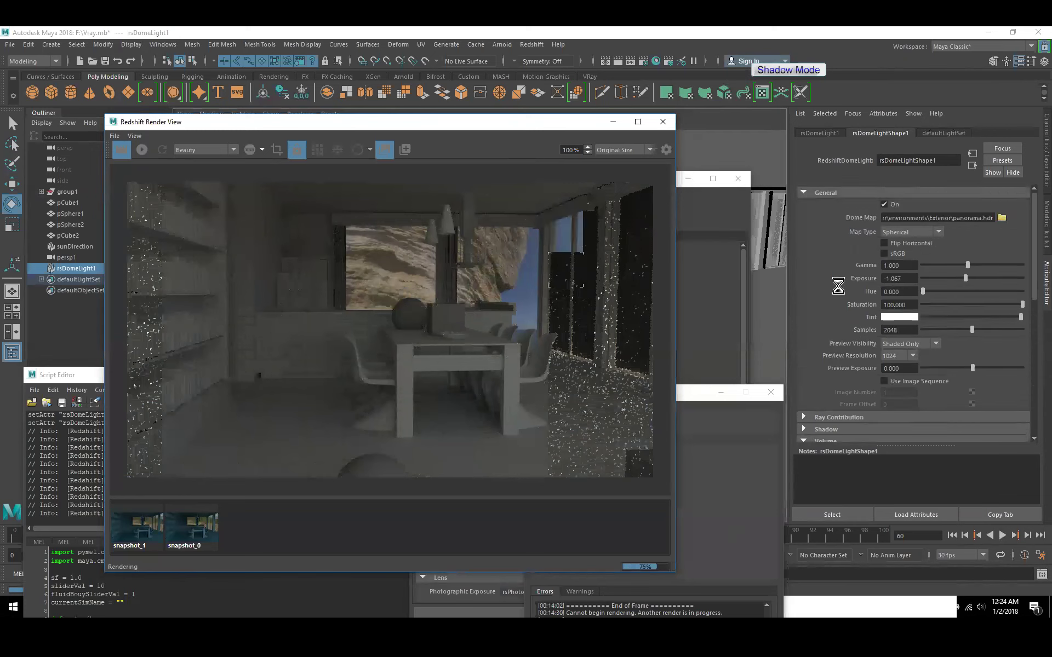
left_click(884, 204)
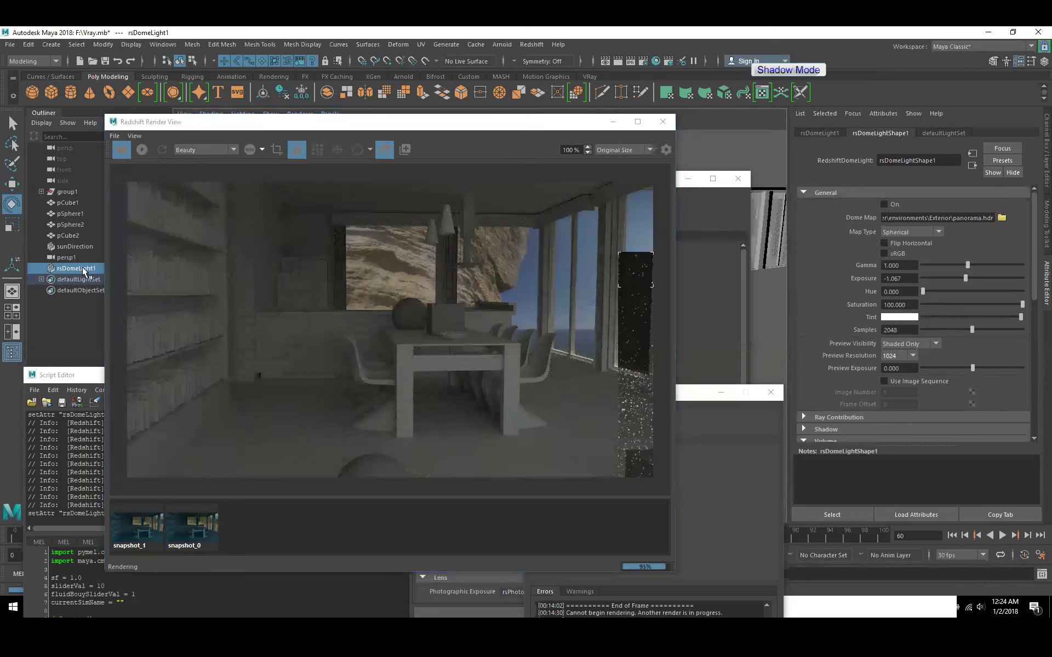
left_click(75, 246)
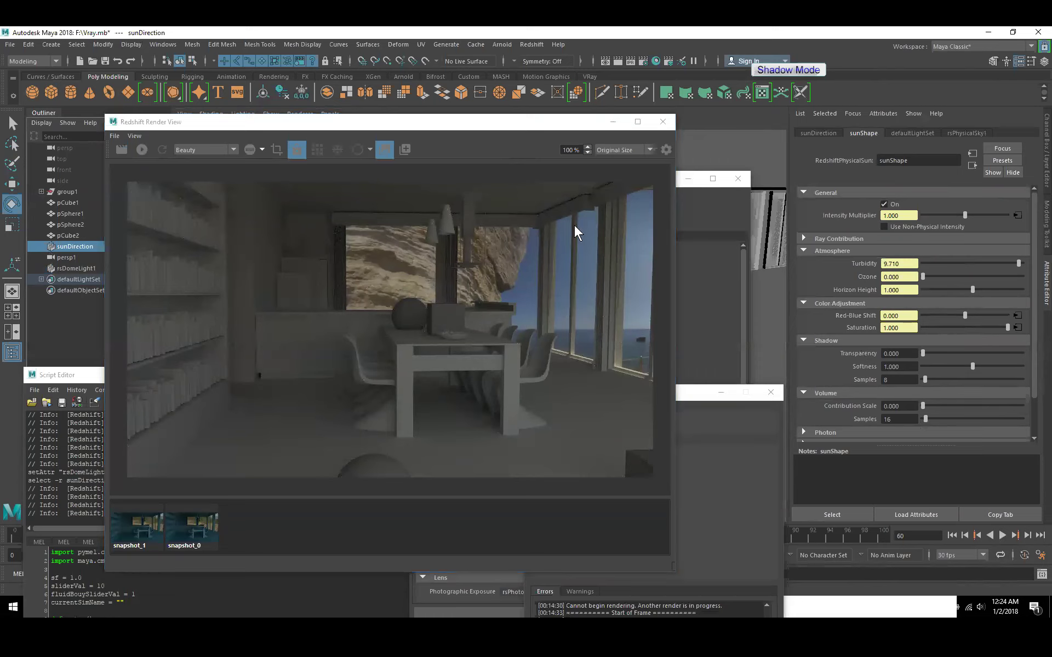
Step: Delete the rsPhysicalSky1 environment in the Redshift output settings and create a new Physical Sun & Sky
left_click(703, 478)
left_click(683, 320)
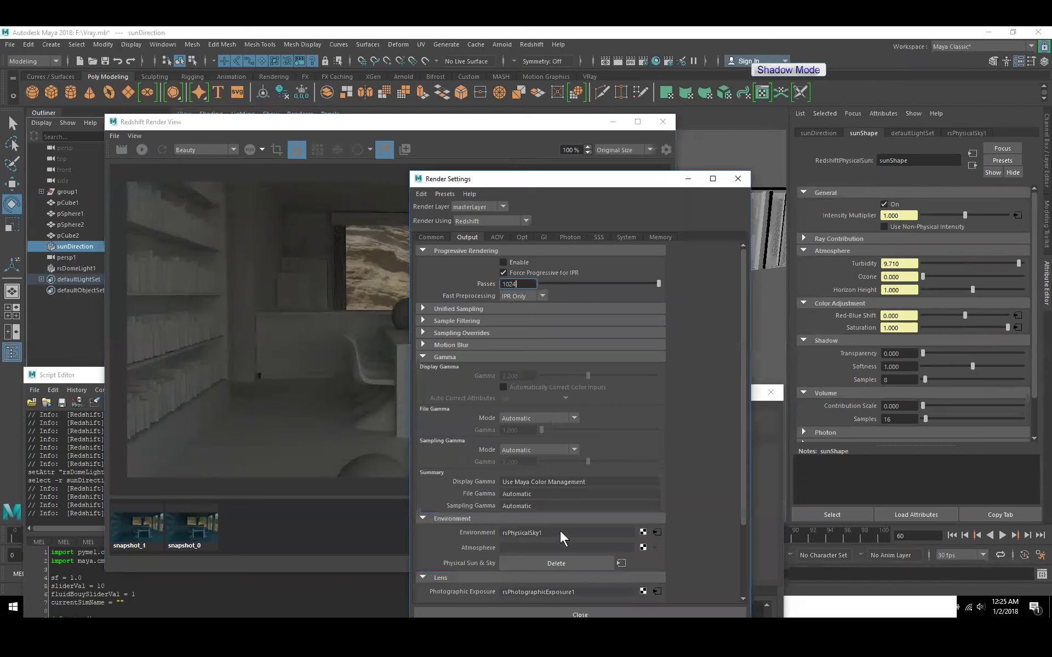
left_click(657, 533)
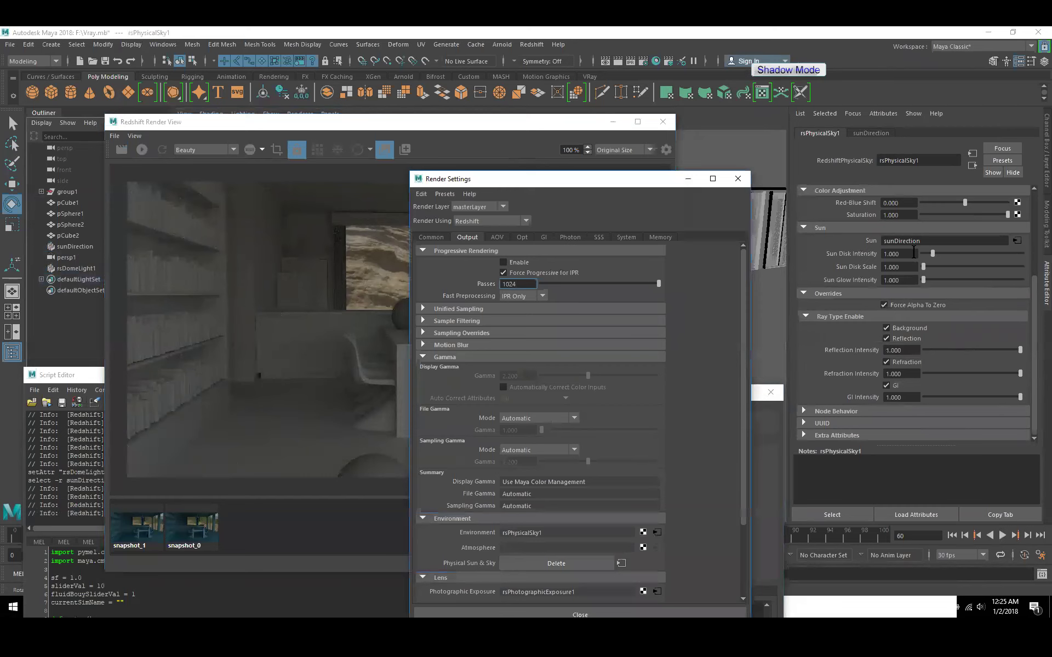
scroll(913, 252, "up", 3)
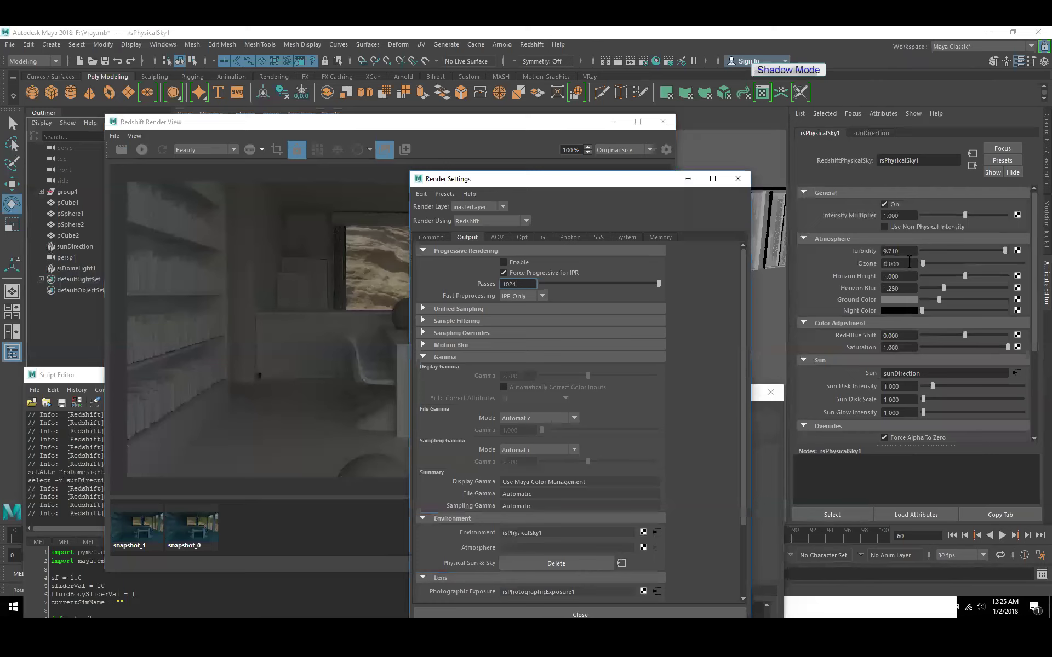
right_click(642, 534)
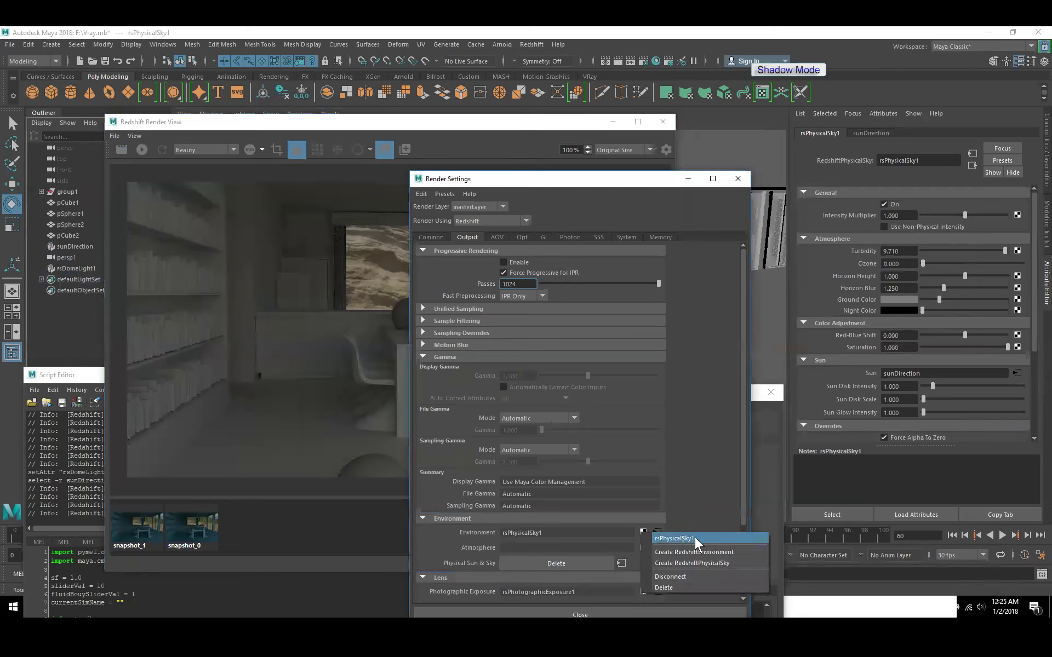
left_click(684, 589)
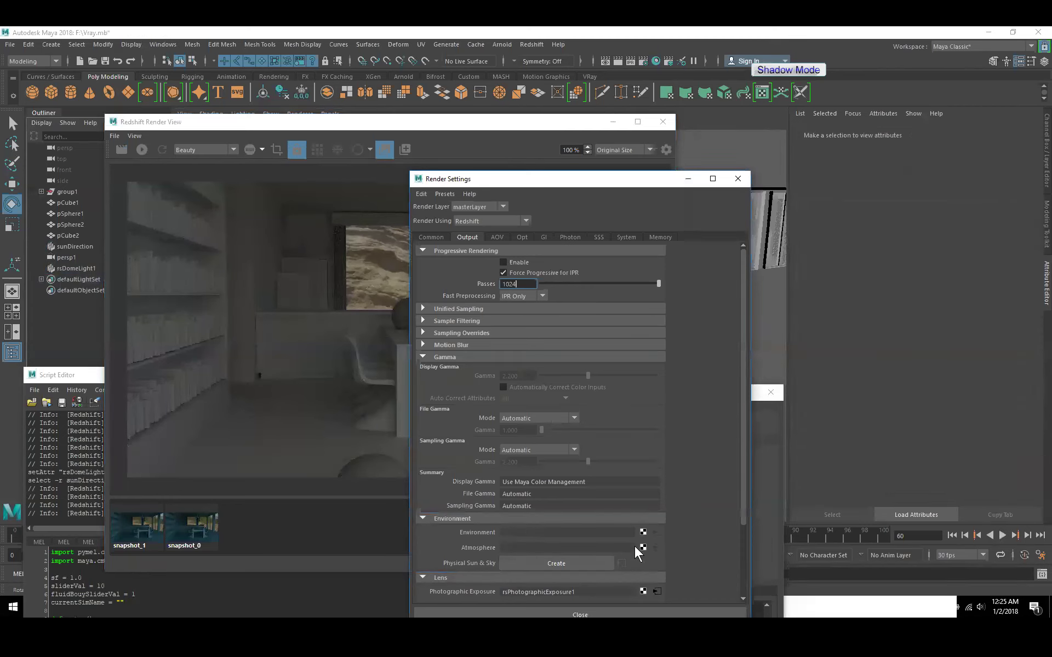
left_click(576, 565)
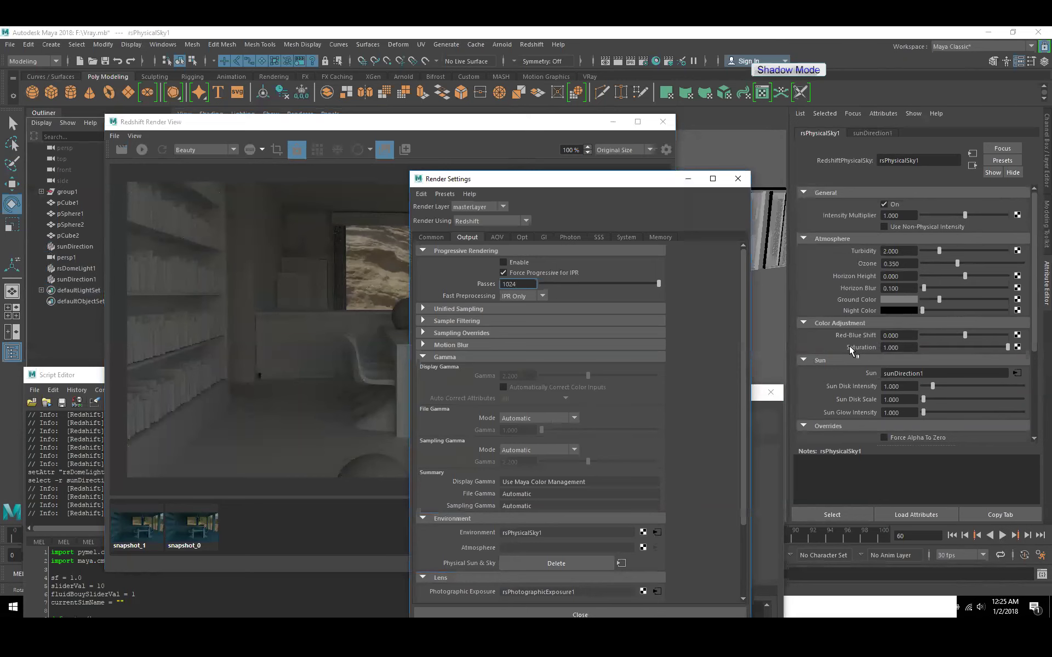
scroll(850, 350, "down", 4)
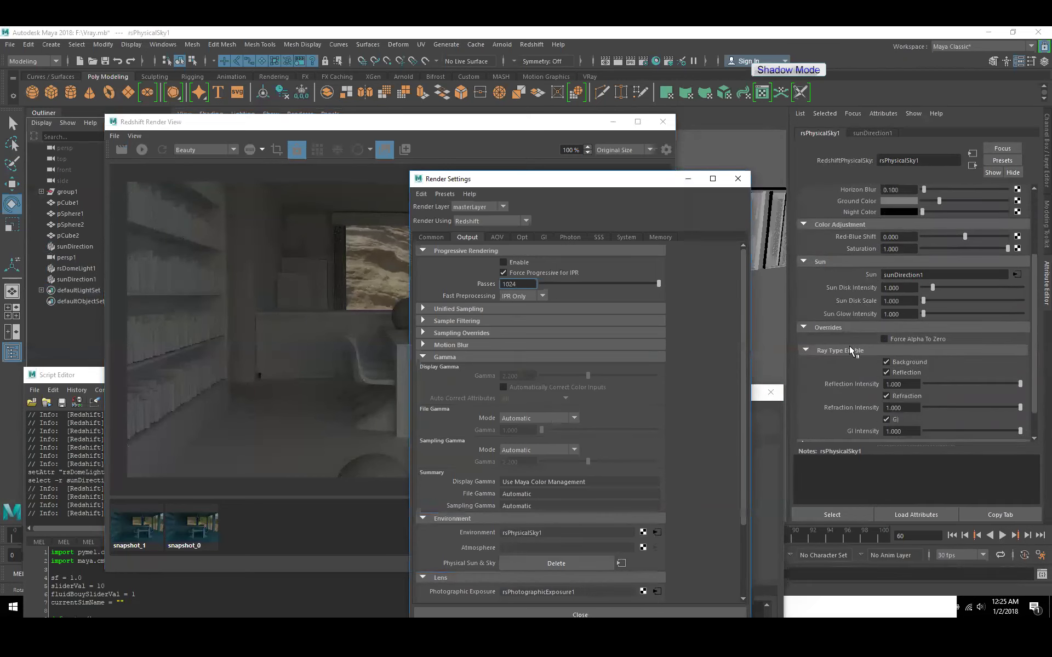
scroll(850, 351, "down", 2)
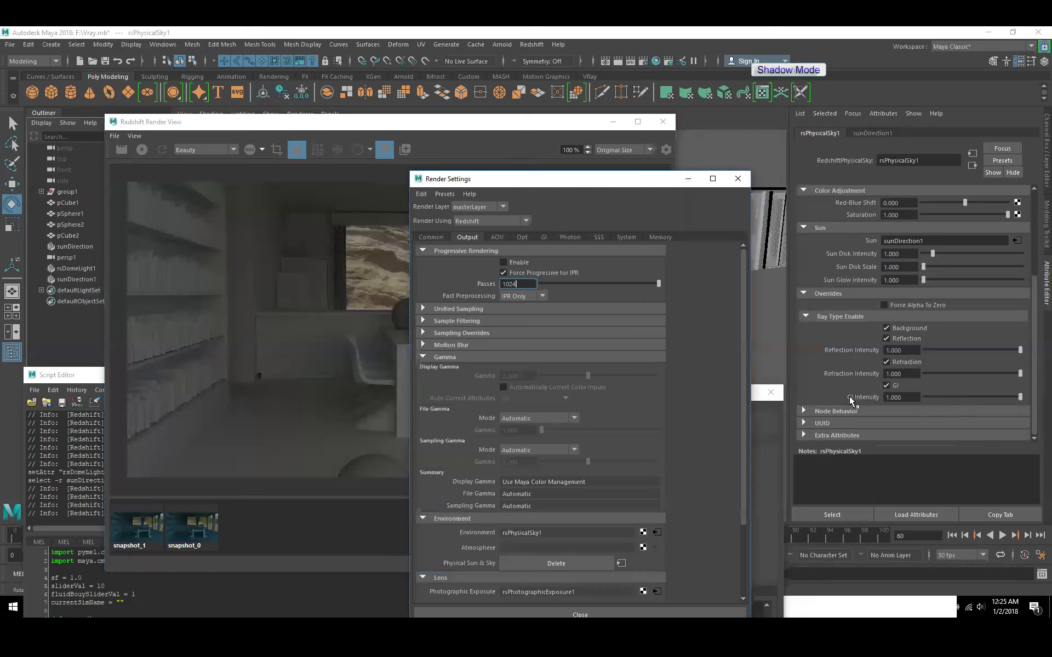
left_click(840, 436)
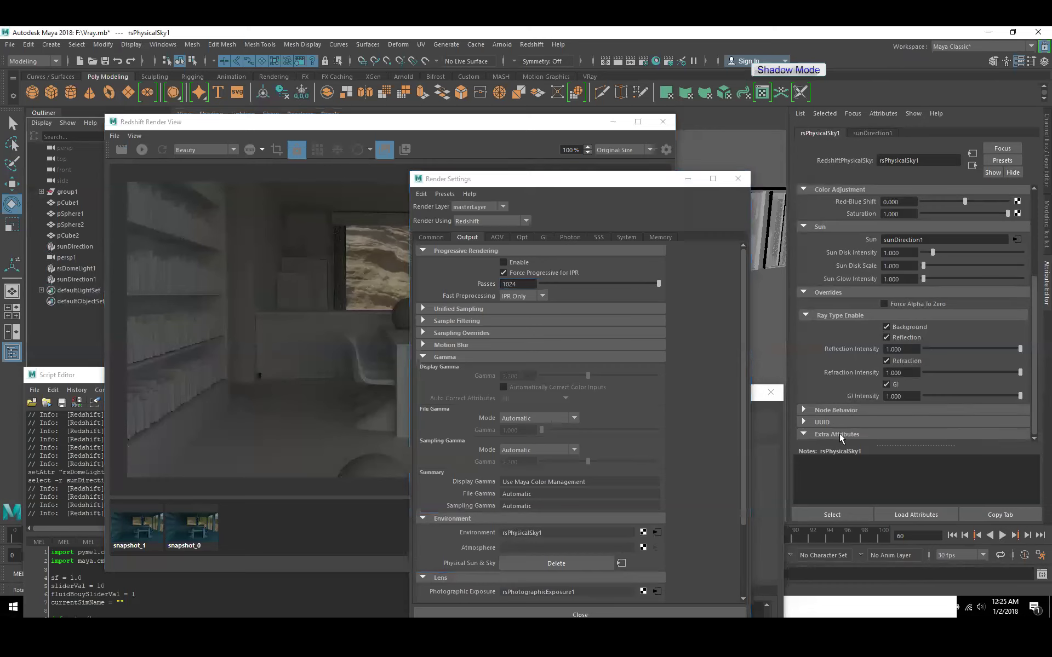
left_click(881, 114)
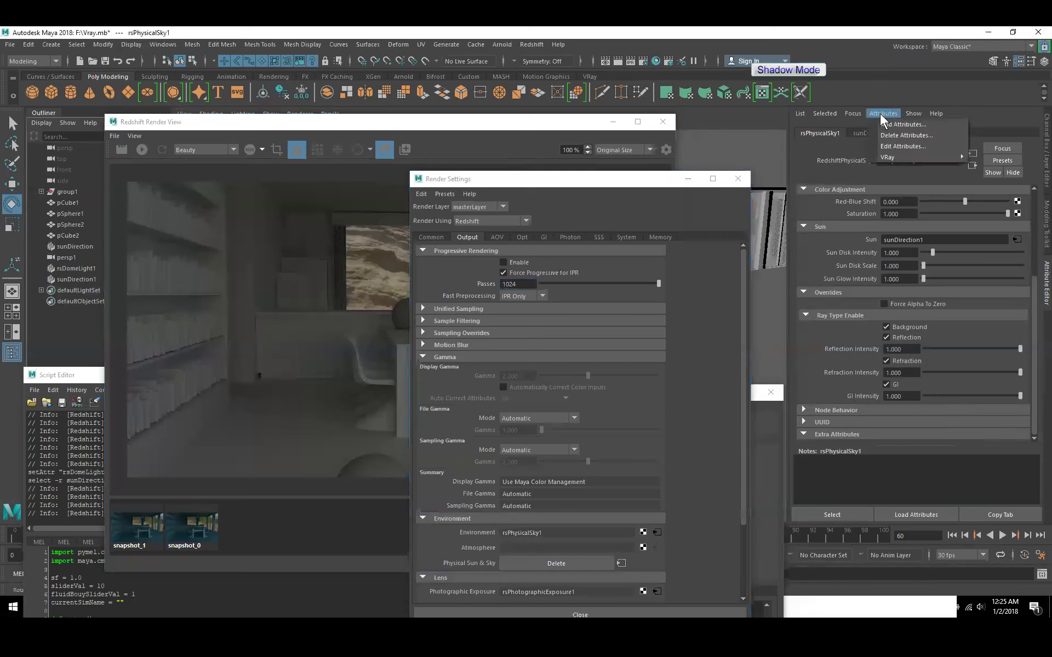
mouse_move(889, 153)
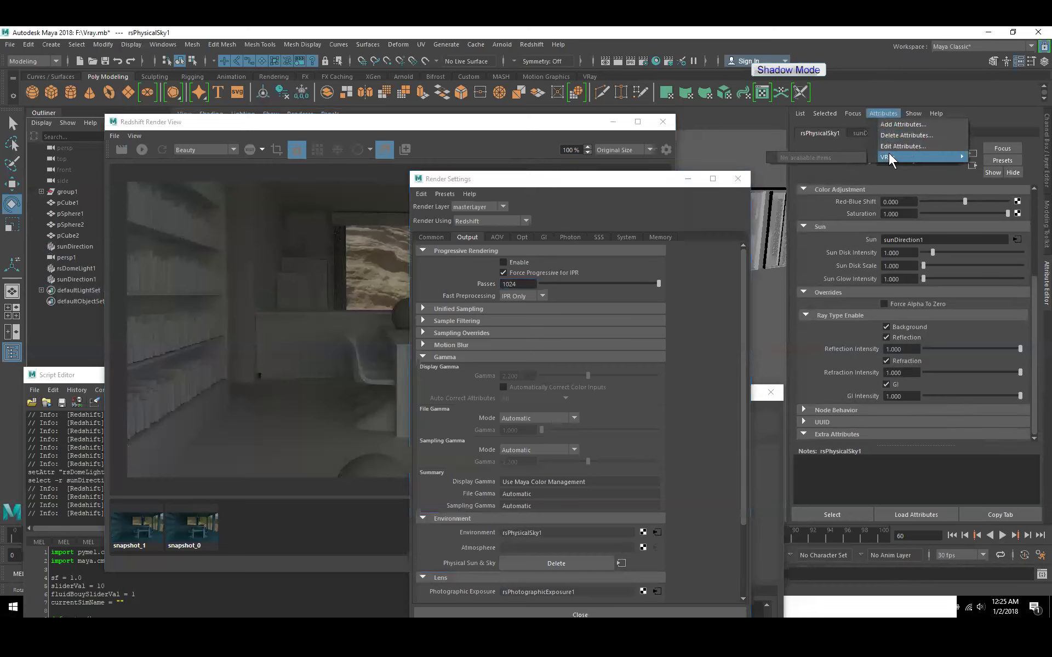
left_click(835, 173)
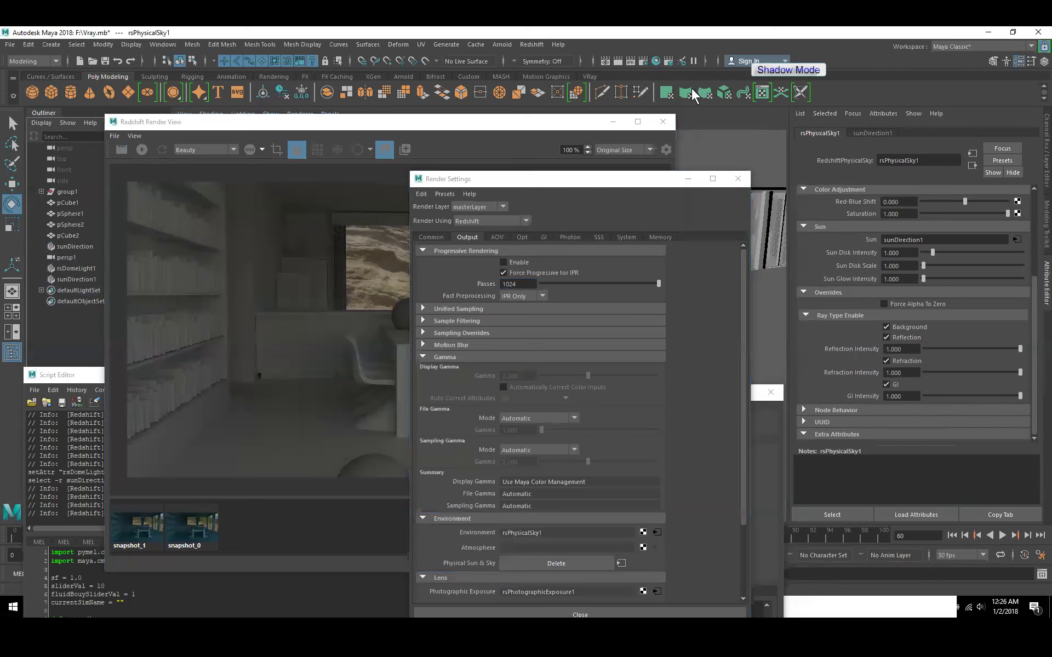
Step: Enable Use Non-Physical Intensity on the new physical sky and render the full frame
scroll(869, 305, "up", 3)
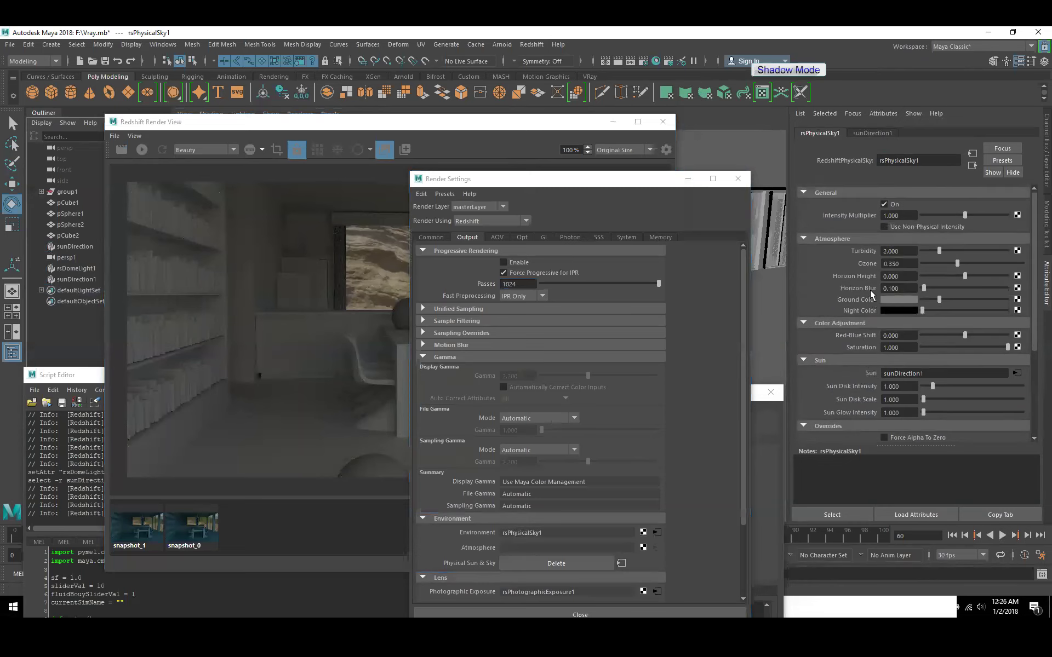
left_click(901, 227)
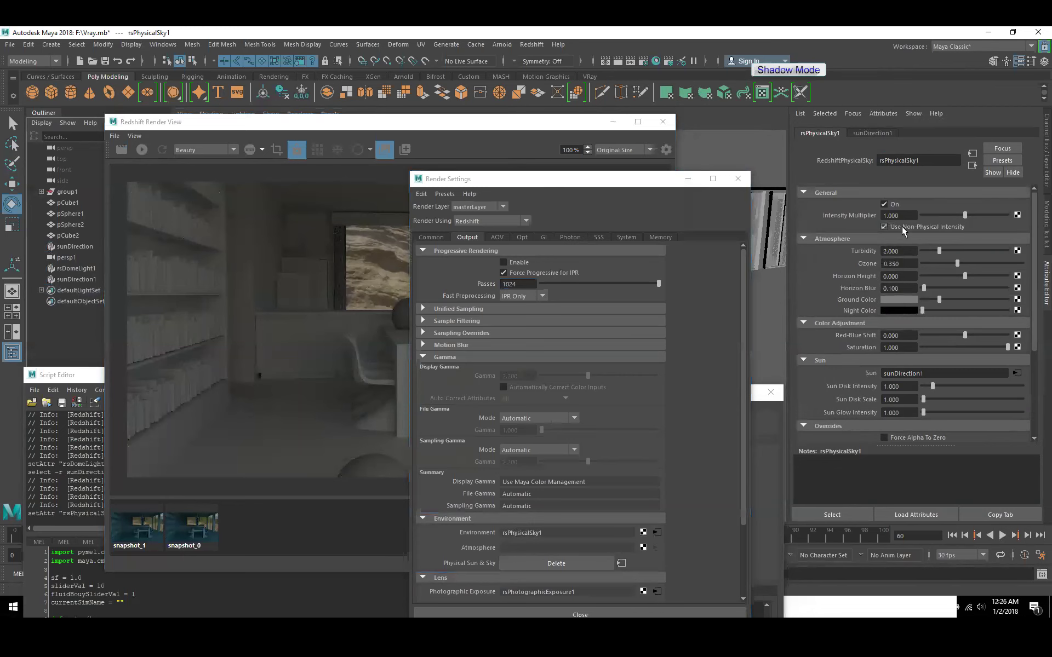
left_click(124, 153)
left_click(123, 151)
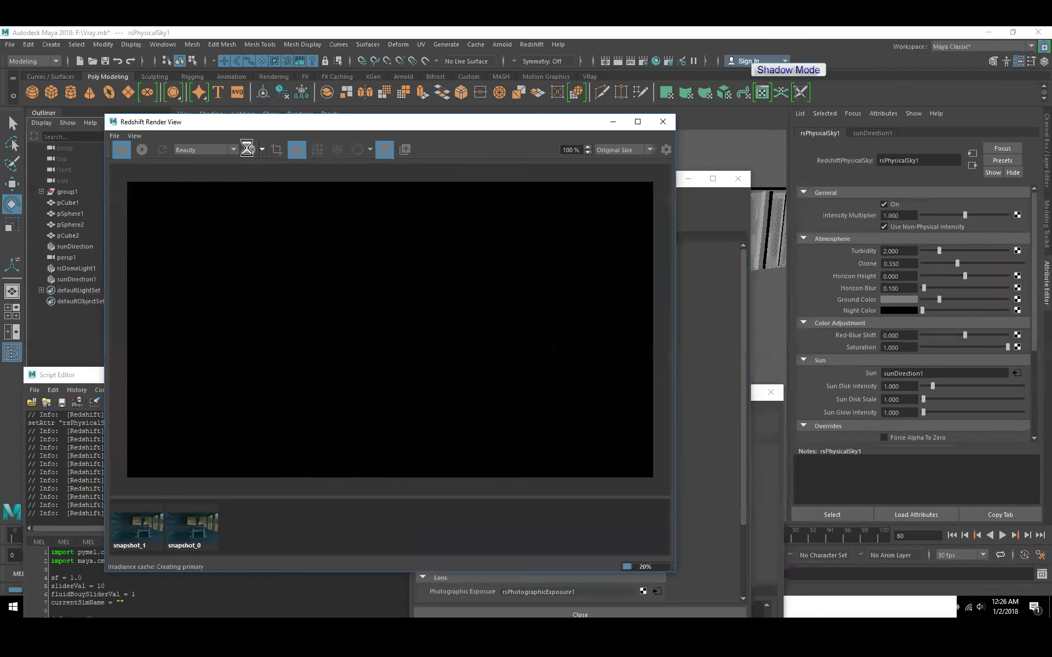